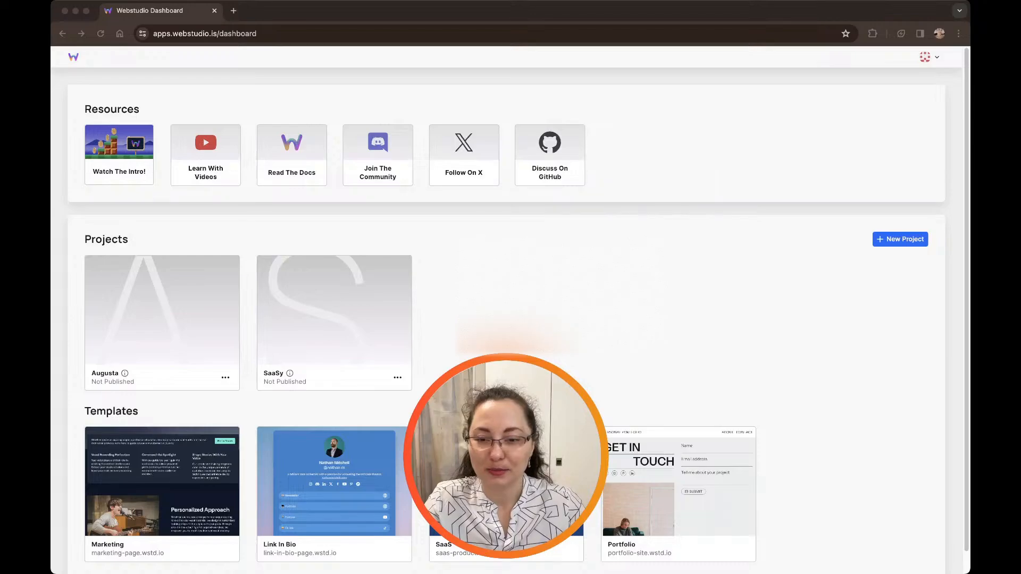
Open the existing Augusta project for editing.
scroll(510, 309, "down", 1)
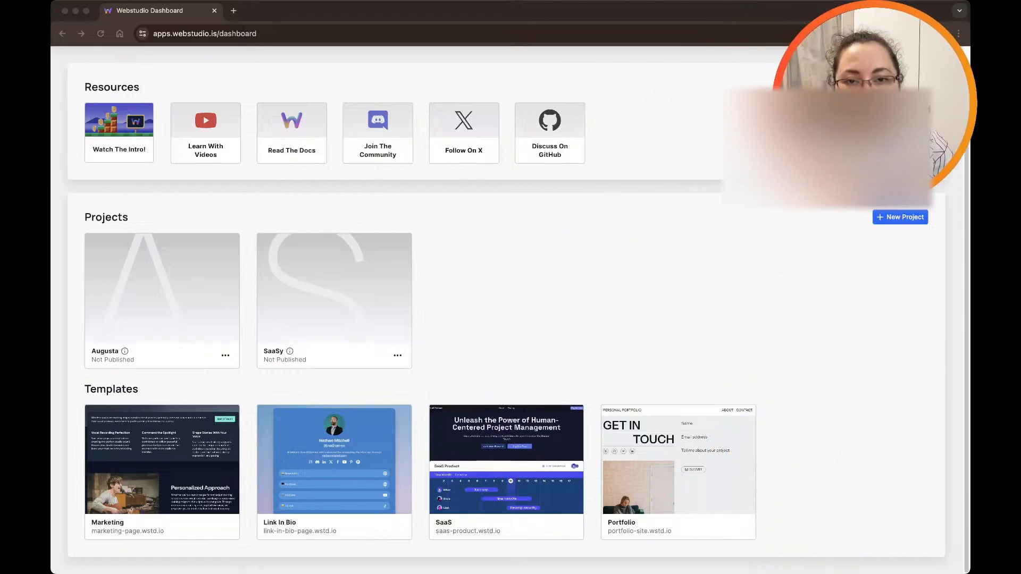
key("super+Tab")
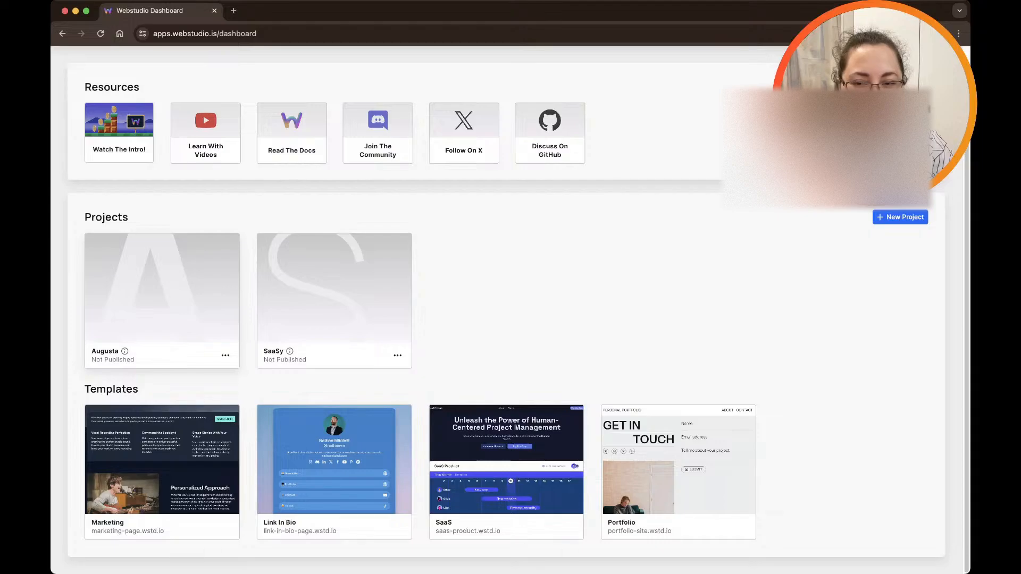
left_click(901, 217)
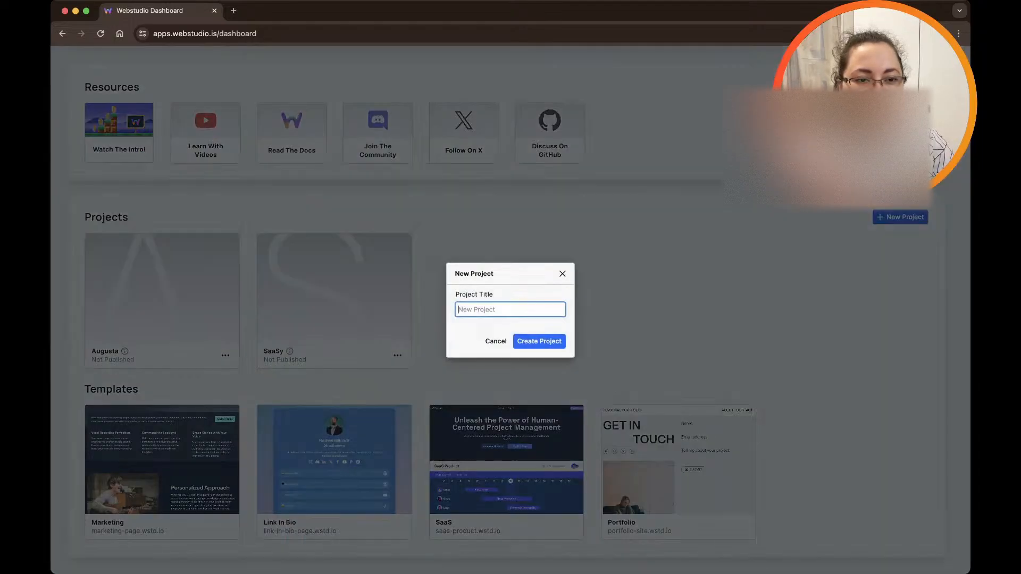
left_click(562, 274)
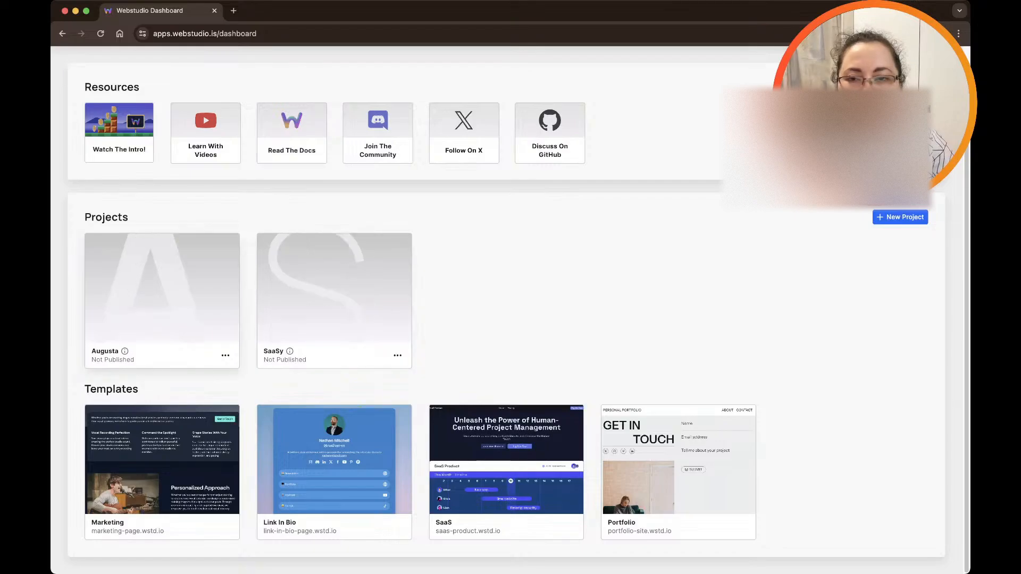
left_click(161, 288)
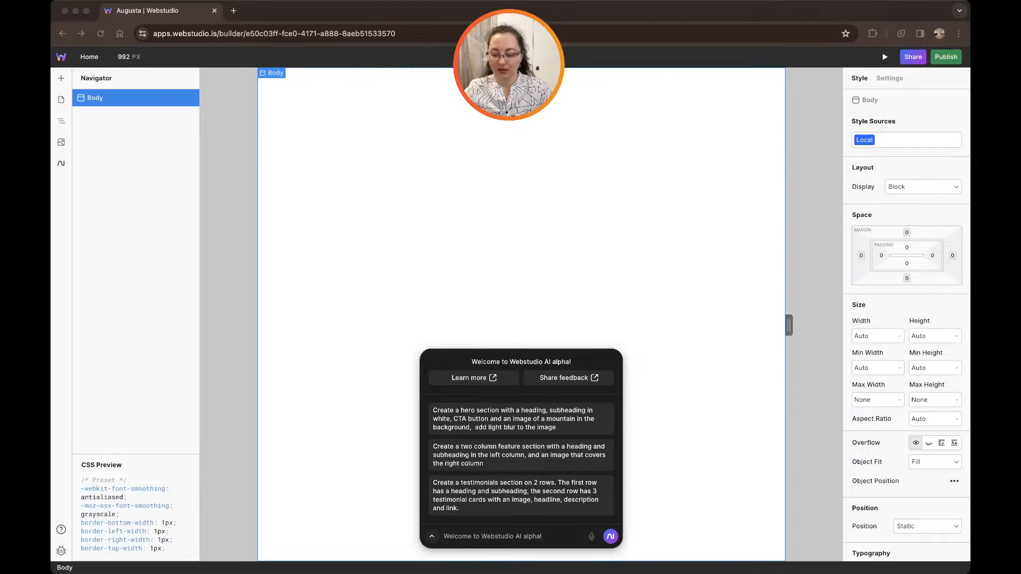
Examine the style settings available for the Body element, from layout and spacing down to effects and transitions.
left_click(493, 536)
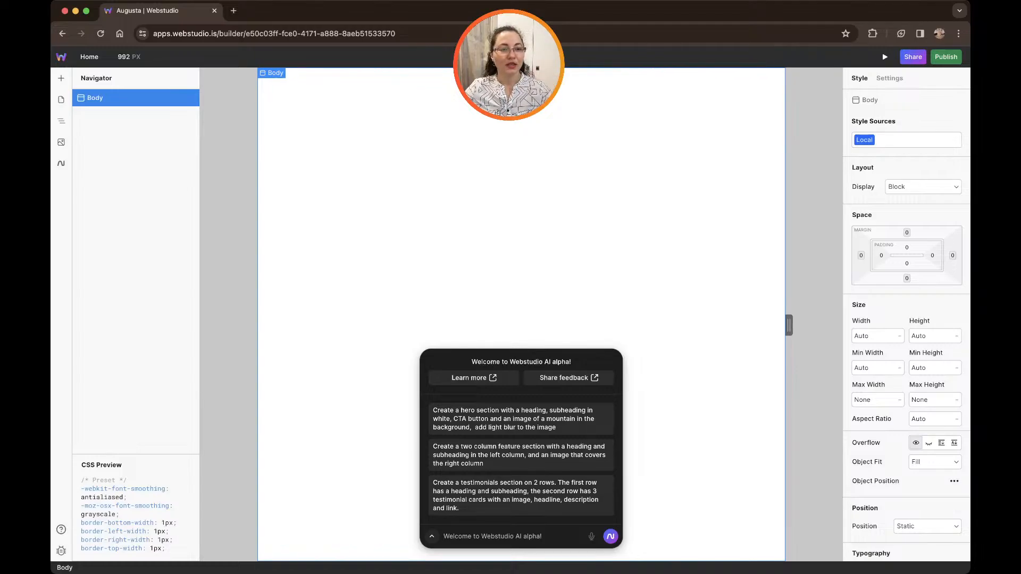
scroll(906, 359, "down", 1)
scroll(906, 359, "down", 2)
scroll(906, 359, "up", 4)
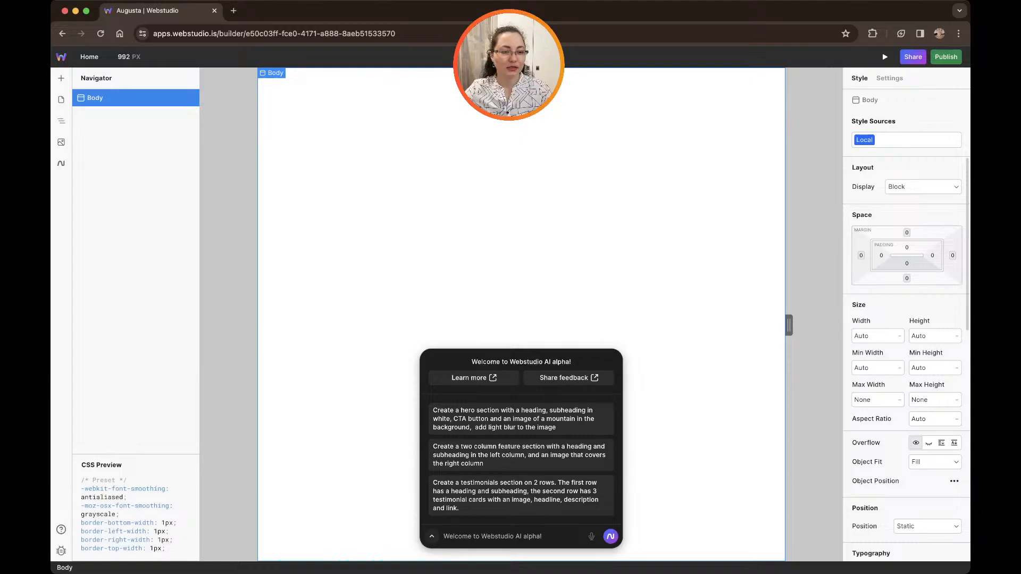
scroll(906, 359, "down", 3)
scroll(906, 359, "up", 3)
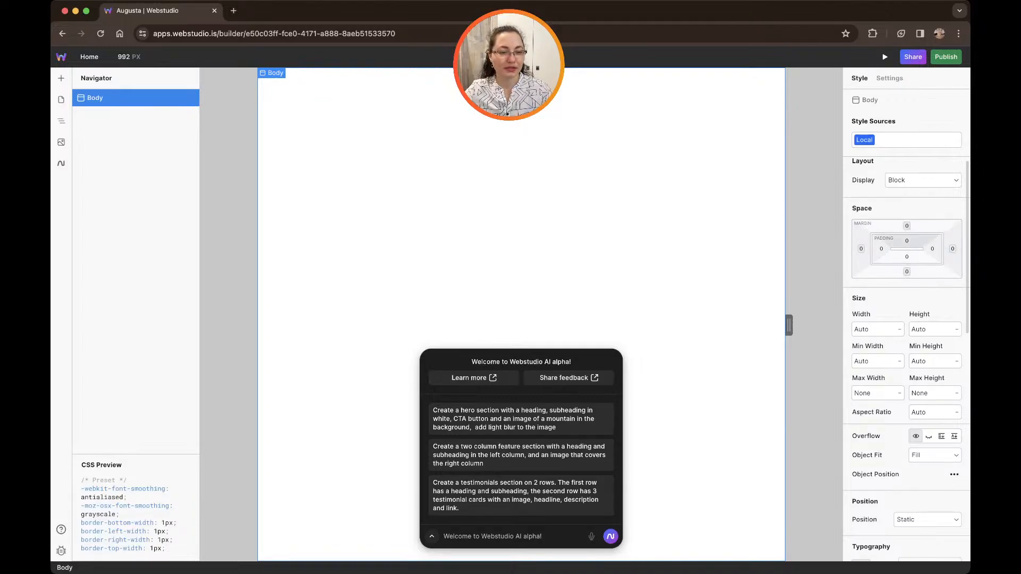
scroll(907, 250, "down", 5)
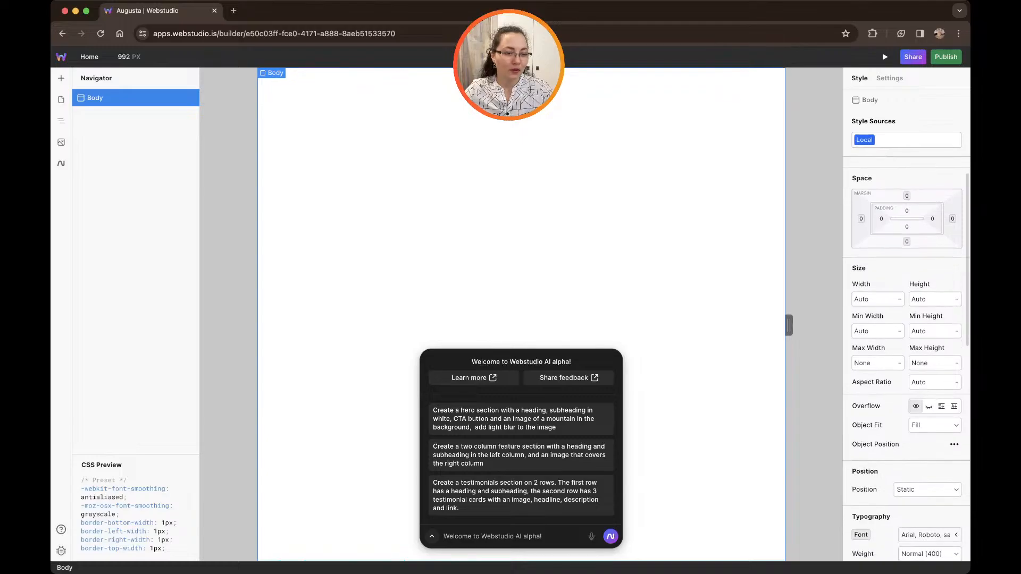
scroll(906, 359, "down", 5)
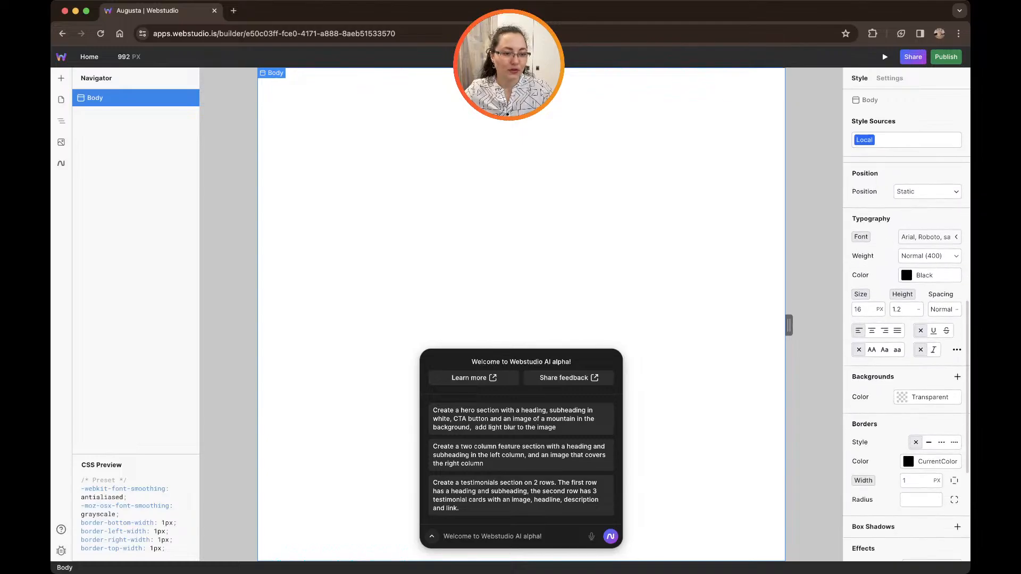
scroll(907, 359, "down", 5)
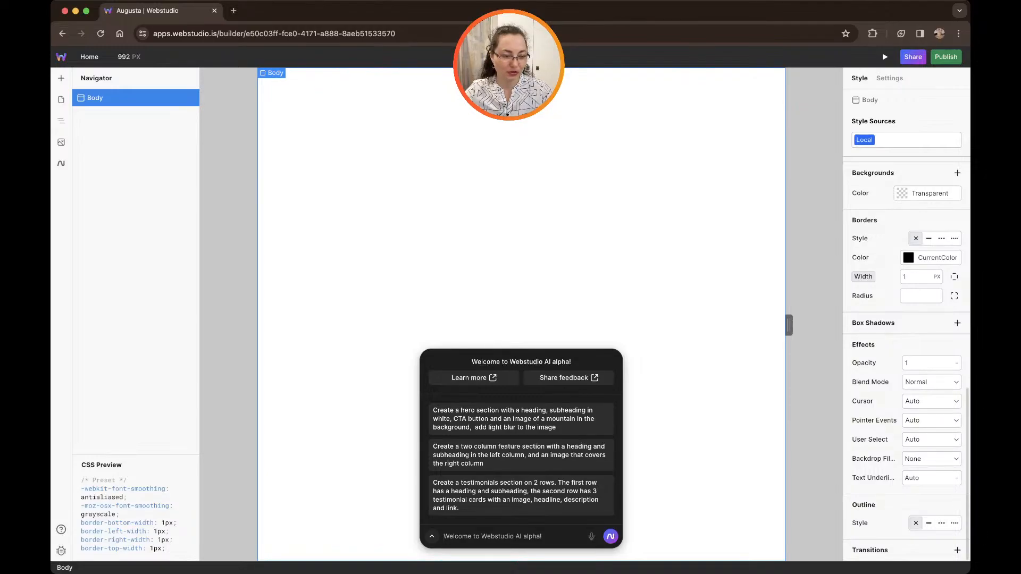
Try adding a default opacity transition to the Body element and reset the transition value.
left_click(957, 550)
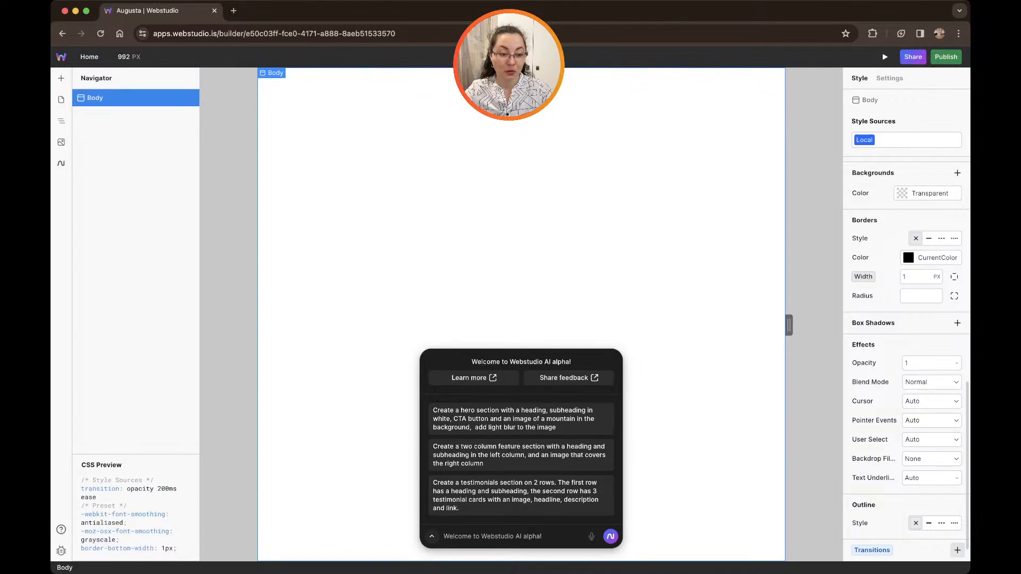
left_click(872, 551)
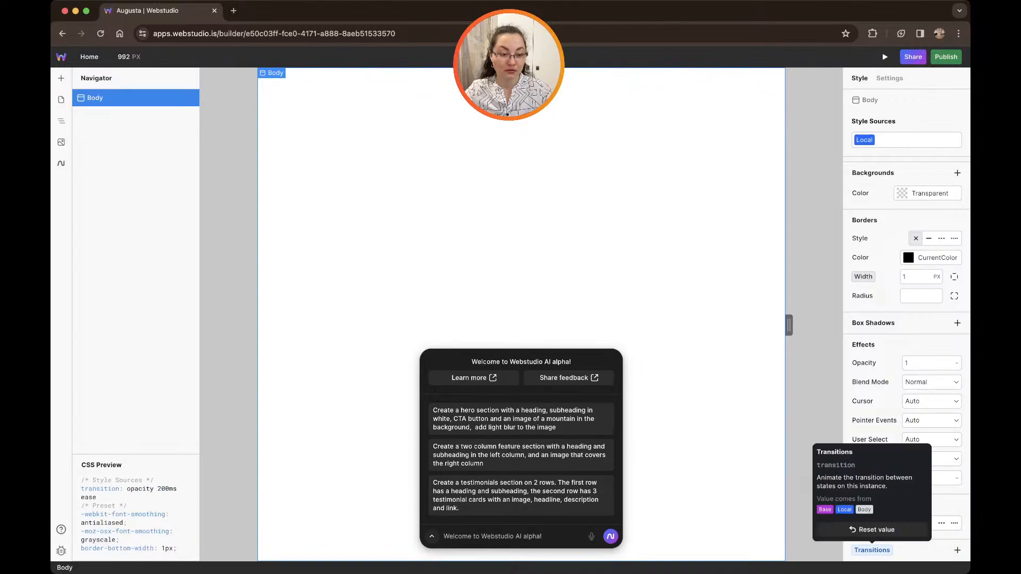
left_click(872, 529)
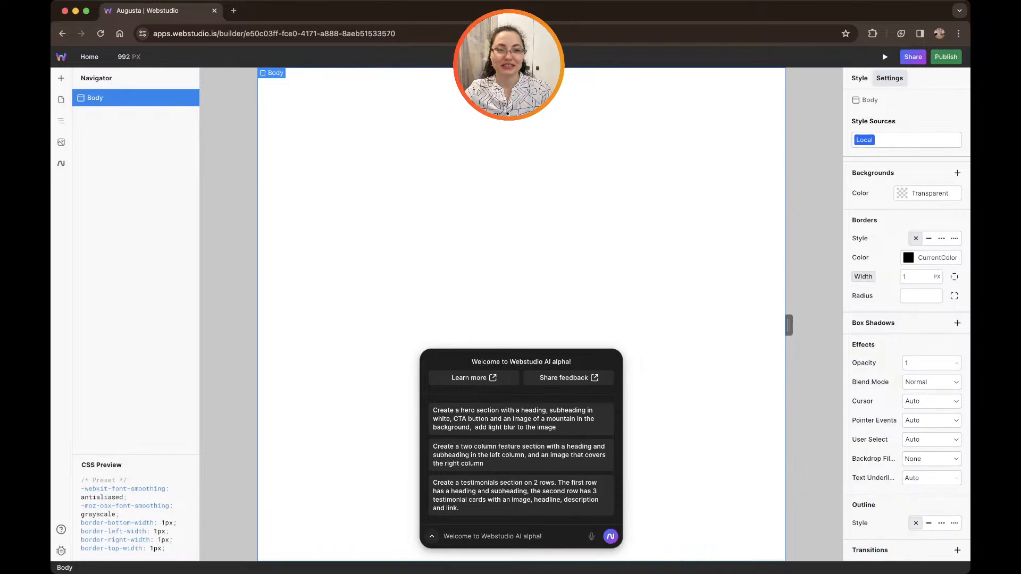
Check the Body element's general settings, properties and variables, and return to its styles.
left_click(890, 78)
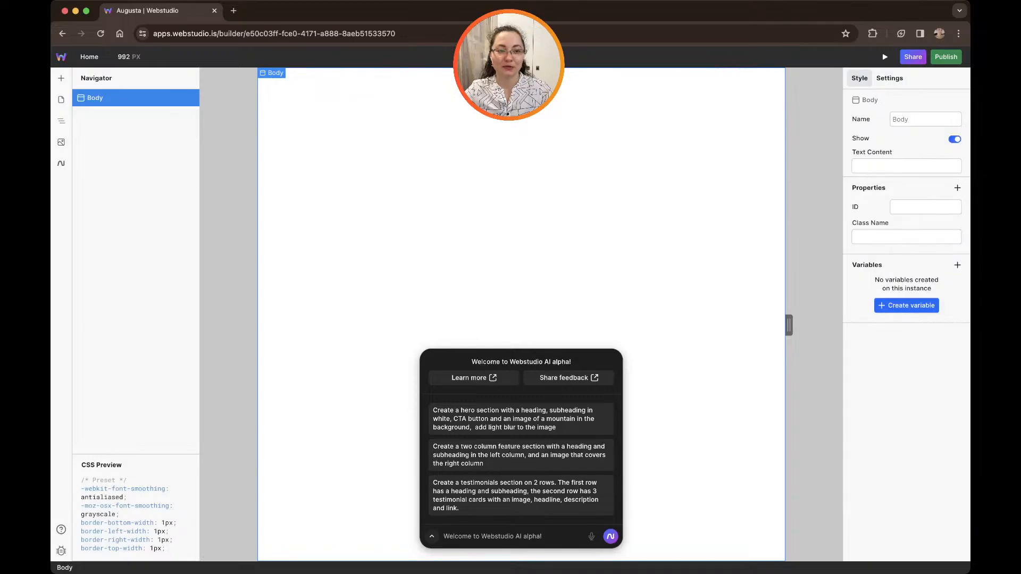
left_click(859, 78)
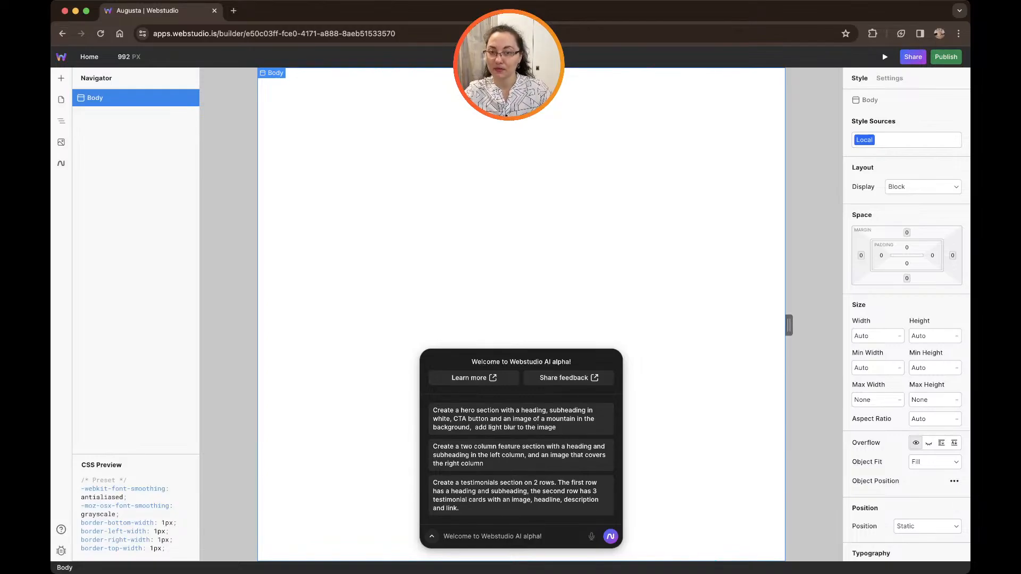
Narrow the canvas to a tablet-range width of about 792 px and view the list of breakpoints.
left_click_drag(789, 326, 751, 342)
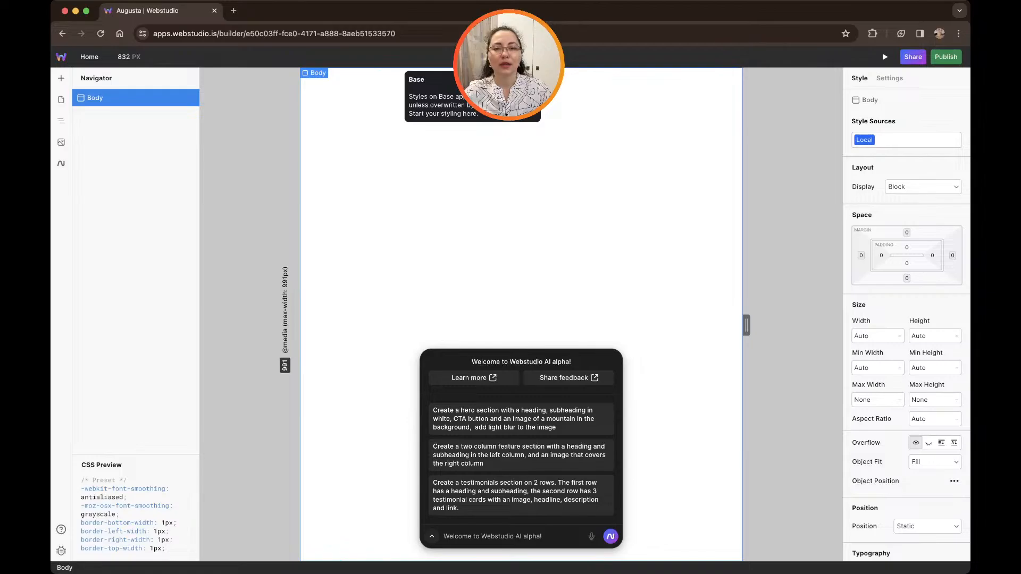
mouse_move(746, 325)
left_mouse_down()
mouse_move(839, 326)
mouse_move(737, 325)
left_mouse_up()
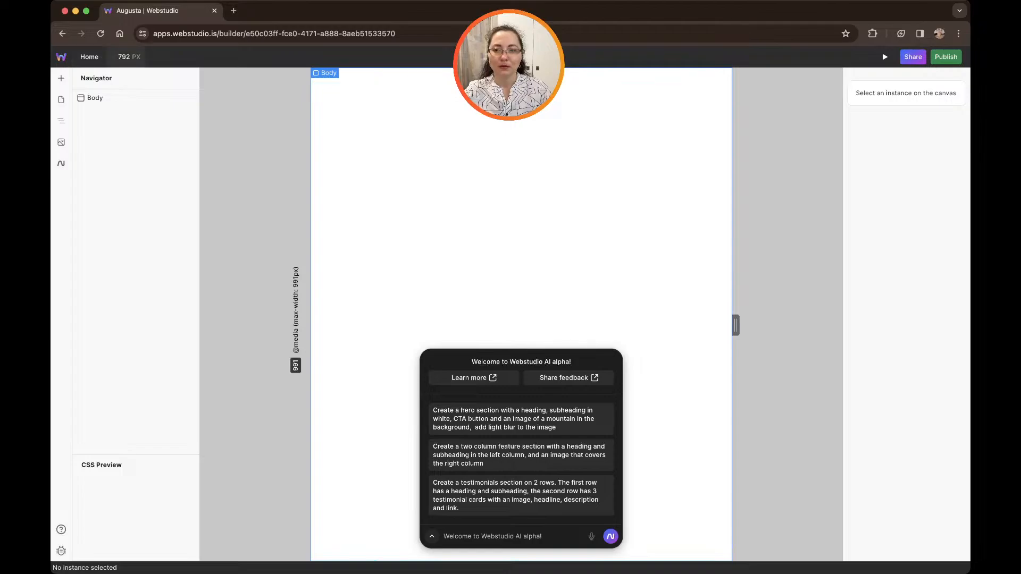
left_click(129, 57)
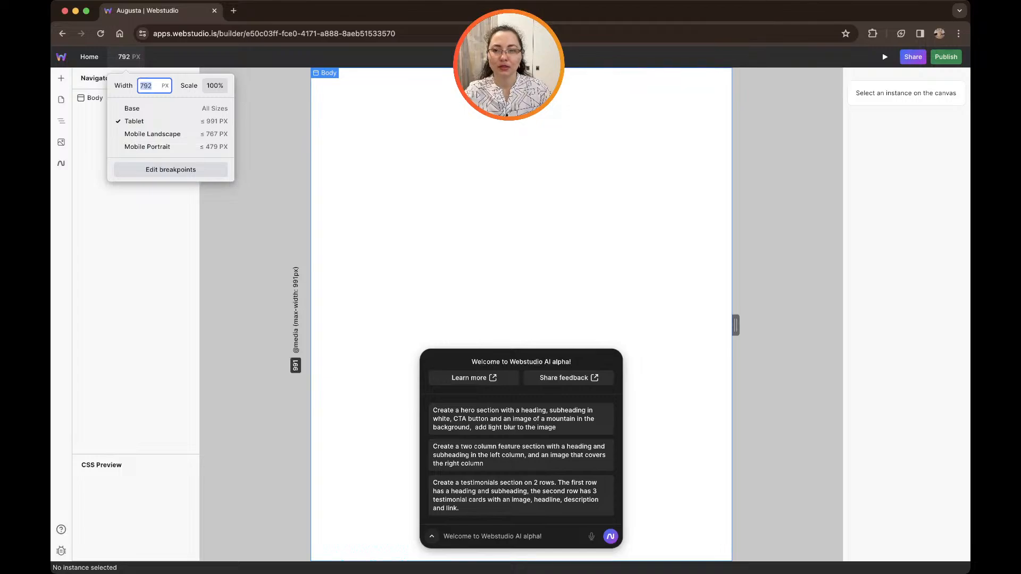
View the project's page list and select the Body element in the navigator.
left_click(90, 57)
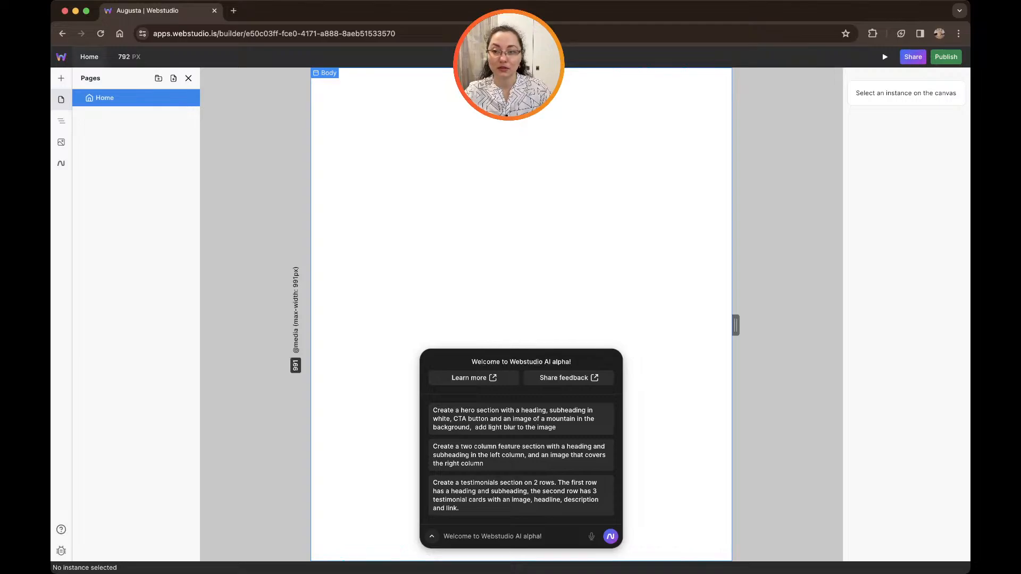
left_click(89, 57)
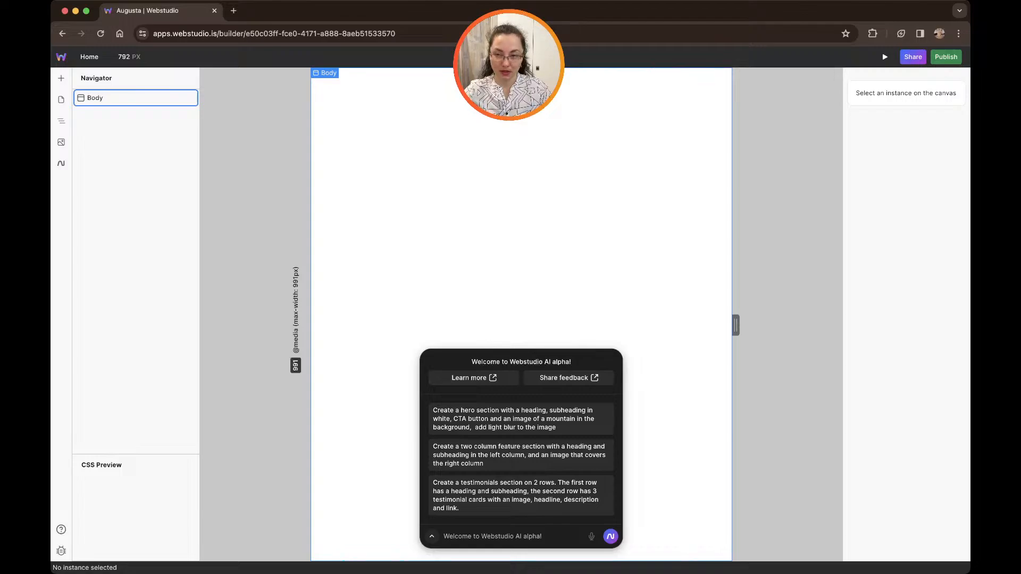
left_click(95, 97)
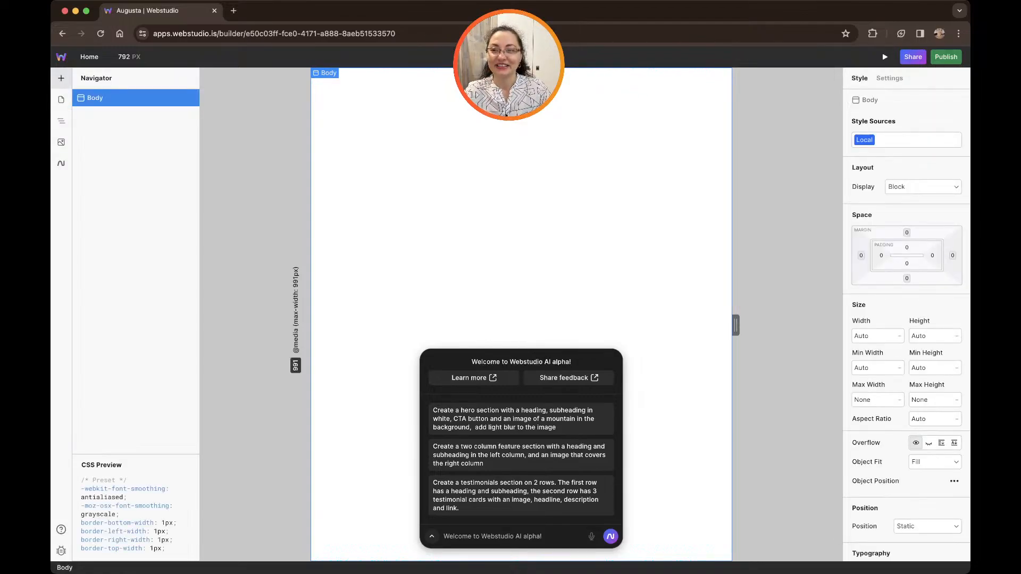
Examine the components that can be inserted, from General and Text through Forms and Radix.
left_click(61, 78)
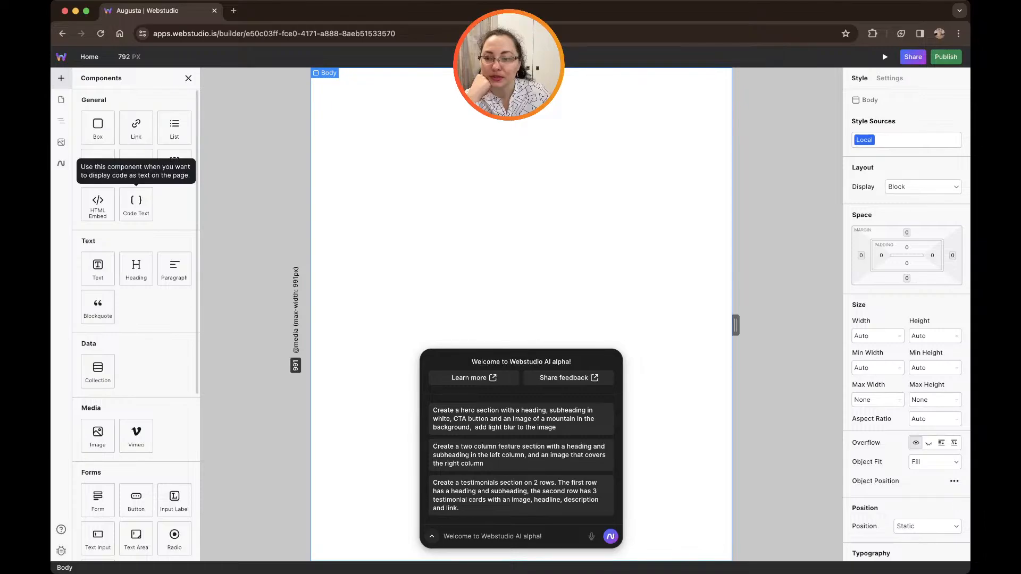
scroll(136, 319, "down", 1)
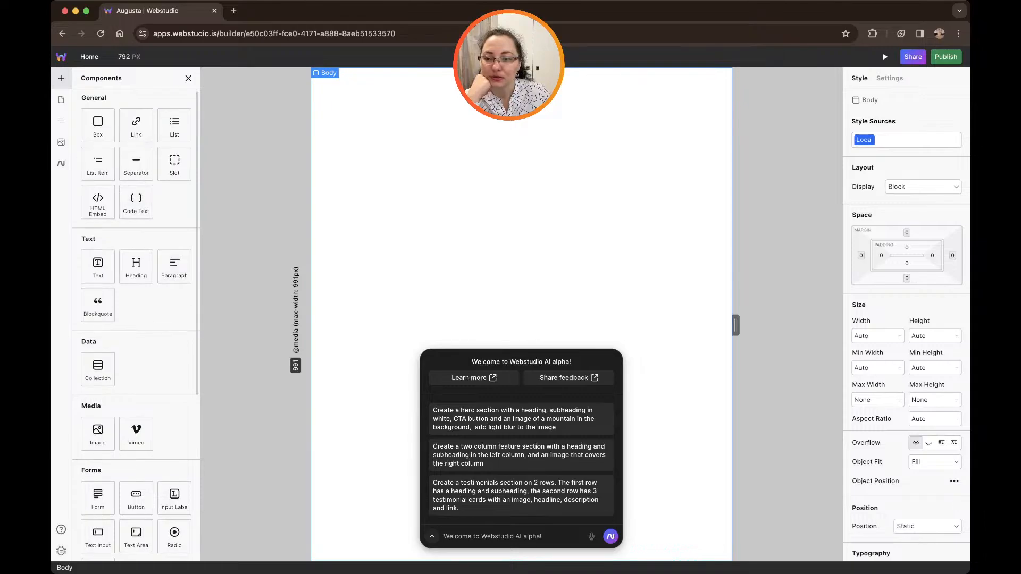
scroll(136, 325, "down", 3)
scroll(135, 325, "down", 5)
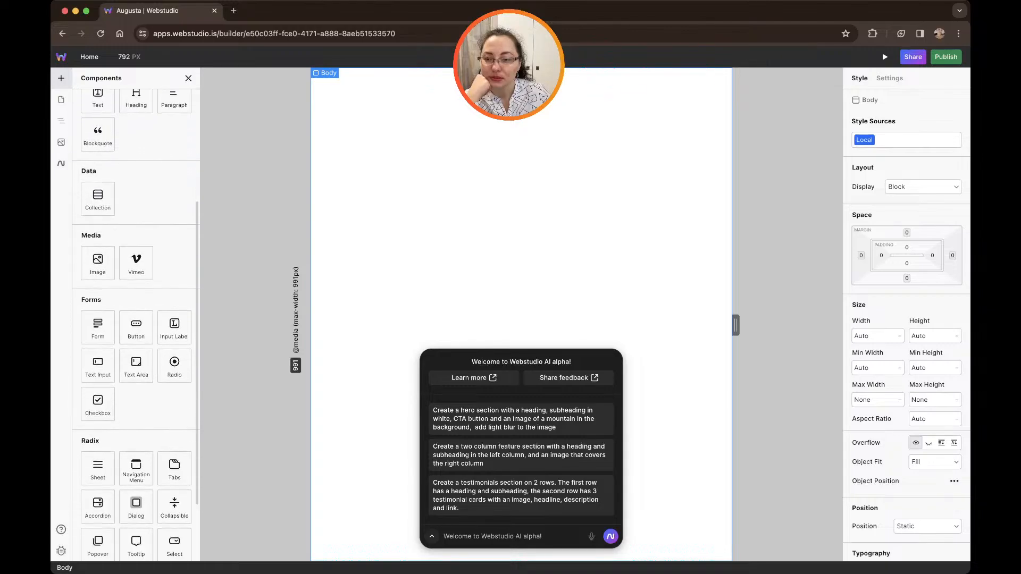
scroll(135, 325, "down", 4)
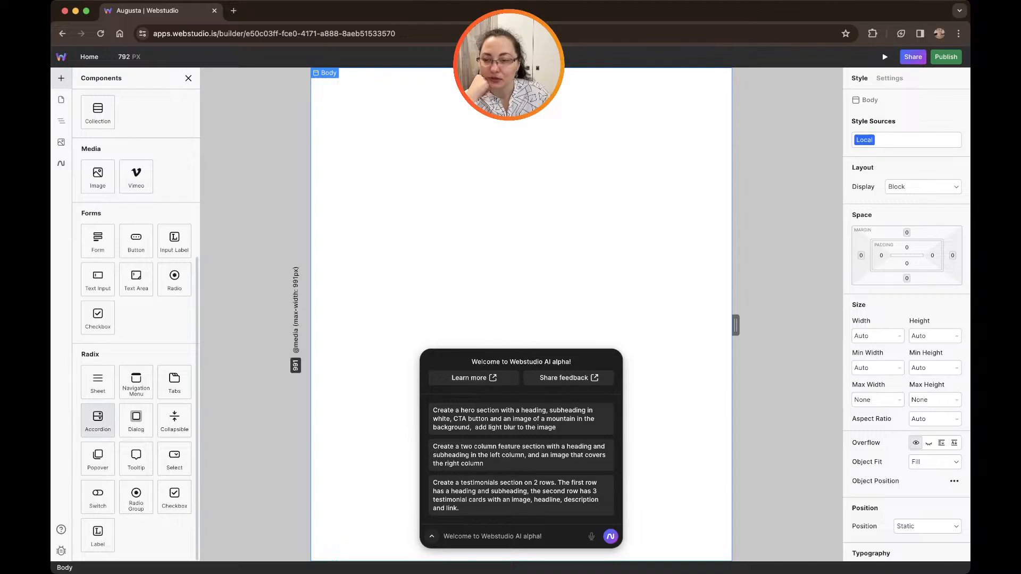
scroll(98, 420, "up", 5)
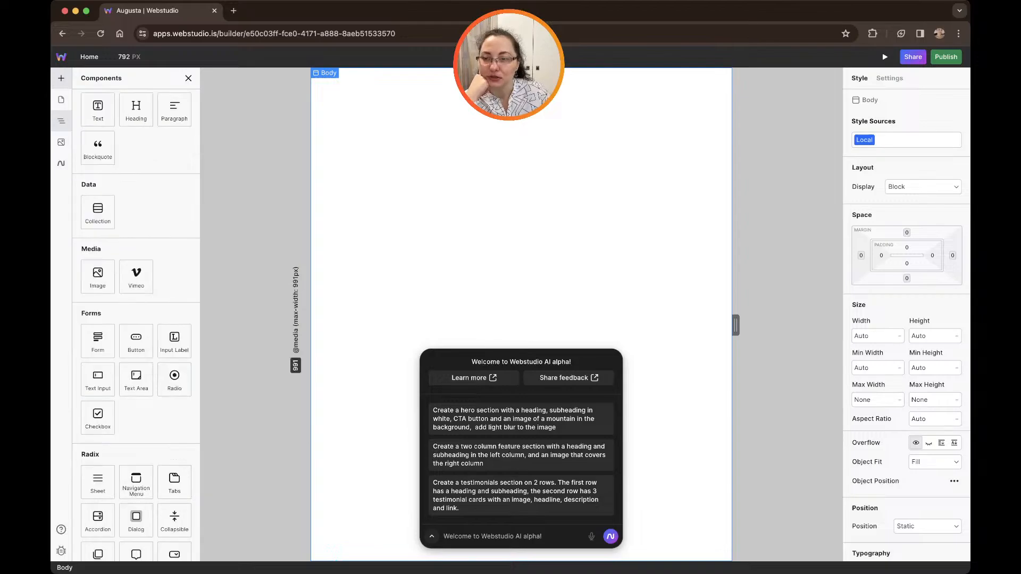
View the element navigator and the project's assets, and look over the Body's style settings.
left_click(61, 121)
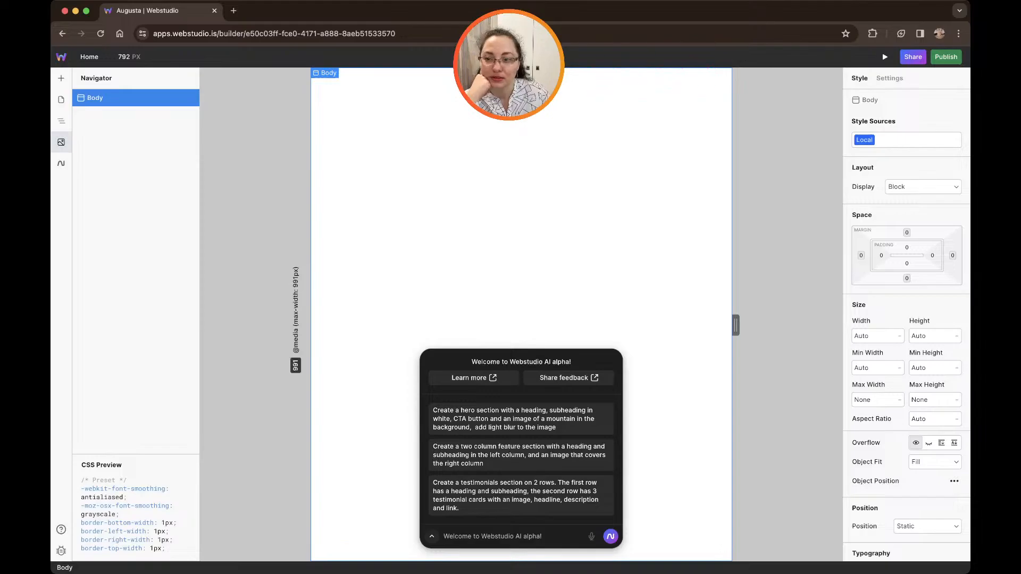
left_click(61, 142)
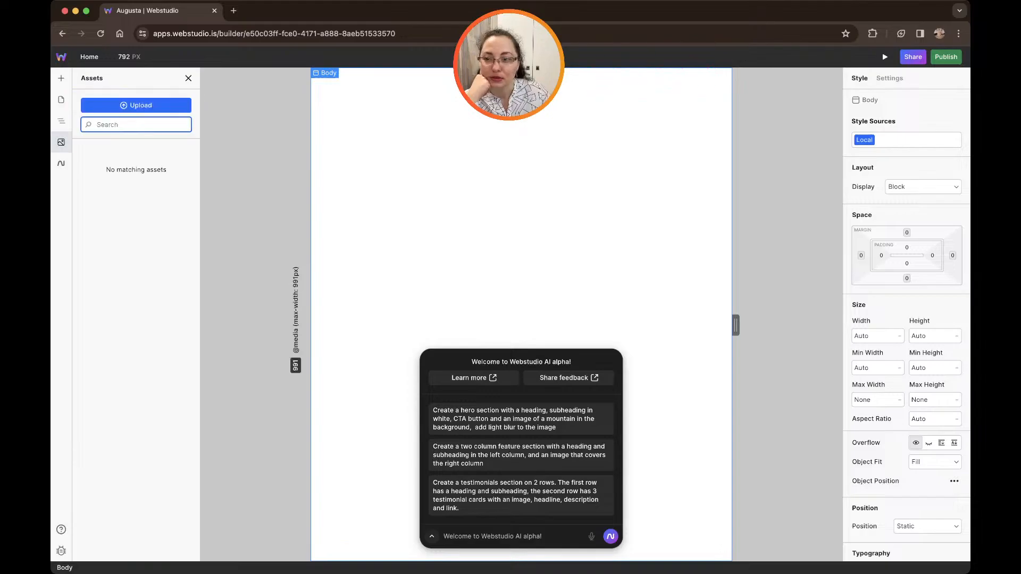
left_click(62, 163)
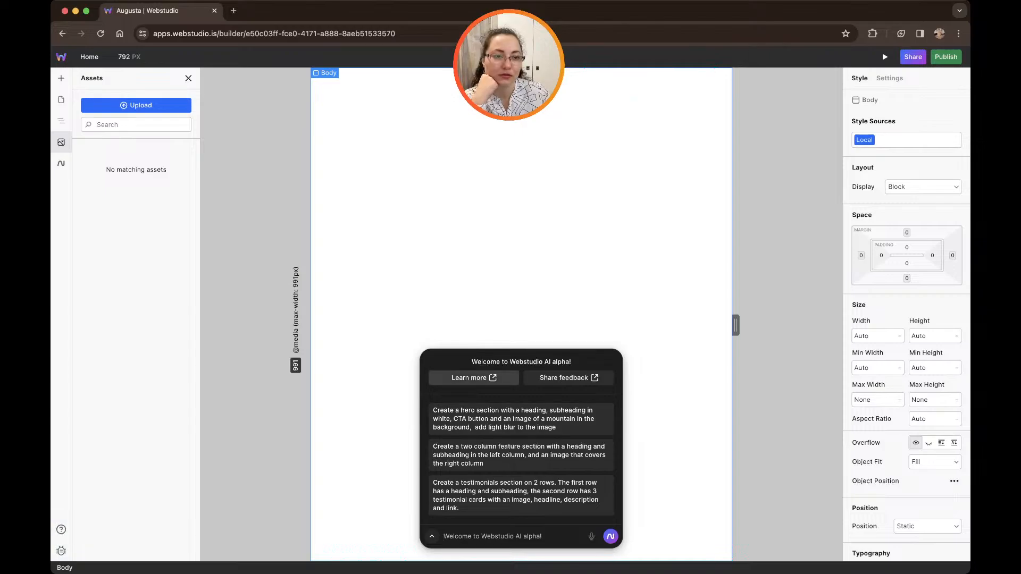
scroll(907, 345, "down", 10)
scroll(907, 345, "up", 10)
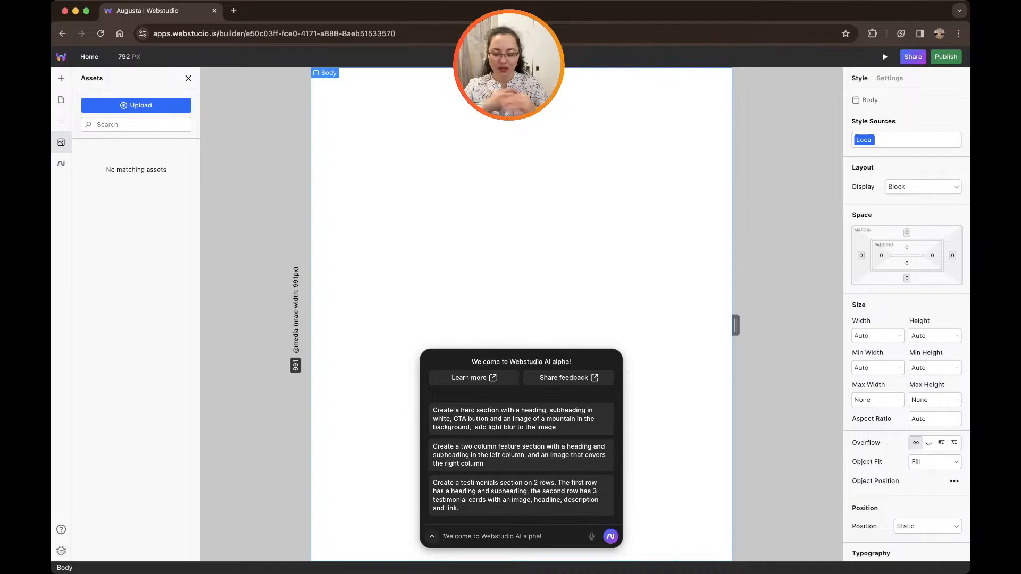
Have the AI create a navigation bar with 3 links to contact, about us and shop, a call to action named reserve, and a warm orange tone.
type("Crea")
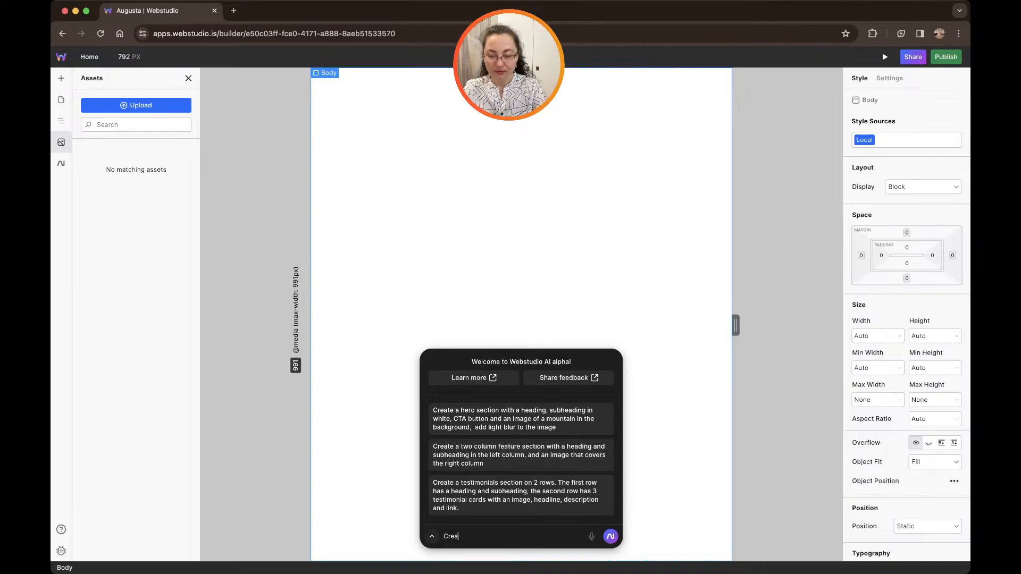
type("te a navig")
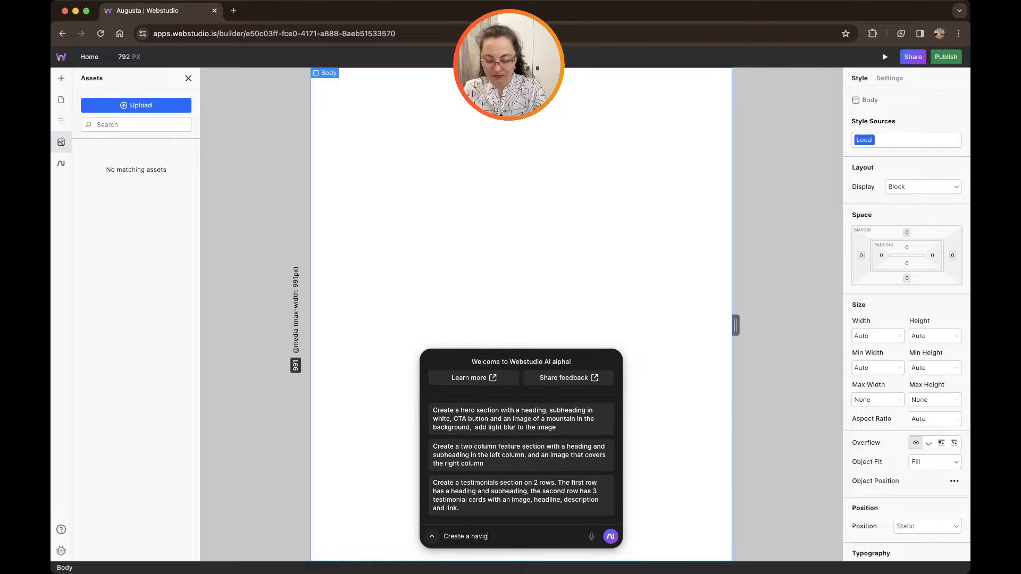
type("atio")
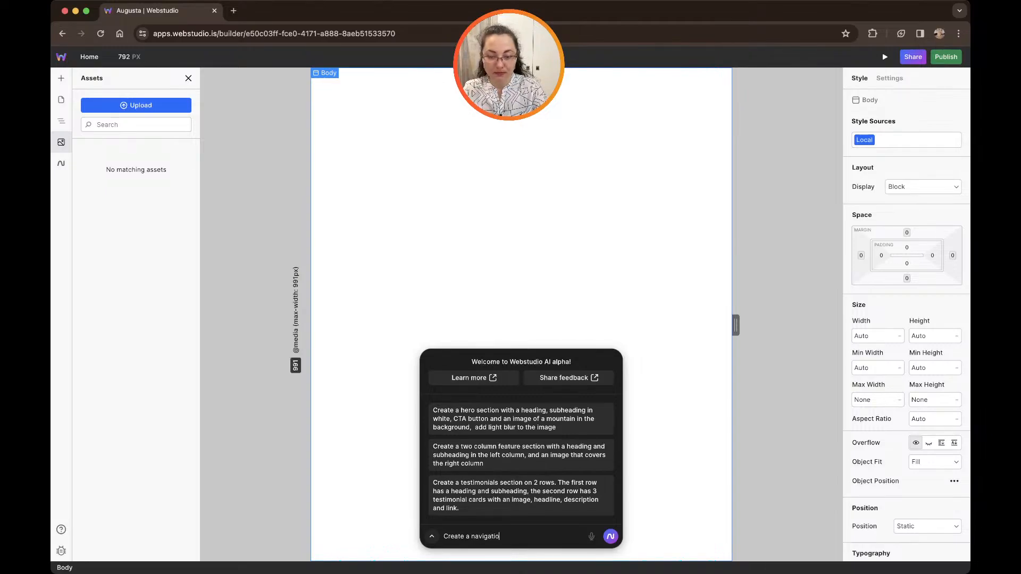
type("n bar ")
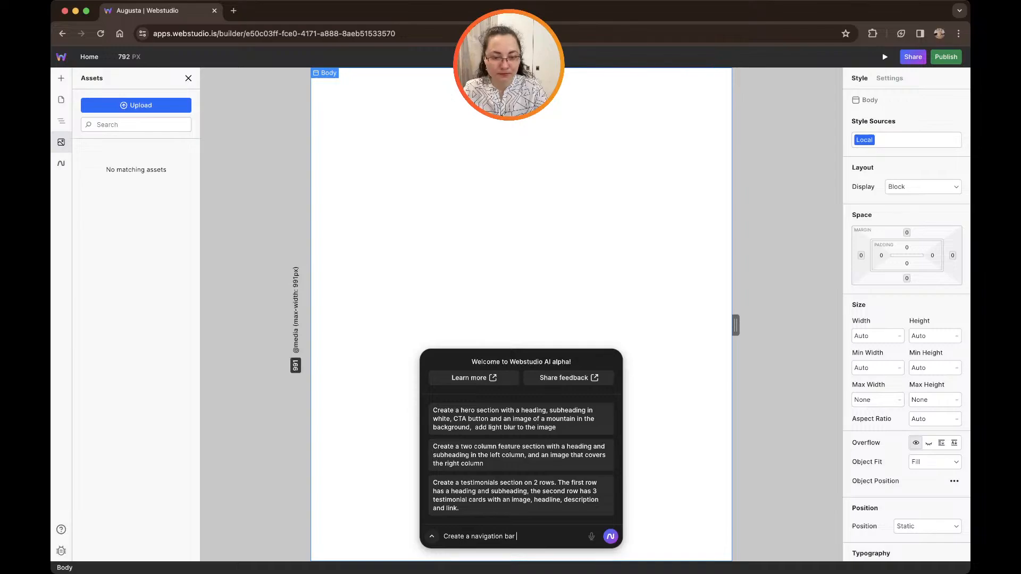
type("wit")
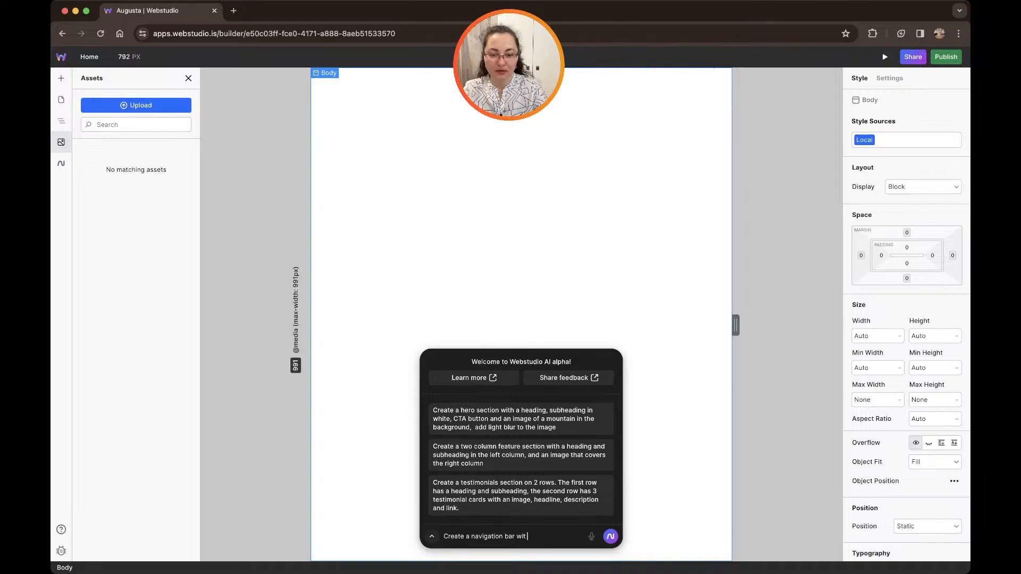
type("h")
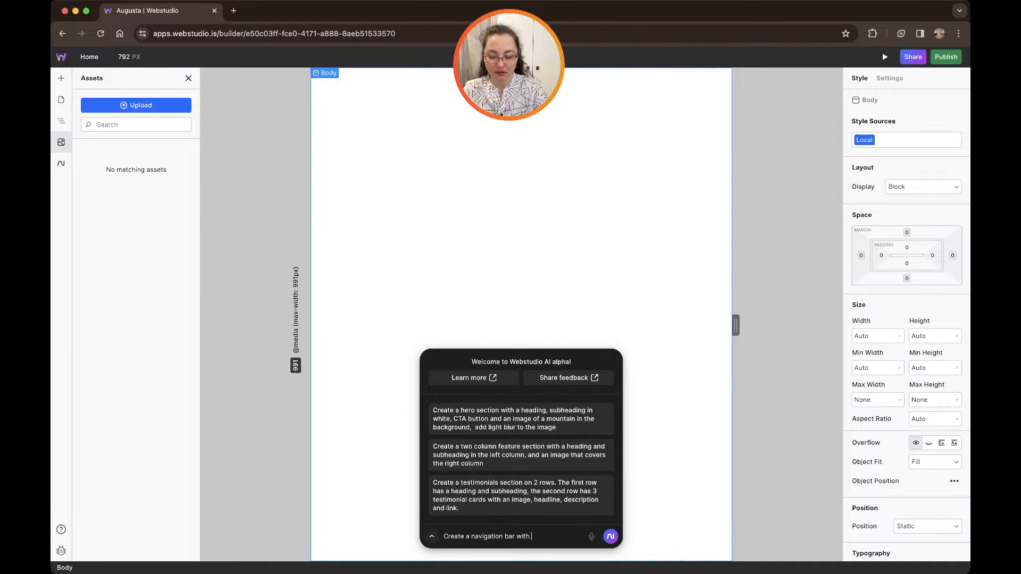
type(" 3 link")
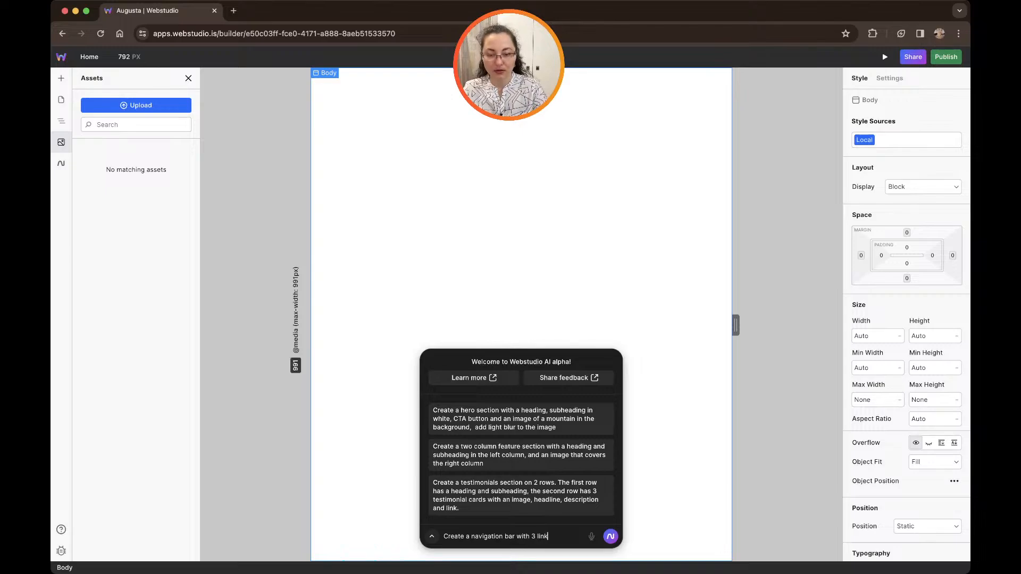
type("s to contact ")
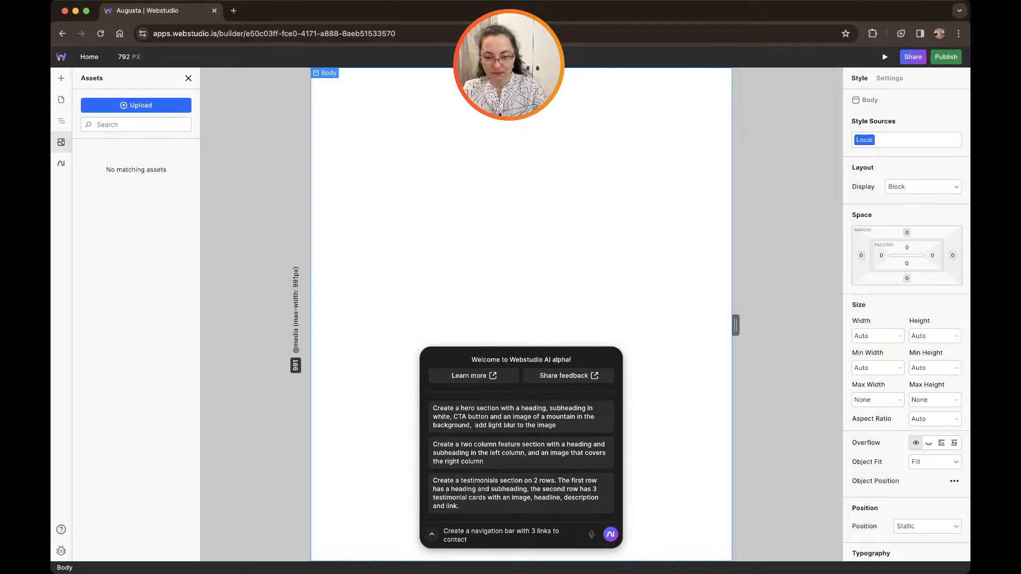
type(", about ")
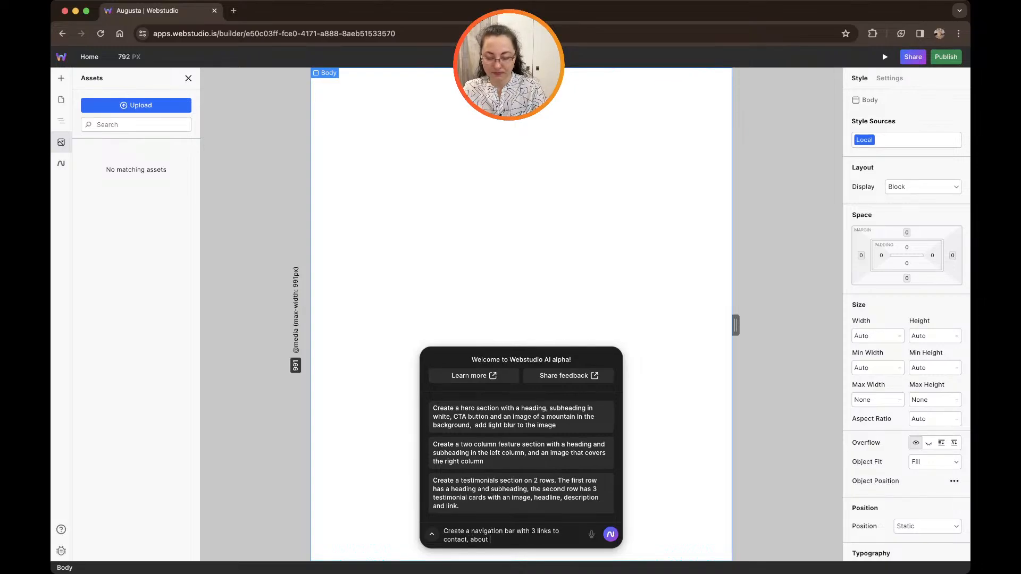
type("us and")
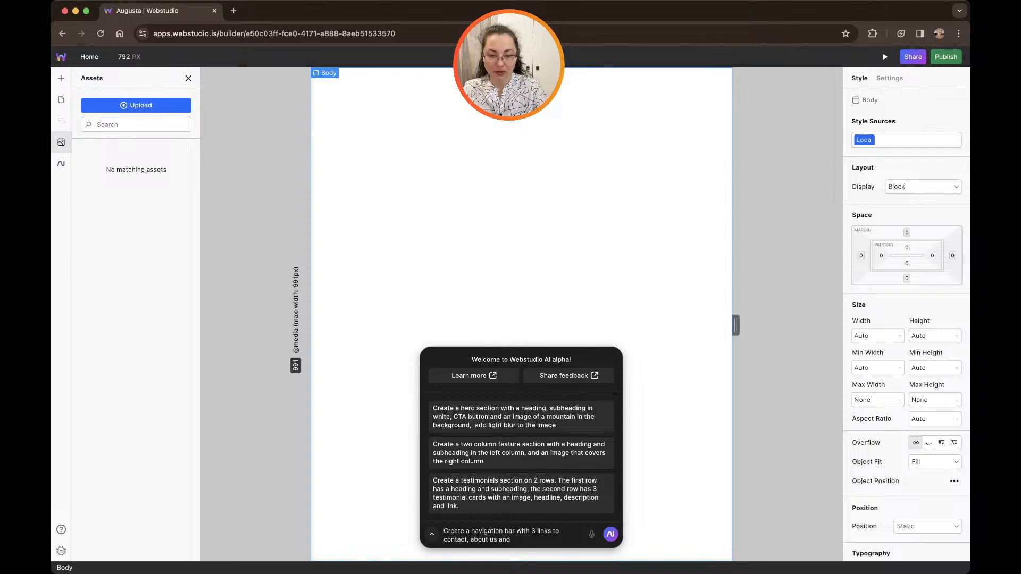
type(" shop")
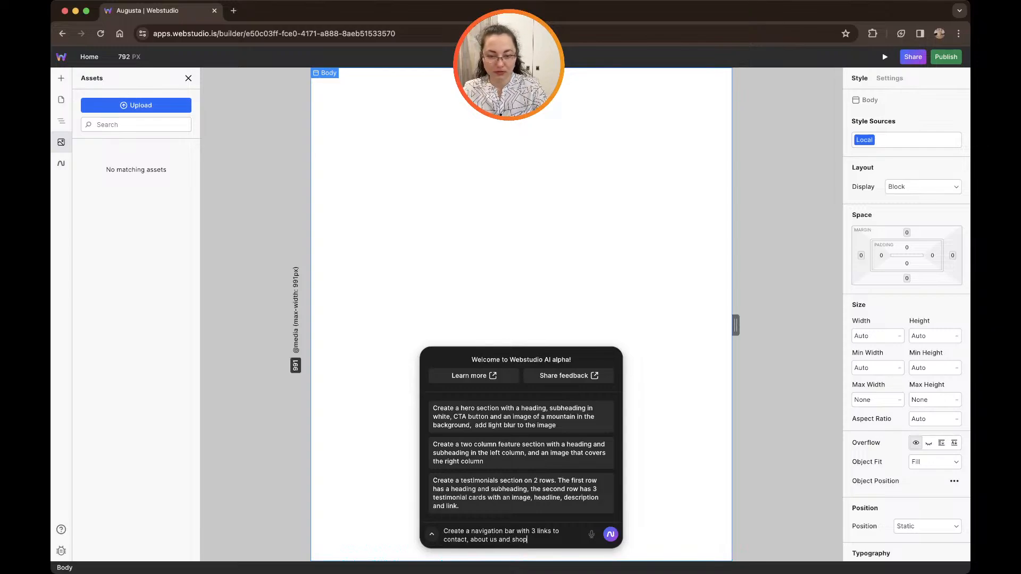
type(". A")
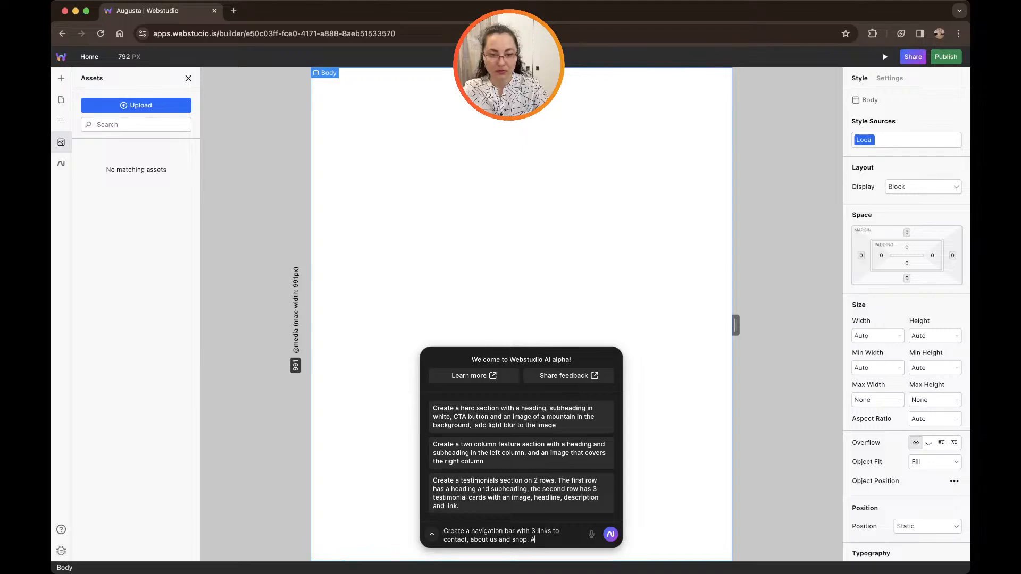
type("lso include a")
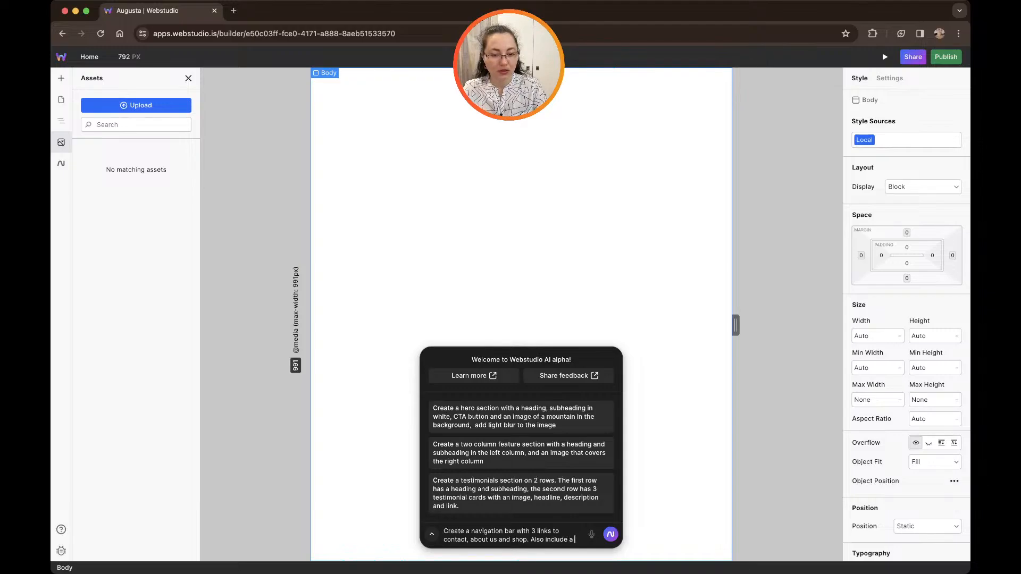
type(" call to action")
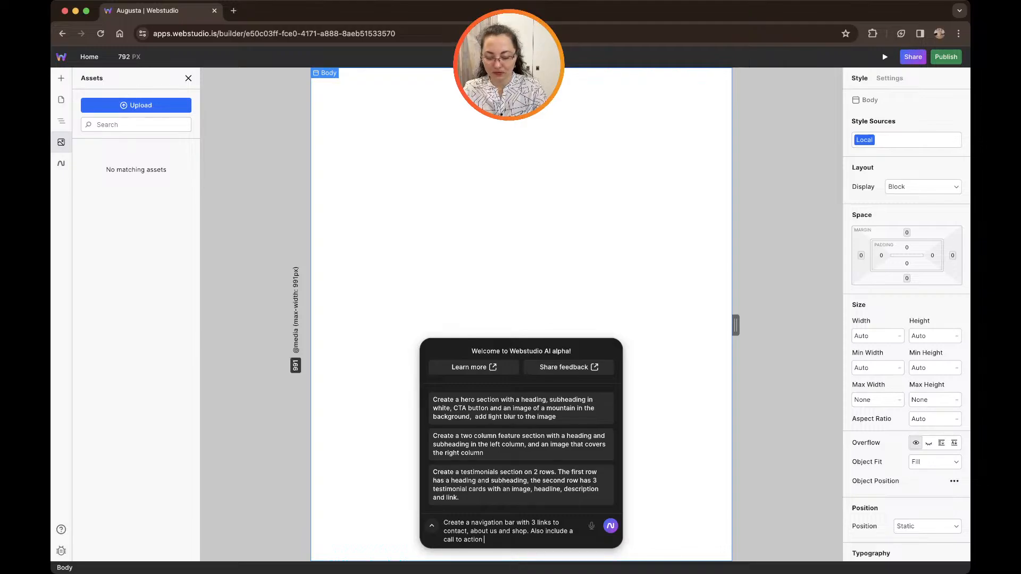
type(" named reserve.")
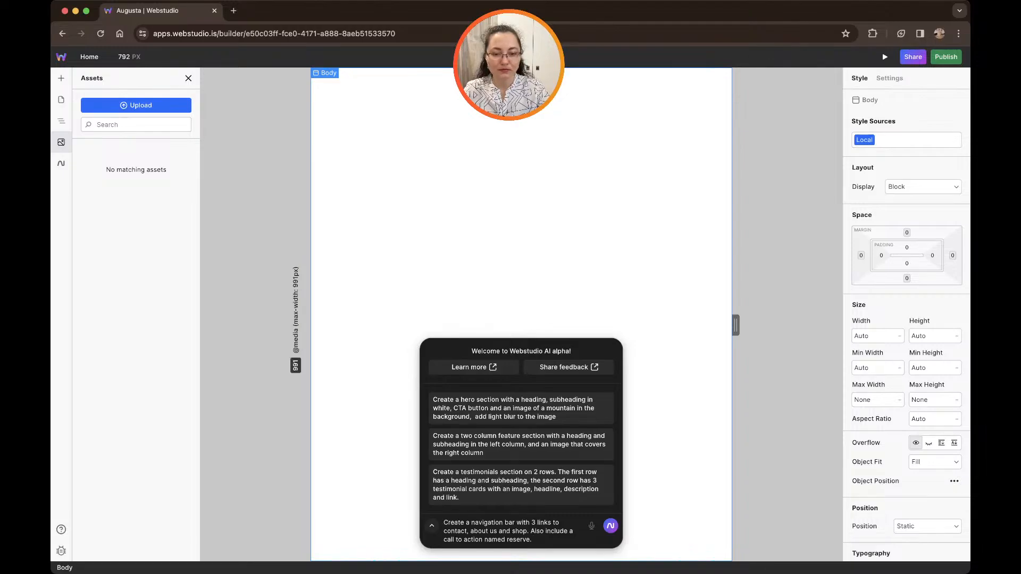
type("Ma")
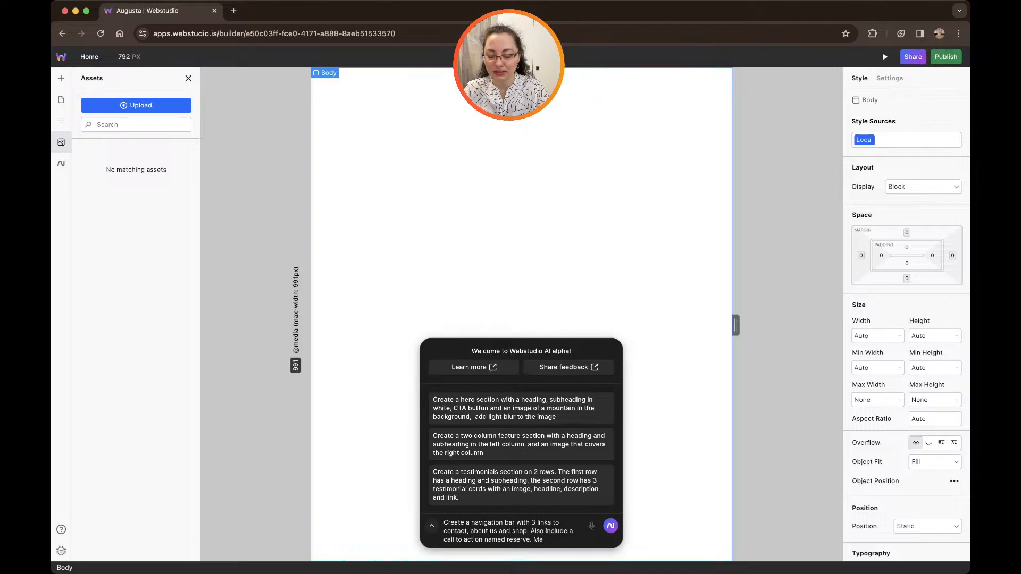
type("king it ")
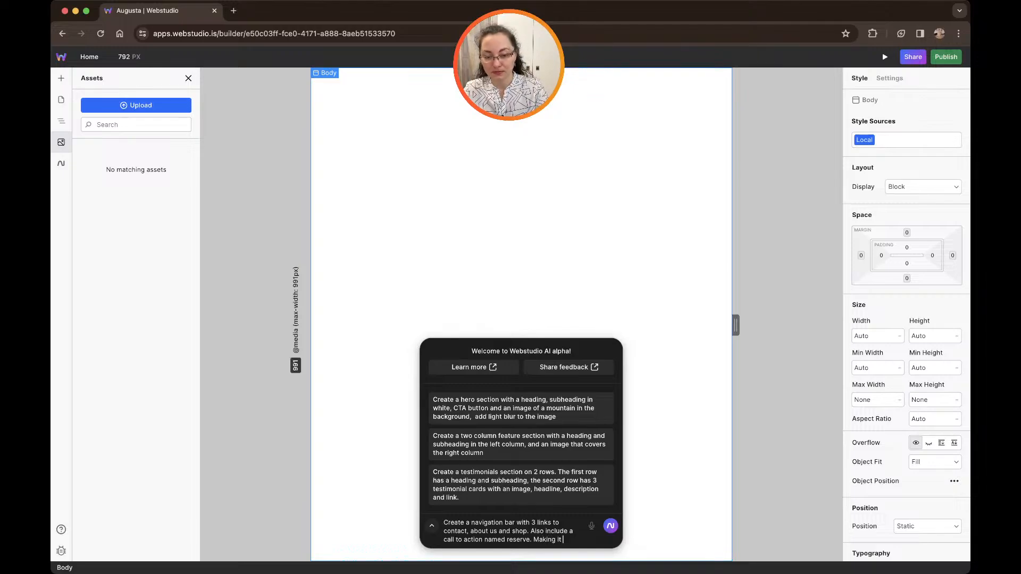
type("a warm")
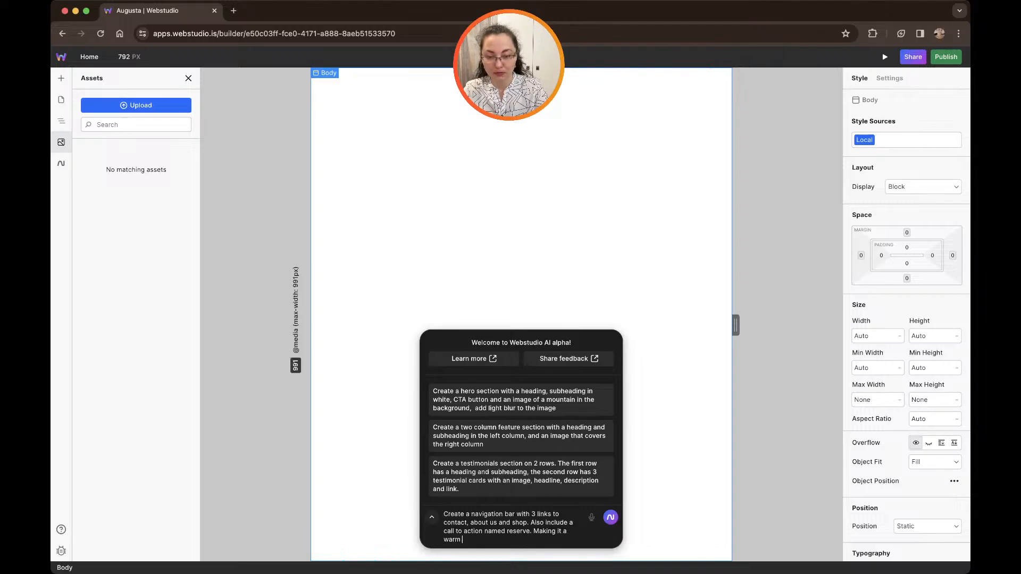
type(" orange tone")
key("Return")
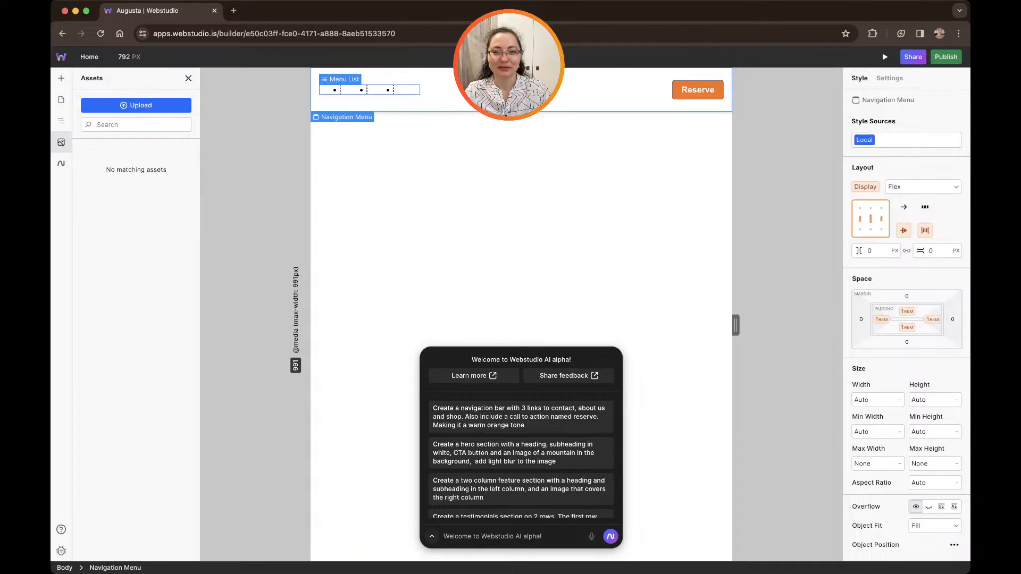
Inspect the generated menu items in the navigator, including the first item and its nested Accessible Link Wrapper.
left_click(407, 90)
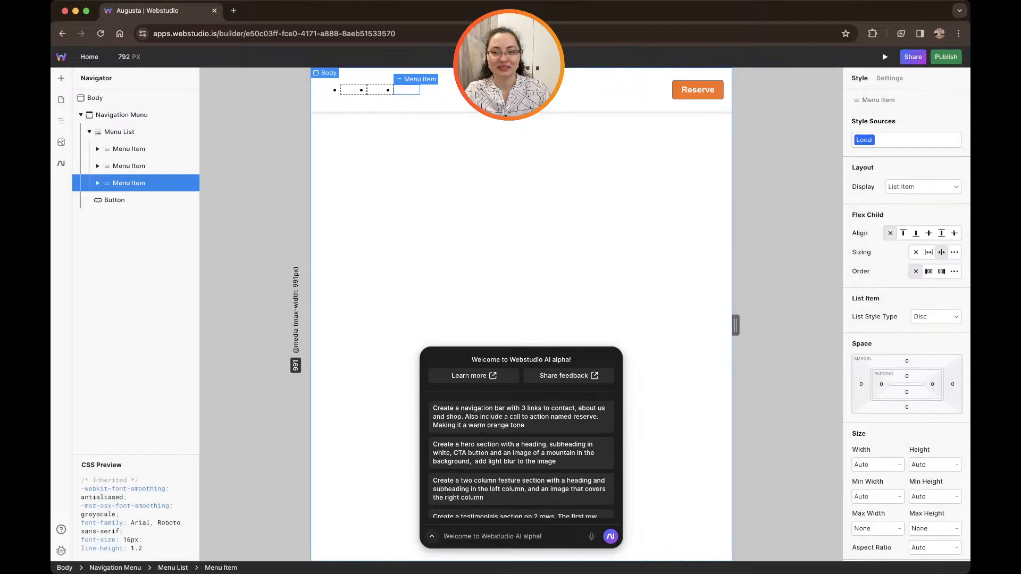
left_click(98, 149)
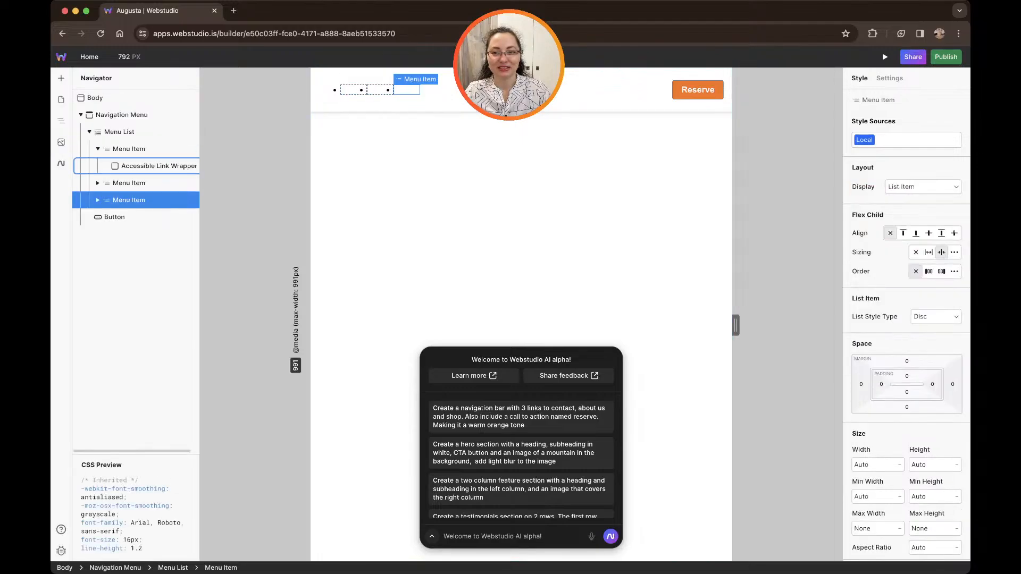
left_click(151, 166)
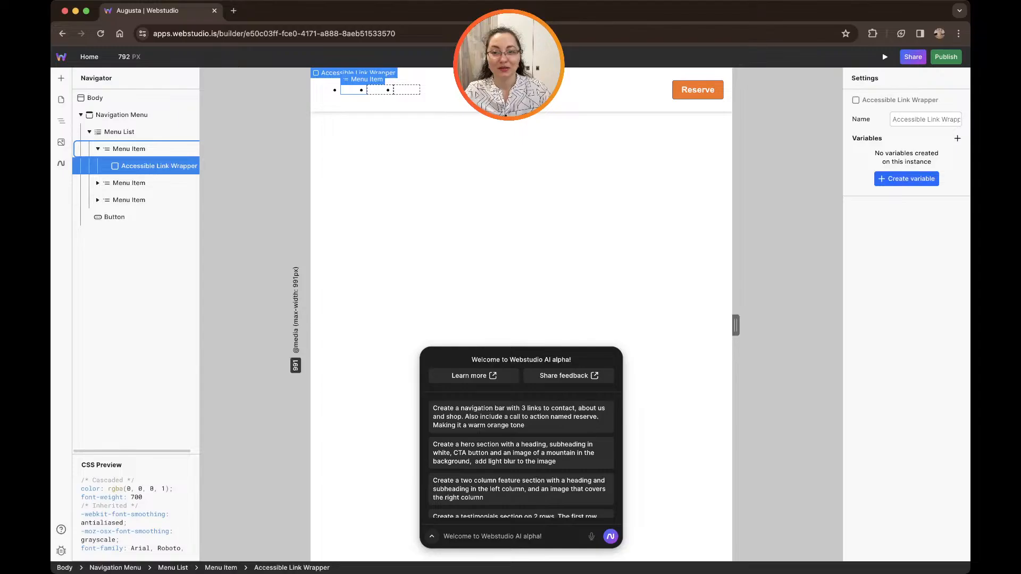
left_click(129, 149)
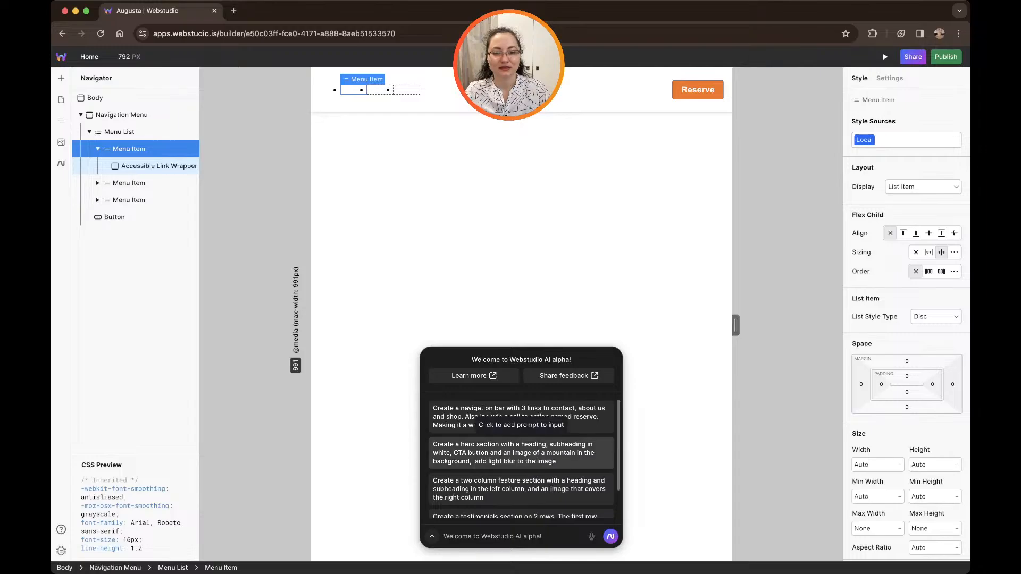
Try generating the suggested hero section with a mountain background while the first menu item is selected, and delete the generated box.
left_click(472, 453)
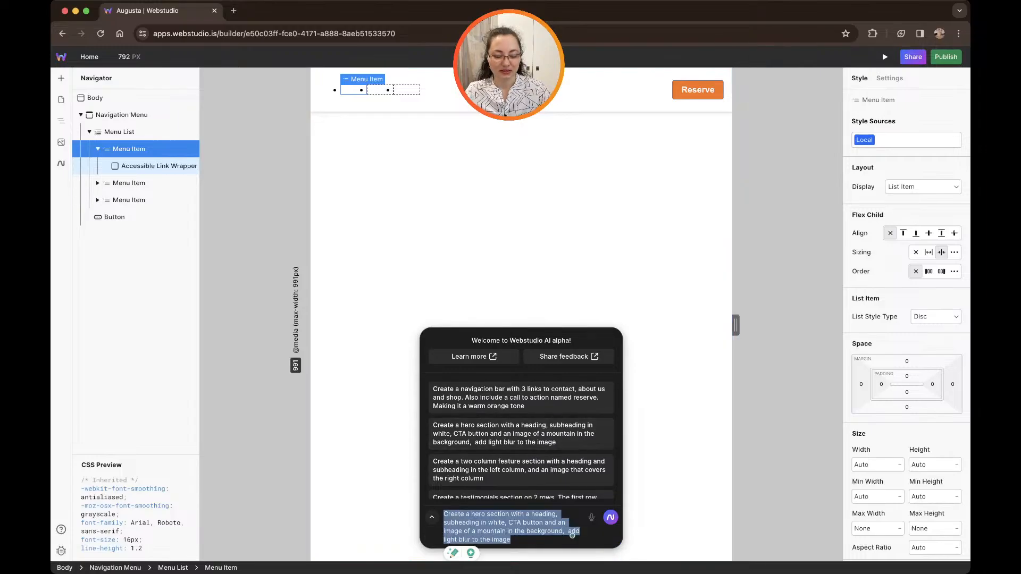
key("Return")
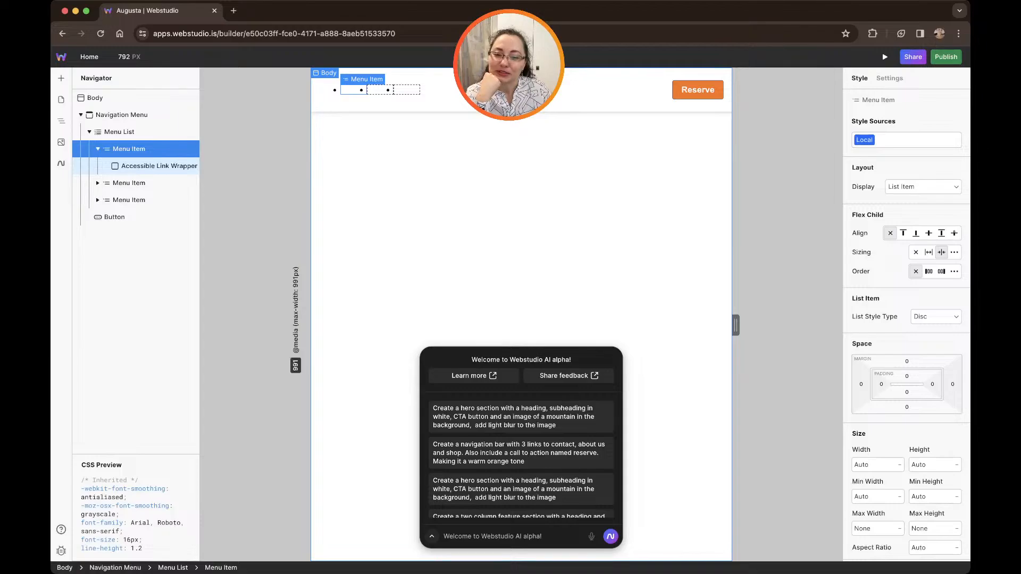
scroll(521, 418, "down", 2)
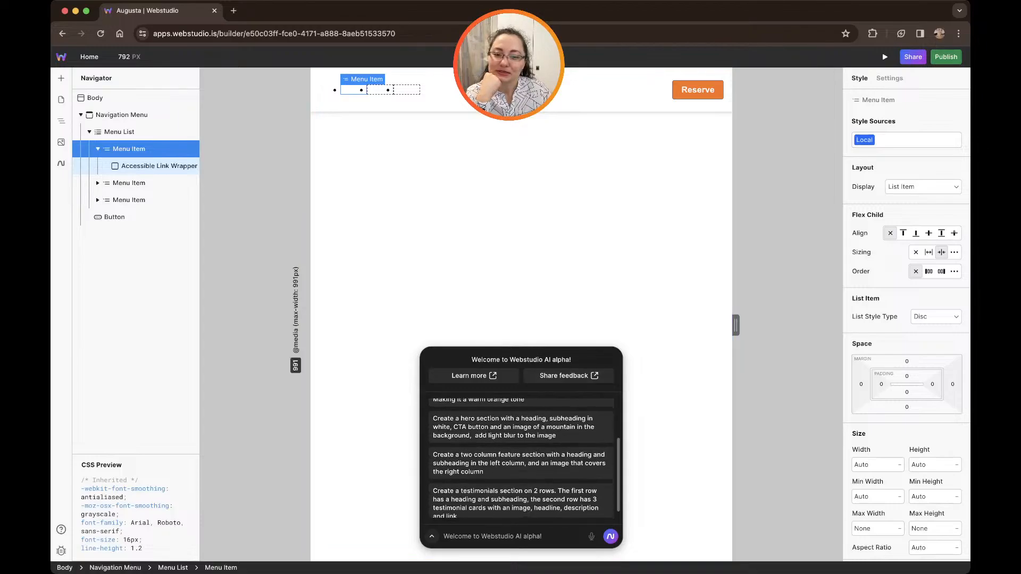
scroll(521, 458, "up", 2)
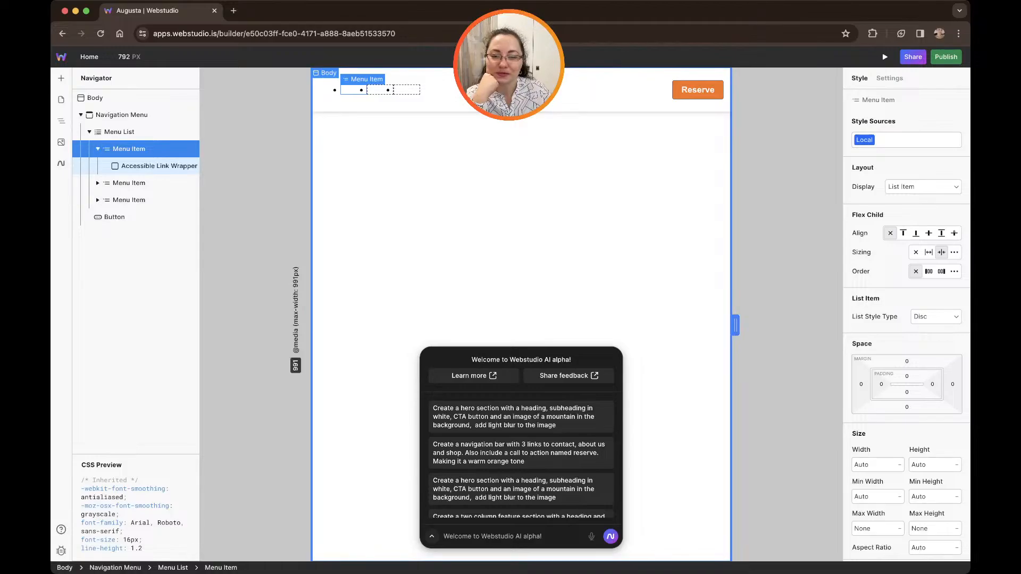
scroll(521, 458, "down", 3)
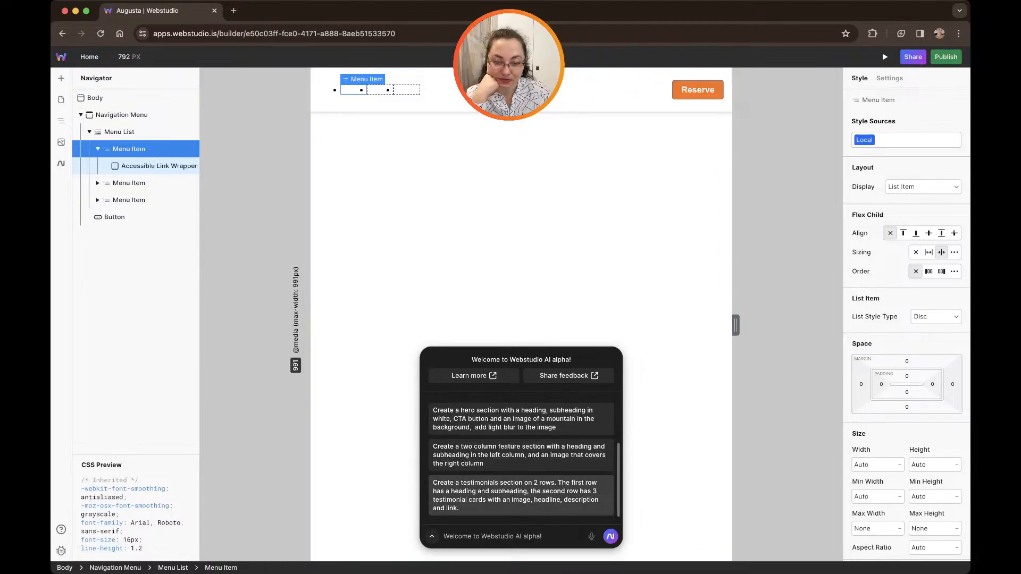
scroll(521, 457, "up", 3)
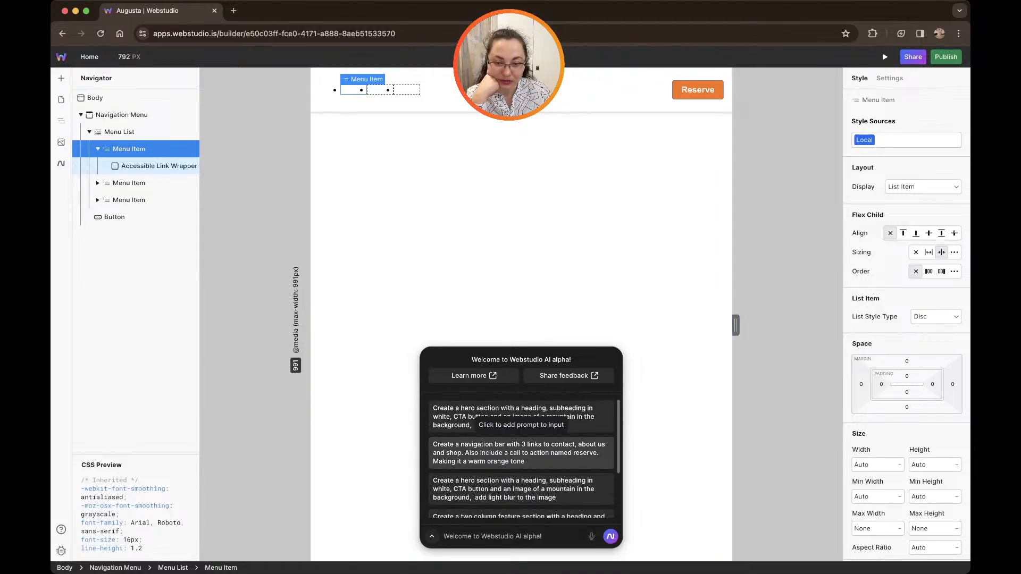
left_click(521, 416)
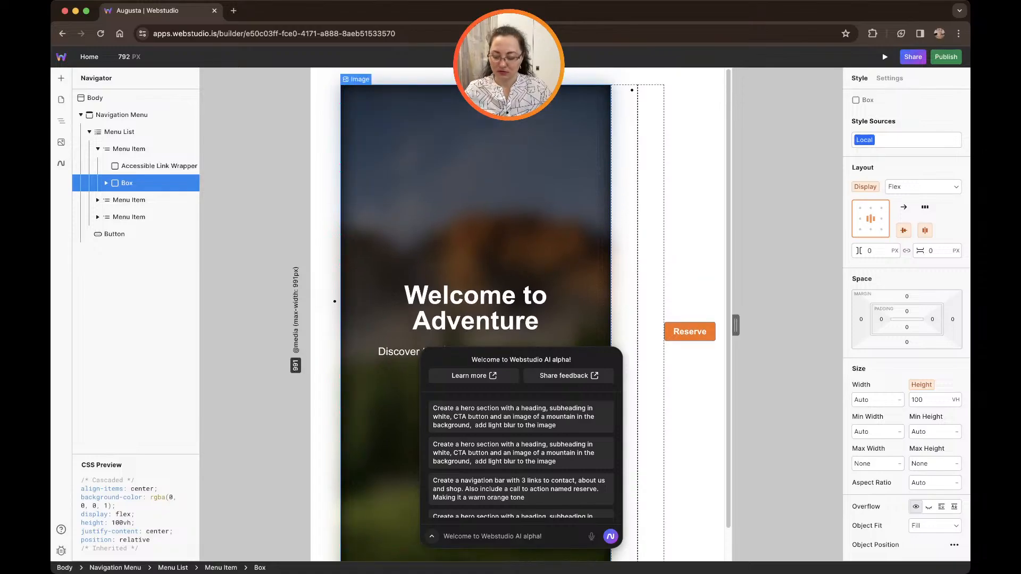
key("Delete")
Generate the suggested hero section with heading, white subheading, CTA button and lightly blurred mountain image directly in the Body, and collapse the AI prompt list.
left_click(522, 228)
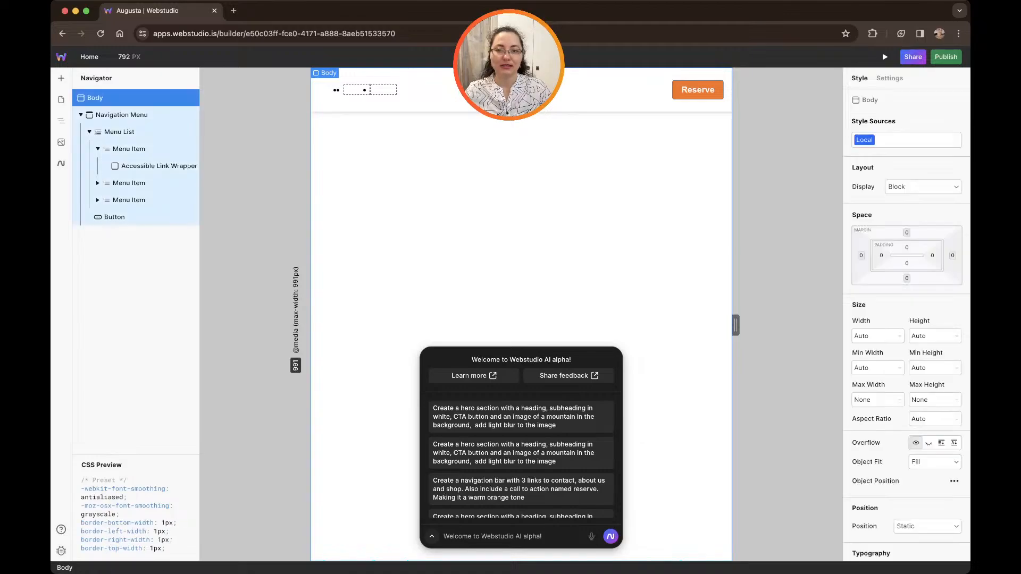
left_click(81, 115)
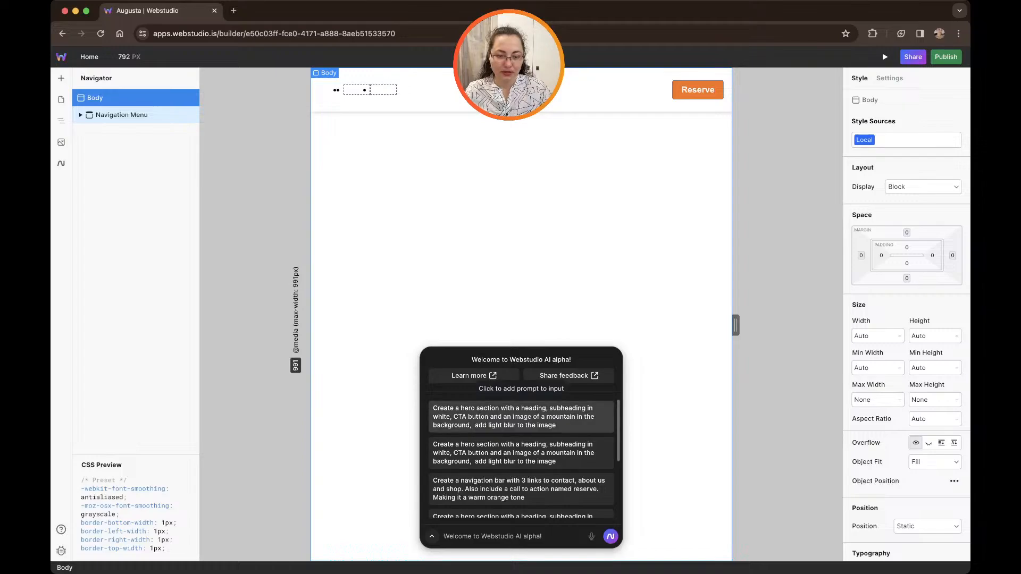
left_click(521, 416)
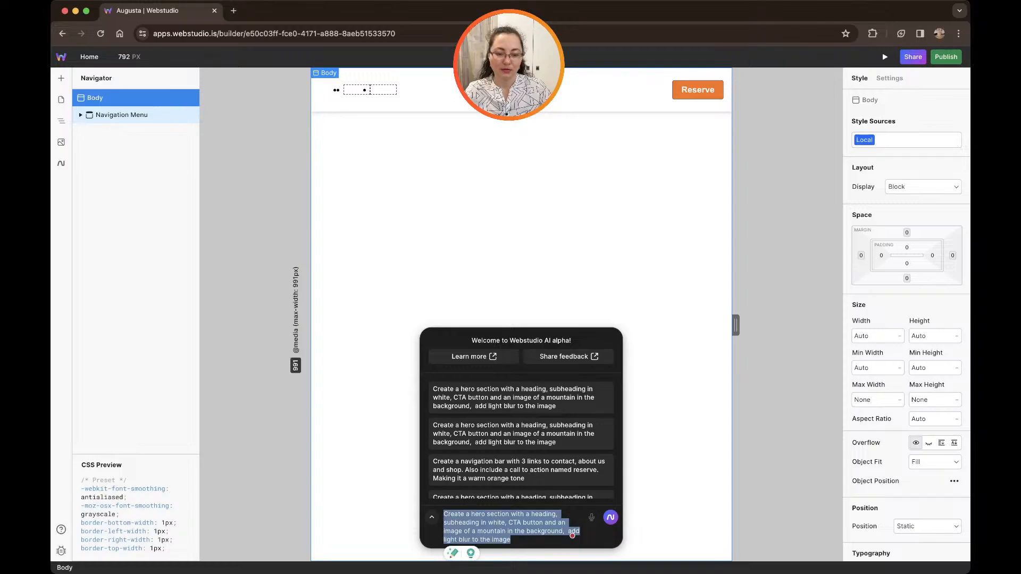
key("Return")
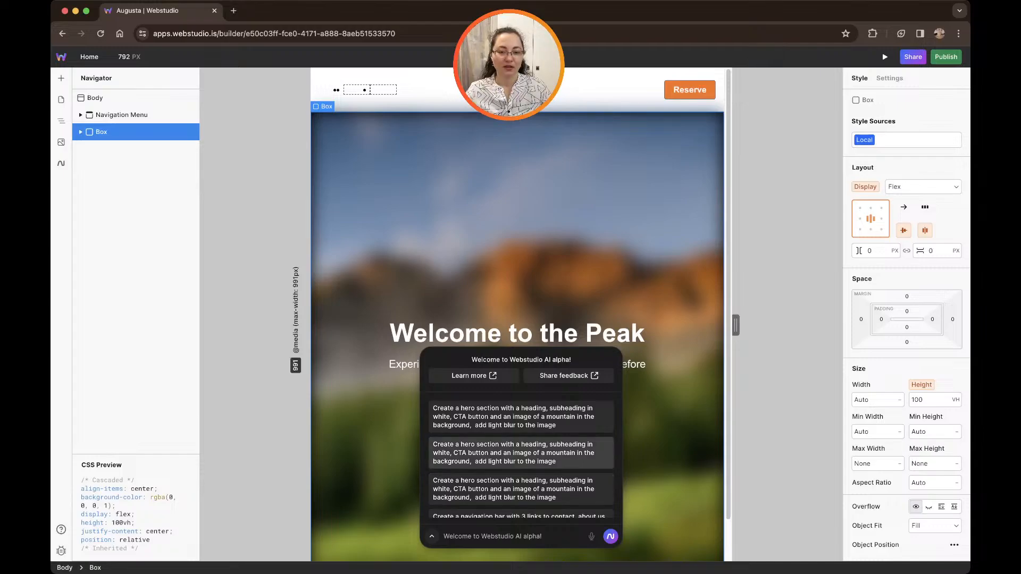
left_click(432, 536)
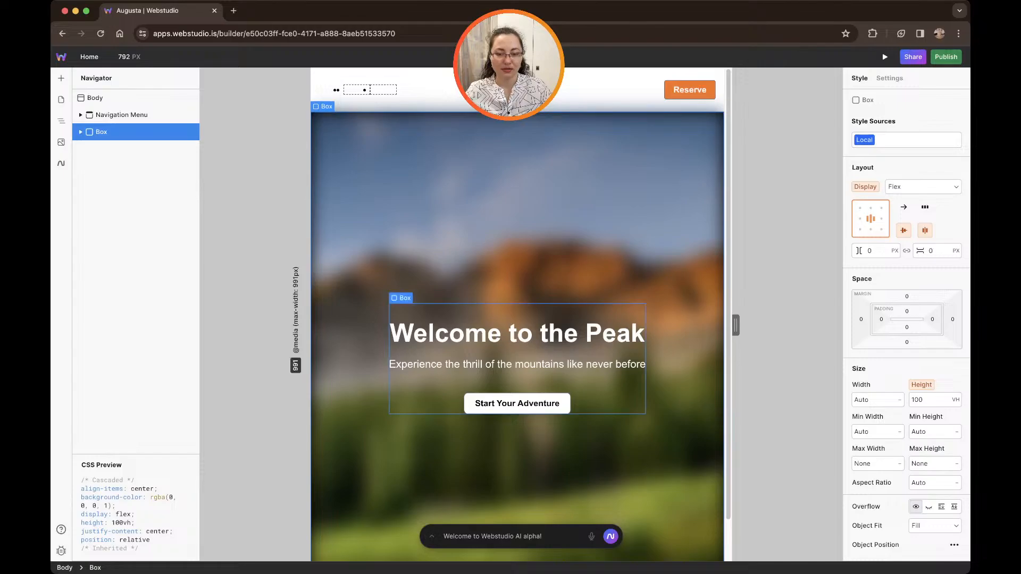
Look over the hero section, select its blurred mountain image and look through the AI's suggested prompts.
scroll(517, 319, "down", 2)
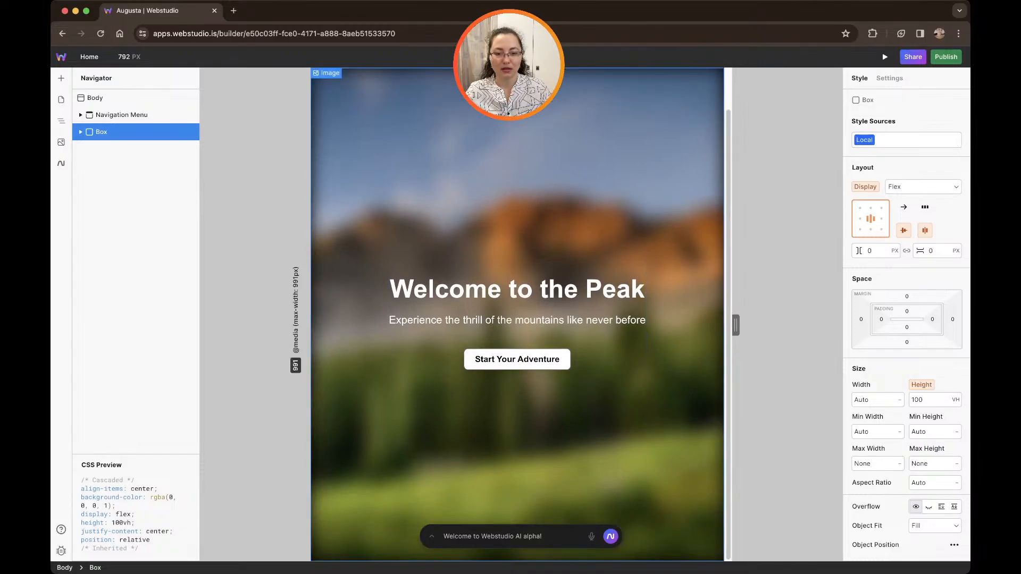
scroll(516, 320, "up", 2)
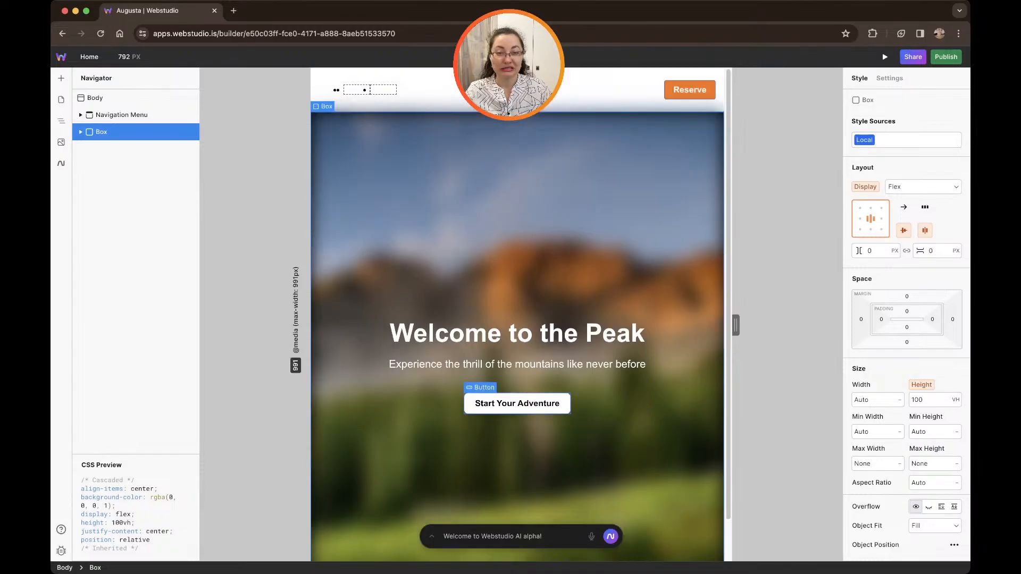
scroll(517, 319, "down", 2)
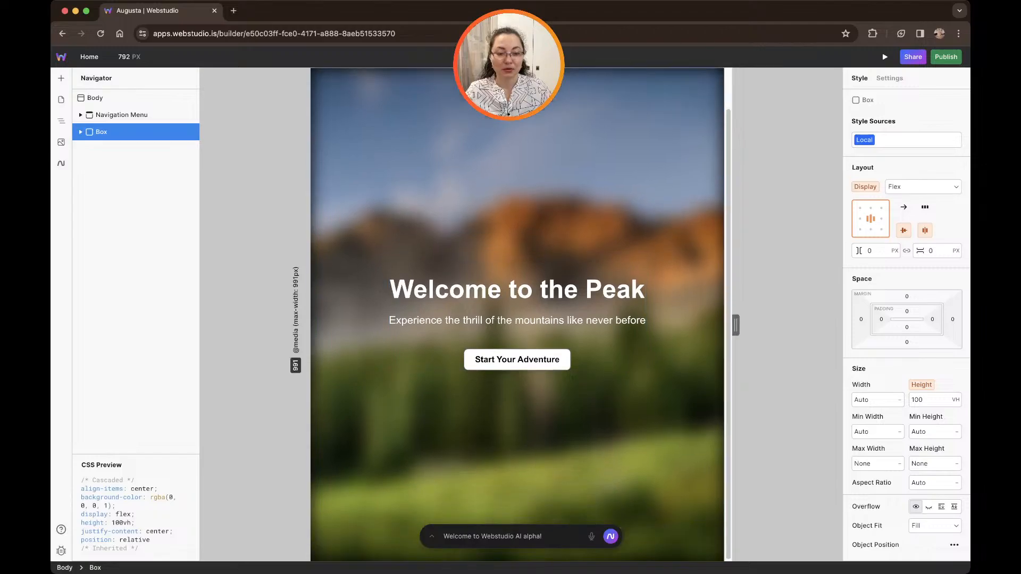
left_click(517, 409)
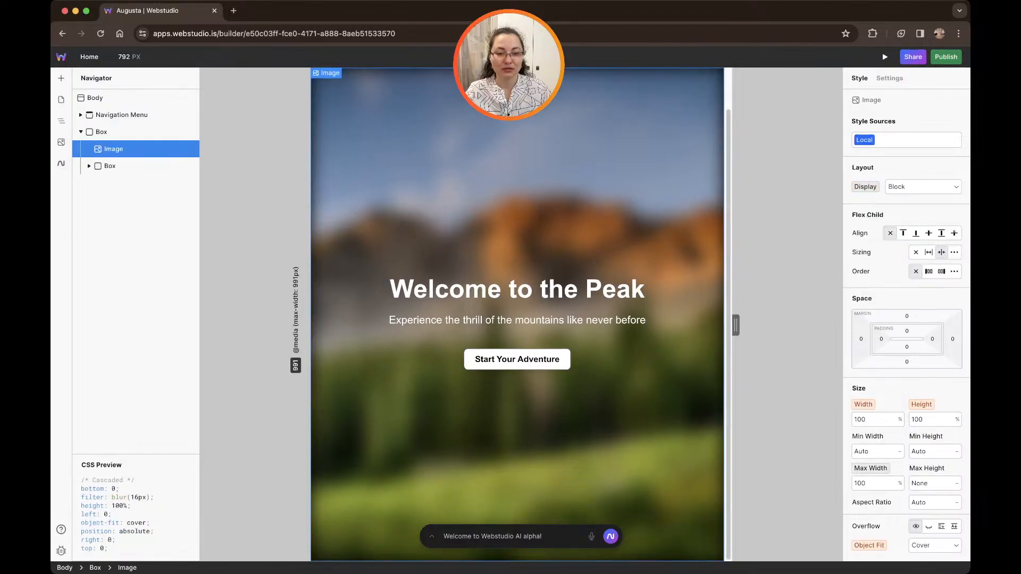
scroll(517, 341, "up", 2)
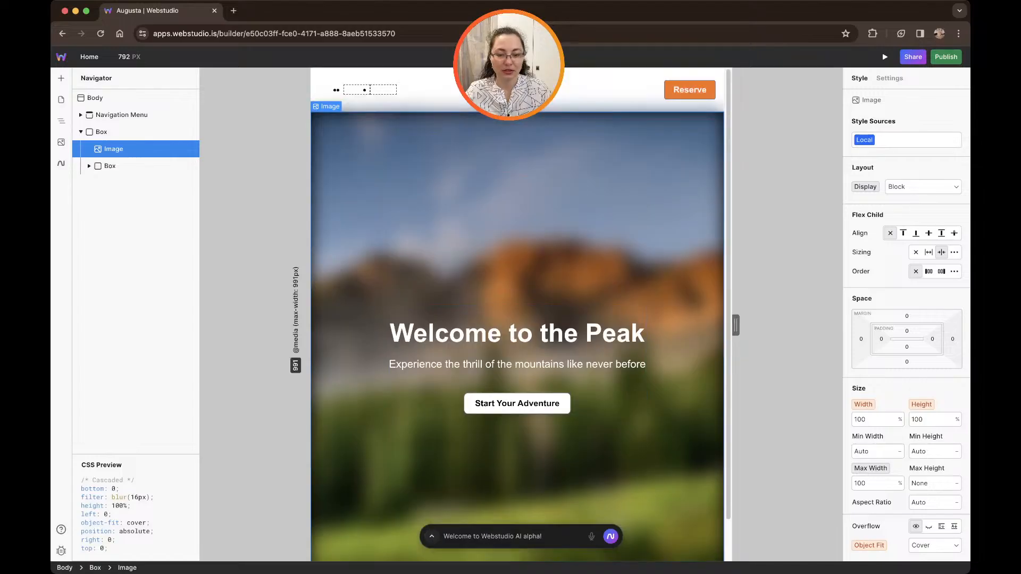
left_click(432, 536)
scroll(521, 457, "down", 3)
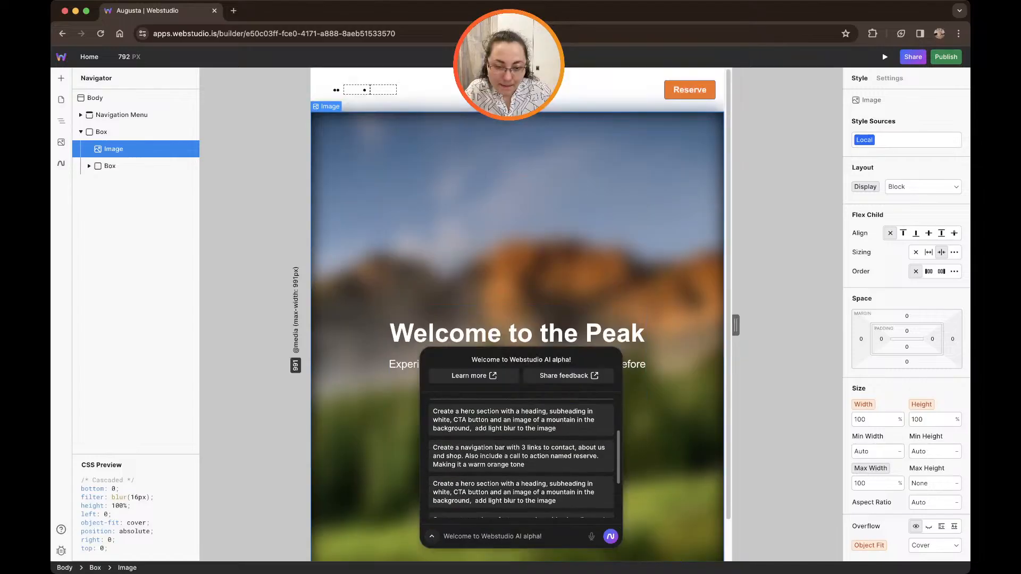
scroll(521, 464, "down", 1)
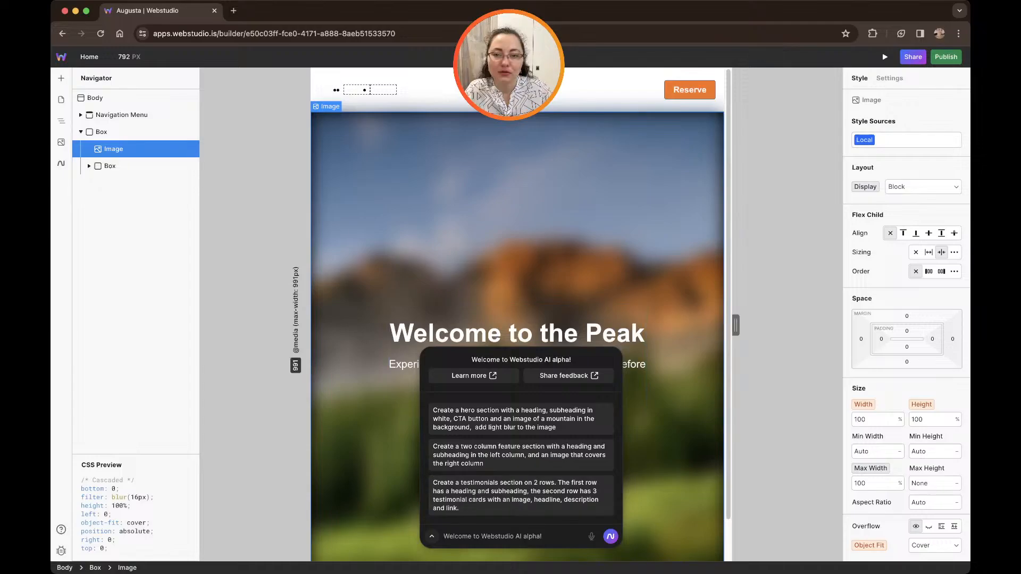
scroll(517, 315, "down", 1)
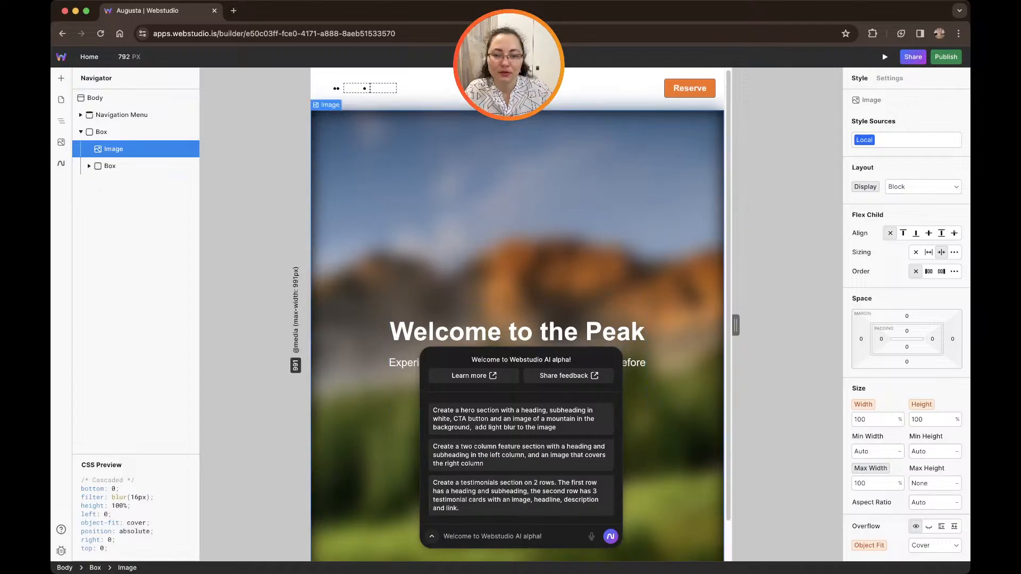
Try to have the AI replace the selected hero image with the prompt "change the image to diffrent cups of coffee".
type("c")
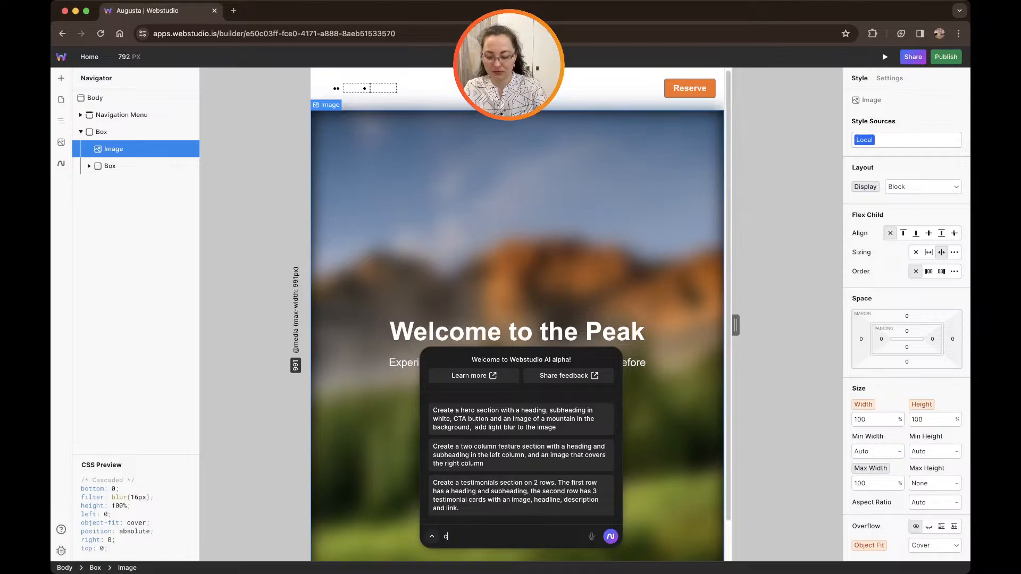
type("hange the im")
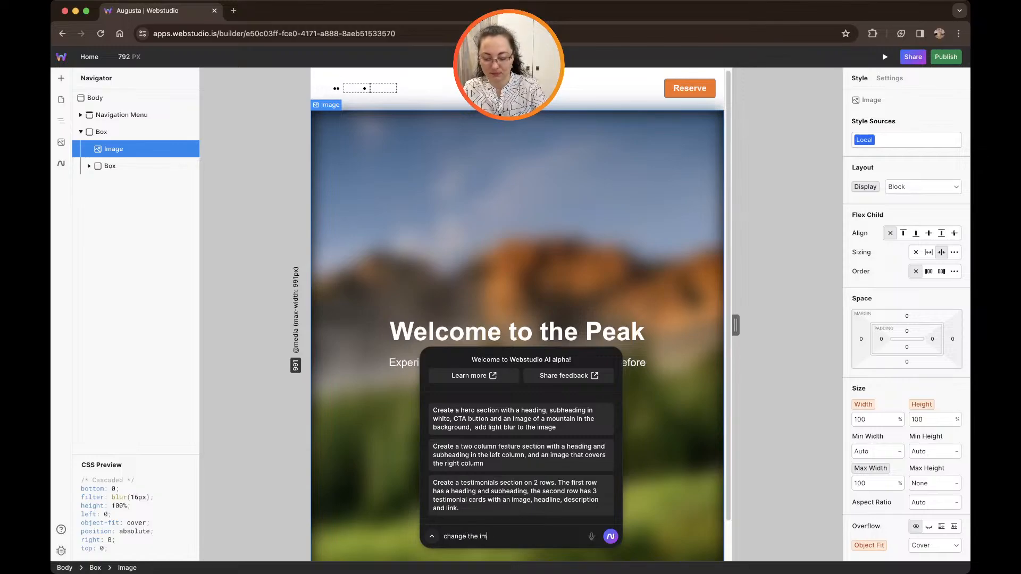
type("age to s")
type("diffrent")
type(" cup")
type("s of coffee")
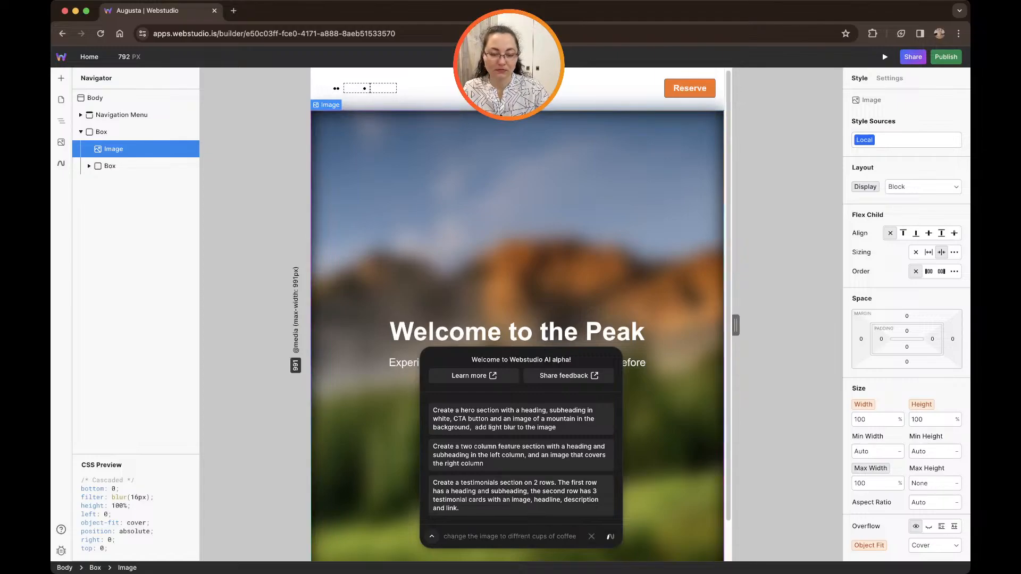
key("Return")
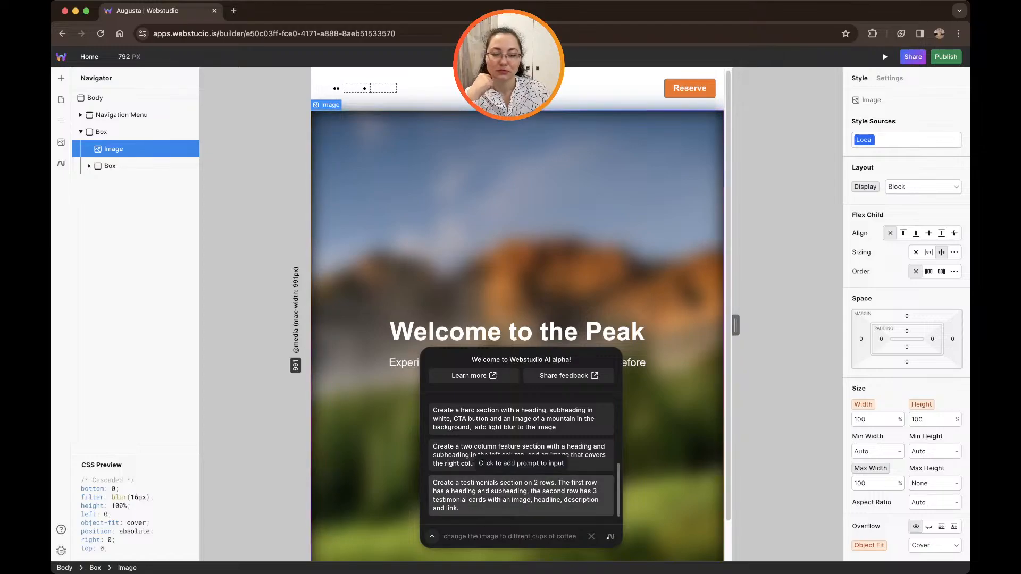
scroll(521, 492, "down", 1)
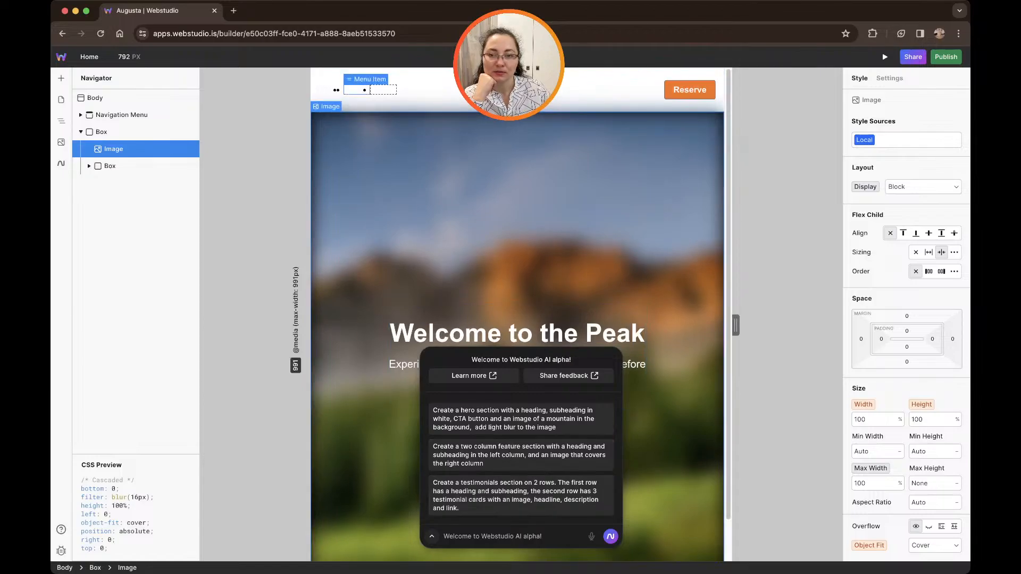
Inspect the three empty menu items in the navigation bar and the Accessible Link Wrapper inside the first one.
left_click(365, 90)
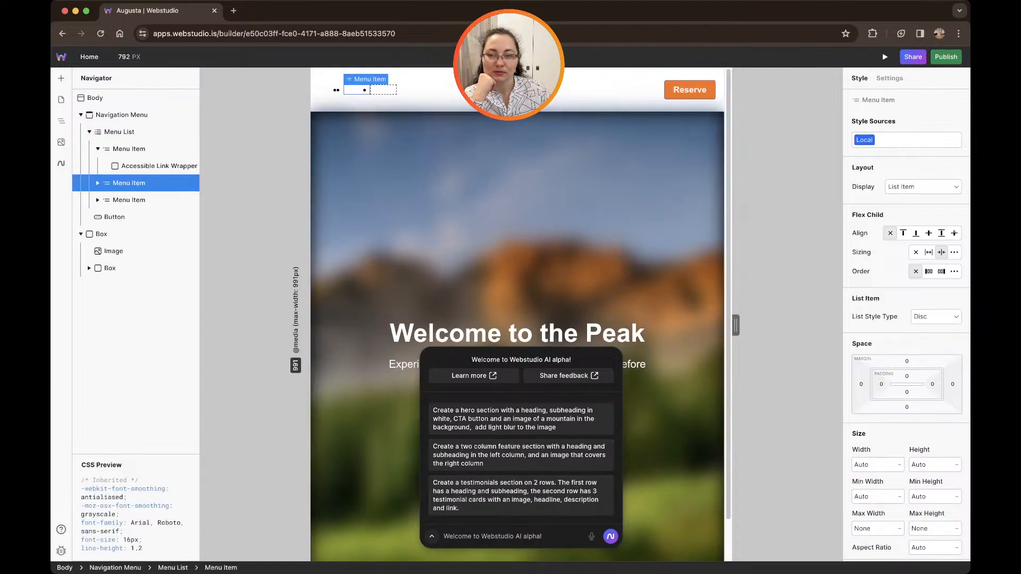
left_click(370, 90)
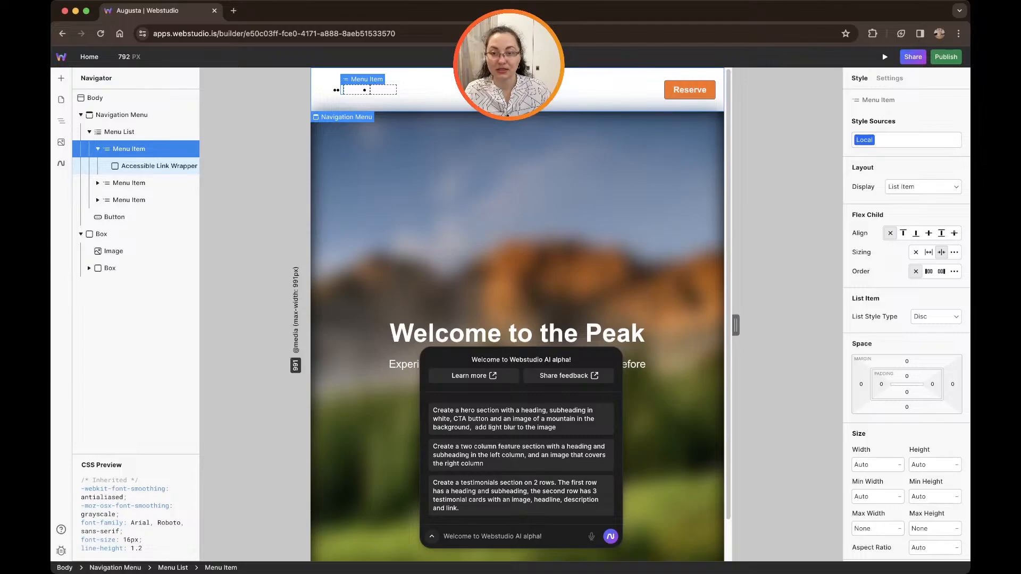
left_click(129, 183)
left_click(158, 166)
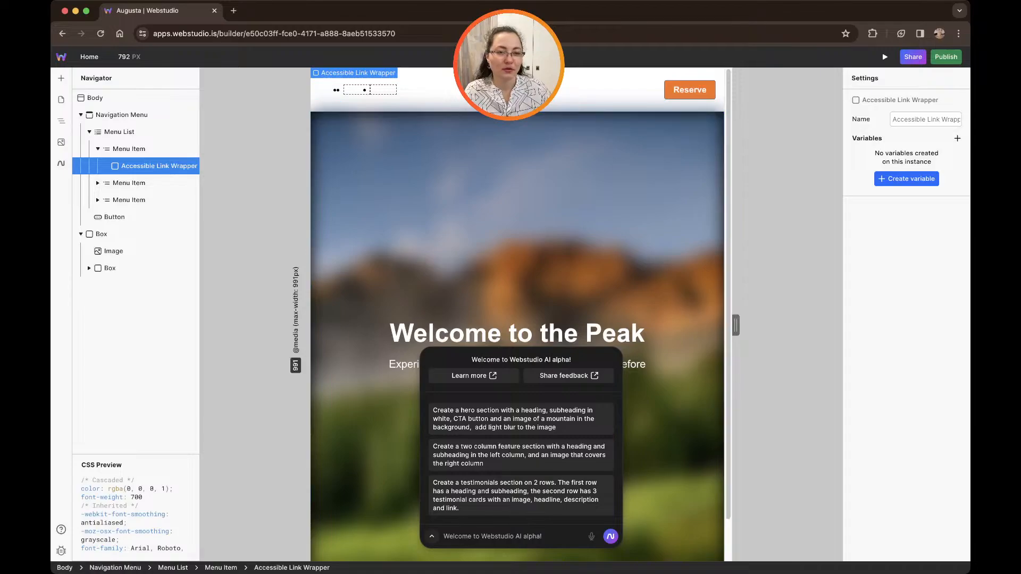
left_click(129, 149)
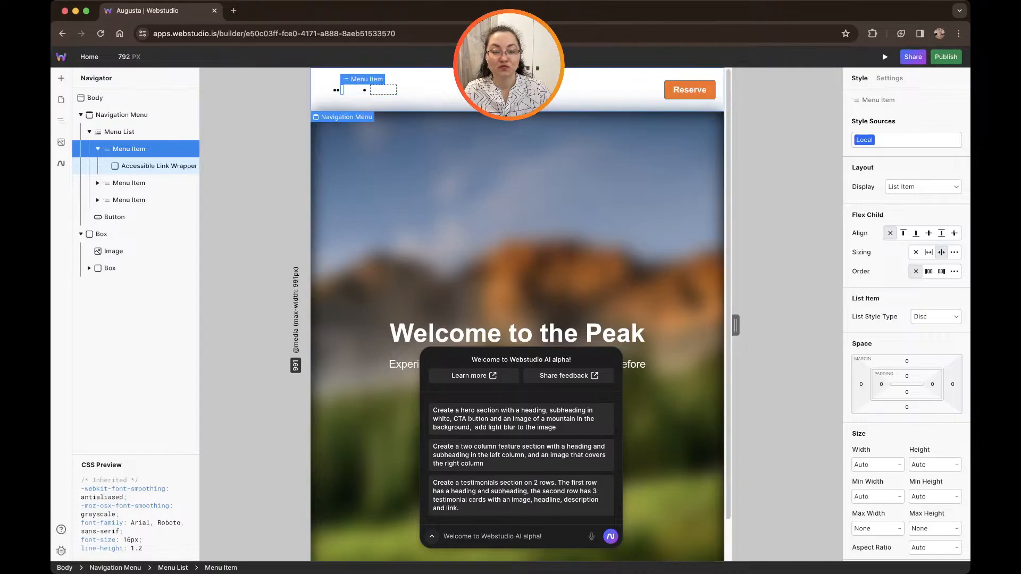
left_click(129, 200)
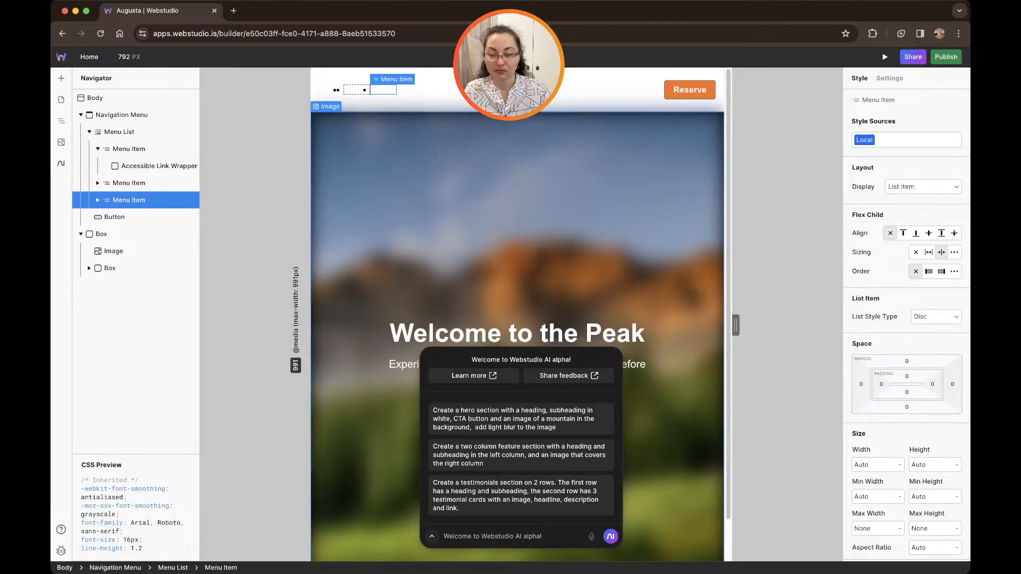
left_click(386, 104)
left_click(384, 90)
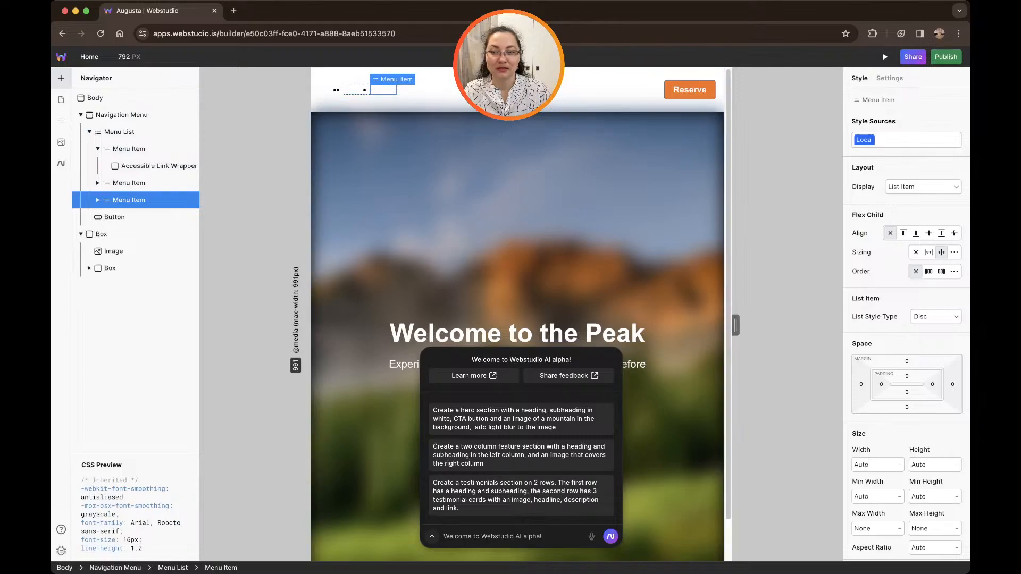
Add a Text element as the first entry of the Menu List and set its text to "About Us".
left_click(61, 78)
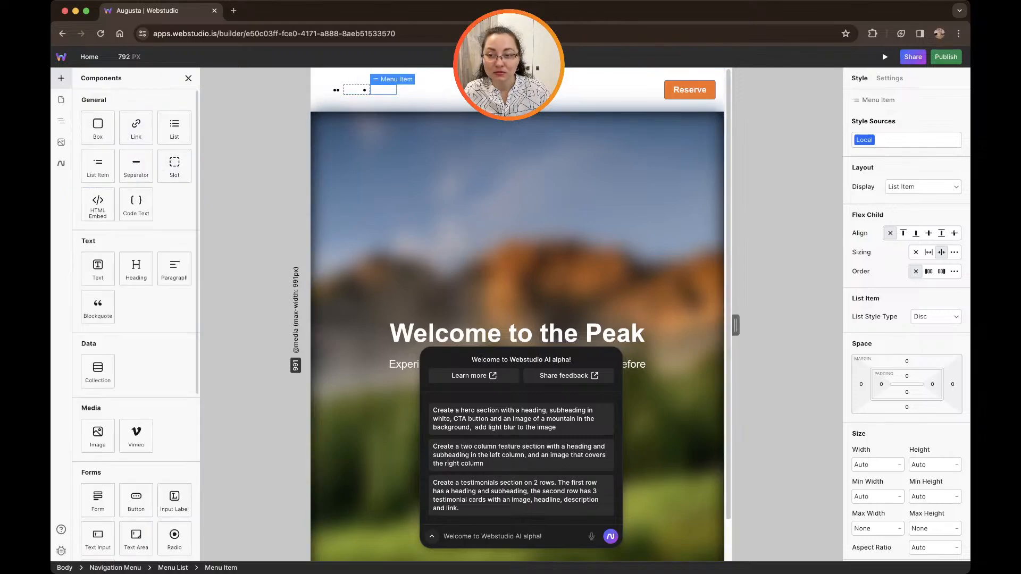
left_click_drag(98, 268, 417, 90)
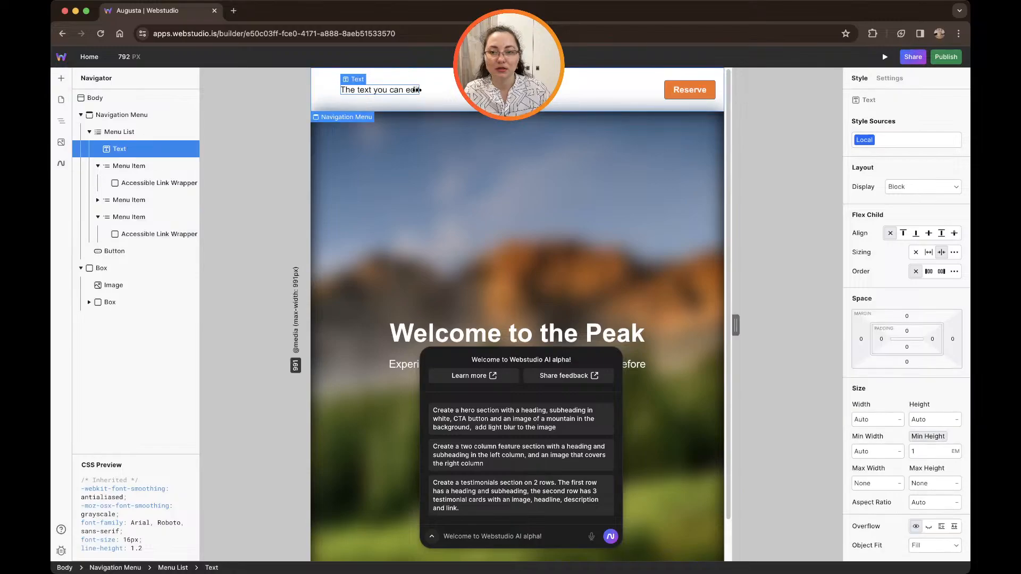
double_click(417, 90)
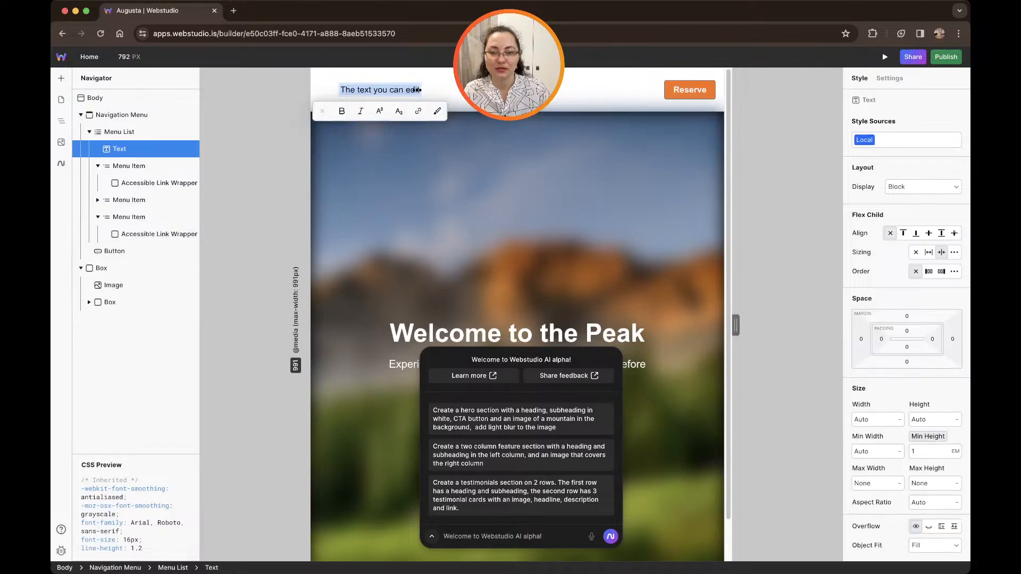
type("Ge")
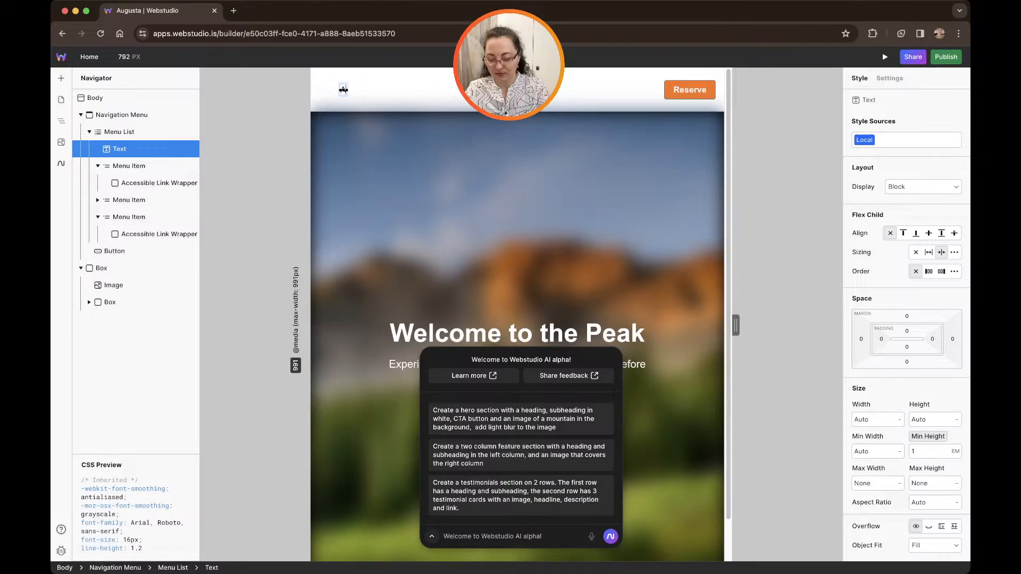
type("bout Us")
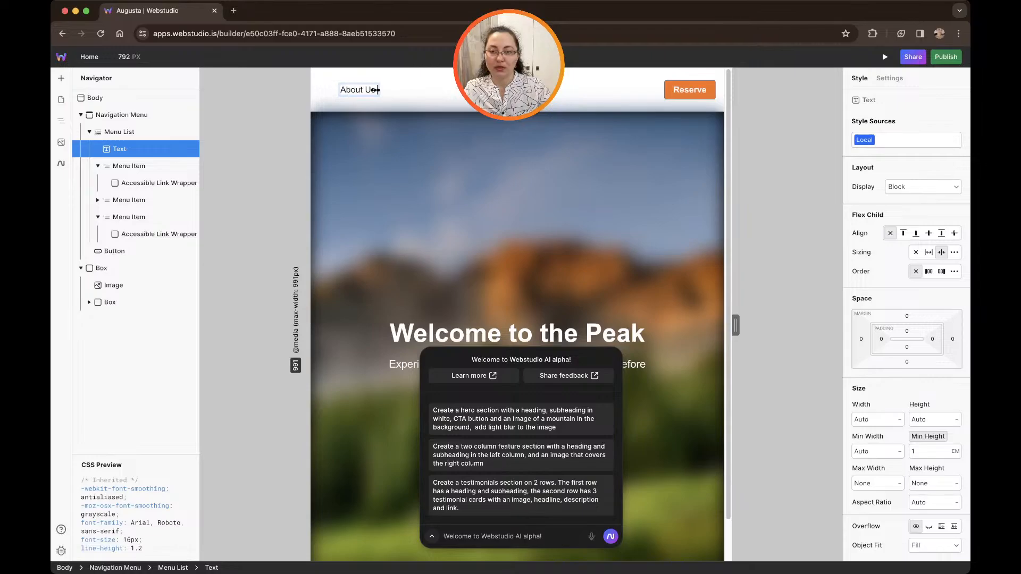
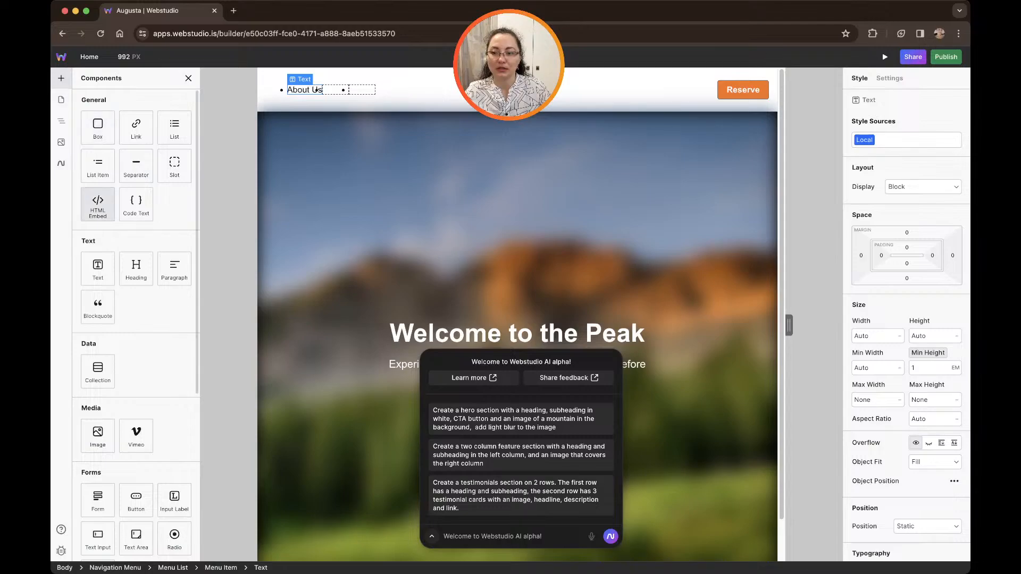
Add a Text element to the second Menu Item, above its Accessible Link Wrapper, with the text "Contact Us".
left_click_drag(98, 269, 136, 215)
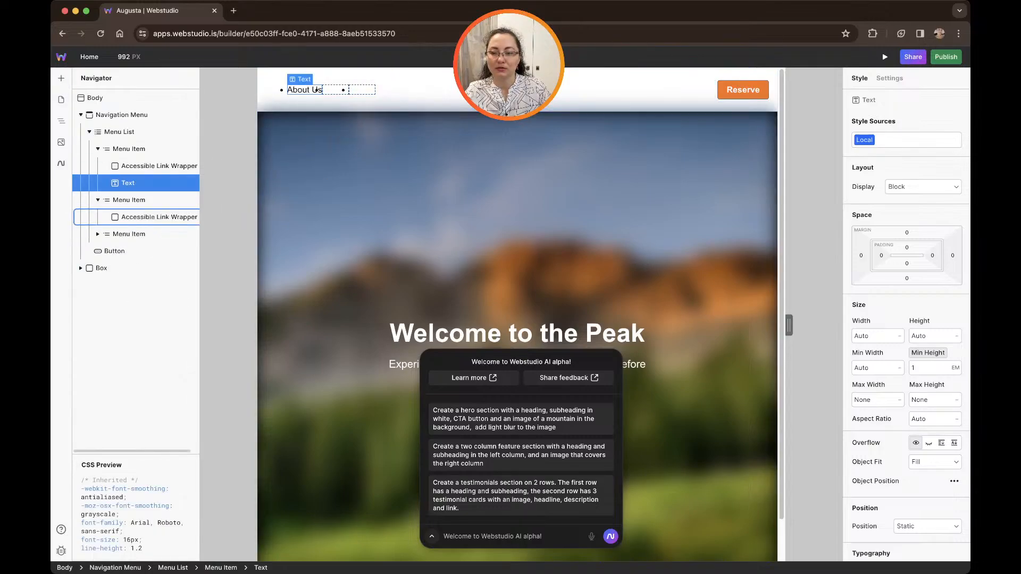
left_click(61, 79)
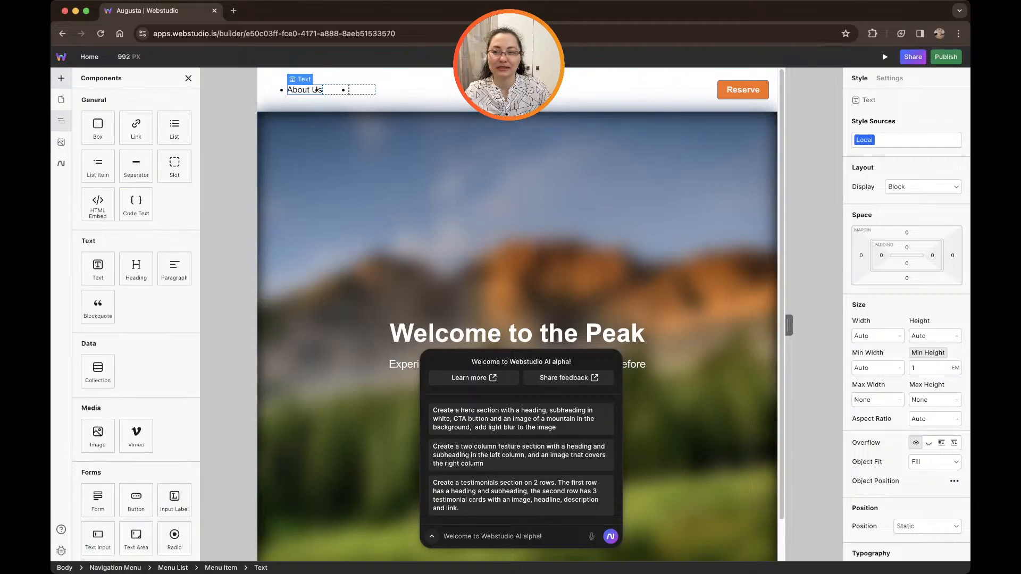
left_click_drag(98, 269, 278, 170)
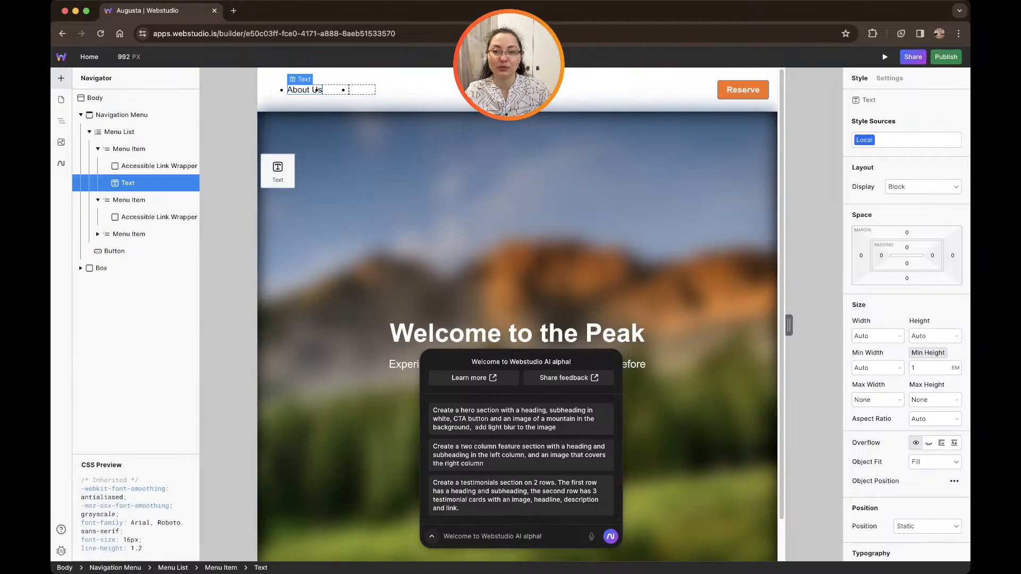
left_click_drag(318, 91, 349, 101)
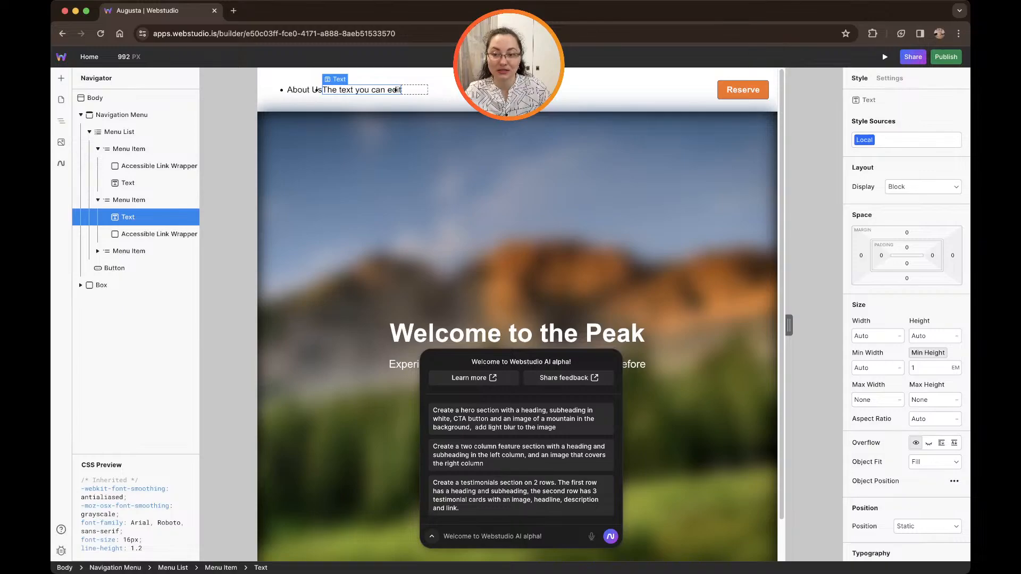
double_click(396, 89)
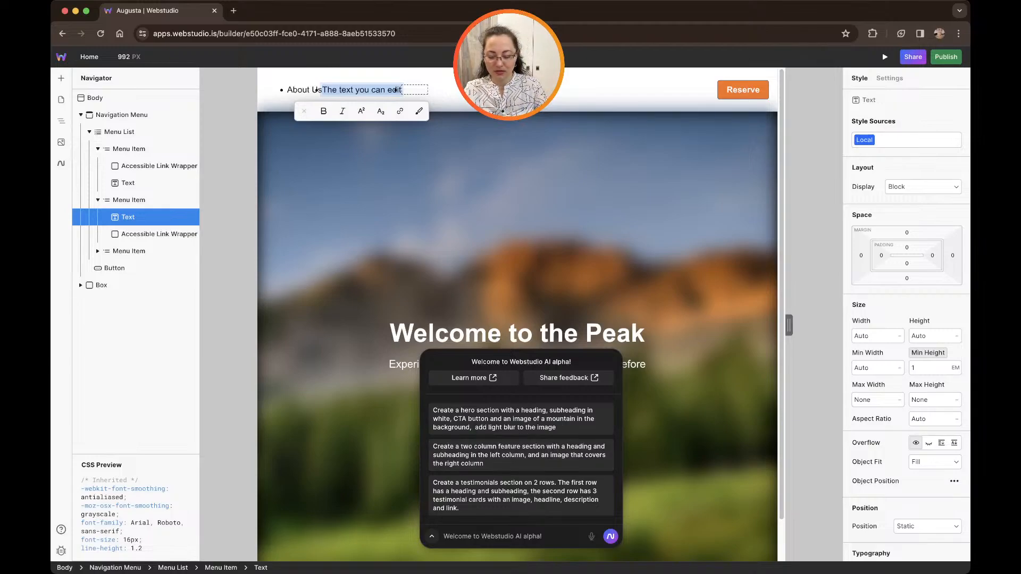
type("Con")
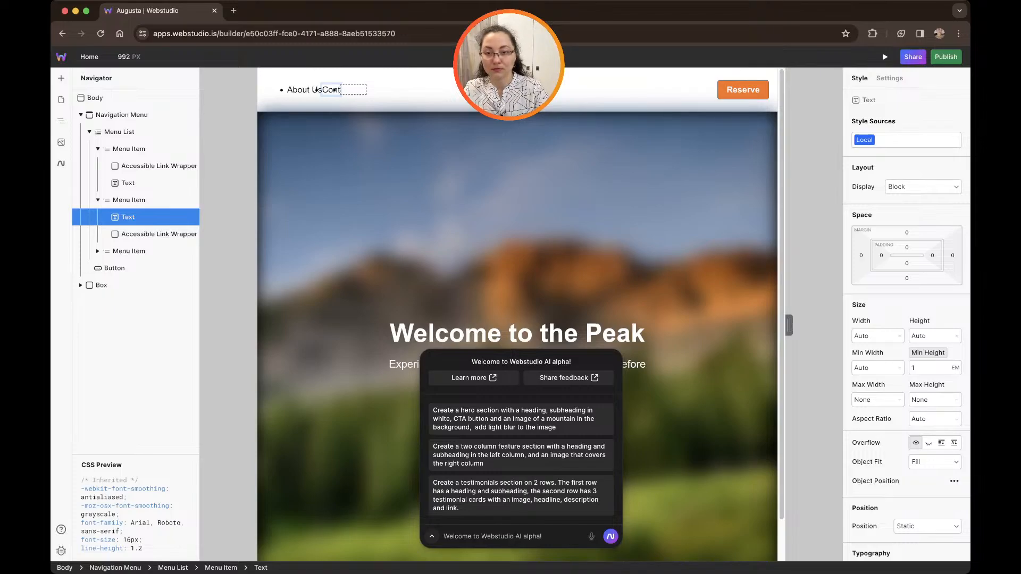
type("ta")
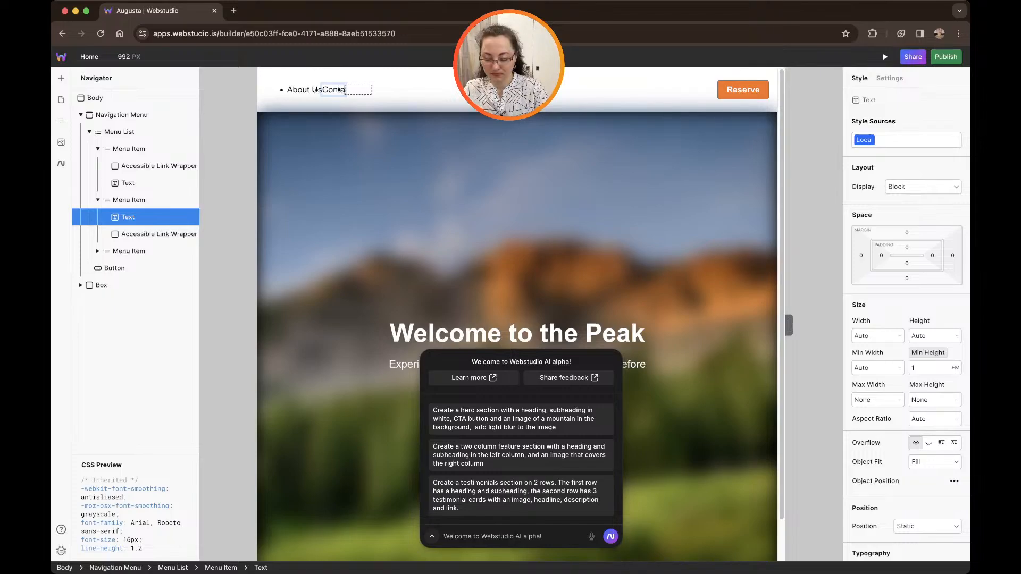
type("ct Us")
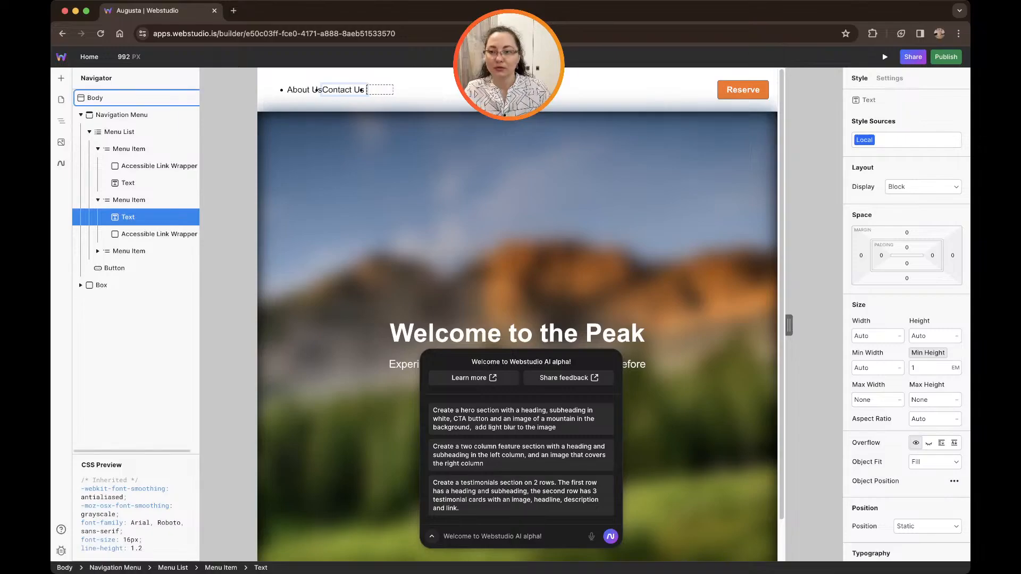
Add a Text element to the third Menu Item, above its Accessible Link Wrapper, with the text "Shop".
left_click(62, 78)
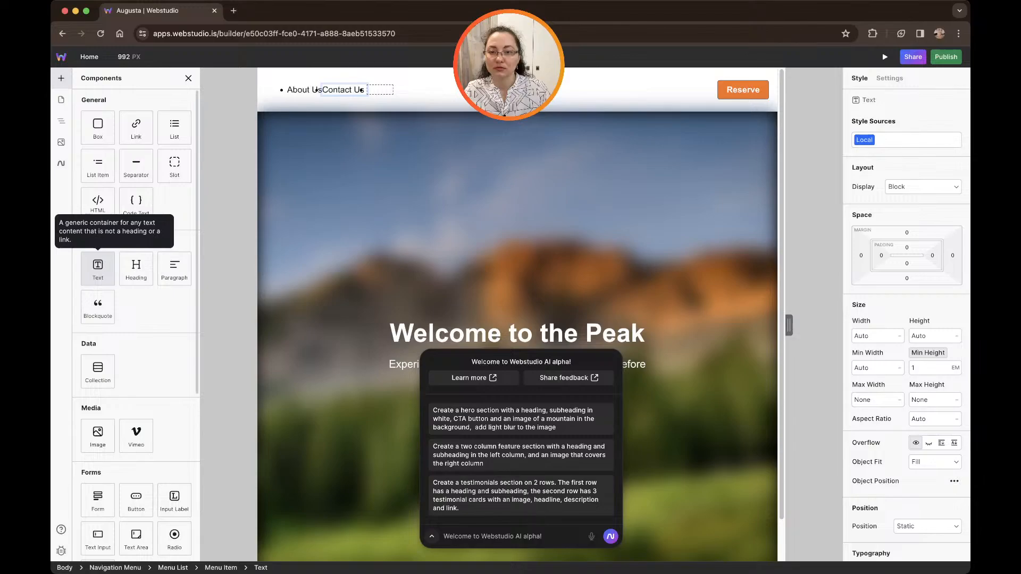
left_click(98, 266)
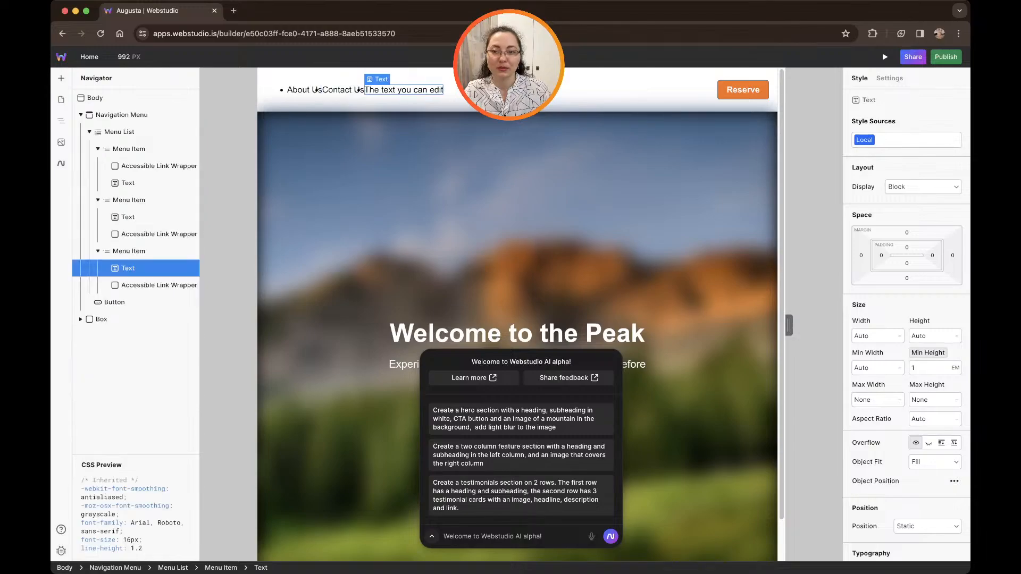
key("Return")
type("Sh")
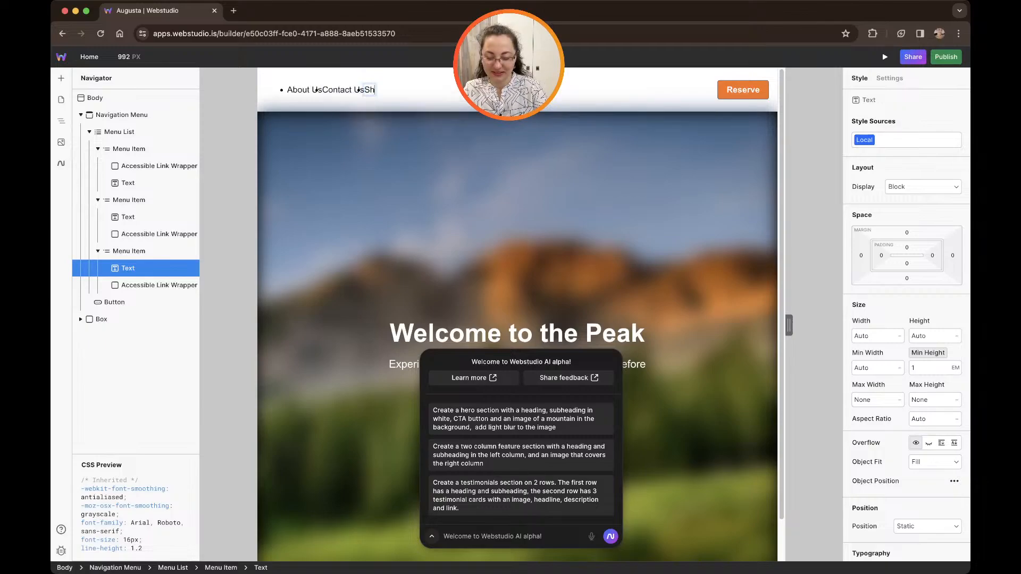
type("op")
left_click(420, 95)
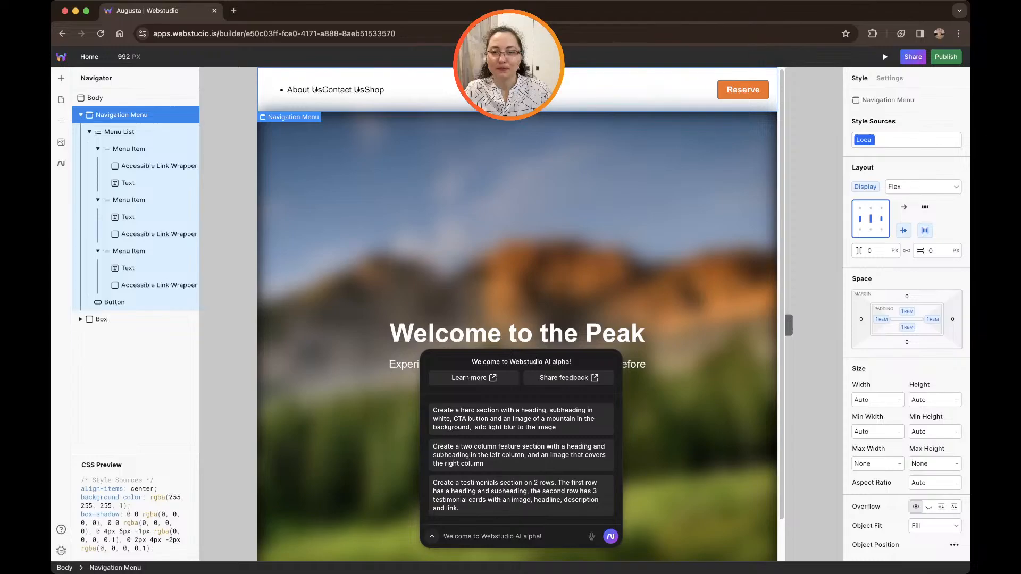
Give the "About Us" menu text a 5 px right margin and a 12 px right padding.
double_click(313, 90)
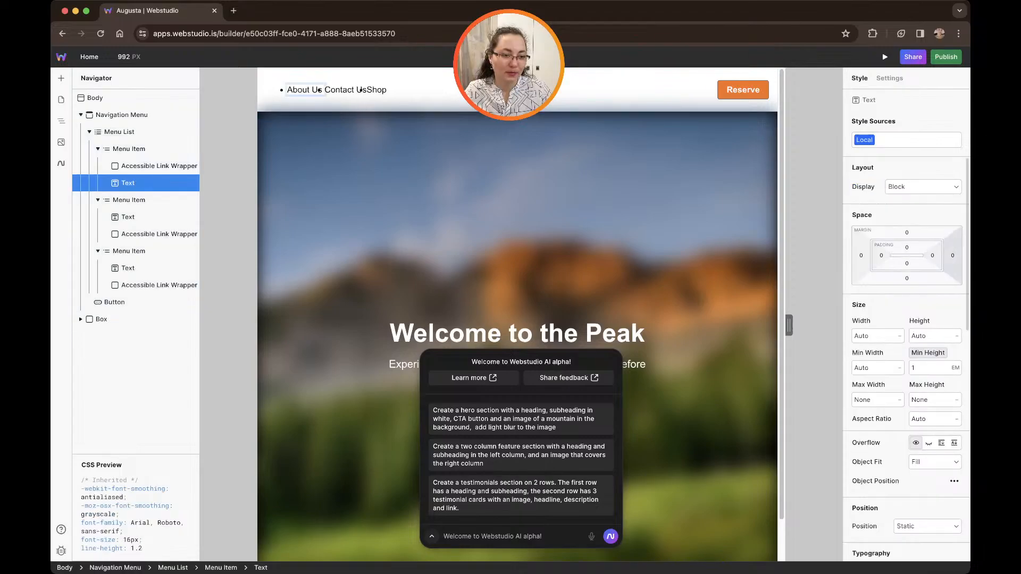
left_click(953, 255)
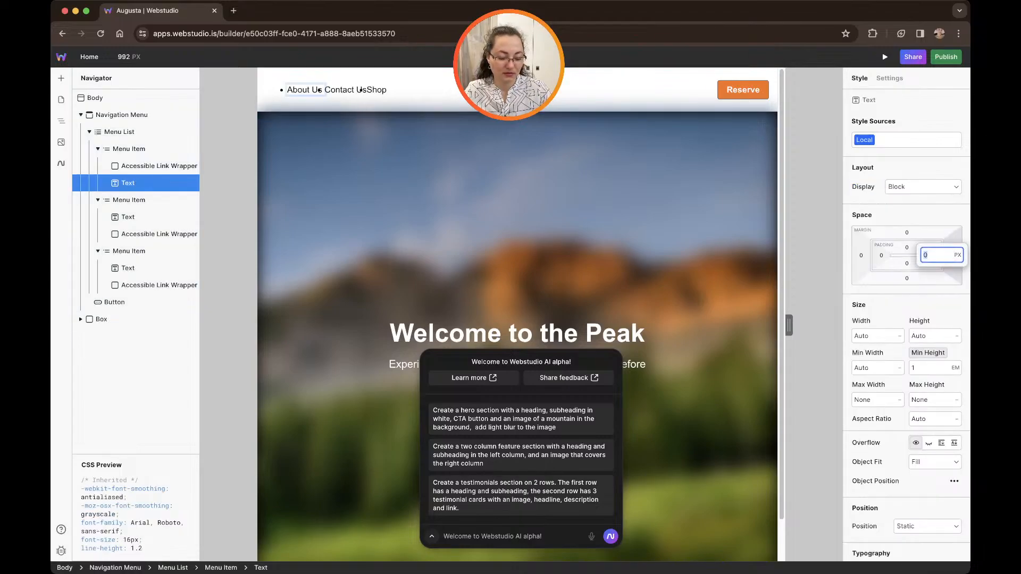
type("5")
key("Return")
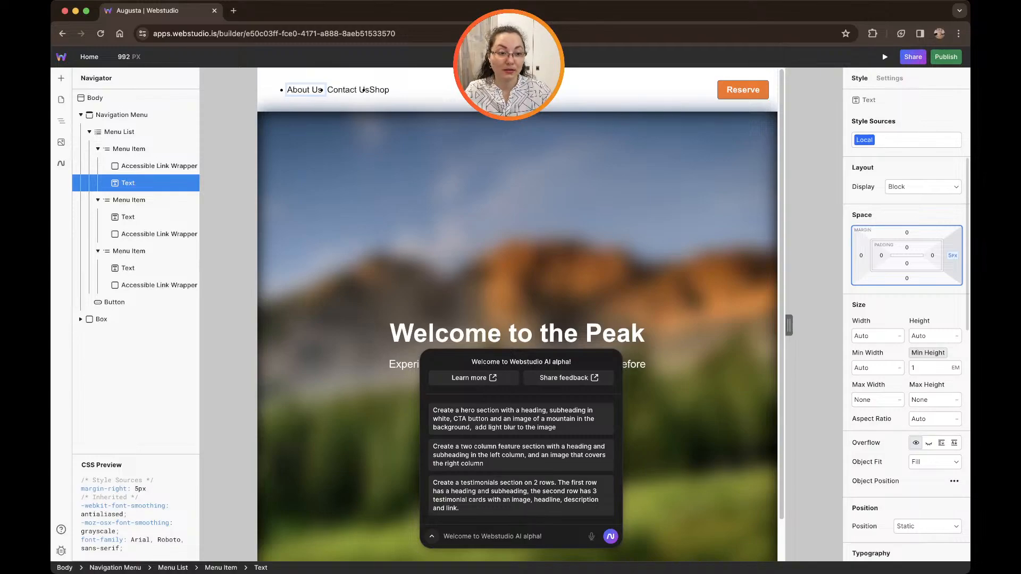
mouse_move(953, 255)
left_mouse_down()
mouse_move(939, 255)
mouse_move(950, 255)
left_mouse_up()
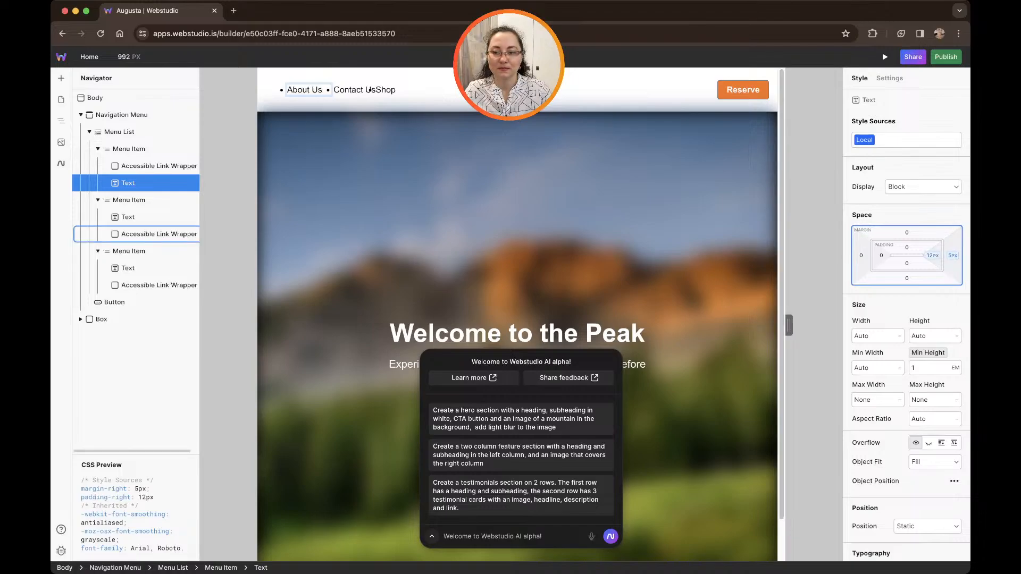
Set the right margin of the "Contact Us" menu text to 15 px.
left_click(368, 90)
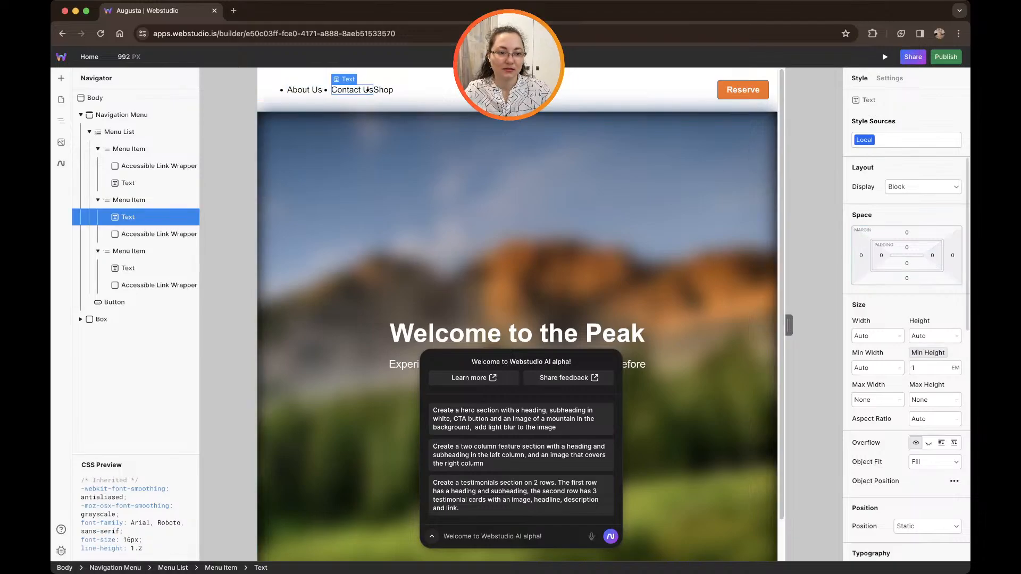
left_click_drag(953, 256, 953, 256)
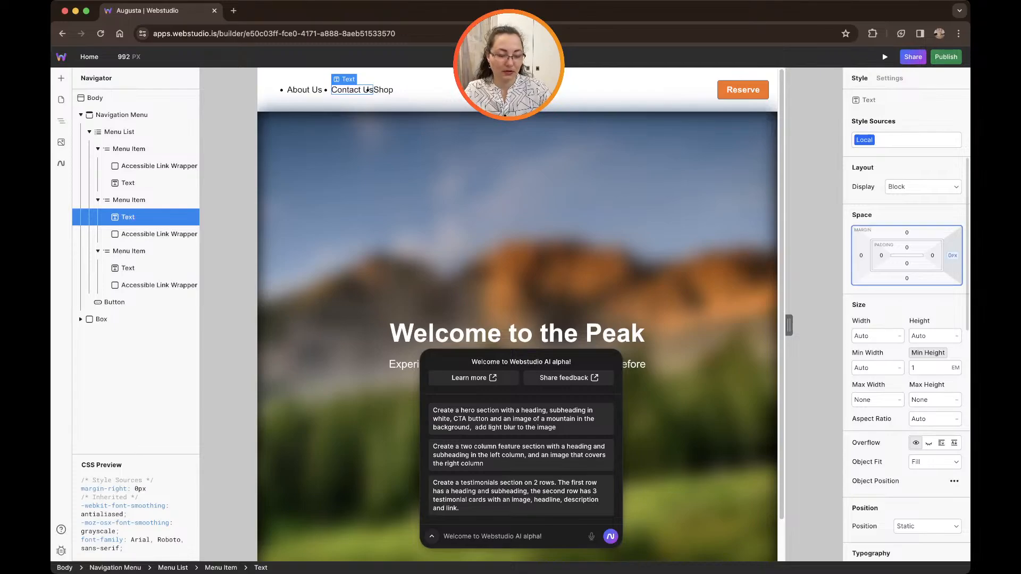
left_click(953, 255)
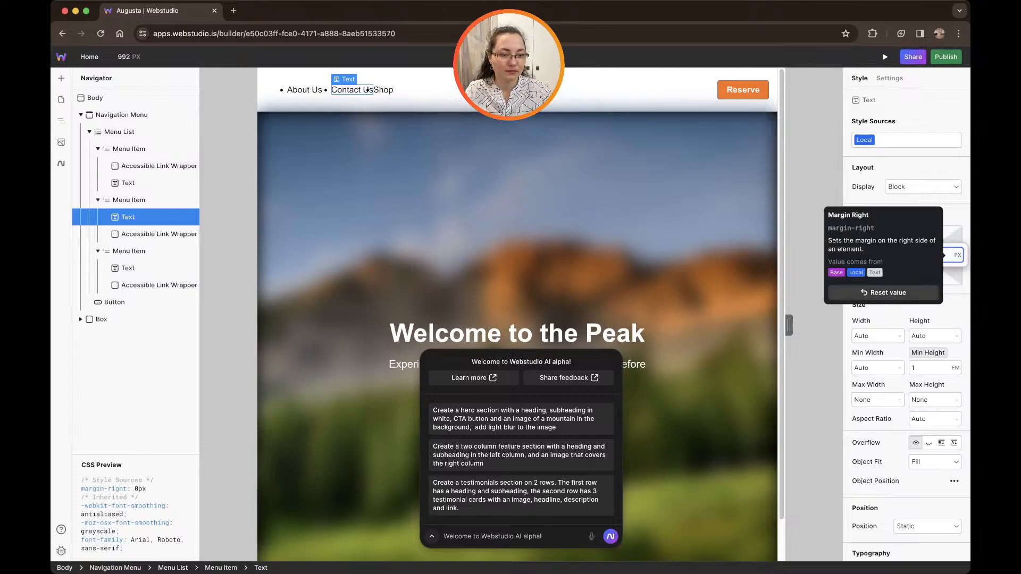
type("15")
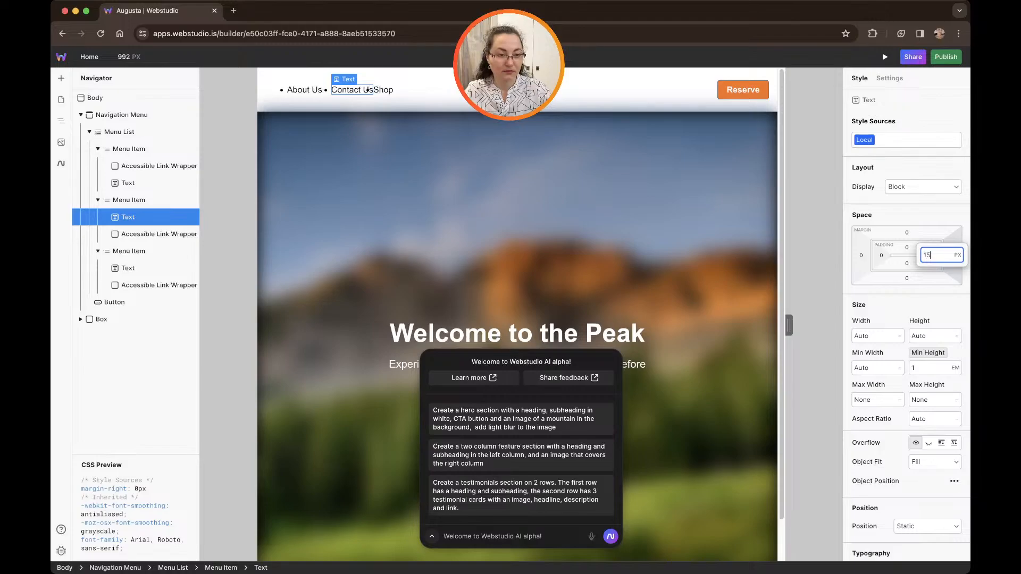
key("Return")
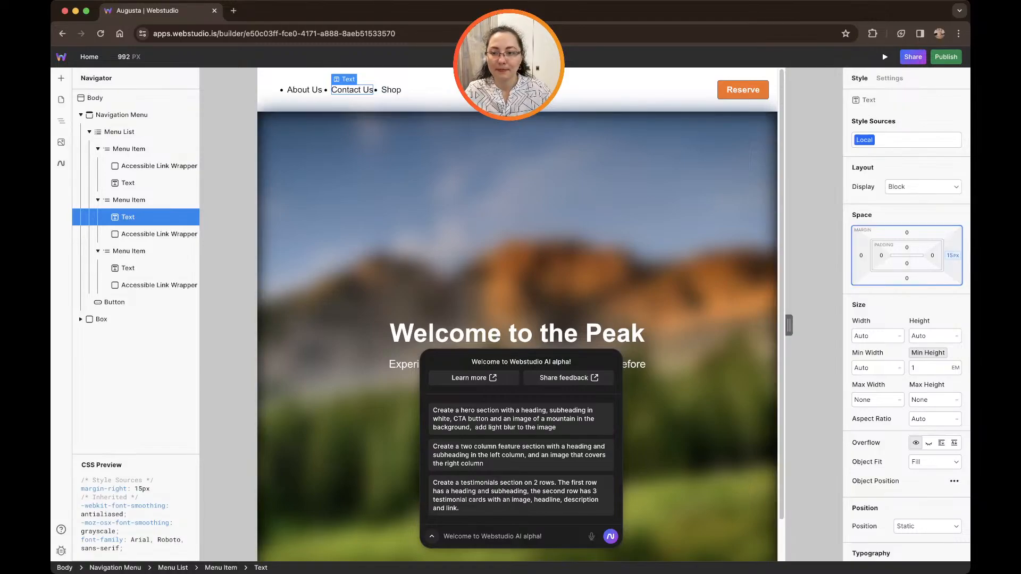
Set the "About Us" menu text's right margin to 15 px and its right padding to 0 px.
left_click(128, 183)
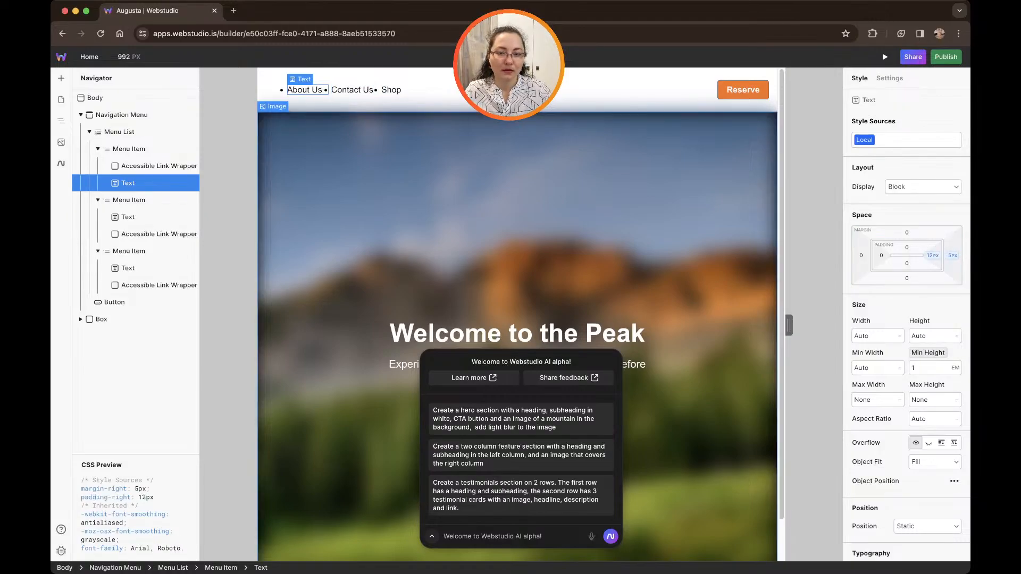
left_click(952, 256)
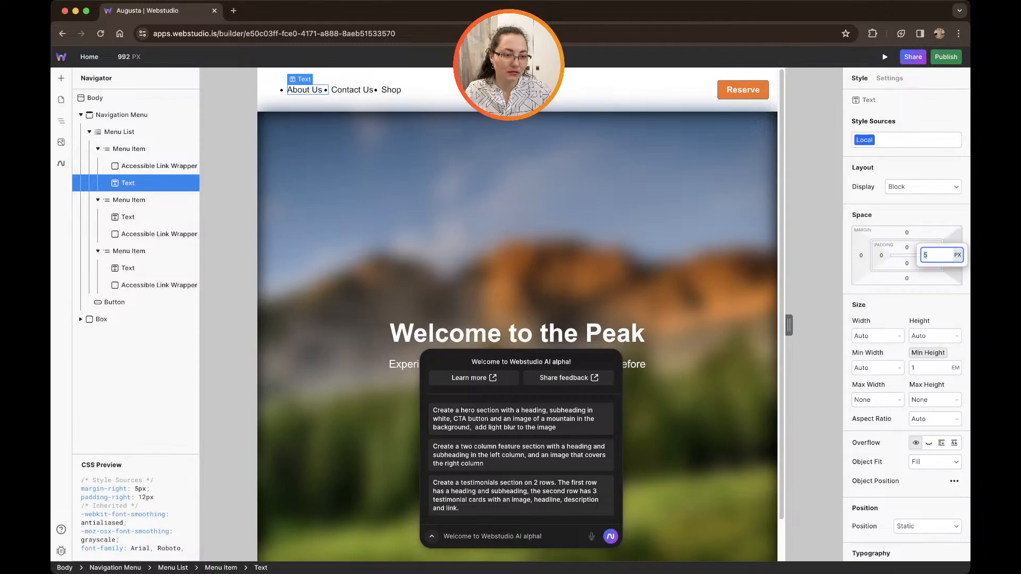
type("15")
key("Return")
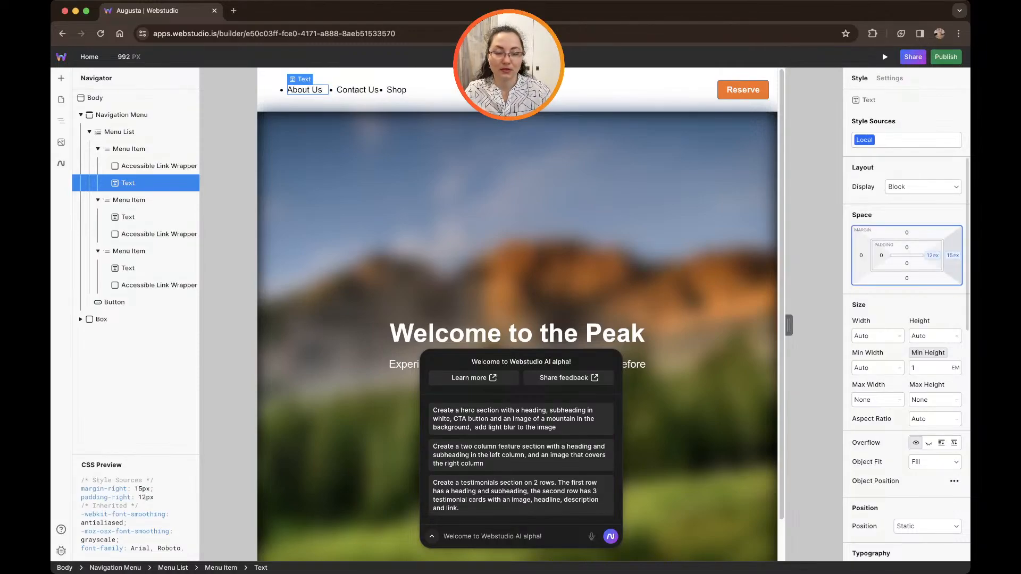
left_click(932, 256)
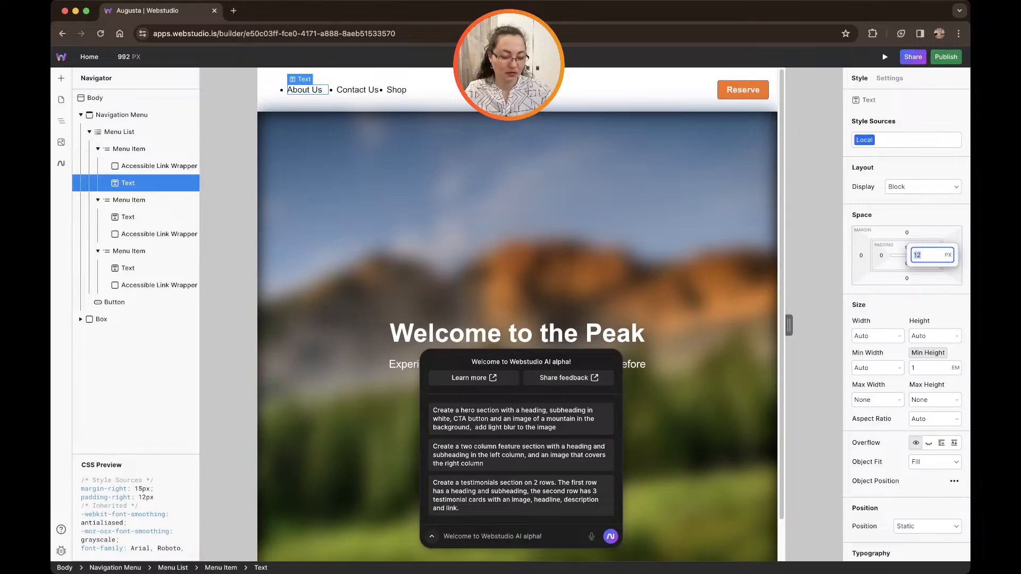
type("0")
key("Return")
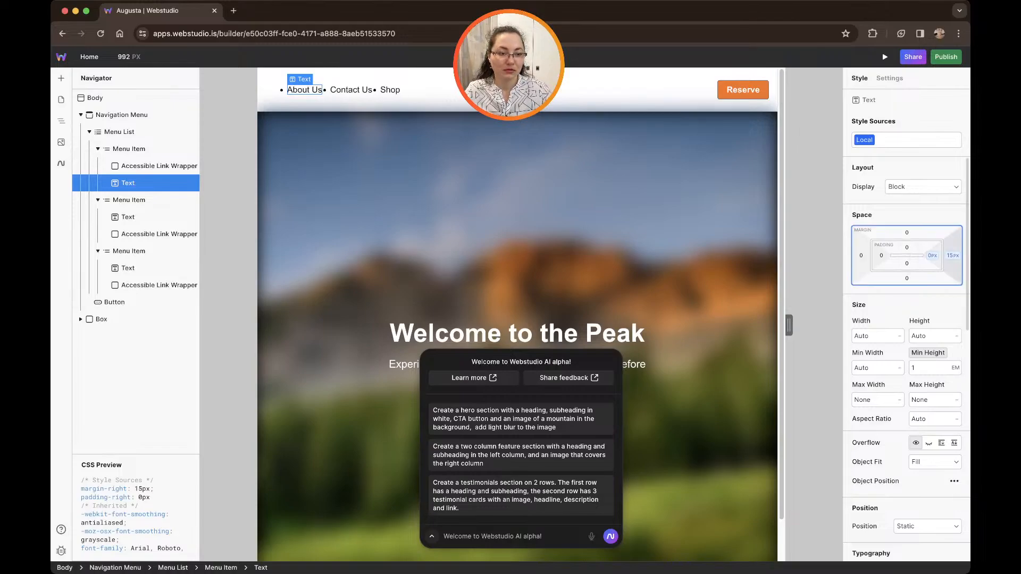
left_click(953, 256)
left_click(957, 255)
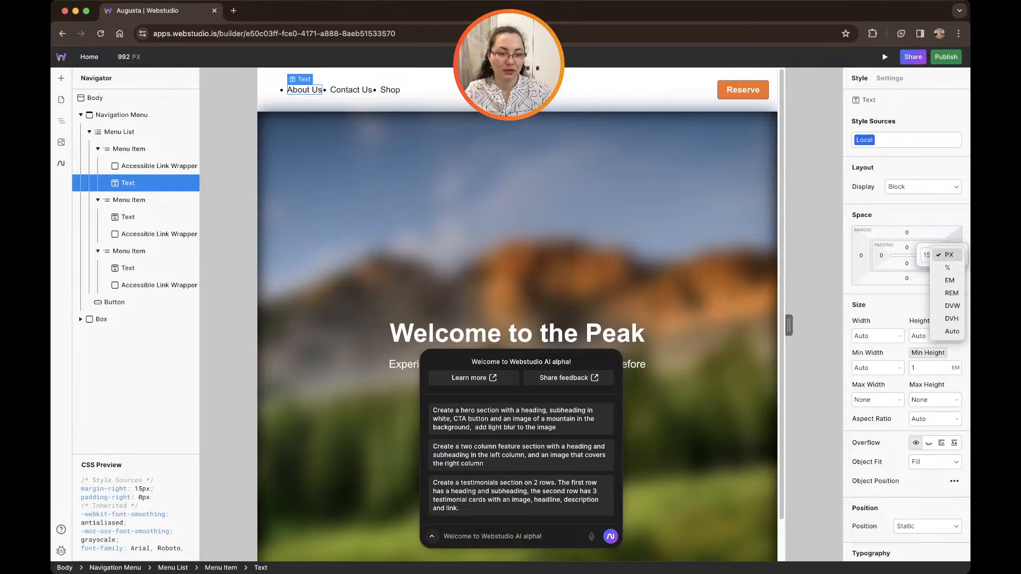
left_click(950, 255)
key("Return")
left_click(952, 256)
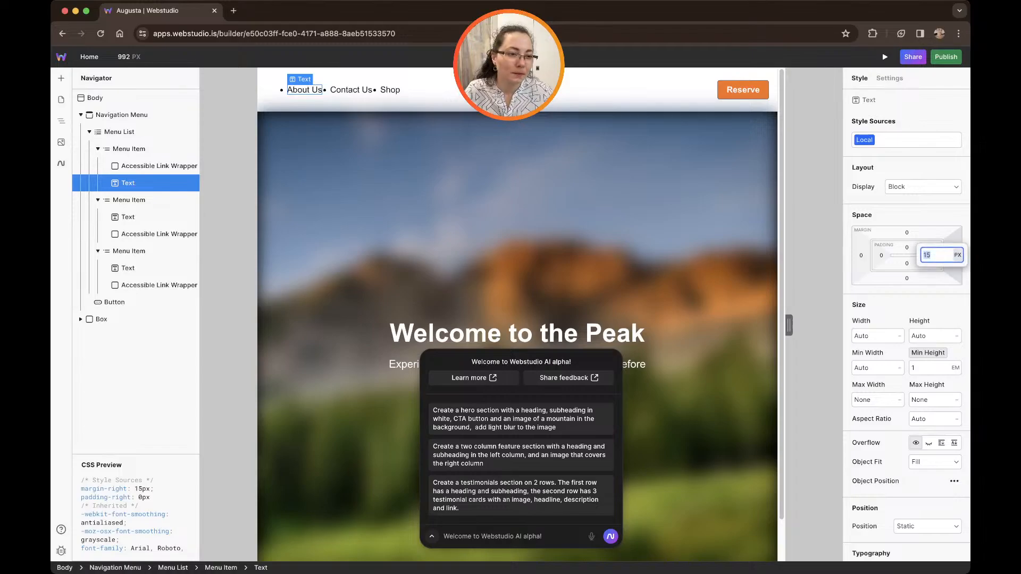
left_click(957, 255)
left_click(949, 254)
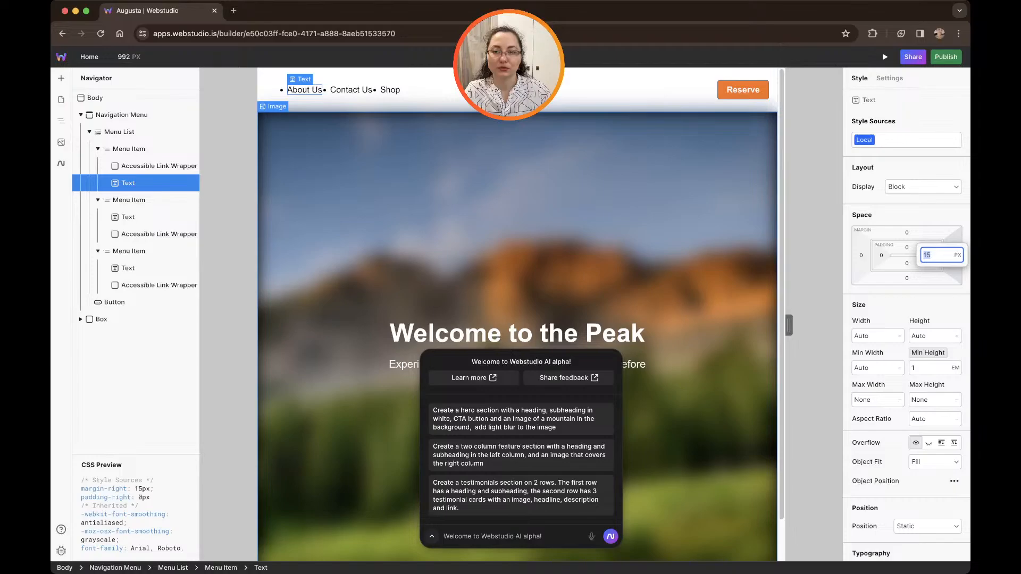
Set the right padding of both the "About Us" and "Contact Us" menu texts to 5 px.
left_click(920, 266)
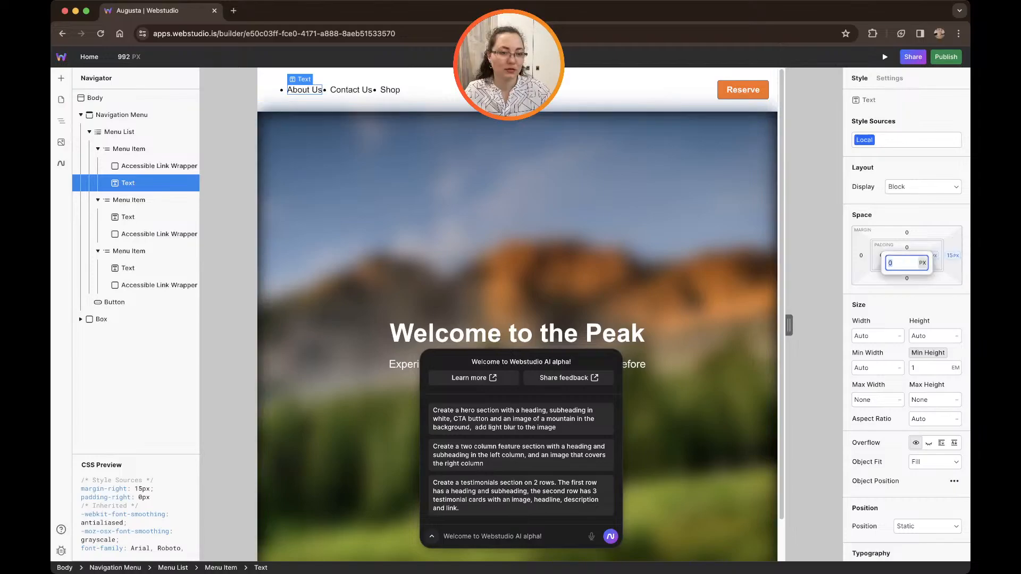
type("5")
key("Return")
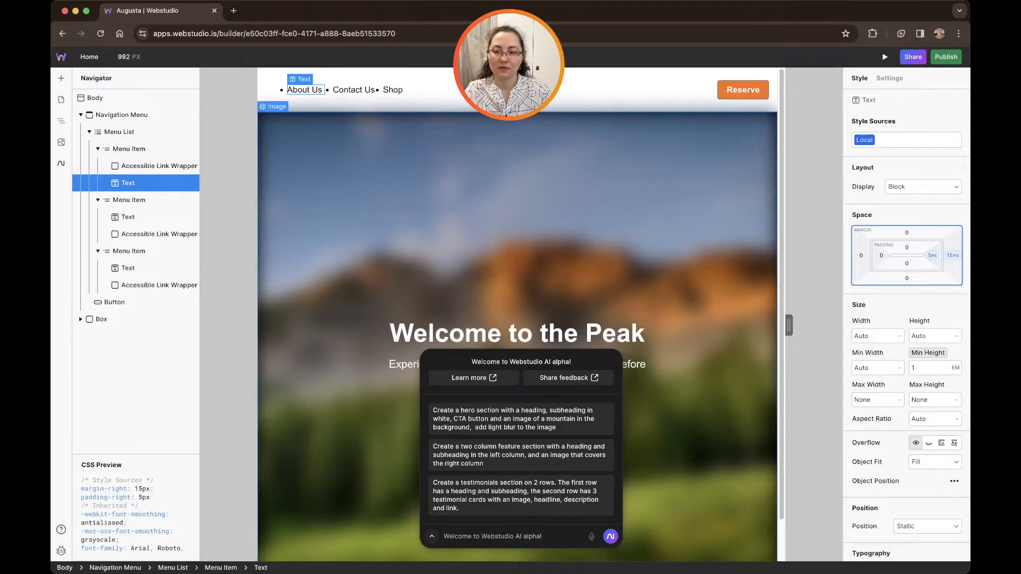
left_click(128, 217)
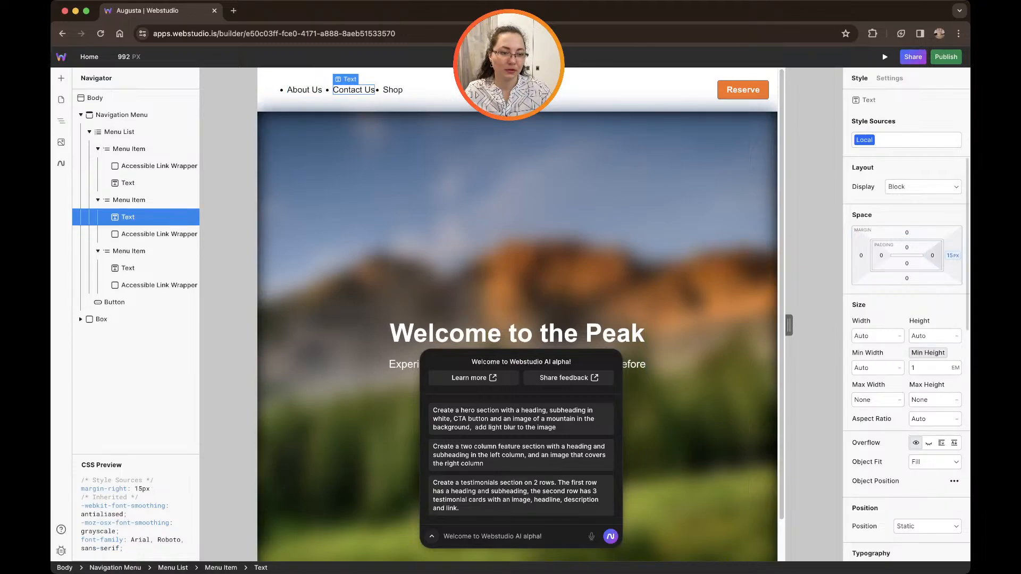
left_click(932, 256)
type("5")
key("Return")
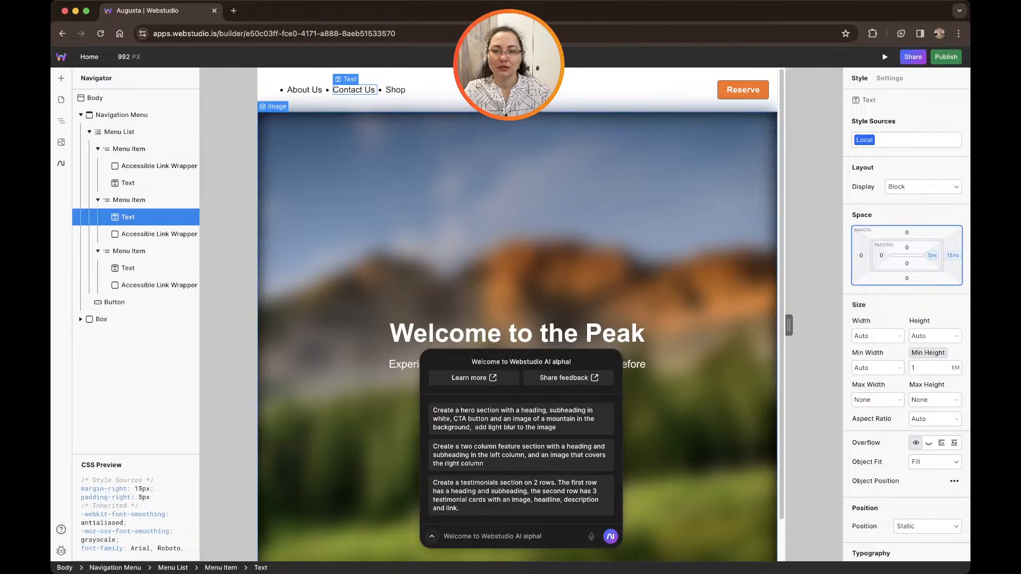
Check the Menu List and its entries, and preview the page before returning to editing.
left_click(272, 90)
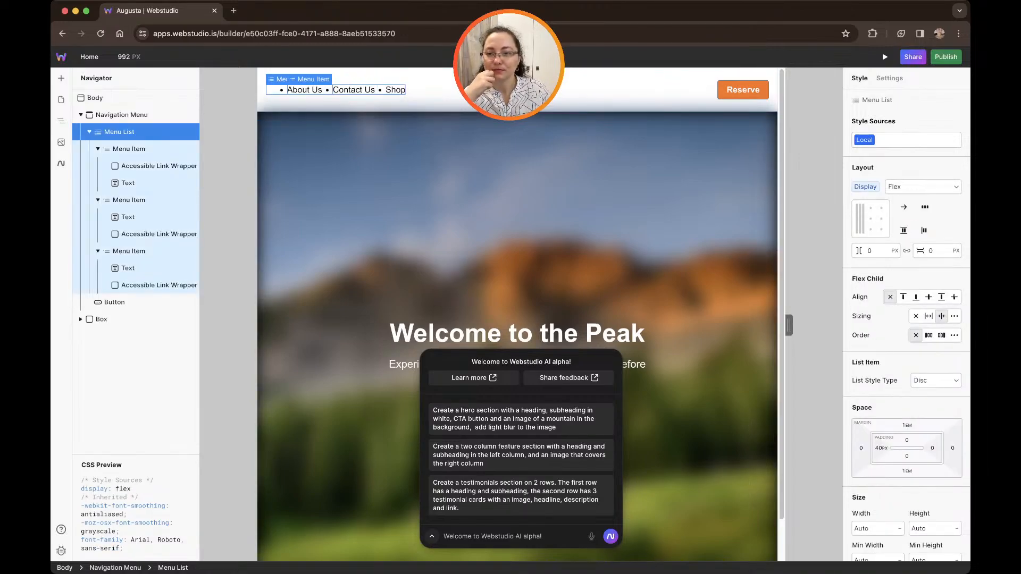
left_click(283, 90)
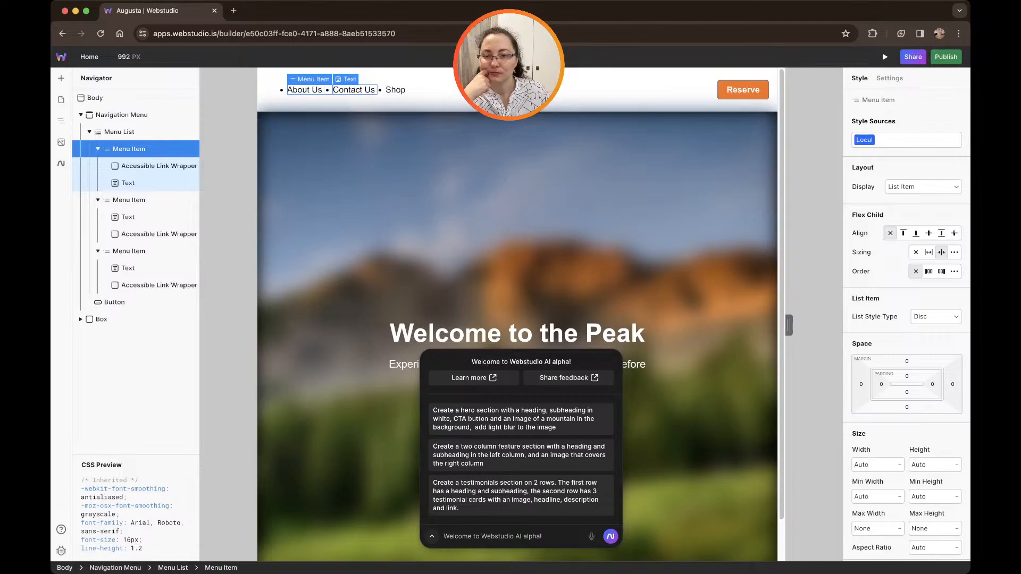
left_click(353, 90)
double_click(396, 90)
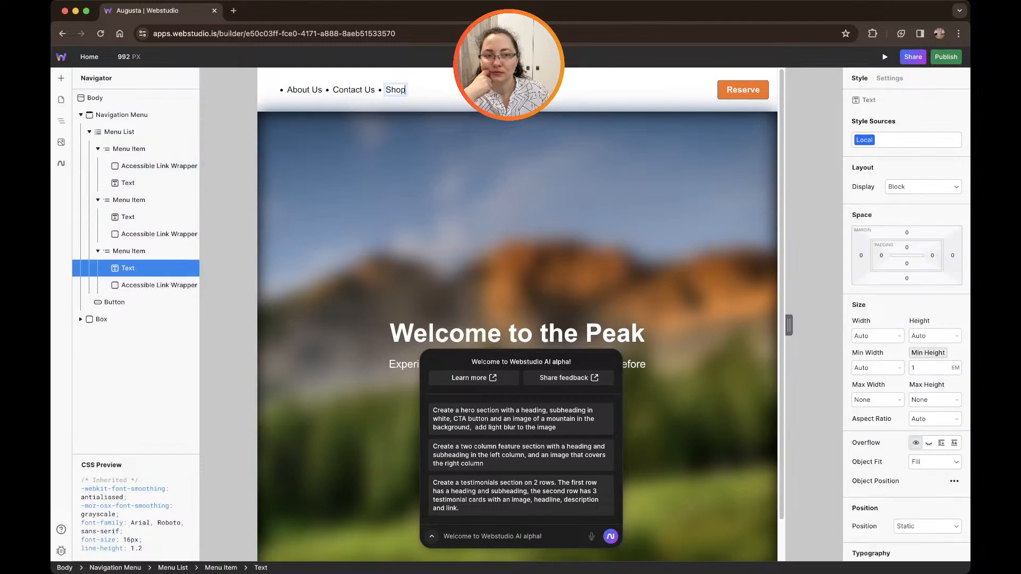
left_click(885, 57)
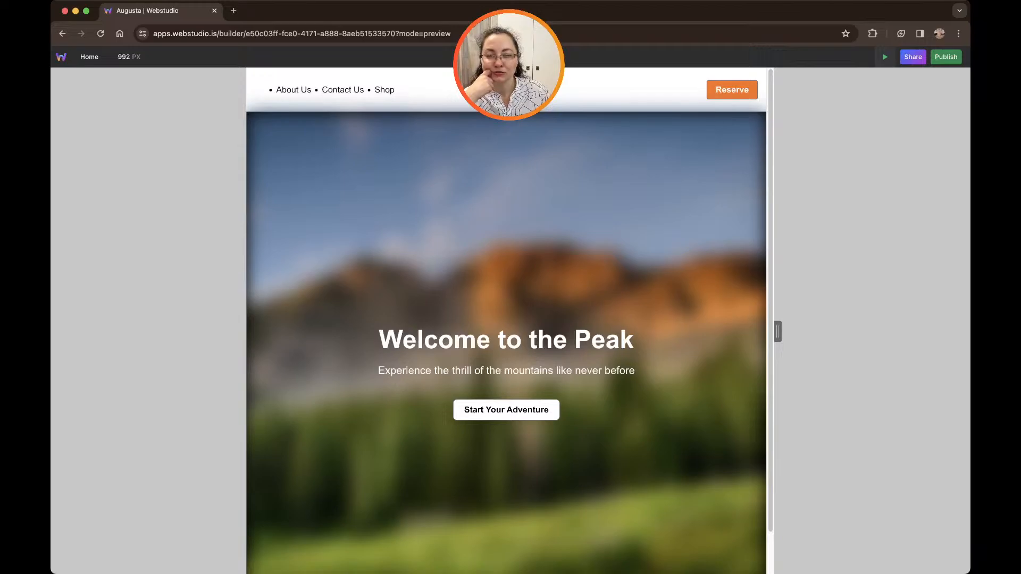
key("super+shift+p")
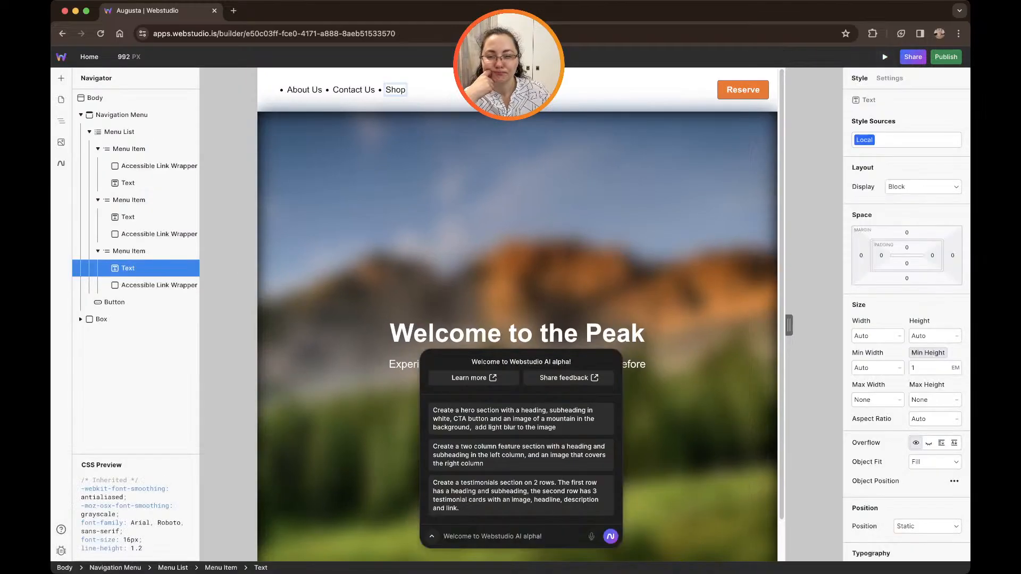
Collapse the AI prompt suggestions and select the Reserve button to reach its background settings.
left_click(432, 536)
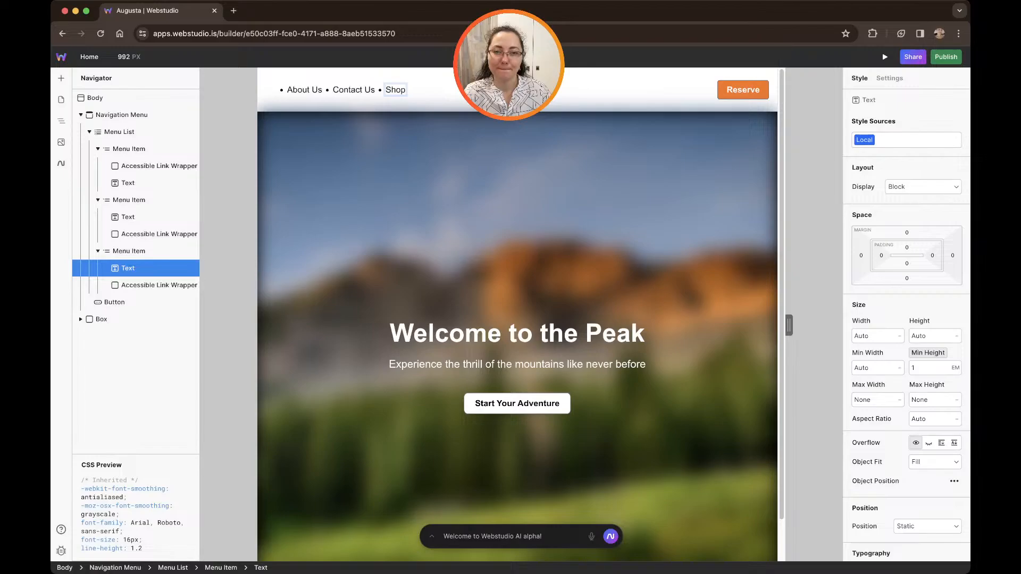
left_click(743, 90)
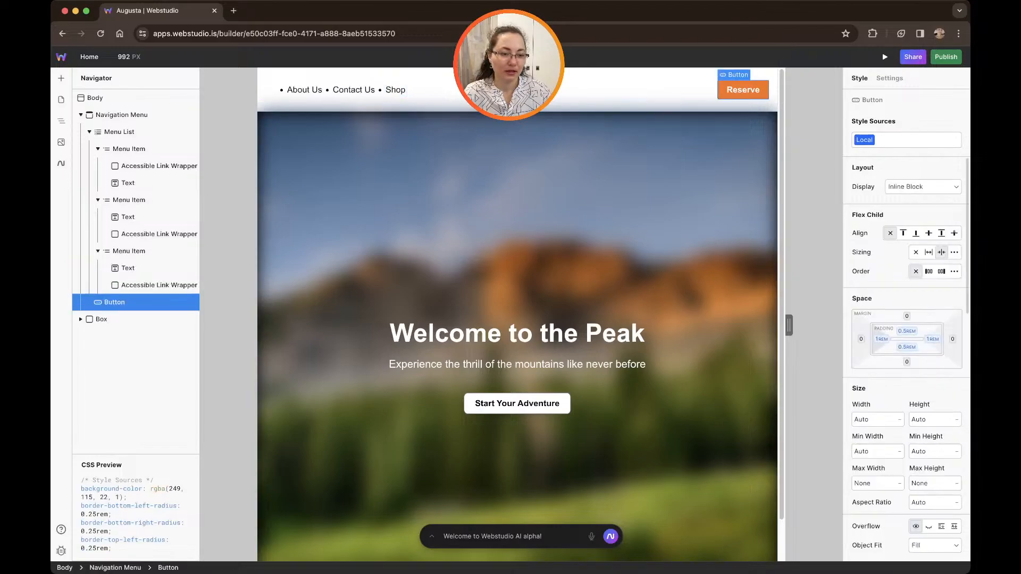
scroll(906, 359, "down", 4)
scroll(906, 359, "down", 10)
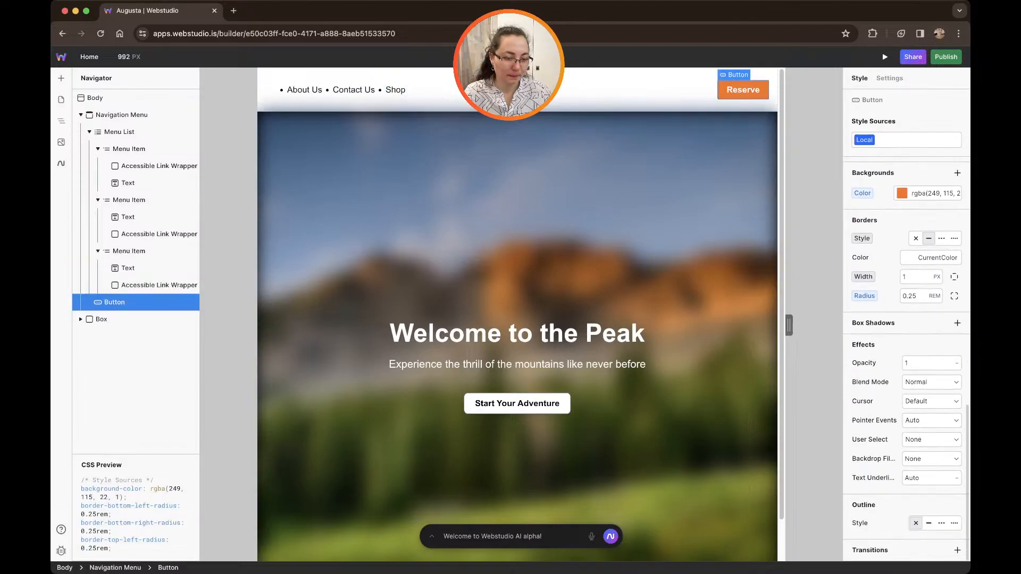
scroll(906, 359, "down", 2)
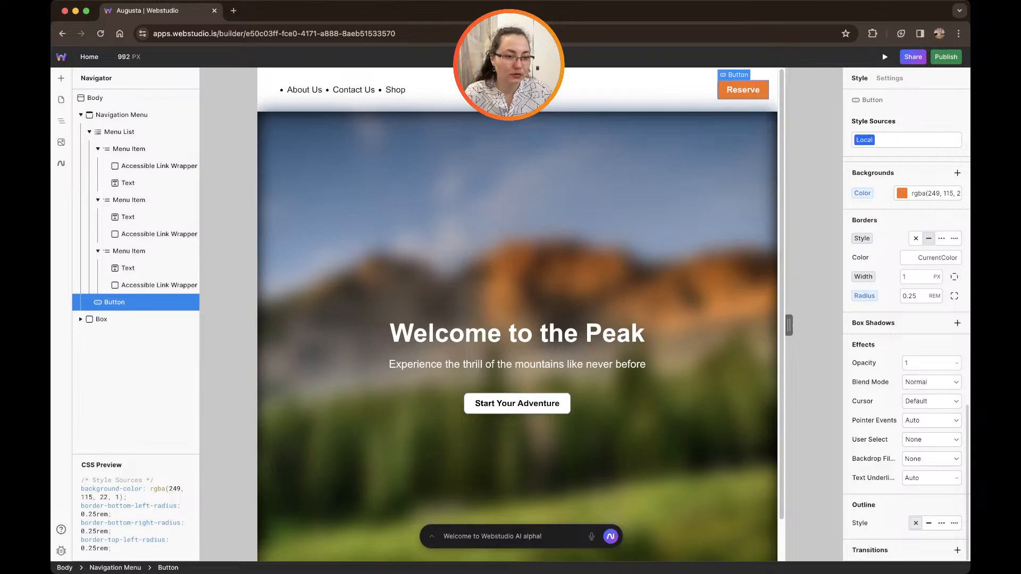
Lighten the Reserve button's background color to a pale orange, rgba(255, 185, 138, 1).
left_click(902, 193)
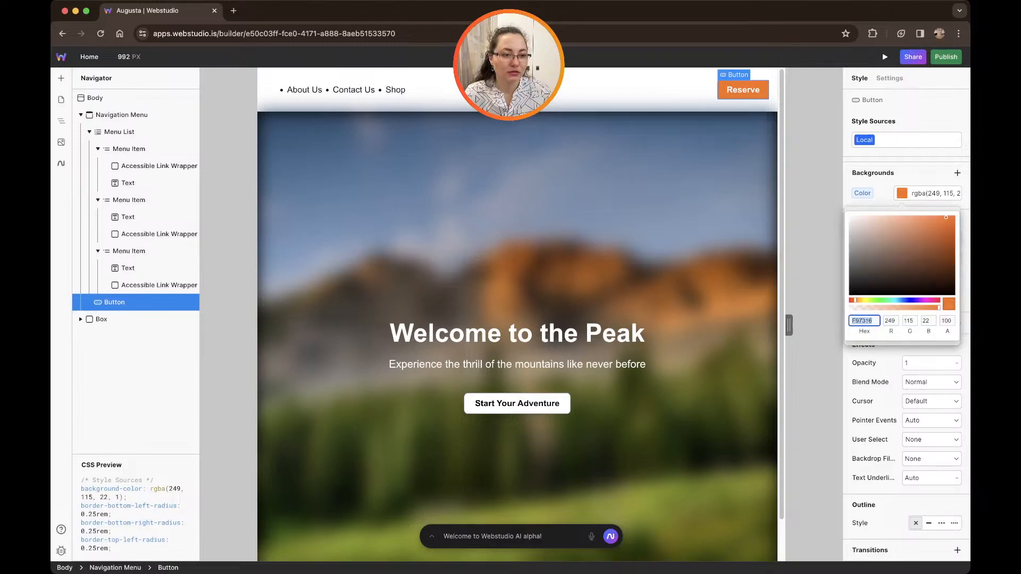
type("FFB582")
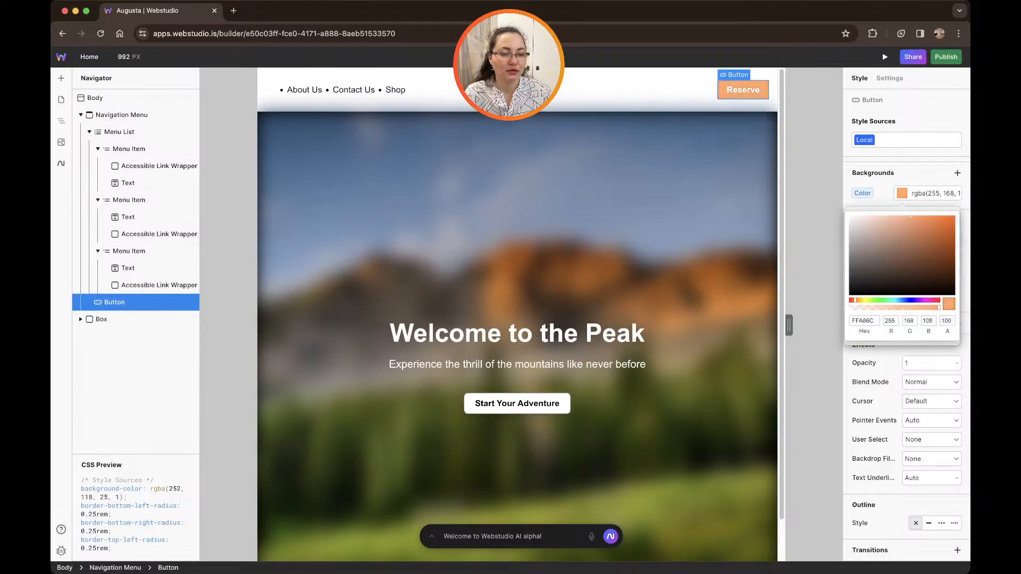
left_click_drag(901, 215, 897, 216)
key("Escape")
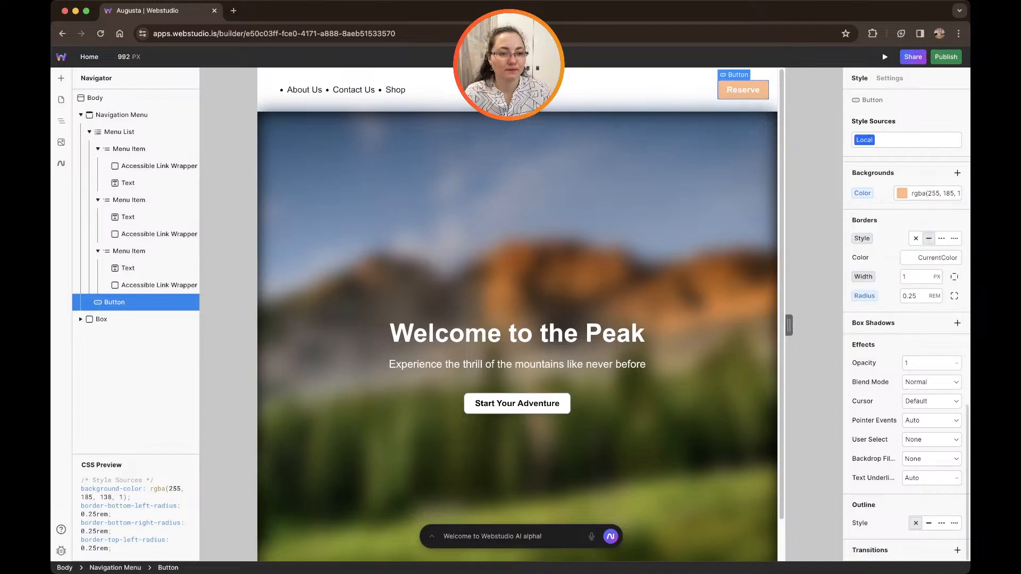
Add an empty background layer to the Reserve button, deleting the surplus second layer.
left_click(957, 172)
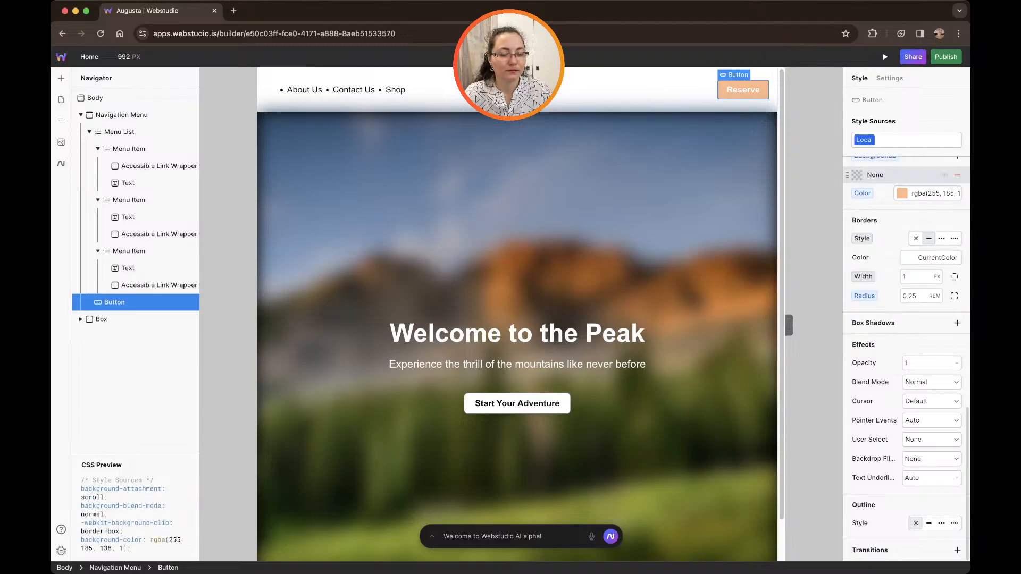
scroll(956, 182, "up", 1)
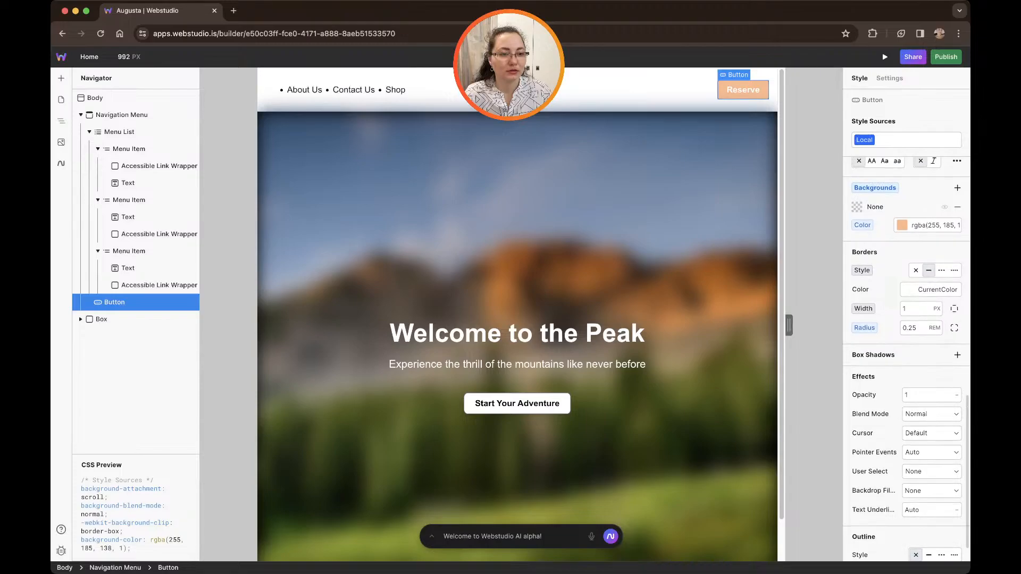
left_click(957, 188)
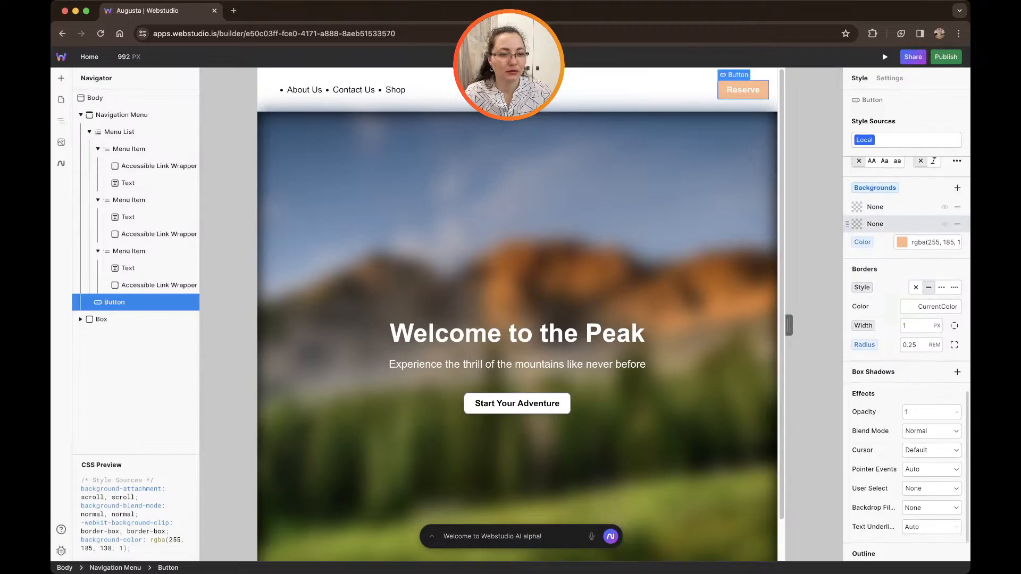
left_click(957, 224)
Look through the gradient and image options of the Reserve button's background layer without changing them.
left_click(875, 207)
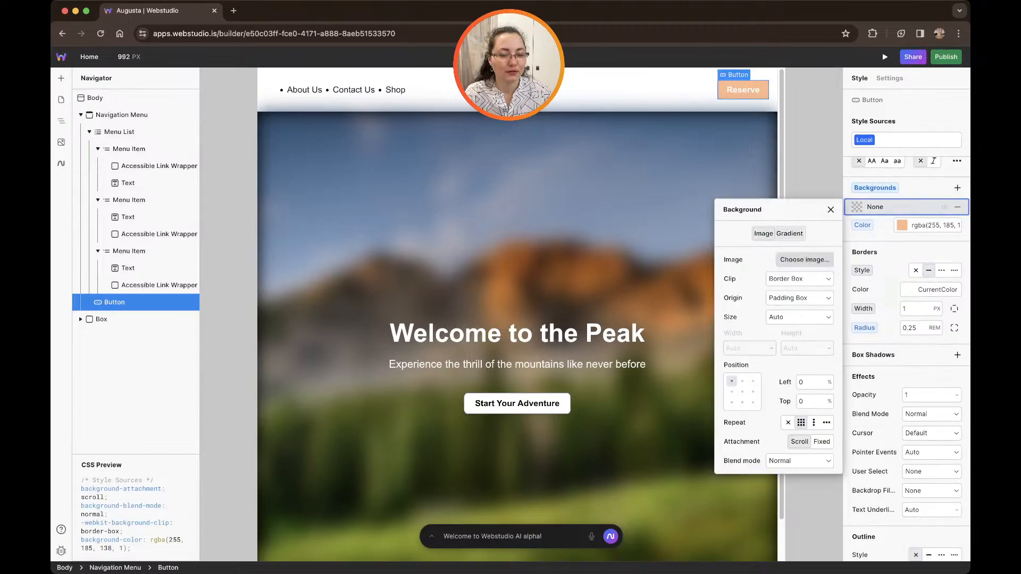
left_click(790, 234)
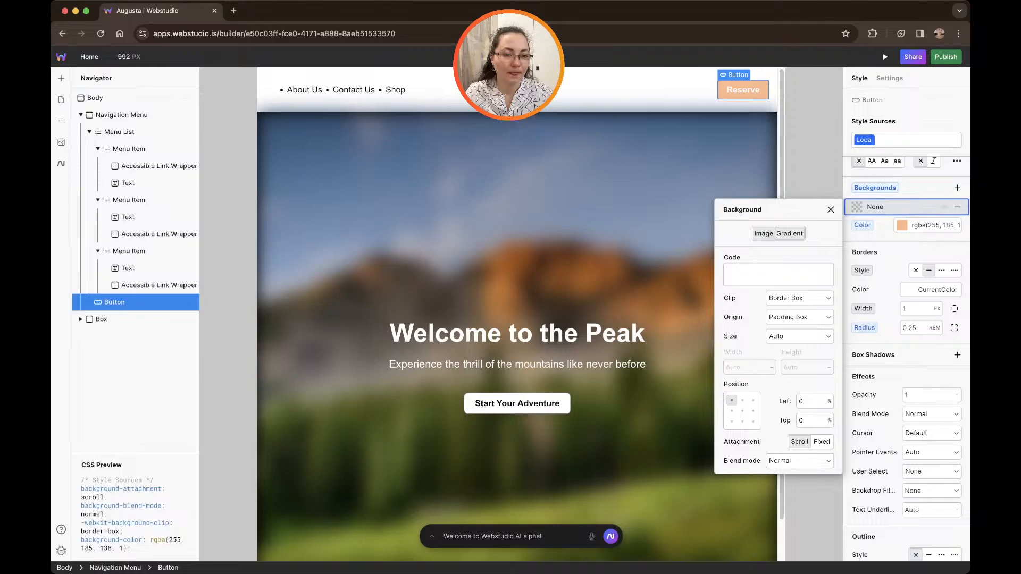
left_click(763, 234)
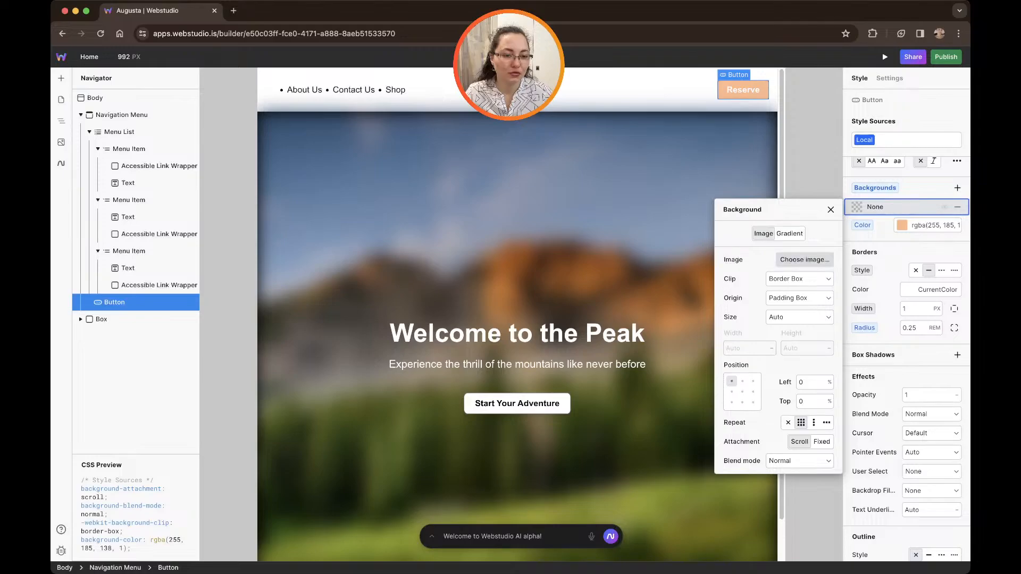
left_click(830, 210)
Set the Reserve button's background color to black (000000) and deselect the button.
scroll(954, 271, "up", 1)
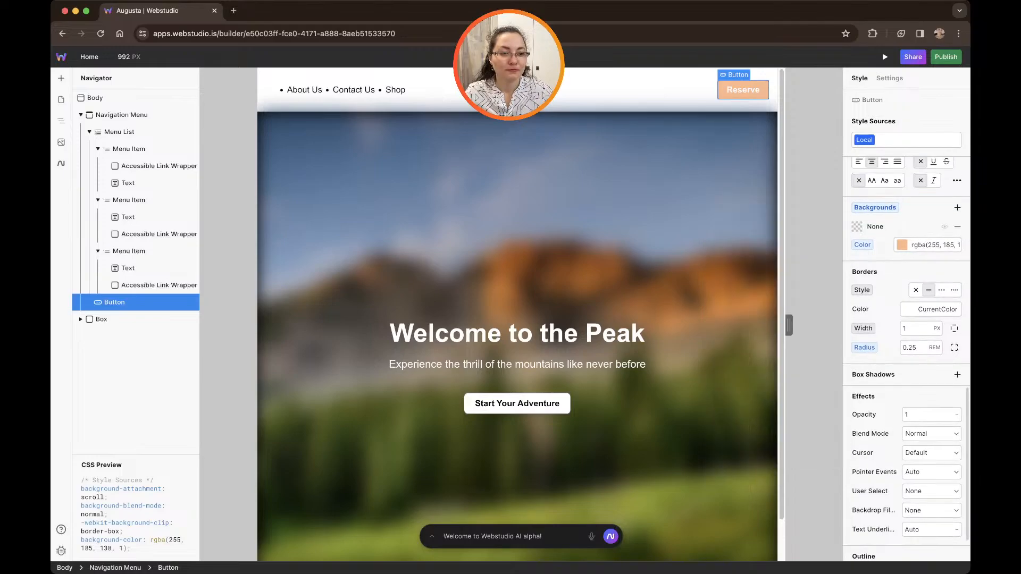
scroll(906, 319, "up", 1)
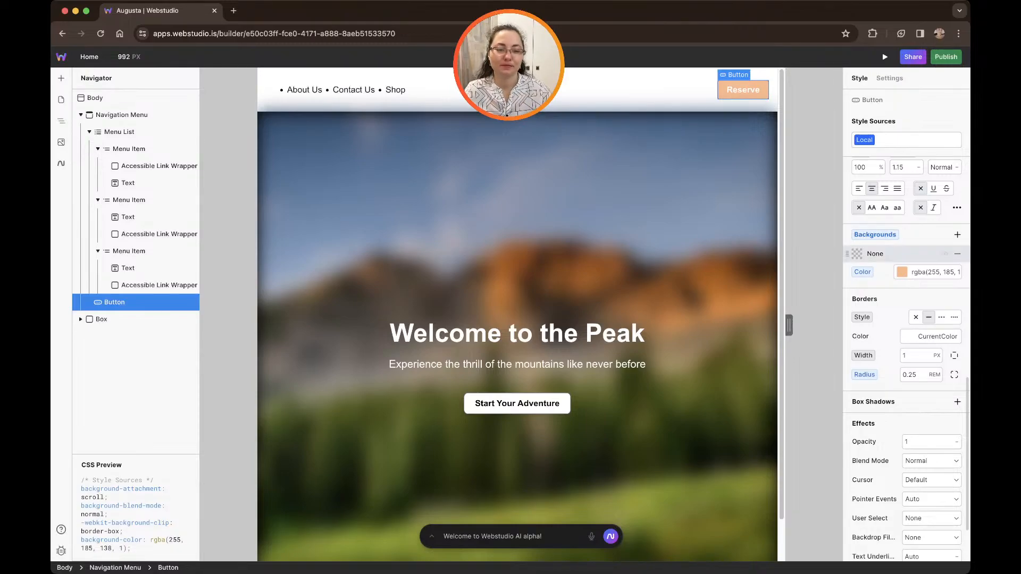
left_click(902, 272)
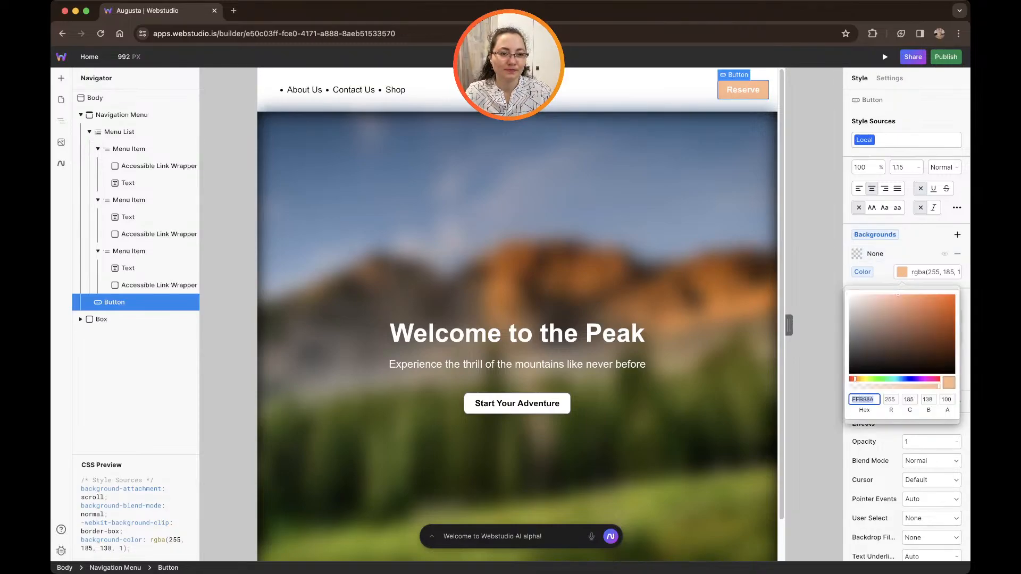
type("000000")
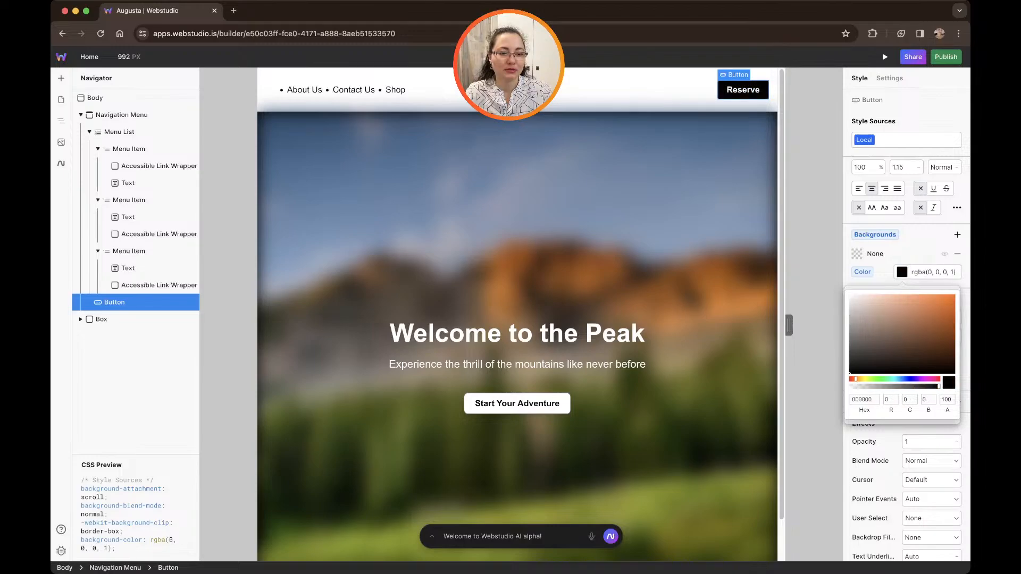
key("Escape")
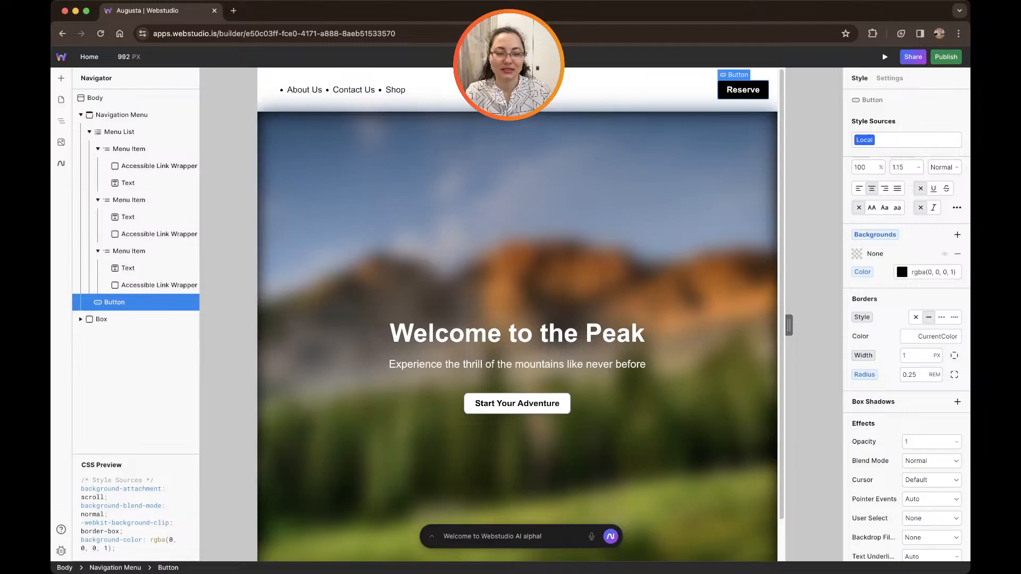
key("Escape")
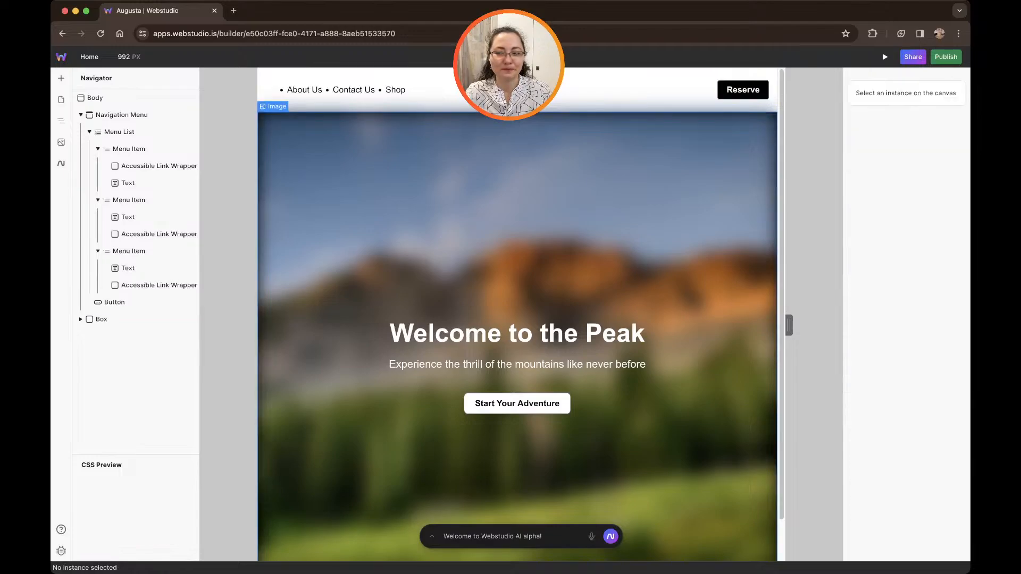
Examine the style settings of the hero section's mountain image and of the navigation menu.
left_click(517, 224)
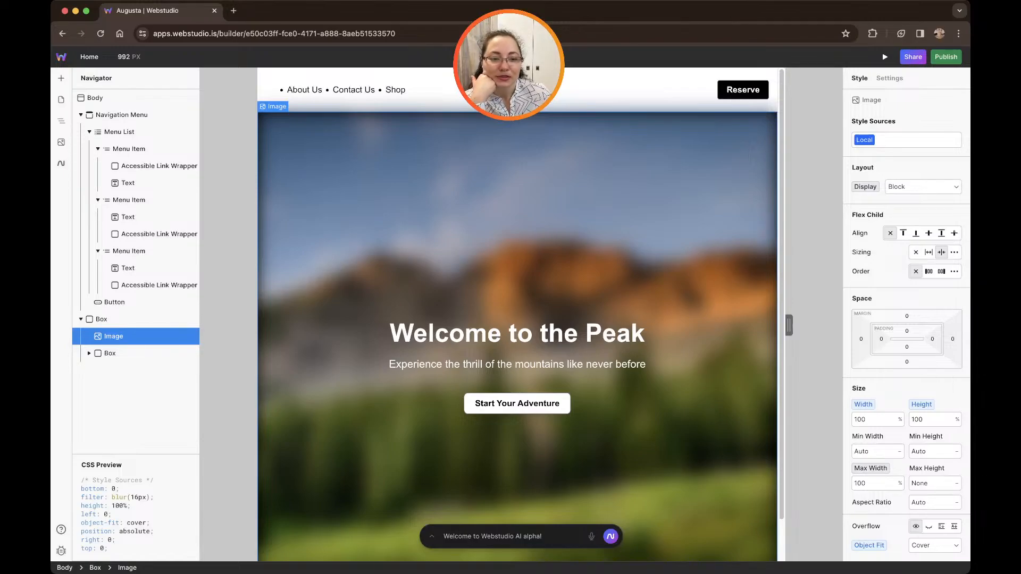
scroll(906, 359, "down", 10)
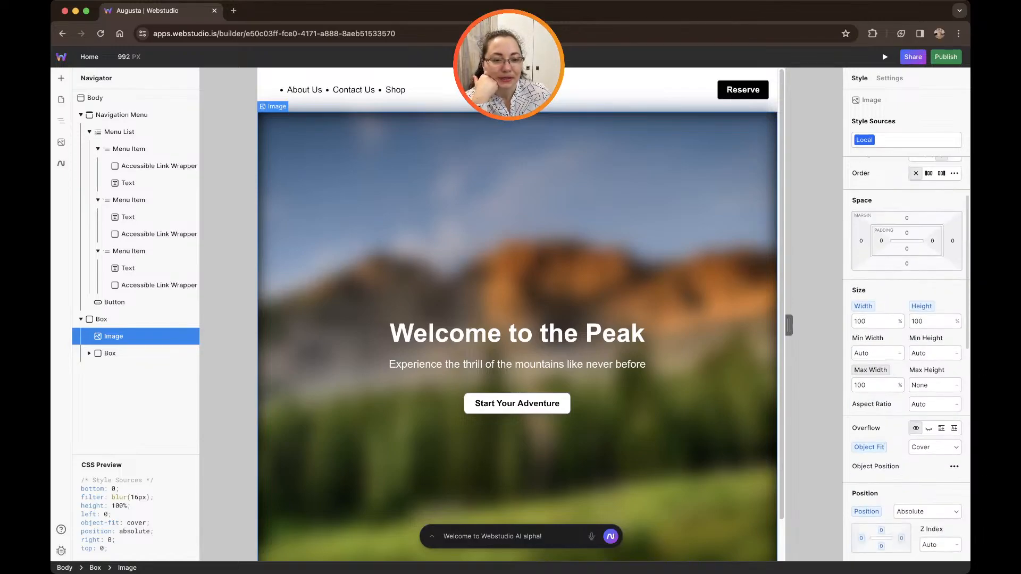
scroll(906, 359, "down", 5)
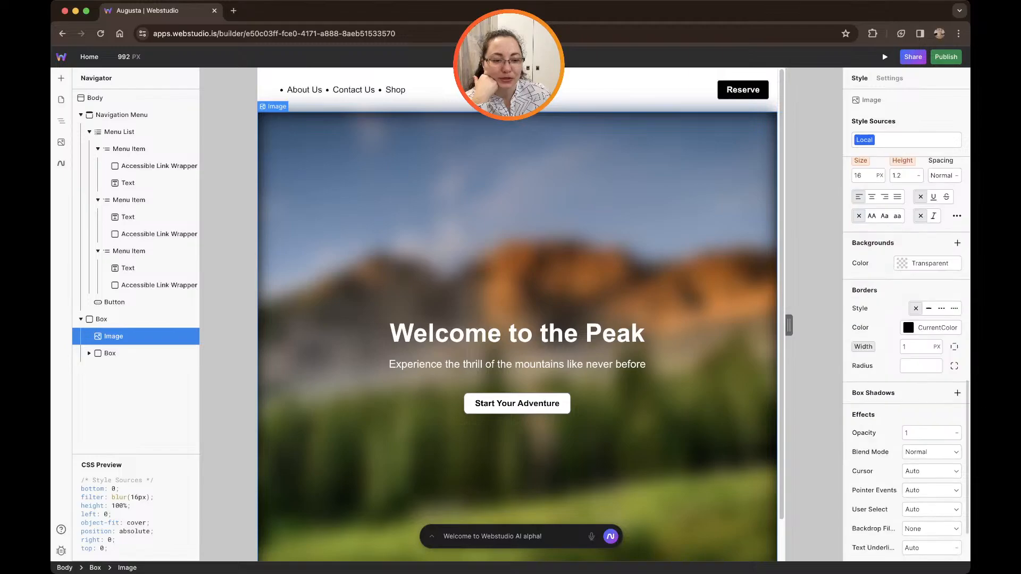
scroll(906, 359, "up", 14)
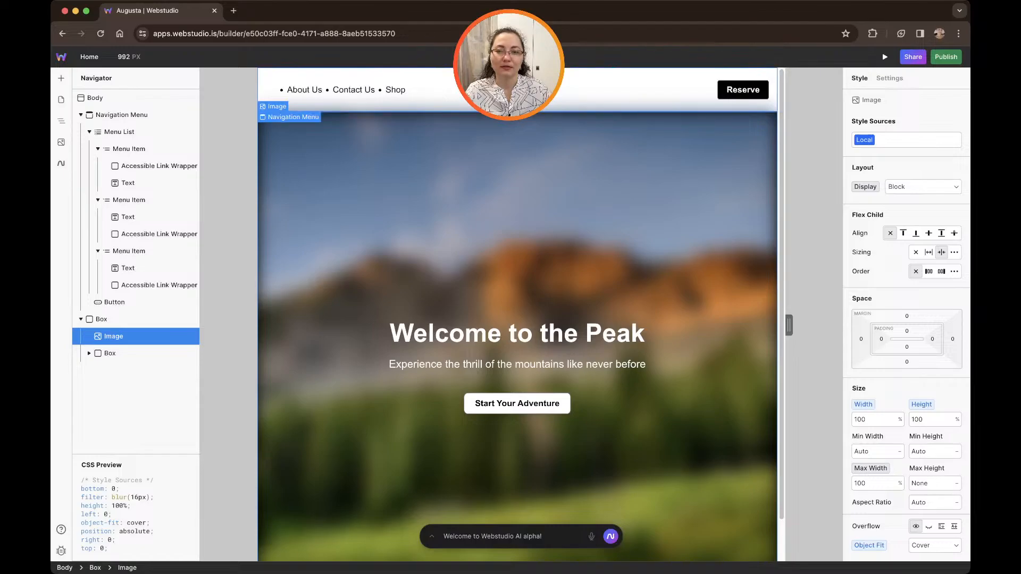
left_click(509, 90)
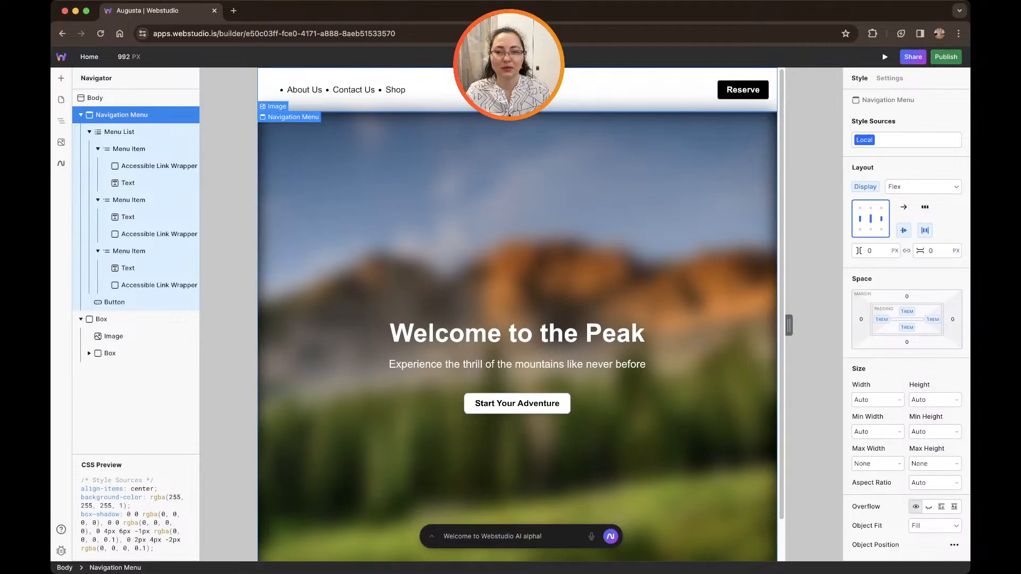
left_click(517, 213)
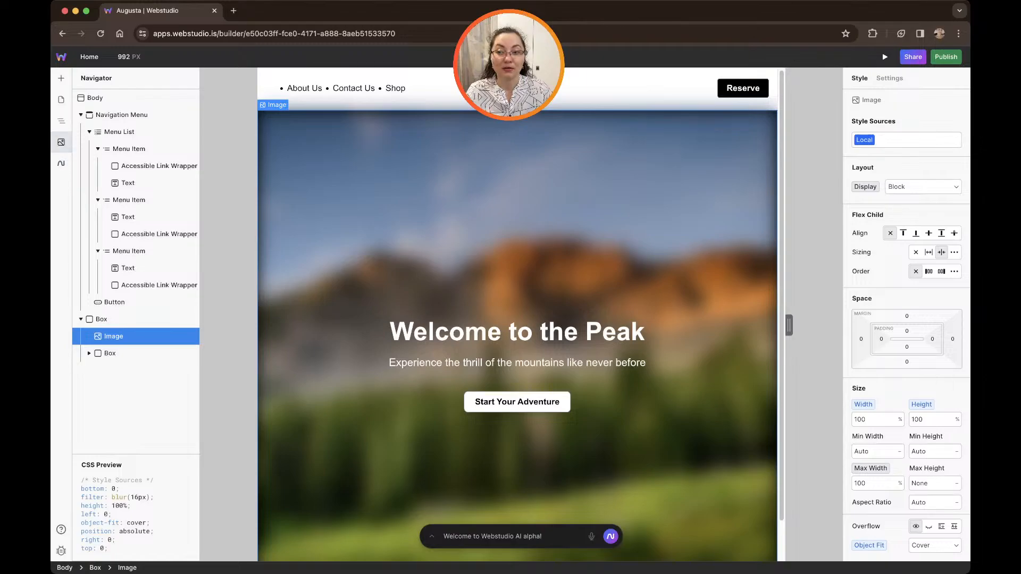
Check the project's assets and the hero image's position, background, border and effects settings, leaving its background color unchanged.
left_click(61, 142)
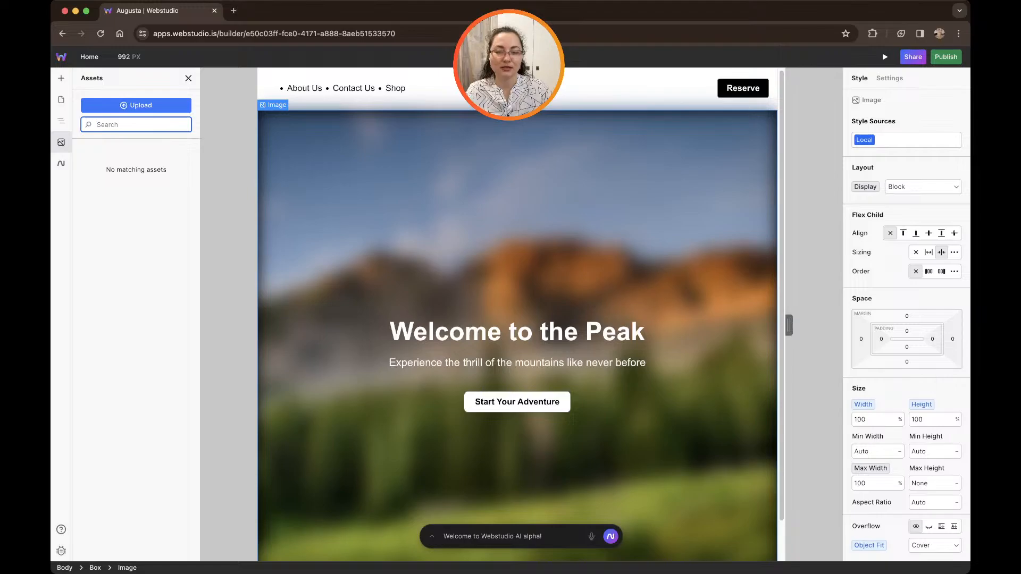
left_click(188, 78)
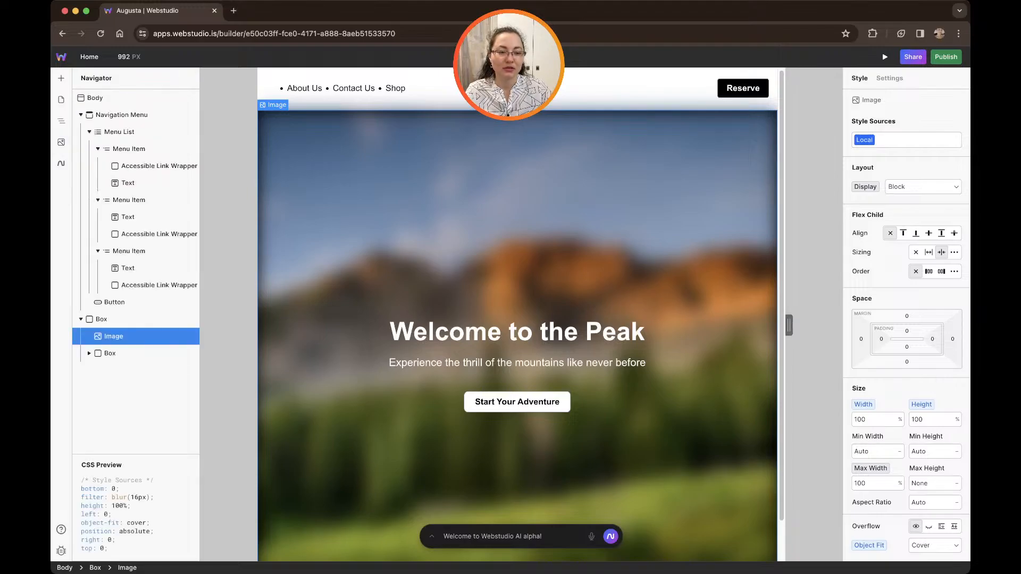
scroll(906, 361, "down", 10)
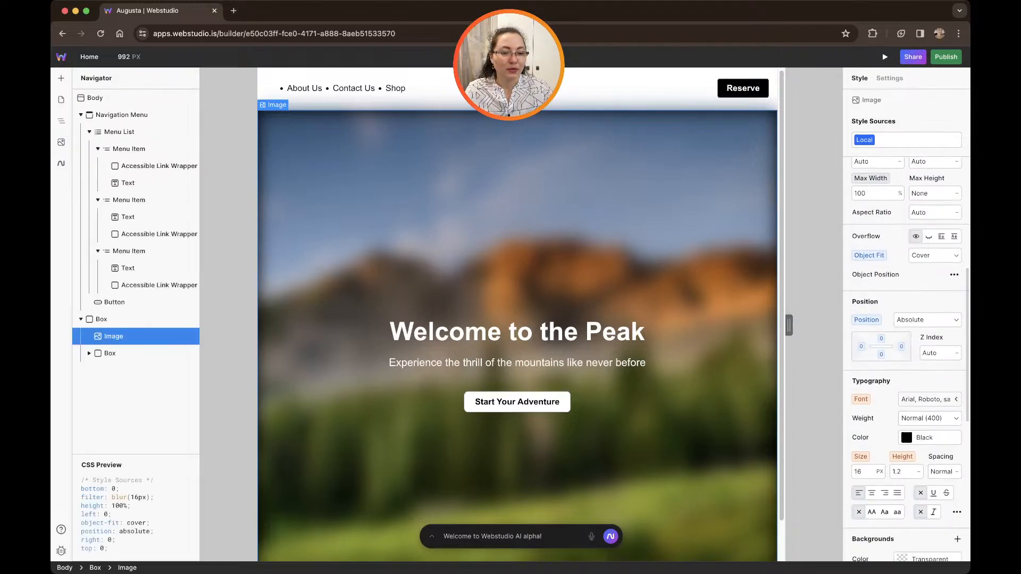
scroll(907, 362, "down", 1)
scroll(907, 361, "down", 5)
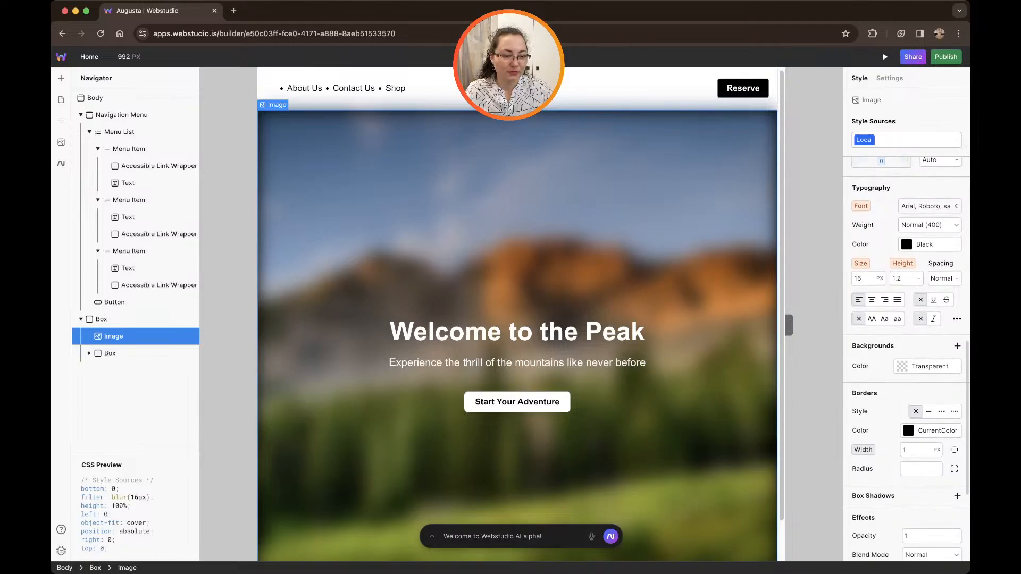
scroll(906, 362, "down", 2)
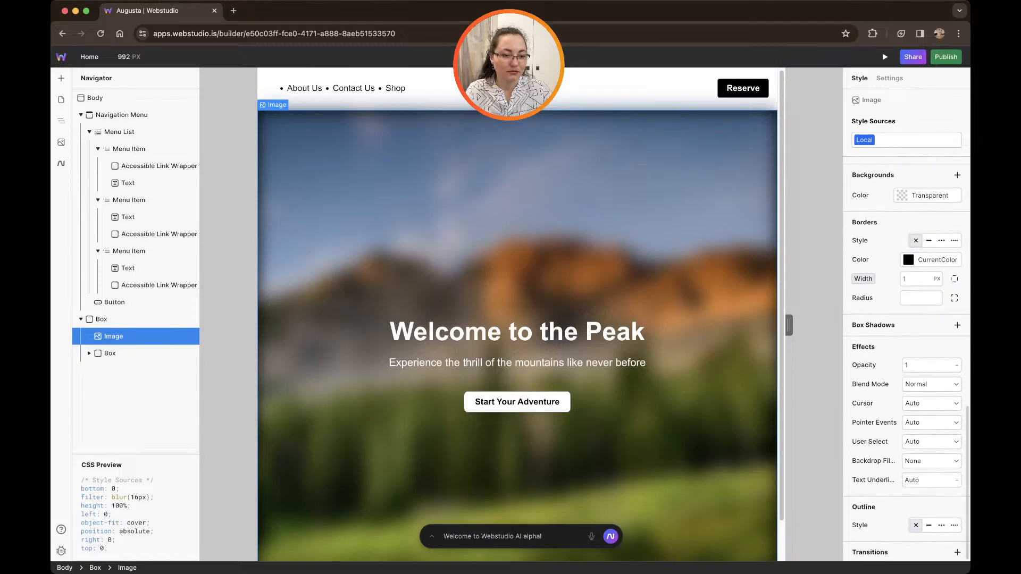
scroll(907, 362, "up", 5)
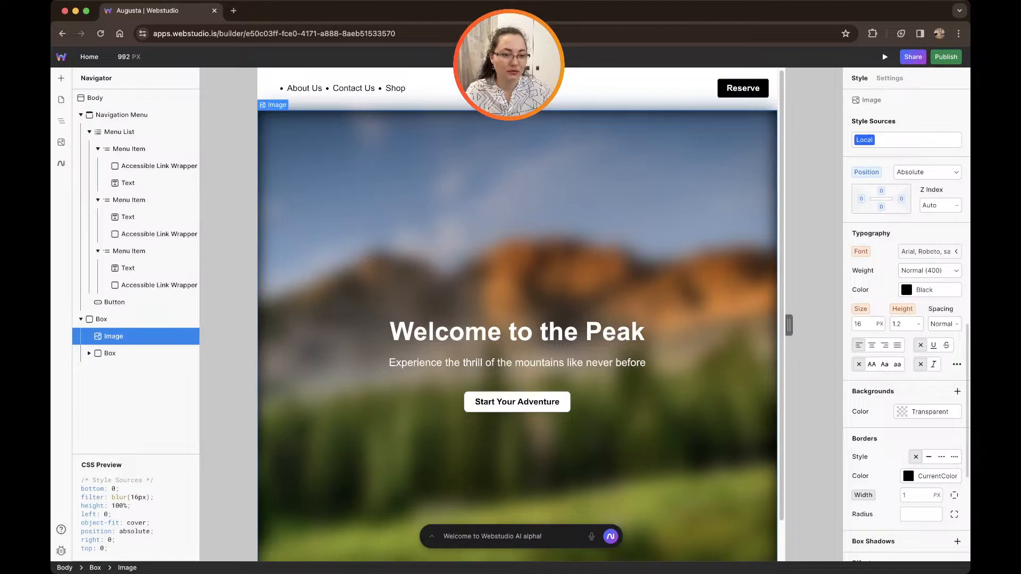
left_click(928, 412)
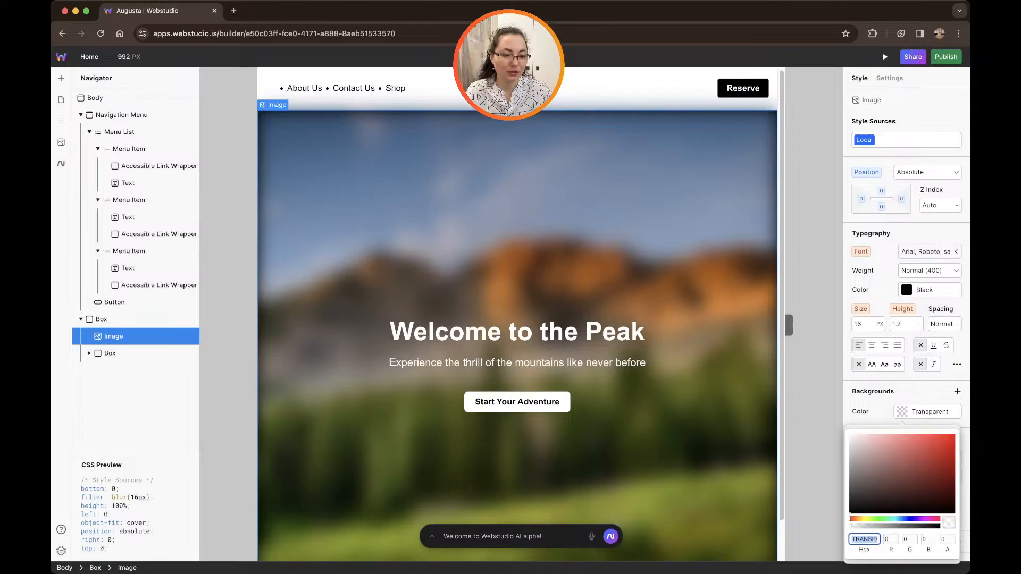
key("Escape")
scroll(907, 362, "down", 5)
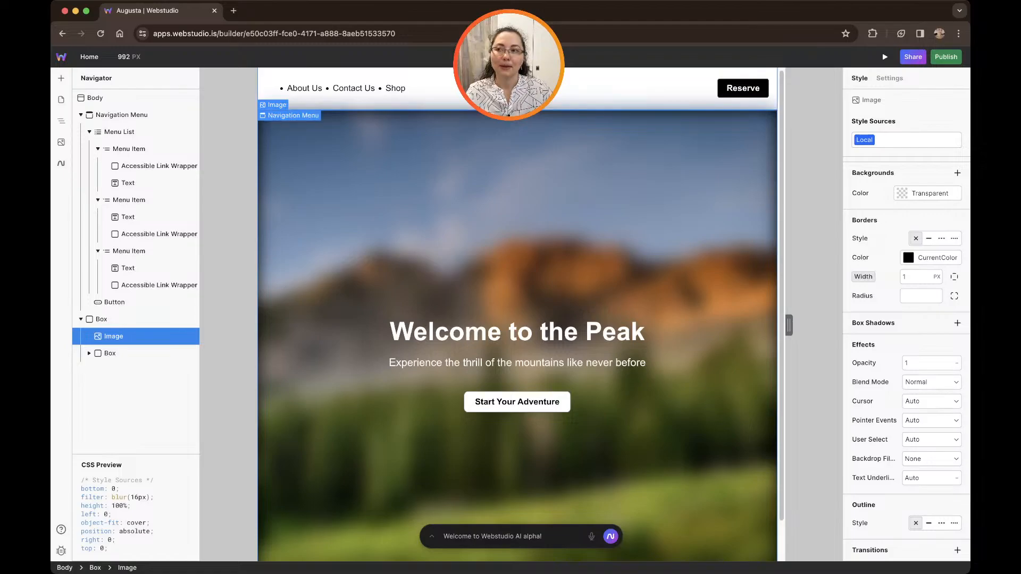
Select the "About Us" and "Shop" menu texts in turn to inspect their styles.
left_click(305, 88)
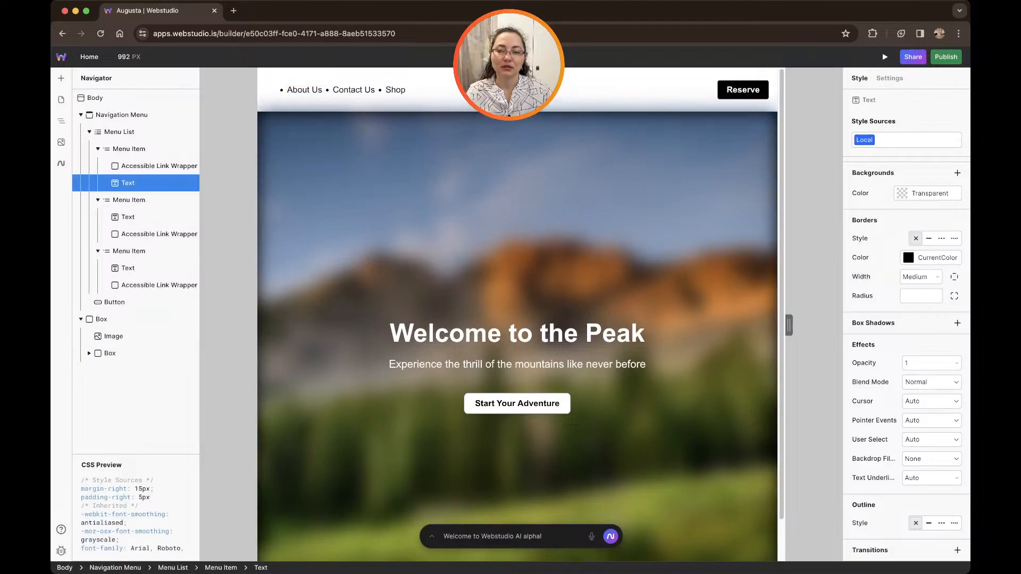
left_click(396, 90)
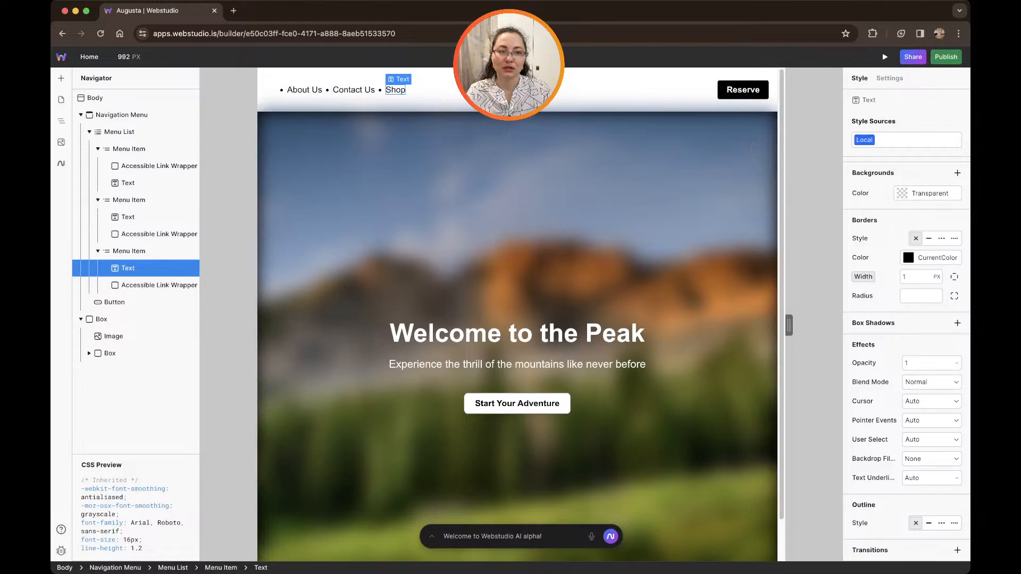
left_click(890, 78)
left_click(859, 78)
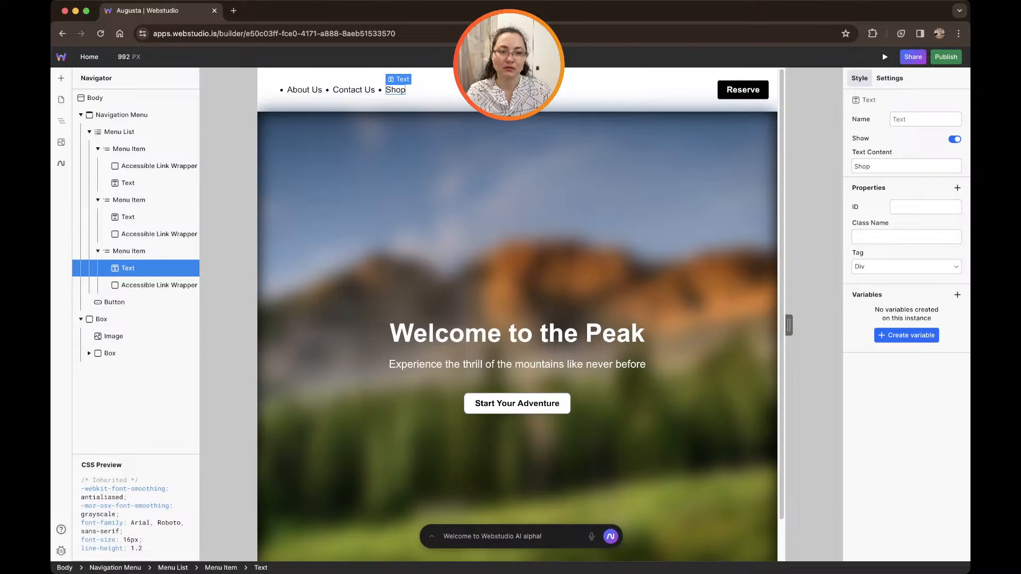
scroll(517, 314, "down", 2)
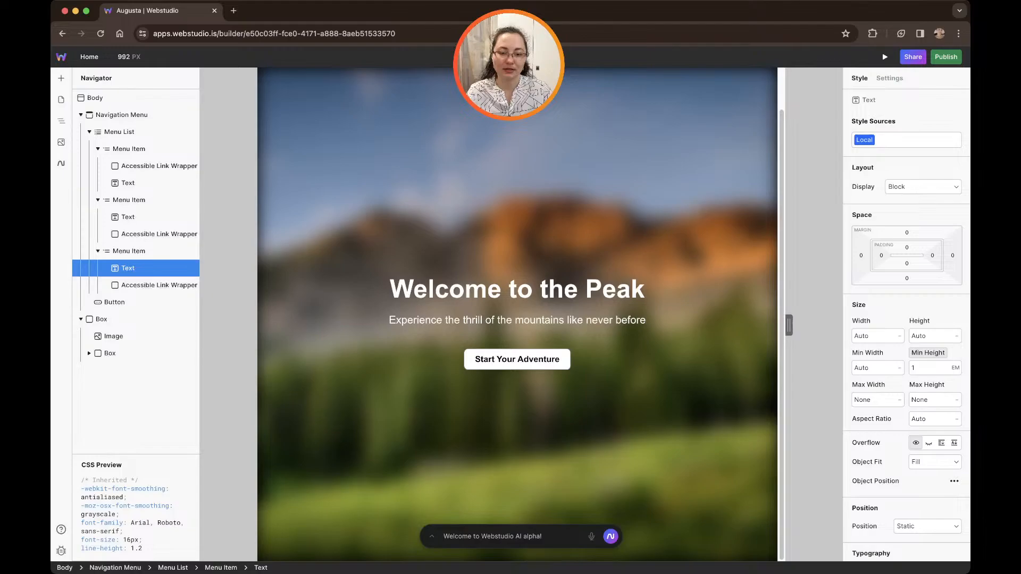
Generate an AI two-column feature section in the page body, with heading and subheading in the left column and an image covering the right column.
left_click(432, 537)
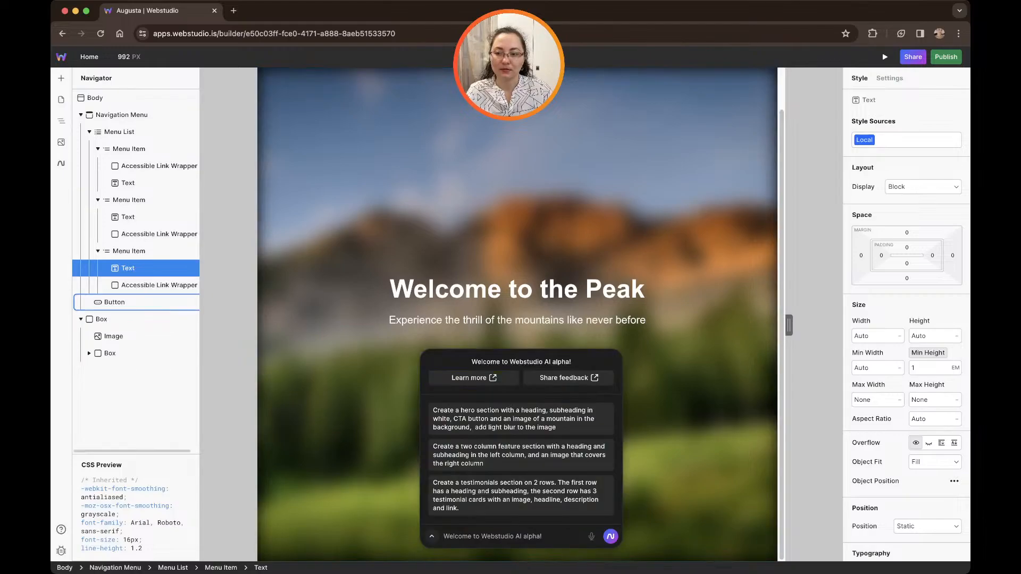
left_click(101, 320)
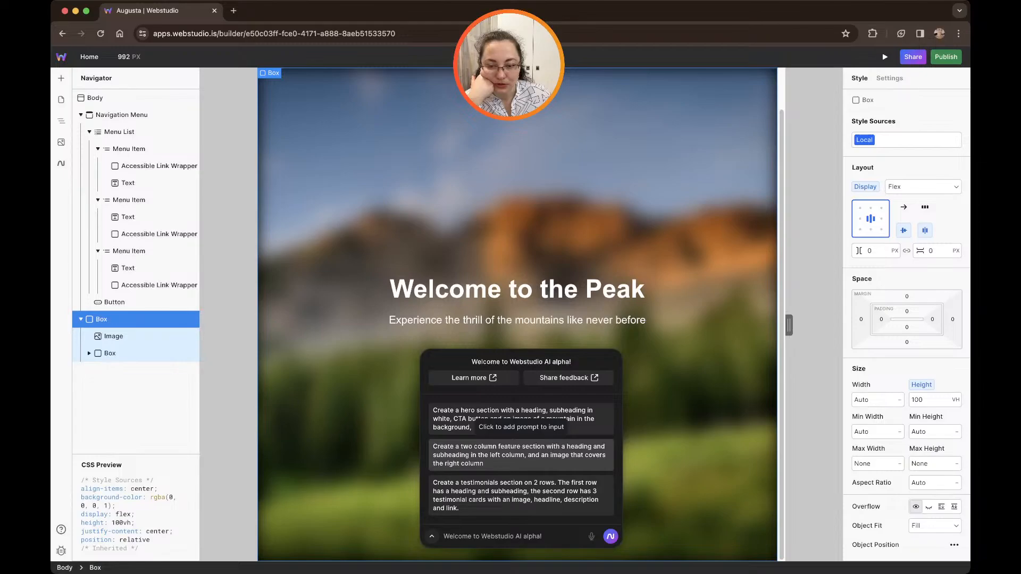
left_click(95, 98)
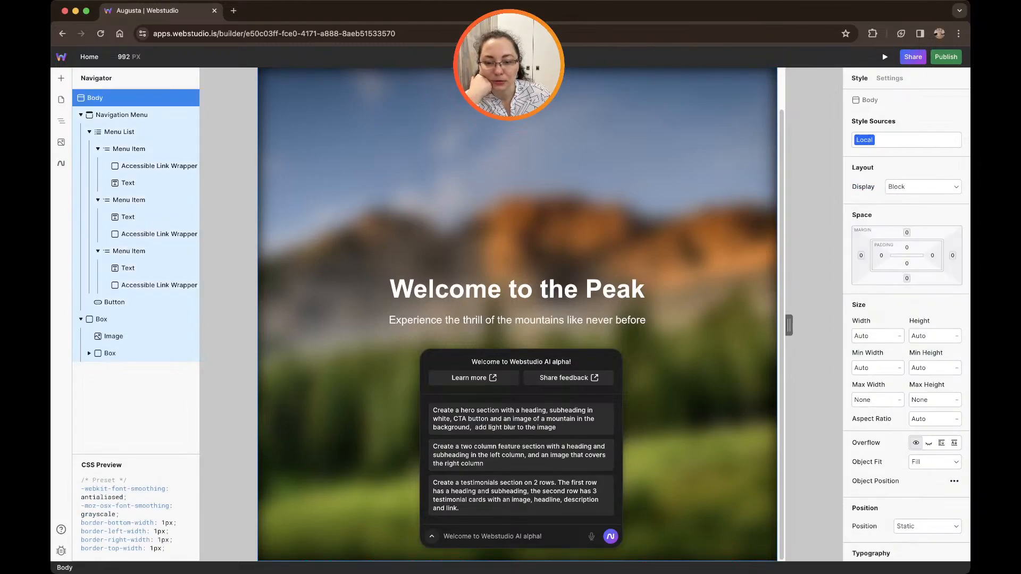
left_click(519, 455)
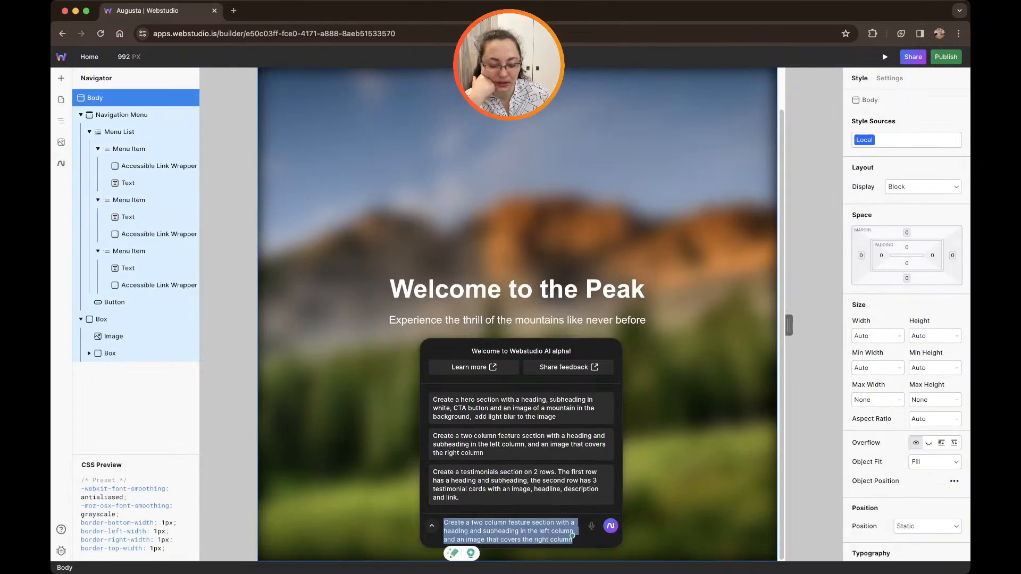
key("Return")
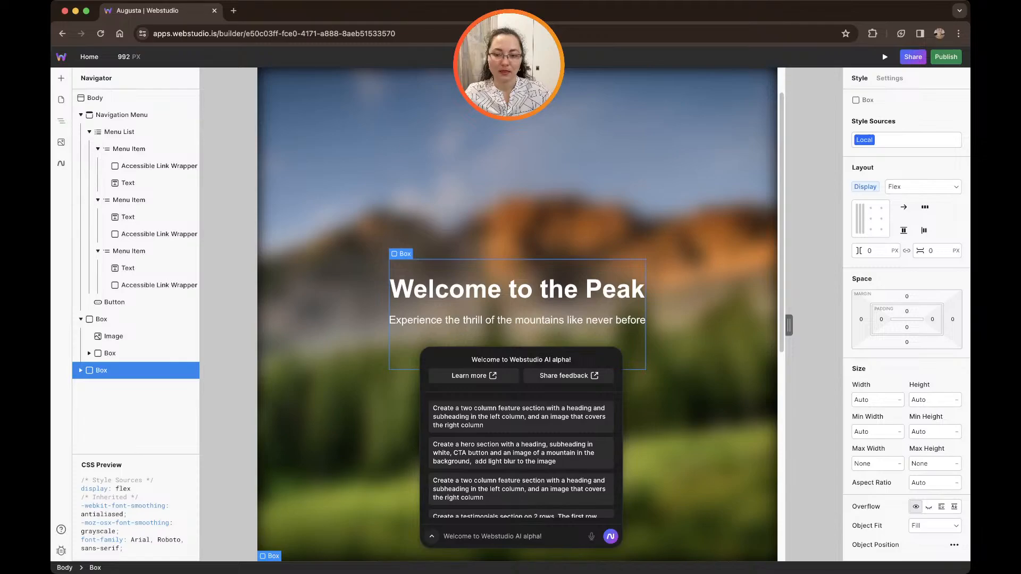
scroll(585, 308, "down", 8)
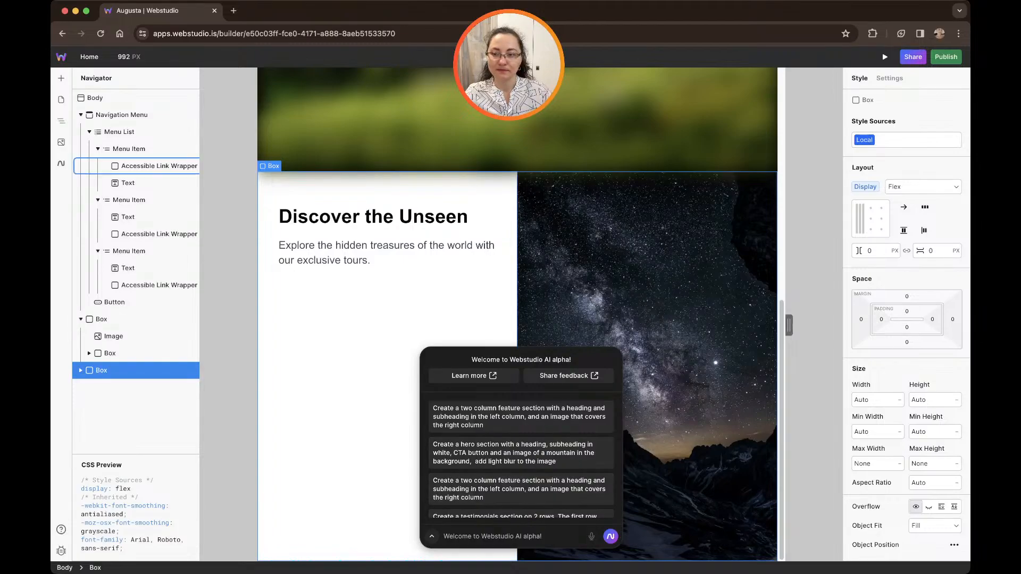
left_click(101, 98)
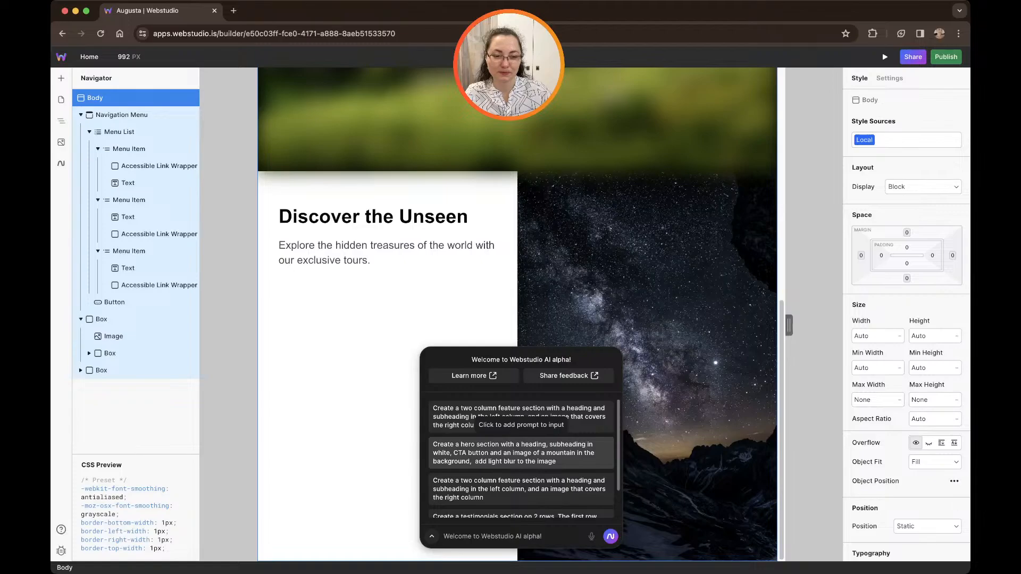
left_click(381, 330)
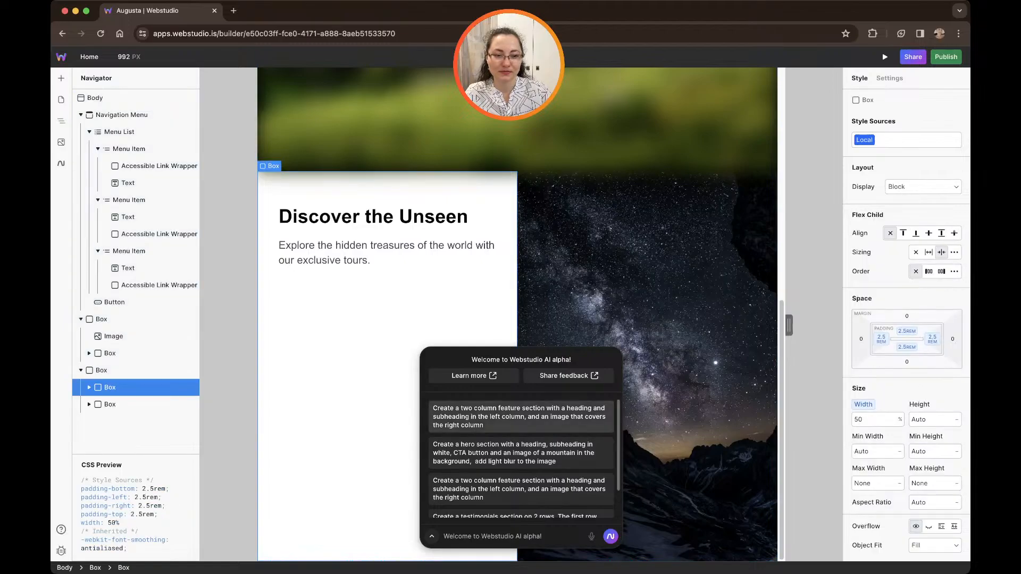
left_click(432, 537)
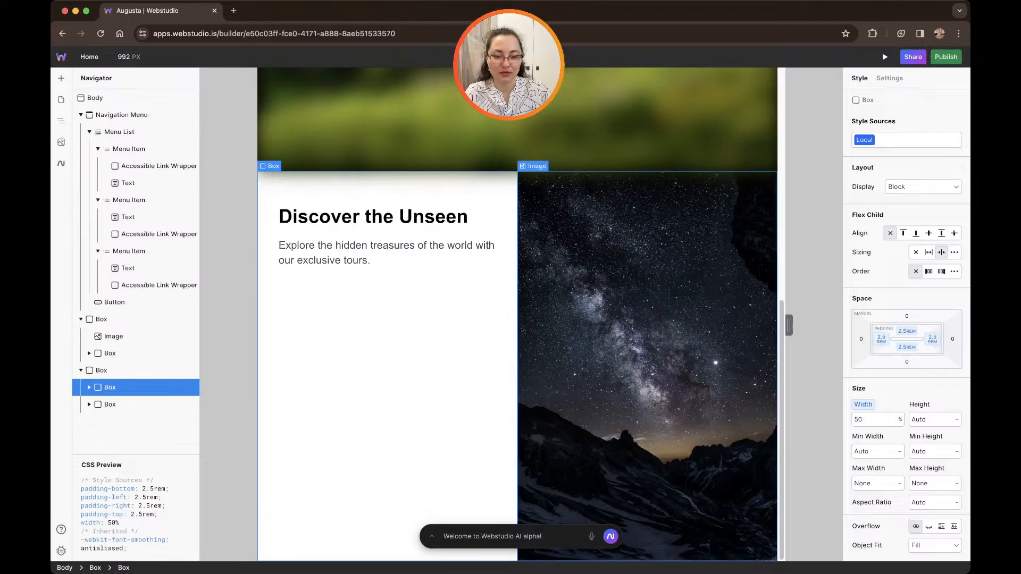
Try moving the night-sky image into the feature section's text column beneath the paragraph, and undo the move.
left_click_drag(643, 341, 414, 330)
left_click(506, 330)
scroll(506, 330, "down", 1)
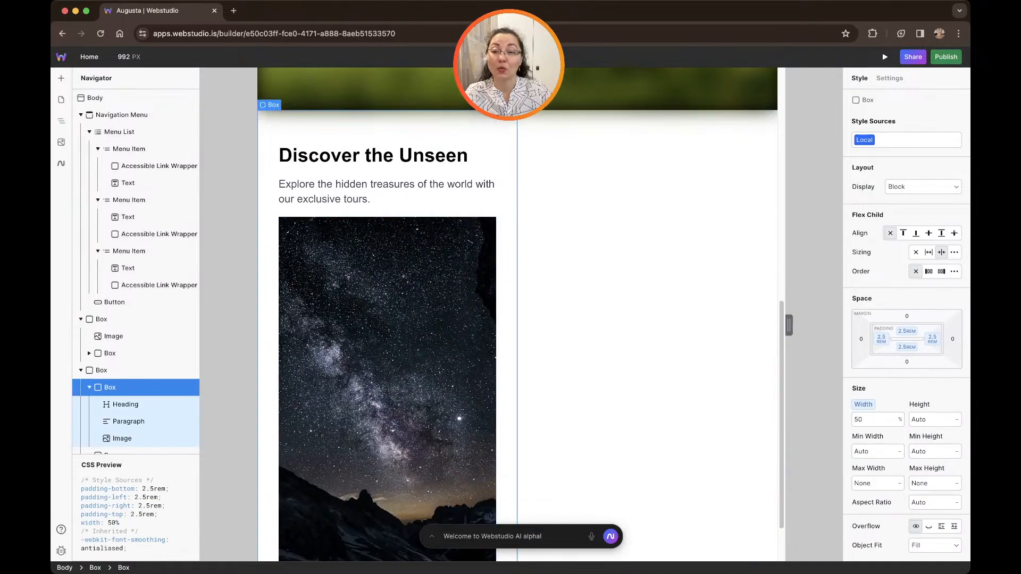
key("super+z")
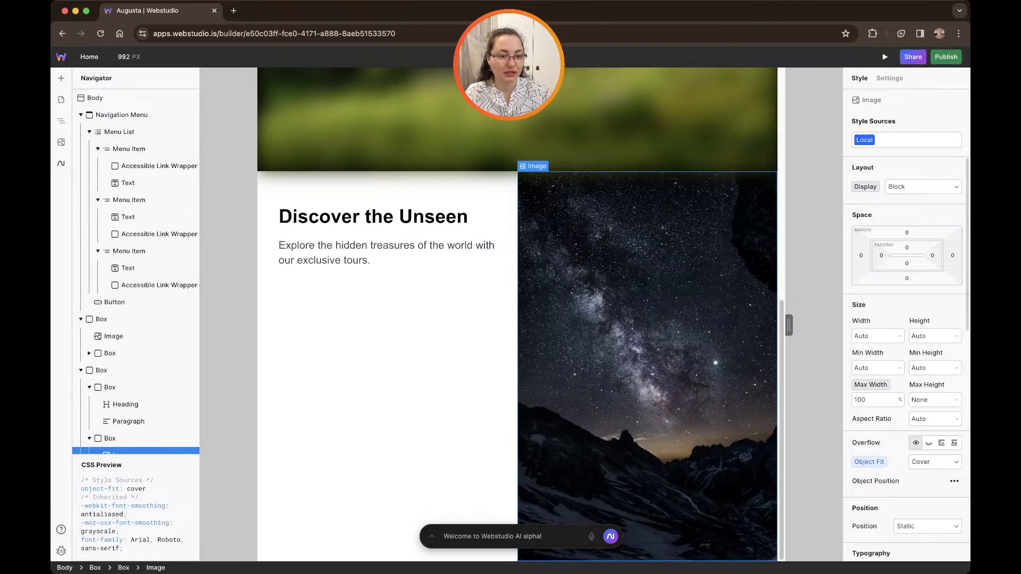
Try setting the night-sky image's height to 0, and undo the change.
left_click(861, 336)
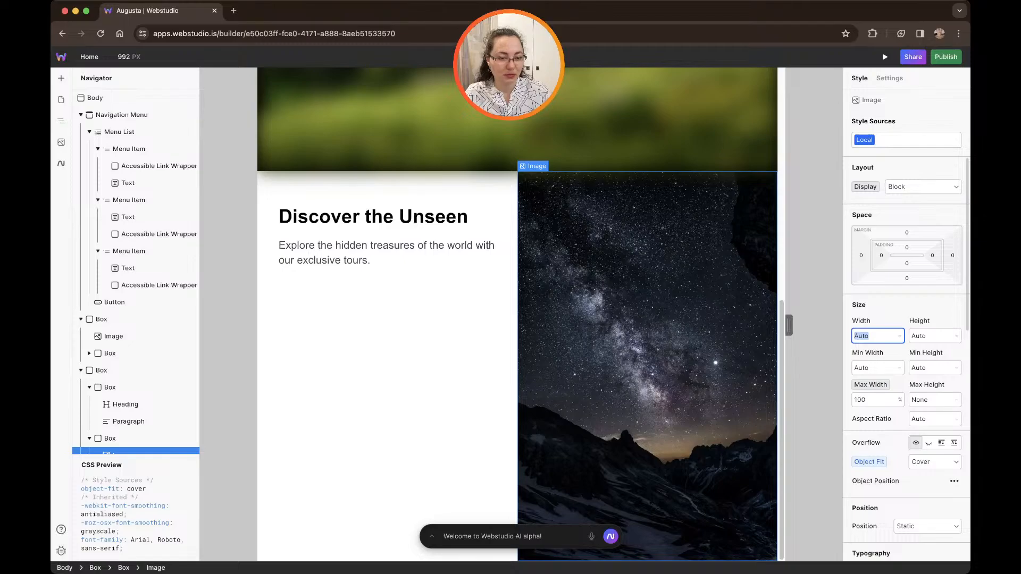
left_click(918, 336)
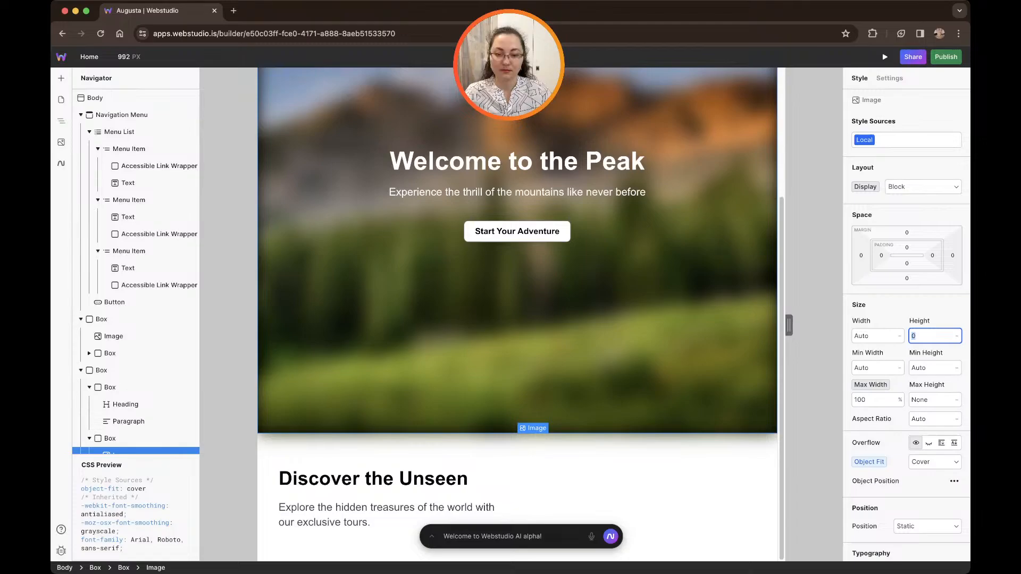
key("Return")
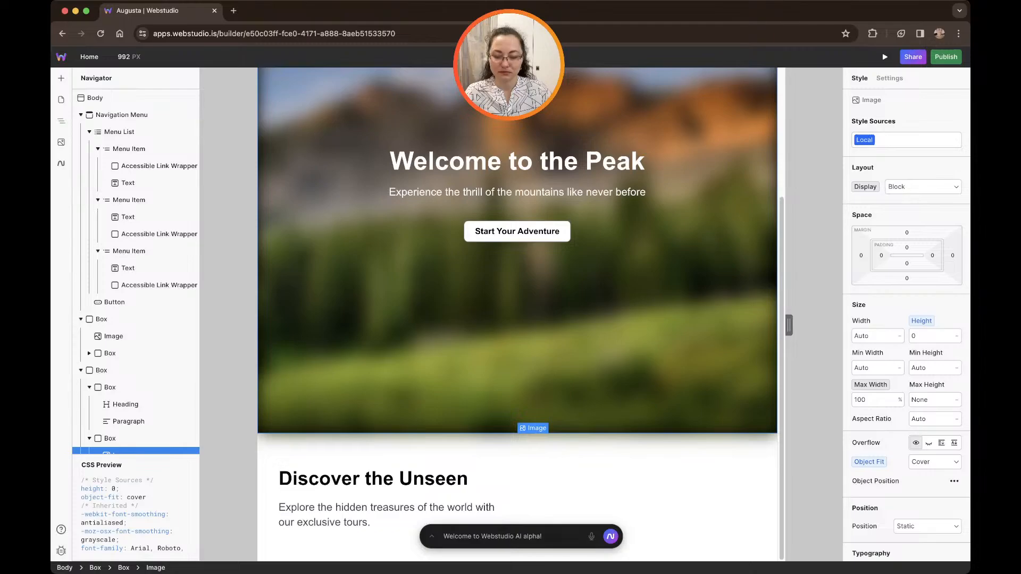
key("super+z")
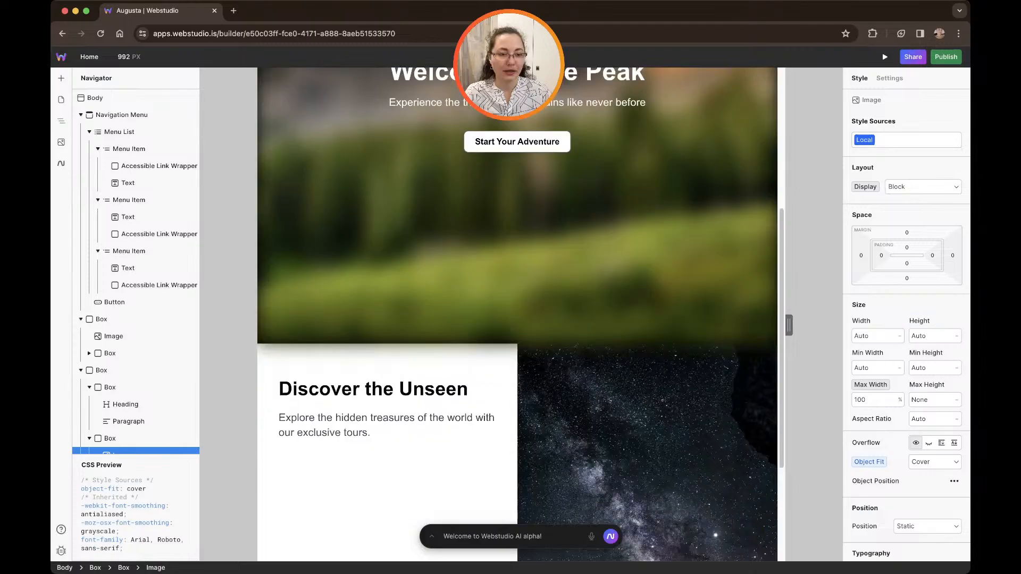
Set the height of the feature section's night-sky image to 500 px.
scroll(517, 314, "down", 3)
left_click(931, 336)
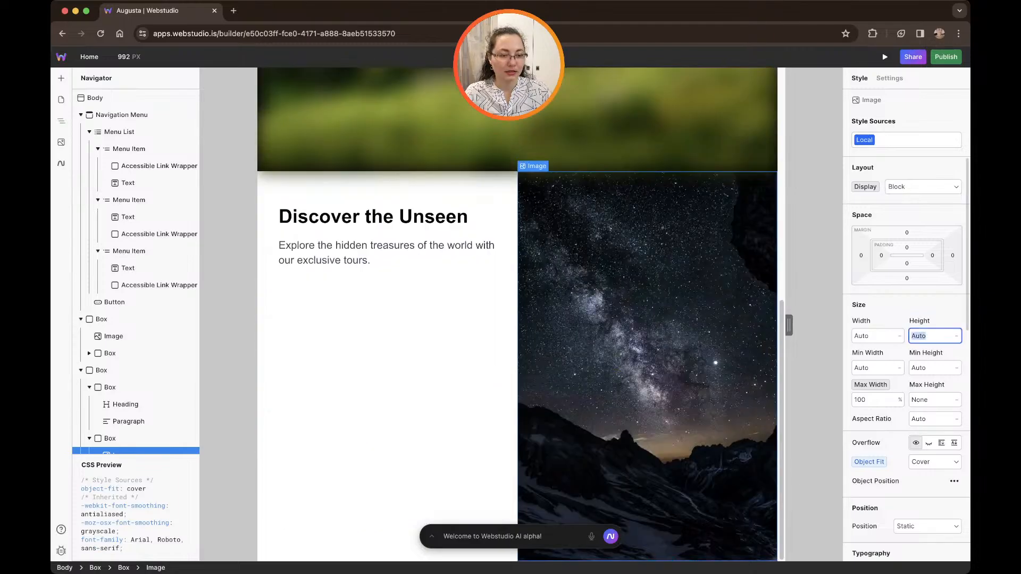
type("500")
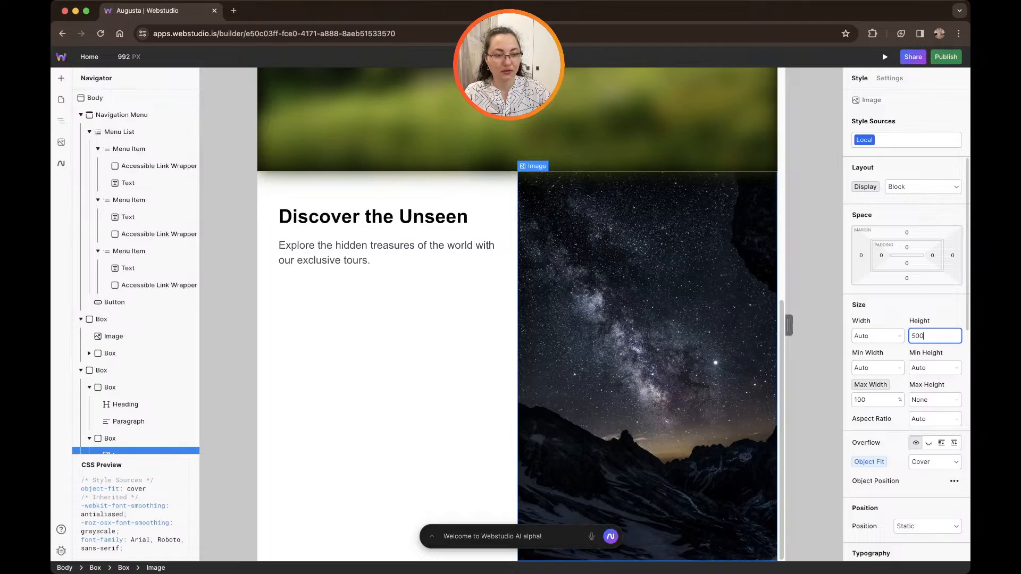
key("Return")
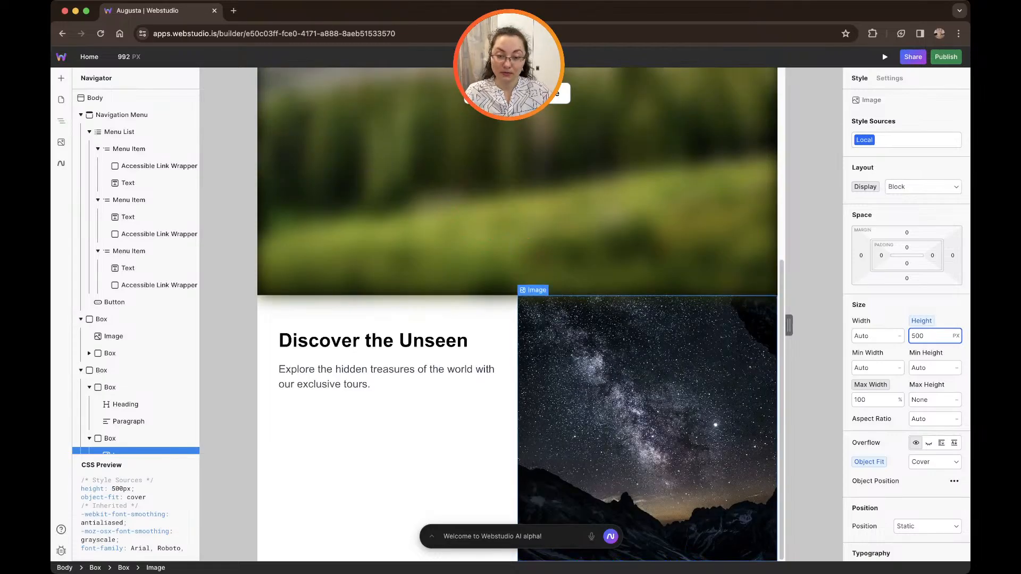
scroll(517, 266, "up", 4)
key("Return")
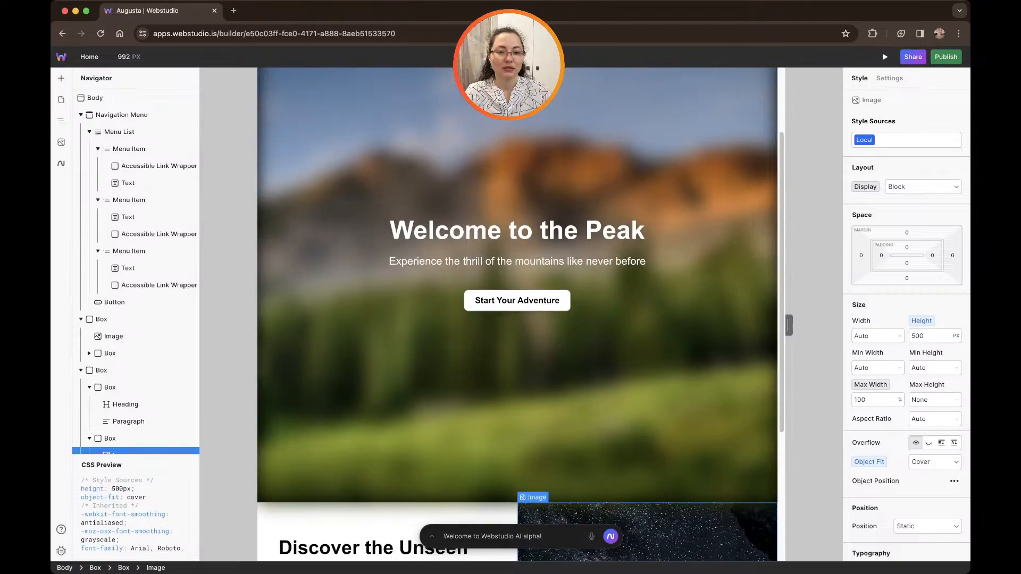
Rename the box that contains the mountain image and welcome heading as Hero.
scroll(681, 329, "up", 2)
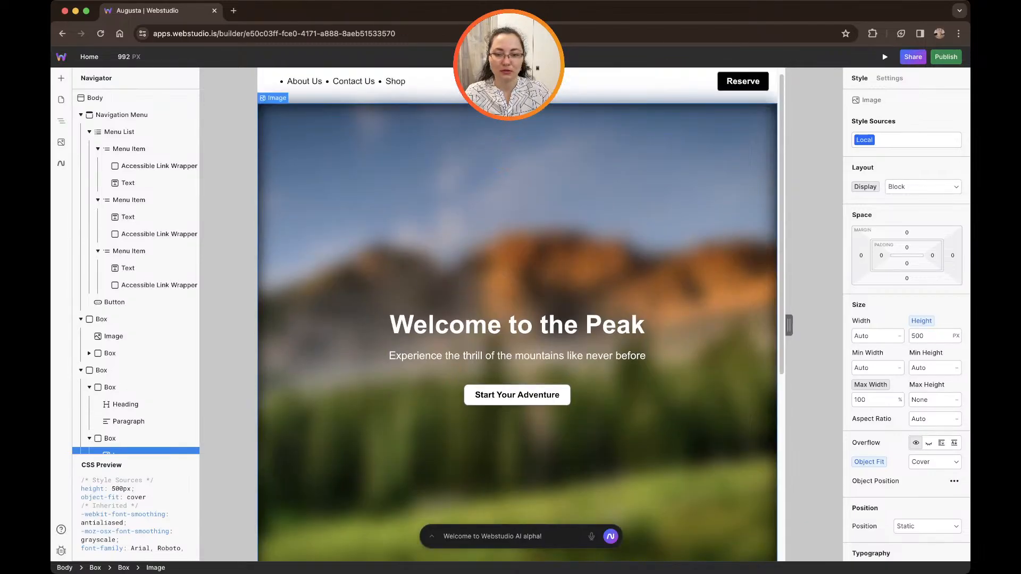
left_click(681, 329)
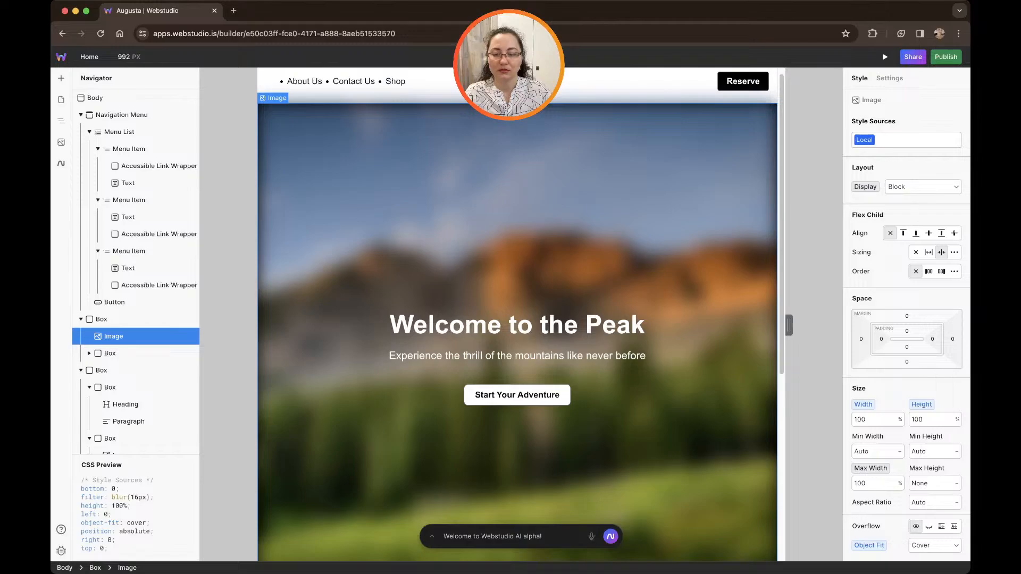
left_click(101, 319)
double_click(101, 320)
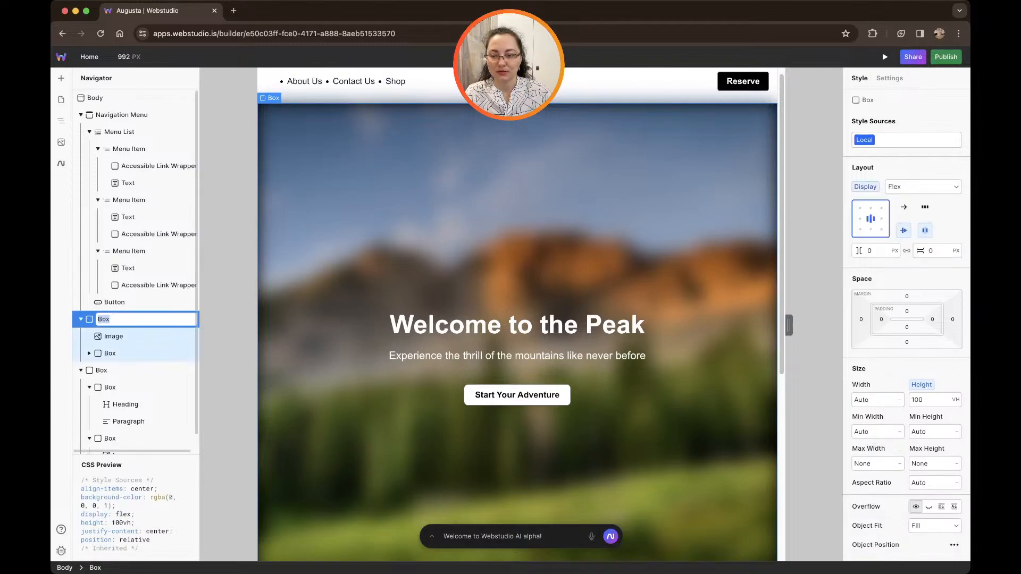
type("Hero")
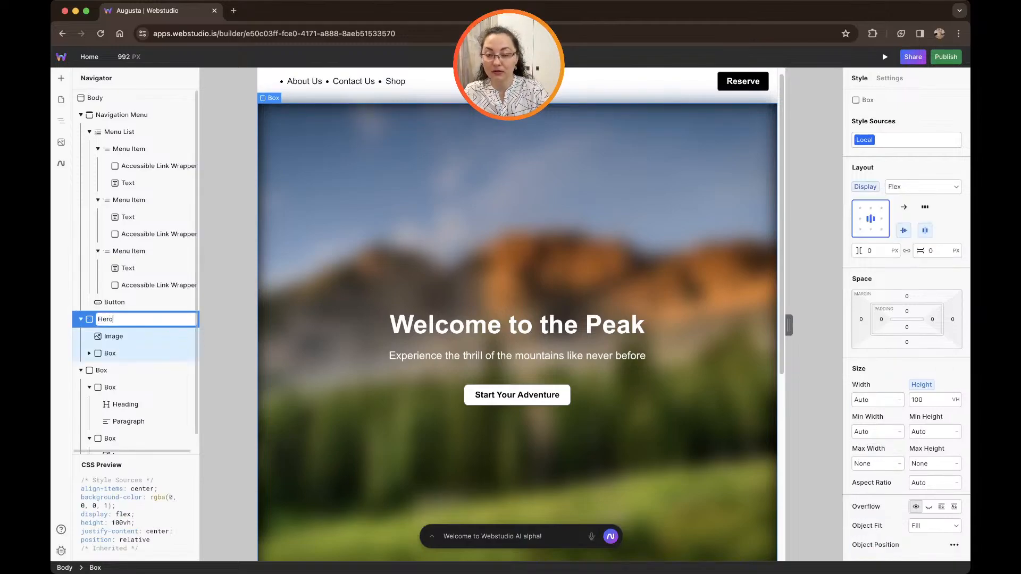
key("Return")
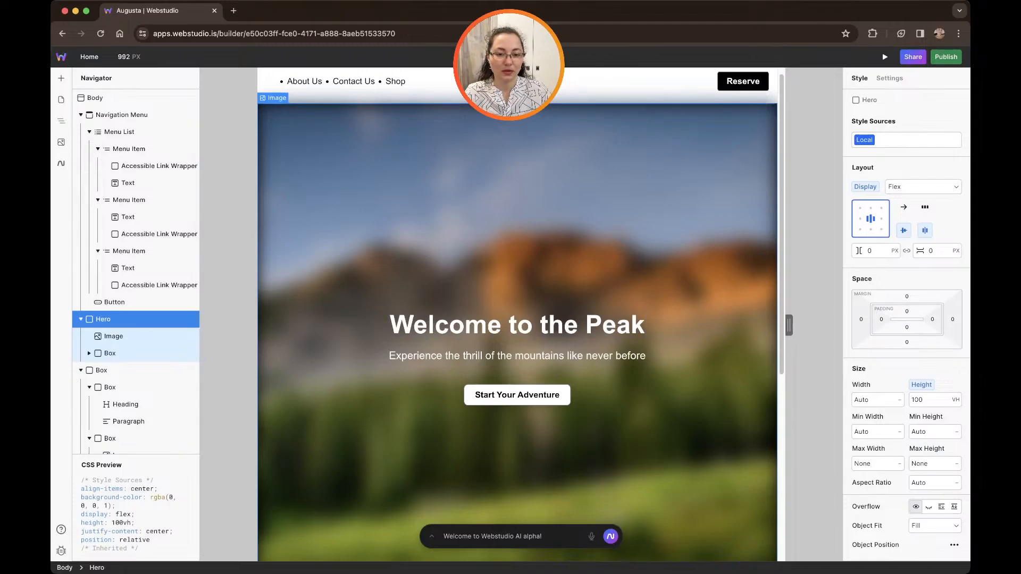
Set the Hero box's height to 500 px.
left_click(917, 400)
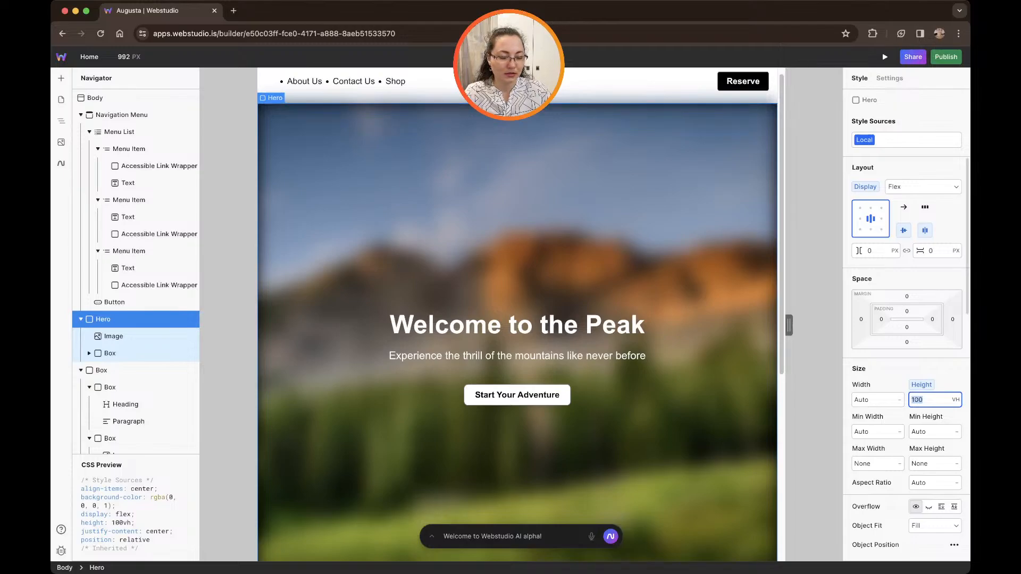
type("50")
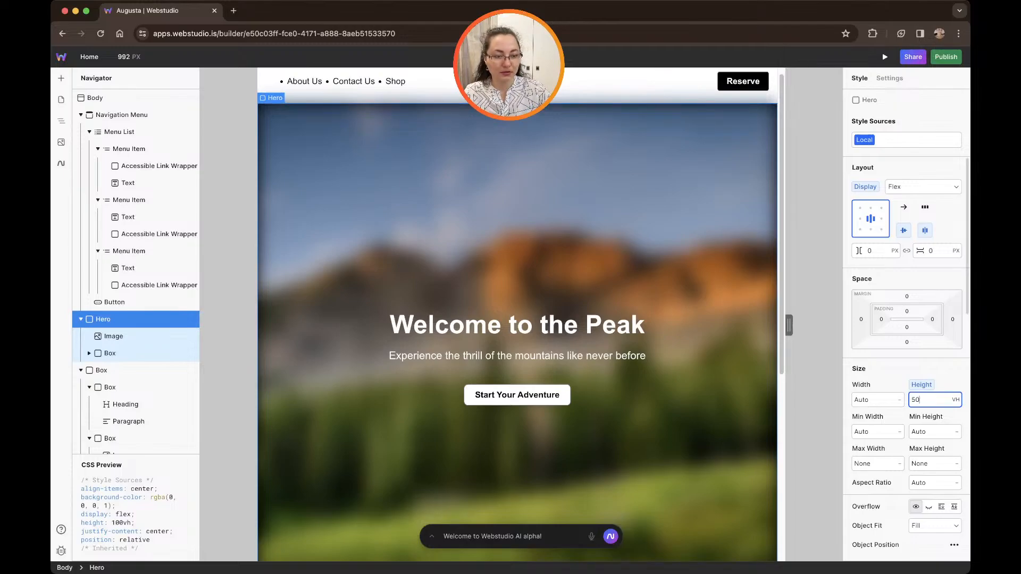
type("0")
left_click(956, 400)
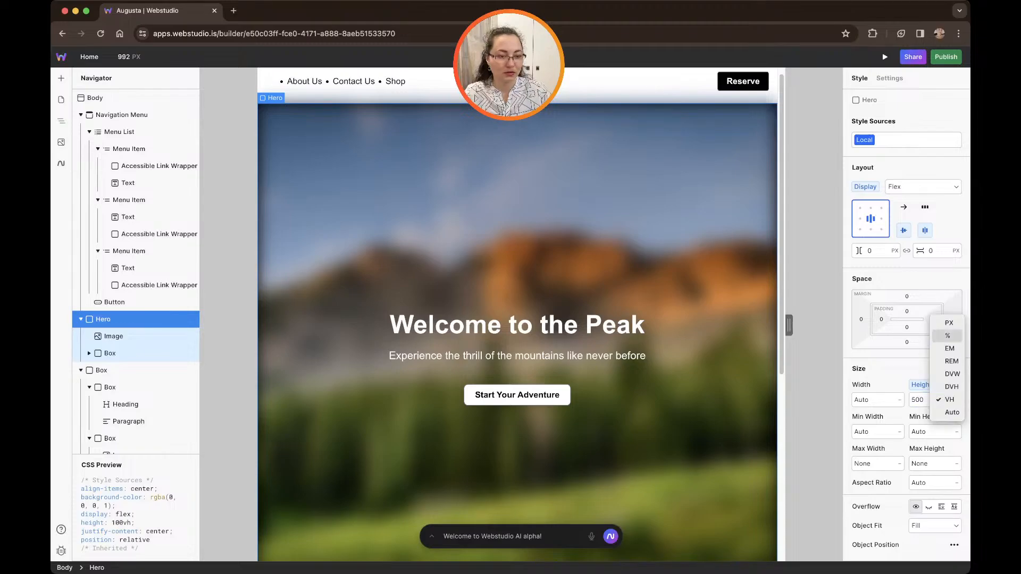
left_click(948, 323)
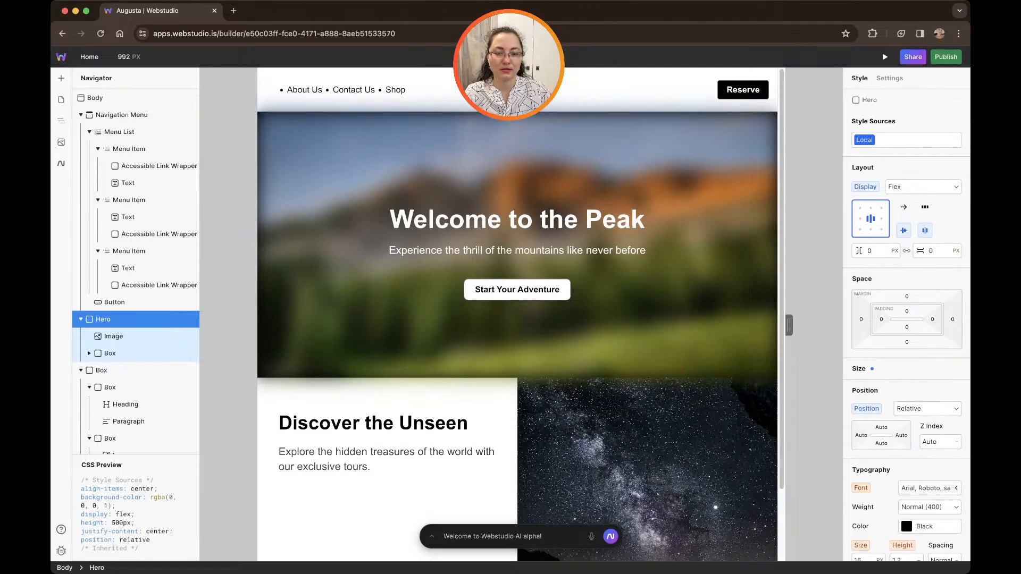
Replace "Peak" in the hero heading so that it reads "Welcome to the Augusta".
double_click(517, 220)
left_click(579, 220)
left_click_drag(586, 220, 646, 220)
type("Au")
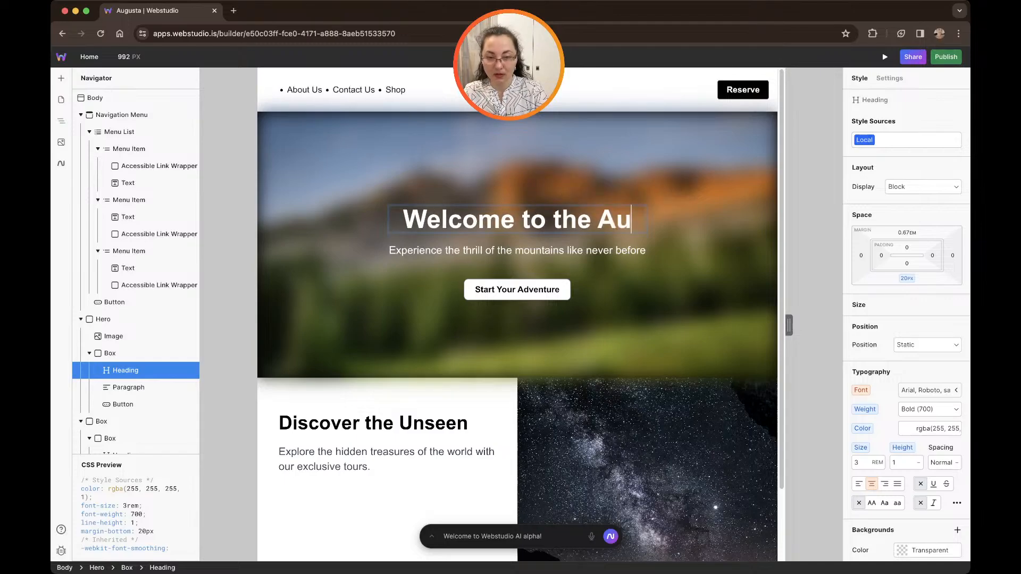
type("gusta")
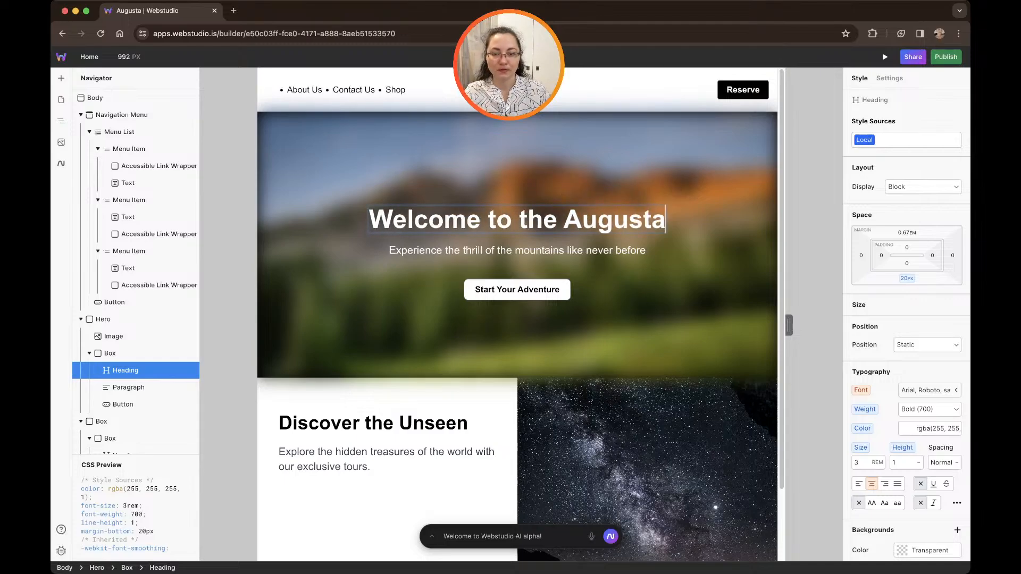
Replace the hero paragraph's text with "Try the best coffee of your life".
double_click(539, 251)
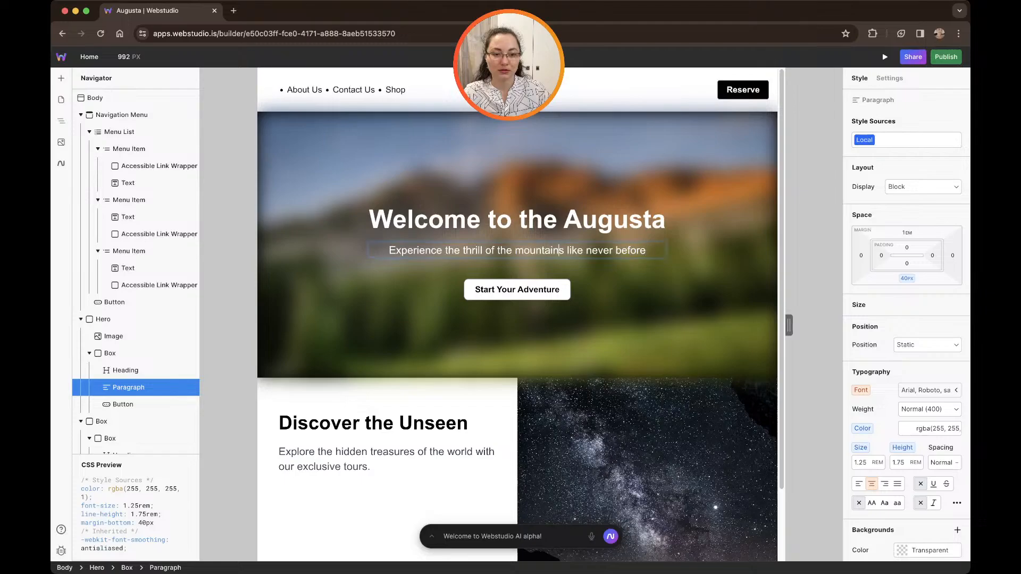
triple_click(539, 251)
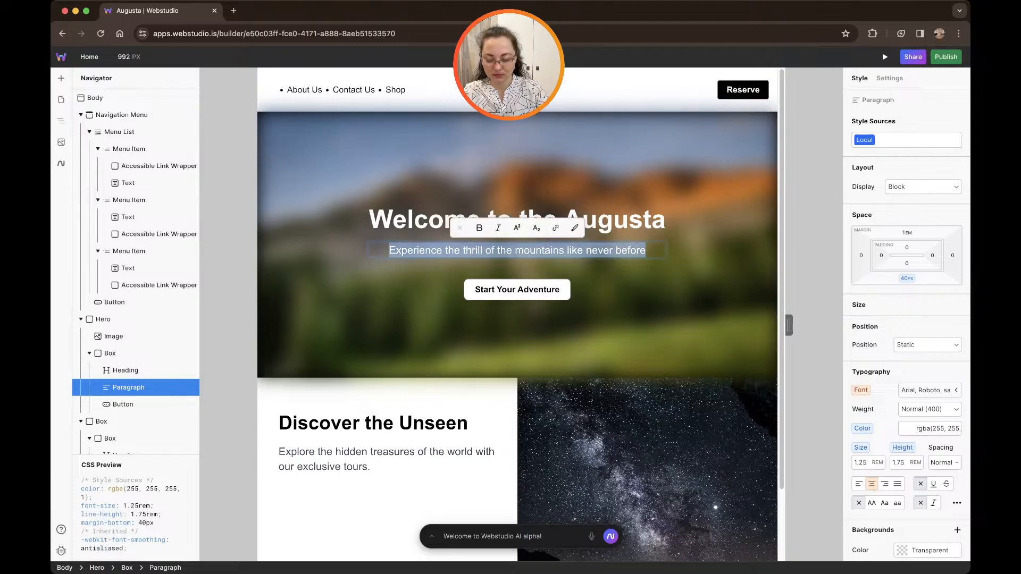
type("Try th")
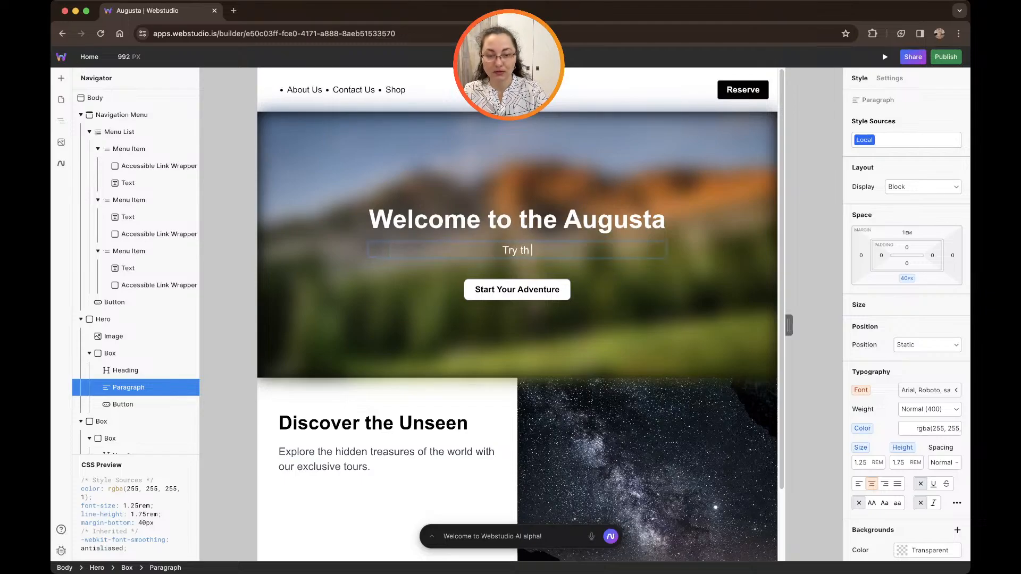
type("e best")
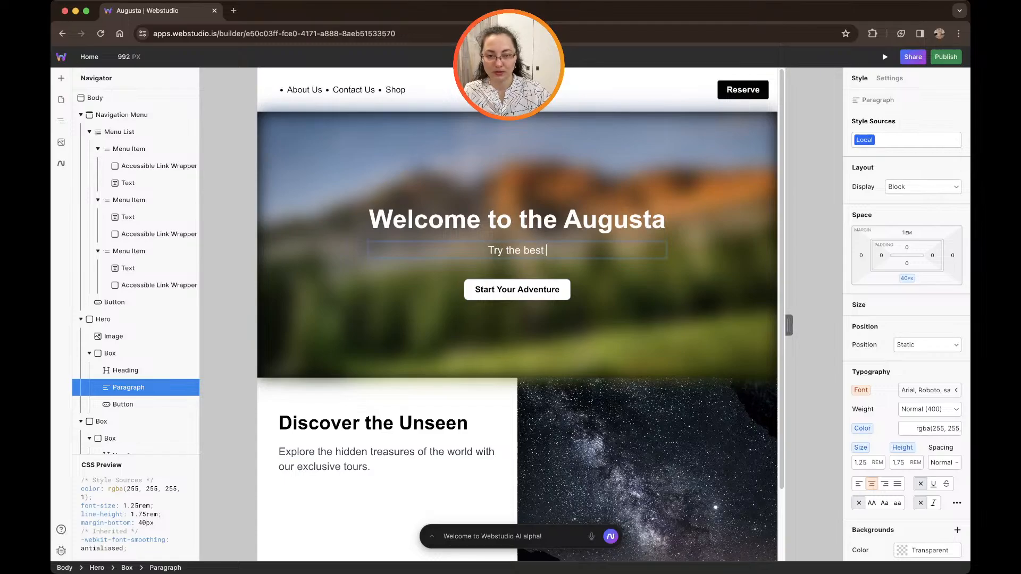
type(" coffee of")
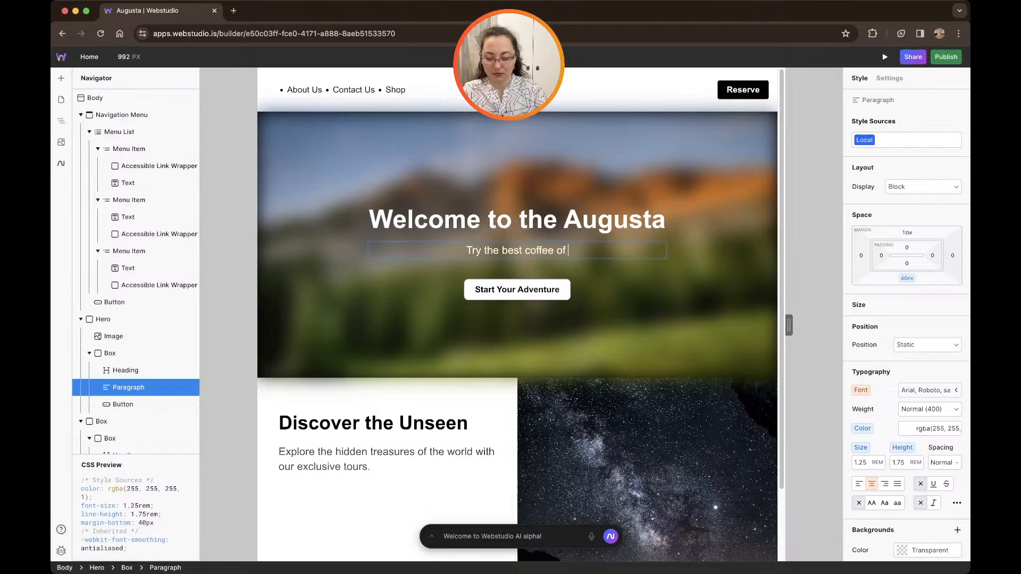
type("your cit")
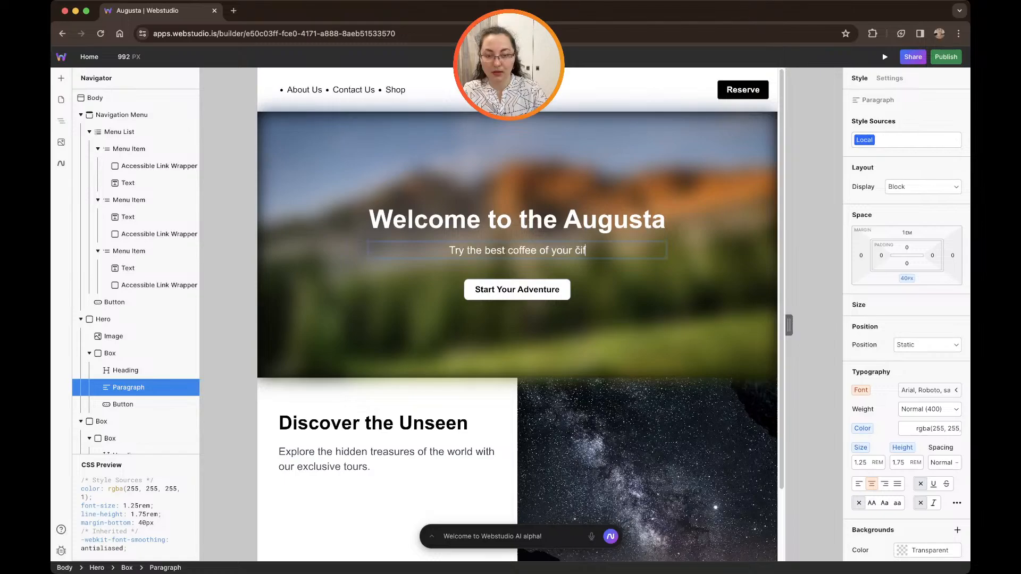
key("BackSpace")
key("BackSpace")
key("BackSpace")
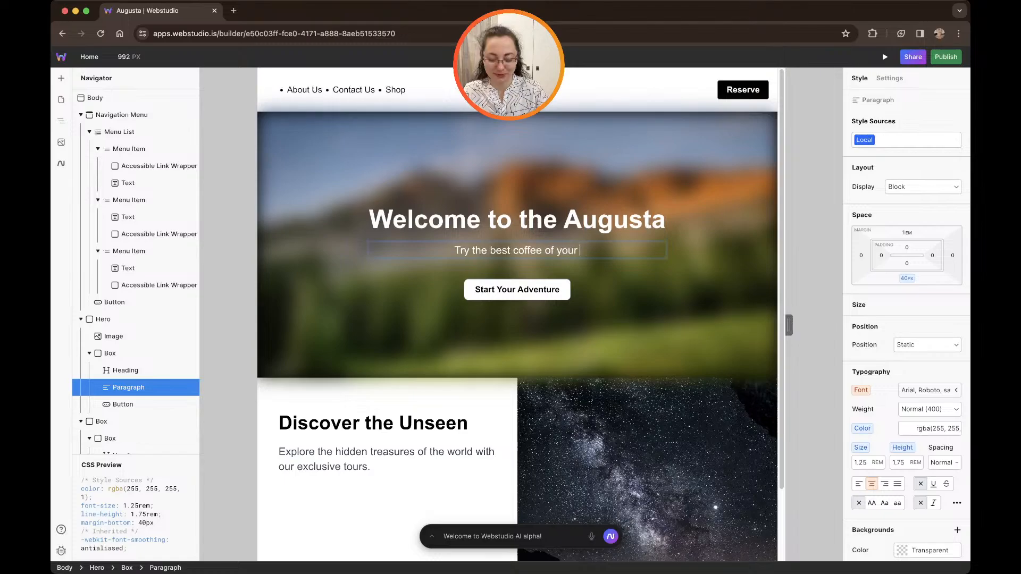
type("life")
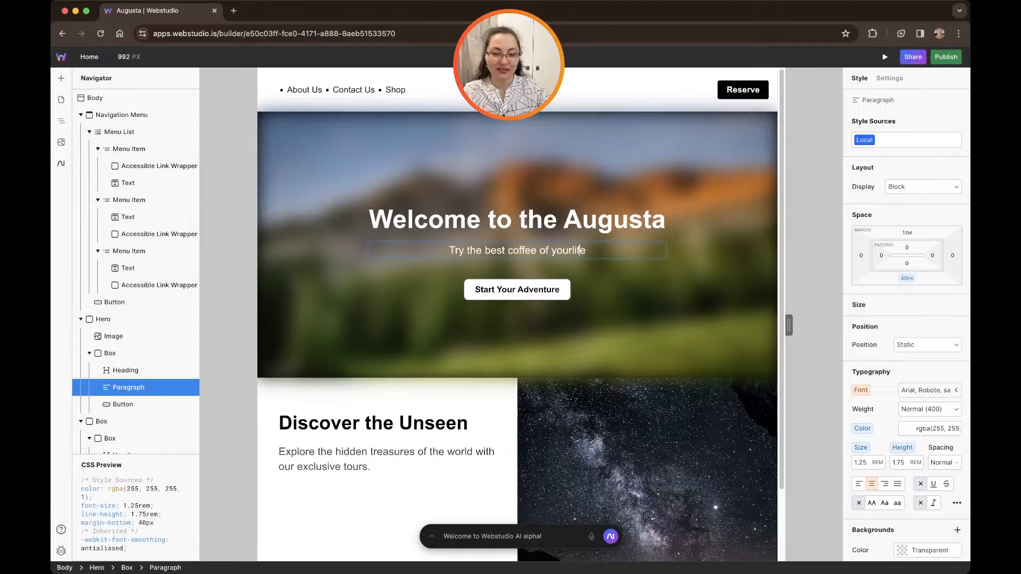
left_click(568, 250)
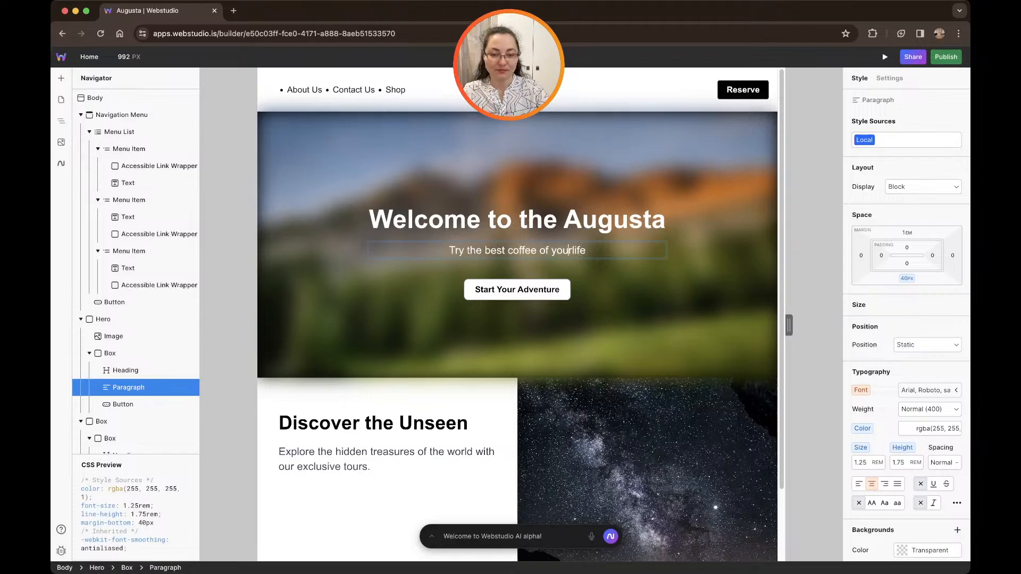
Change the hero button's label to "Check our unique blend".
left_click(516, 290)
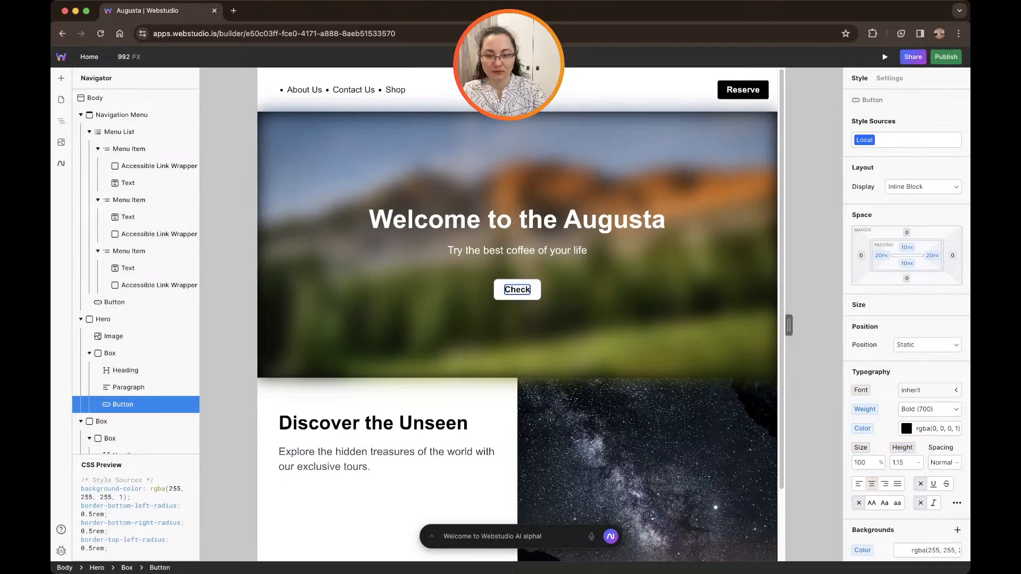
type("our")
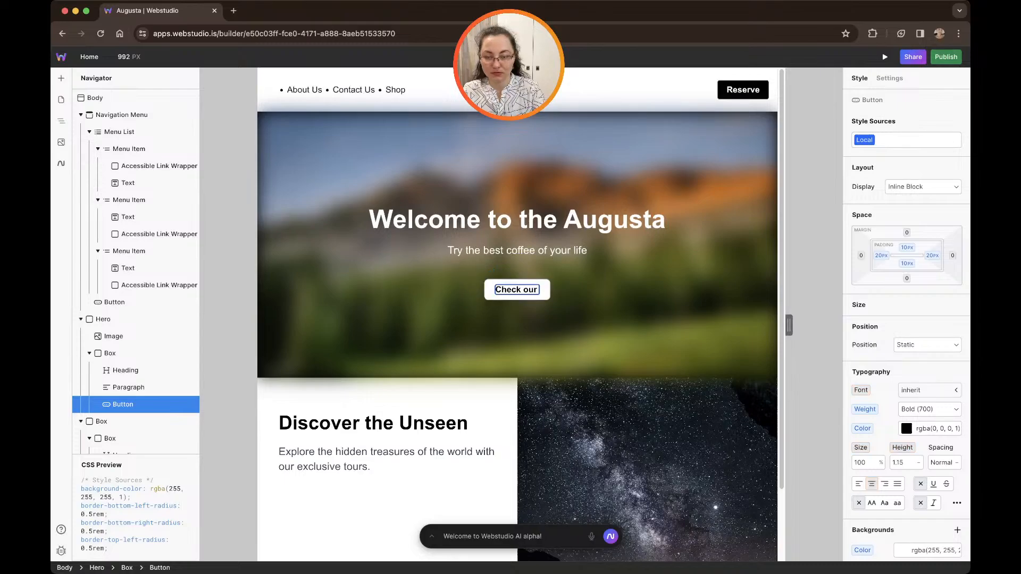
type(" uni")
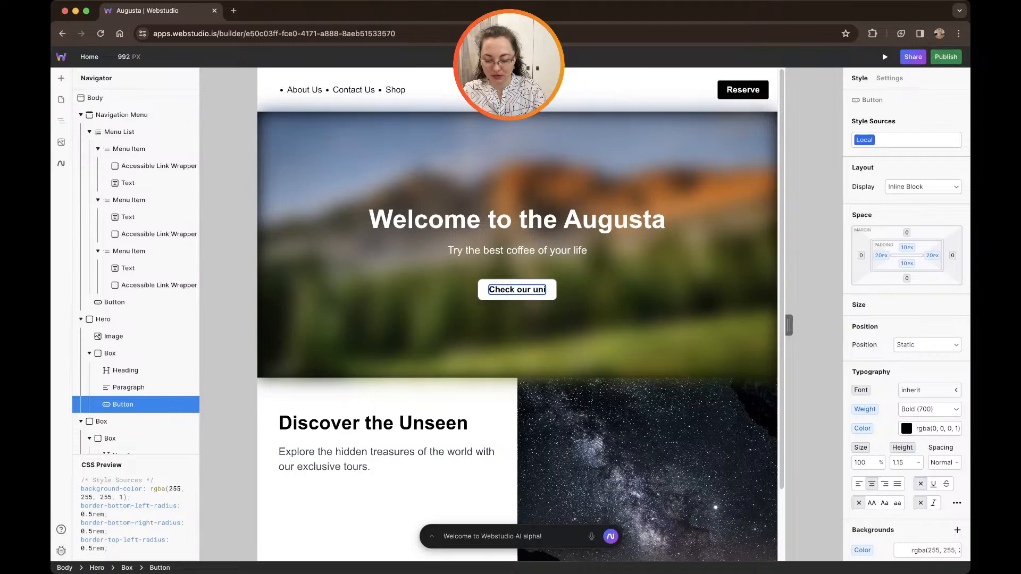
type("que blend")
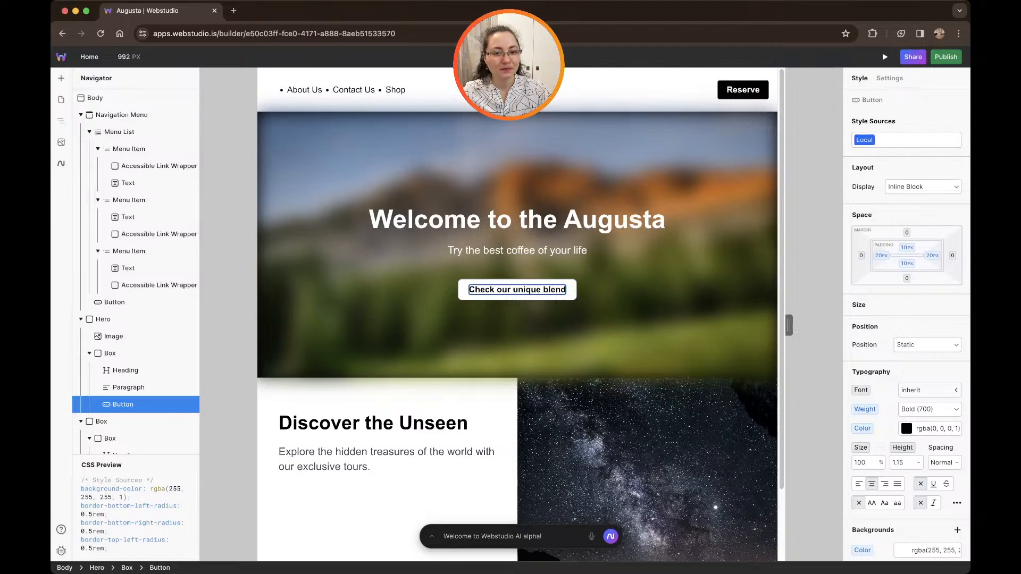
Examine the hero image's style settings, from layout through borders, box shadows and effects.
left_click(564, 334)
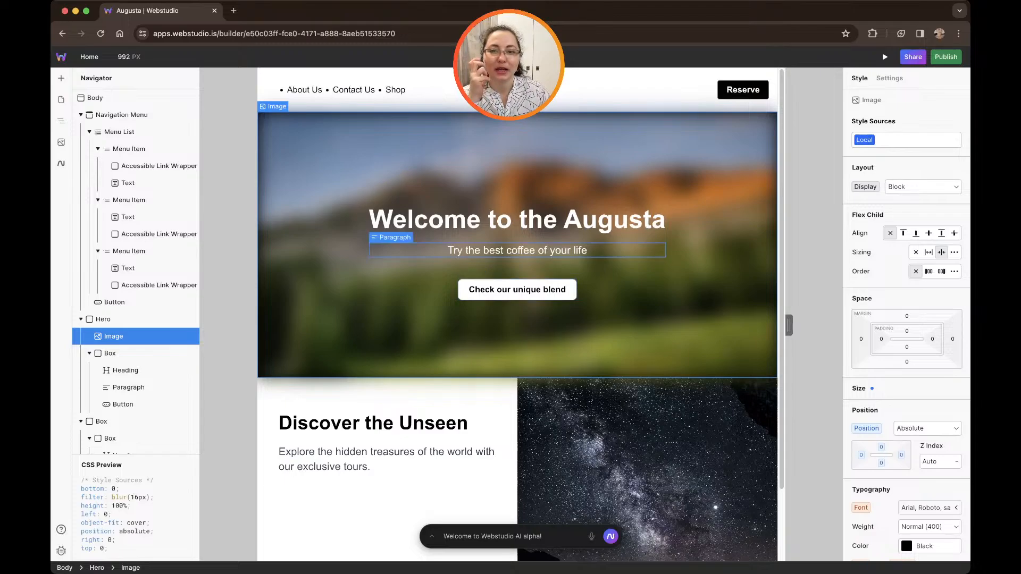
scroll(518, 314, "down", 3)
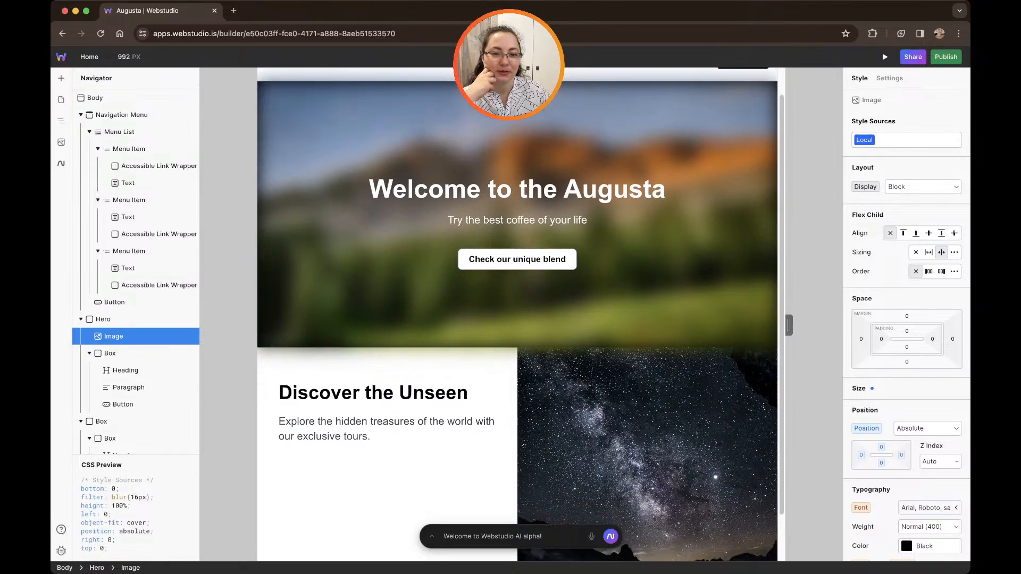
scroll(907, 319, "down", 1)
scroll(906, 359, "down", 7)
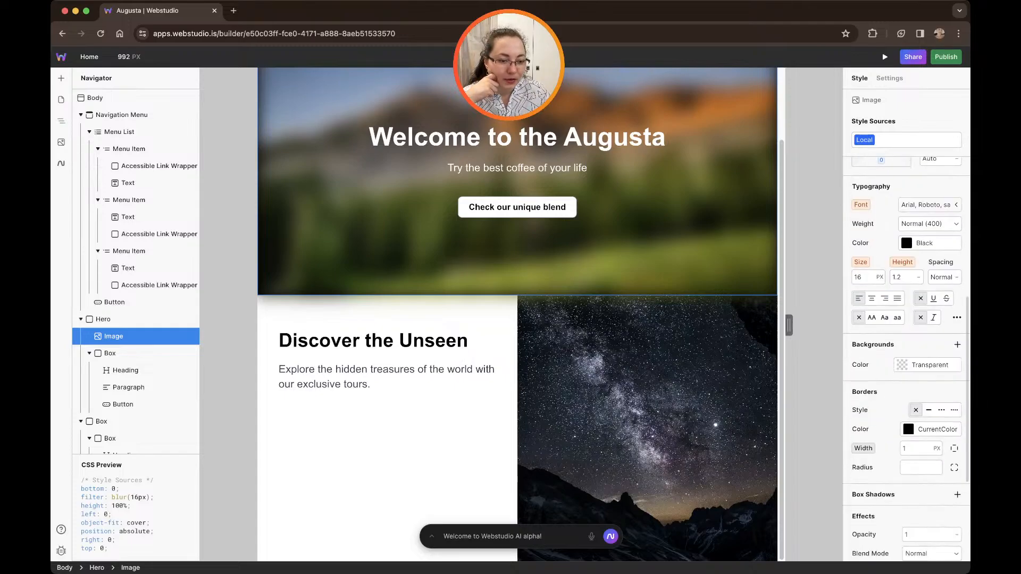
scroll(907, 359, "down", 2)
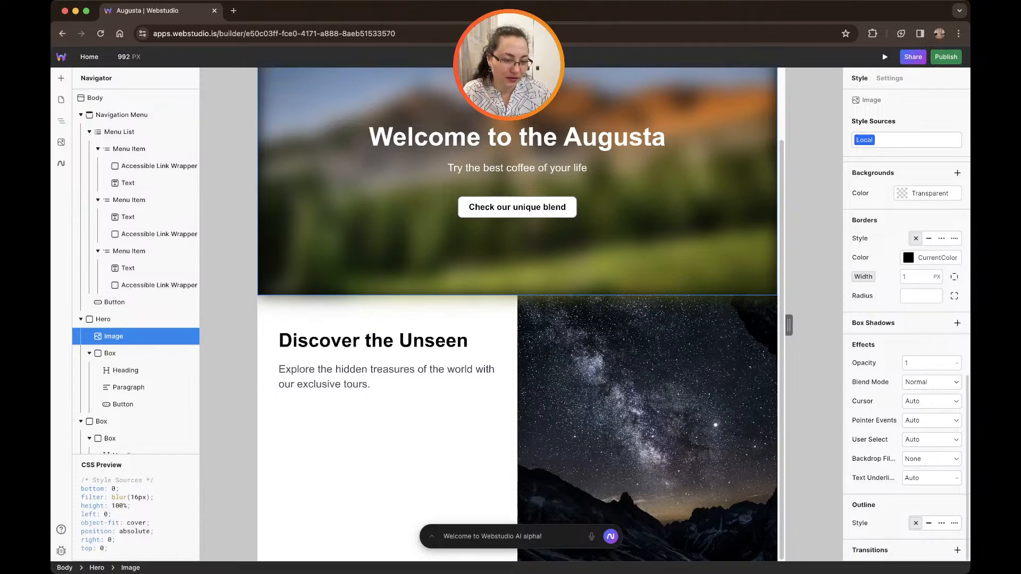
scroll(907, 351, "up", 9)
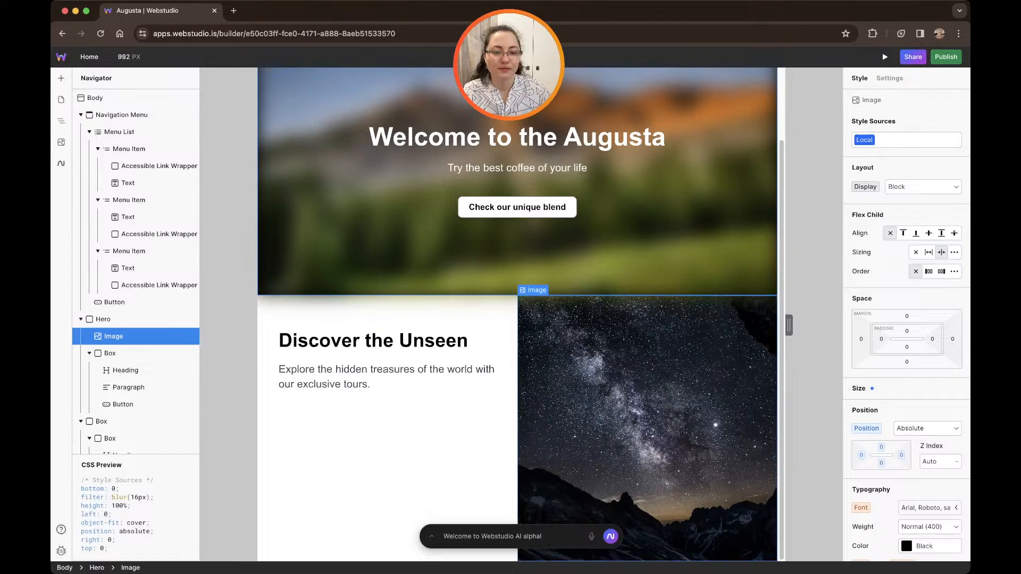
scroll(517, 314, "up", 3)
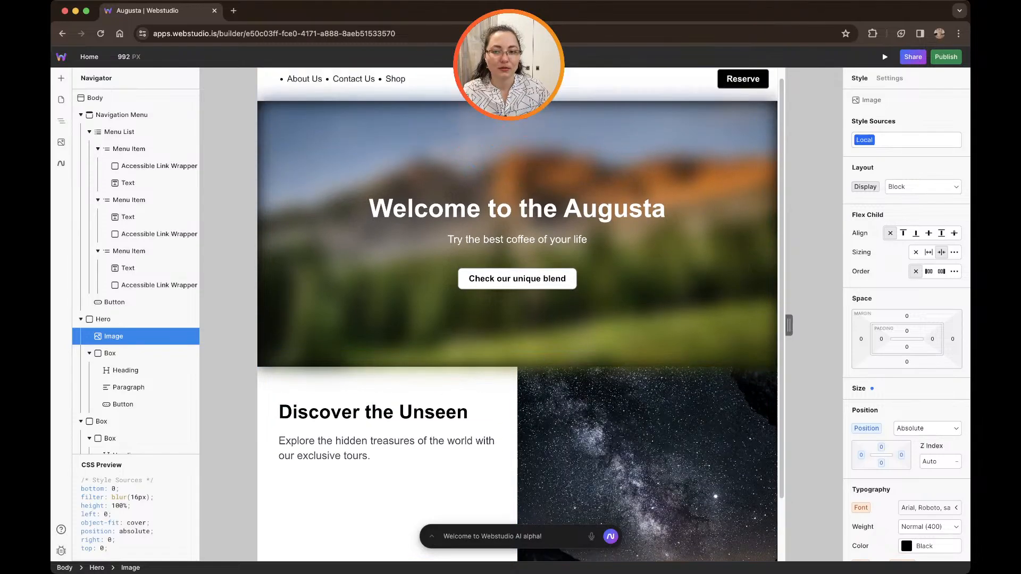
scroll(517, 313, "up", 1)
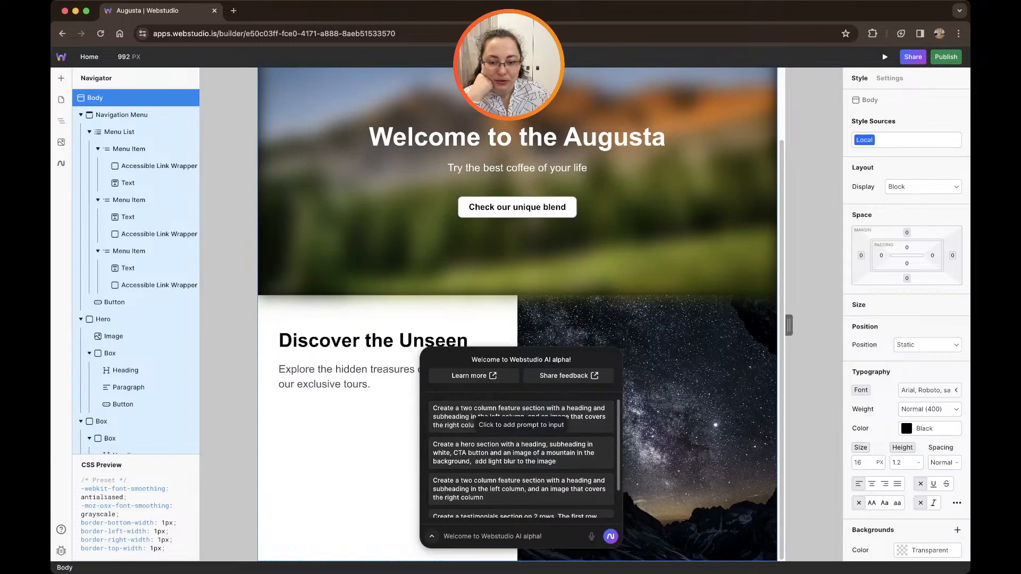
Generate a two-row testimonials section with heading, subheading and 3 cards from the suggested AI prompt, with Body as the target.
scroll(521, 457, "down", 1)
scroll(521, 457, "up", 1)
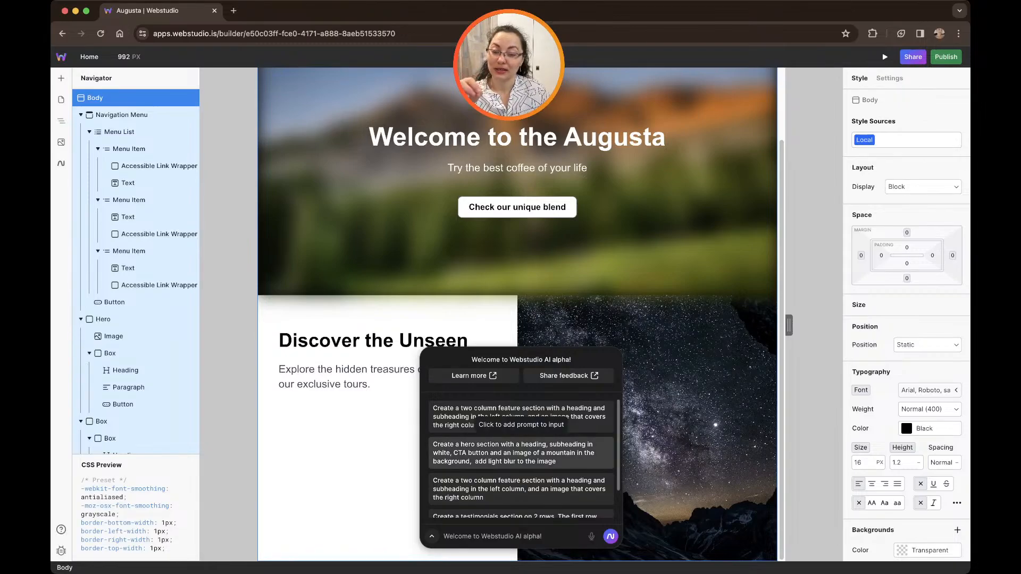
scroll(521, 458, "down", 1)
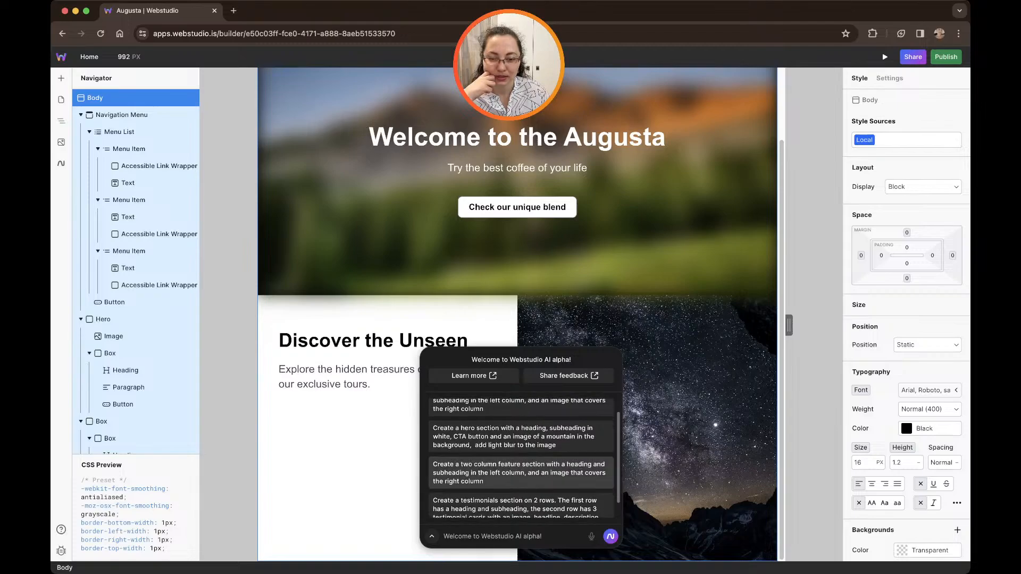
scroll(521, 457, "down", 1)
scroll(521, 458, "down", 1)
left_click(521, 495)
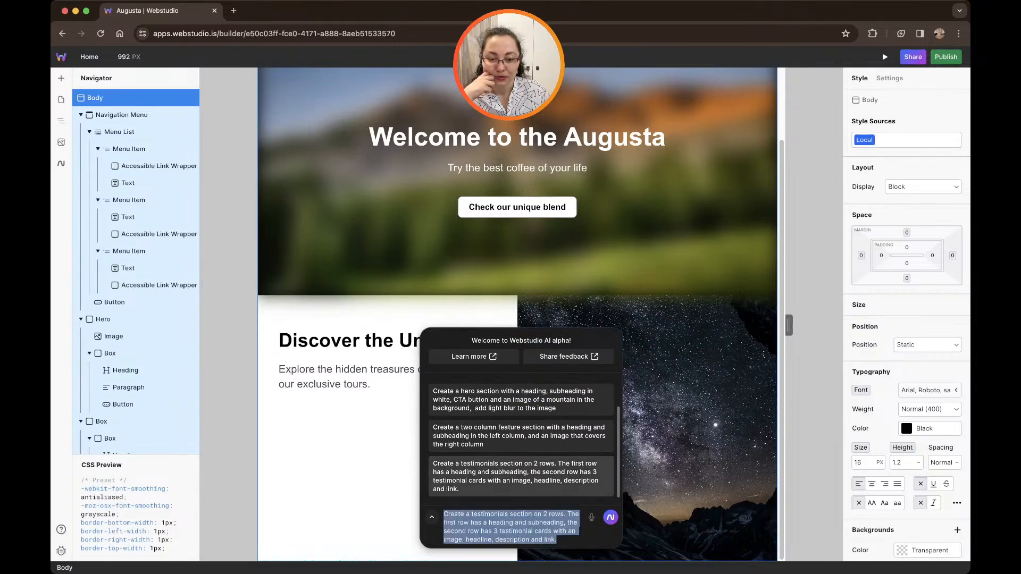
key("Return")
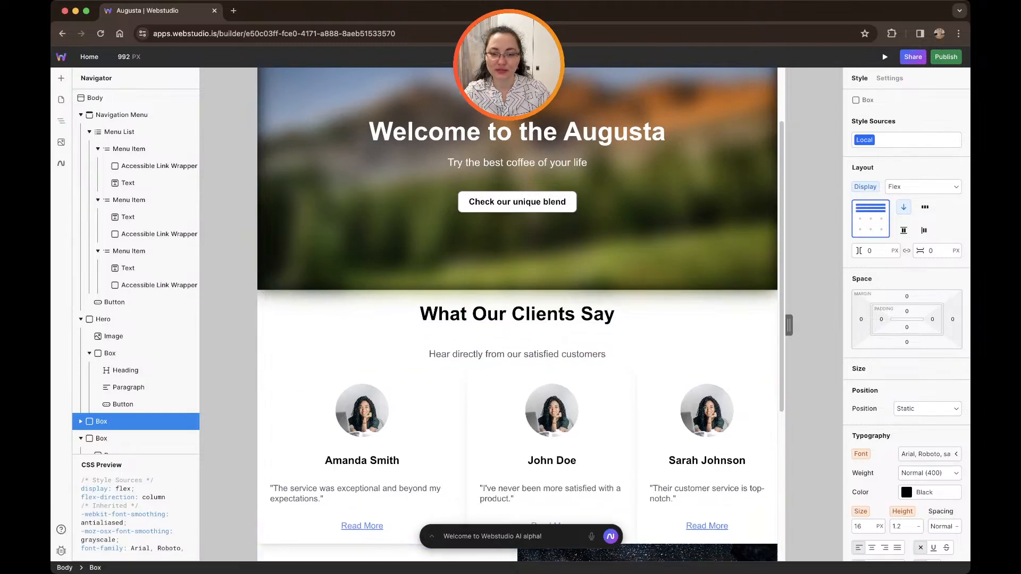
Rename the box that contains the client testimonial cards as Testimonials.
scroll(517, 319, "down", 5)
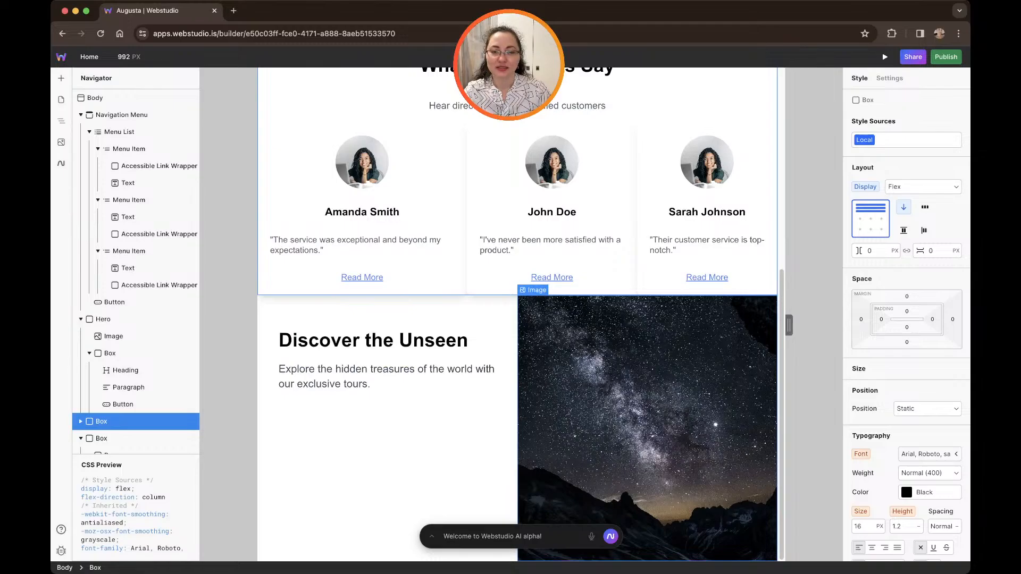
scroll(708, 351, "up", 6)
scroll(707, 351, "down", 4)
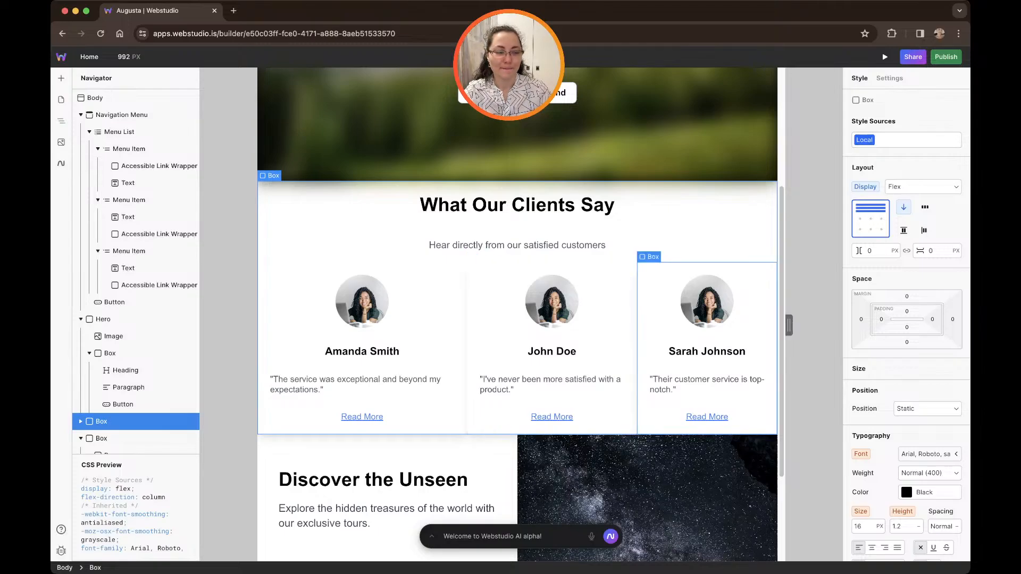
scroll(638, 319, "down", 5)
scroll(691, 240, "up", 7)
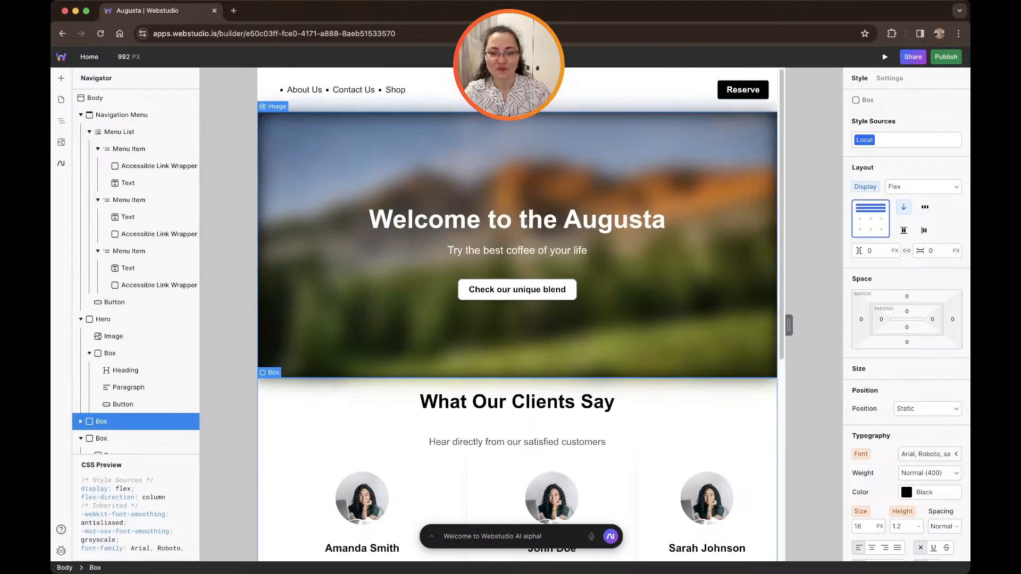
scroll(135, 437, "down", 1)
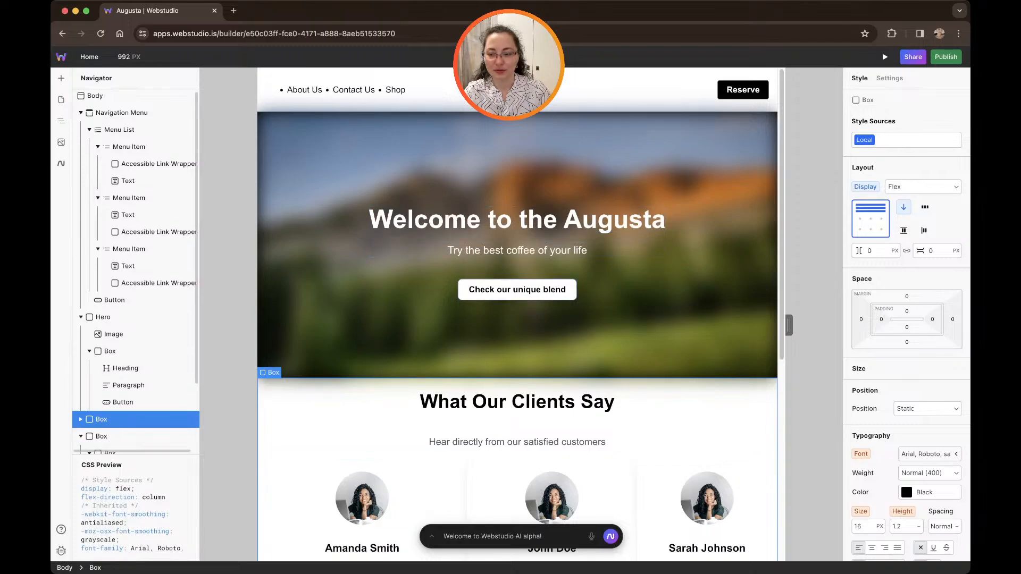
double_click(102, 419)
type("Tes")
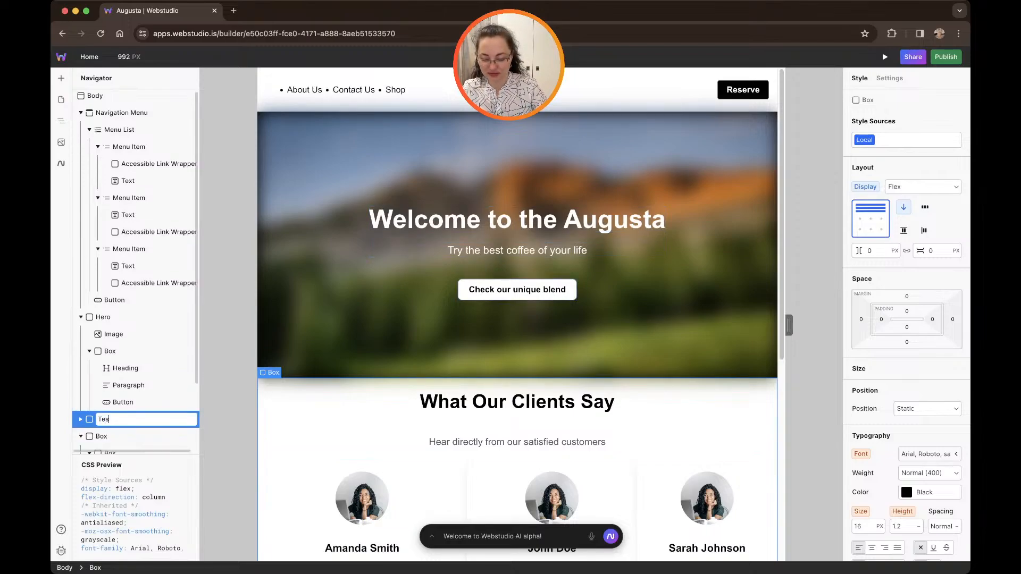
type("timonials")
key("Return")
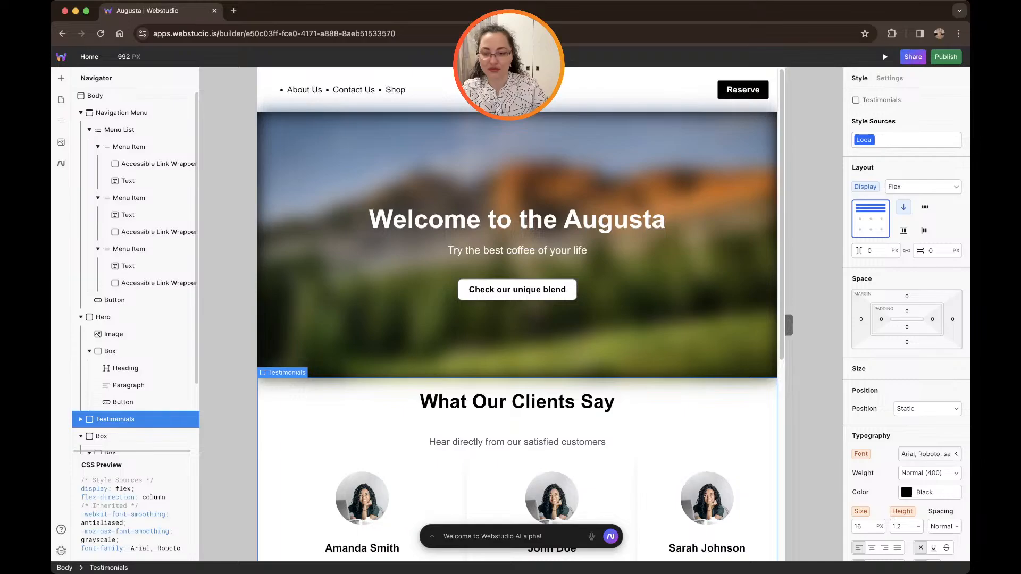
mouse_move(115, 420)
left_mouse_down()
mouse_move(112, 435)
mouse_move(122, 418)
left_mouse_up()
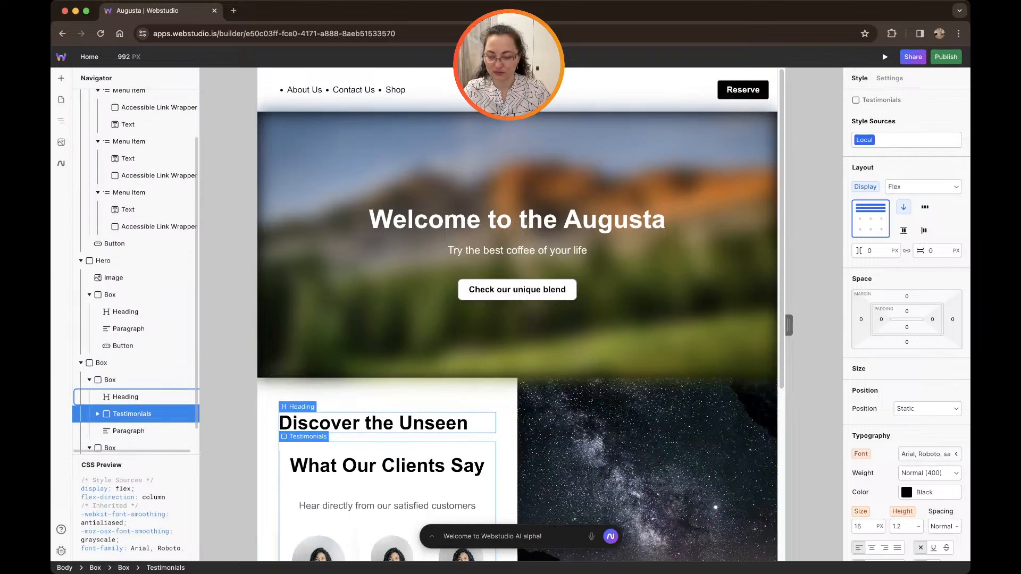
key("super+z")
left_click(115, 364)
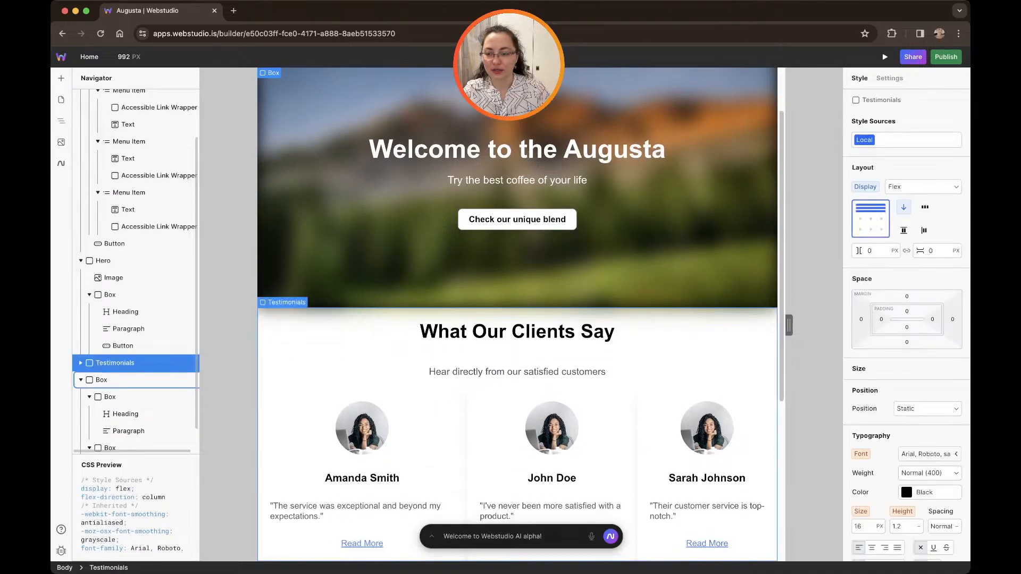
Move the "Discover the Unseen" feature box between Hero and Testimonials, at the same level of the page structure.
left_click(80, 379)
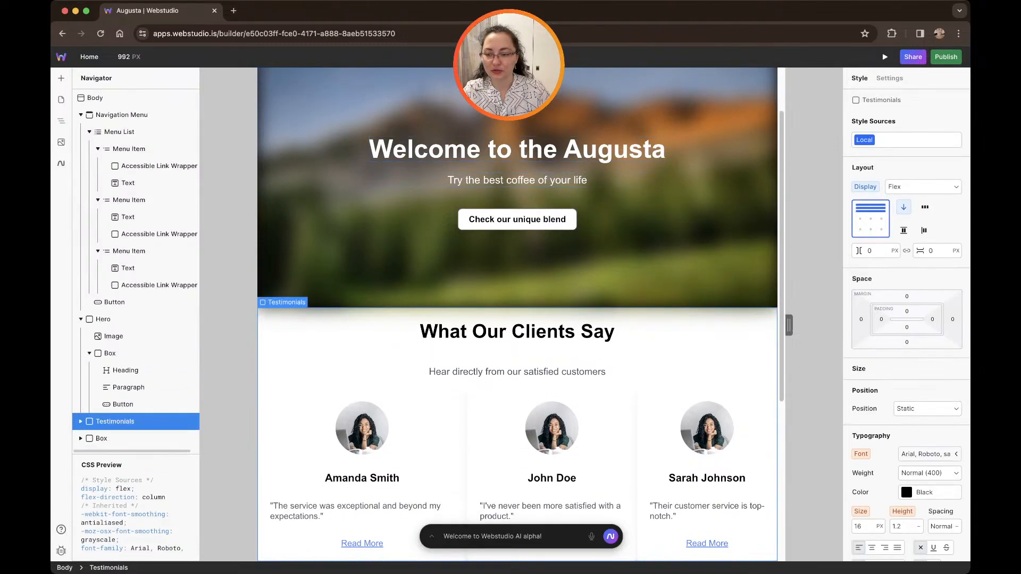
left_click(102, 439)
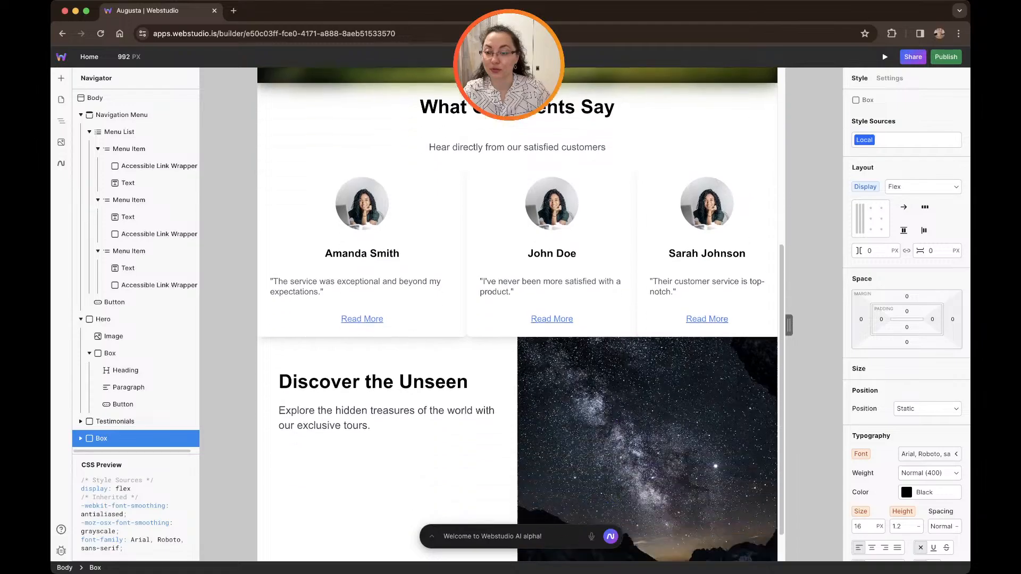
left_click_drag(102, 438, 107, 409)
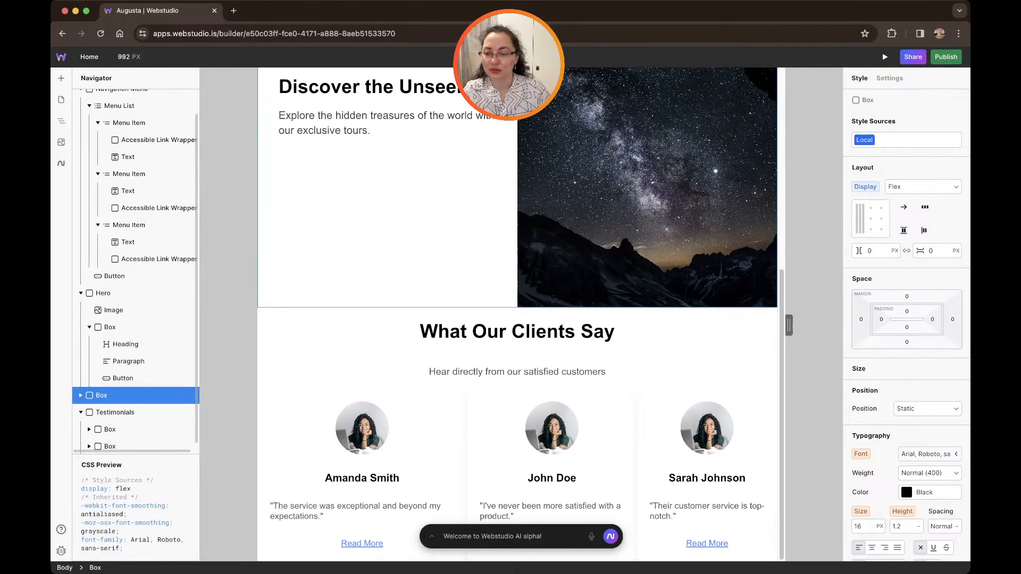
Rename the "Discover the Unseen" feature box as Column and collapse the Testimonials section in the page structure.
double_click(101, 396)
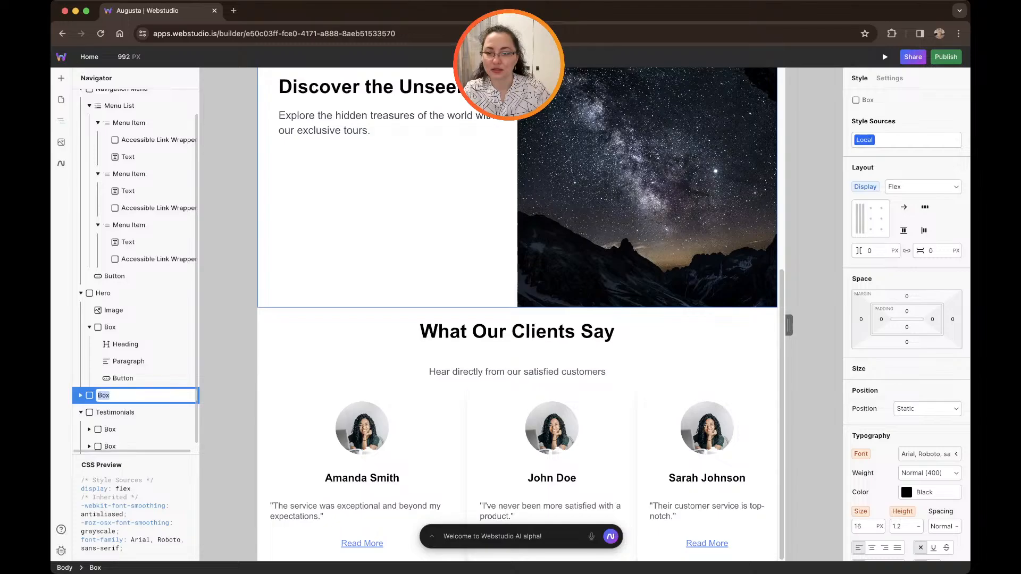
type("Co")
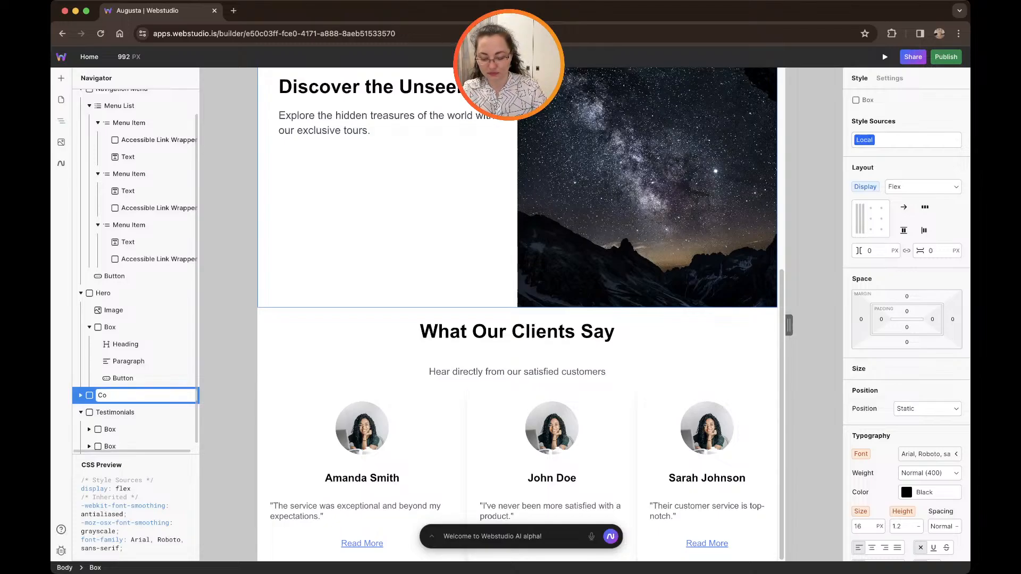
type("lumnd")
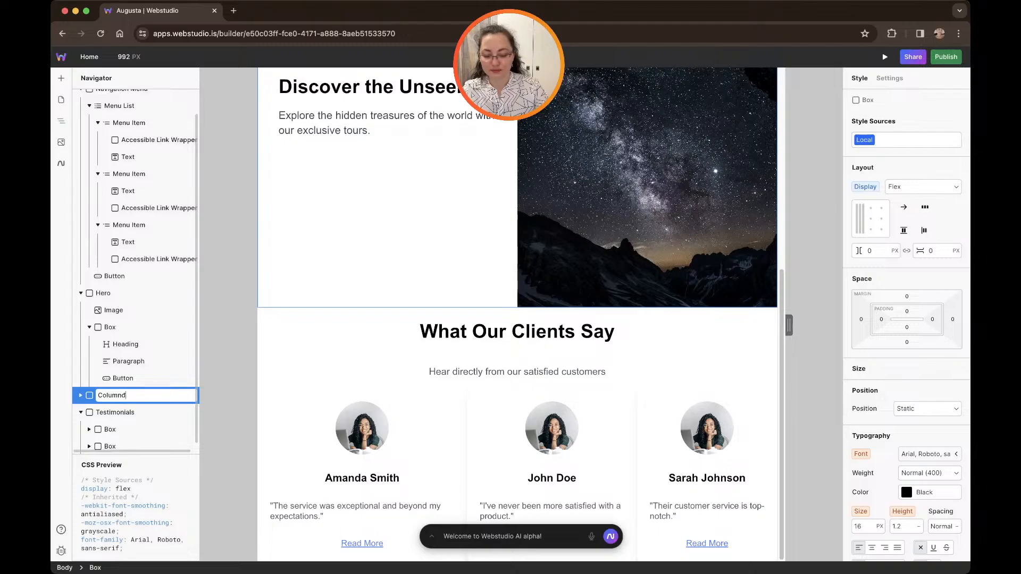
key("BackSpace")
key("Return")
scroll(136, 319, "down", 1)
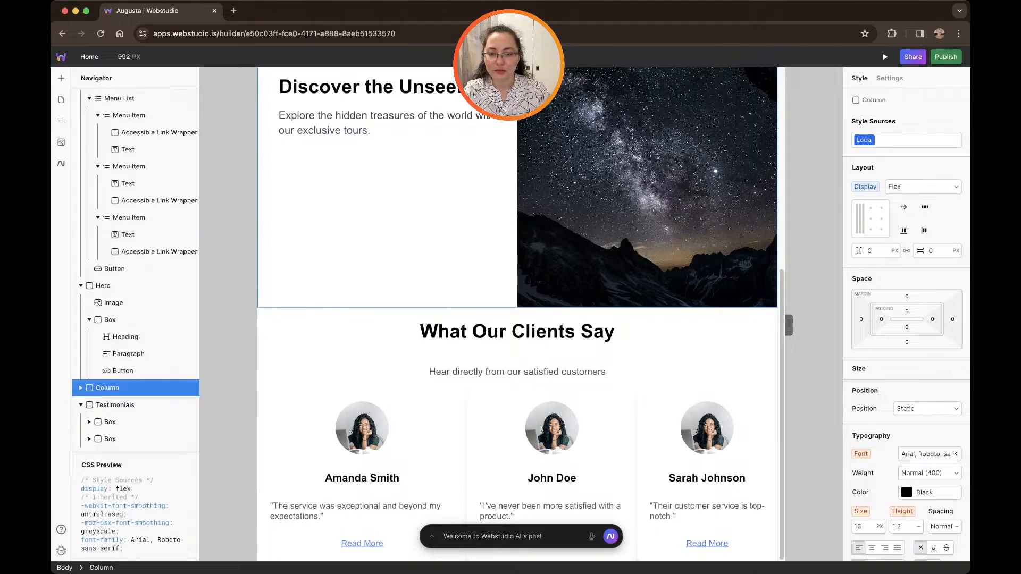
left_click(81, 405)
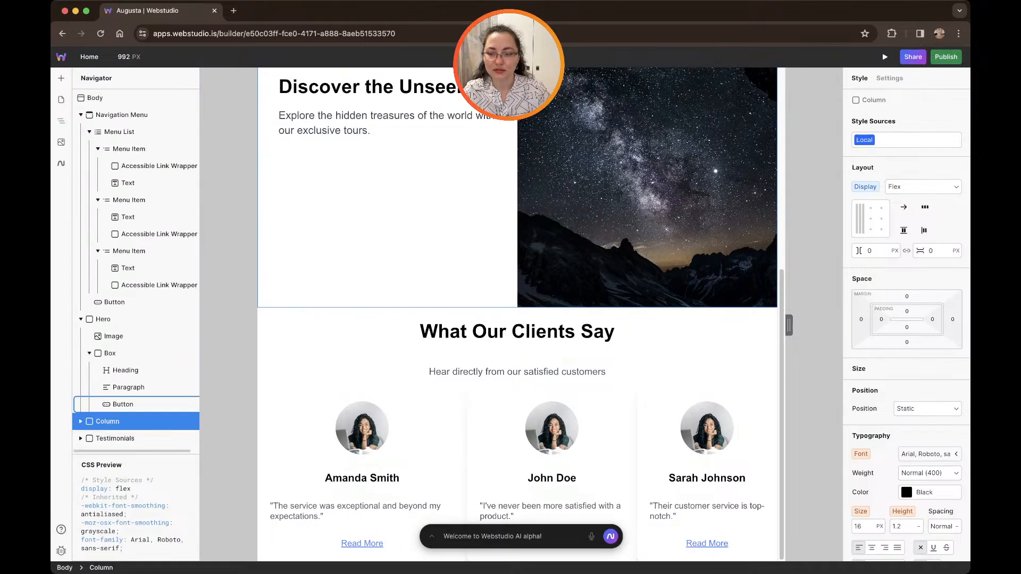
Try to generate a slider with the AI prompt "Add a slider with coffee 4 images", using Body as the target.
scroll(404, 351, "up", 6)
scroll(552, 474, "down", 5)
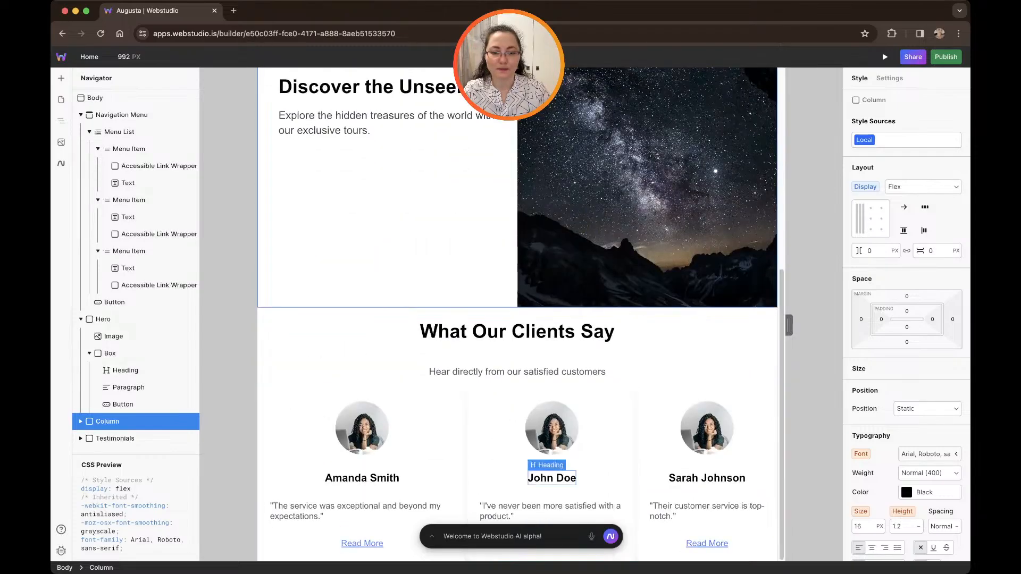
type("Add a")
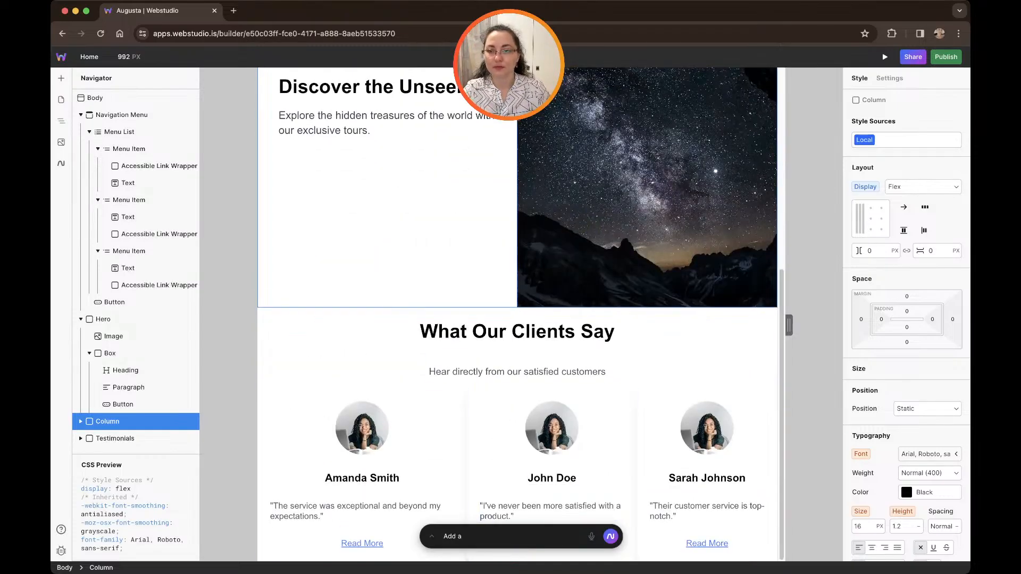
scroll(517, 314, "up", 1)
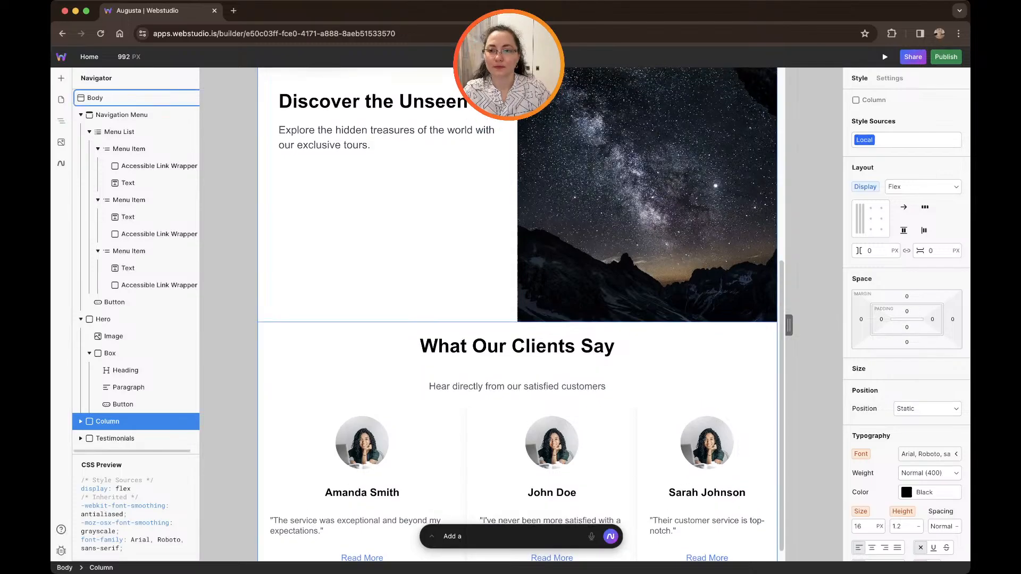
left_click(95, 98)
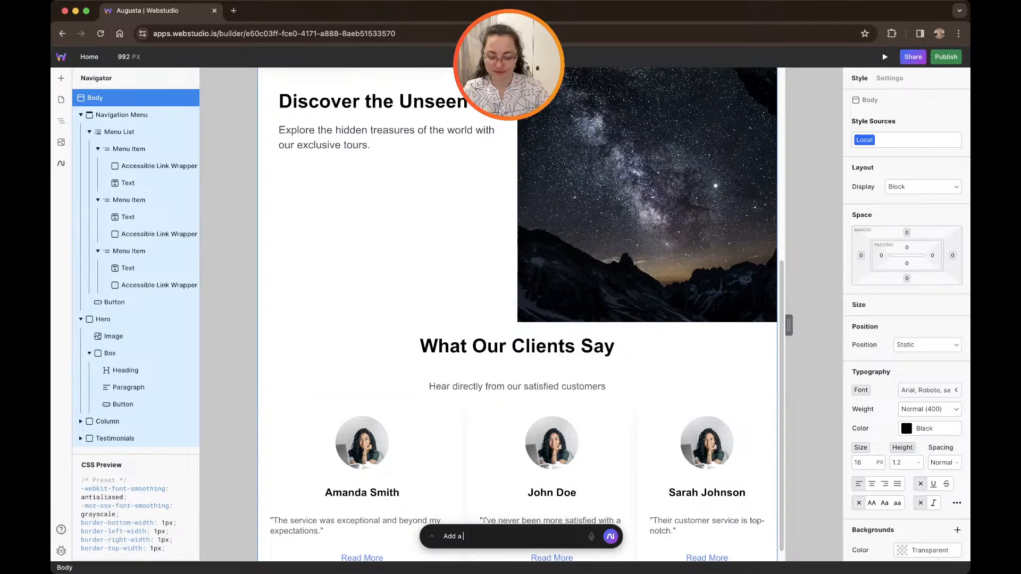
type("slider ")
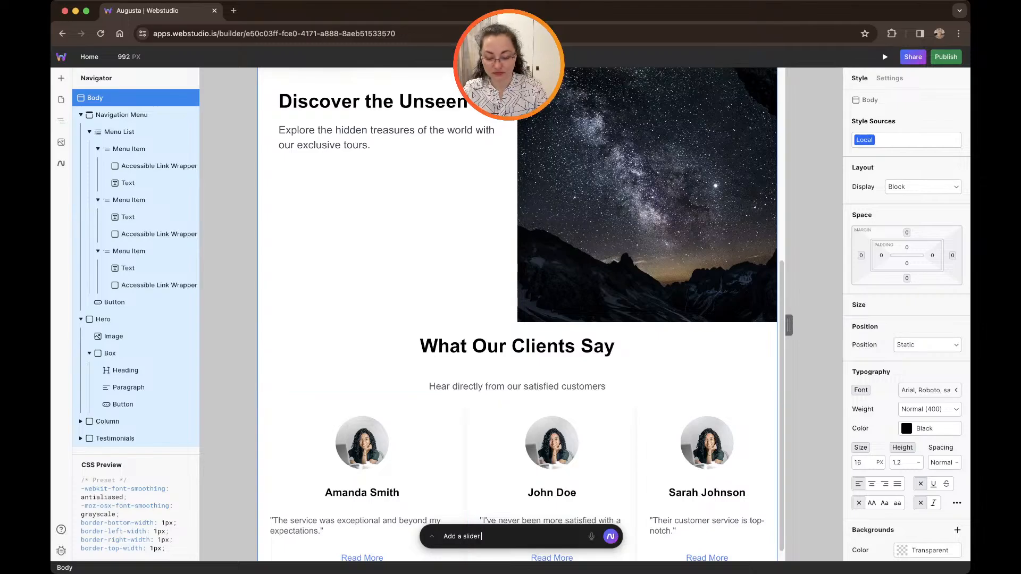
type("with coffee ima")
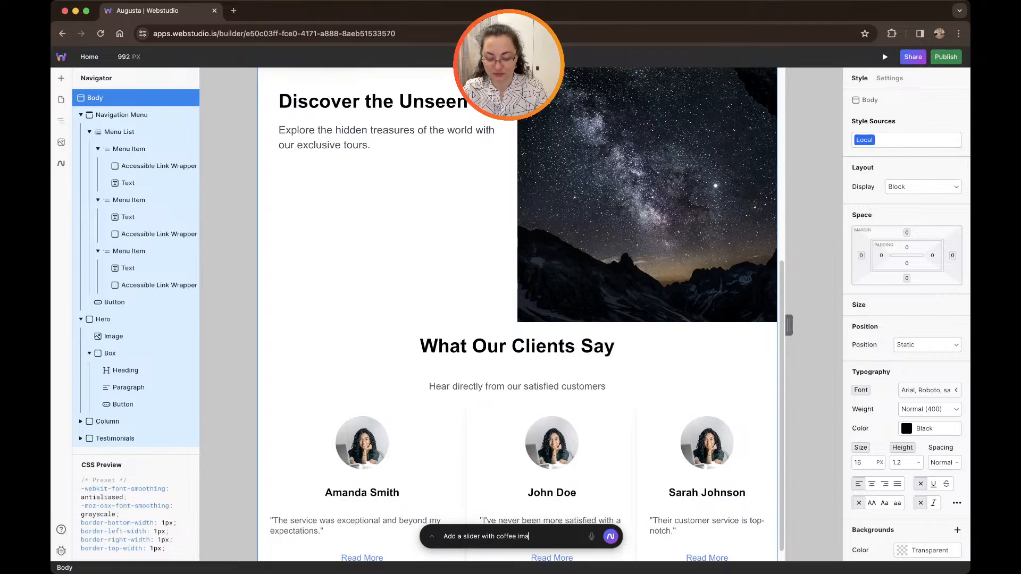
type("ges")
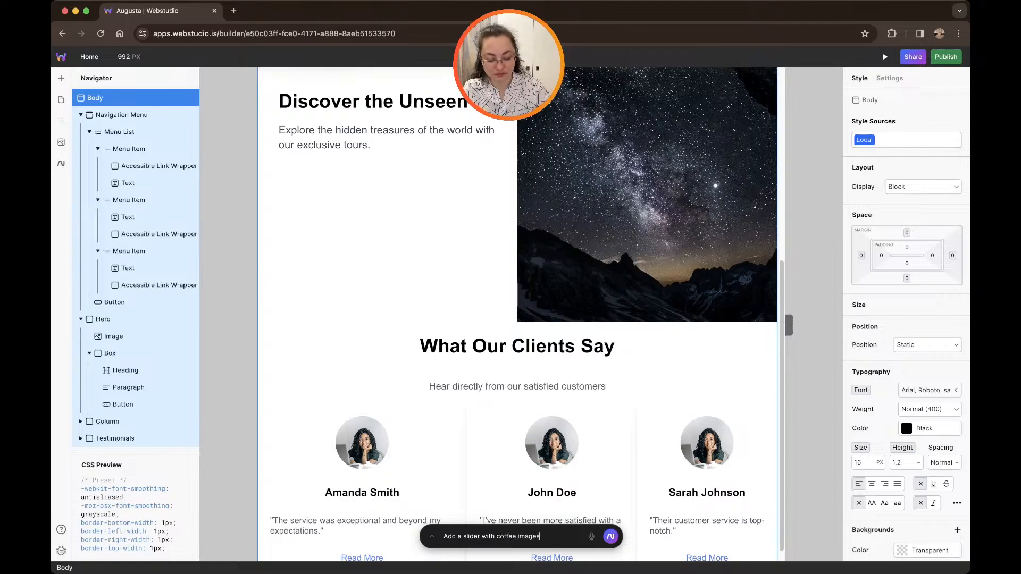
type(" 4")
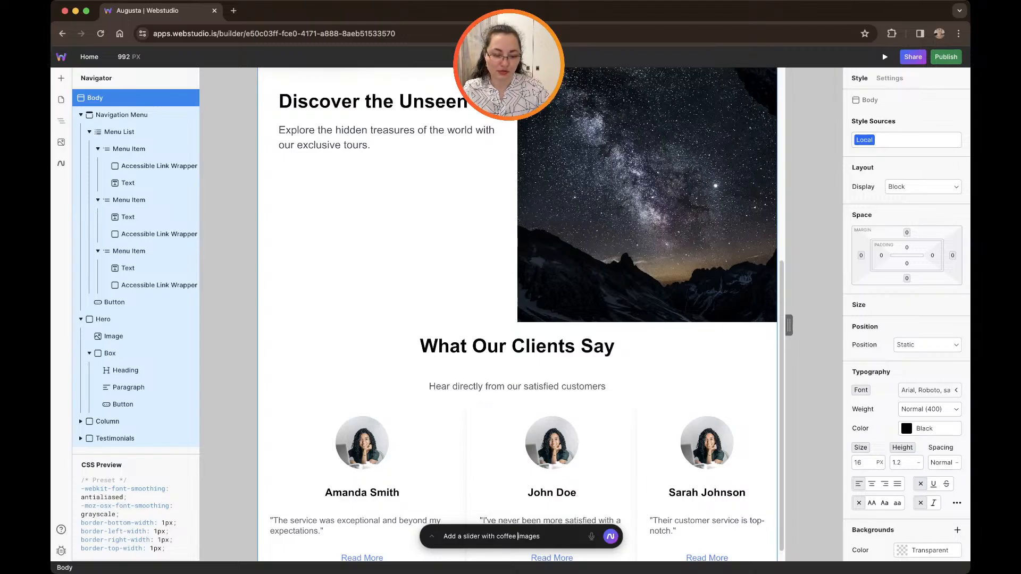
type("4")
key("Return")
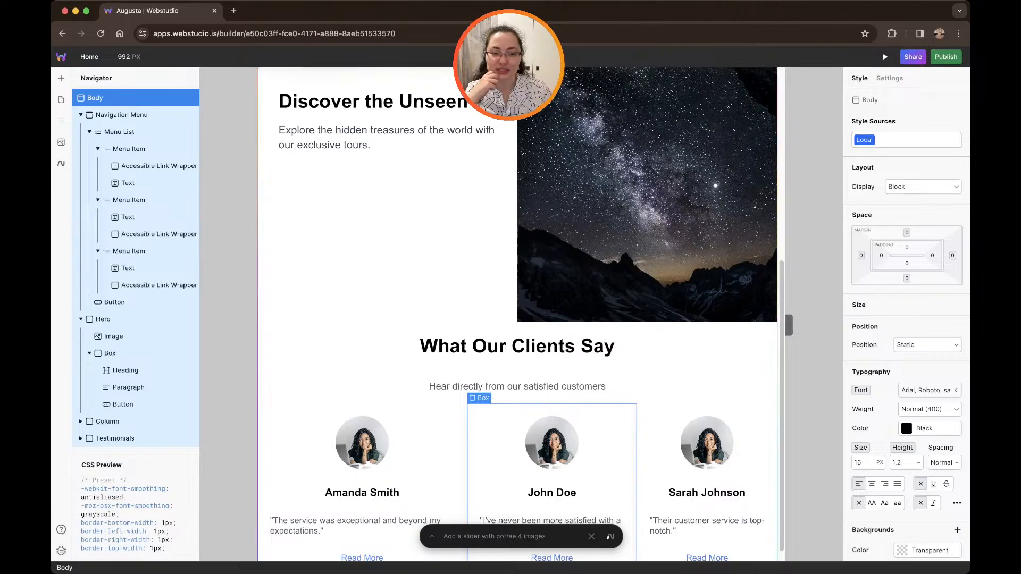
scroll(552, 393, "down", 1)
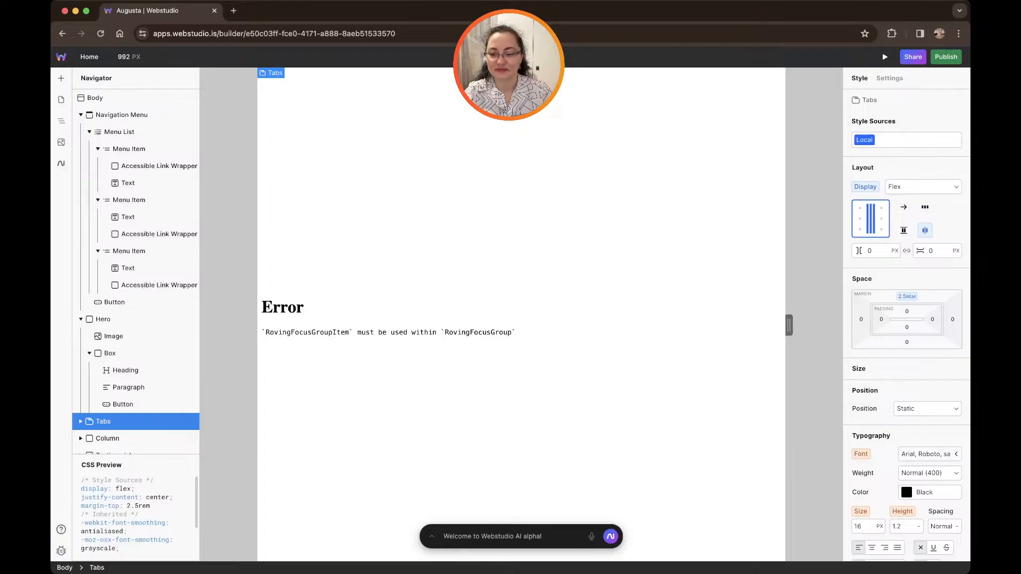
Open and close the GitHub bug report page and undo the AI-generated Tabs component.
left_click(61, 551)
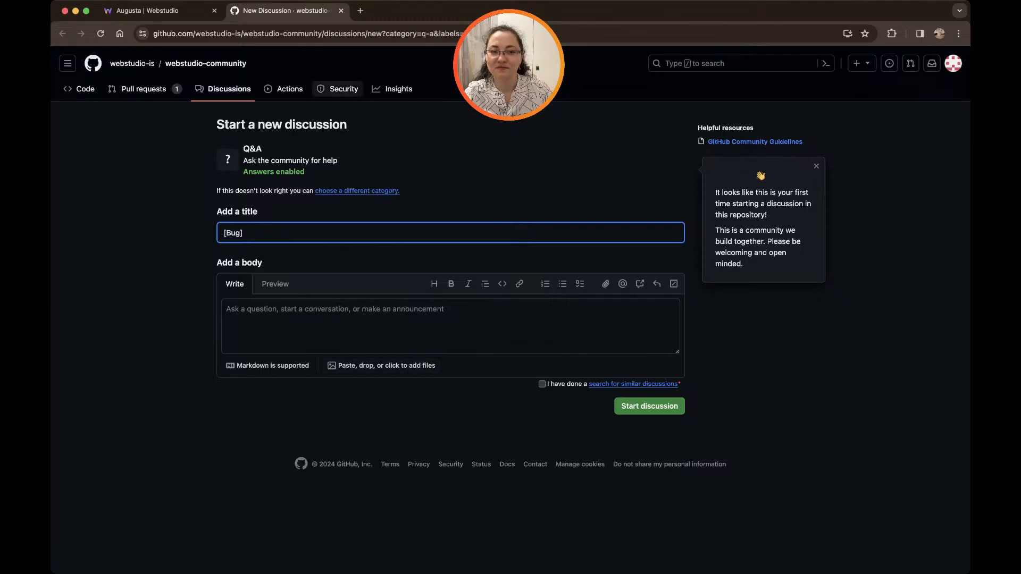
left_click(341, 11)
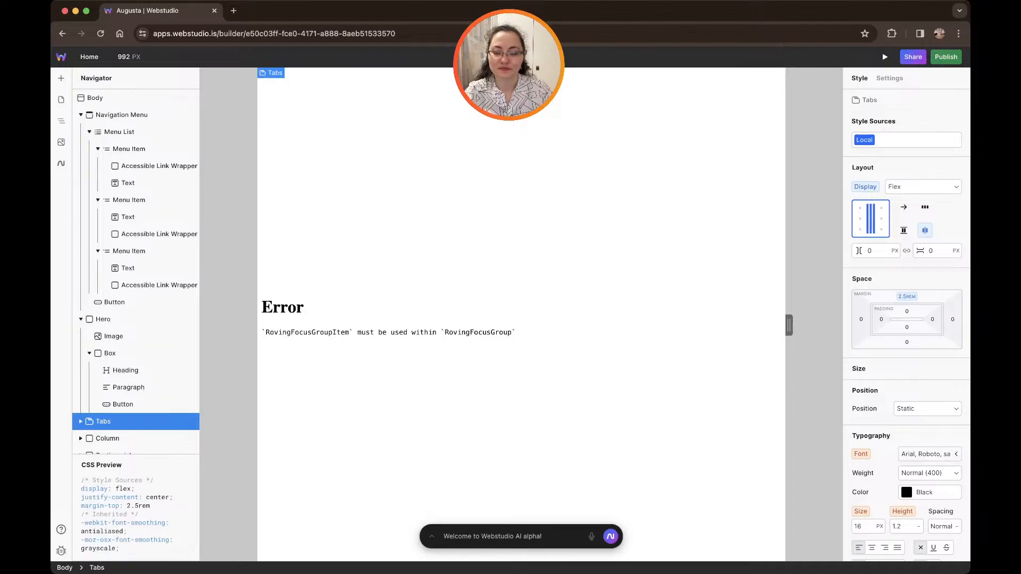
key("super+z")
scroll(521, 314, "down", 6)
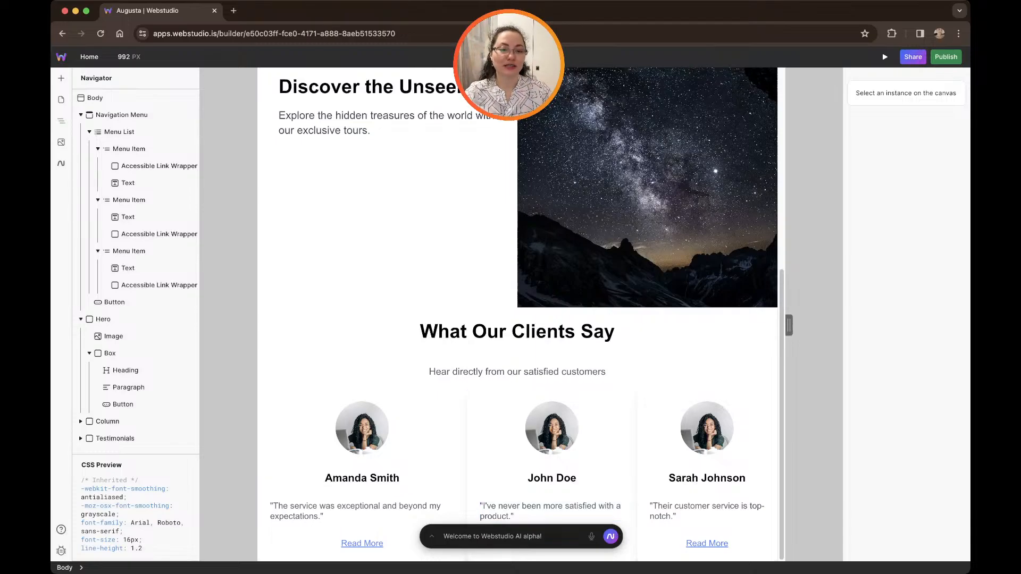
Review the page from the hero section down to the testimonials and inspect the first testimonial card's image.
scroll(516, 290, "up", 6)
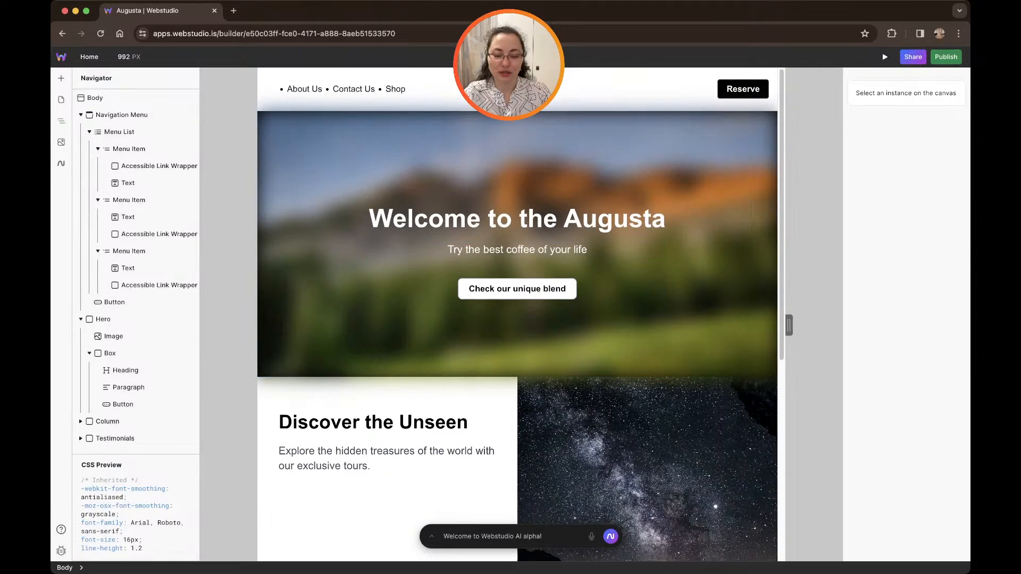
scroll(362, 425, "down", 6)
left_click(362, 428)
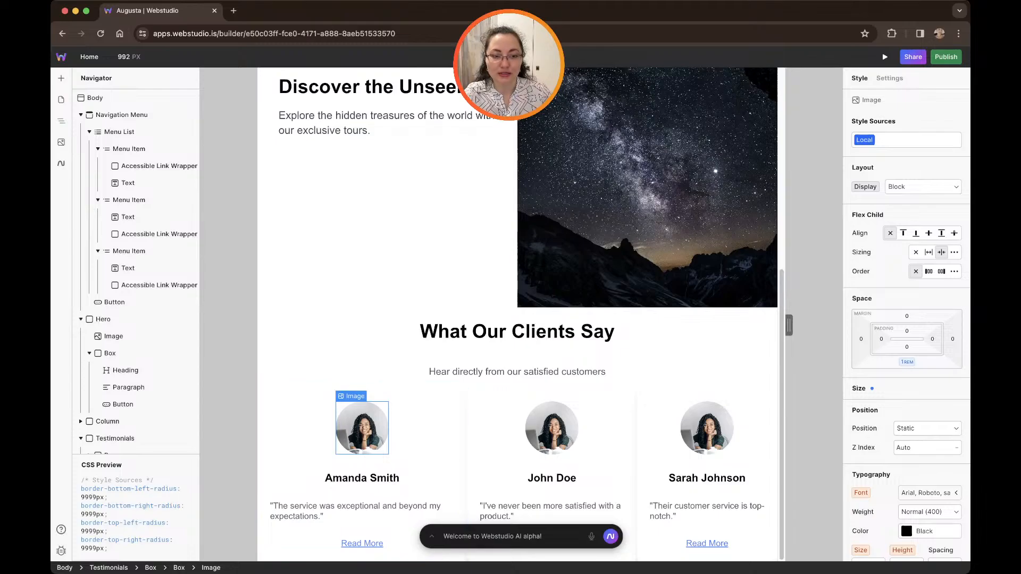
scroll(907, 372, "down", 5)
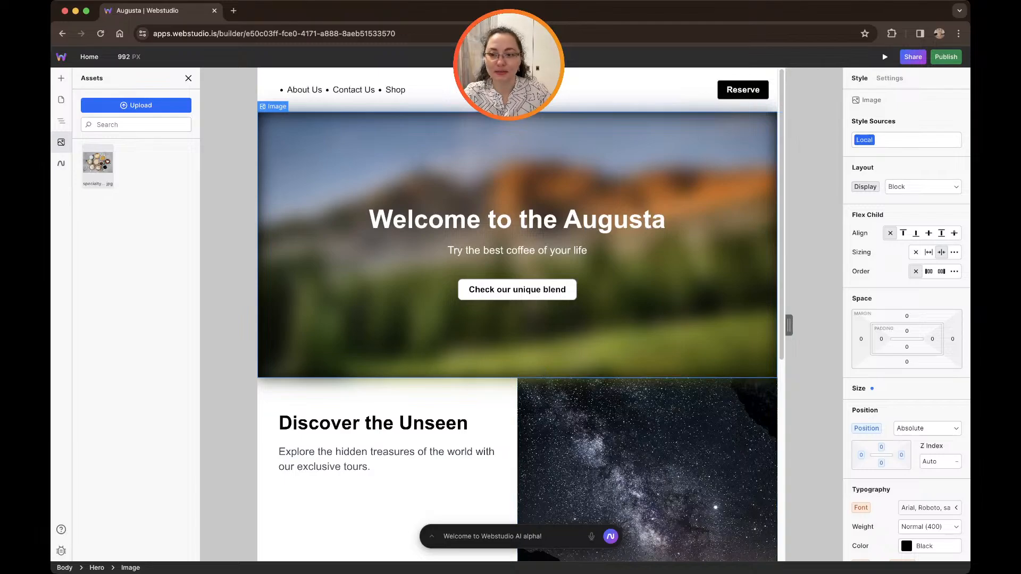
View the asset details of the uploaded specialty coffee image, close them and return to the page structure.
left_click(97, 164)
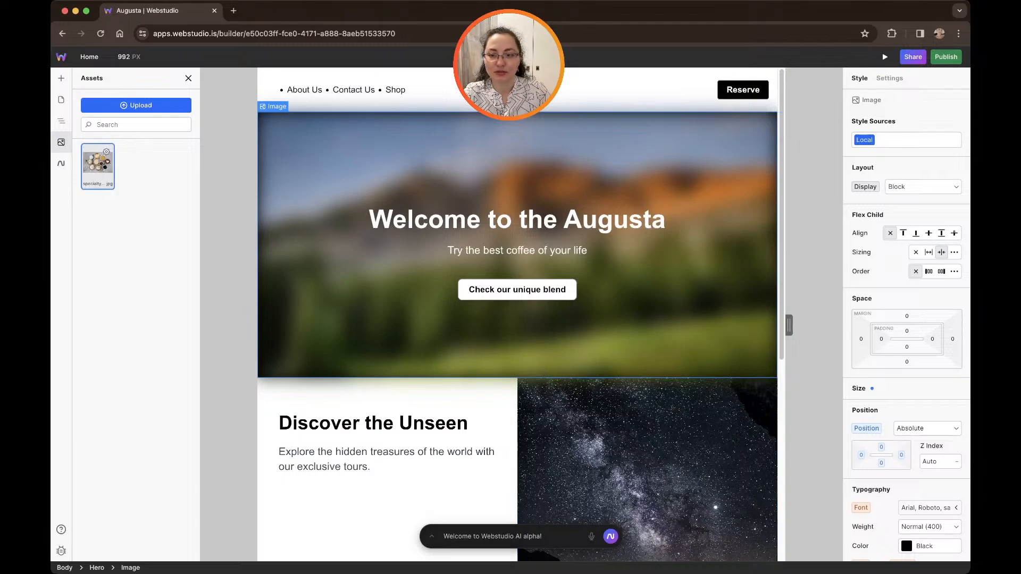
left_click(106, 151)
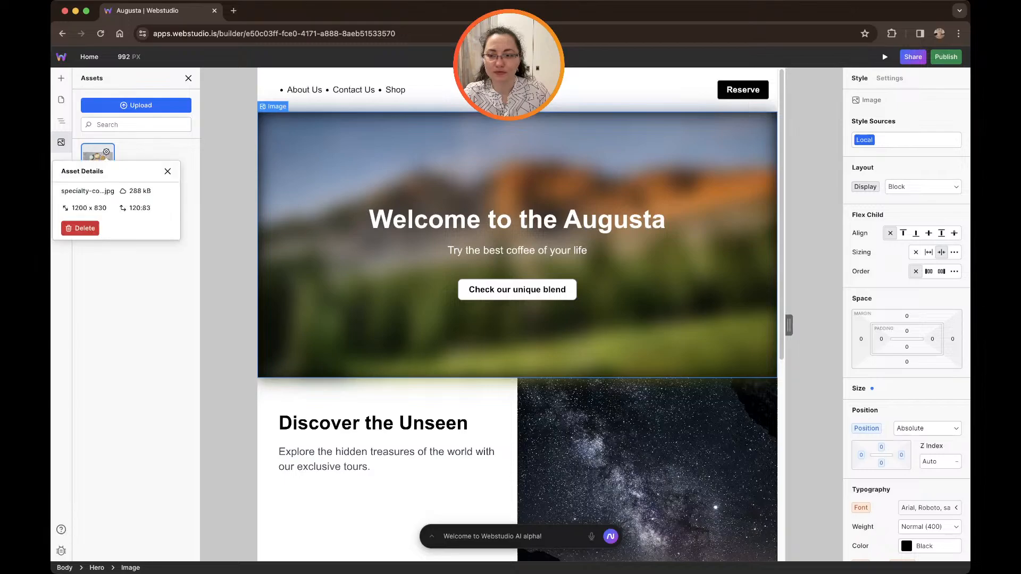
left_click(167, 171)
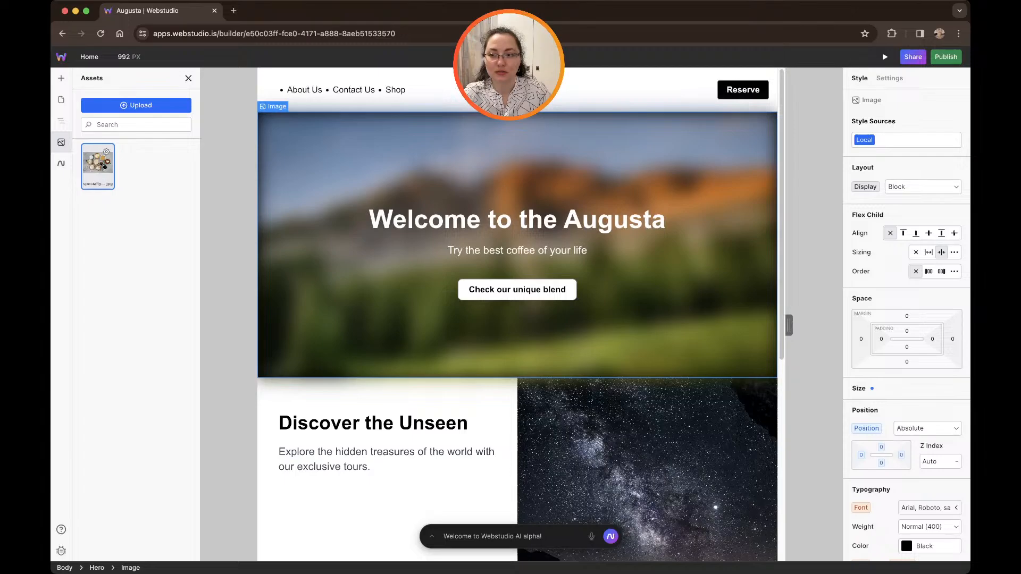
left_click(61, 121)
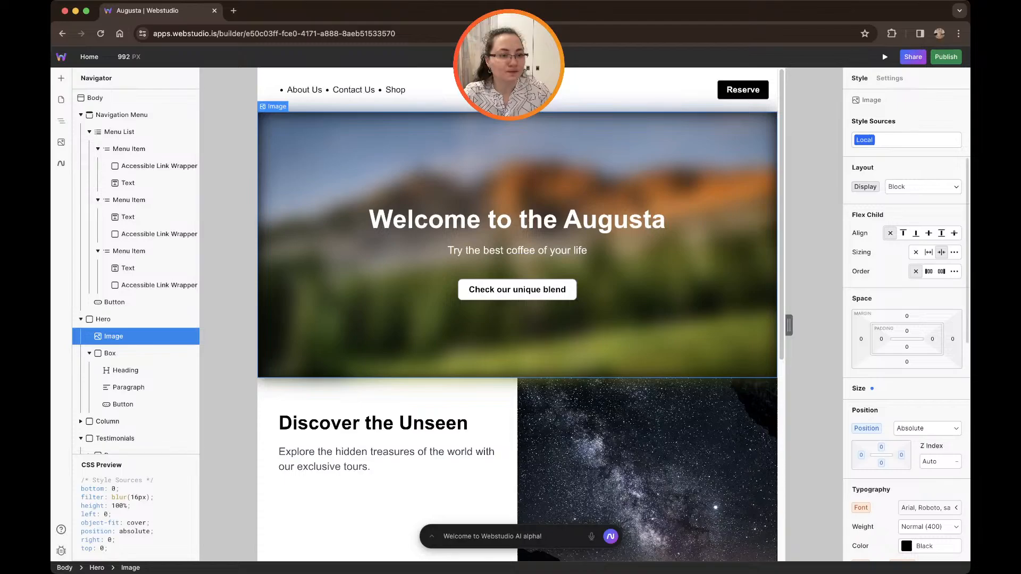
Look through the hero background image's position, typography, background, border and effects settings.
scroll(907, 361, "down", 5)
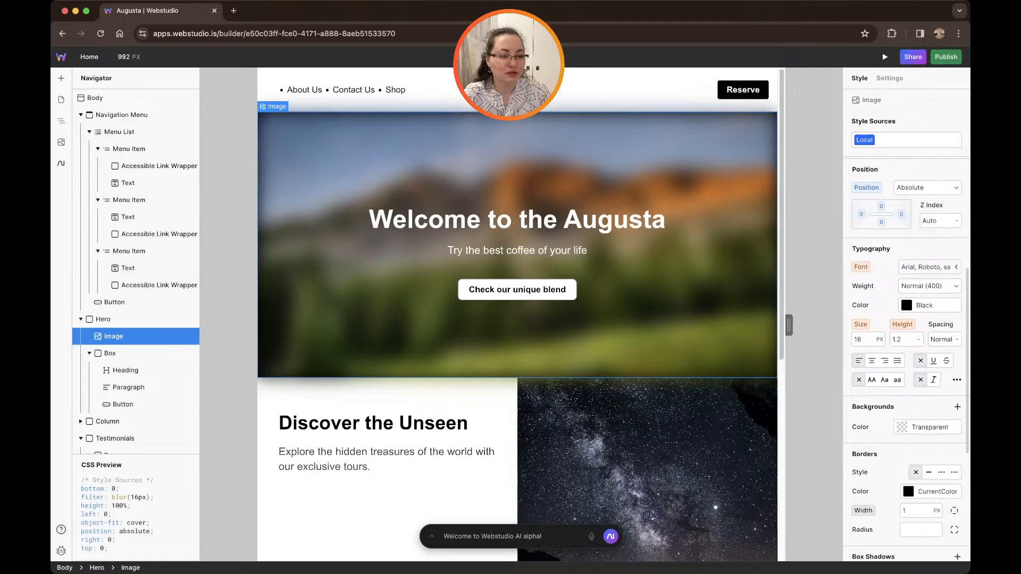
scroll(906, 361, "up", 3)
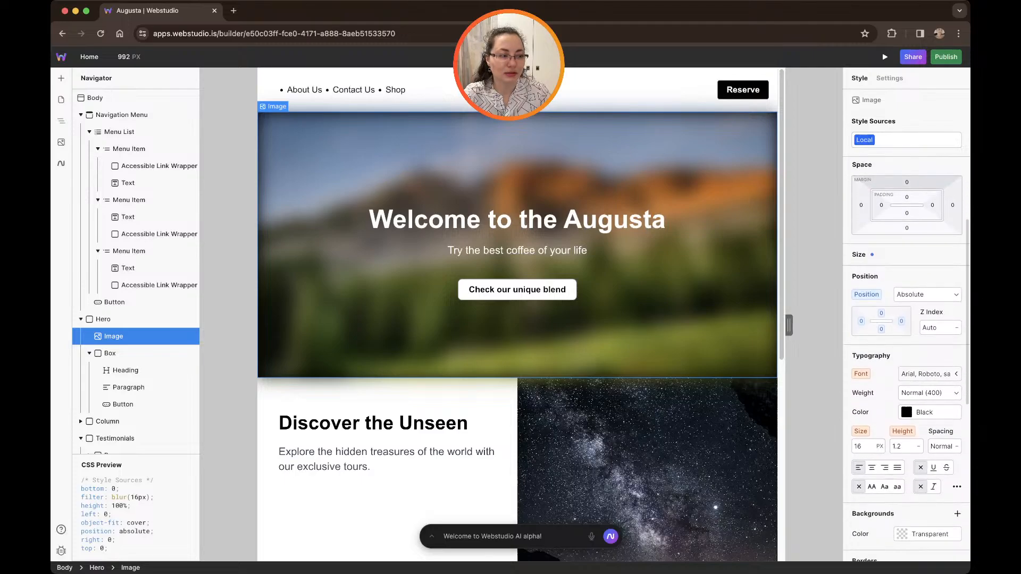
scroll(906, 360, "down", 6)
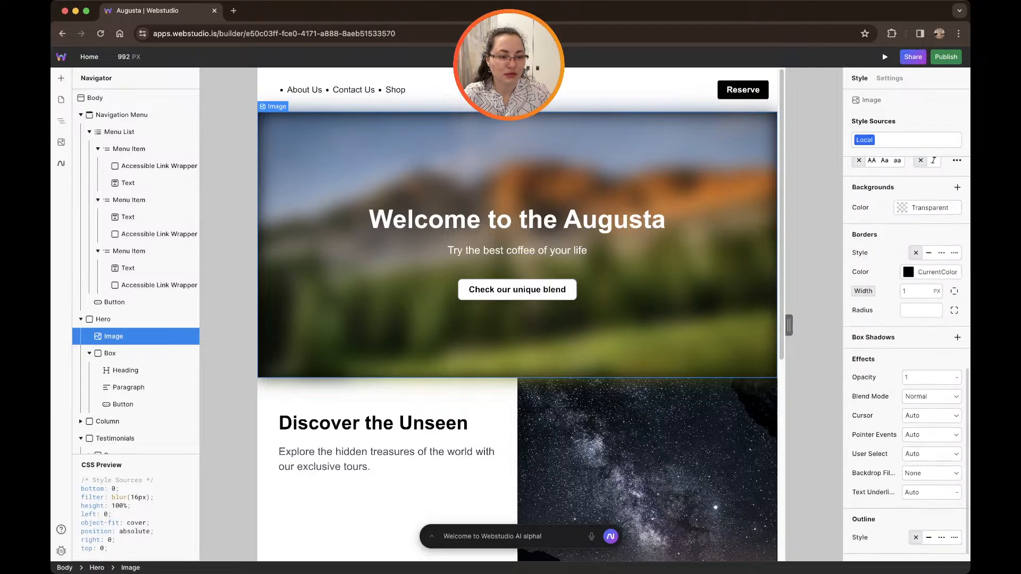
scroll(906, 361, "up", 8)
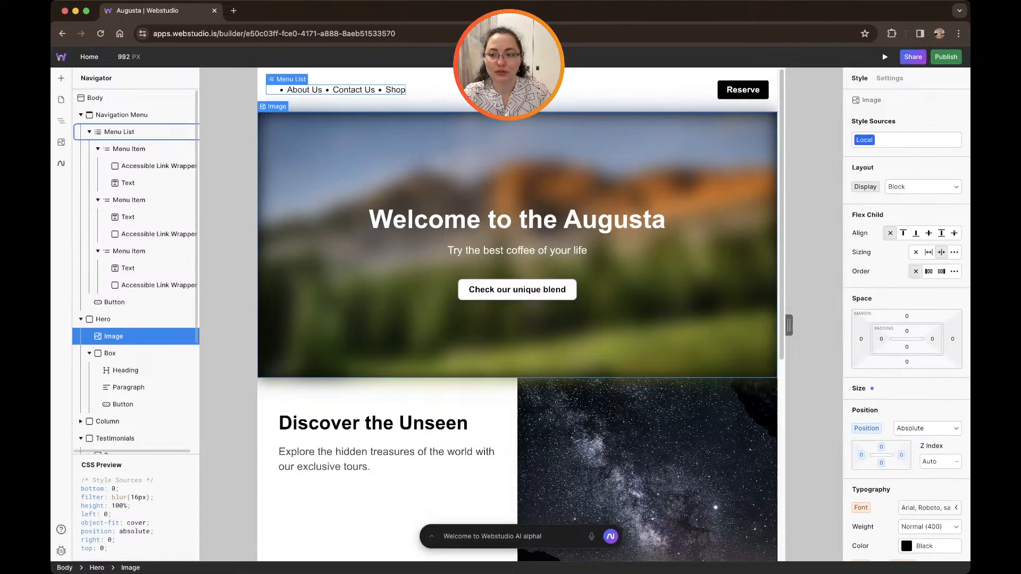
Add a new Image component inside Hero above the existing background image and compare the settings of the two images.
left_click(61, 78)
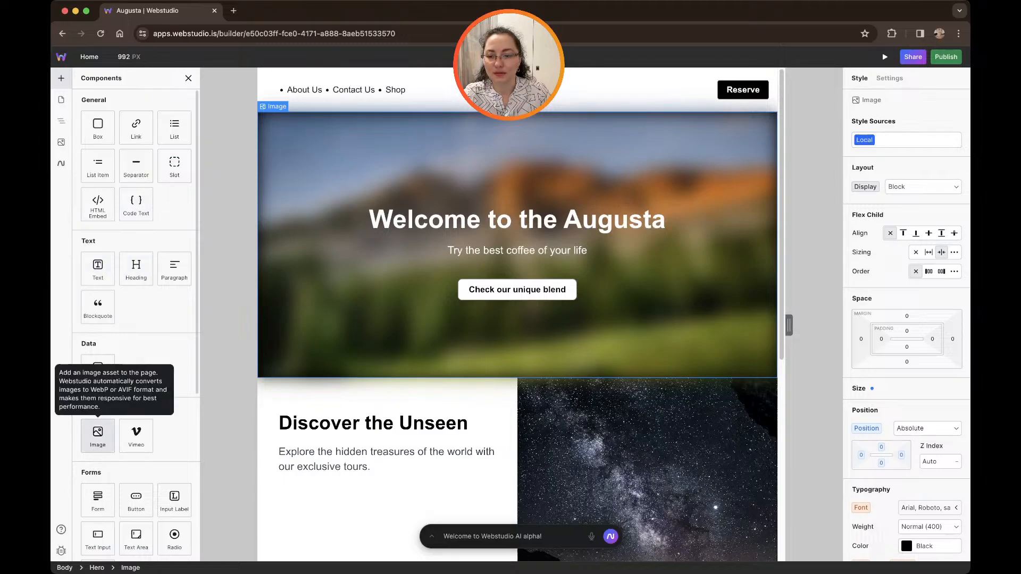
left_click_drag(97, 433, 341, 245)
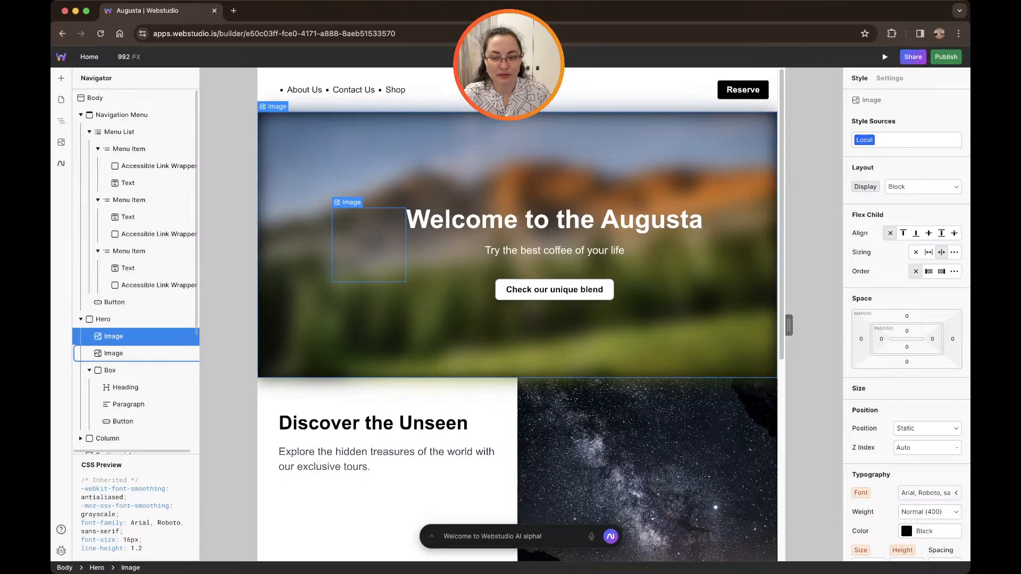
left_click(114, 353)
left_click(114, 336)
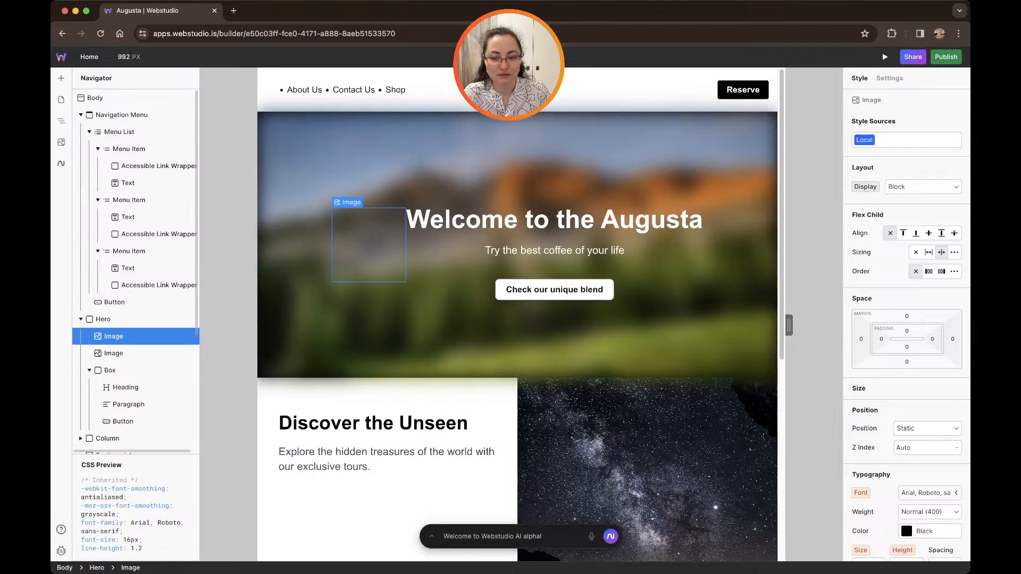
left_click(114, 353)
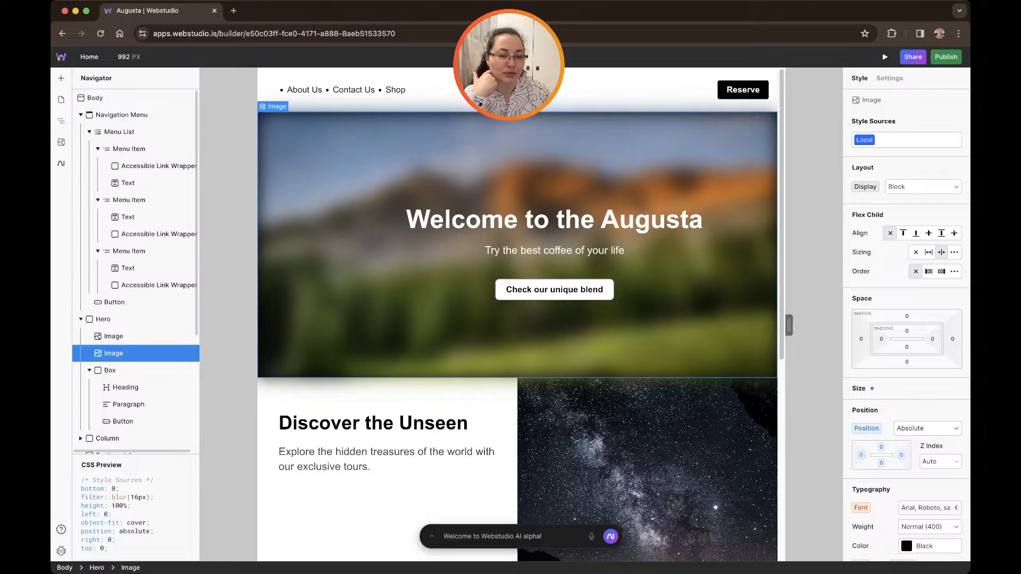
Set the new upper Hero image's position to Absolute and compare its style settings with the existing background image.
left_click(114, 337)
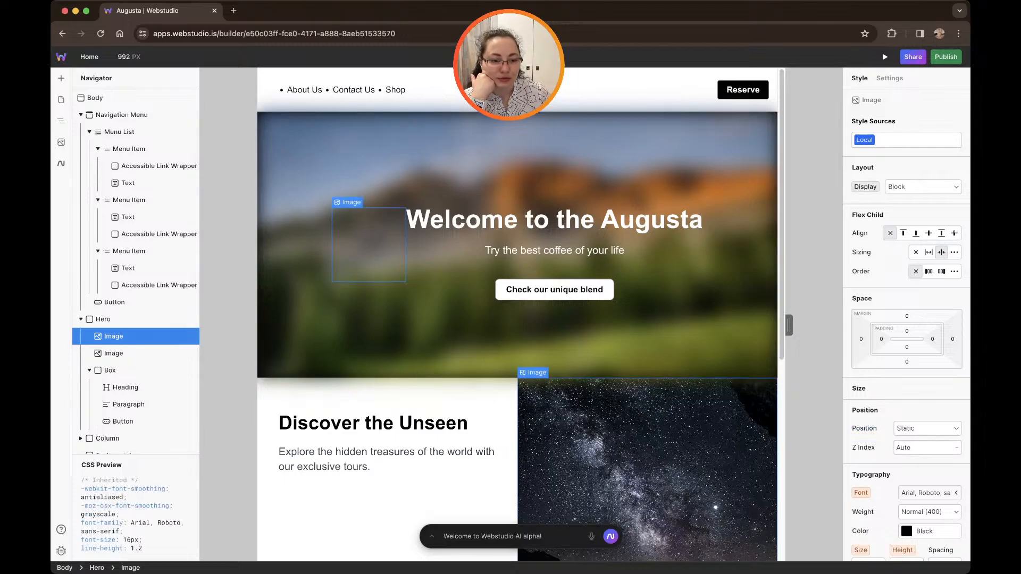
left_click(927, 428)
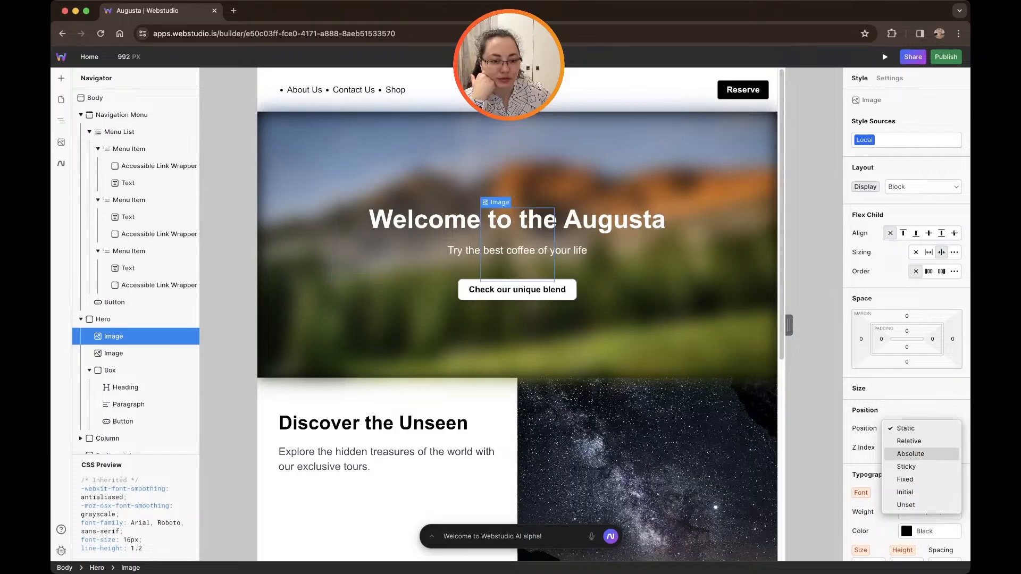
left_click(911, 454)
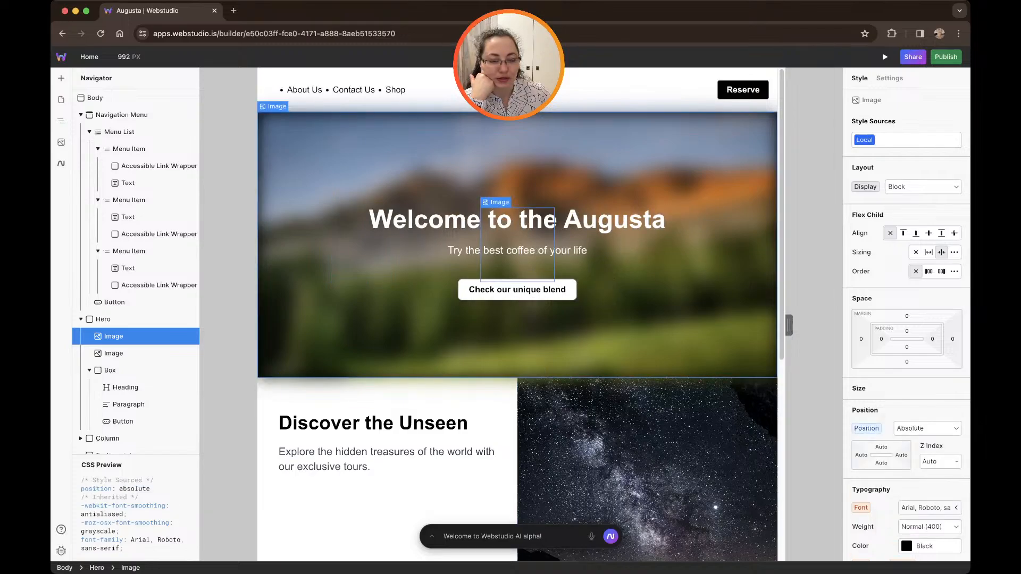
left_click(114, 353)
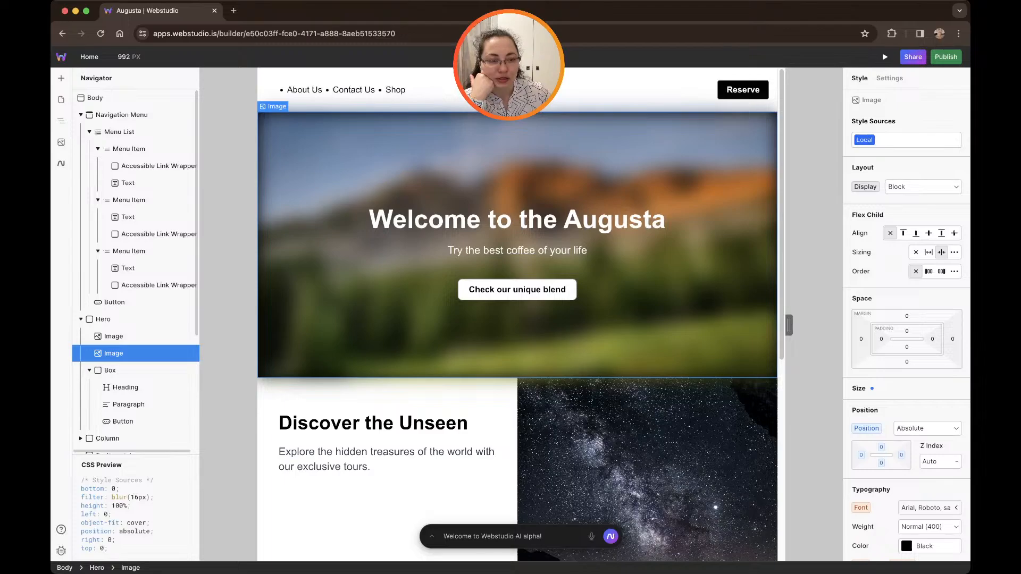
left_click(114, 337)
left_click(113, 354)
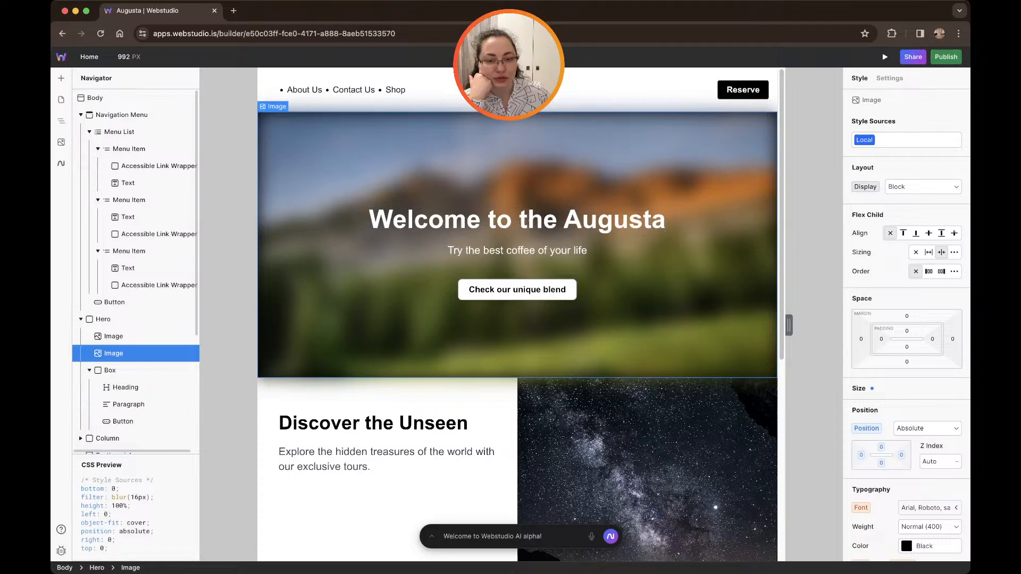
left_click(113, 336)
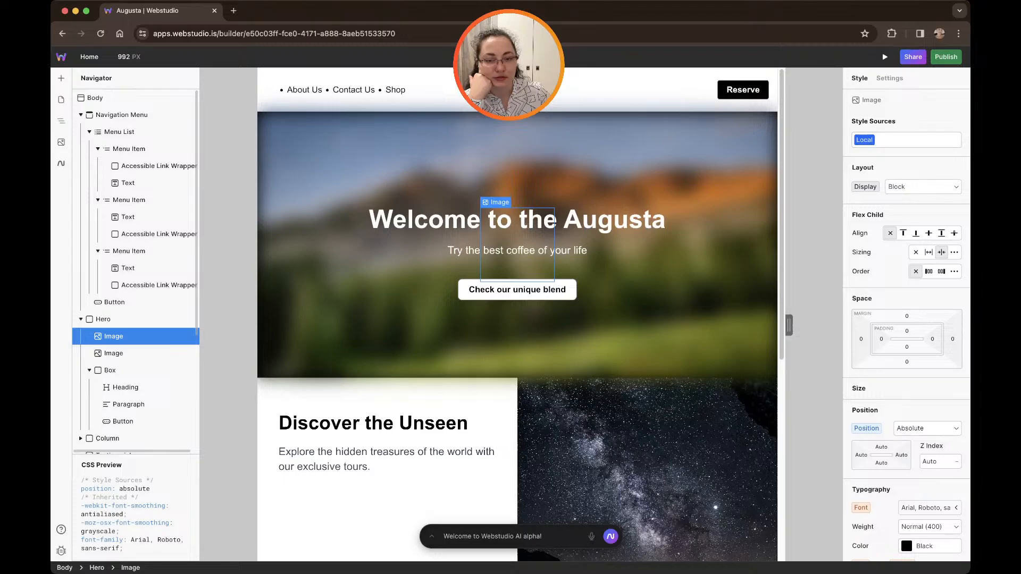
Rename the new upper image inside Hero as Mountain.
double_click(114, 336)
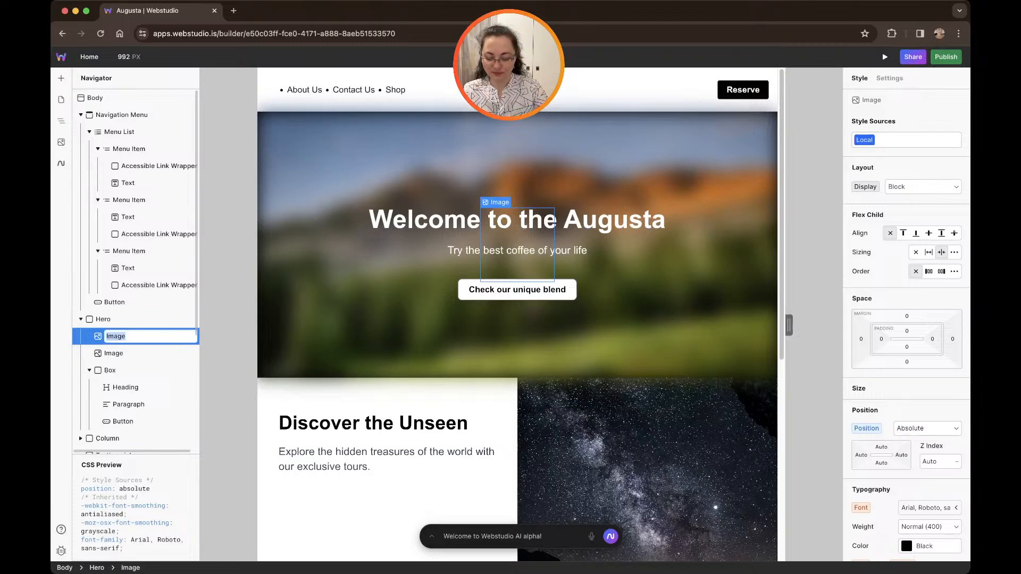
type("Mo")
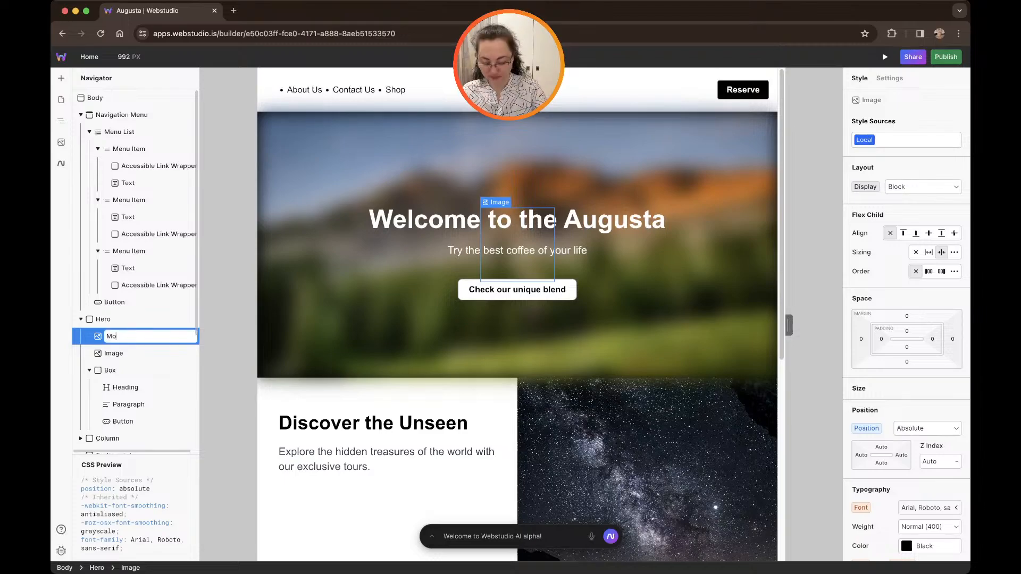
type("intain")
key("Return")
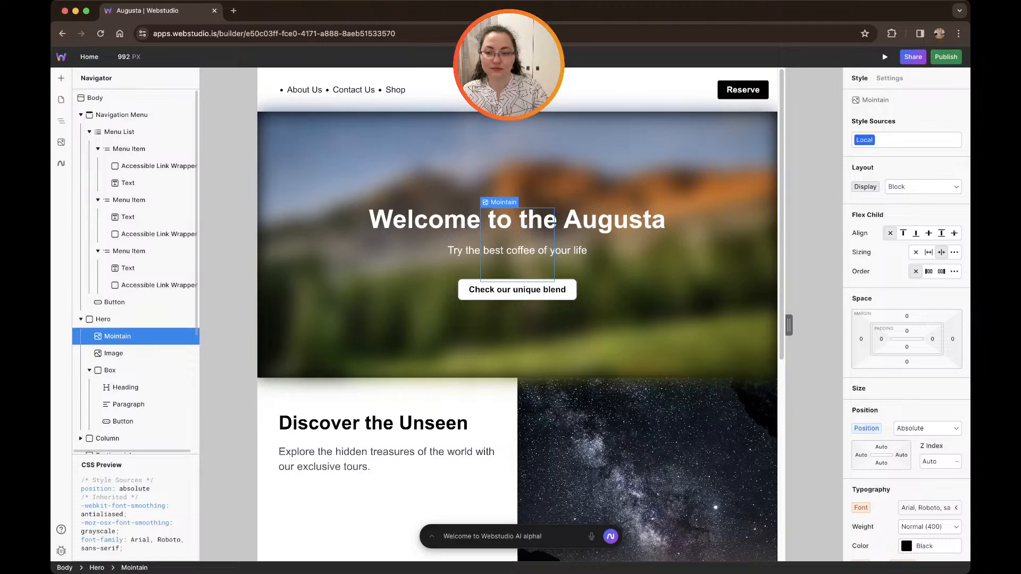
double_click(117, 336)
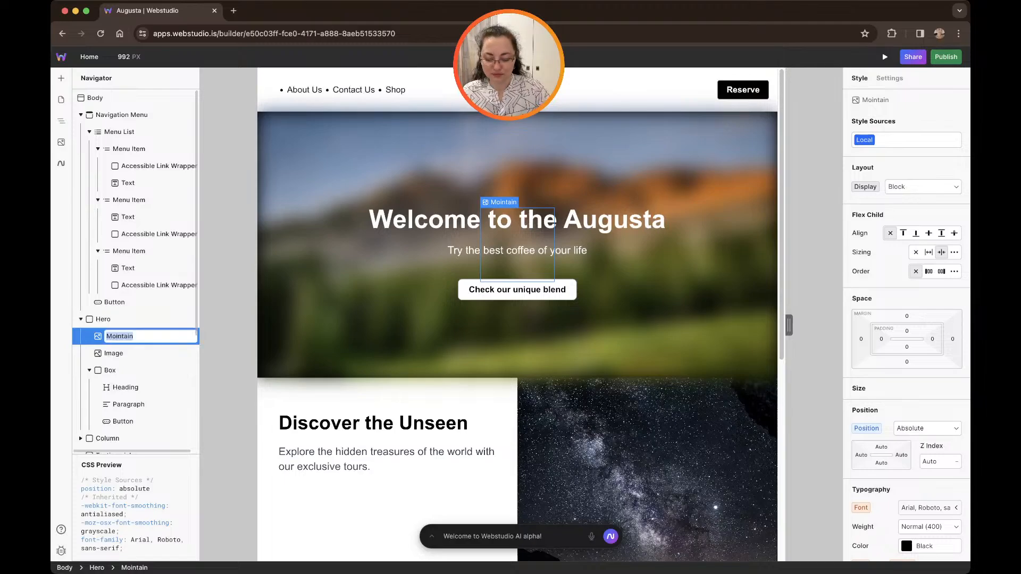
type("Moun")
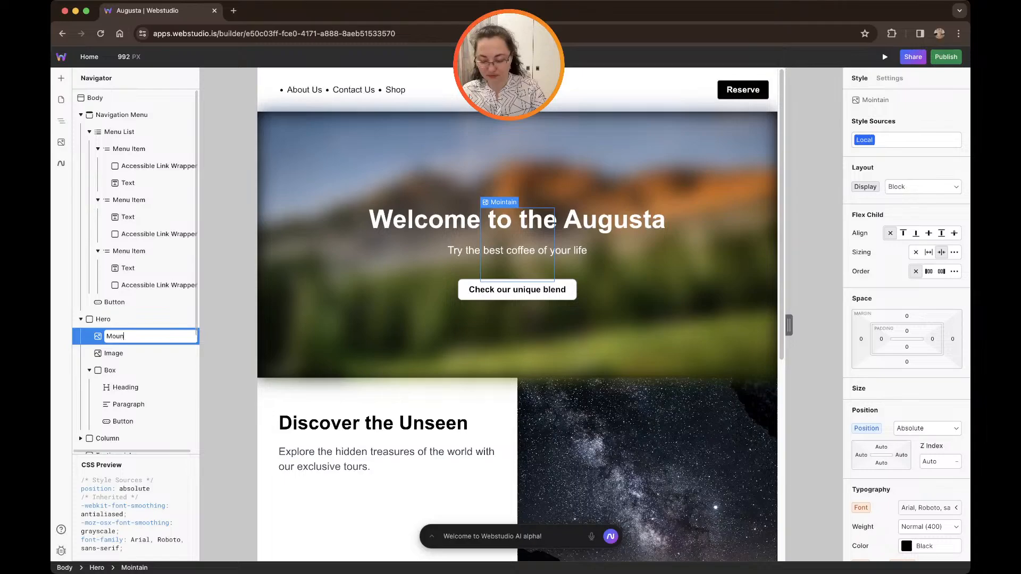
type("tain")
key("Return")
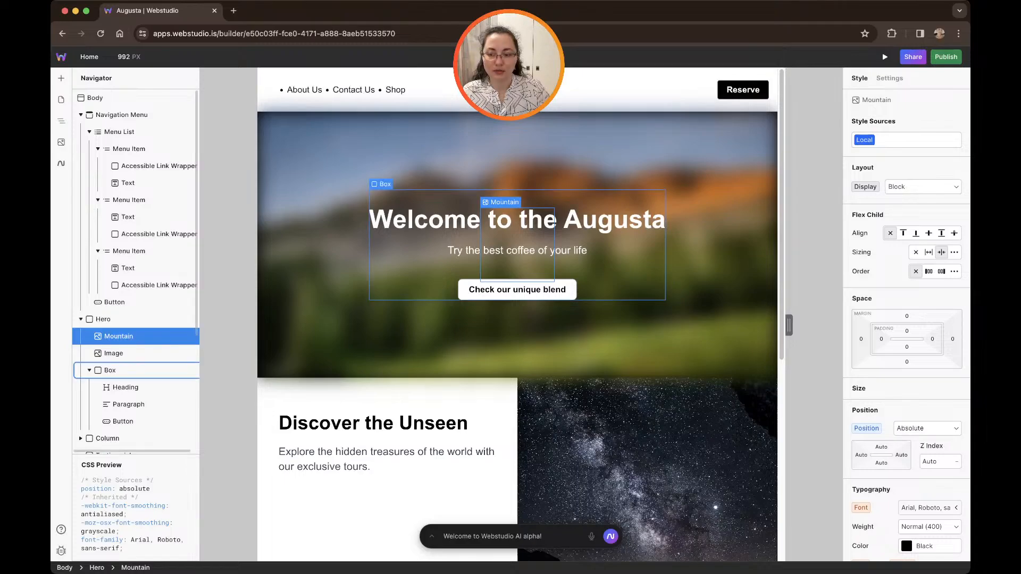
Rename the existing Hero background image as Coffee.
double_click(114, 353)
type("Coof")
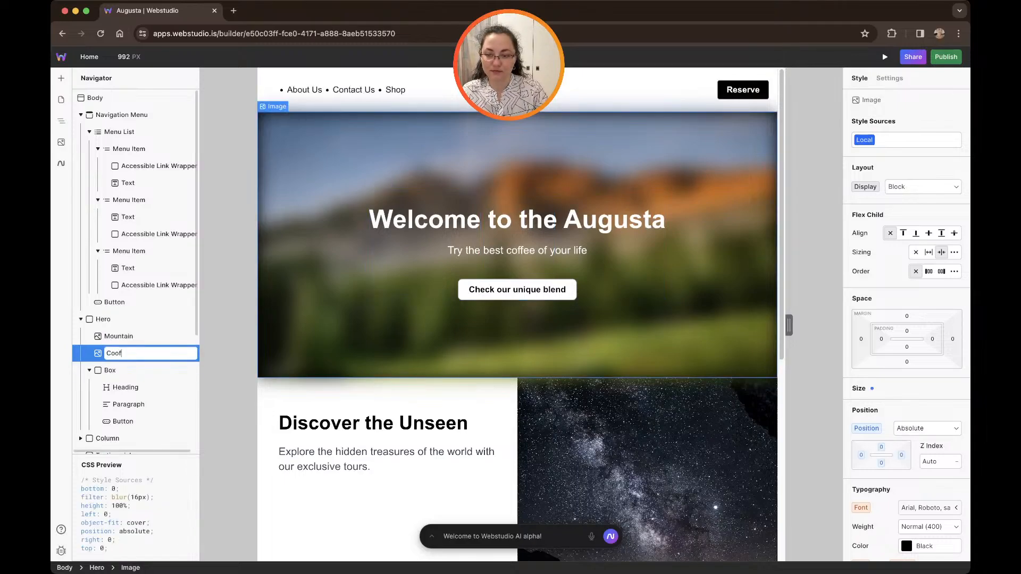
key("BackSpace")
key("BackSpace")
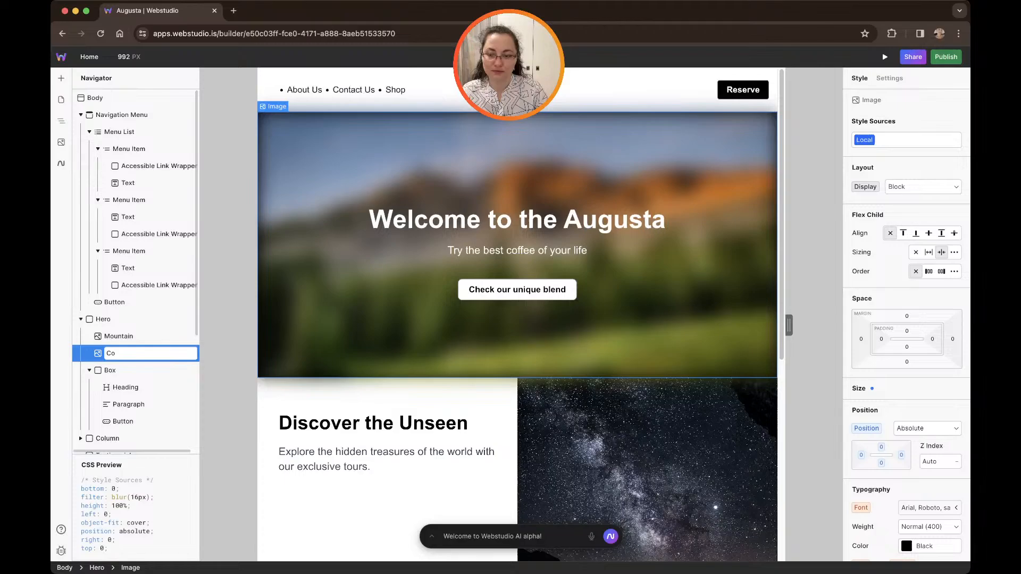
type("ffee")
key("Return")
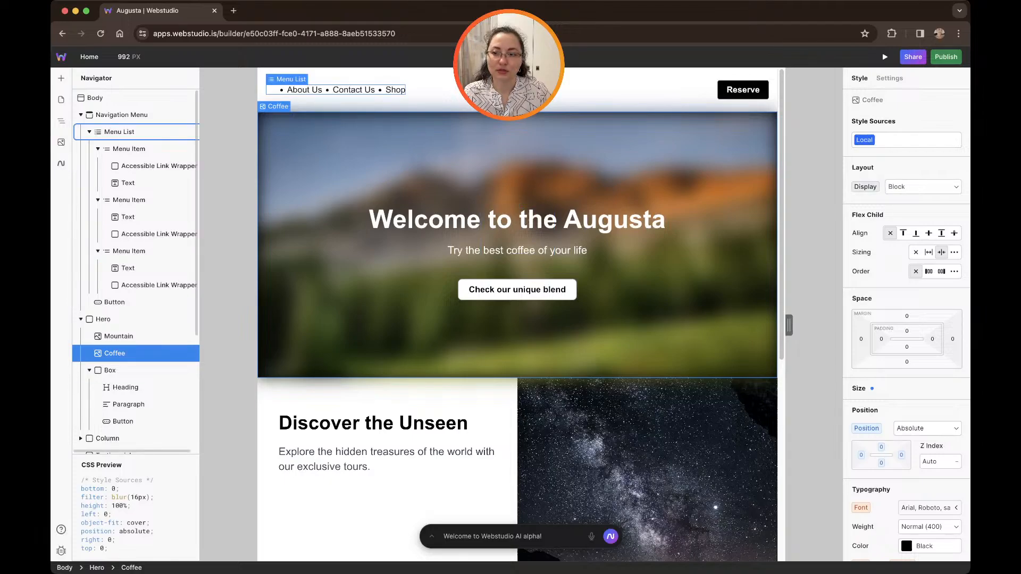
Check the uploaded assets, return to the page structure and delete the Mountain image from Hero.
left_click(61, 142)
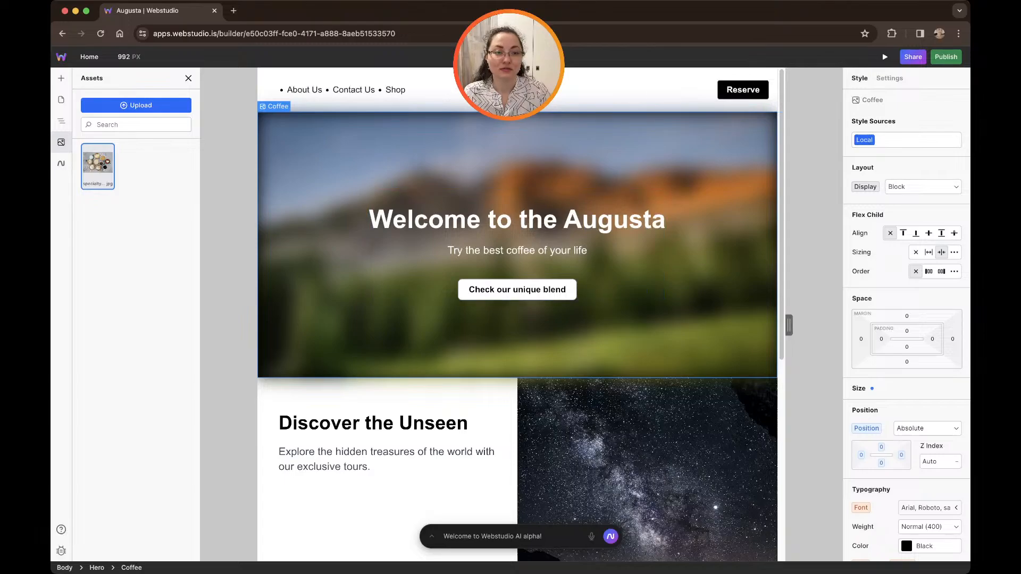
left_click(517, 251)
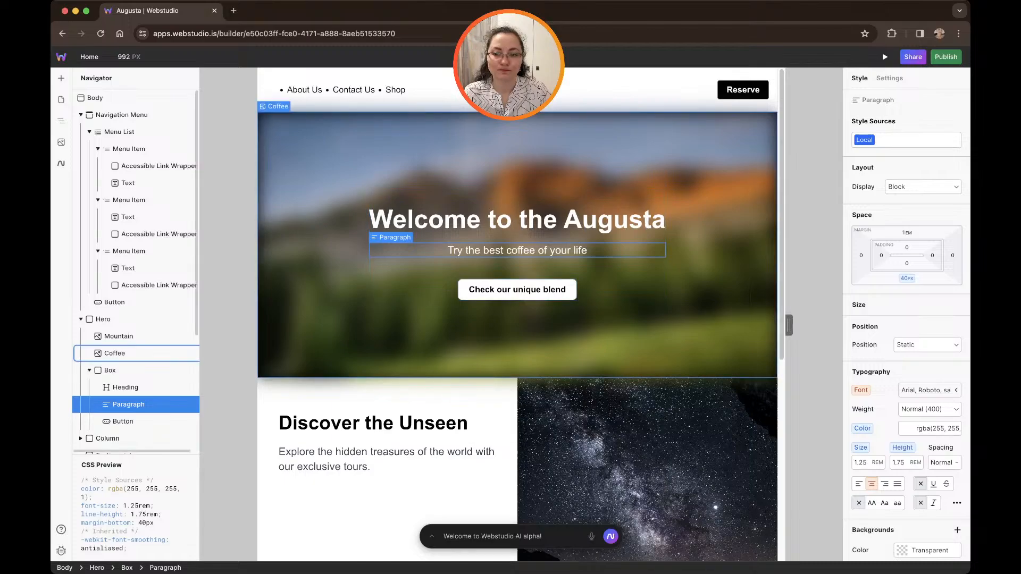
left_click(114, 353)
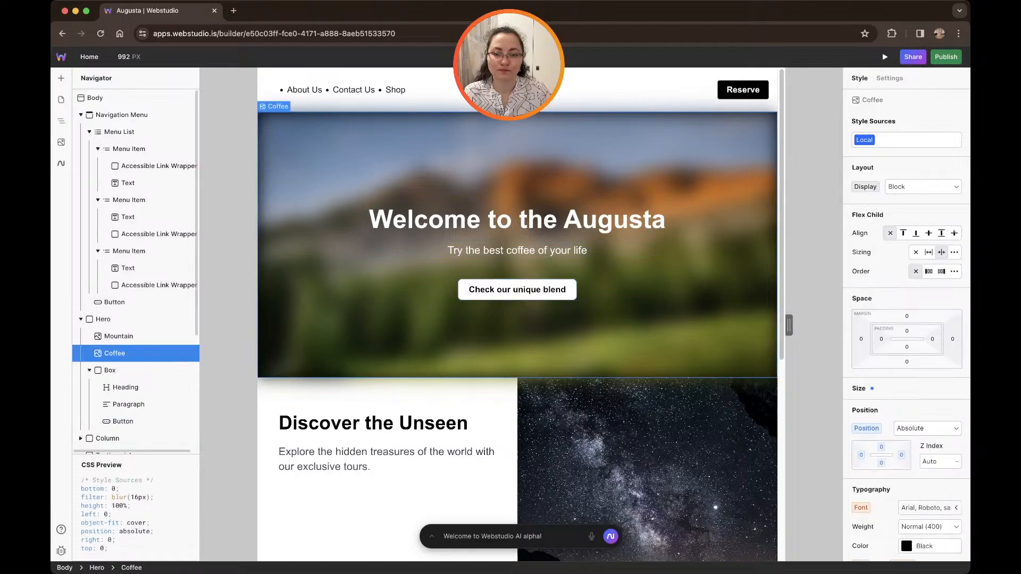
left_click(118, 336)
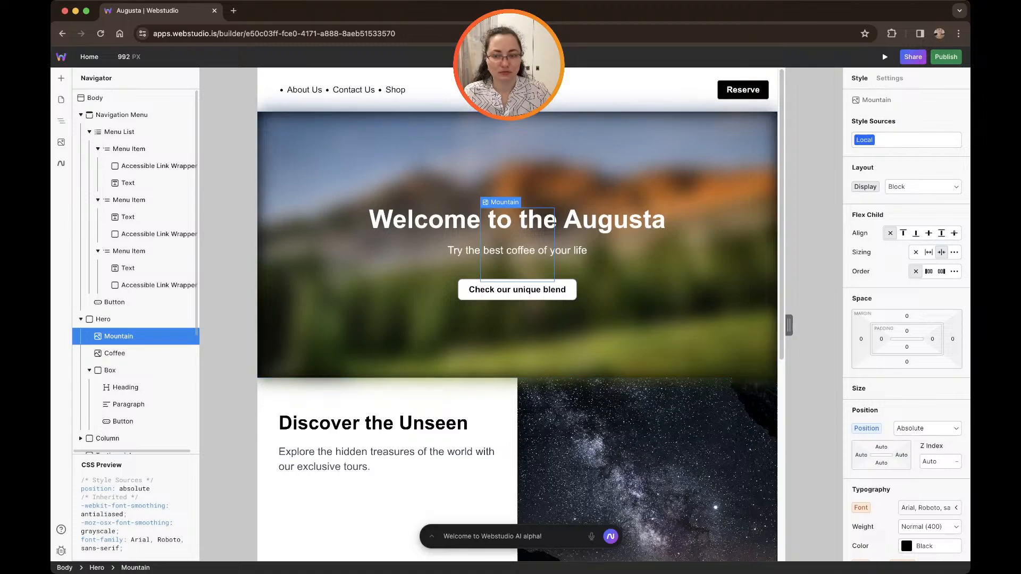
key("Delete")
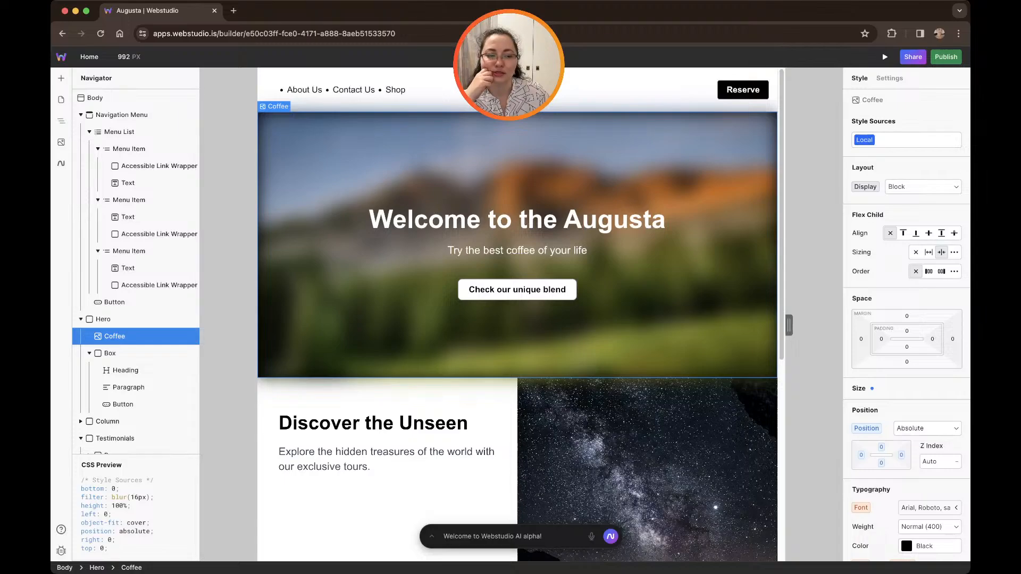
Look through the Coffee image's size, position, typography and background settings.
scroll(906, 359, "down", 8)
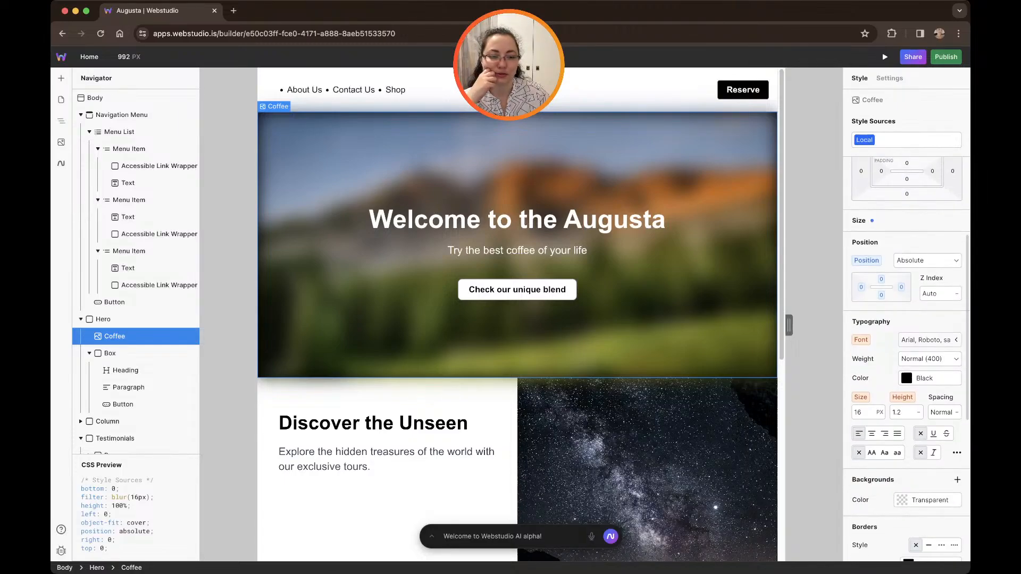
scroll(907, 359, "down", 2)
scroll(907, 359, "up", 10)
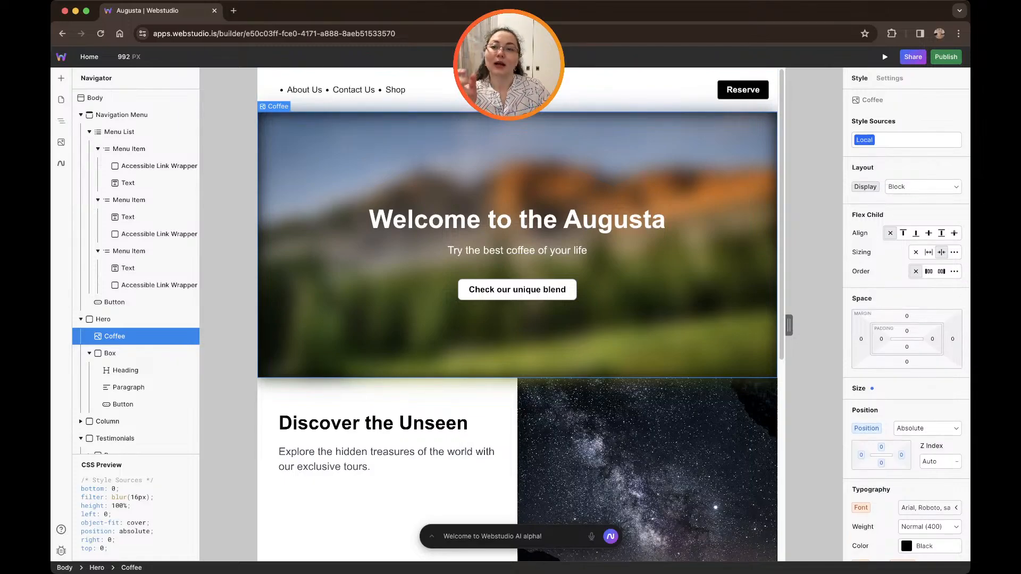
Search Google in a new browser tab for "how to change image in web studio".
left_click(234, 11)
type("how")
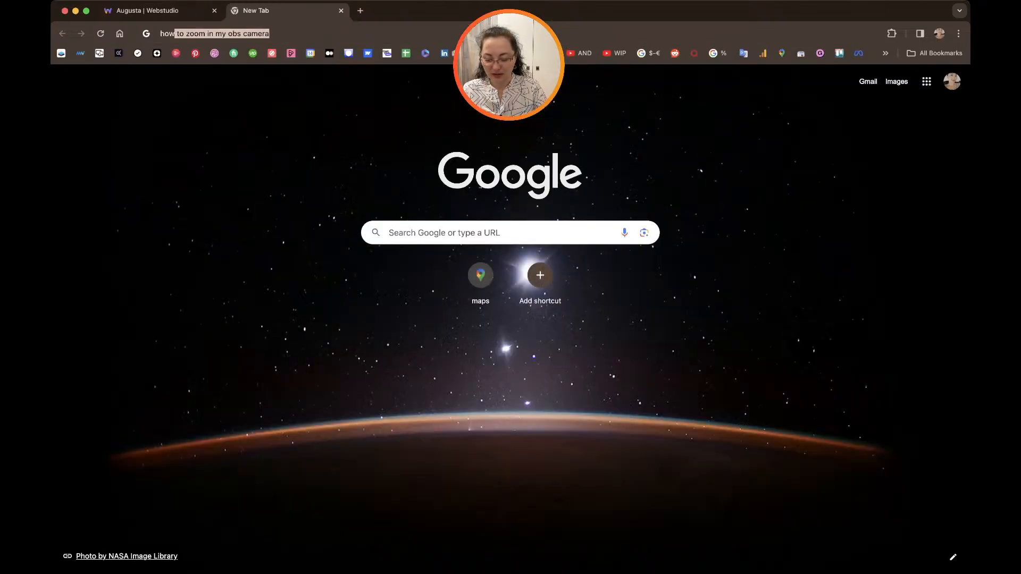
type(" to change")
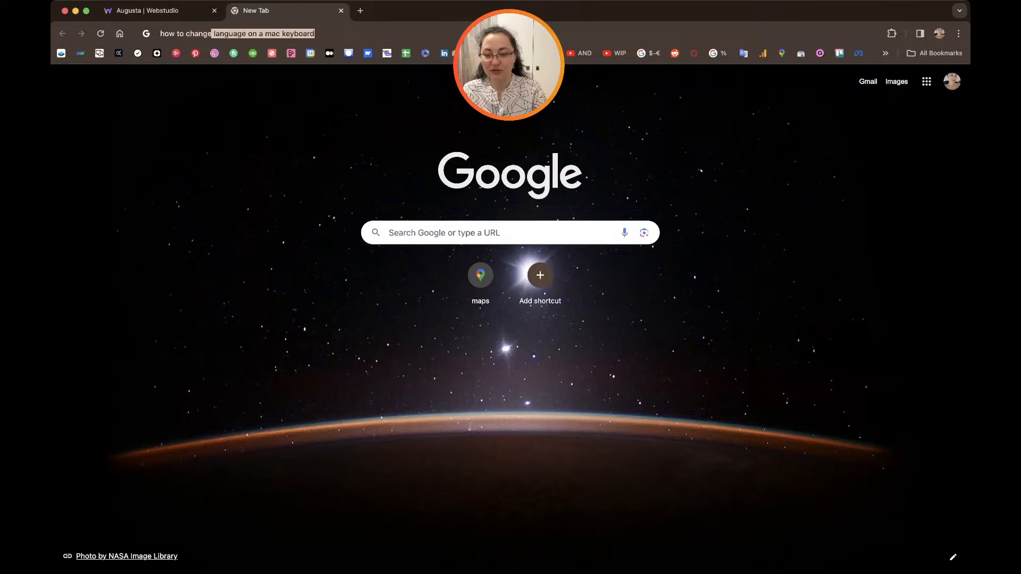
type(" image in we")
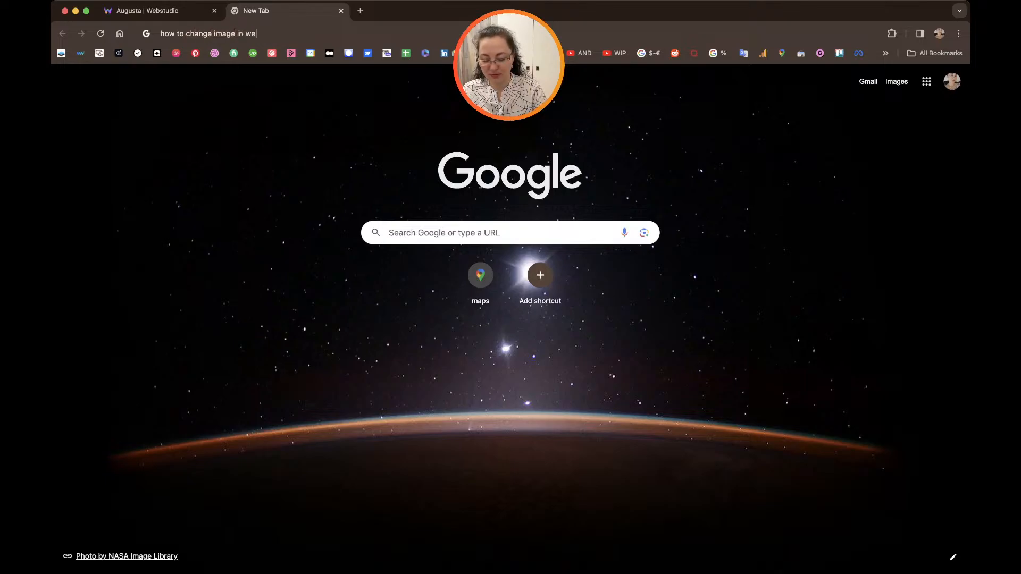
type("b studio")
key("Return")
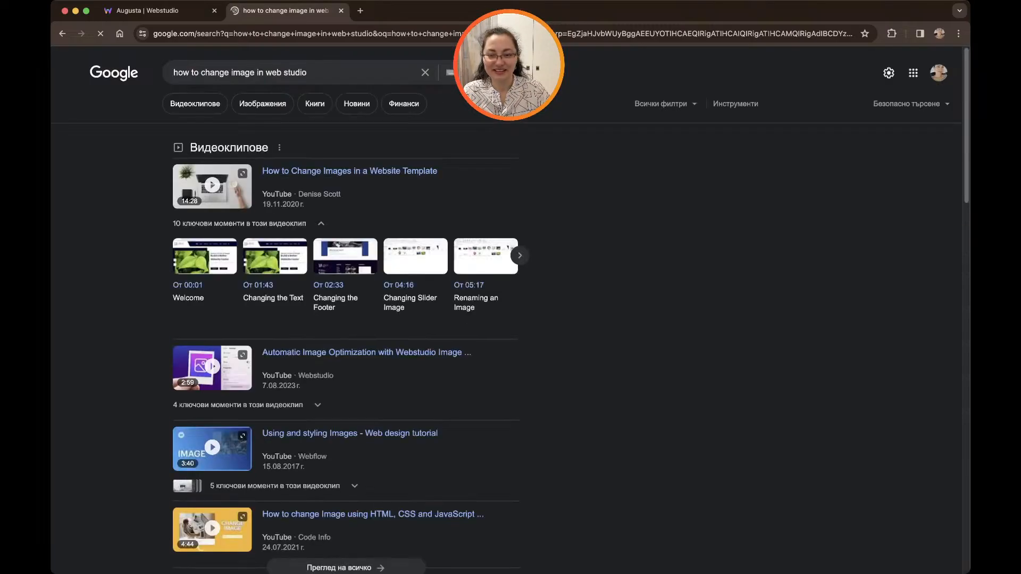
Look through the search results for image replacement guidance, close the tab and return to Webstudio.
scroll(340, 170, "down", 5)
scroll(341, 266, "down", 6)
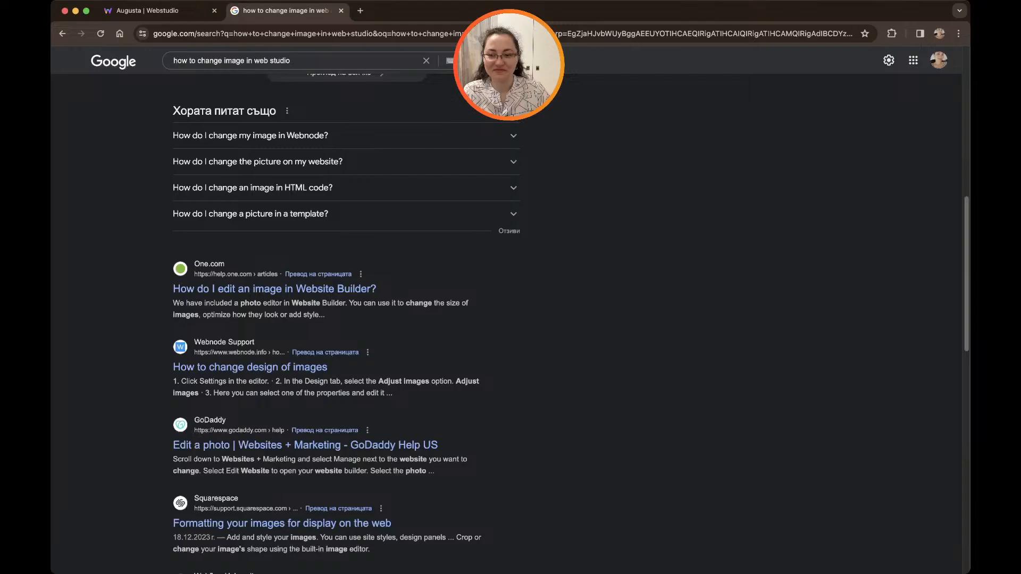
scroll(340, 298, "down", 6)
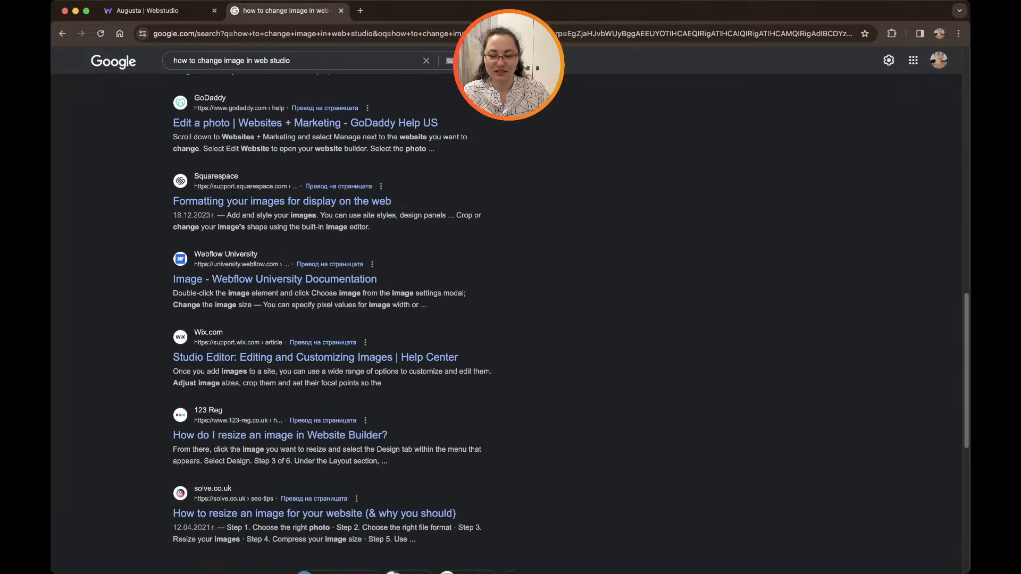
scroll(407, 301, "up", 15)
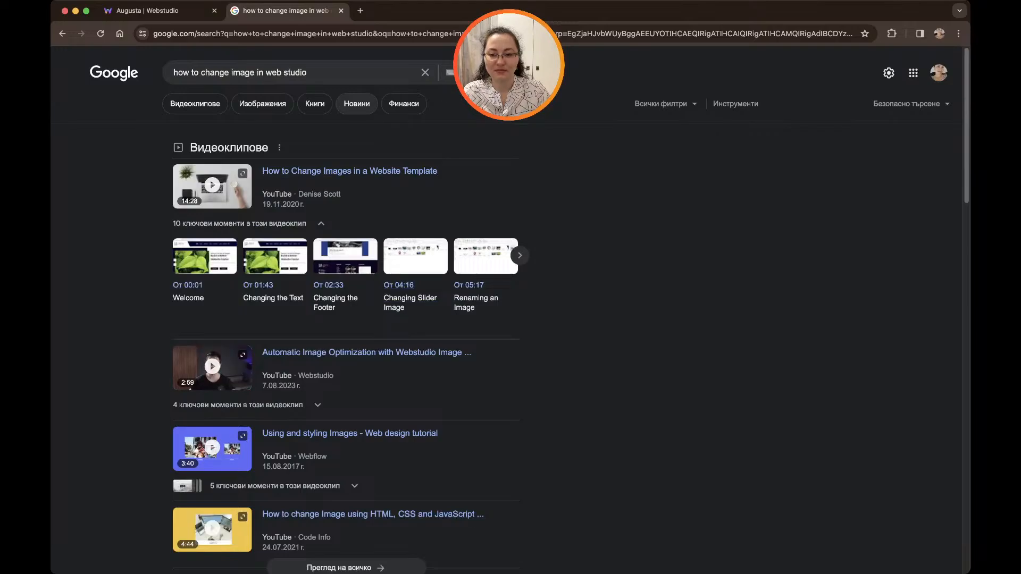
key("ctrl+w")
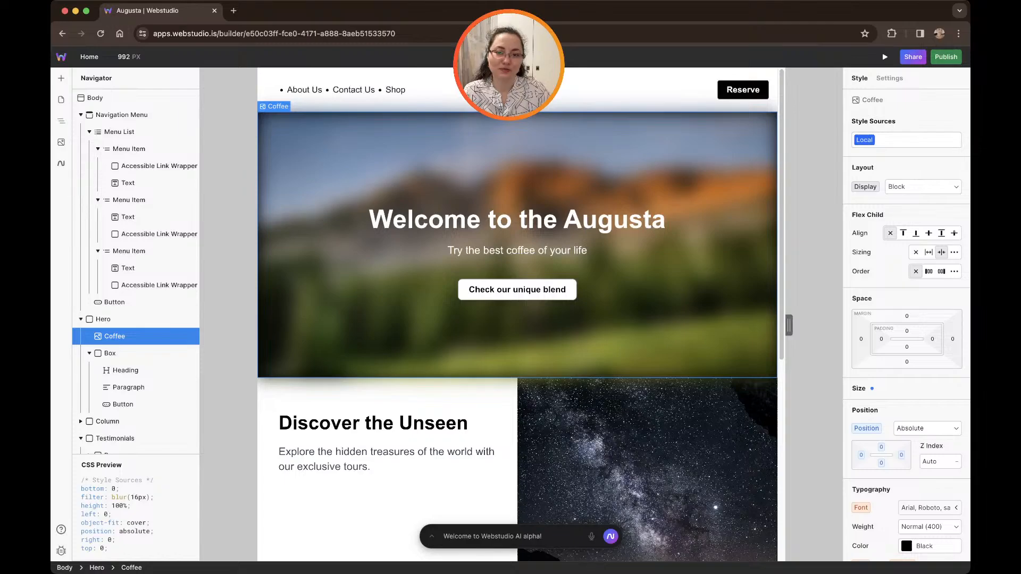
Examine the Coffee image's style settings down to the effects and inspect the backdrop filter option without changing it.
scroll(907, 320, "down", 1)
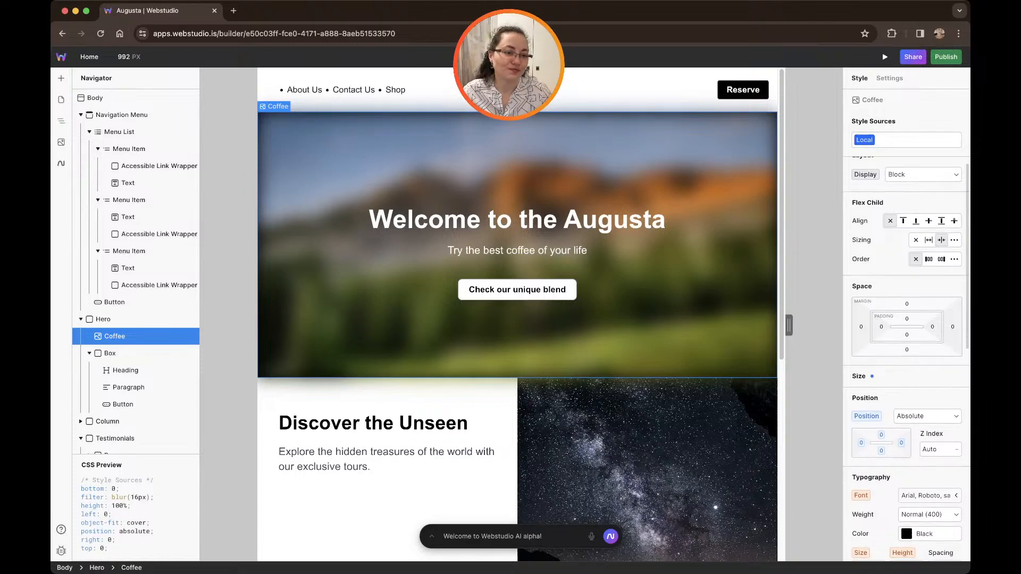
scroll(906, 319, "down", 5)
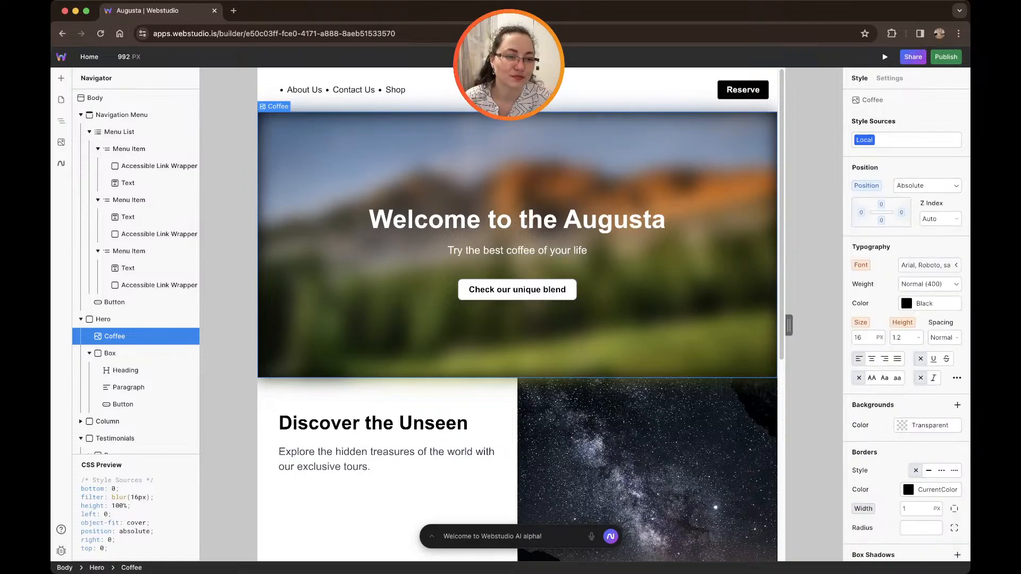
scroll(907, 319, "down", 5)
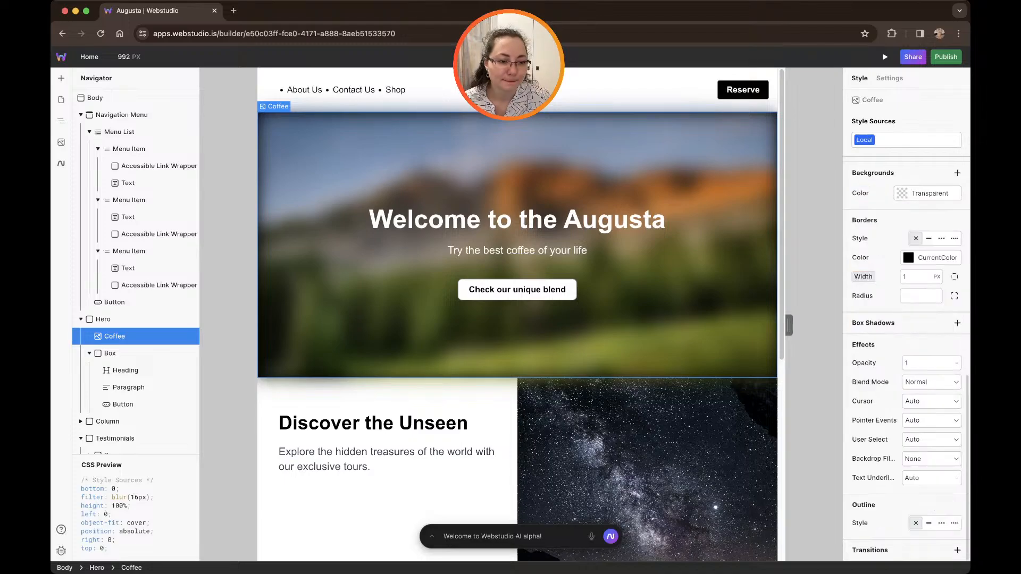
left_click(923, 459)
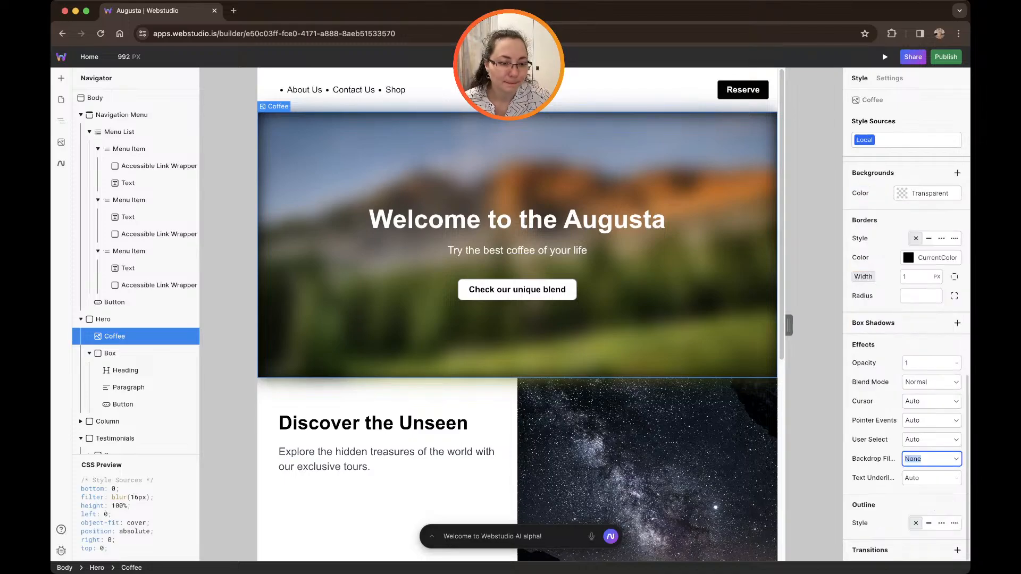
left_click(923, 459)
key("Escape")
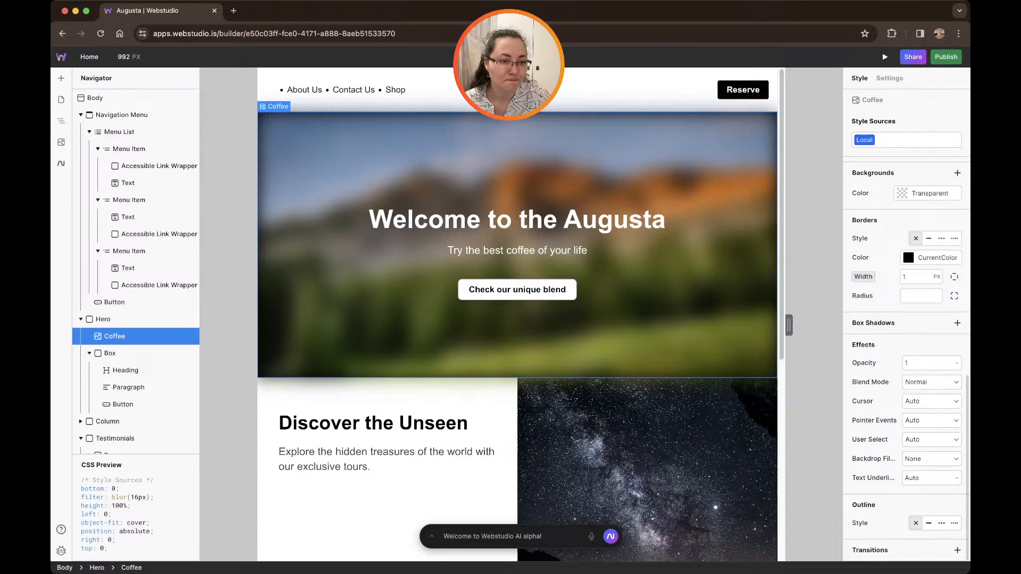
Give the Coffee image a near-black background color, hex 1A1919 at full opacity.
scroll(906, 359, "up", 2)
scroll(906, 359, "up", 2)
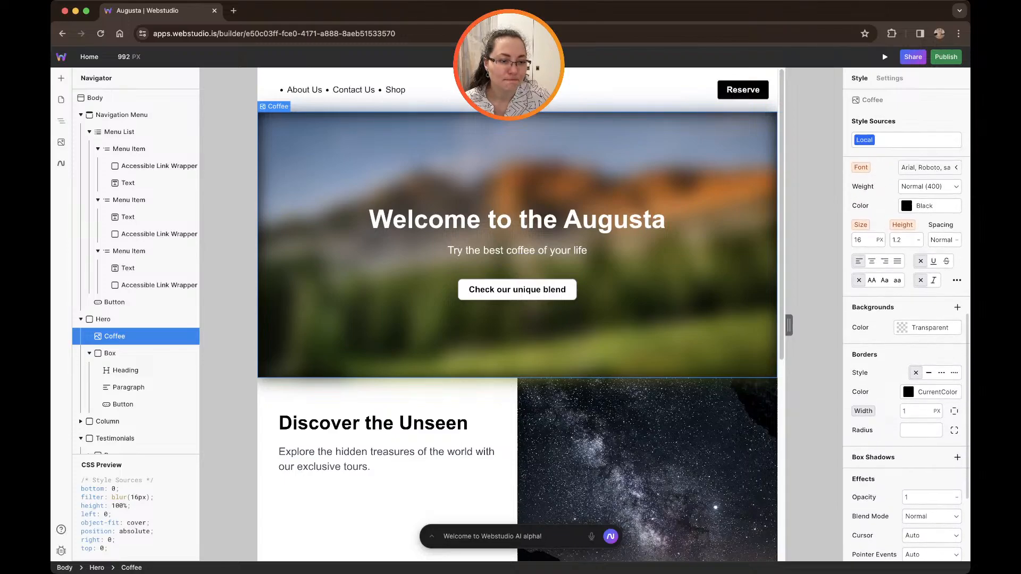
left_click(902, 398)
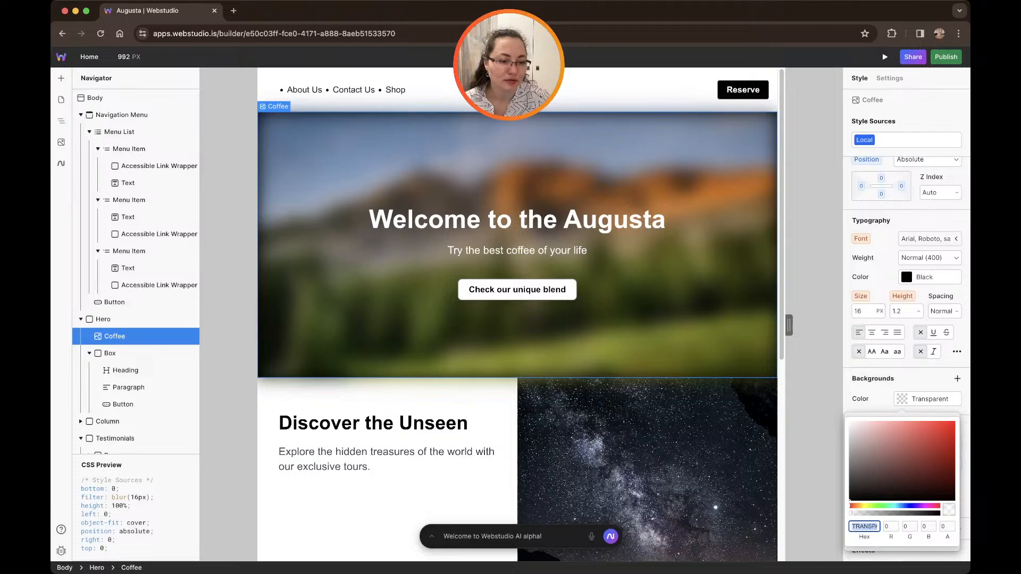
left_click(853, 493)
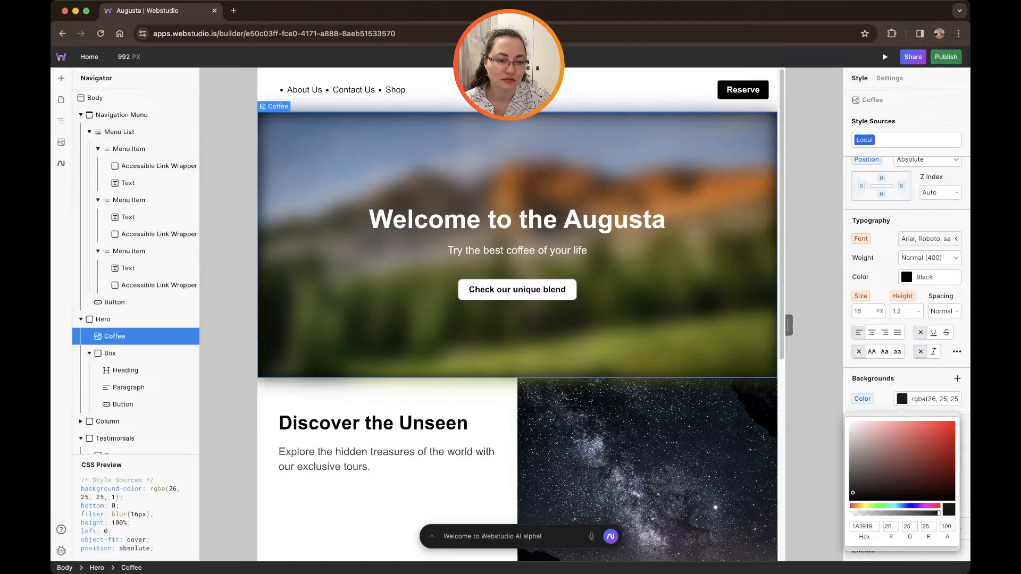
key("Escape")
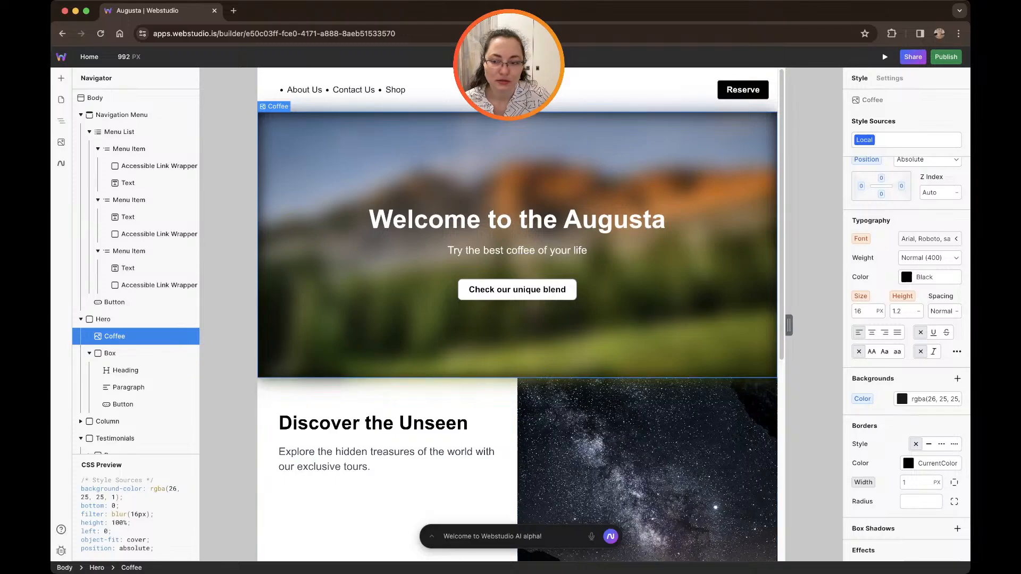
Examine the Hero section's layout, position, typography, background and effects settings, then the available components and uploaded assets.
left_click(104, 320)
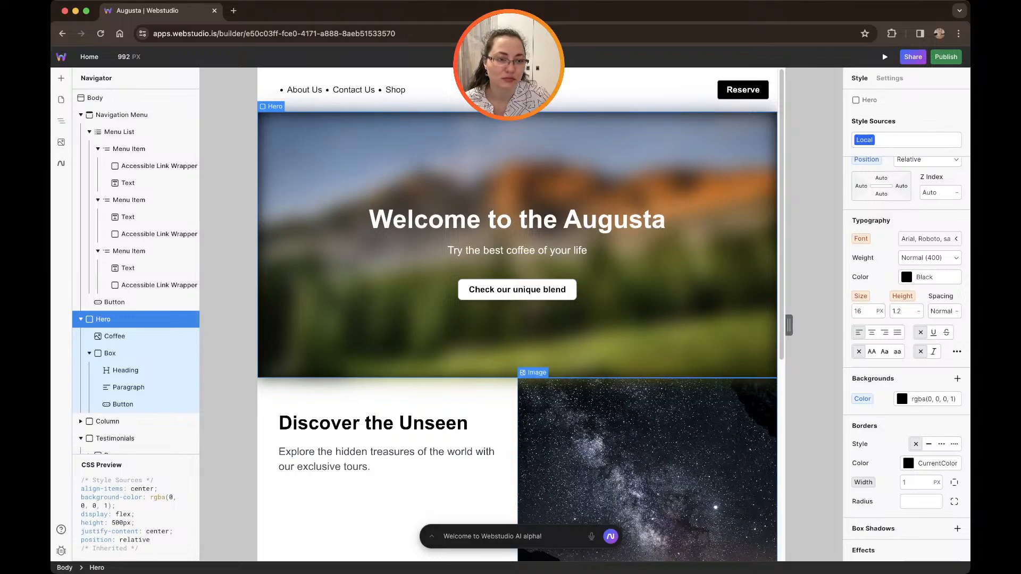
scroll(907, 345, "down", 4)
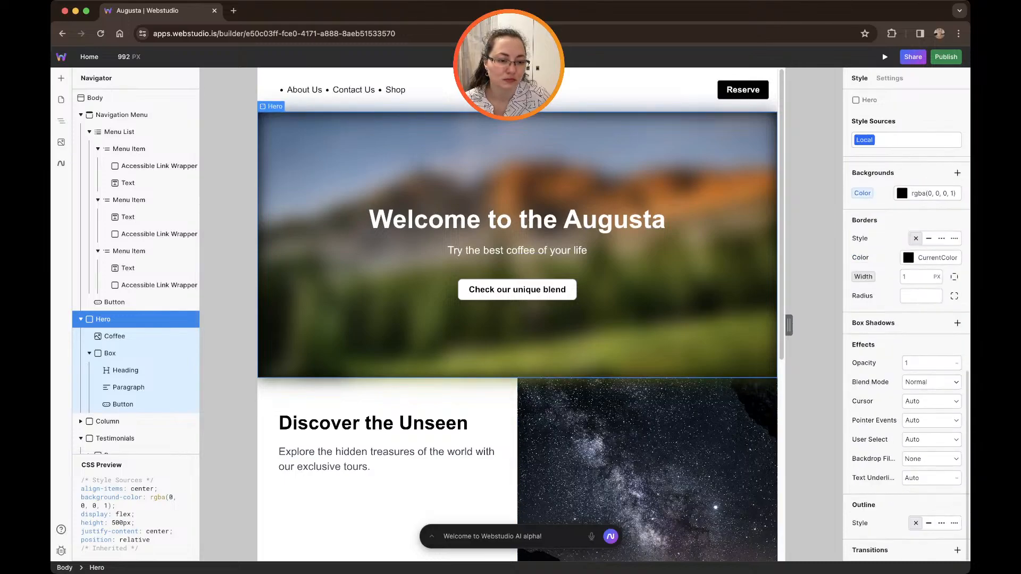
scroll(906, 345, "up", 8)
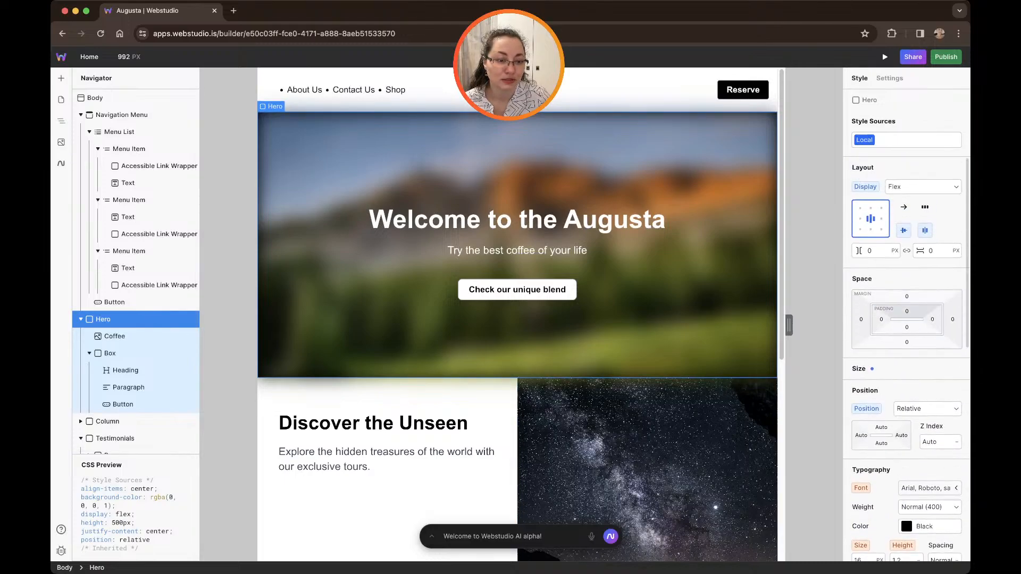
scroll(907, 346, "down", 5)
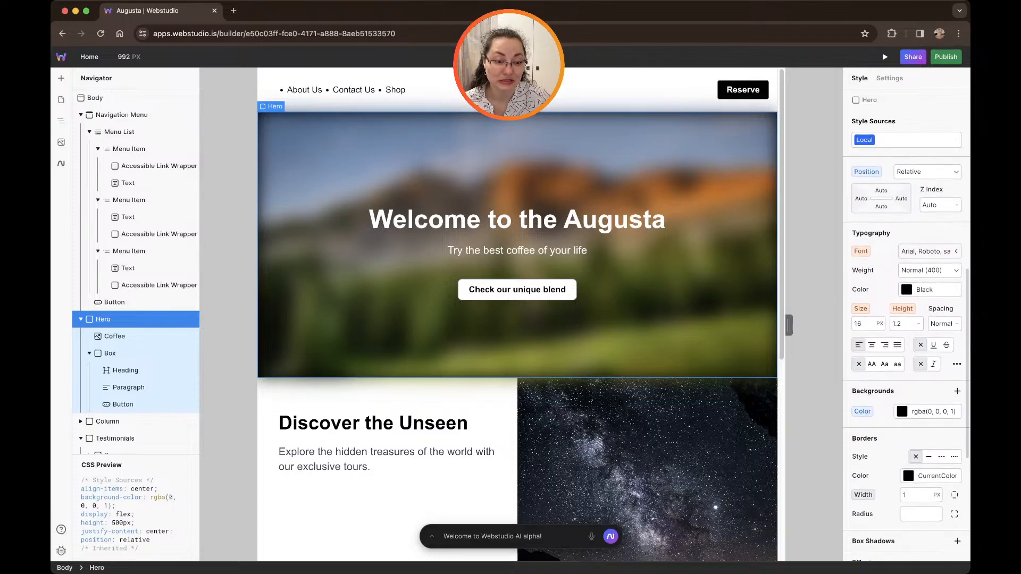
scroll(907, 346, "down", 3)
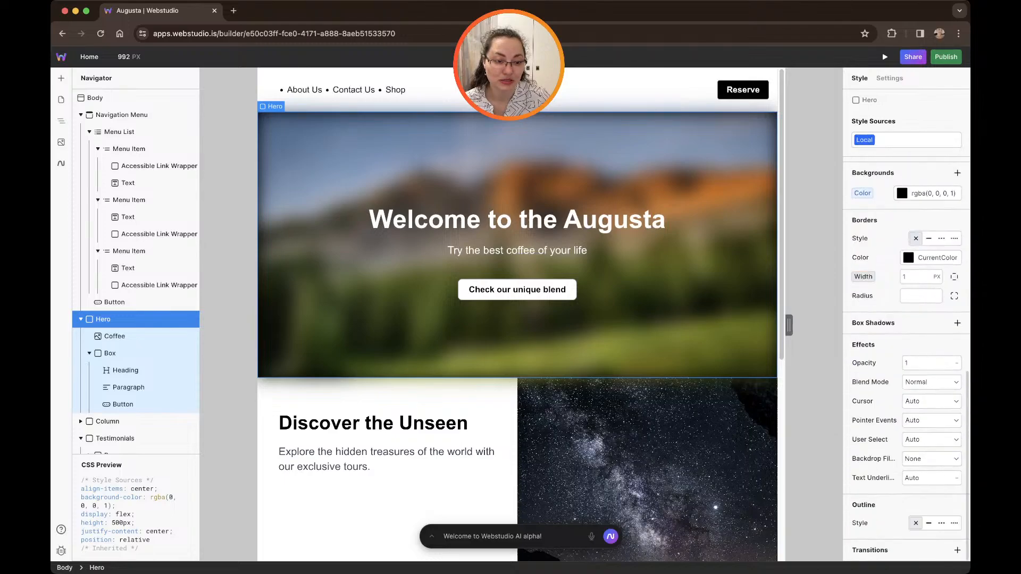
scroll(907, 345, "up", 4)
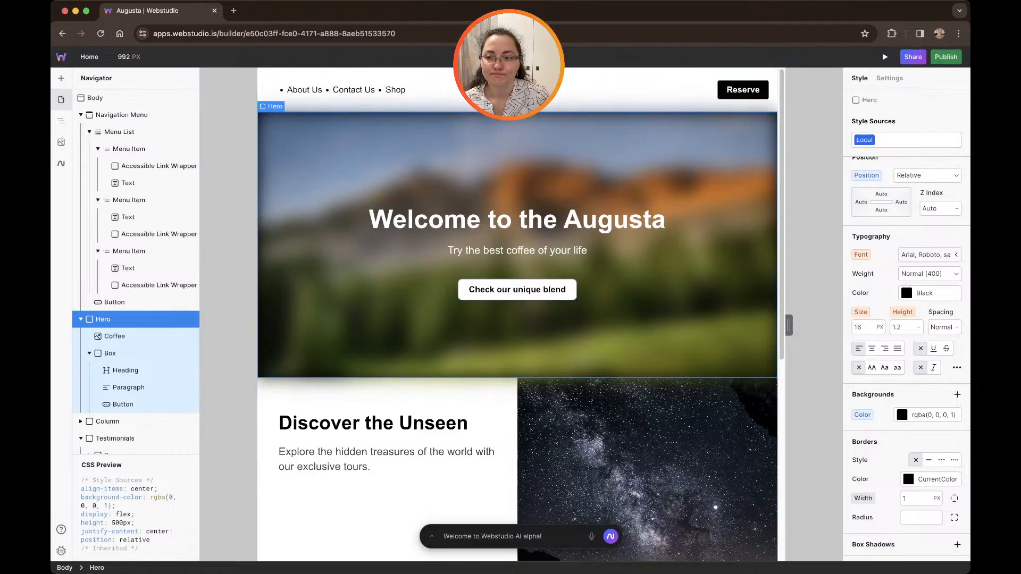
left_click(61, 78)
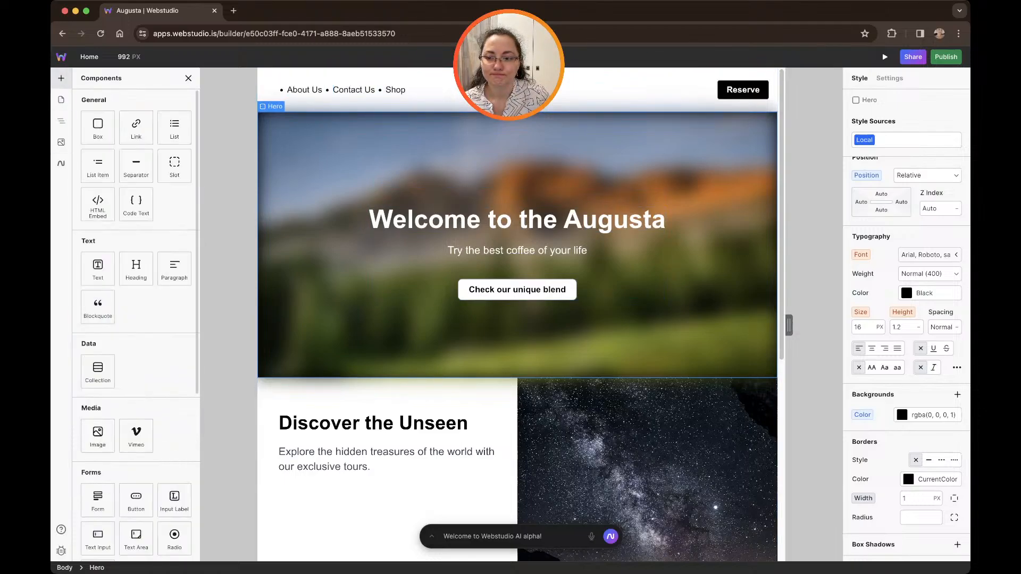
left_click(61, 142)
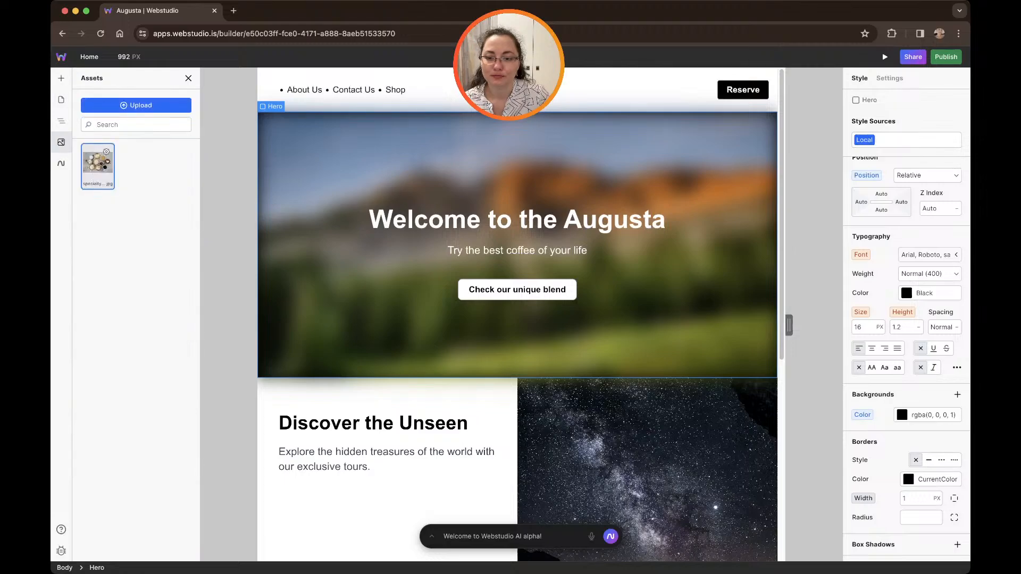
scroll(517, 314, "down", 6)
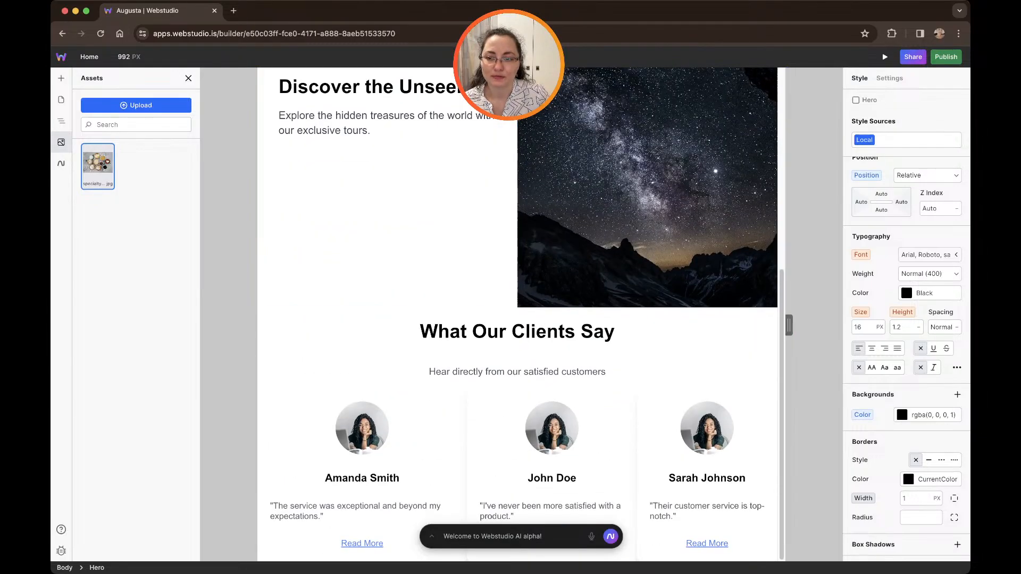
Try adding an Image component below the first testimonial's Read More link and undo the insertion.
left_click(61, 78)
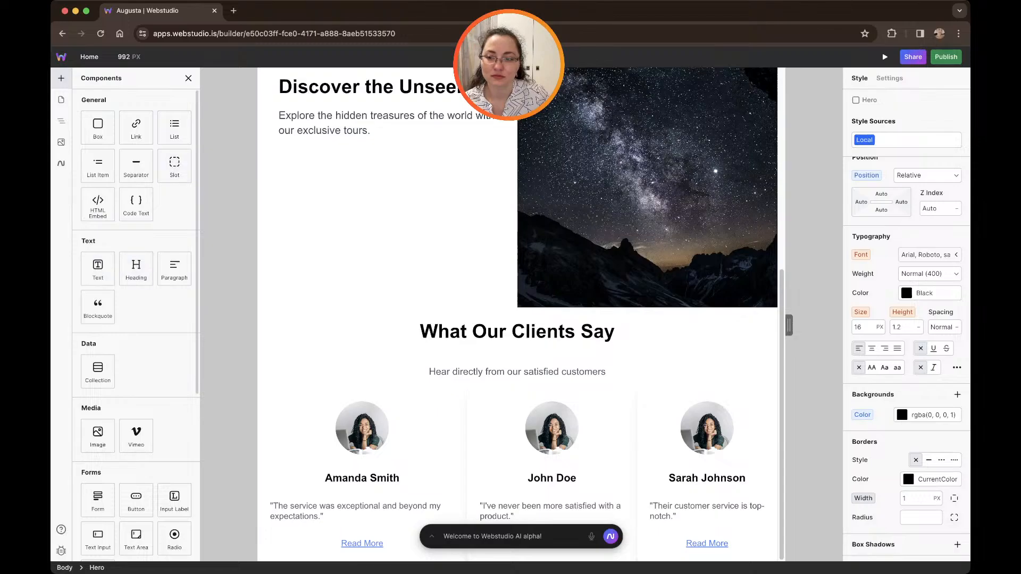
scroll(98, 269, "down", 3)
left_click_drag(98, 269, 410, 564)
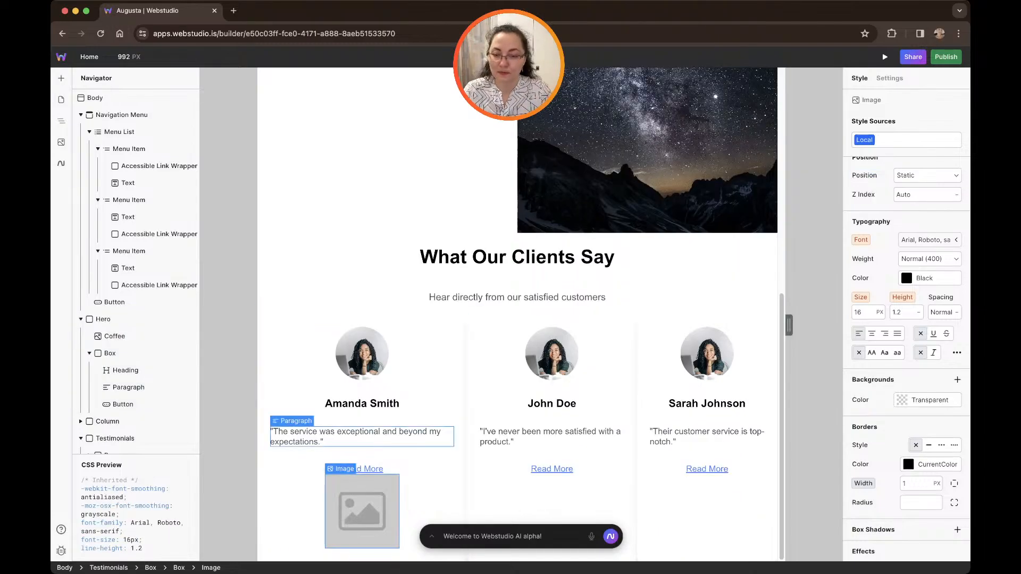
key("super+z")
Add a Box component and place it directly under Body, between the Hero and Column sections.
left_click(61, 79)
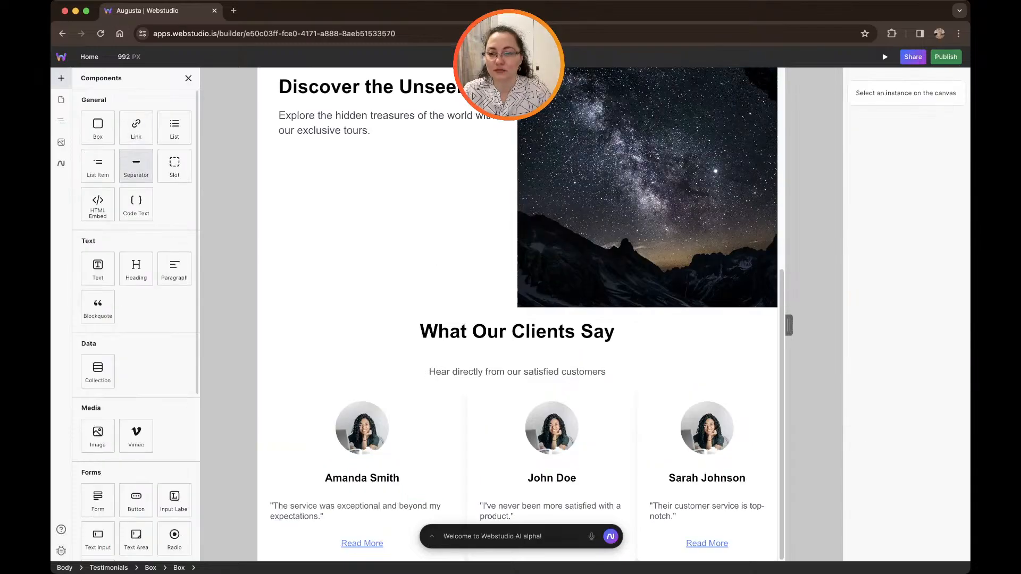
scroll(136, 319, "down", 5)
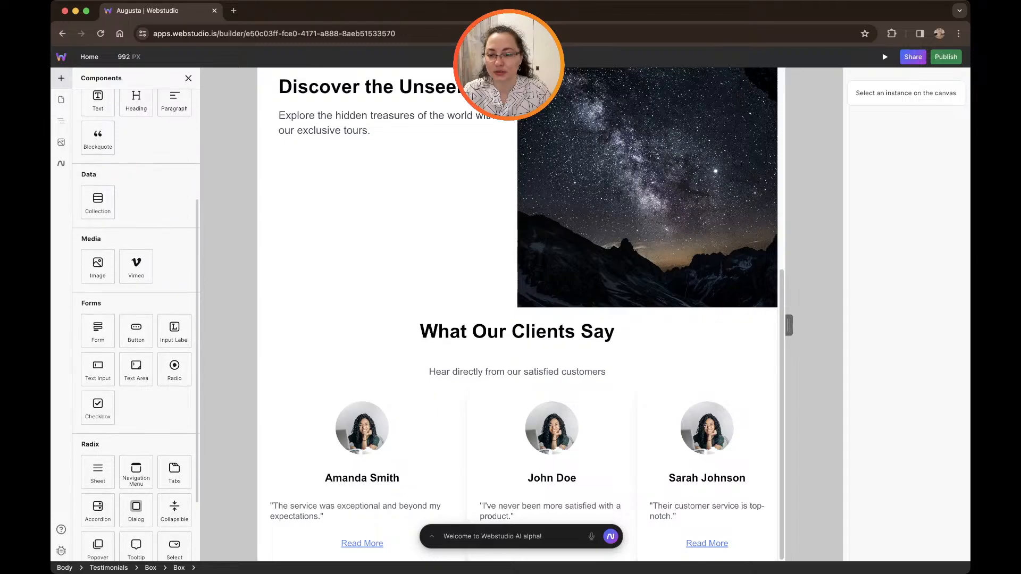
scroll(136, 319, "down", 3)
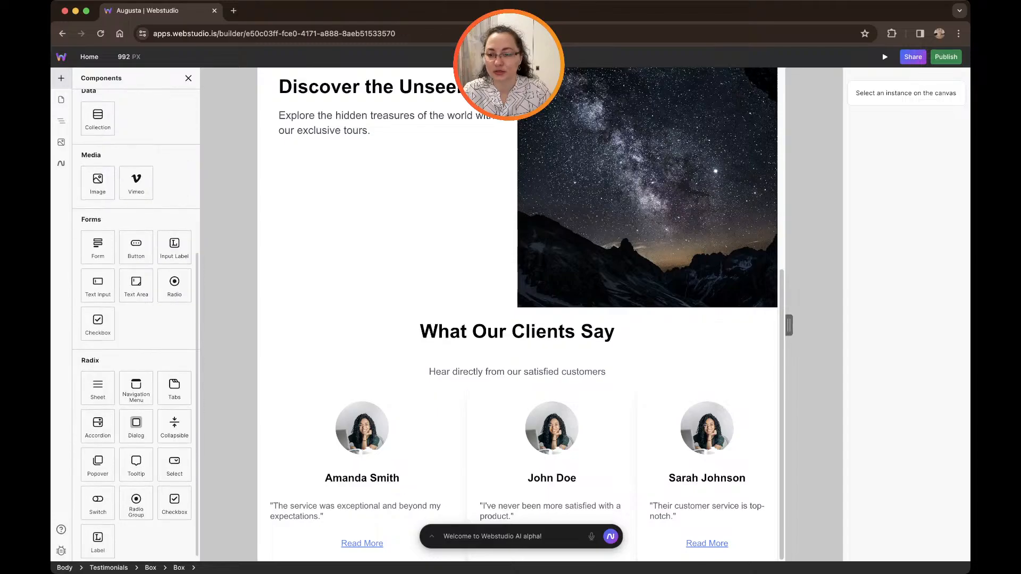
scroll(137, 422, "down", 1)
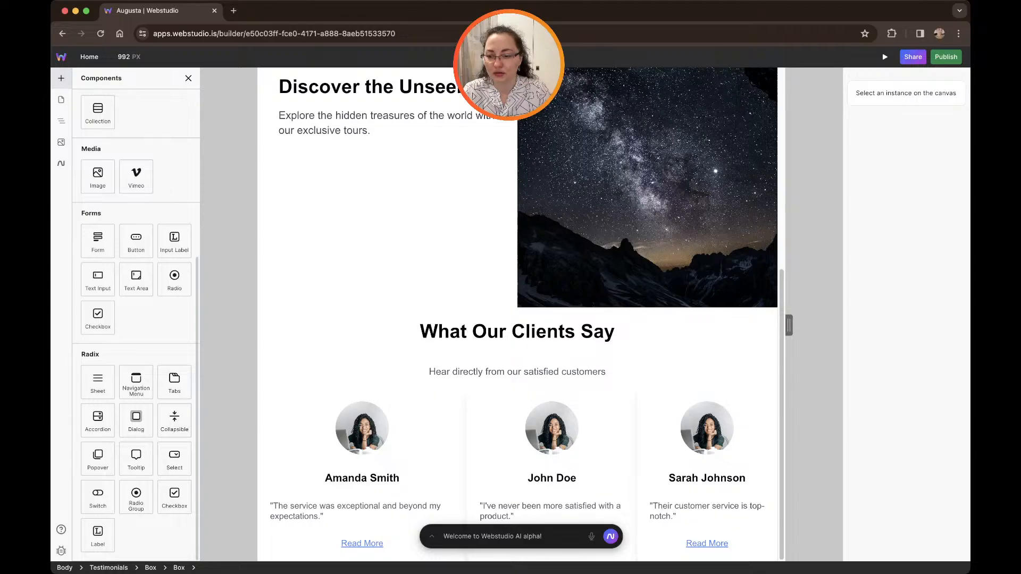
scroll(98, 166, "up", 5)
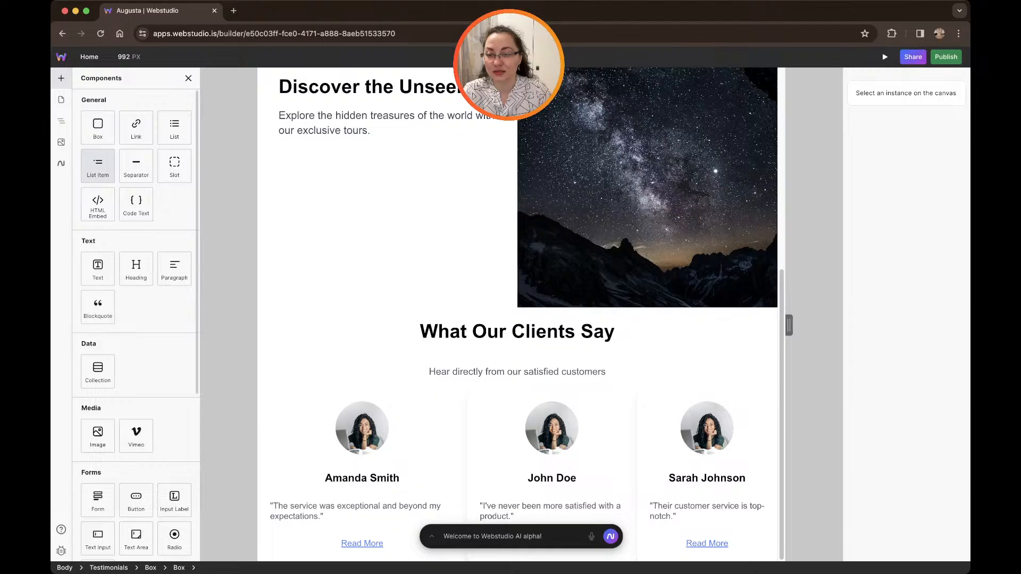
left_click_drag(98, 128, 399, 210)
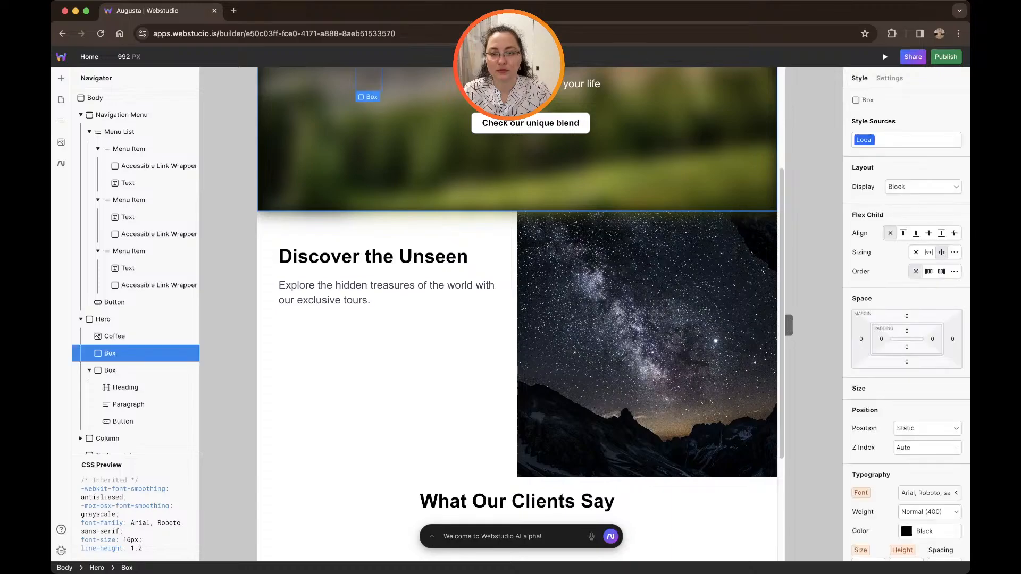
left_click_drag(109, 353, 106, 311)
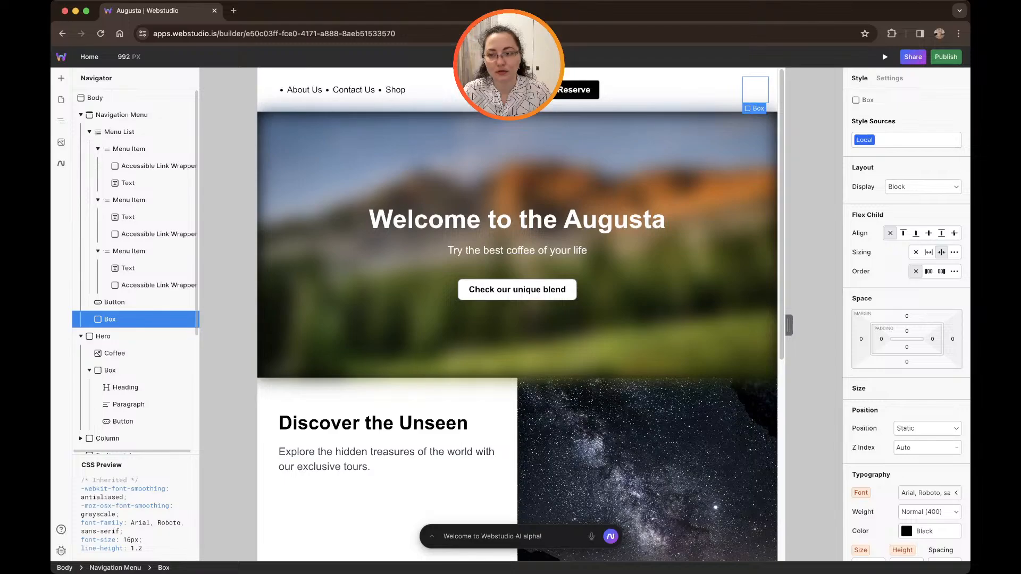
mouse_move(110, 319)
left_mouse_down()
mouse_move(110, 109)
mouse_move(105, 328)
left_mouse_up()
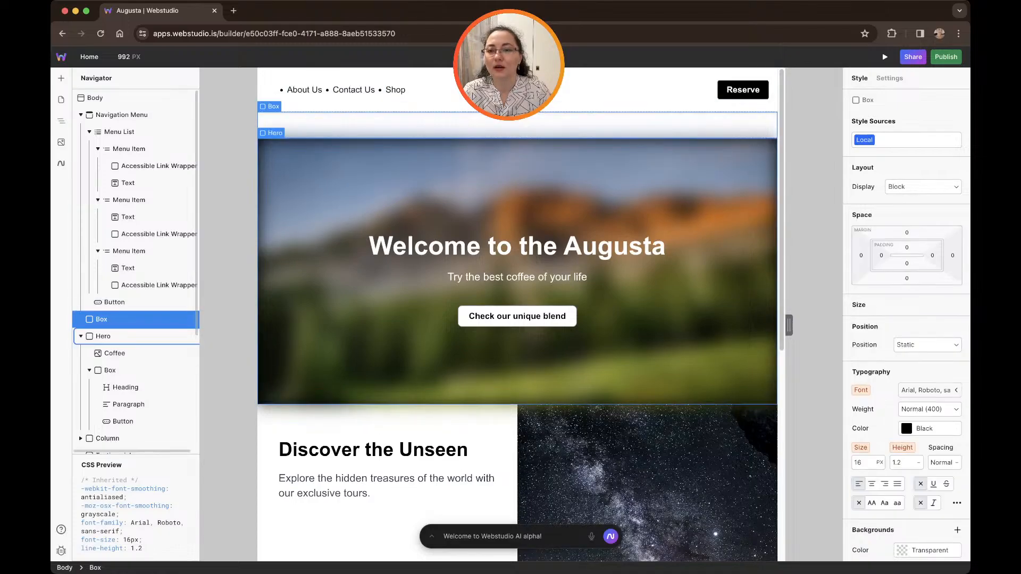
left_click(81, 337)
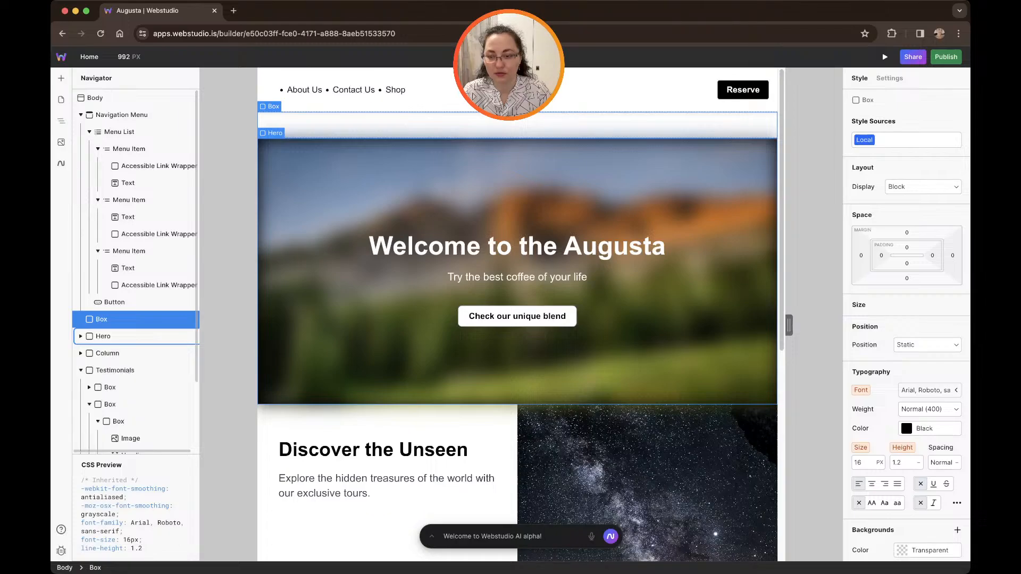
left_click_drag(101, 320, 102, 343)
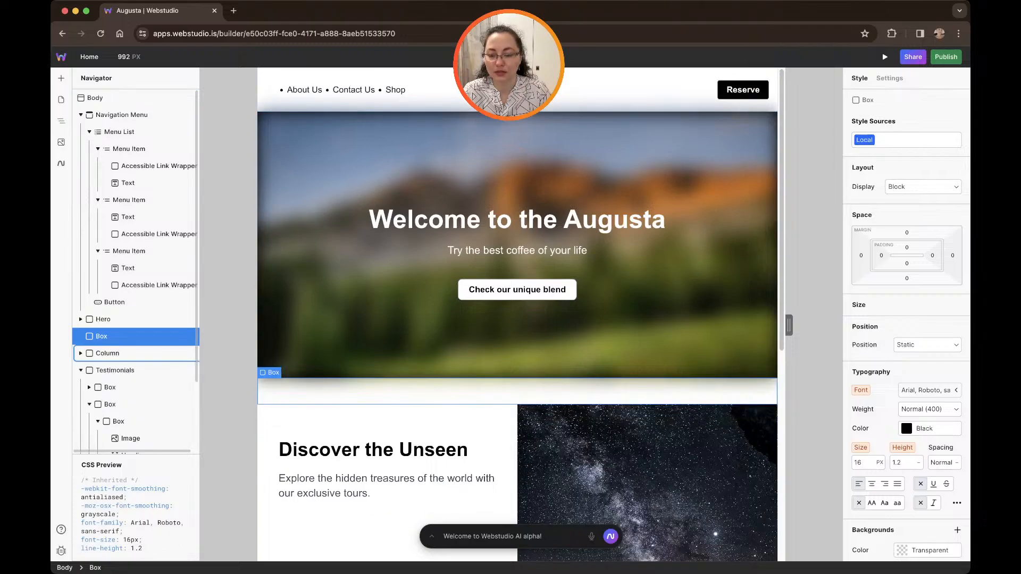
Add an Image component inside the new Box below the Hero and try to fill it with the uploaded specialty coffee picture.
left_click(61, 79)
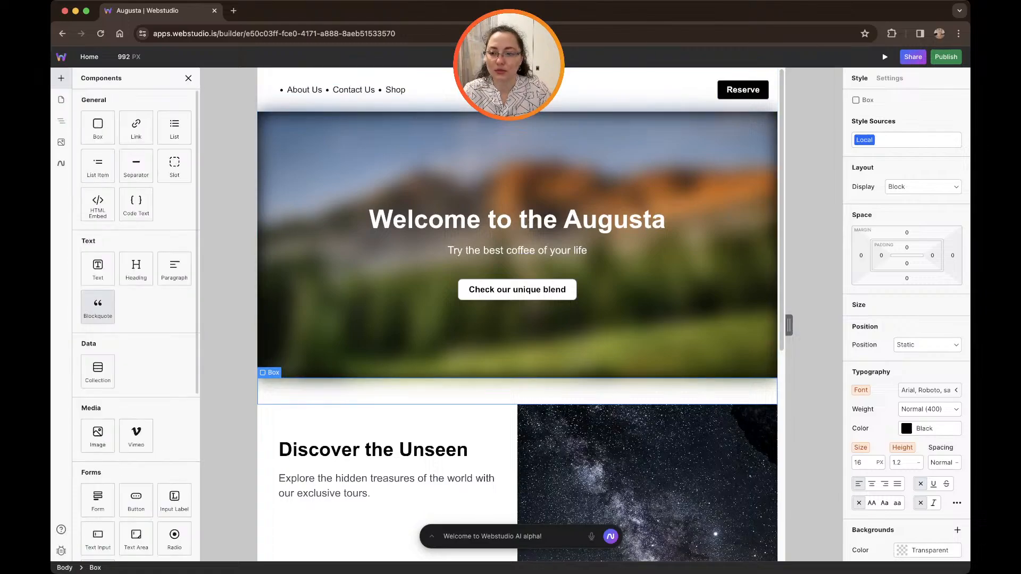
left_click_drag(98, 431, 296, 394)
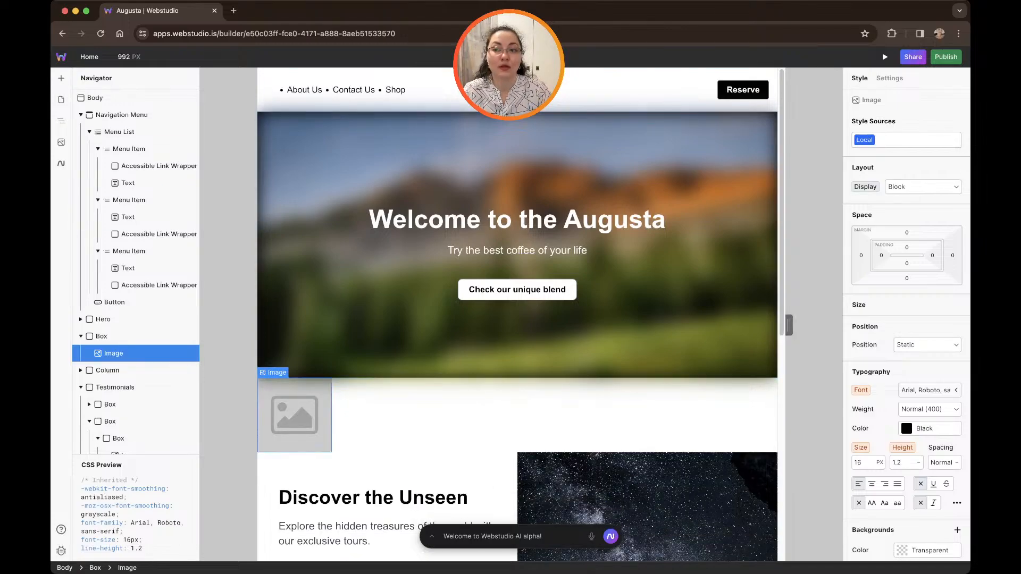
left_click(62, 142)
left_click(98, 166)
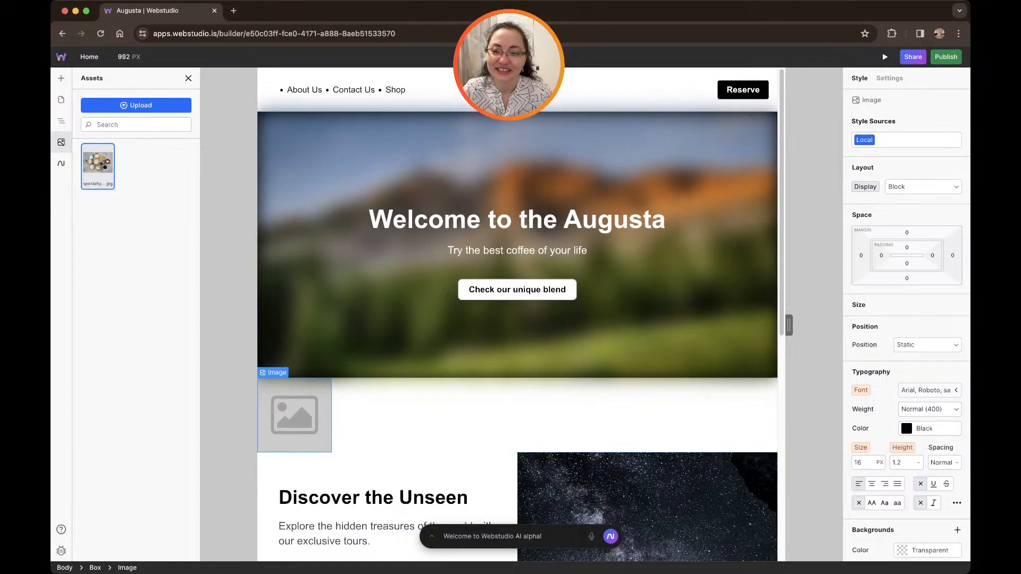
left_click(189, 78)
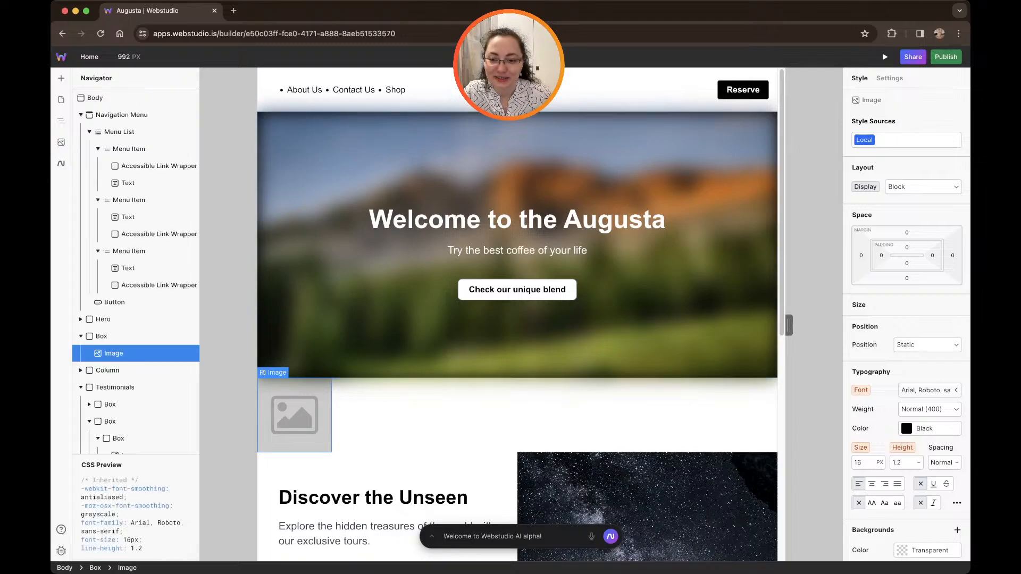
left_click(324, 308)
left_click(295, 415)
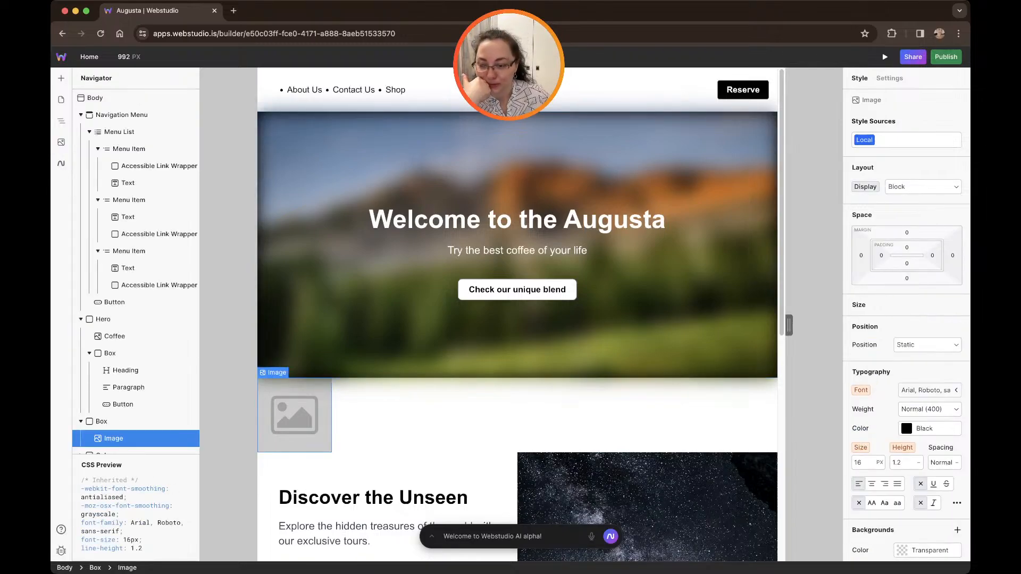
scroll(135, 388, "down", 1)
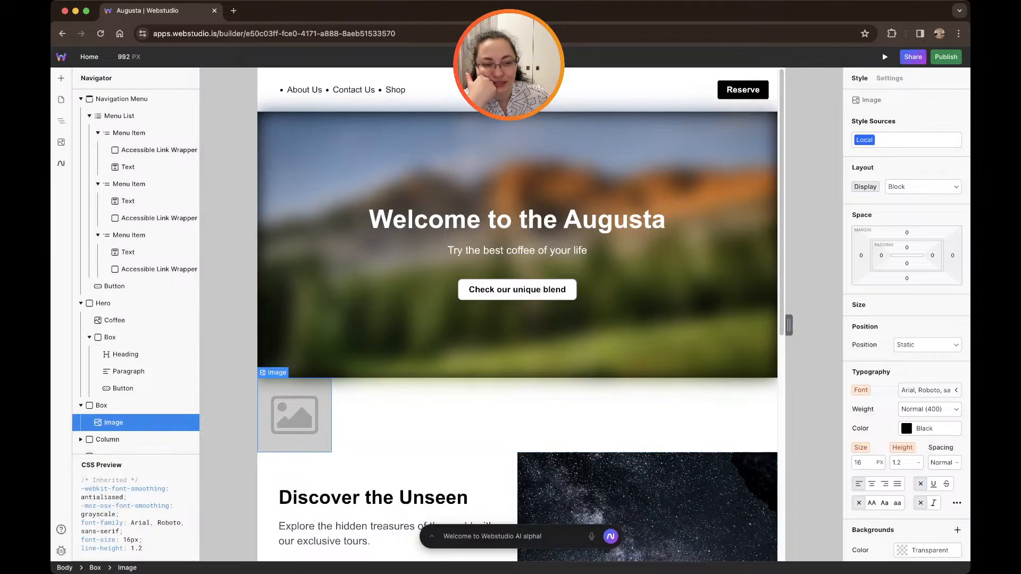
Set the hover background color of the navigation menu's Reserve button to brown, hex A65E02.
left_click(871, 140)
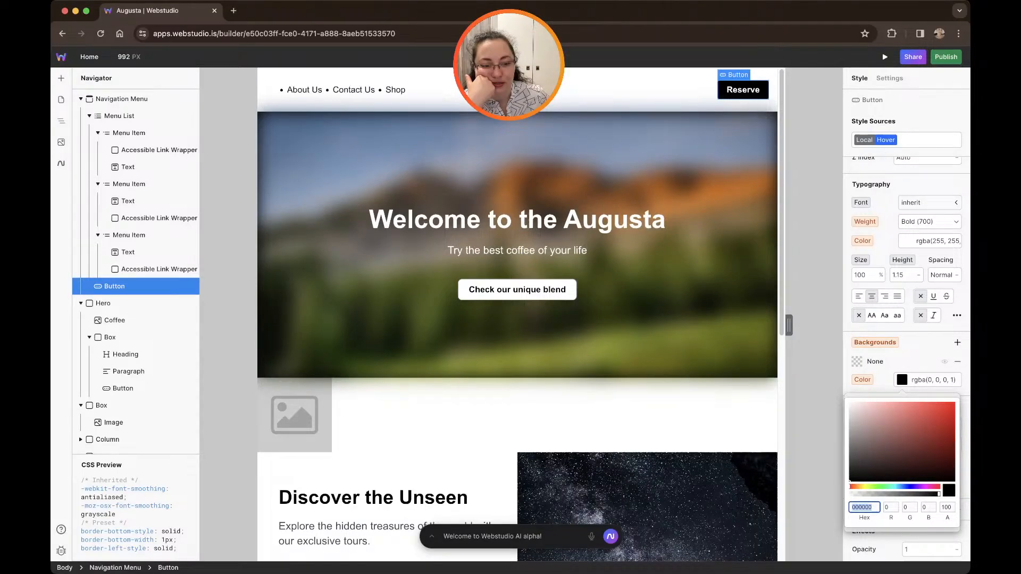
type("DEB71B")
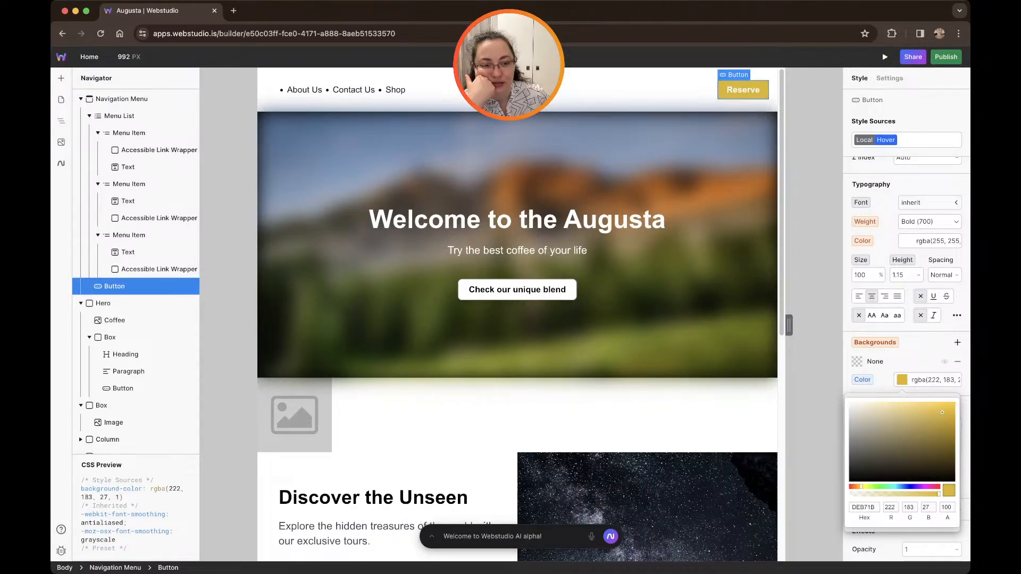
left_click_drag(942, 412, 953, 427)
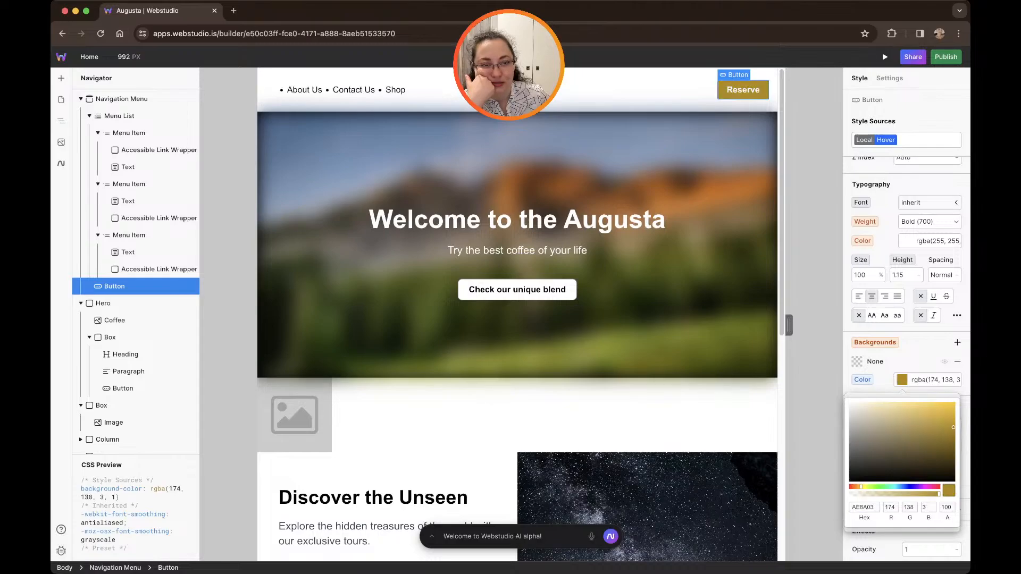
left_click_drag(861, 487, 857, 487)
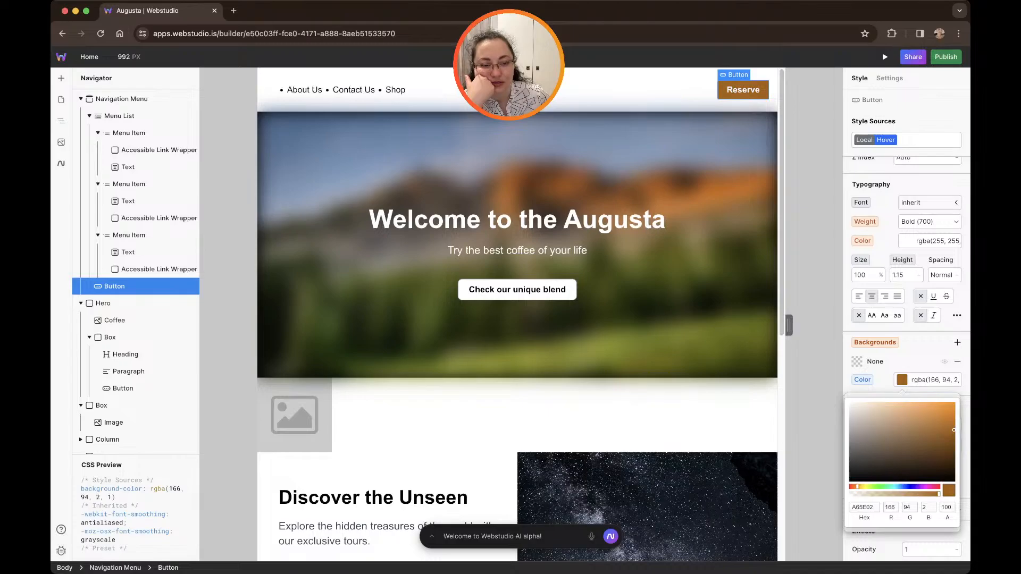
Lighten the Reserve button's hover background to hex AE6303, return to its local style and check the result in preview mode.
left_click_drag(954, 429, 954, 427)
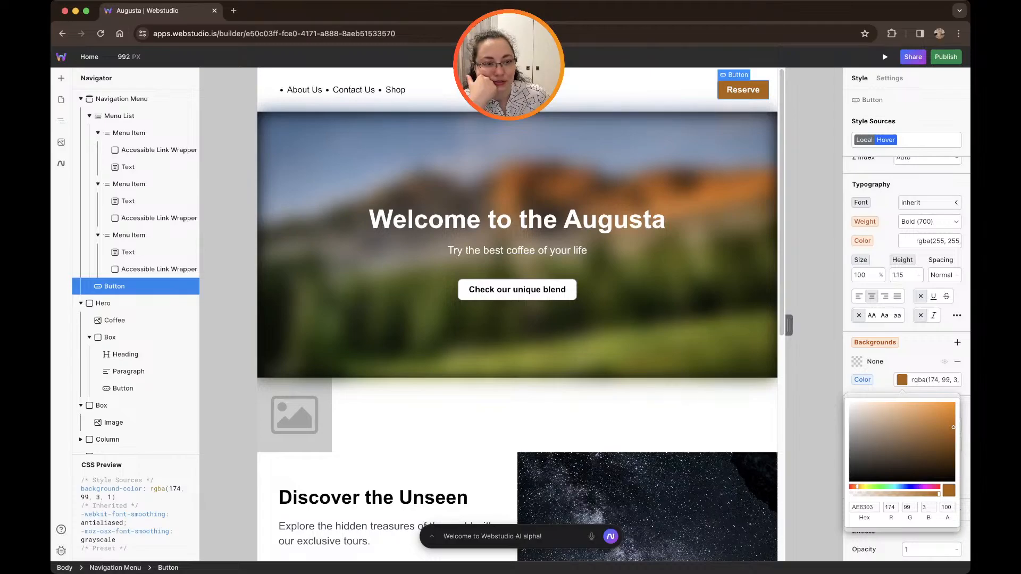
left_click(864, 140)
left_click(871, 140)
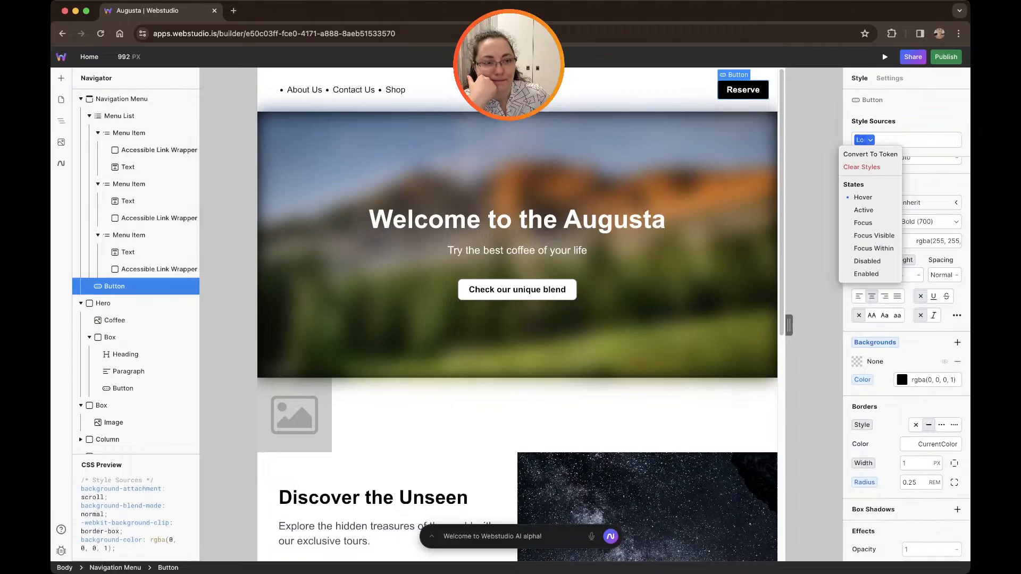
key("Escape")
left_click(885, 57)
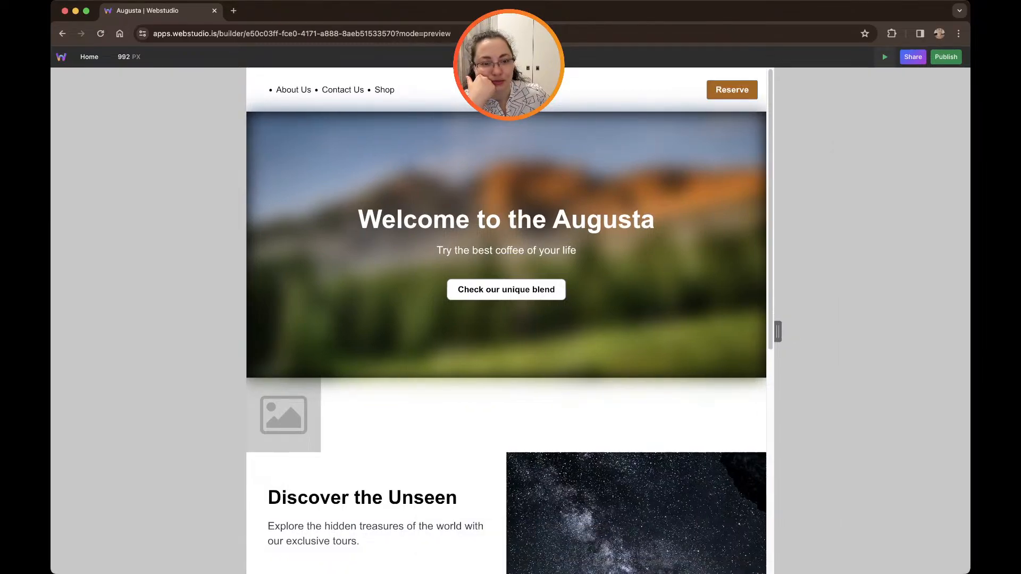
left_click(885, 57)
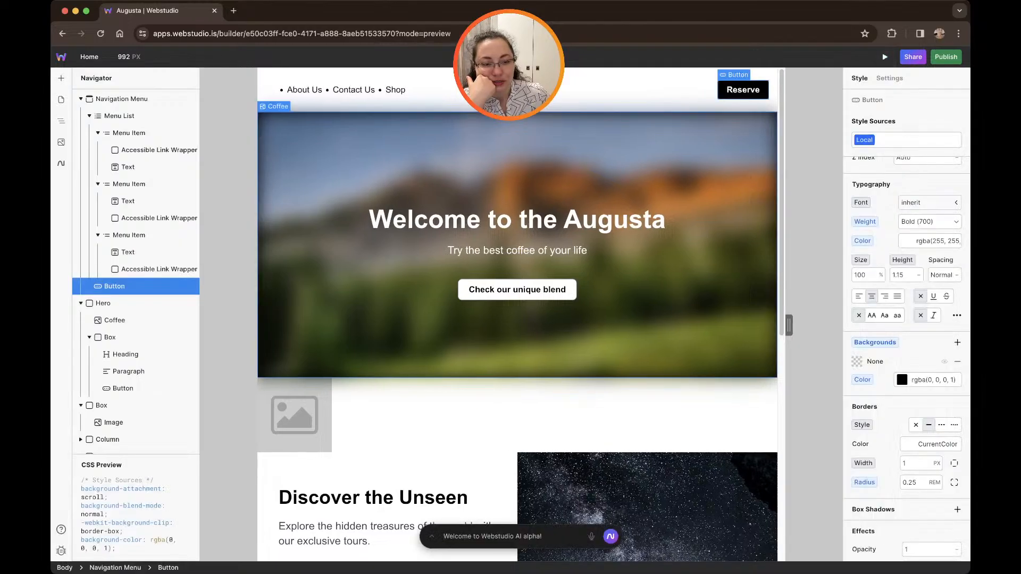
Look through the style settings of the Image below the Hero and view the uploaded specialty coffee picture's asset details.
left_click(294, 416)
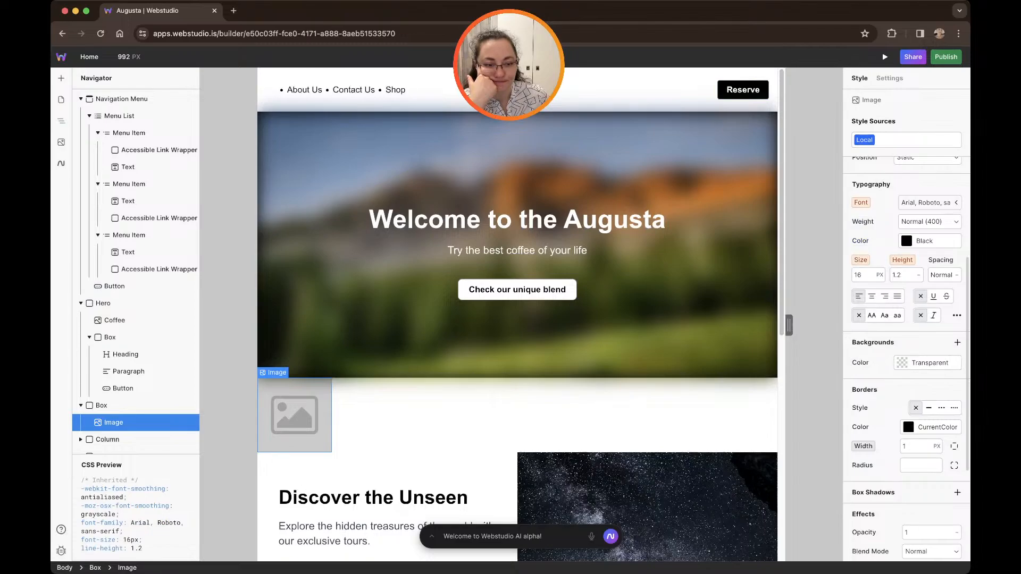
scroll(907, 319, "down", 4)
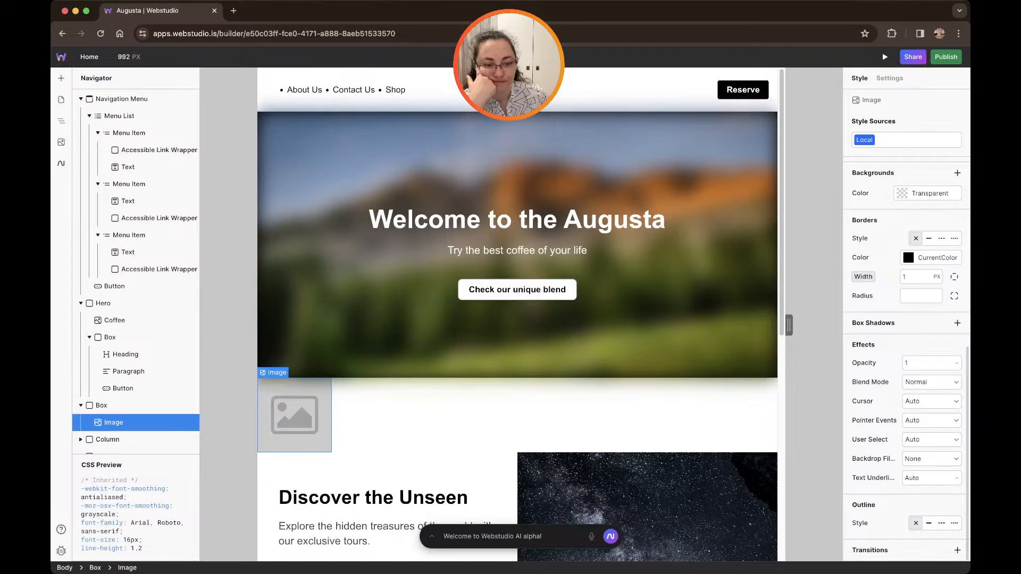
scroll(907, 319, "up", 5)
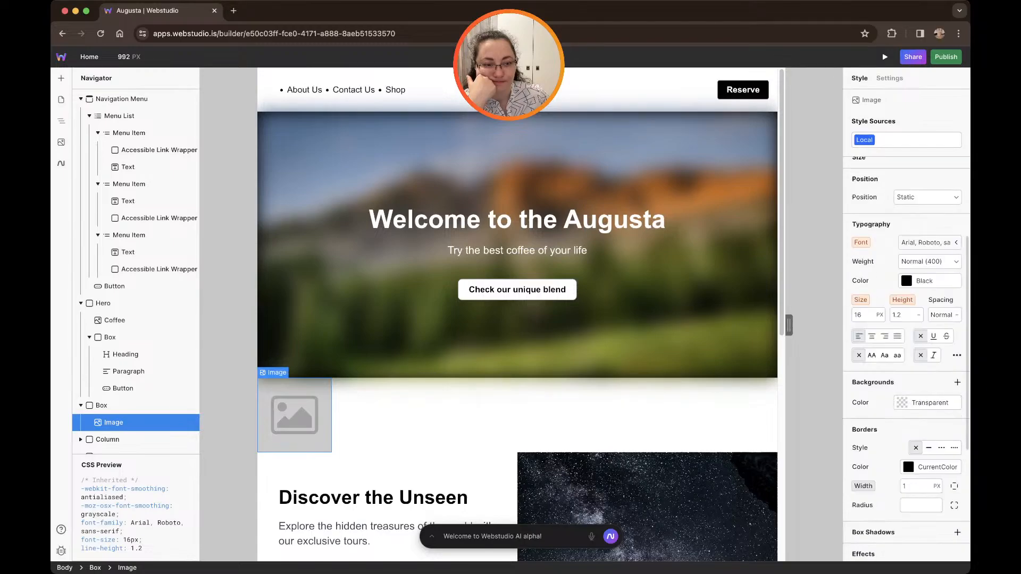
scroll(906, 319, "up", 3)
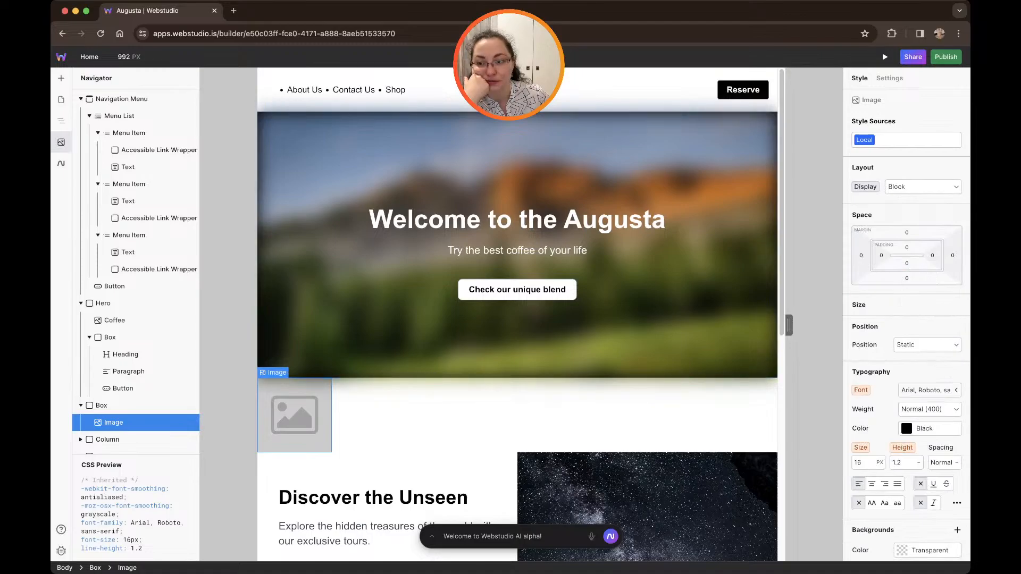
left_click(61, 142)
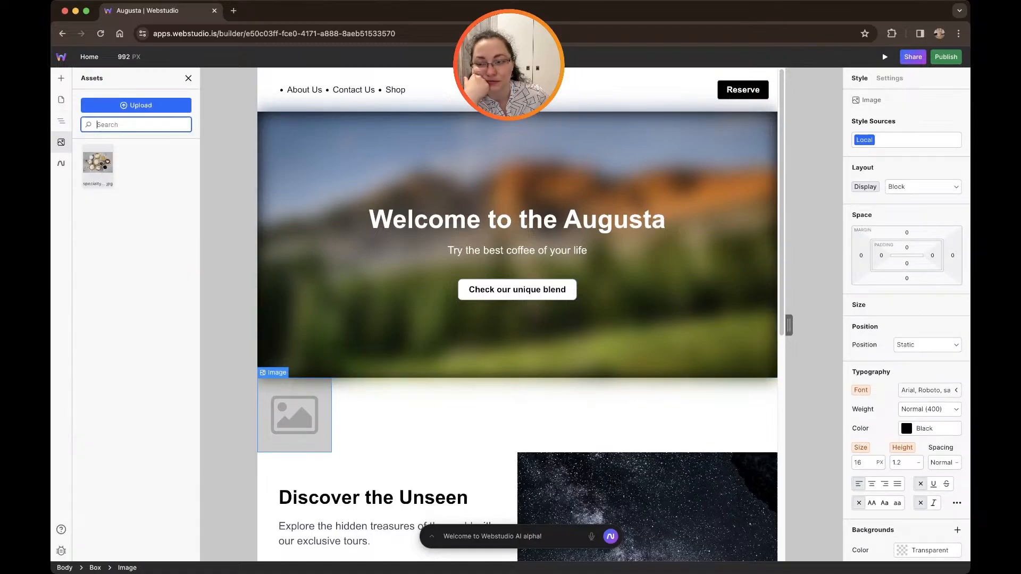
left_click(98, 163)
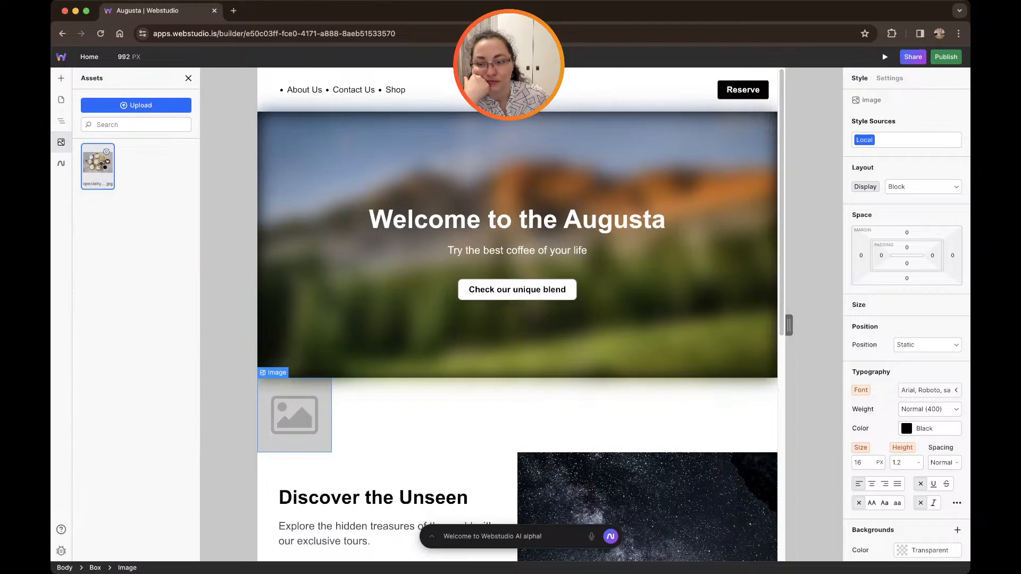
left_click(107, 152)
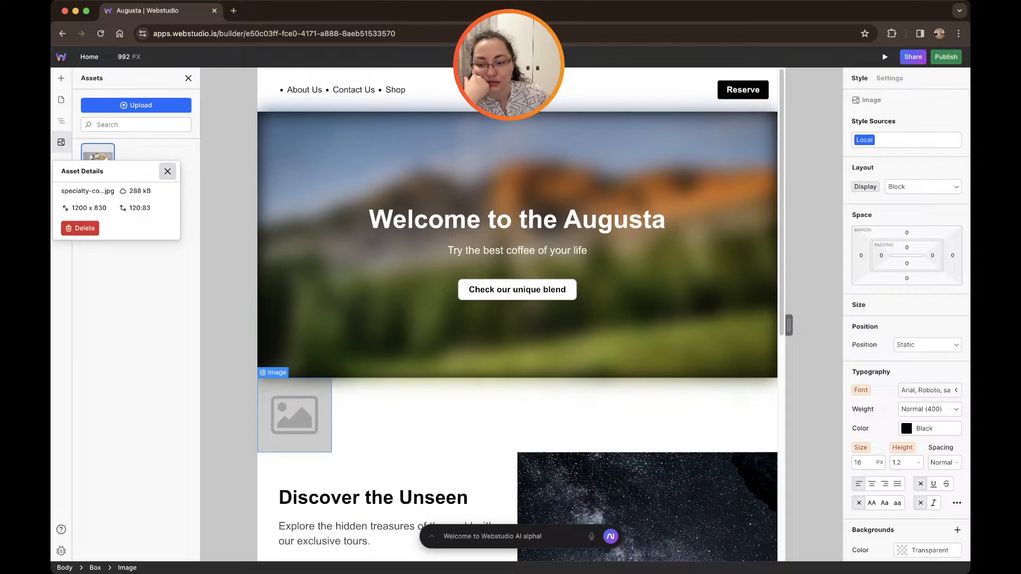
left_click(168, 171)
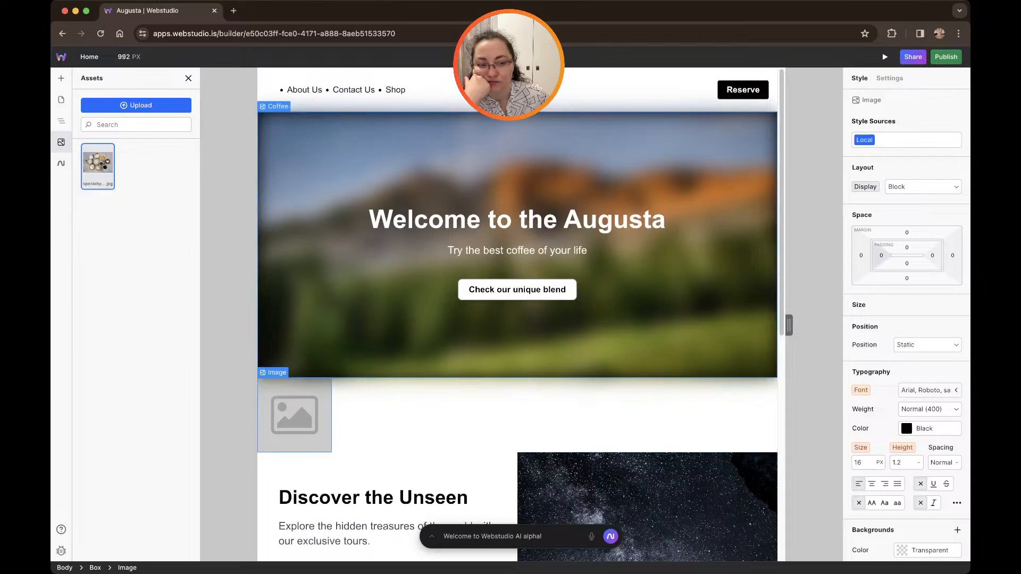
Set the left margin of the Image below the Hero to 20 px.
left_click(861, 256)
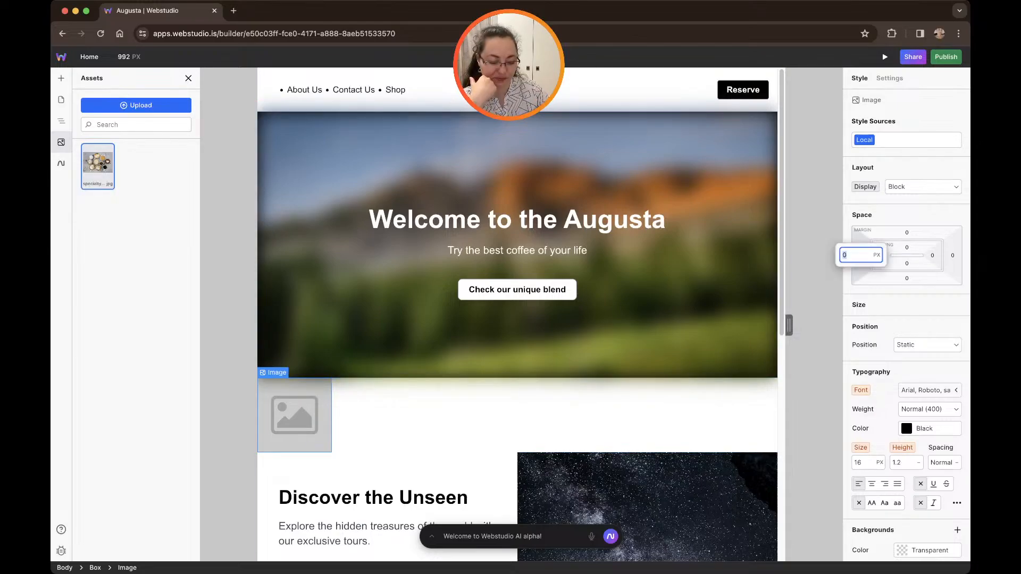
type("20")
key("Return")
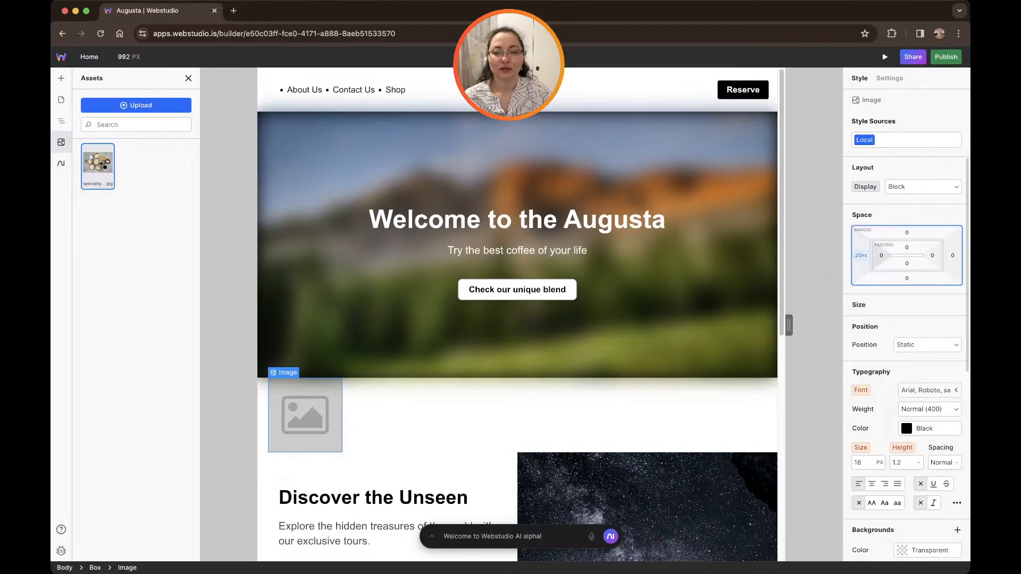
Set both the left and the top margin of the Image below the Hero to 30 px.
left_click(861, 256)
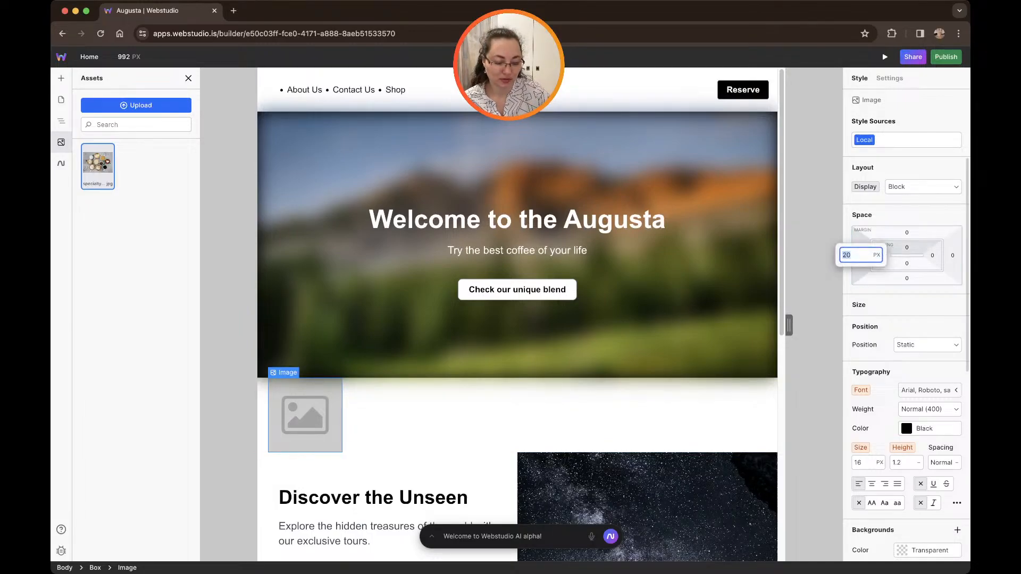
type("30")
key("Return")
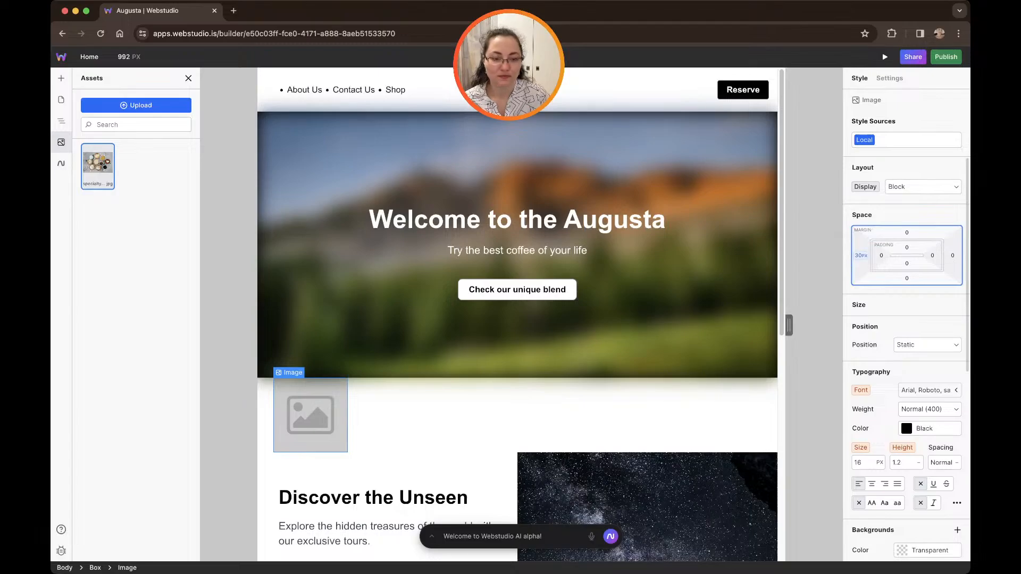
left_click(907, 233)
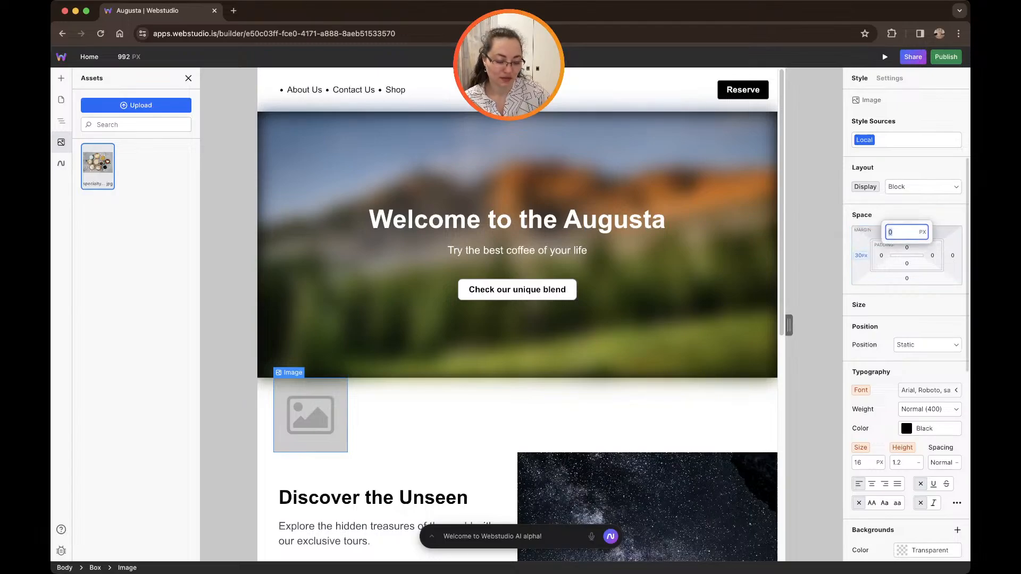
type("30")
key("Return")
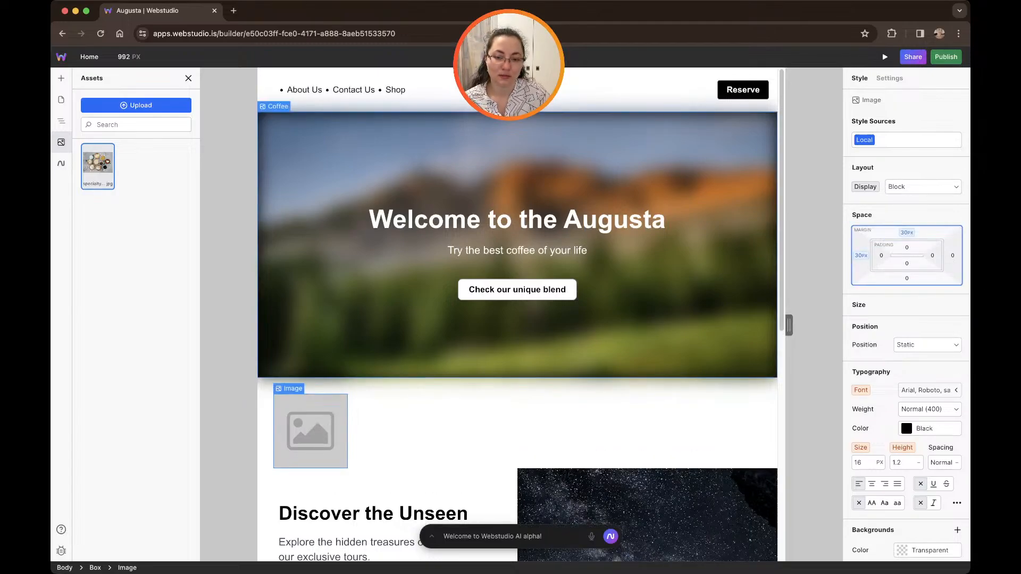
Add a background layer to the Image below the Hero and assign it the uploaded specialty coffee picture.
left_click(311, 431)
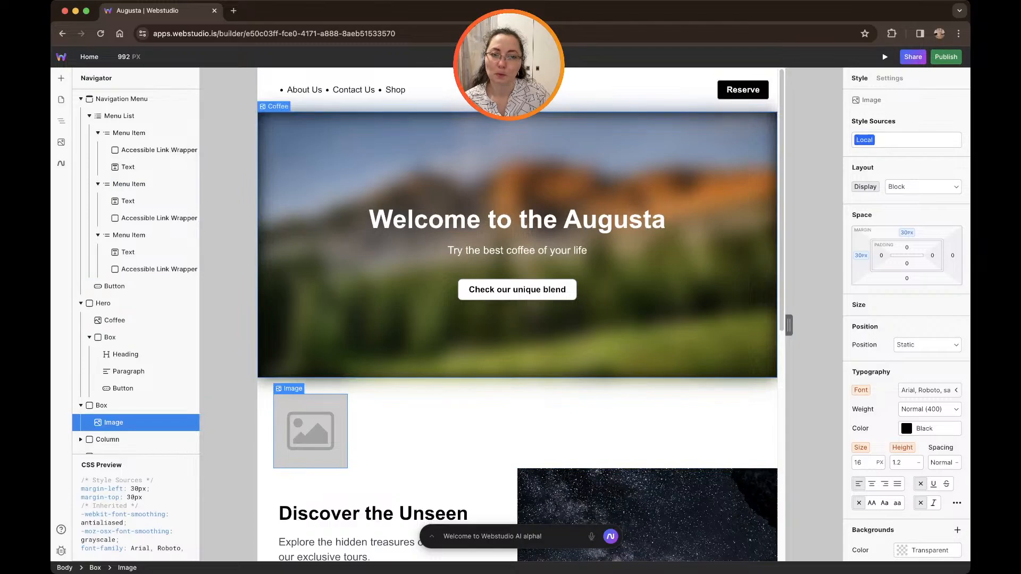
scroll(906, 359, "down", 2)
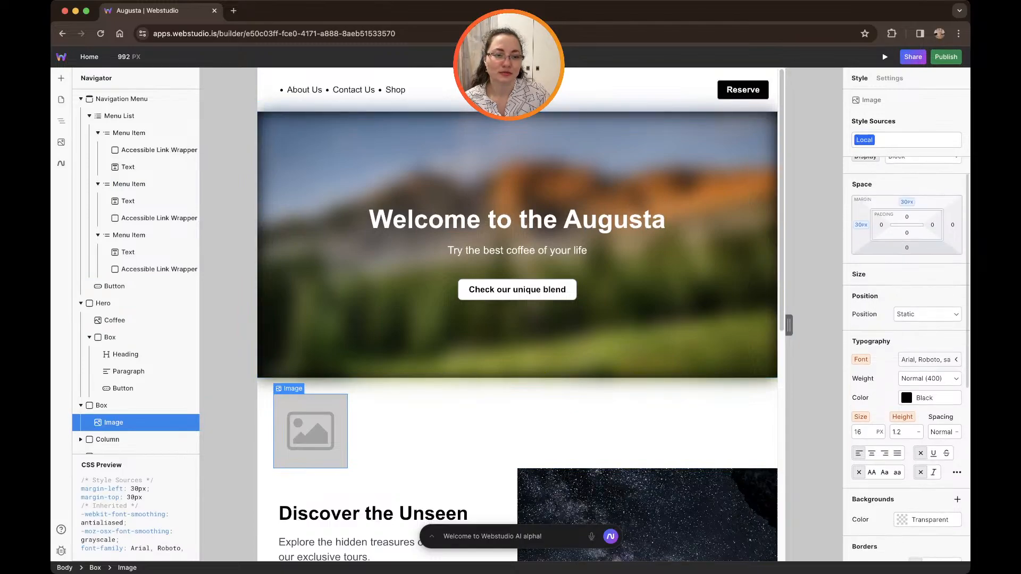
scroll(906, 359, "down", 2)
left_click(859, 214)
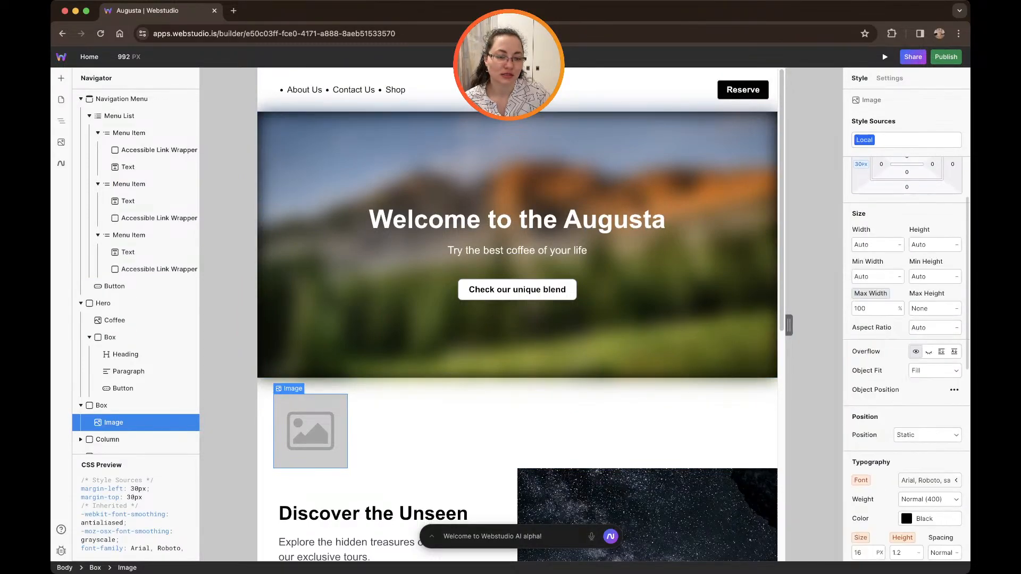
left_click(859, 214)
left_click(865, 236)
left_click(870, 257)
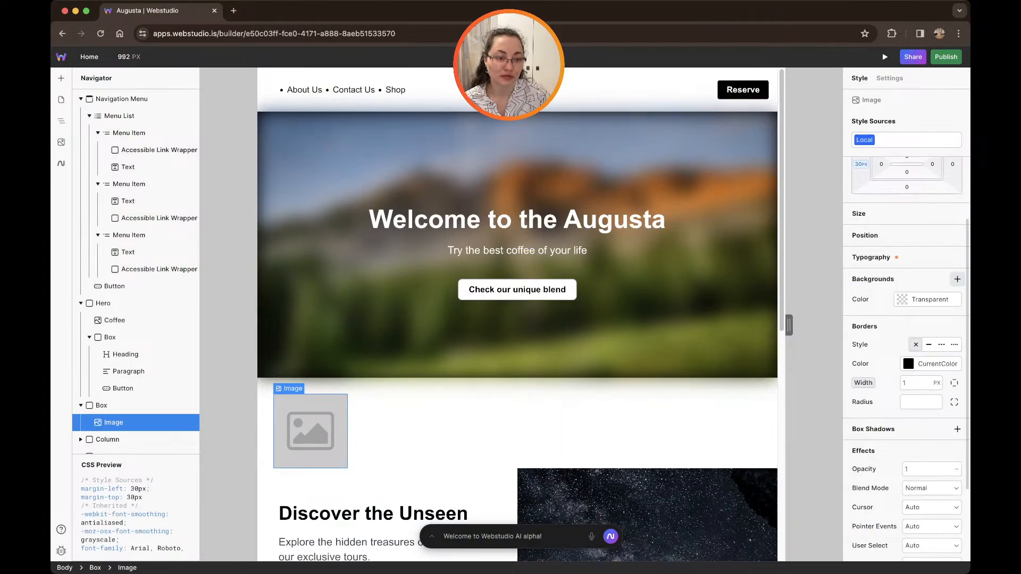
left_click(957, 279)
left_click(875, 298)
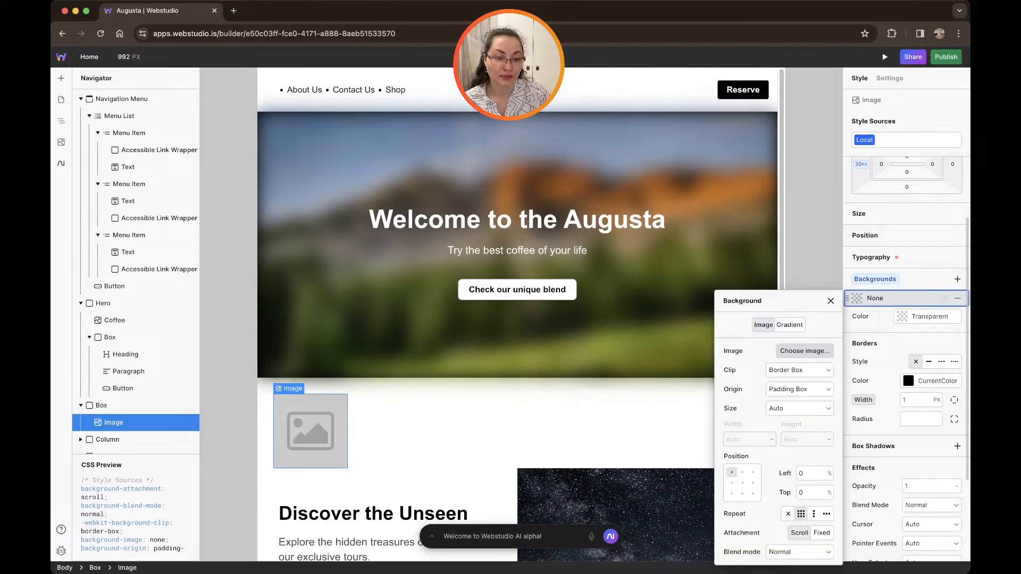
left_click(804, 351)
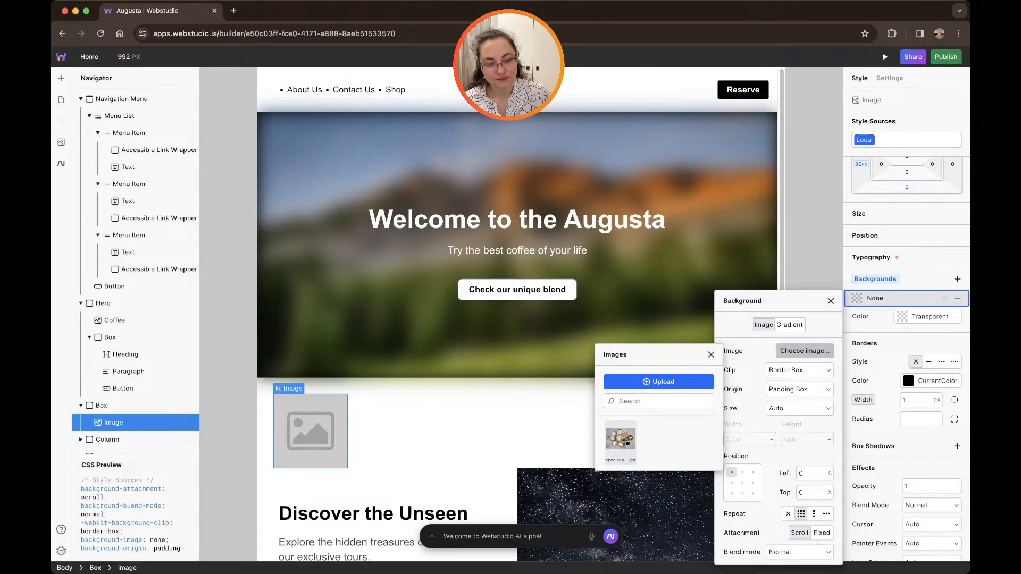
left_click(620, 439)
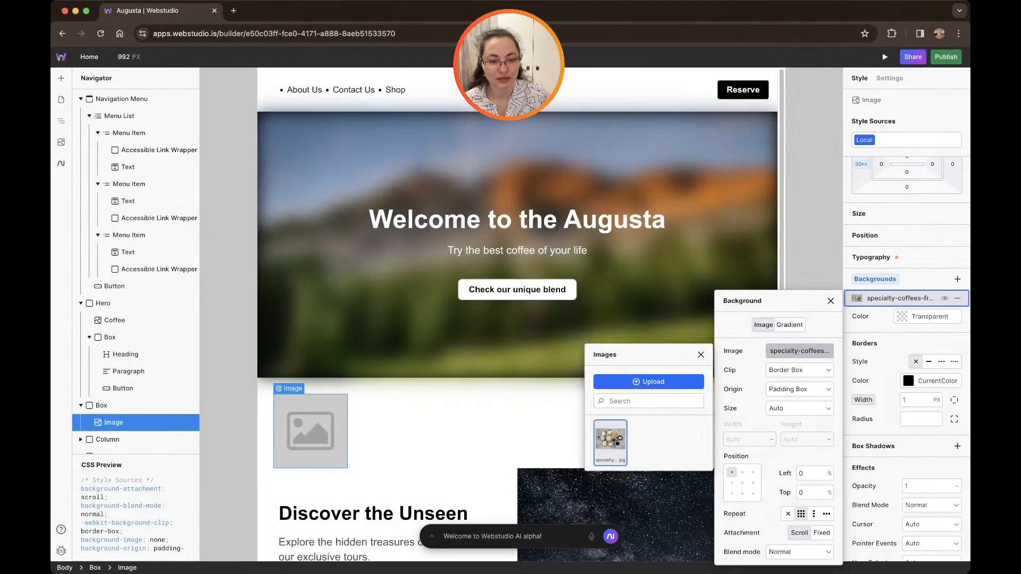
Center the coffee background at 50% left and 50% top, and reopen the image choices for that layer.
left_click(742, 483)
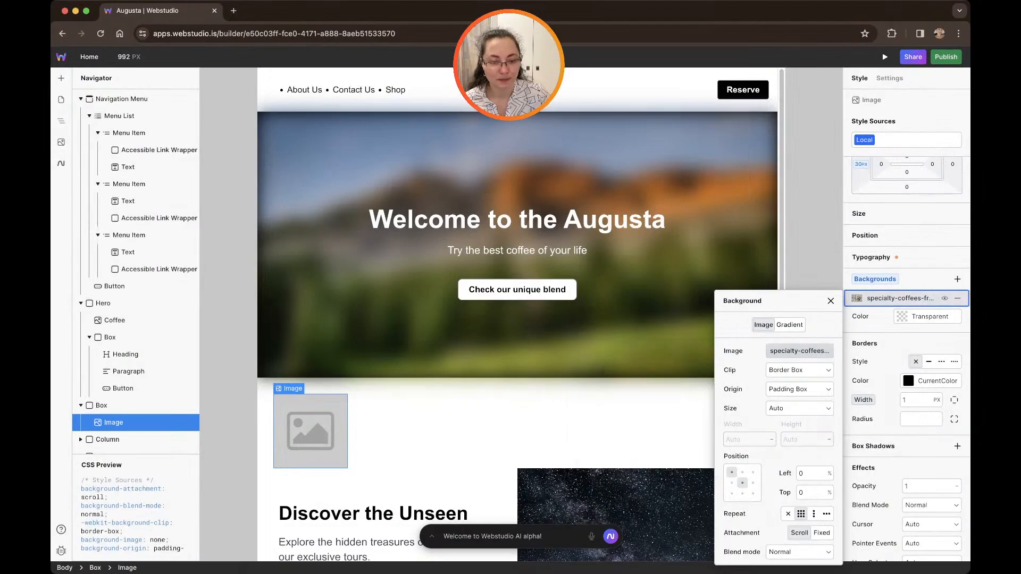
left_click(742, 483)
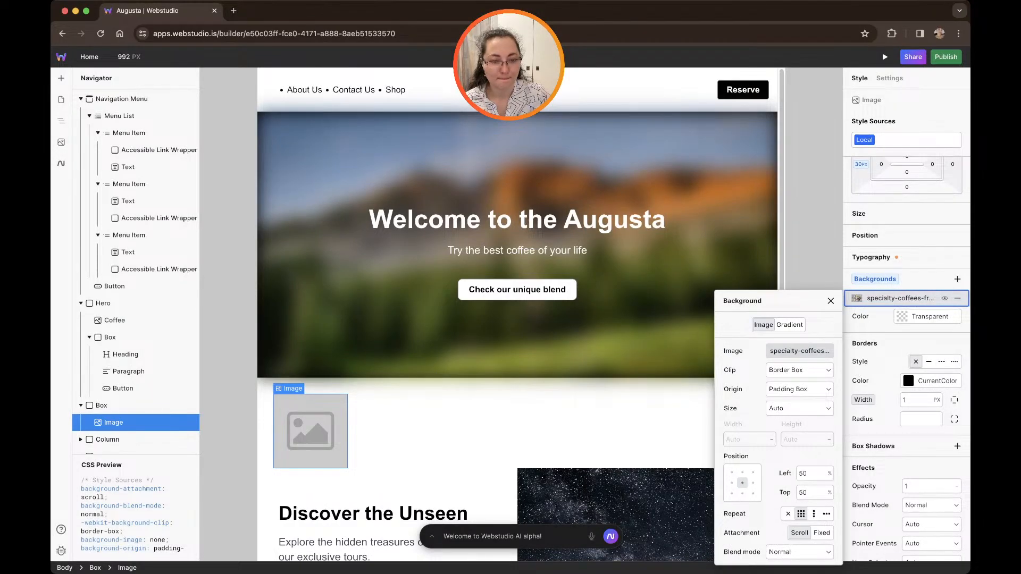
left_click(799, 351)
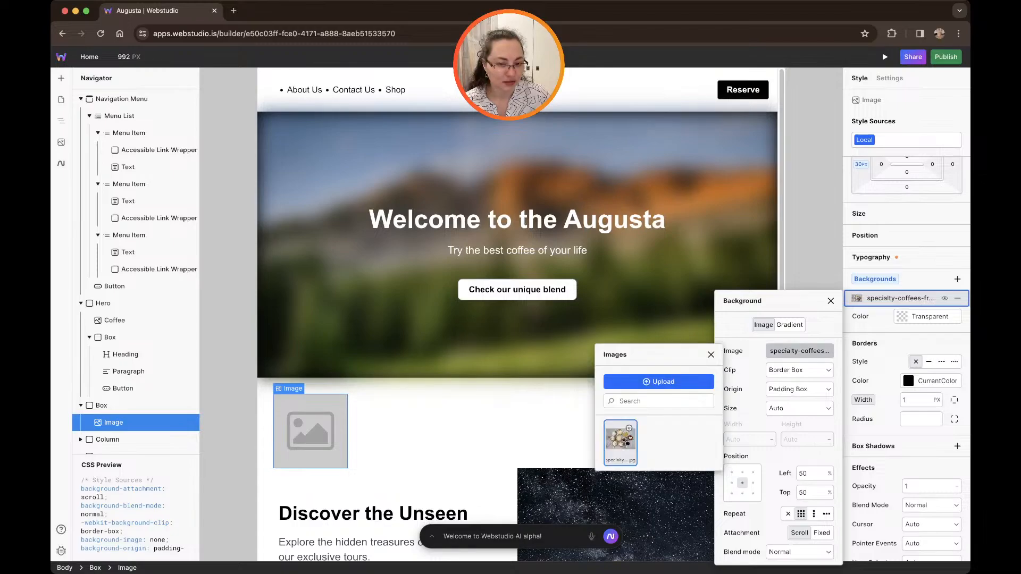
Close the image picker and set the background image's size to Custom, after trying Cover and Contain.
left_click(711, 355)
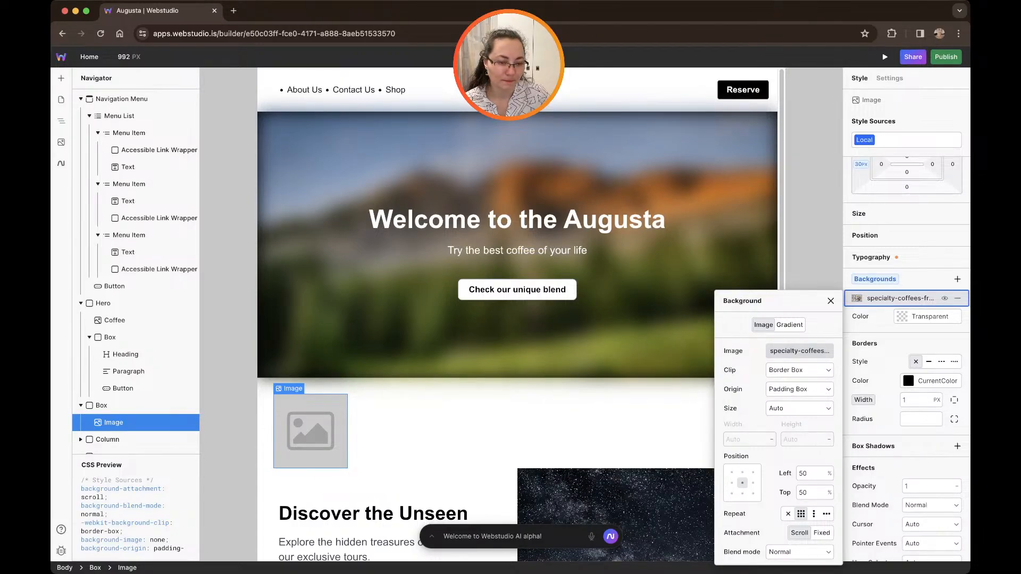
left_click(822, 533)
left_click(800, 532)
left_click(798, 409)
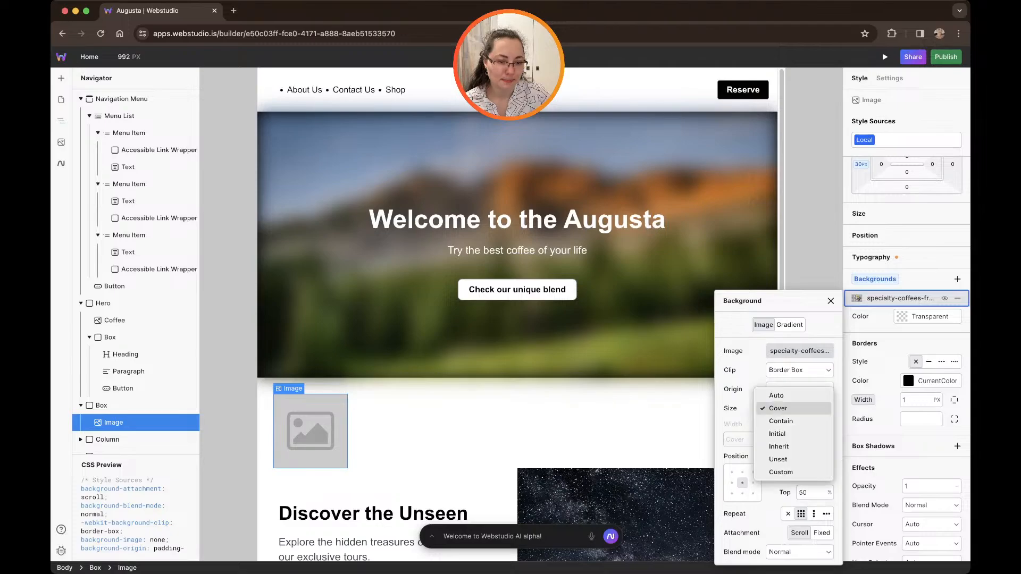
left_click(780, 434)
left_click(797, 409)
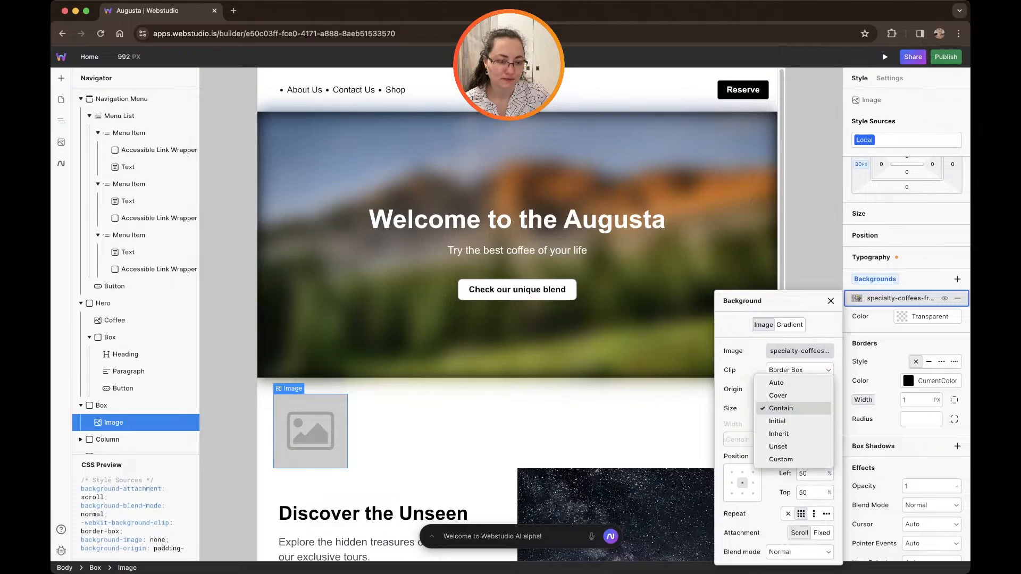
left_click(780, 459)
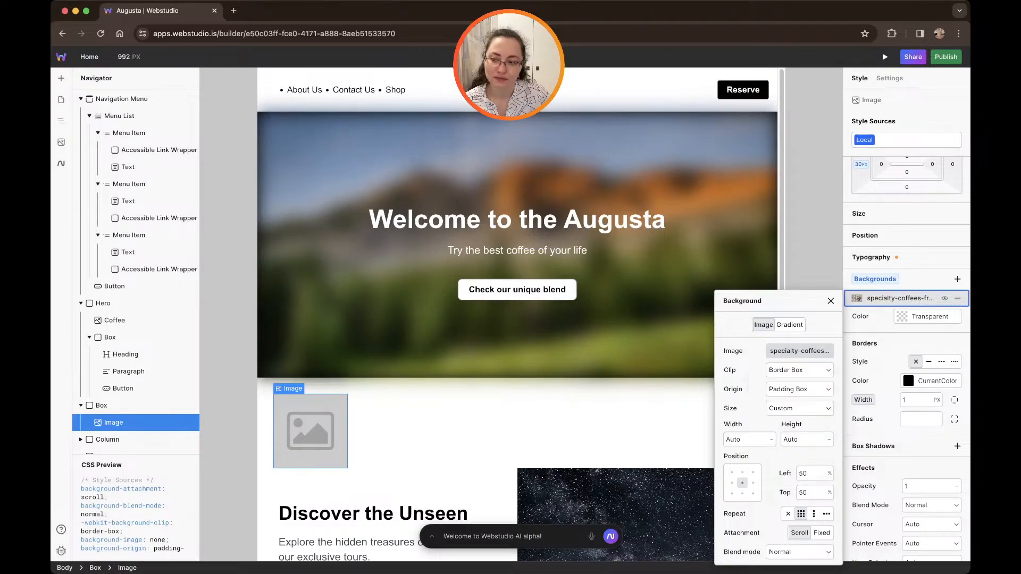
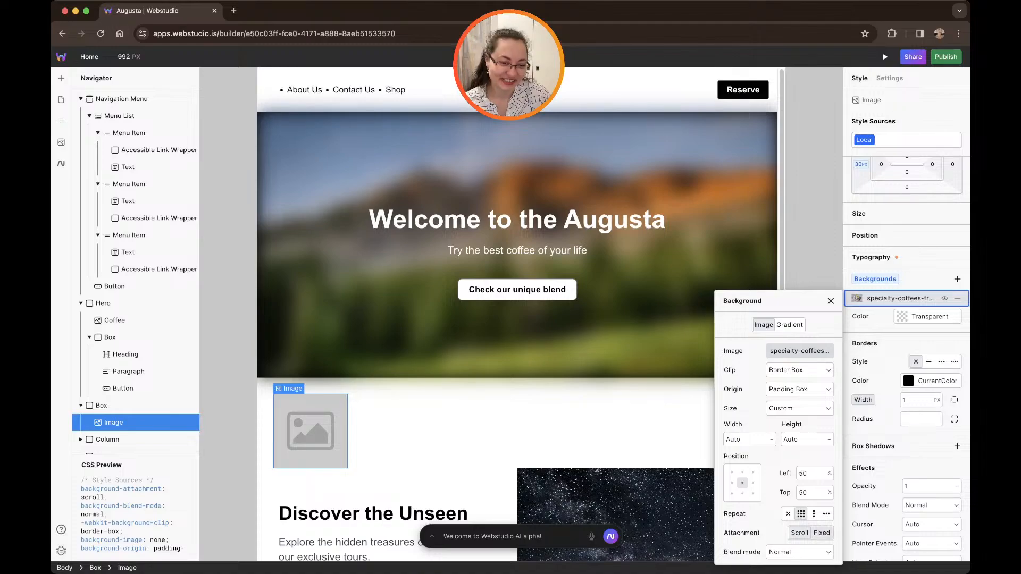
Set the background image's attachment to Fixed and look through the available blend modes.
left_click(822, 533)
left_click(800, 552)
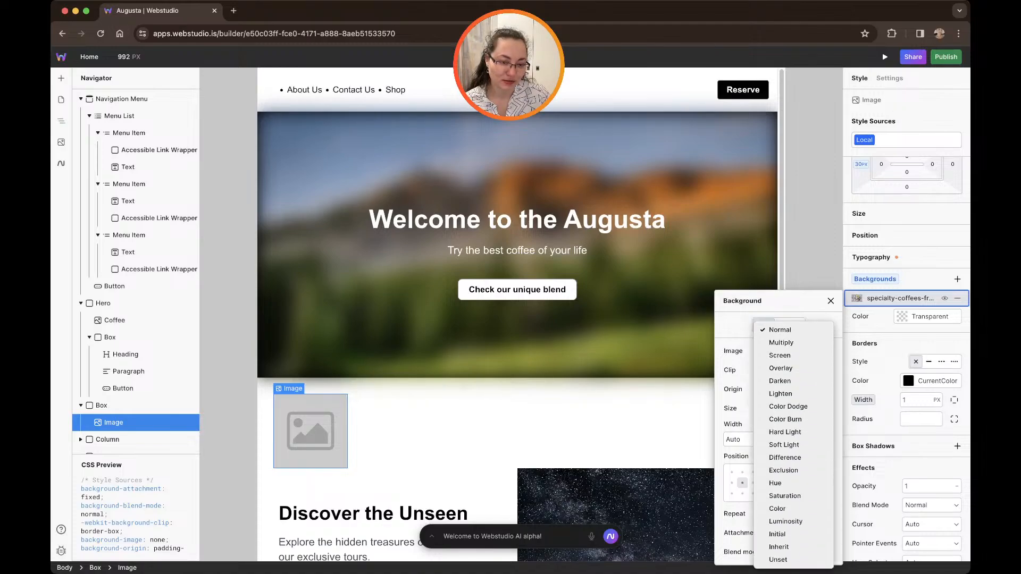
key("Escape")
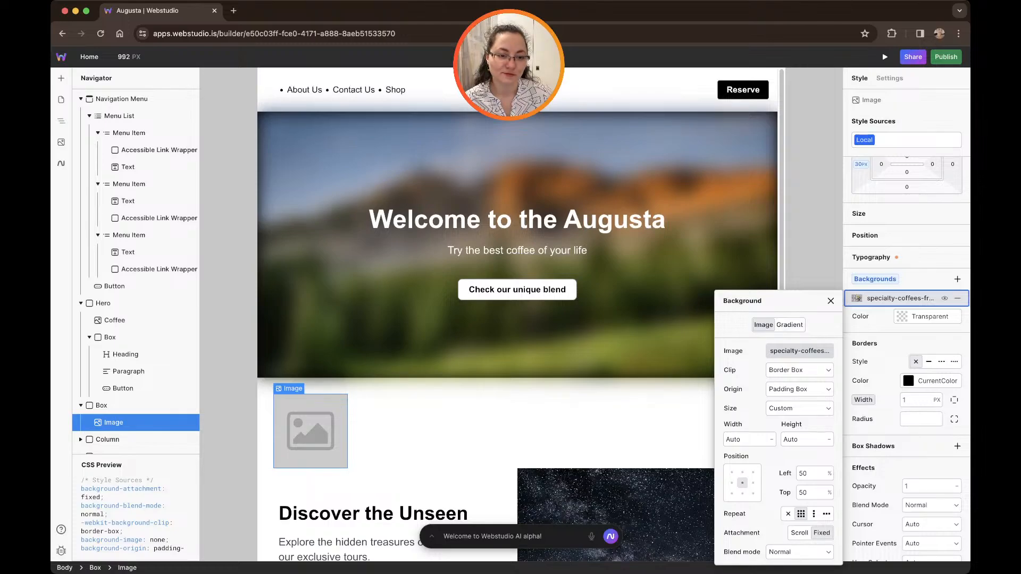
Check the asset details of the specialty-coffees image used as the background, and close the image picker.
left_click(799, 351)
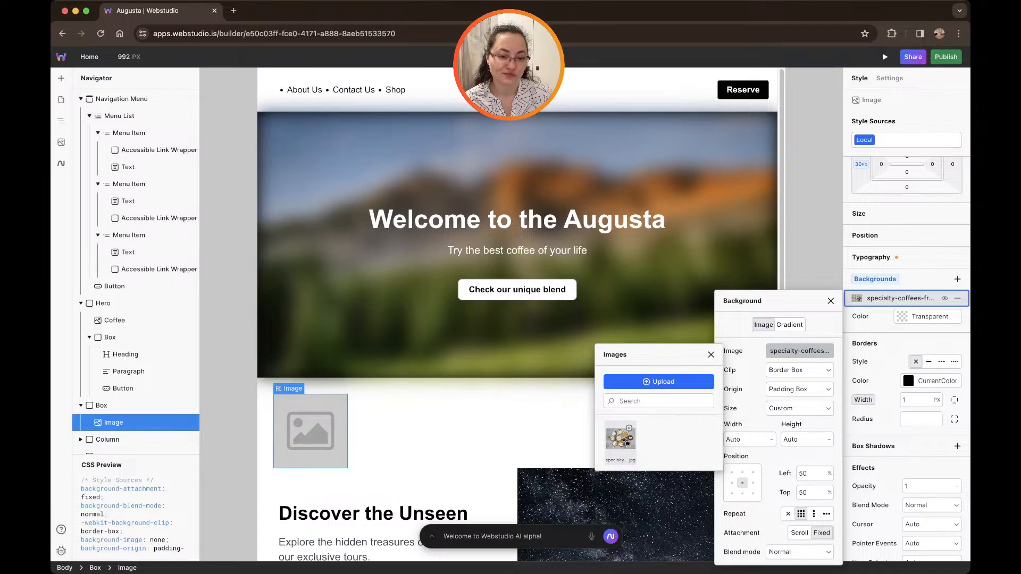
left_click(629, 428)
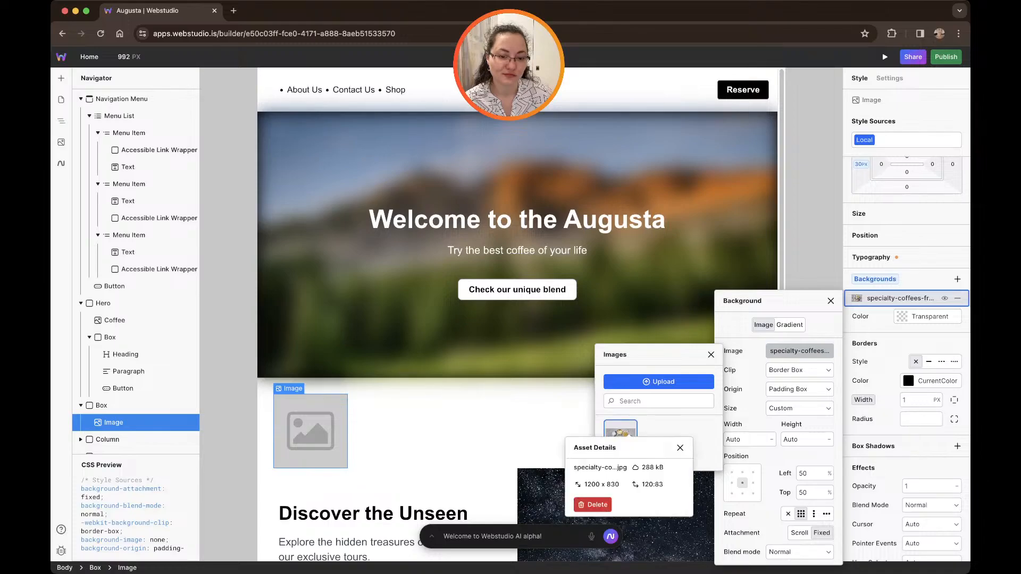
double_click(592, 468)
left_click(680, 448)
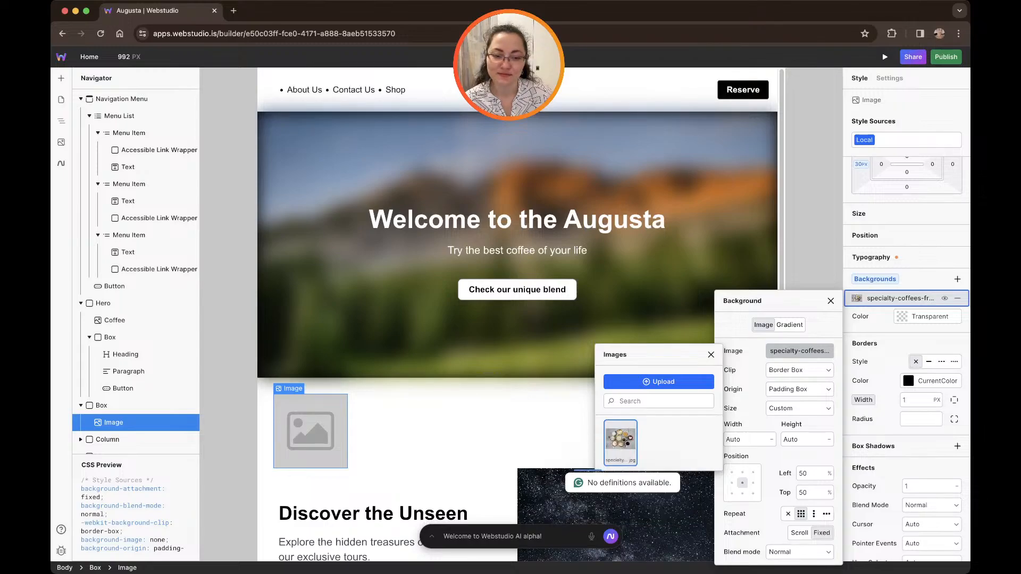
left_click(710, 354)
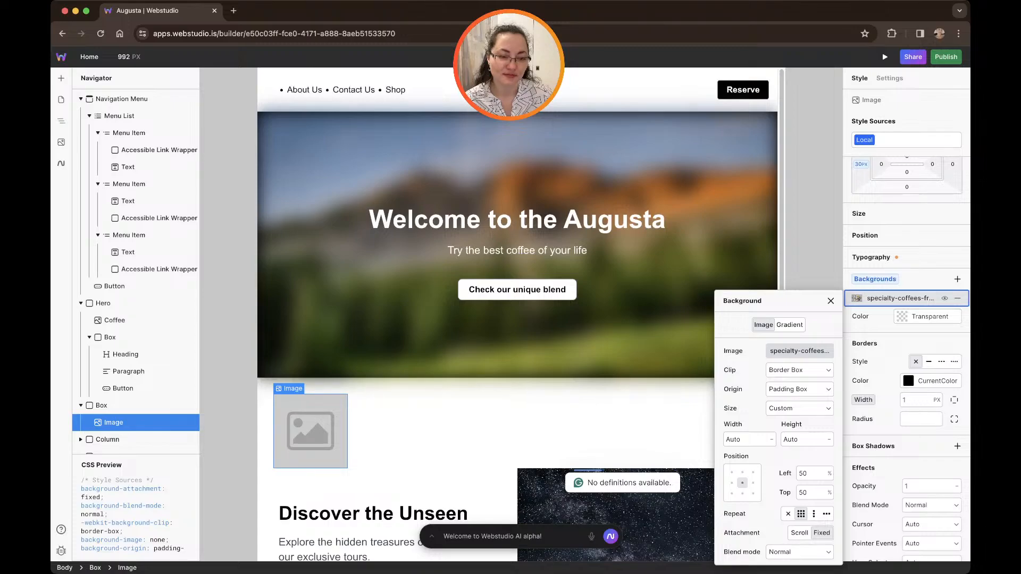
Check the background's Origin and Clip options and close the background settings.
left_click(799, 389)
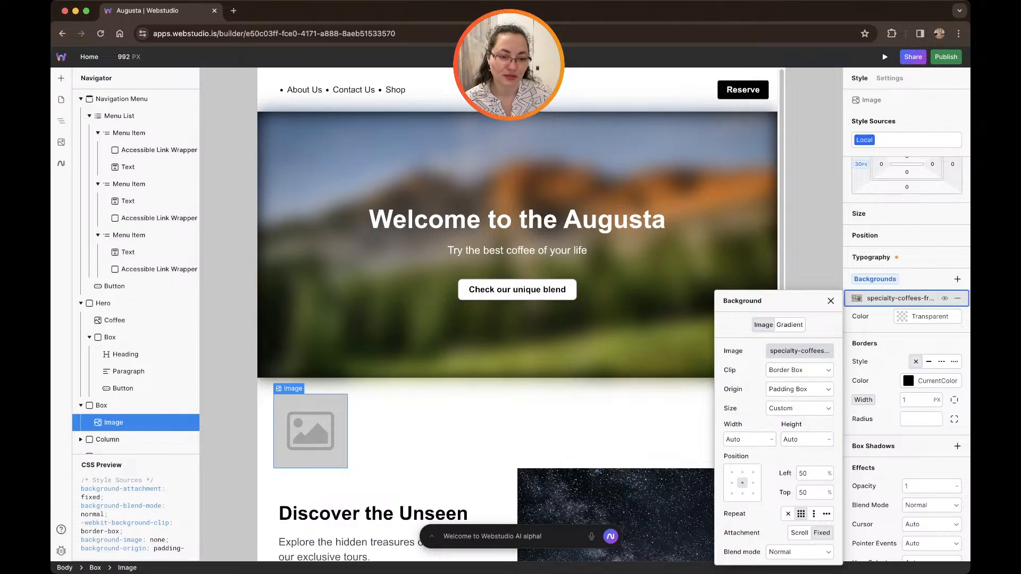
left_click(798, 371)
left_click(798, 370)
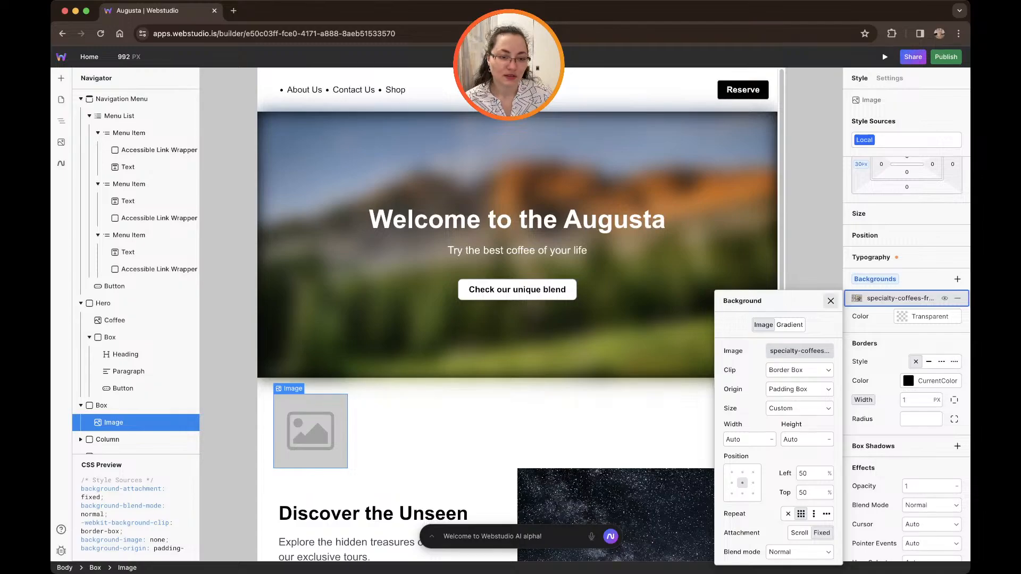
left_click(830, 301)
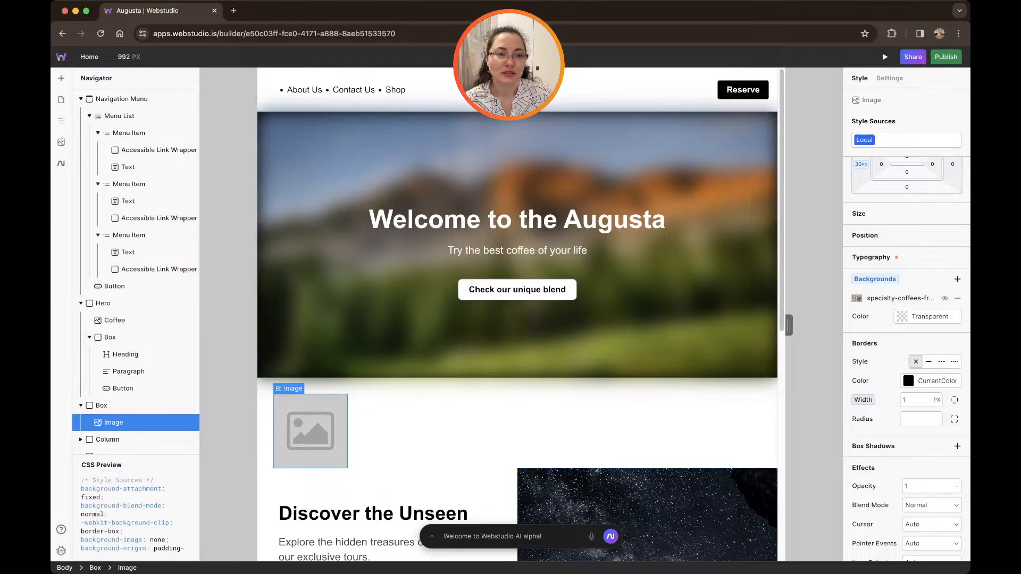
Assign the uploaded specialty-coffees picture as the source of the placeholder image below the hero, and close the image picker.
left_click(889, 79)
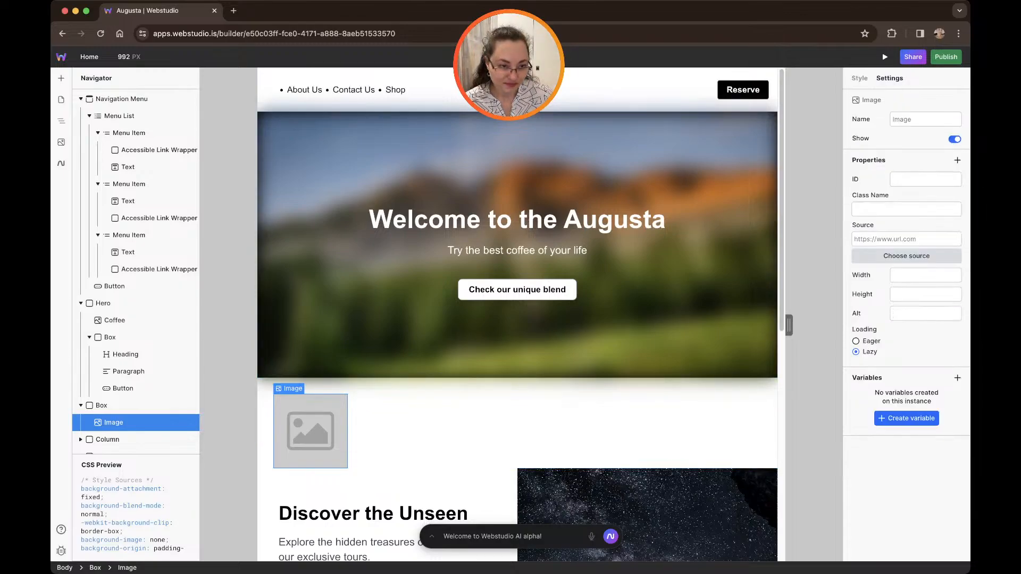
left_click(925, 120)
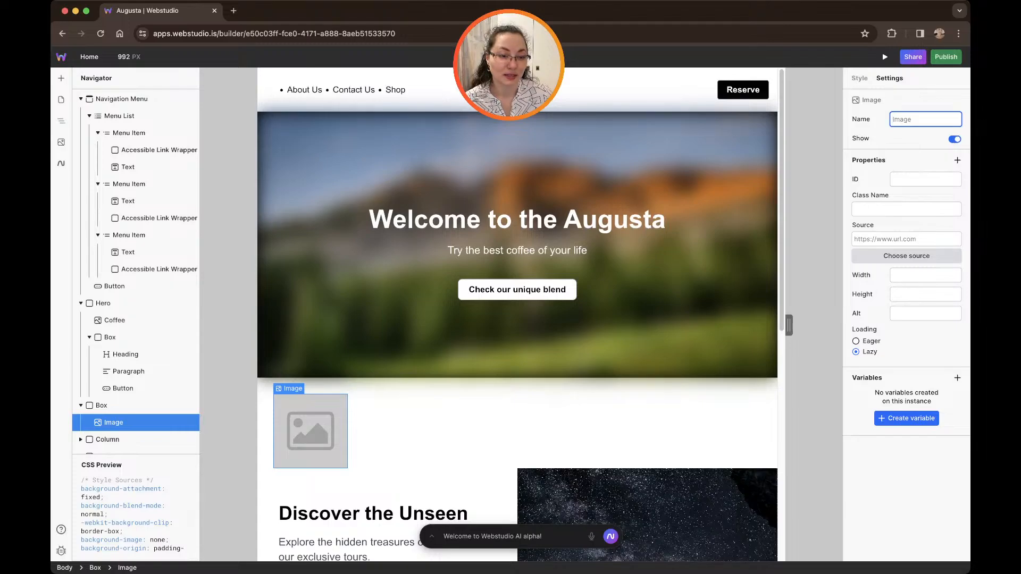
left_click(852, 234)
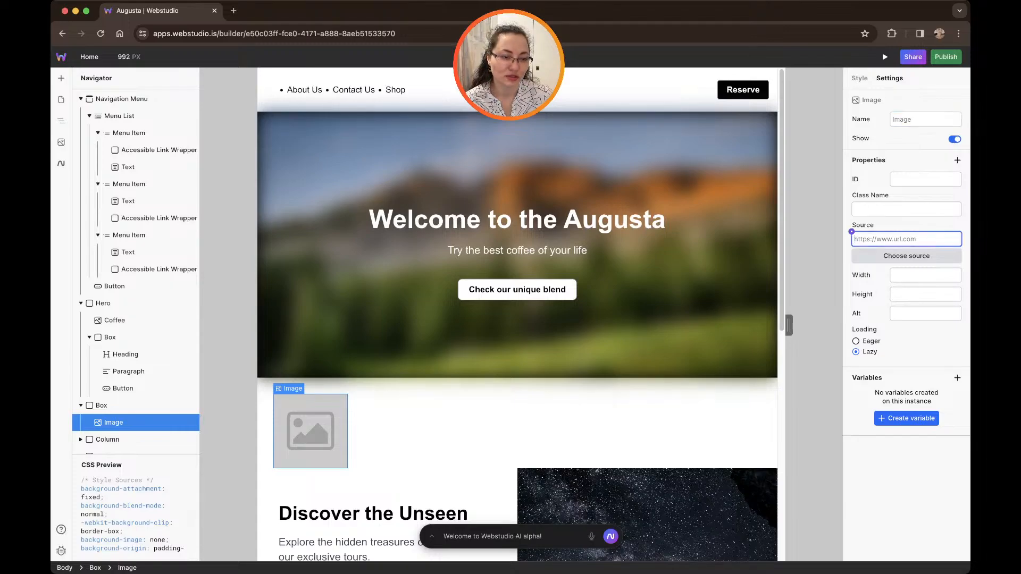
left_click(904, 256)
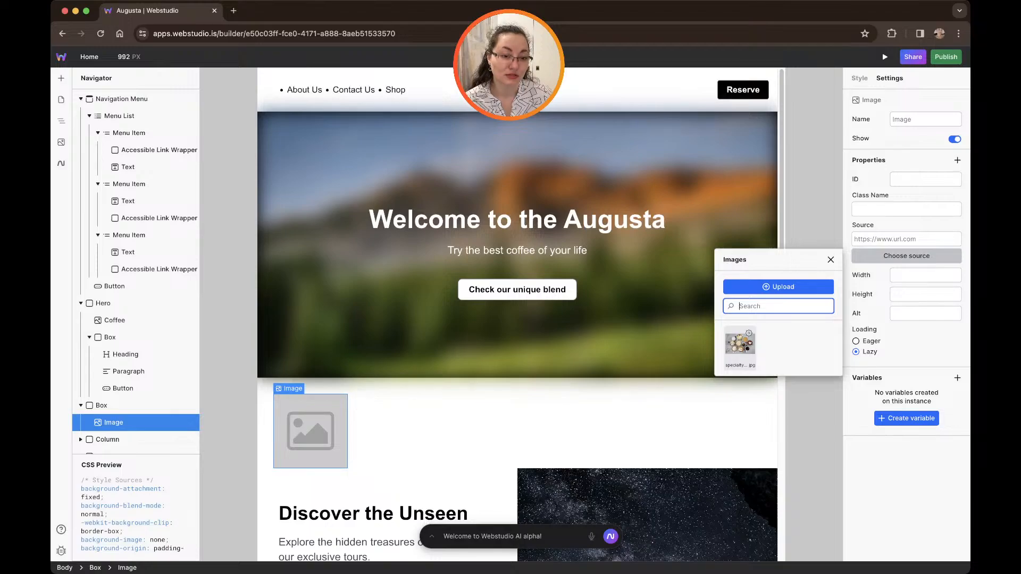
double_click(740, 344)
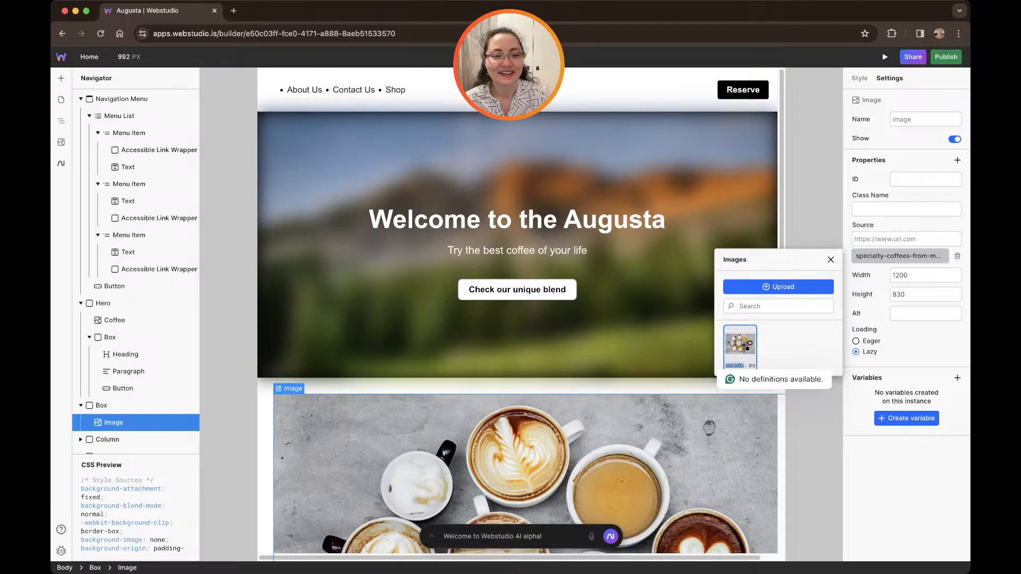
left_click(831, 259)
Set the coffee image's bottom margin to 30 px.
scroll(789, 325, "down", 7)
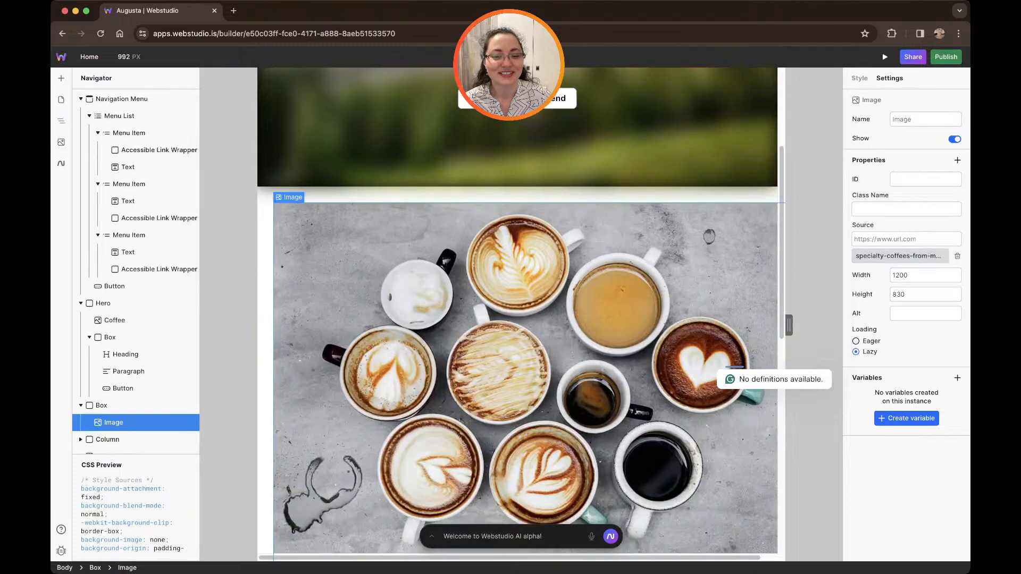
scroll(524, 310, "down", 1)
scroll(524, 311, "up", 1)
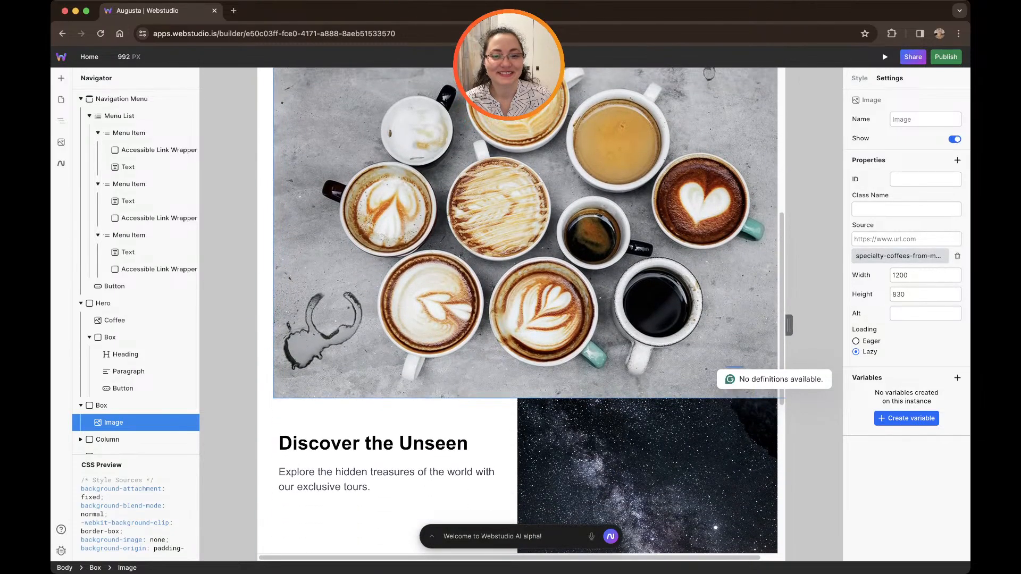
scroll(524, 311, "up", 1)
scroll(523, 310, "up", 2)
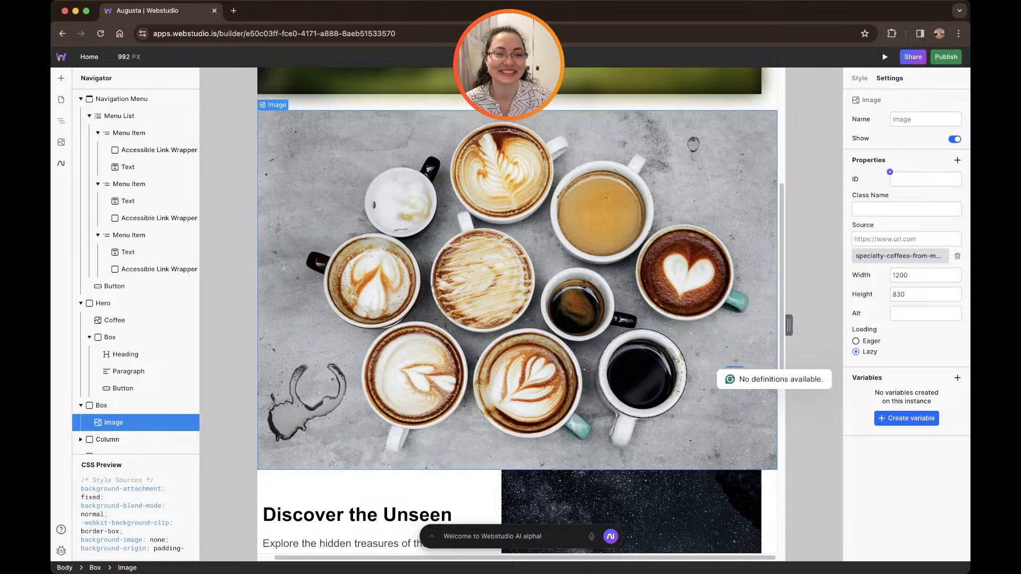
left_click(859, 78)
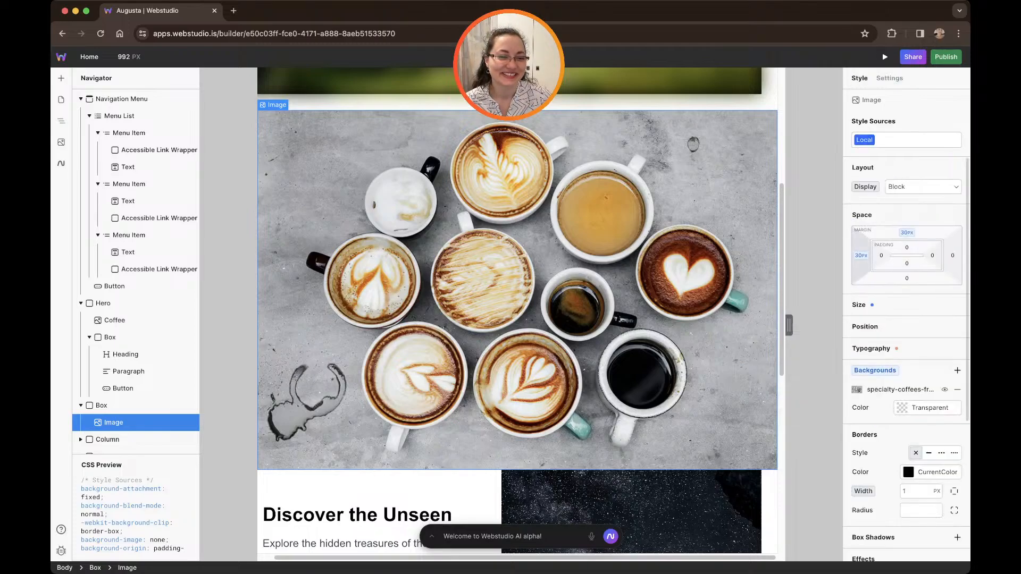
left_click(907, 278)
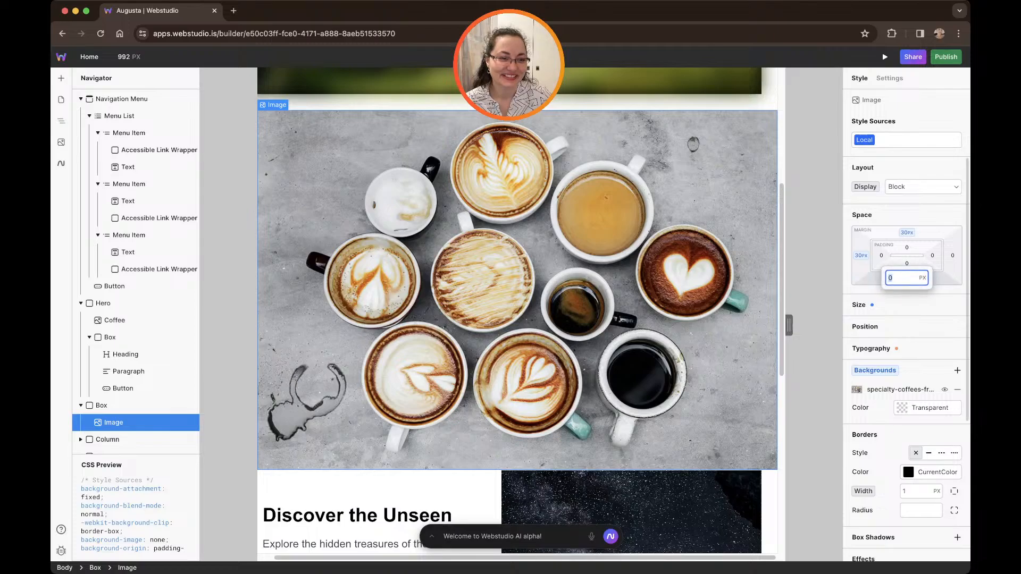
type("5")
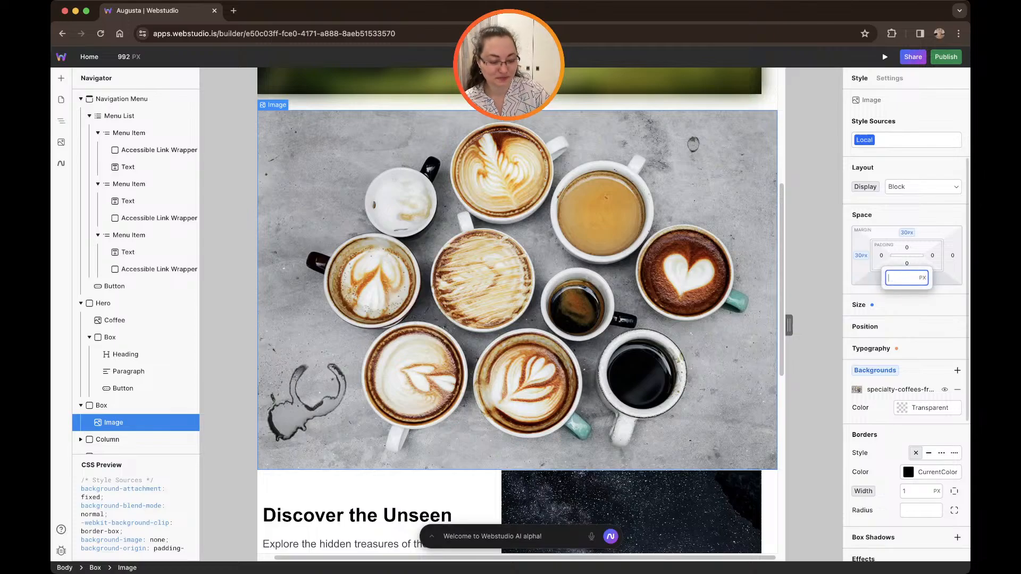
type("30")
key("Return")
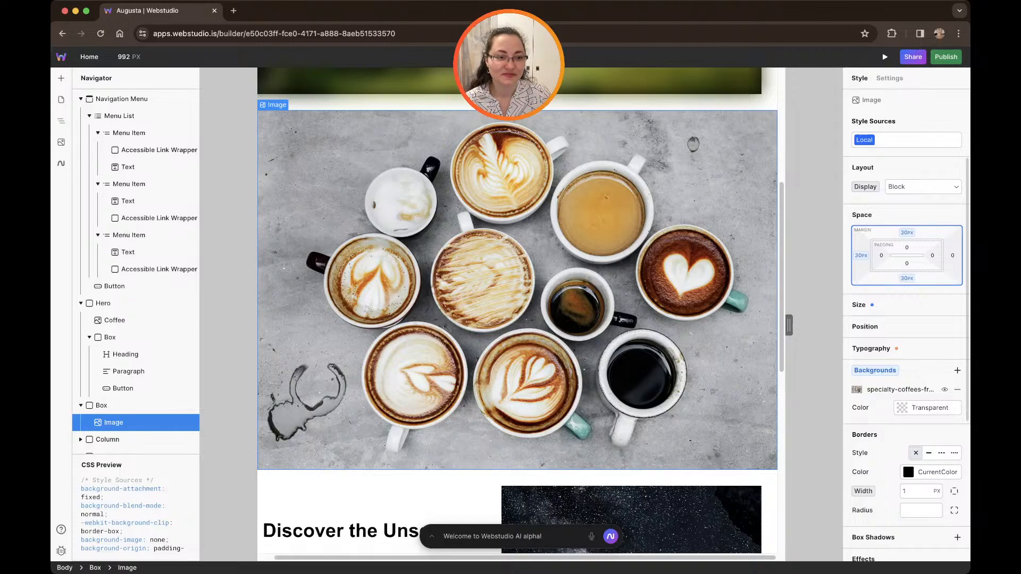
Set the coffee image's right margin to 30 px.
left_click(957, 257)
type("30")
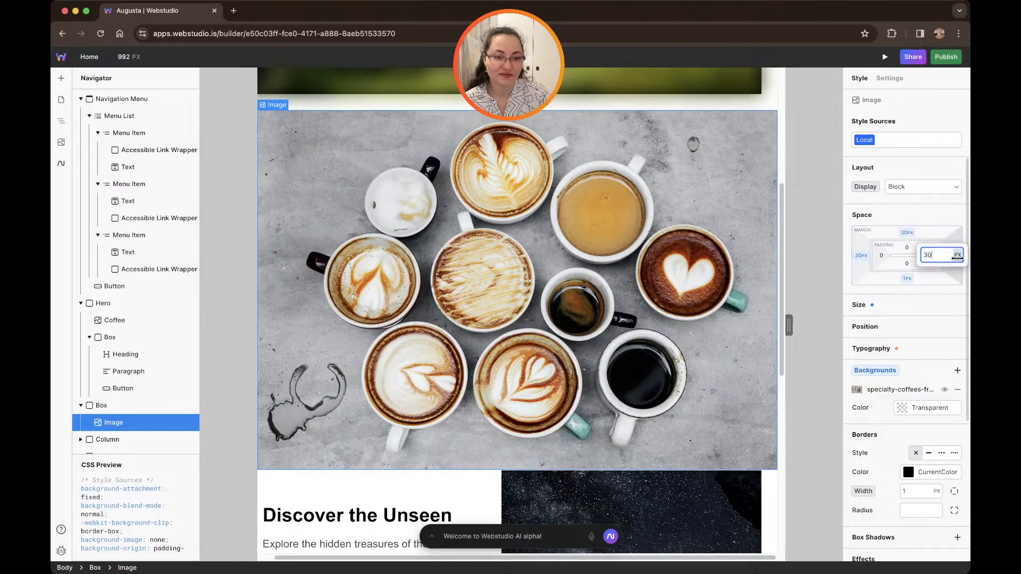
key("Return")
left_click_drag(957, 258, 966, 255)
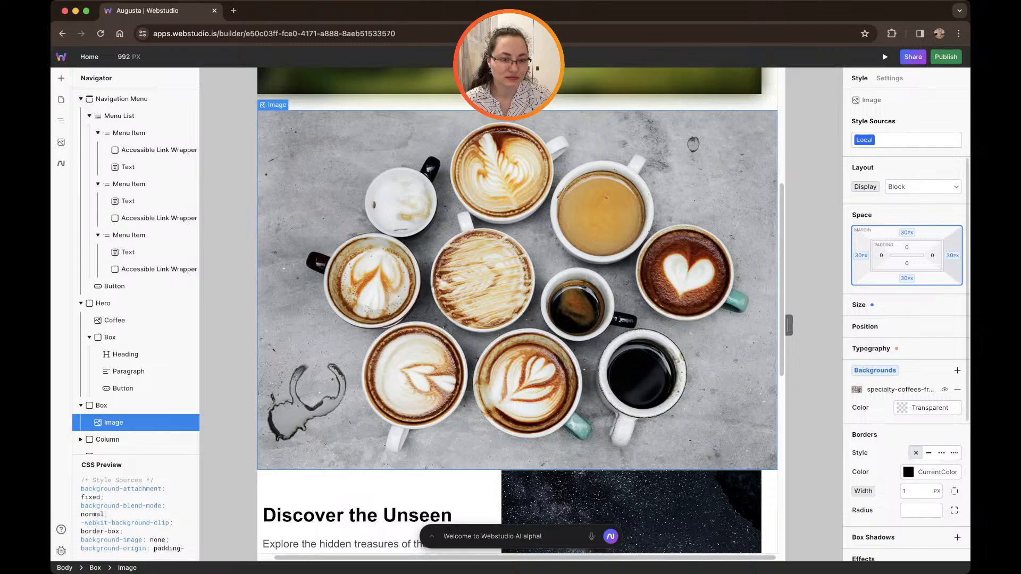
left_click(953, 255)
key("Return")
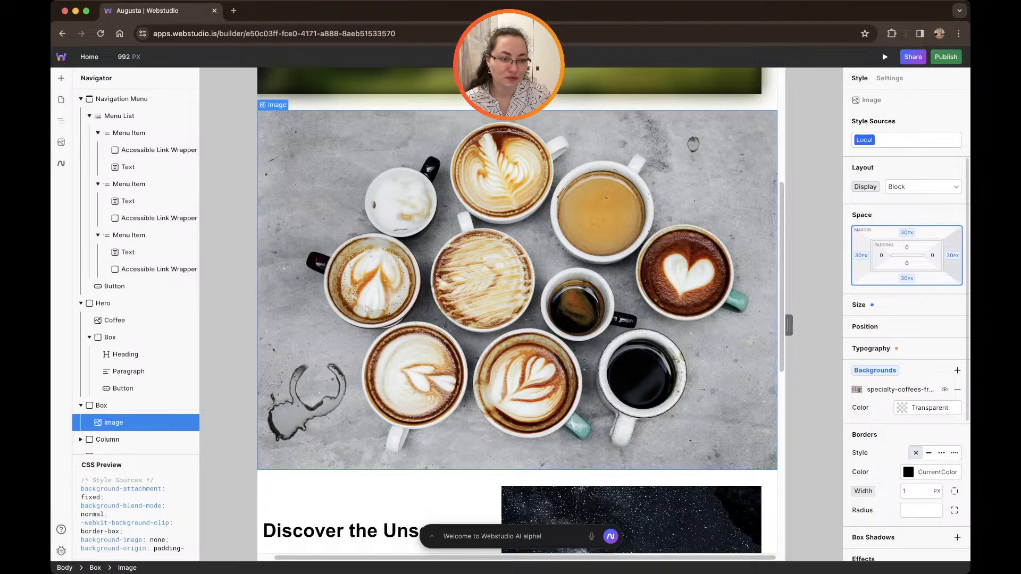
left_click(953, 256)
Examine the coffee image's size settings and its left and bottom margin values.
left_click(859, 306)
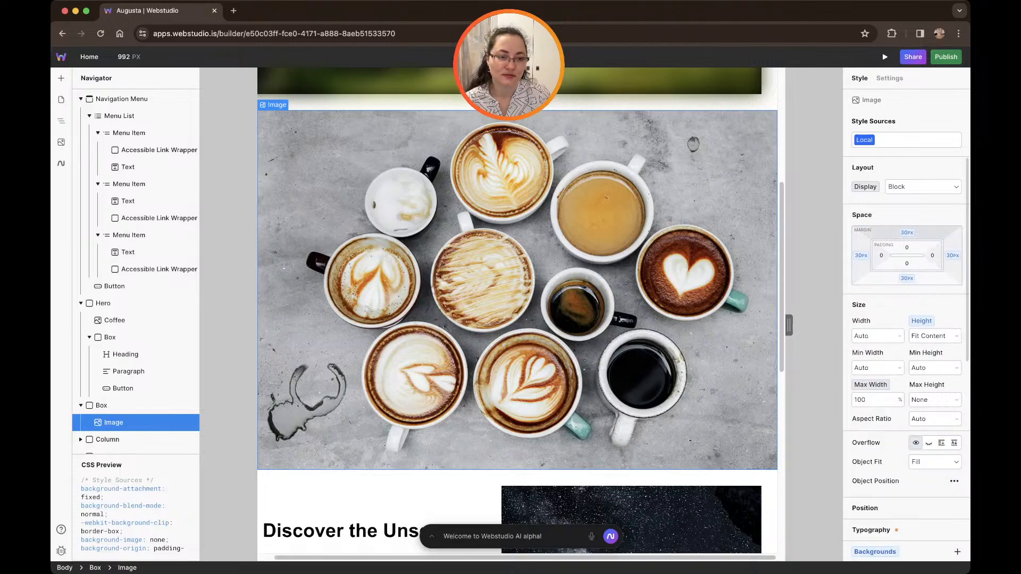
left_click(861, 256)
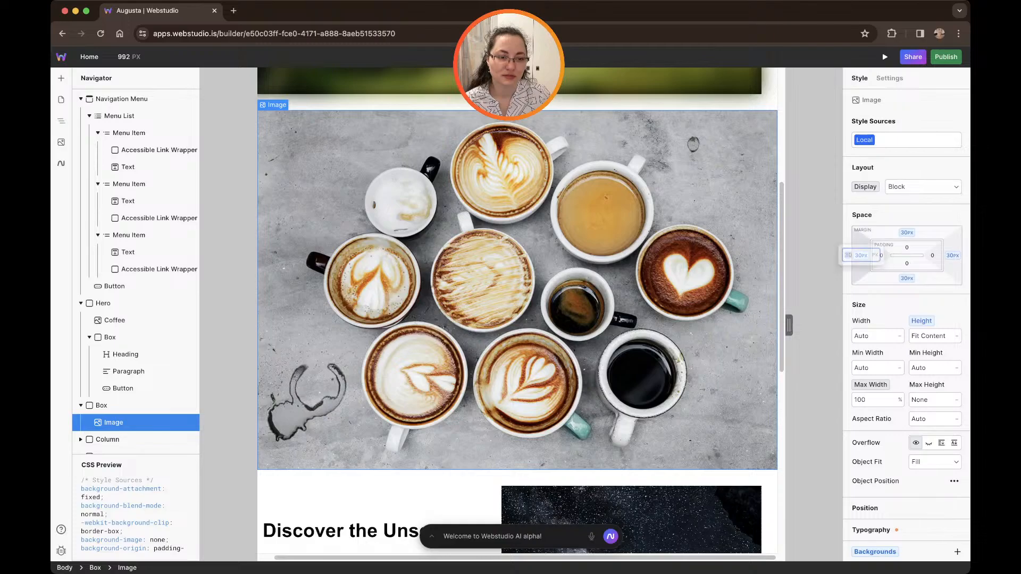
left_click(907, 279)
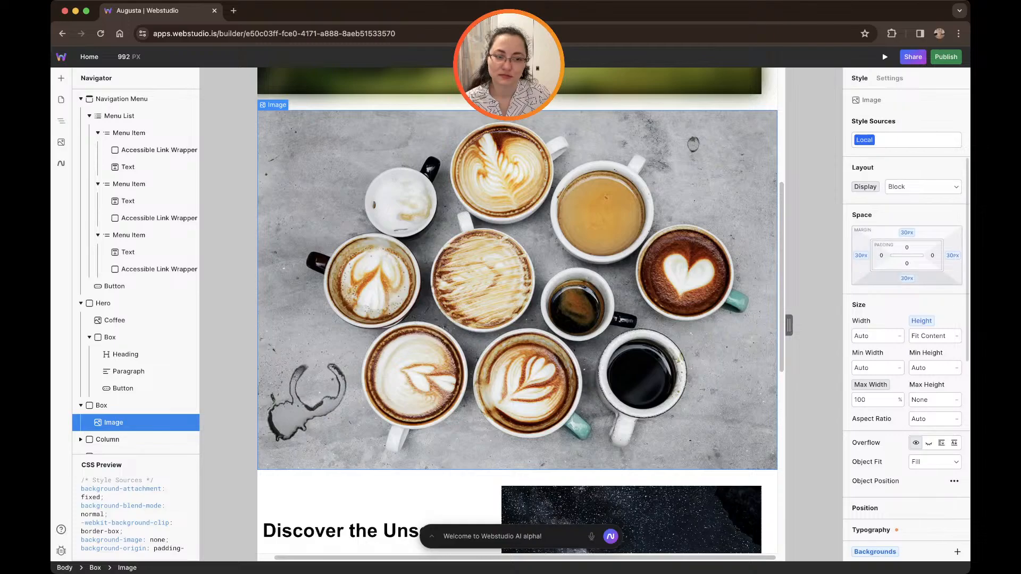
left_click(907, 278)
left_click(872, 279)
left_click(861, 255)
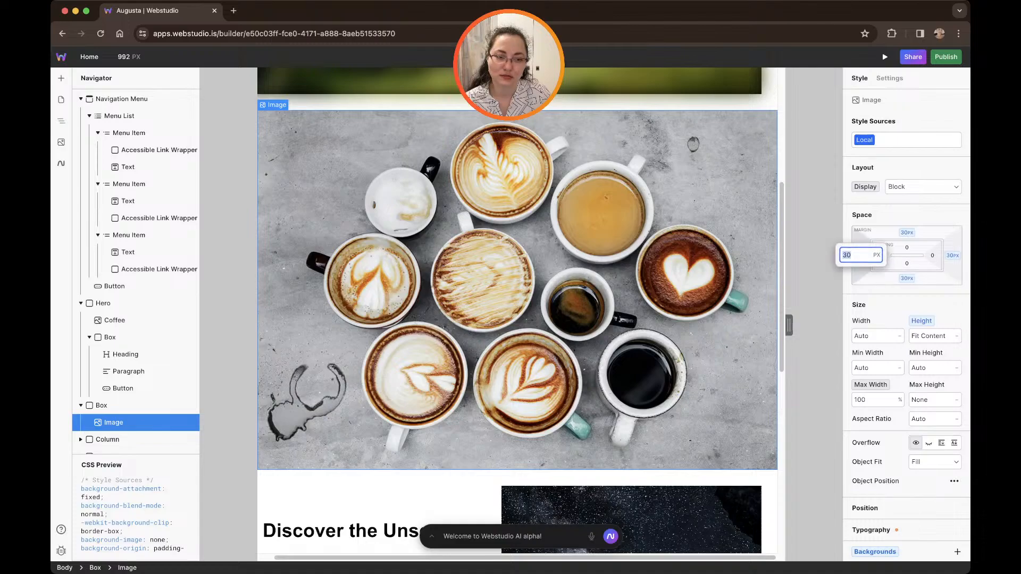
left_click(906, 278)
left_click(872, 304)
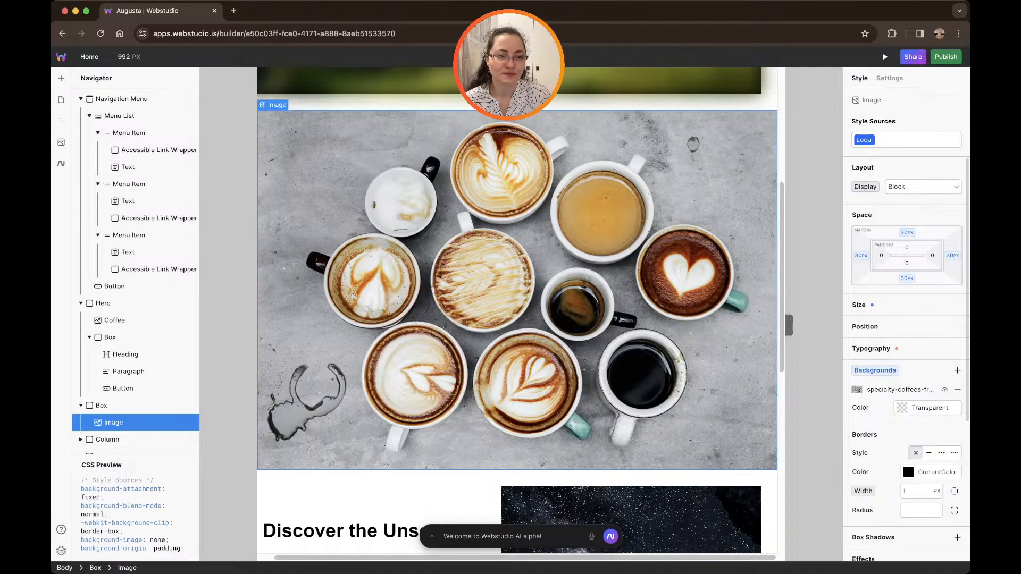
Set the left padding of the coffee image below the hero to 20 px.
left_click(882, 256)
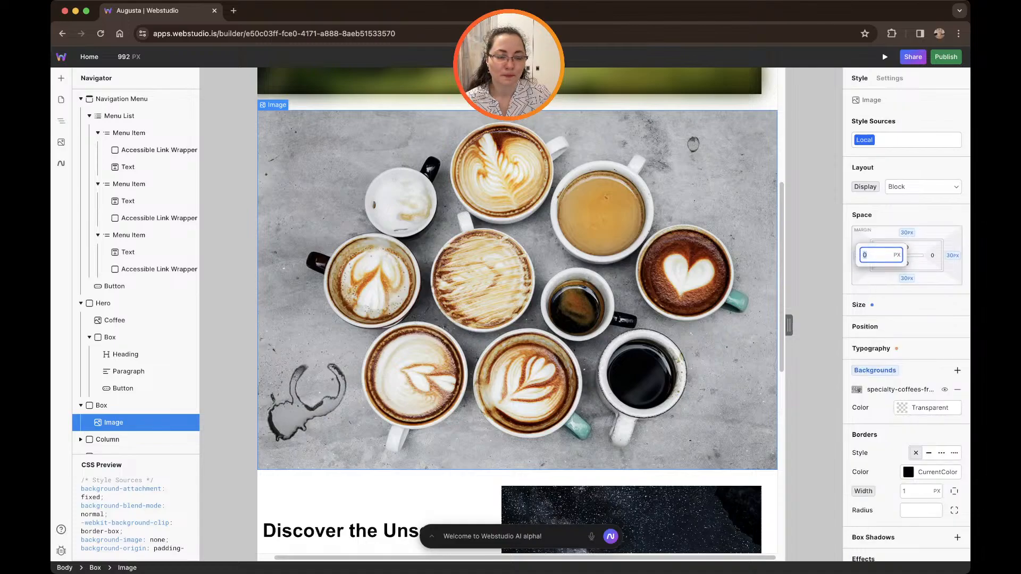
type("20")
key("Return")
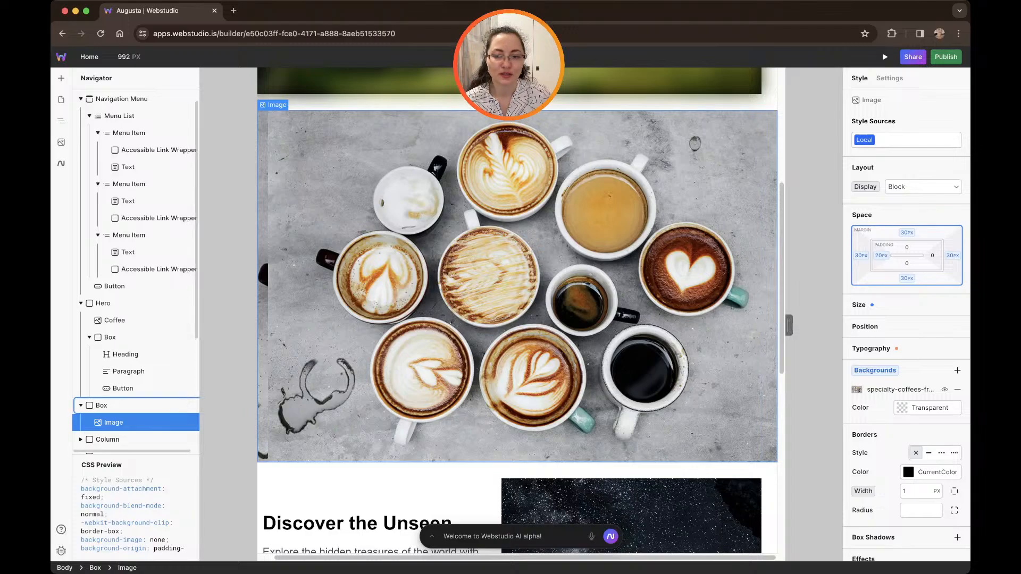
Select the Box that holds the coffee image and narrow the canvas to 768 px to check the layout.
left_click(101, 406)
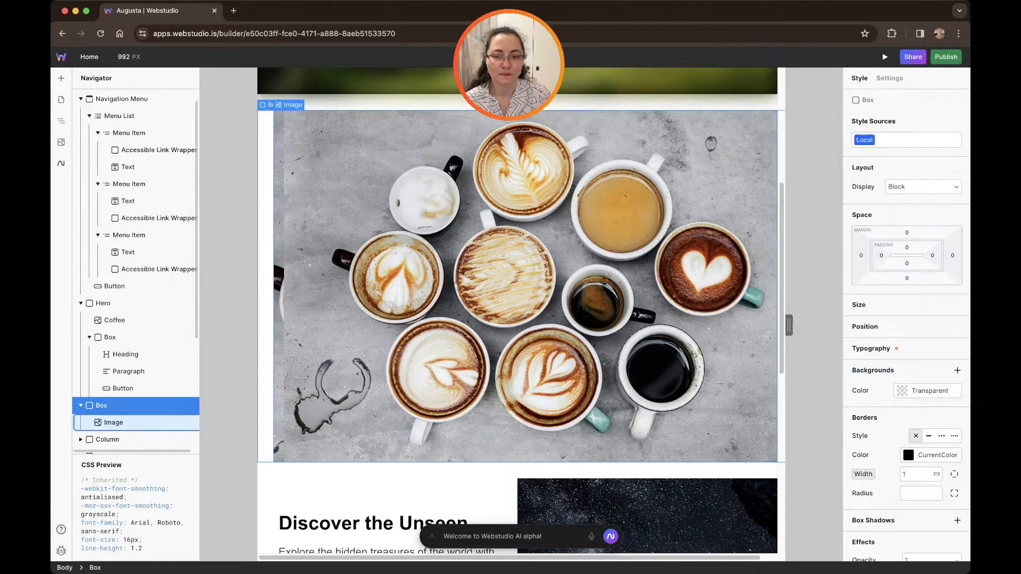
left_click(113, 423)
left_click(101, 406)
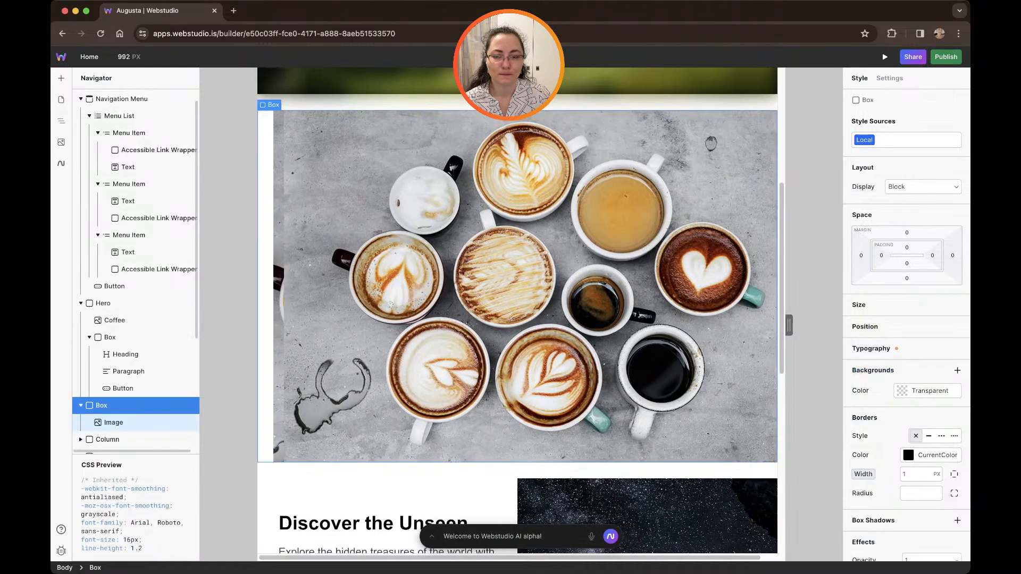
mouse_move(789, 326)
left_mouse_down()
mouse_move(824, 326)
mouse_move(729, 325)
left_mouse_up()
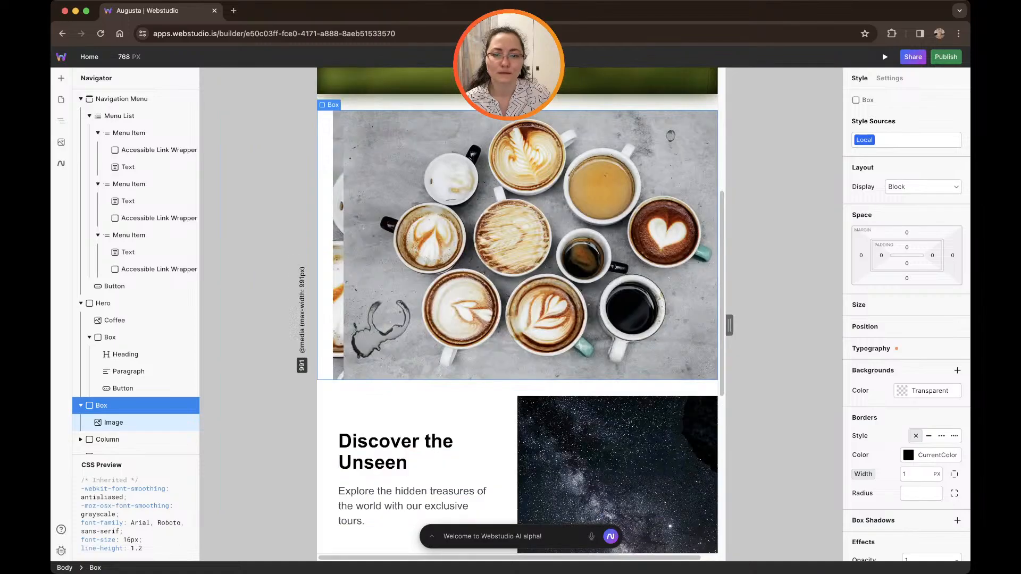
Examine the page at the narrower width, comparing the spacing of the coffee image, its parent Box and the Body.
left_click(532, 250)
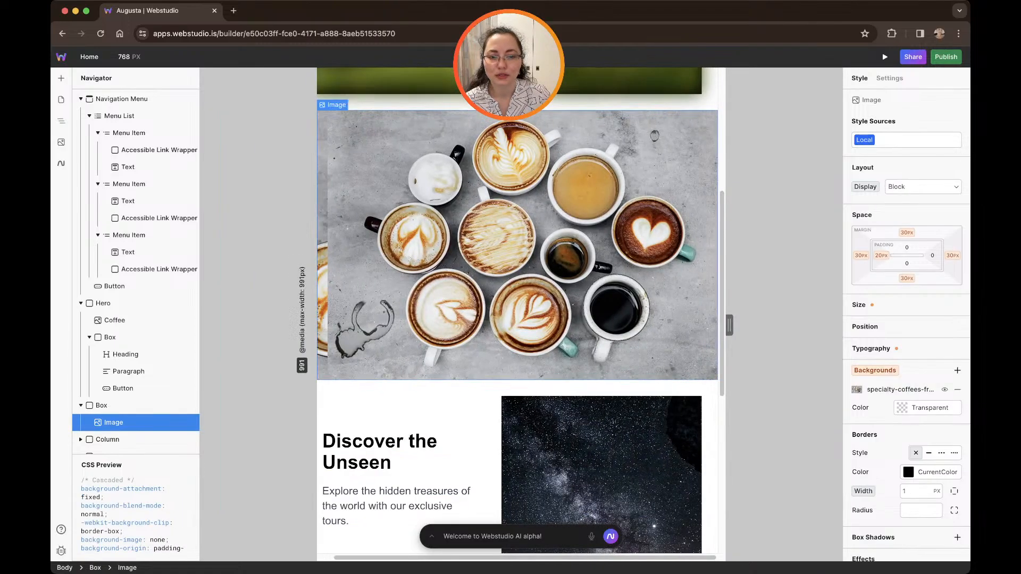
scroll(136, 266, "down", 3)
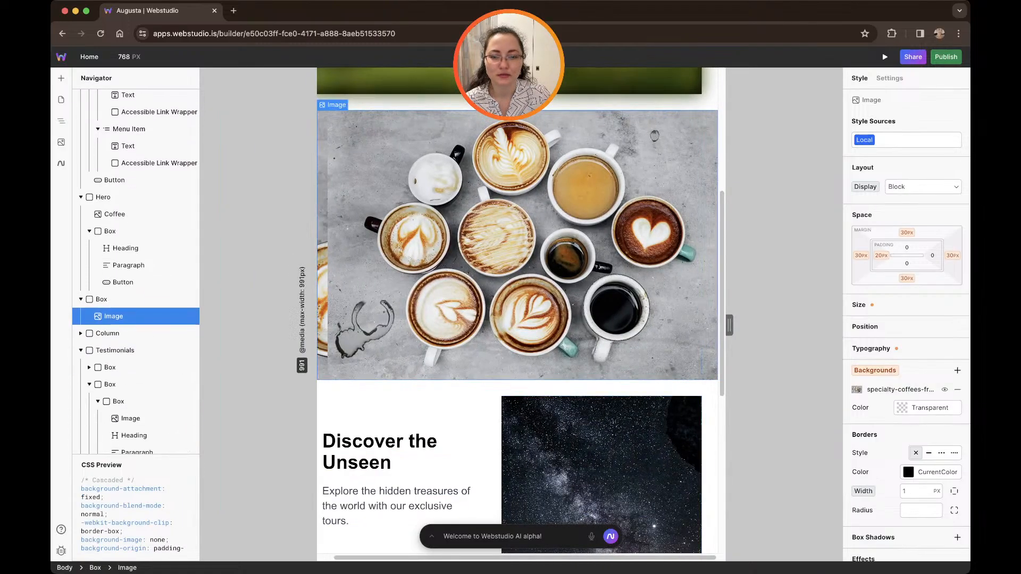
left_click(250, 329)
left_click(113, 316)
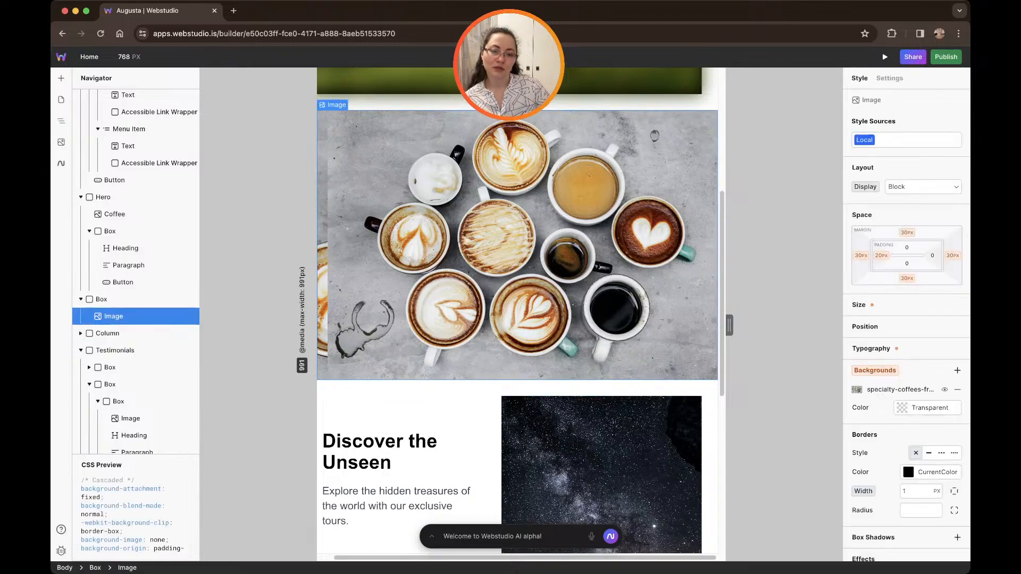
scroll(517, 311, "down", 5)
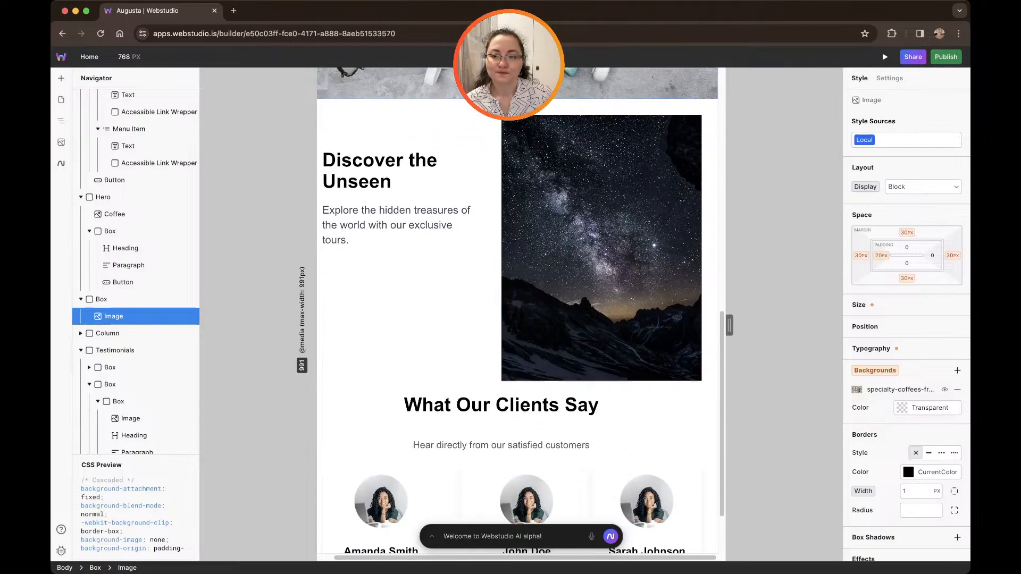
scroll(517, 312, "up", 8)
scroll(517, 311, "down", 1)
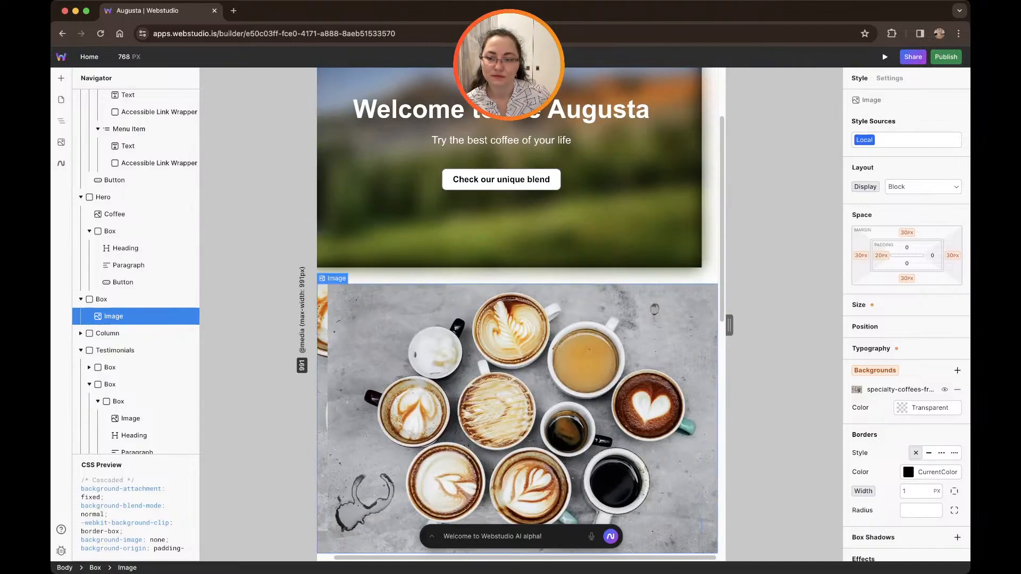
left_click(102, 299)
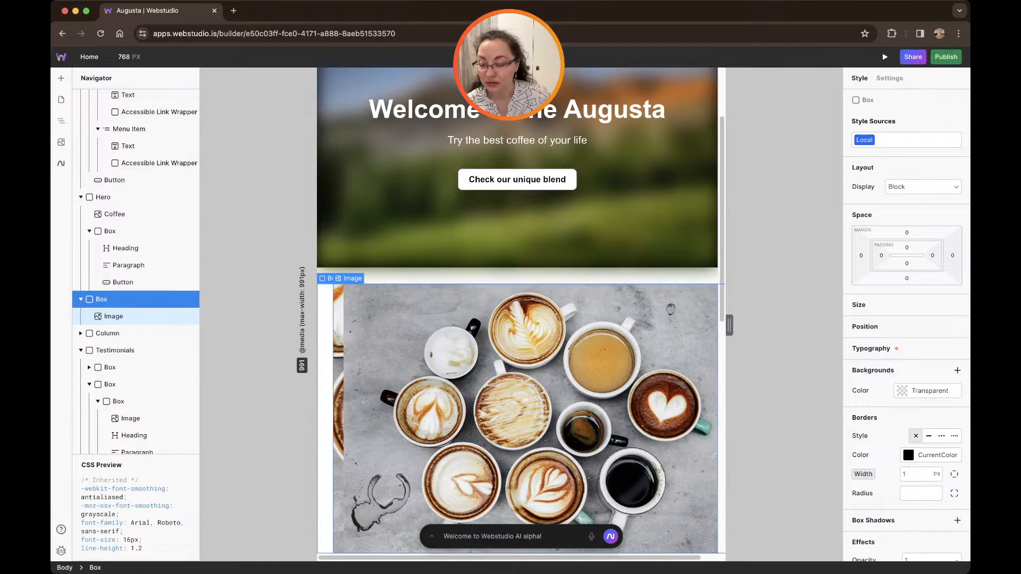
scroll(517, 240, "up", 2)
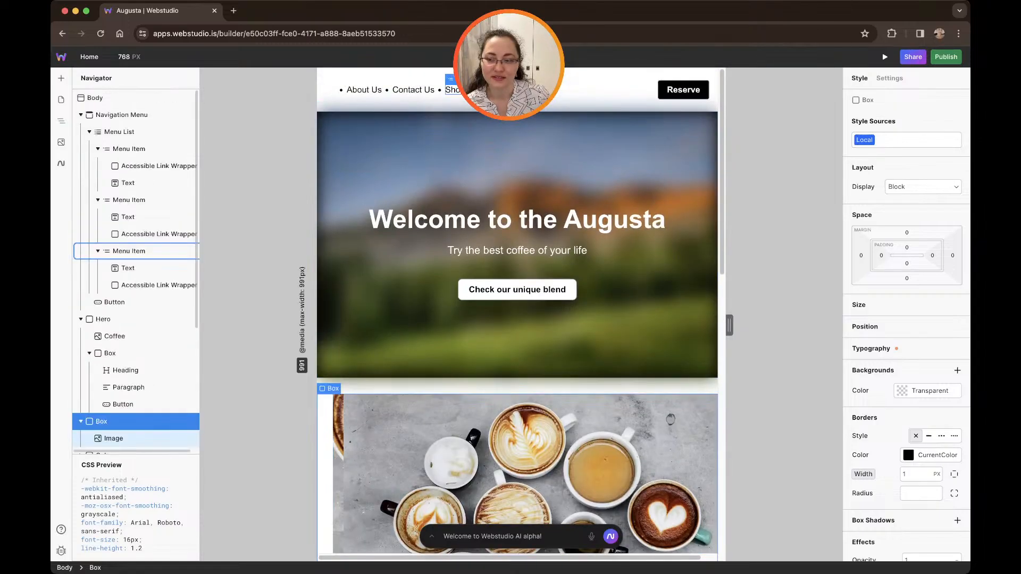
left_click(95, 98)
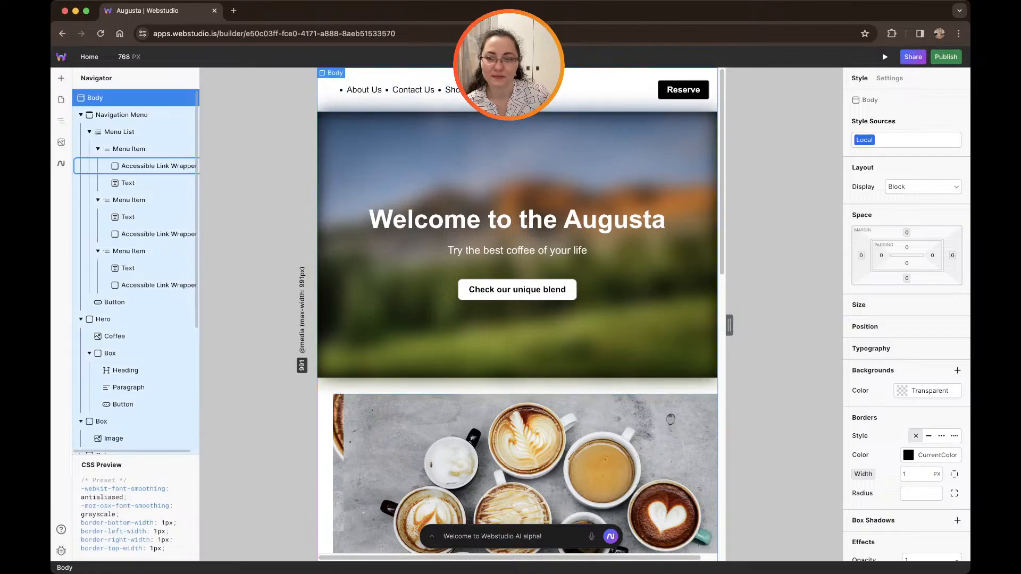
Replace the source of the hero's Coffee background image with the uploaded specialty-coffees picture, and close the image picker.
left_click(383, 330)
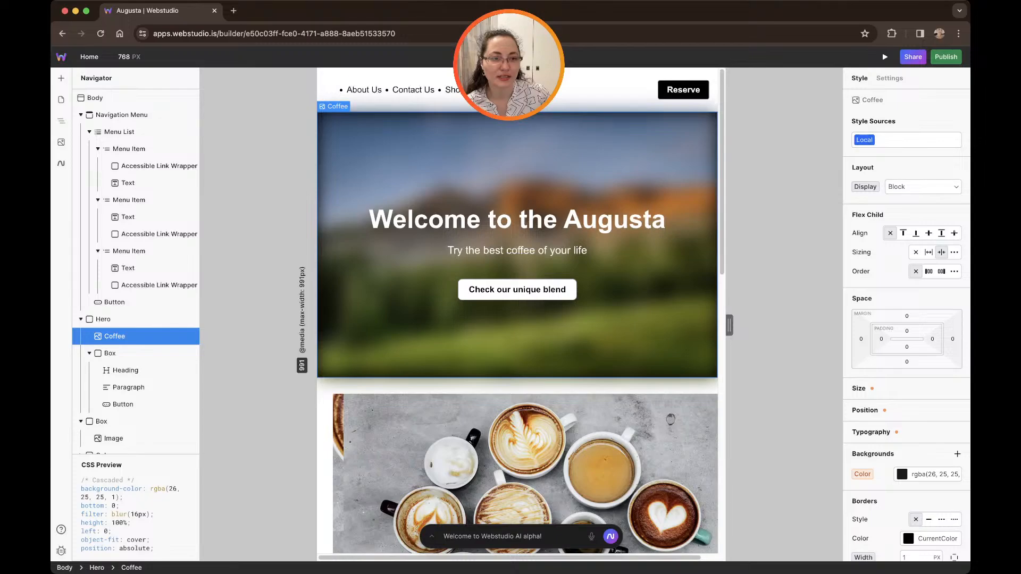
left_click(890, 78)
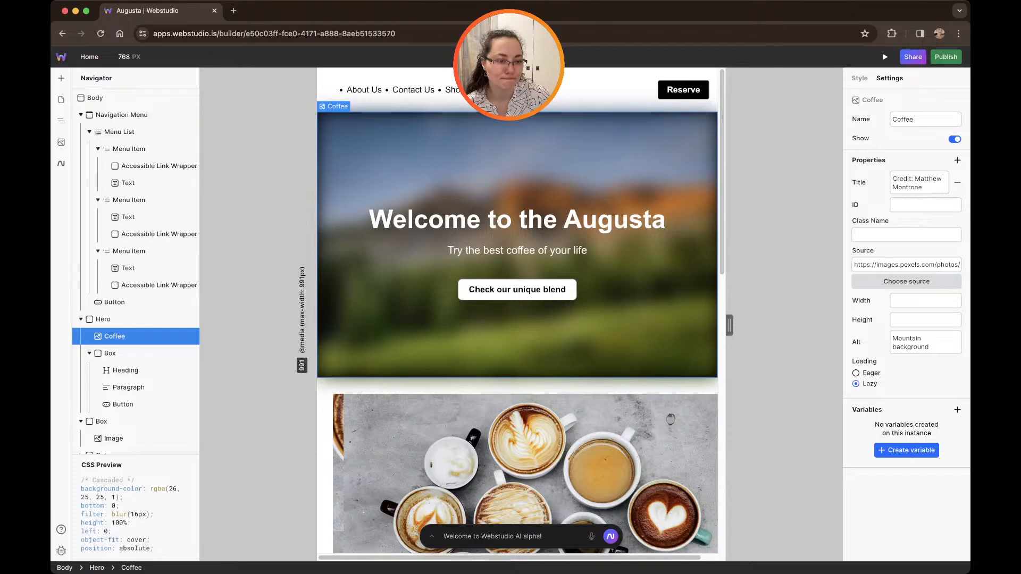
left_click(907, 281)
left_click(740, 372)
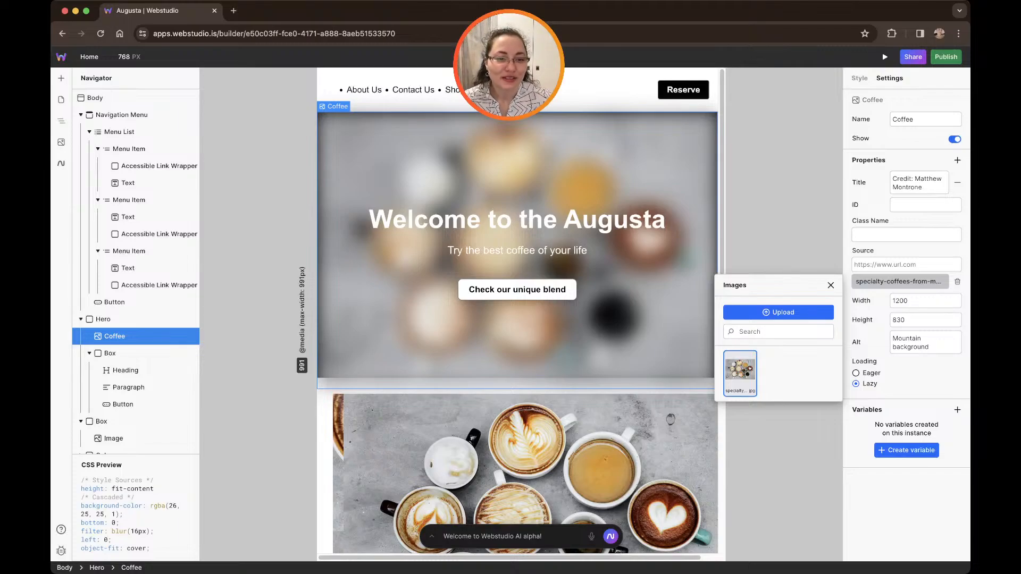
left_click(830, 285)
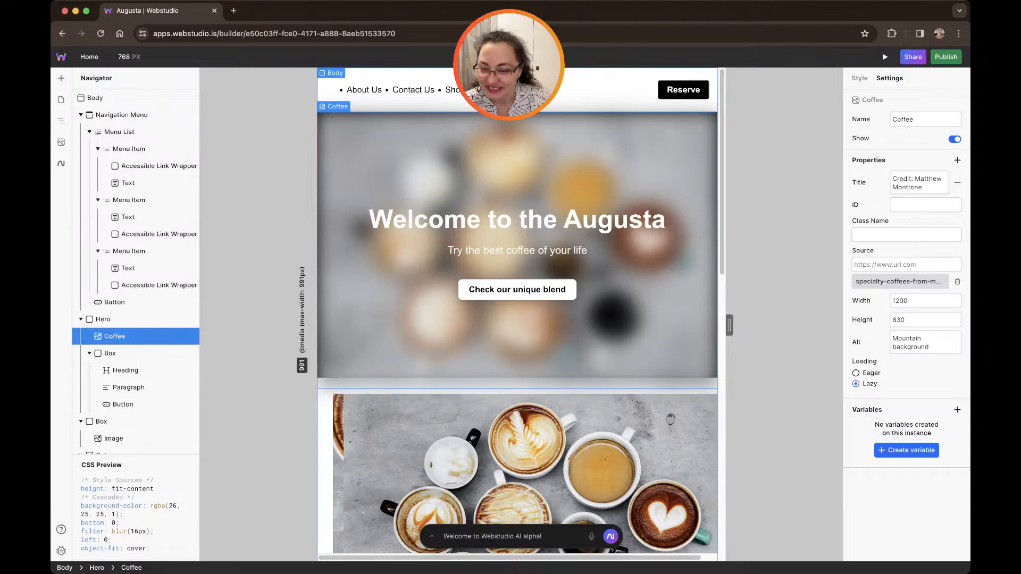
Select and copy the 16px blur value in the CSS preview of the hero's Coffee image.
scroll(136, 513, "down", 1)
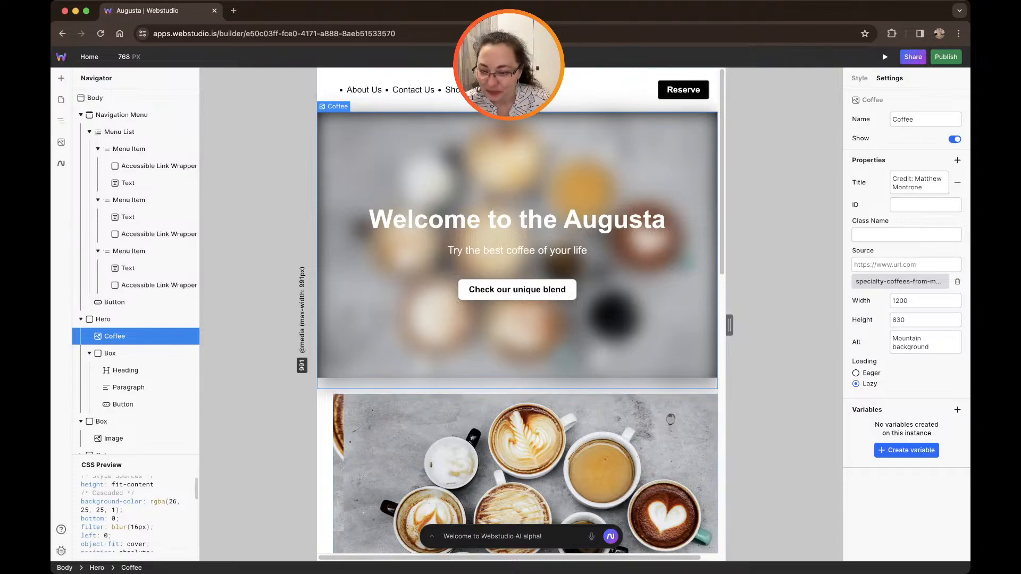
double_click(138, 527)
key("super+c")
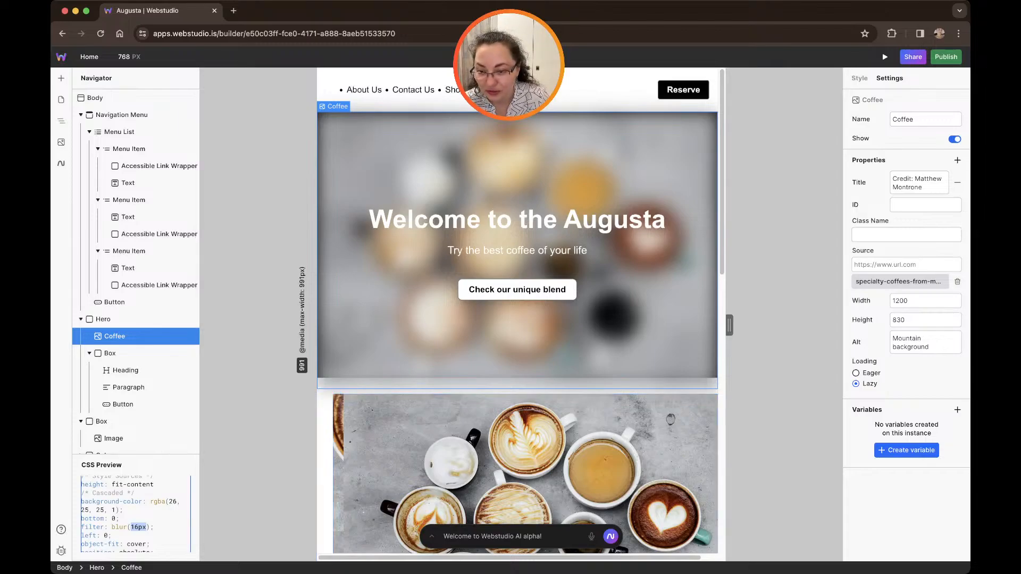
left_click(101, 465)
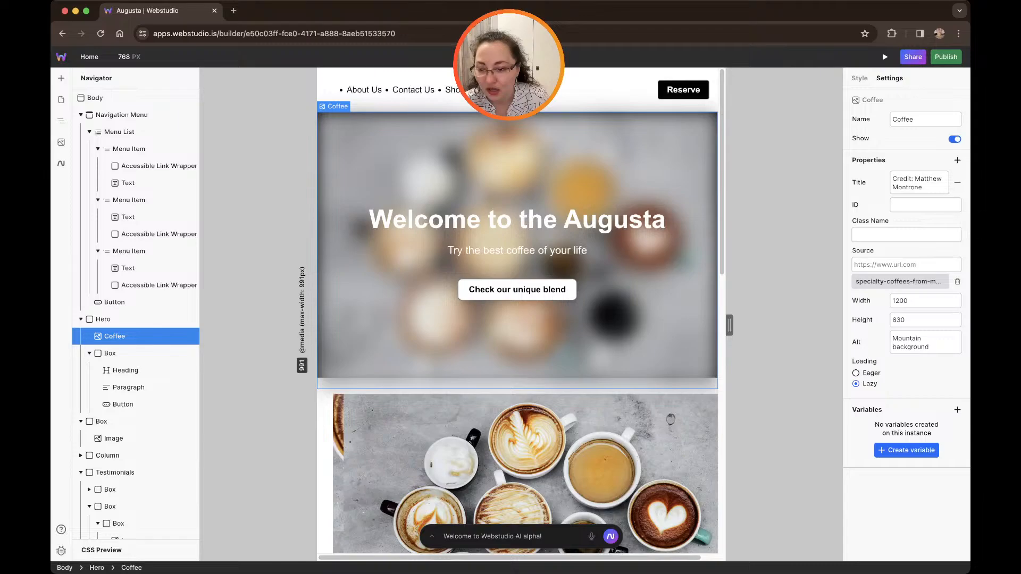
left_click(101, 550)
scroll(135, 515, "down", 1)
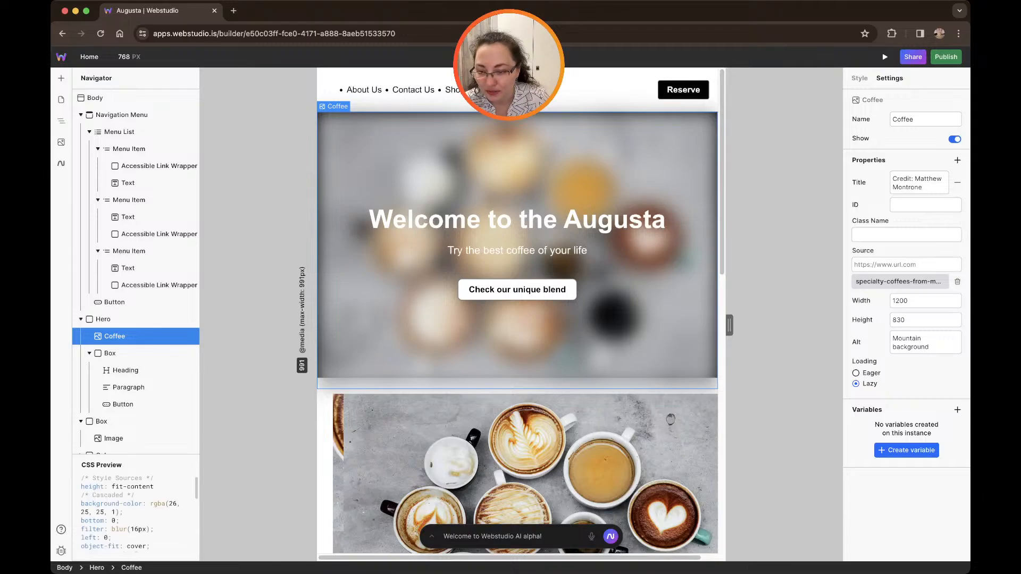
double_click(138, 530)
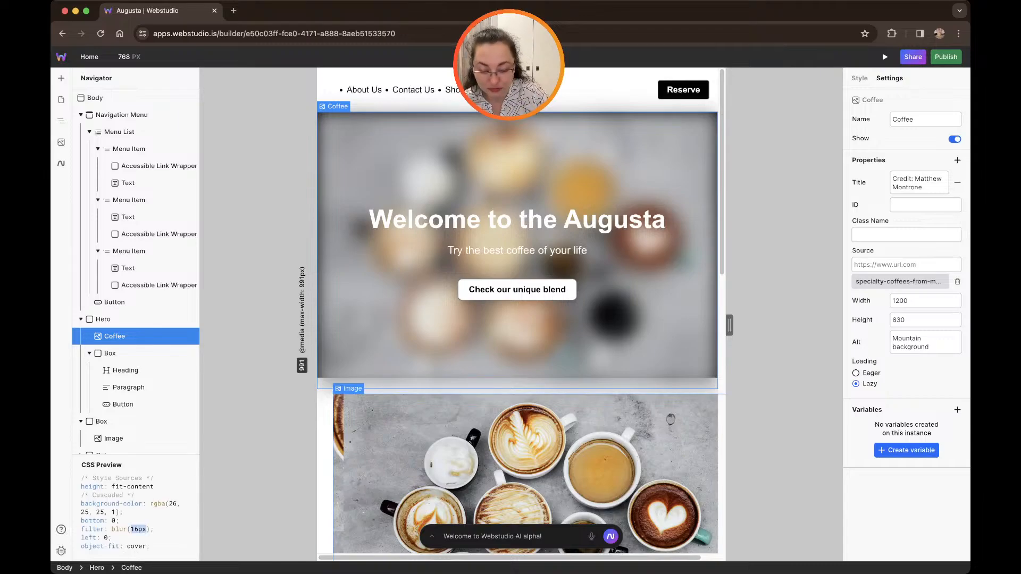
key("super+c")
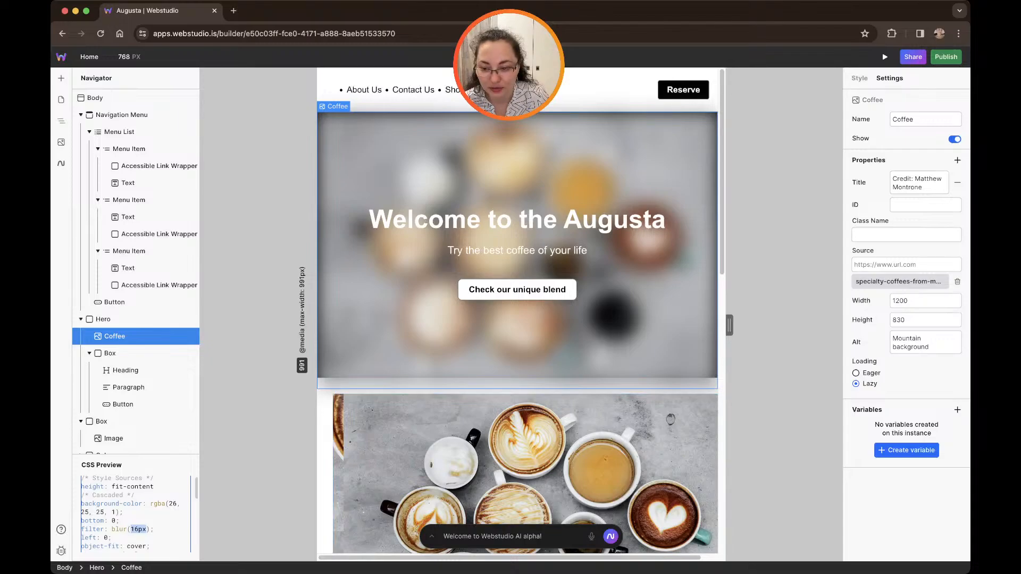
Switch to the 992 px canvas and look through the Coffee image's style settings, down to its effects.
key("1")
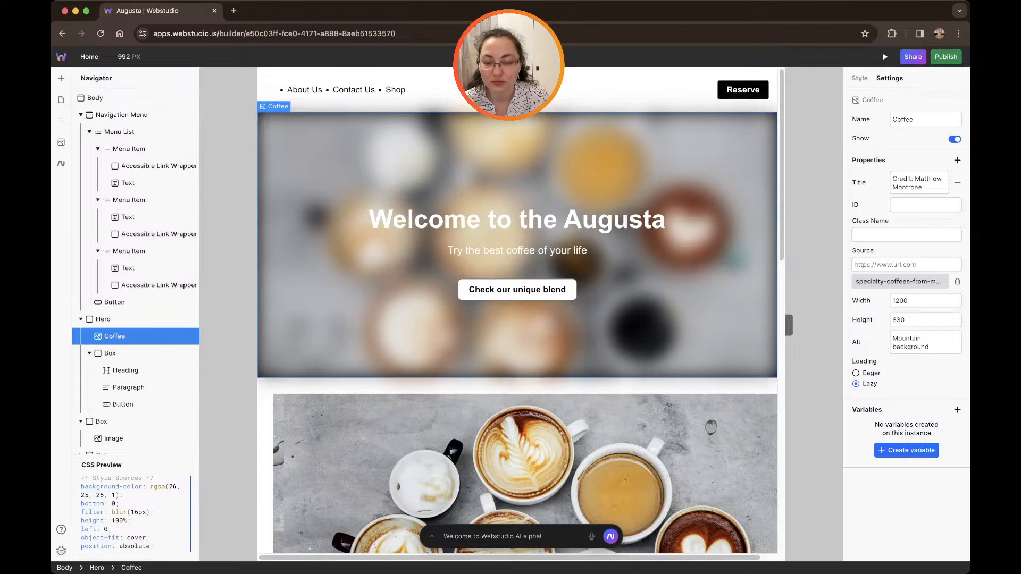
key("s")
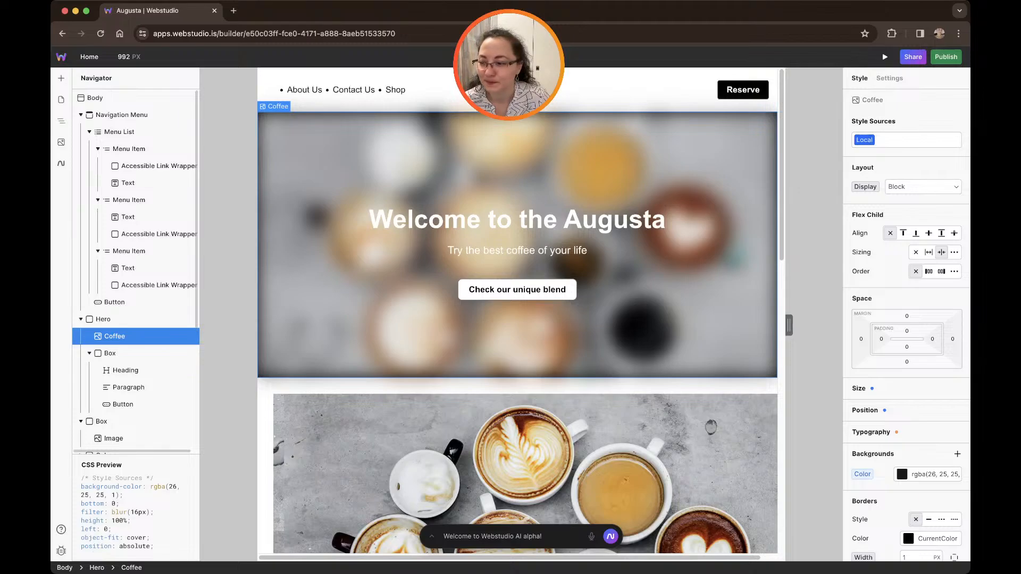
scroll(906, 359, "down", 3)
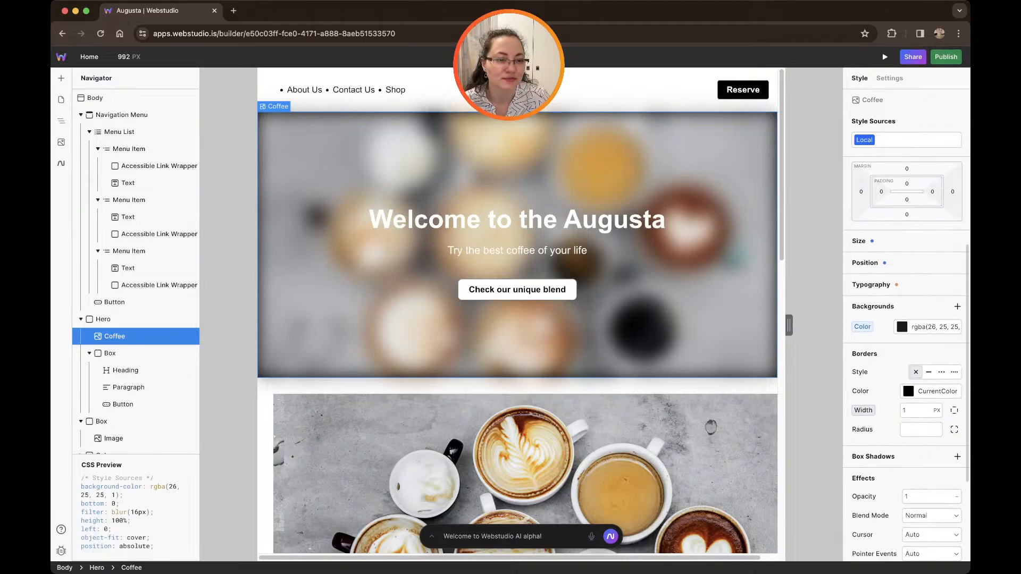
scroll(907, 359, "down", 5)
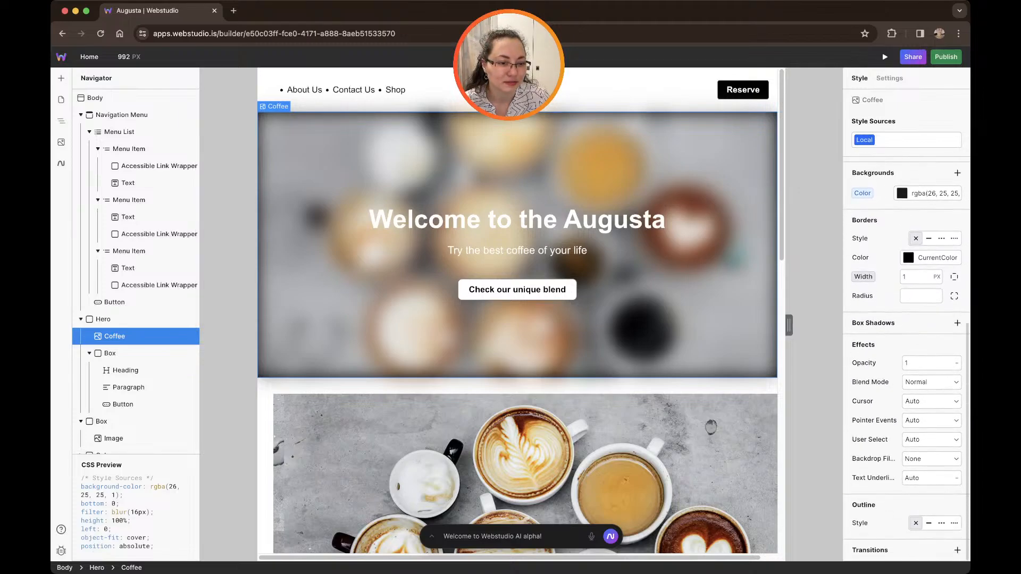
left_click(923, 363)
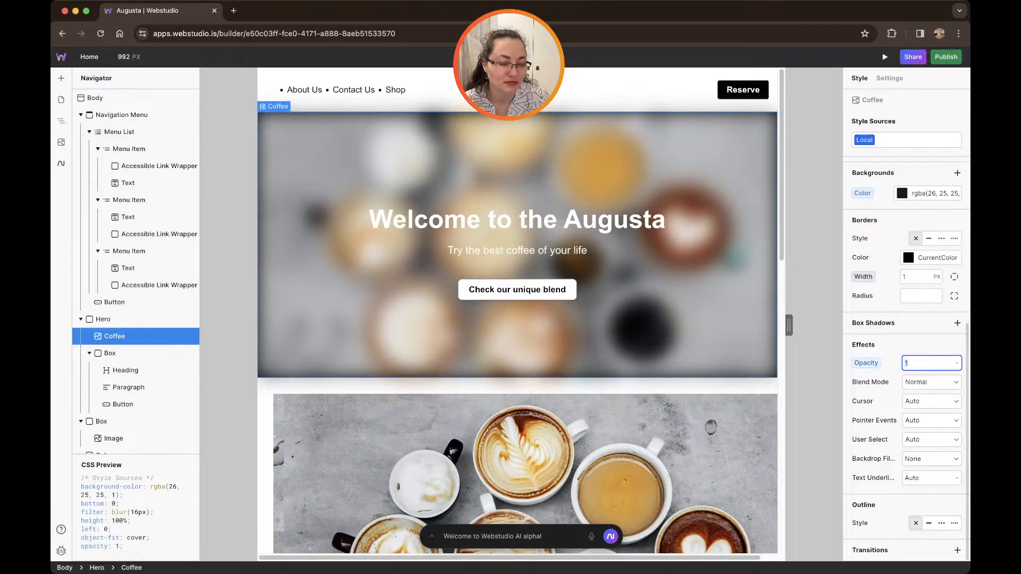
left_click(863, 345)
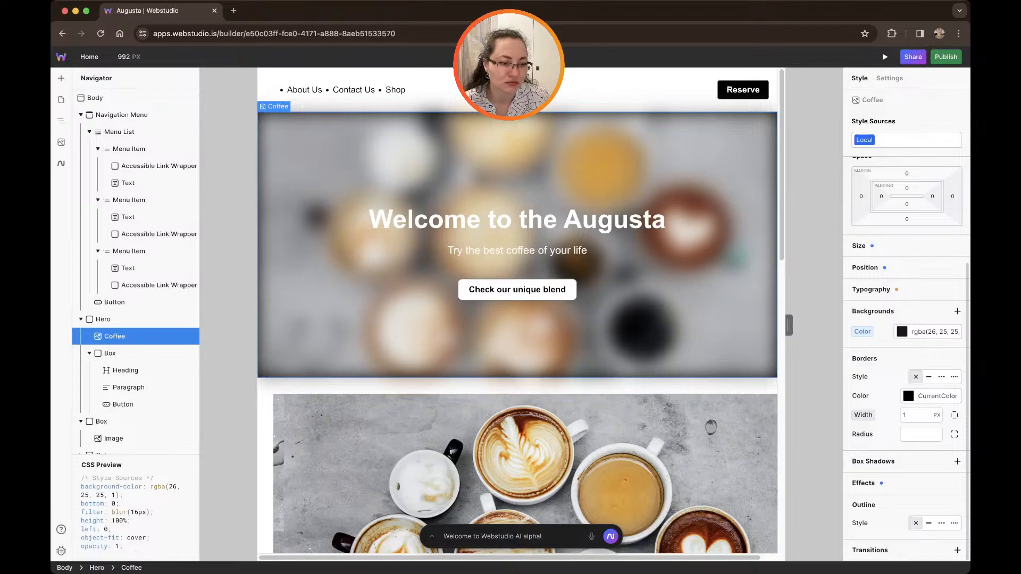
left_click(864, 484)
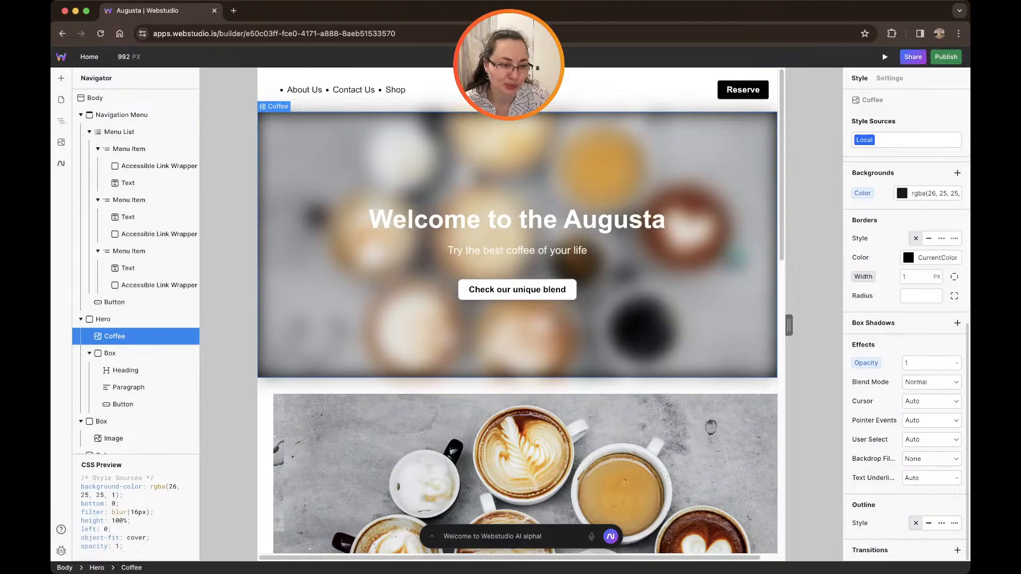
Try an opacity of 0 on the hero's Coffee image, and set it back to 1.
left_click(923, 363)
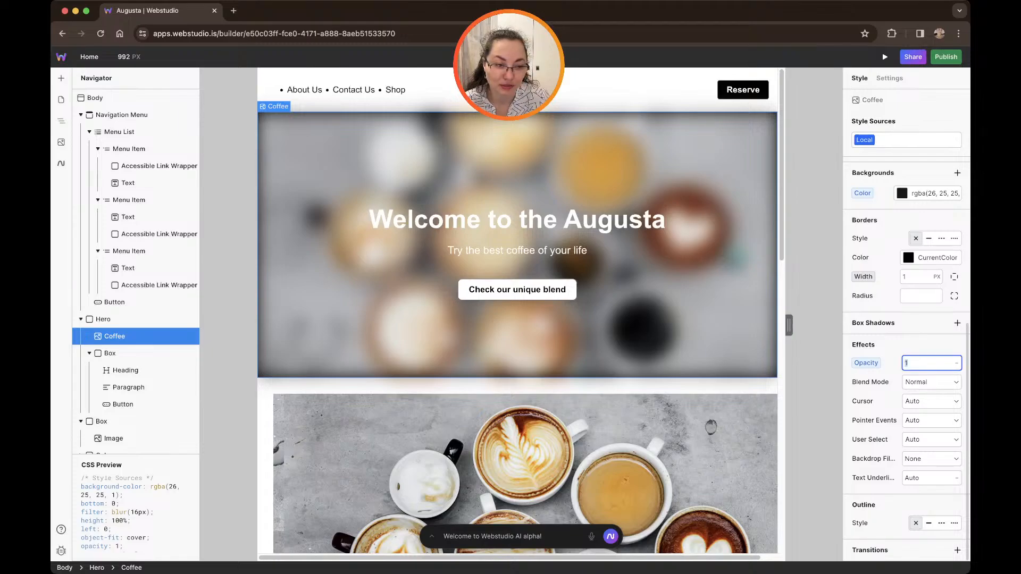
type("0")
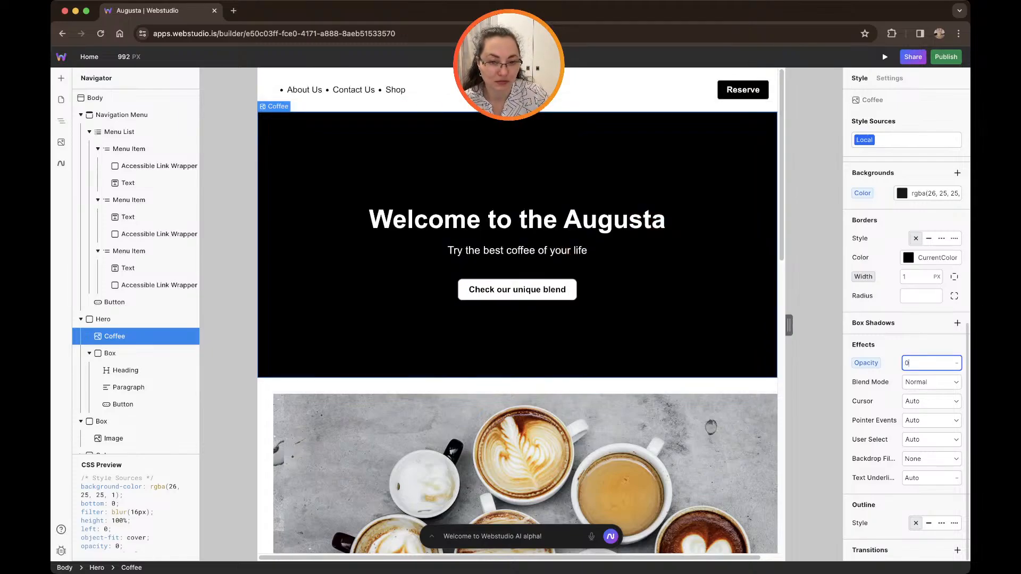
key("BackSpace")
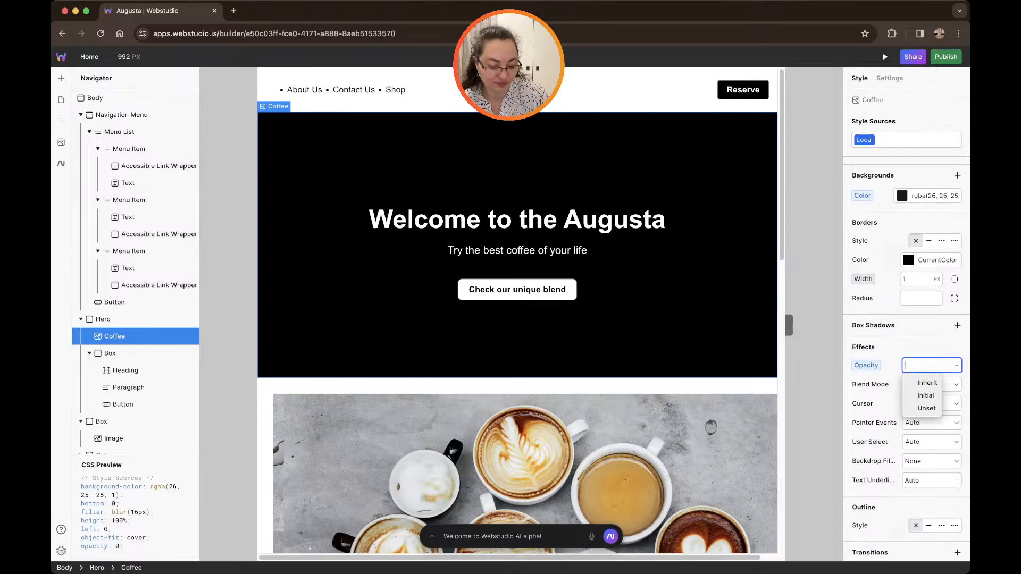
type("1")
key("Return")
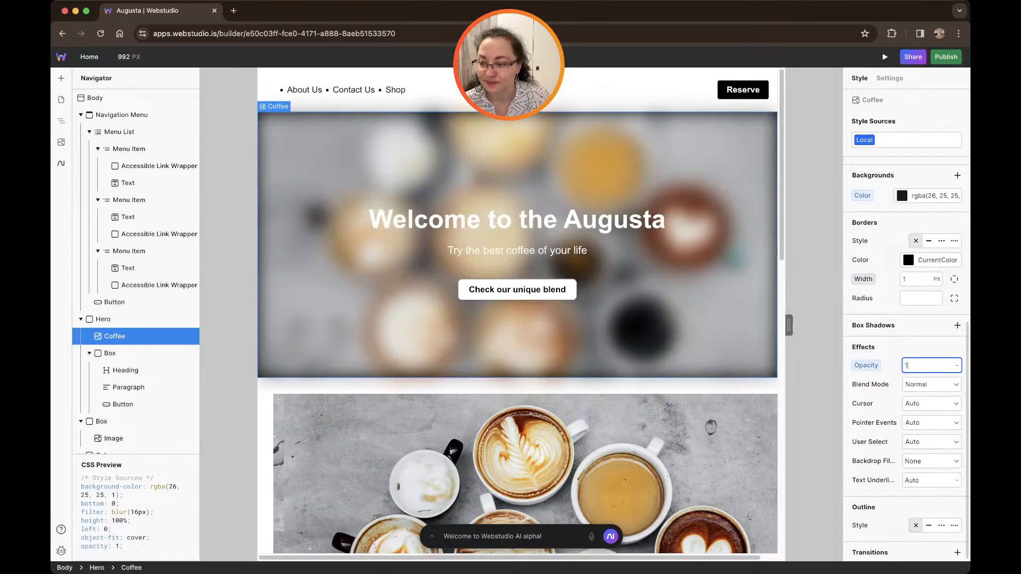
scroll(906, 366, "down", 1)
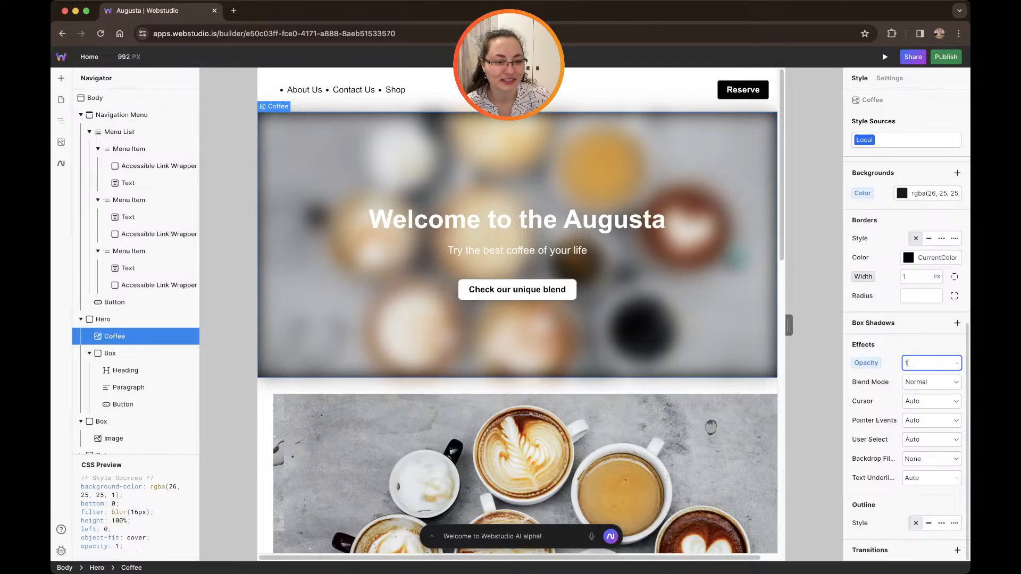
Examine the Coffee image's effects for a blur control, checking the filter line in the CSS preview and the Backdrop Filter options.
left_click(863, 344)
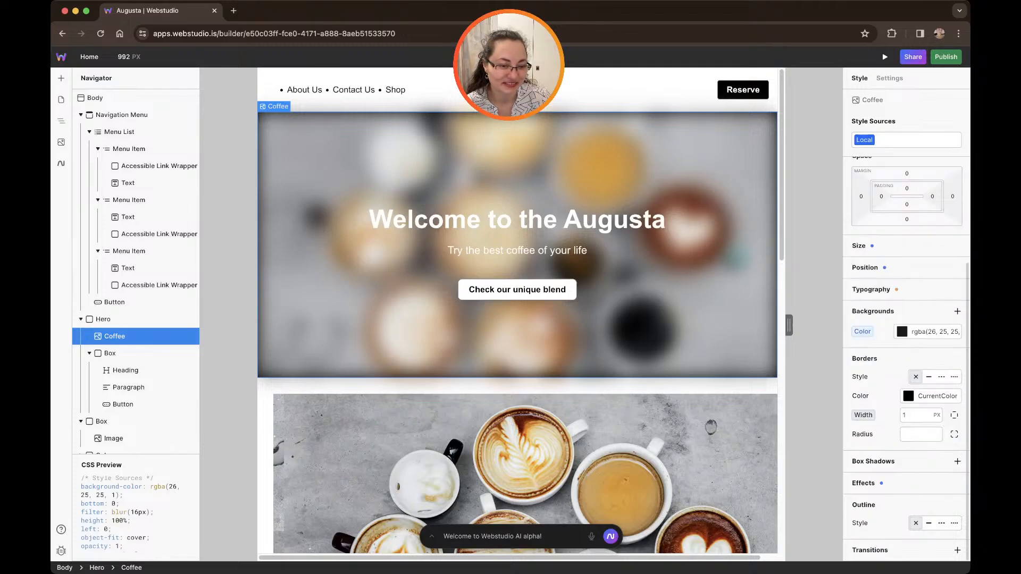
left_click(864, 483)
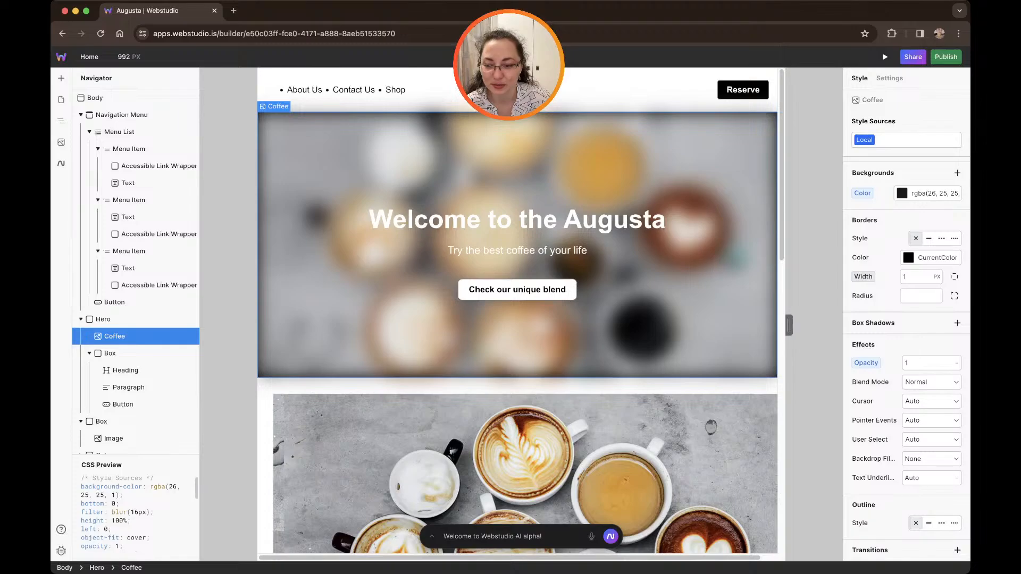
triple_click(138, 512)
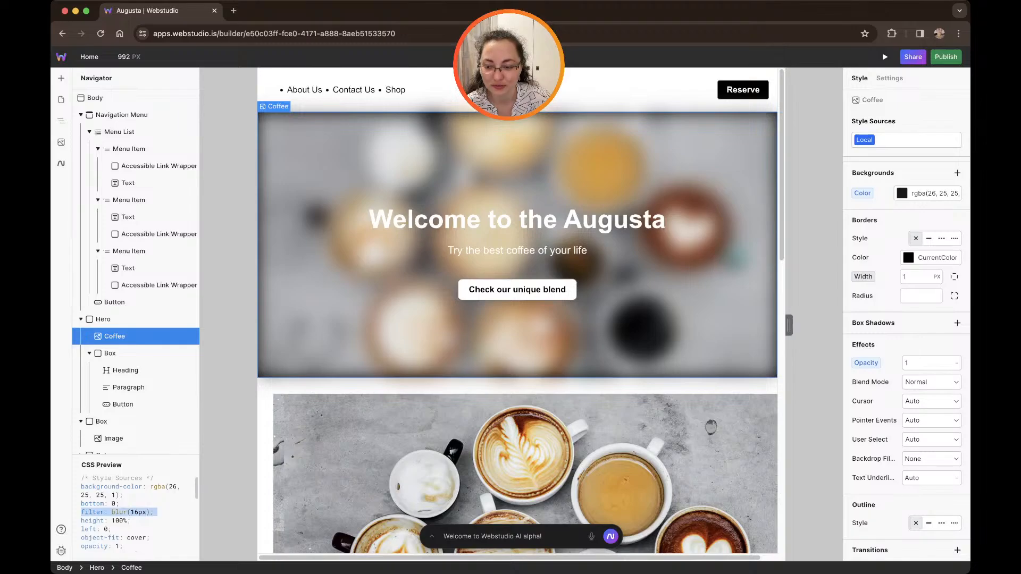
left_click(139, 513)
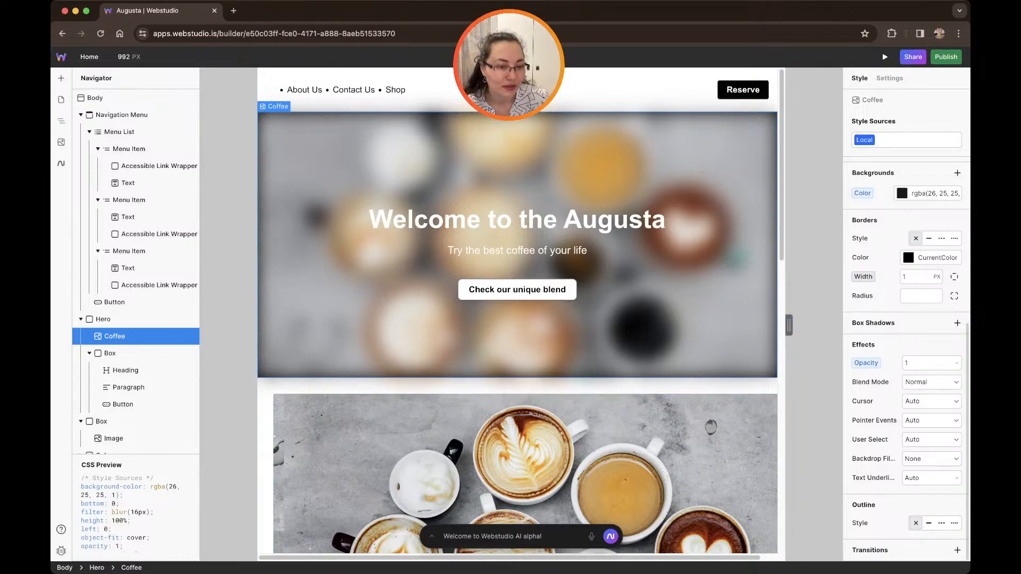
scroll(906, 359, "up", 2)
scroll(906, 359, "down", 2)
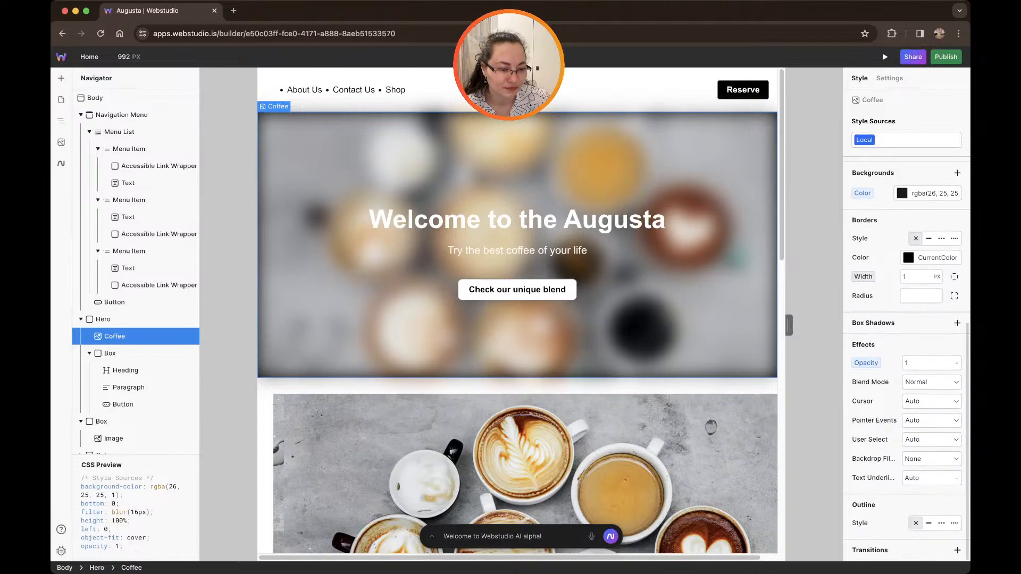
left_click(927, 459)
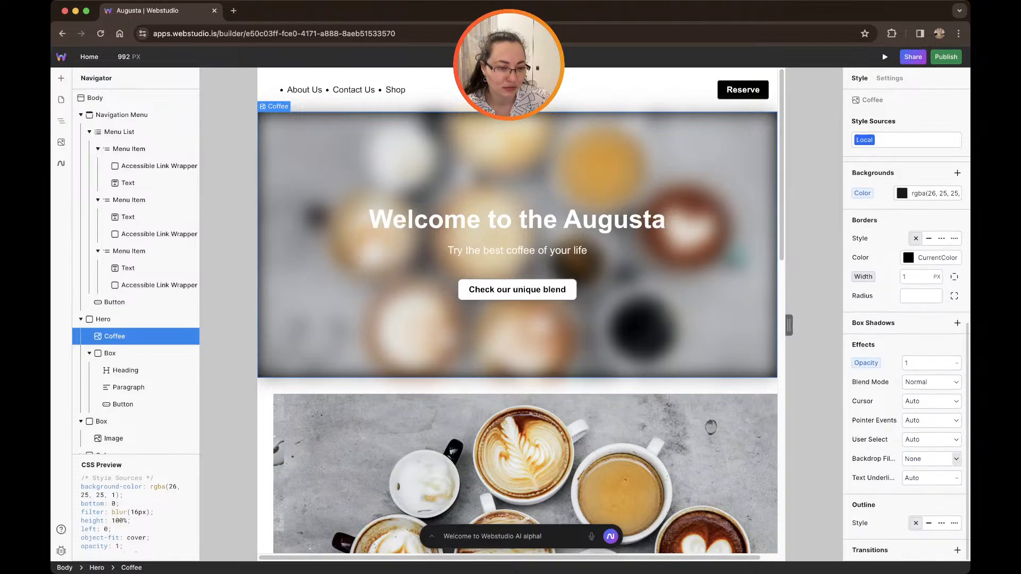
left_click(956, 459)
left_click(956, 459)
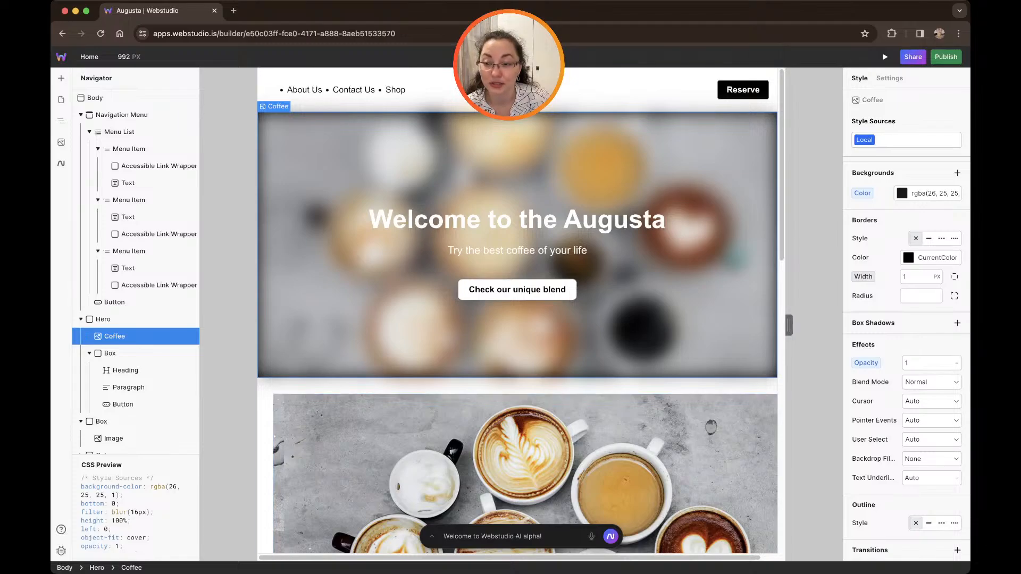
Select the Hero container and read through its CSS preview for any blur or filter rule.
left_click(103, 319)
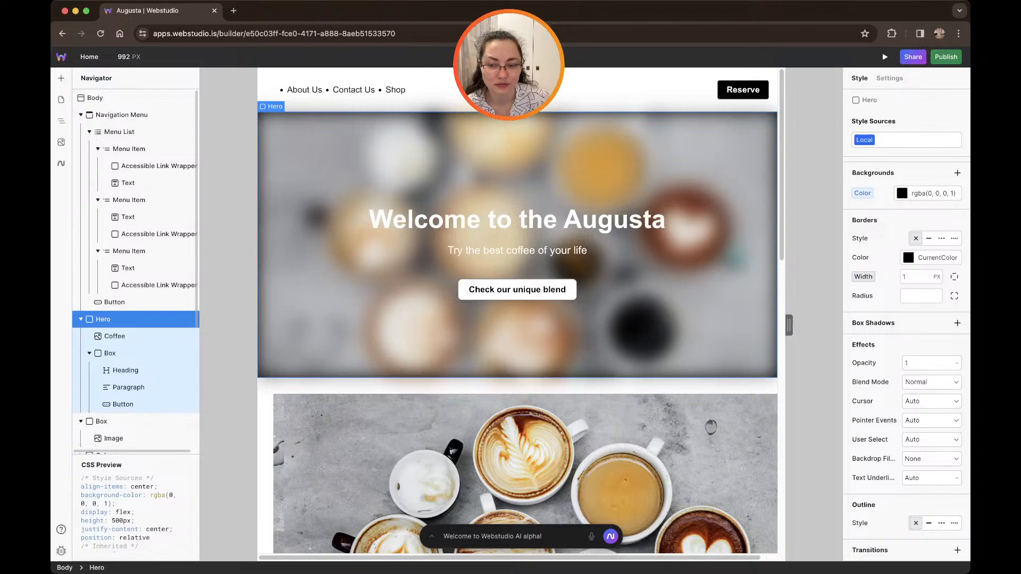
scroll(131, 513, "down", 5)
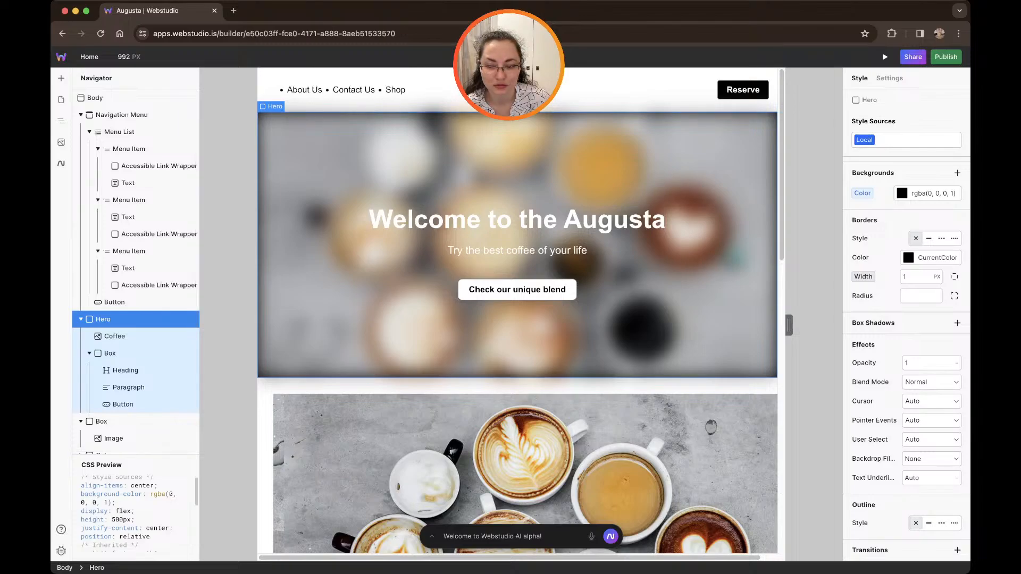
scroll(130, 513, "up", 5)
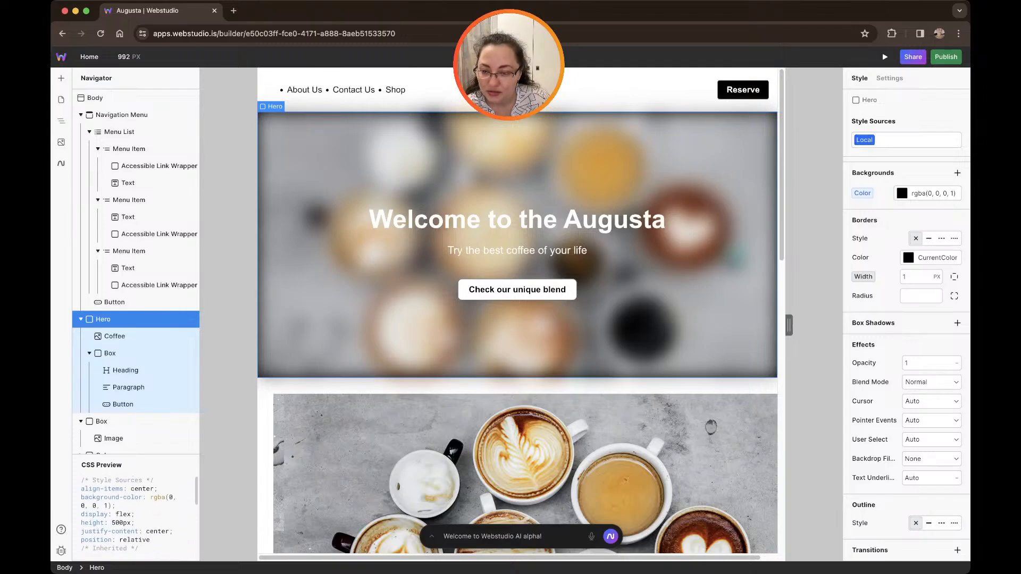
scroll(130, 513, "down", 5)
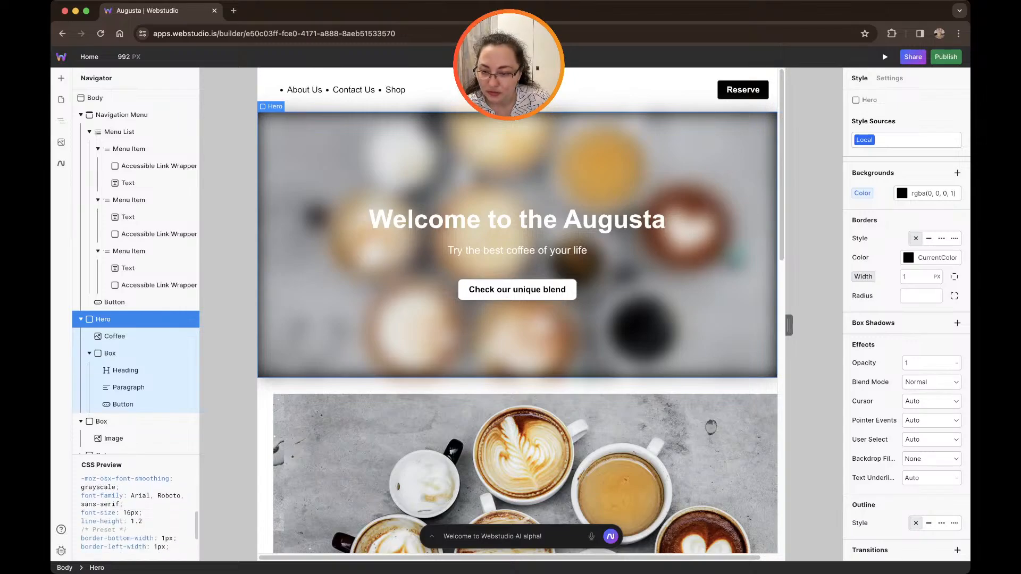
scroll(130, 513, "down", 2)
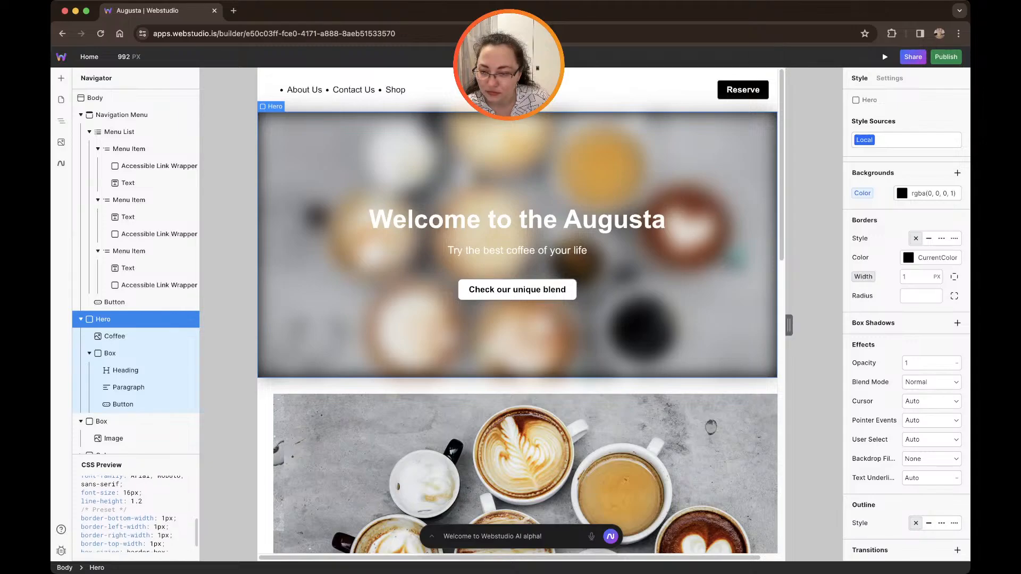
scroll(131, 513, "down", 2)
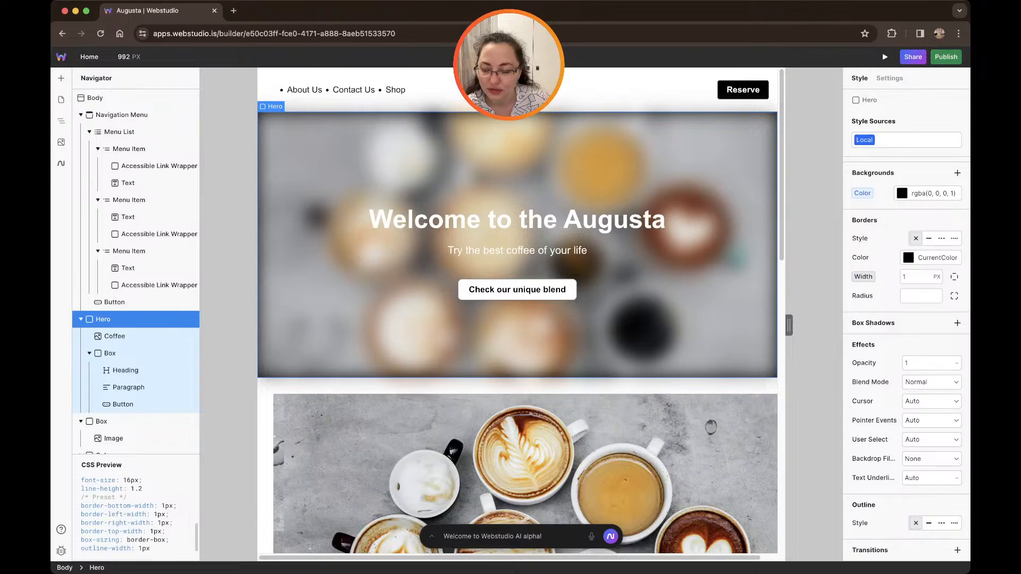
scroll(130, 513, "up", 3)
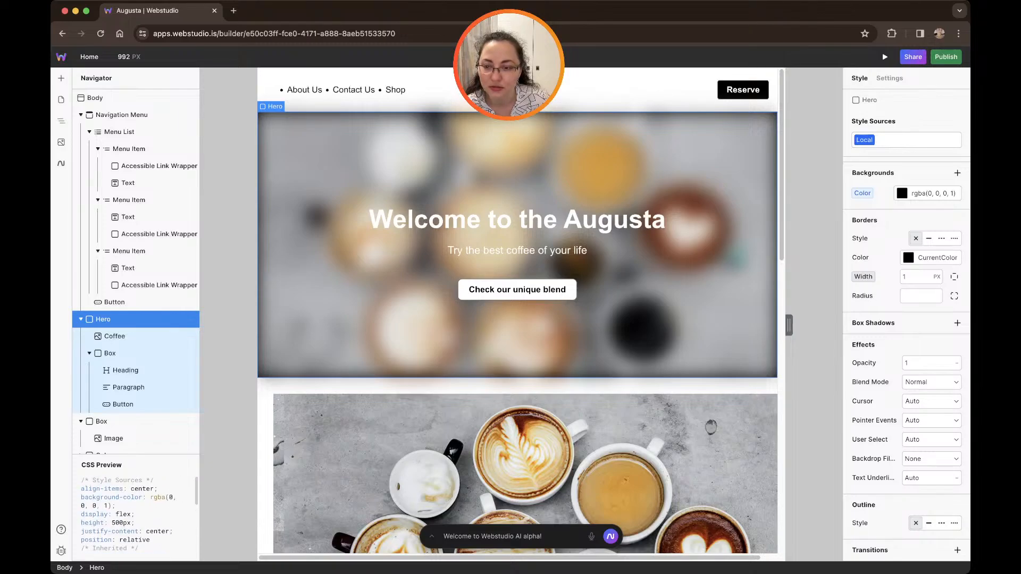
scroll(131, 513, "down", 3)
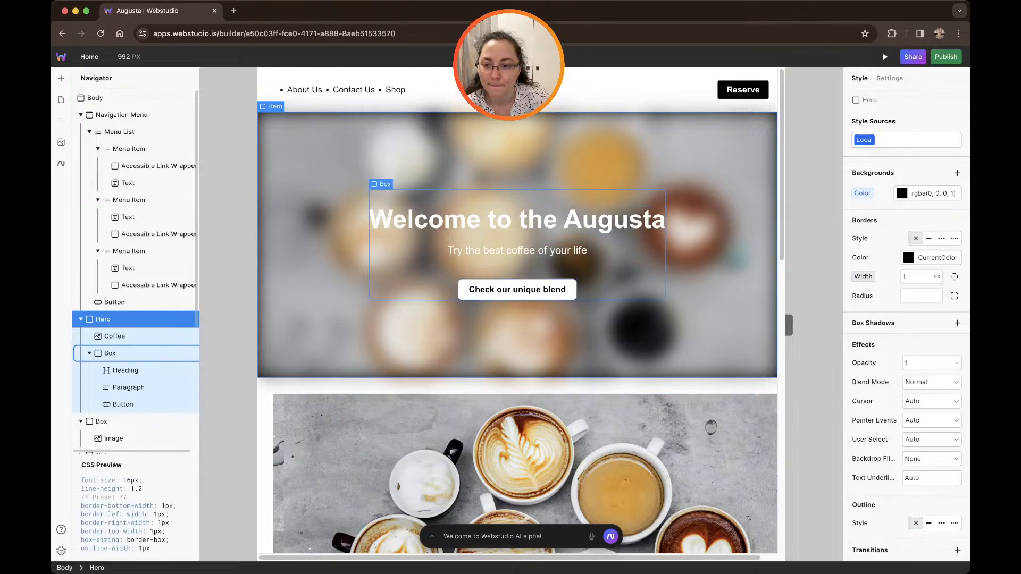
Check the Coffee image once more, and look through the Hero container's style settings from layout to effects.
left_click(114, 336)
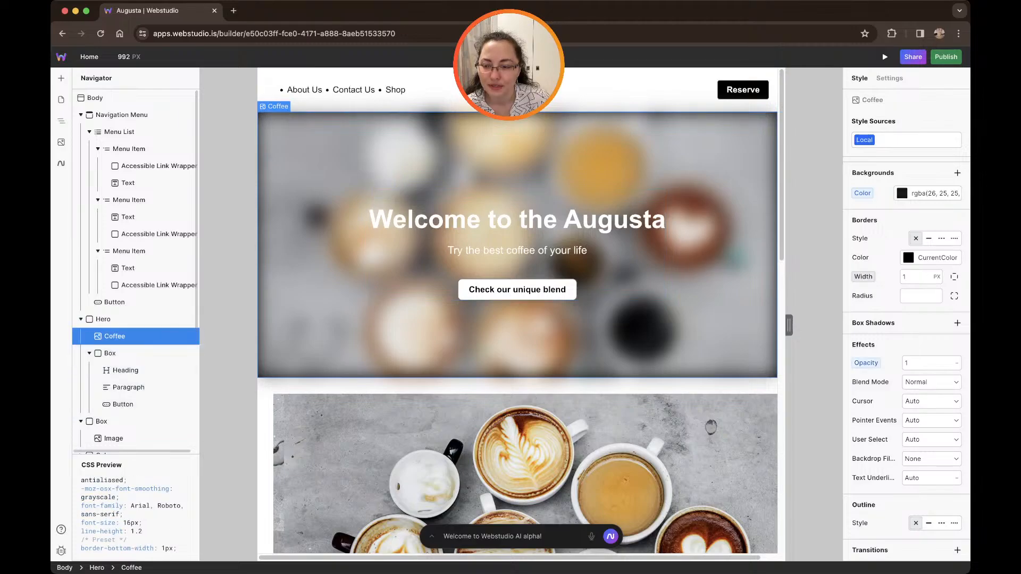
left_click(103, 319)
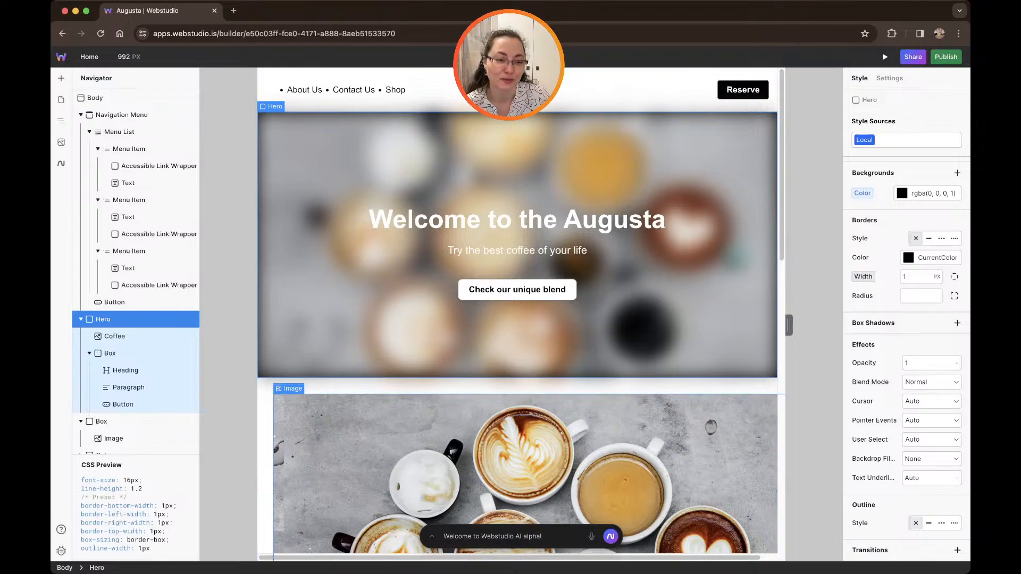
scroll(517, 314, "down", 1)
scroll(517, 314, "down", 5)
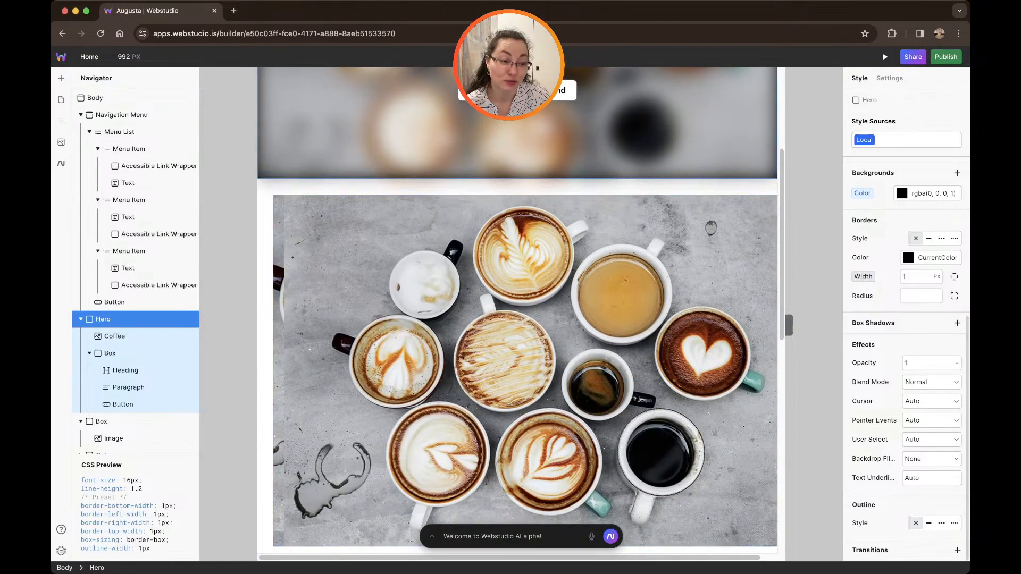
scroll(907, 319, "up", 5)
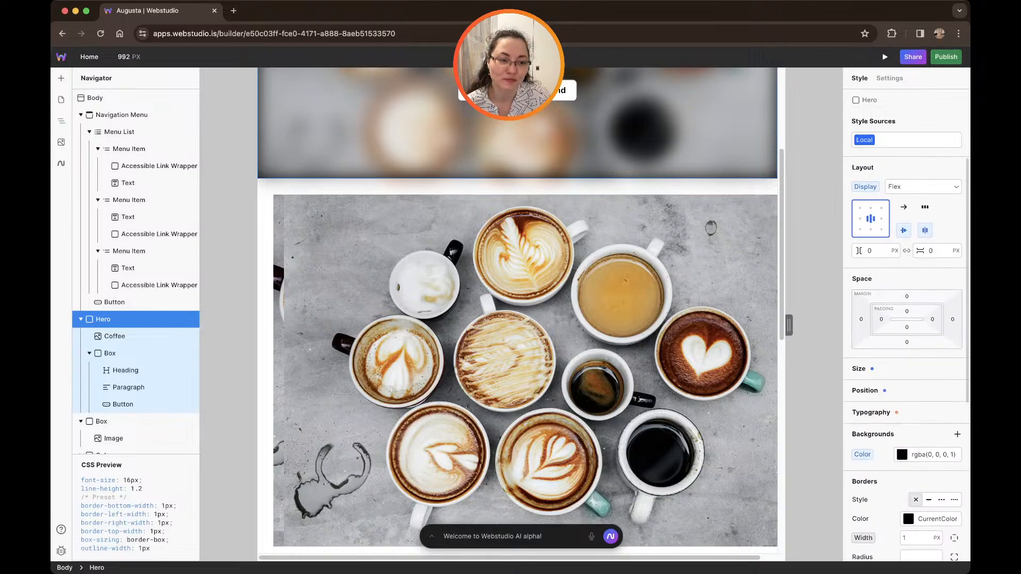
scroll(906, 319, "down", 5)
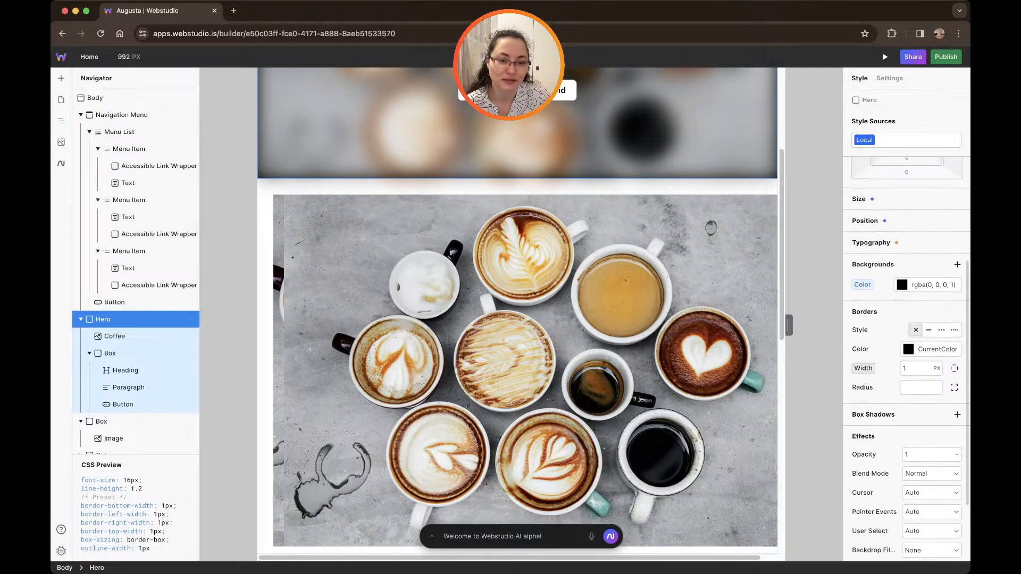
scroll(907, 319, "down", 1)
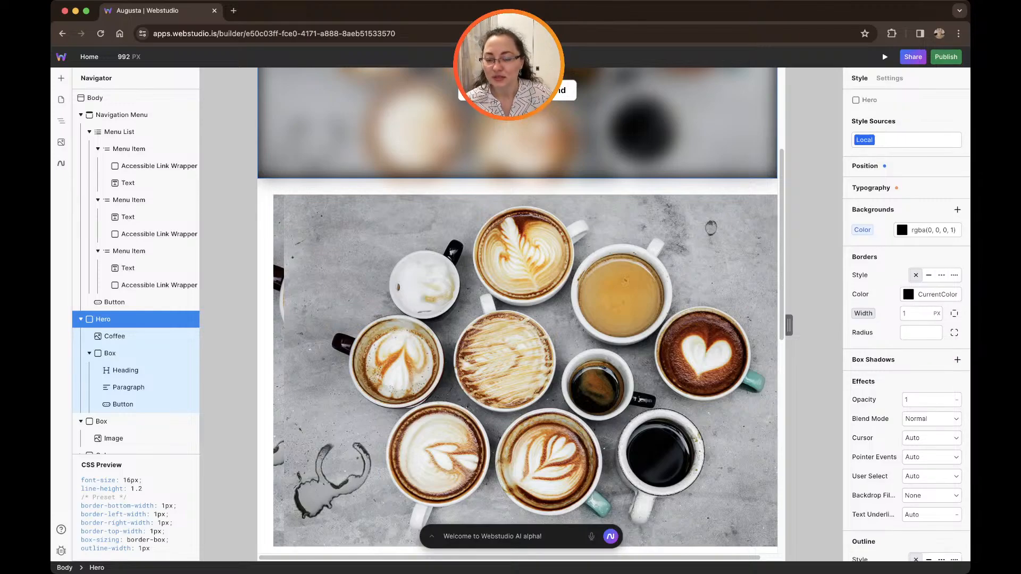
Select the Box inside the hero and examine its CSS preview and effects, including the Backdrop Filter.
left_click(109, 354)
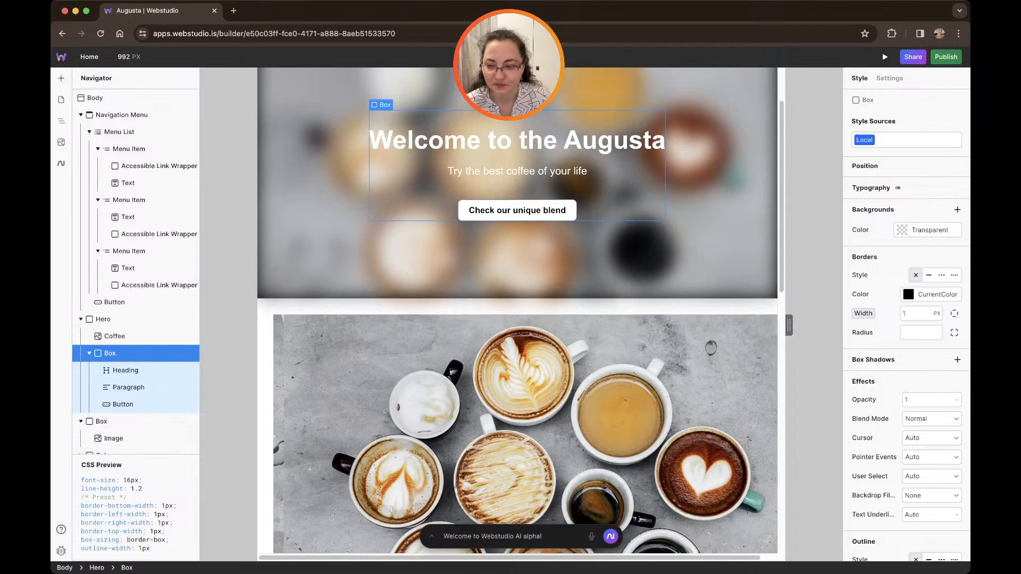
scroll(136, 511, "up", 1)
scroll(136, 511, "up", 5)
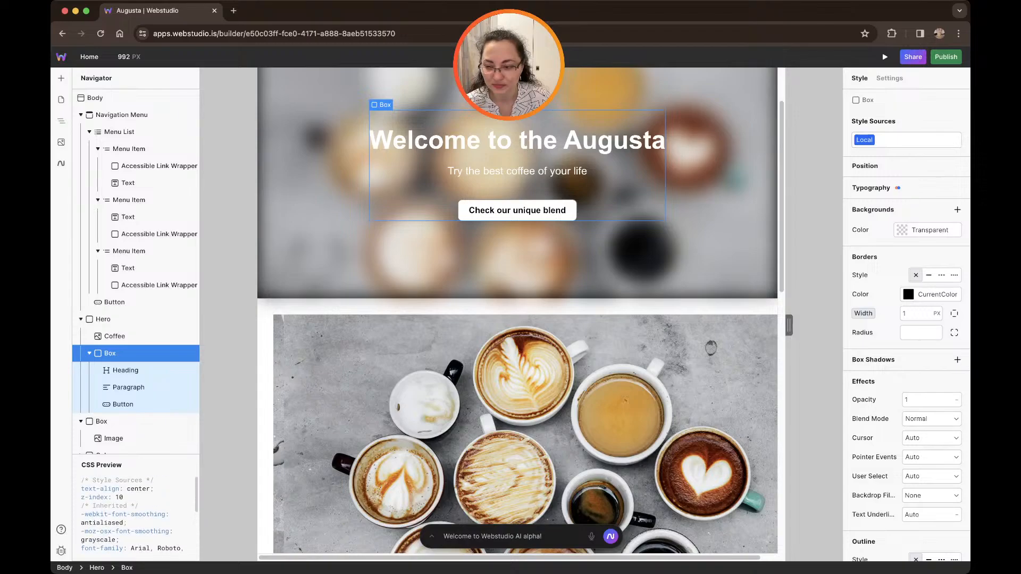
scroll(136, 513, "down", 3)
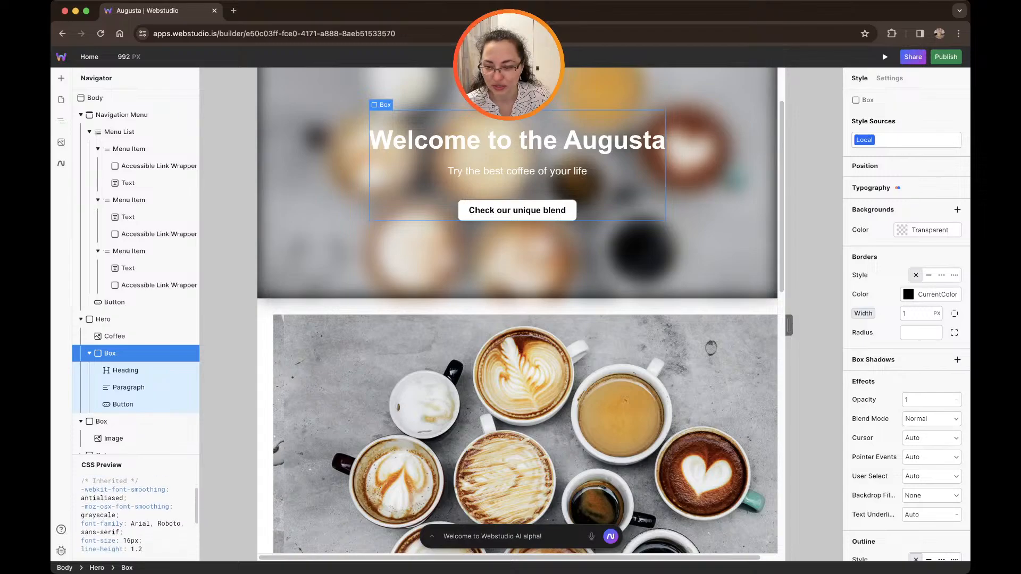
scroll(136, 514, "up", 1)
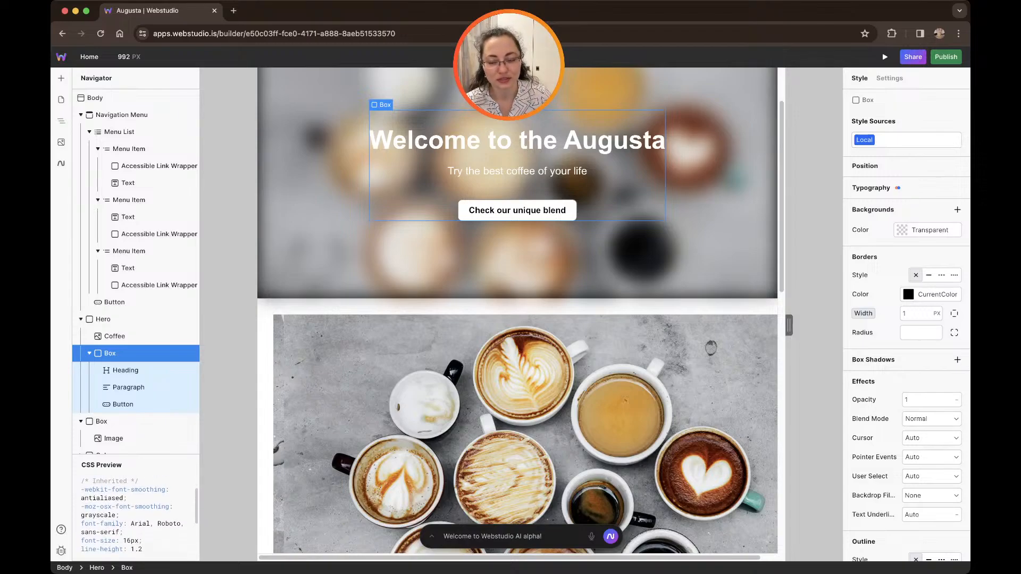
scroll(135, 513, "down", 1)
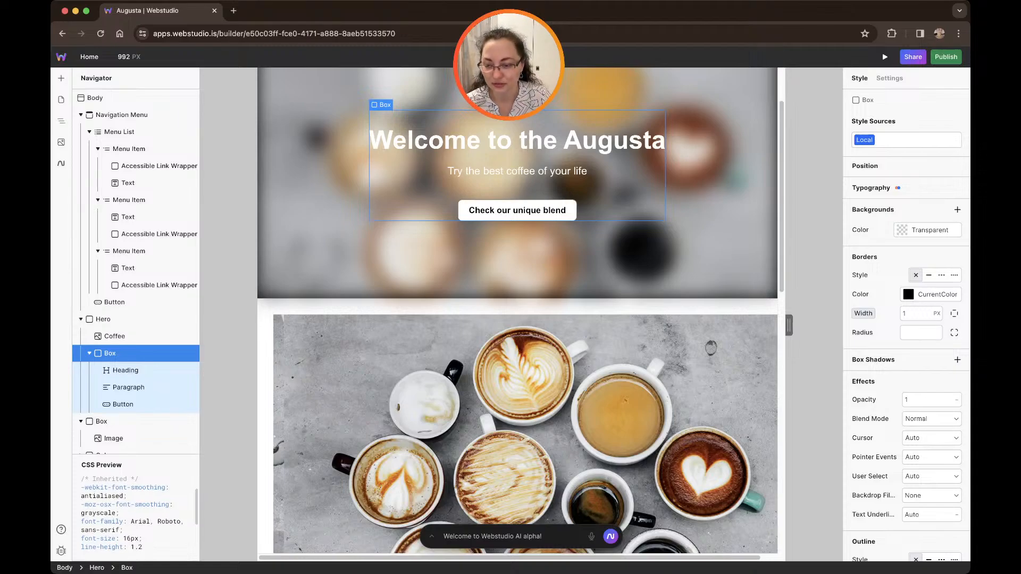
scroll(136, 513, "down", 5)
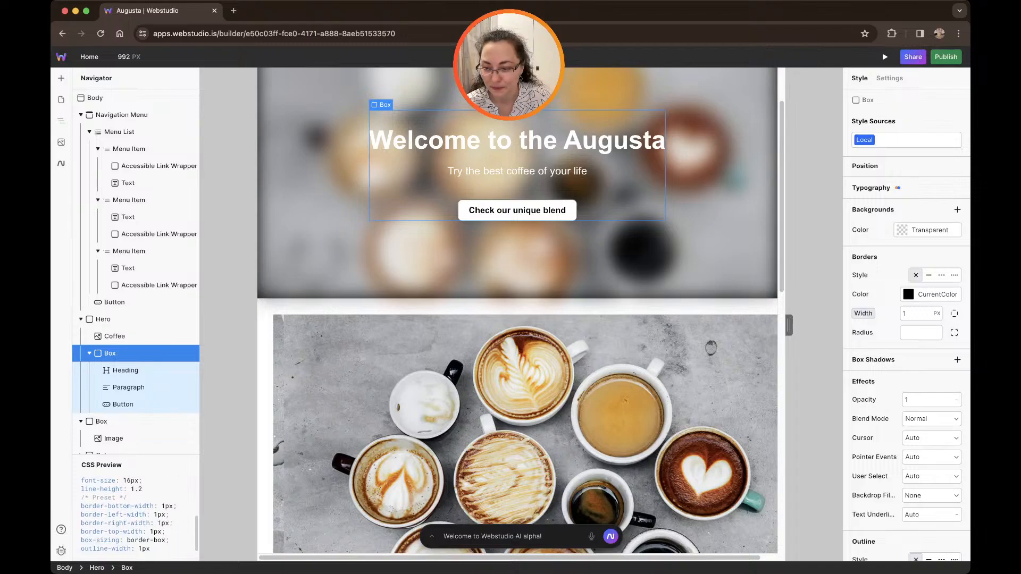
scroll(135, 513, "up", 6)
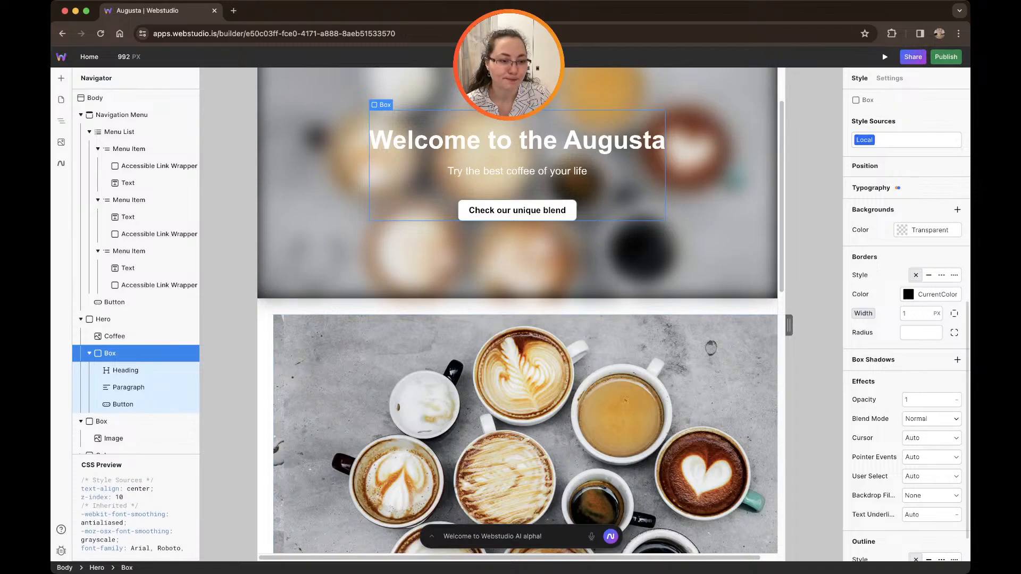
scroll(906, 362, "down", 2)
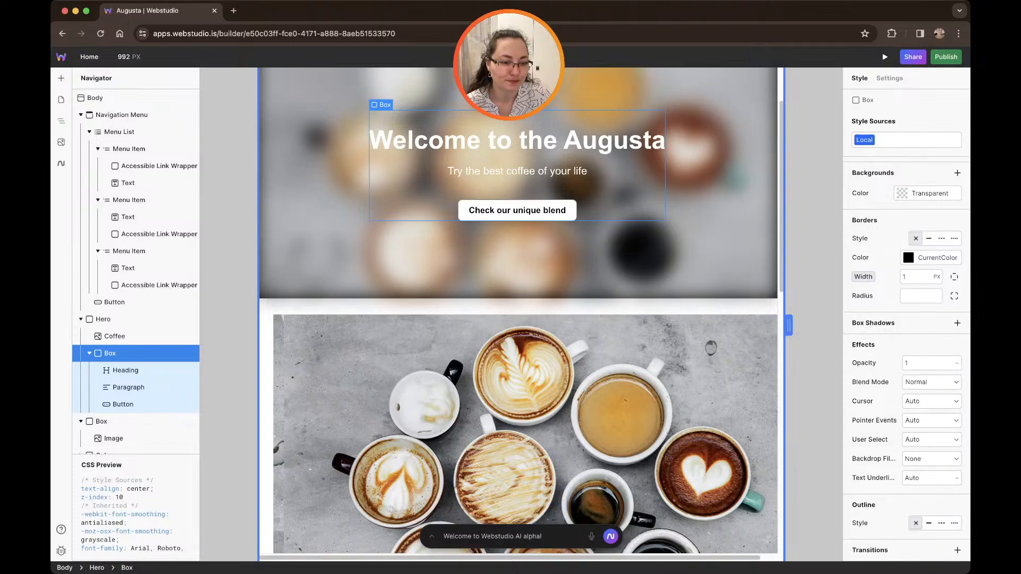
left_click(926, 459)
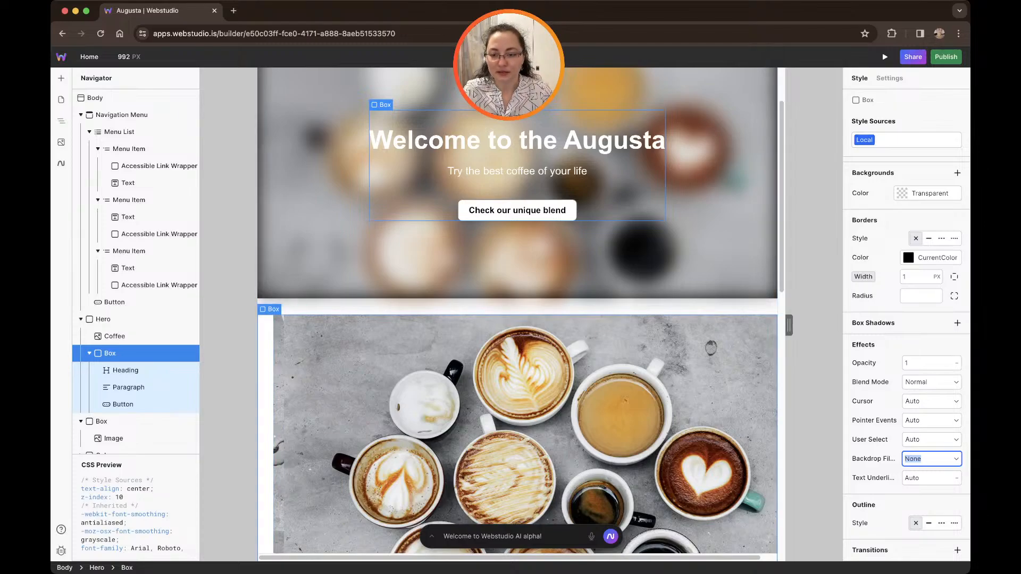
Select the hero's Coffee image and send the AI assistant the prompt "remove image blur".
left_click(115, 337)
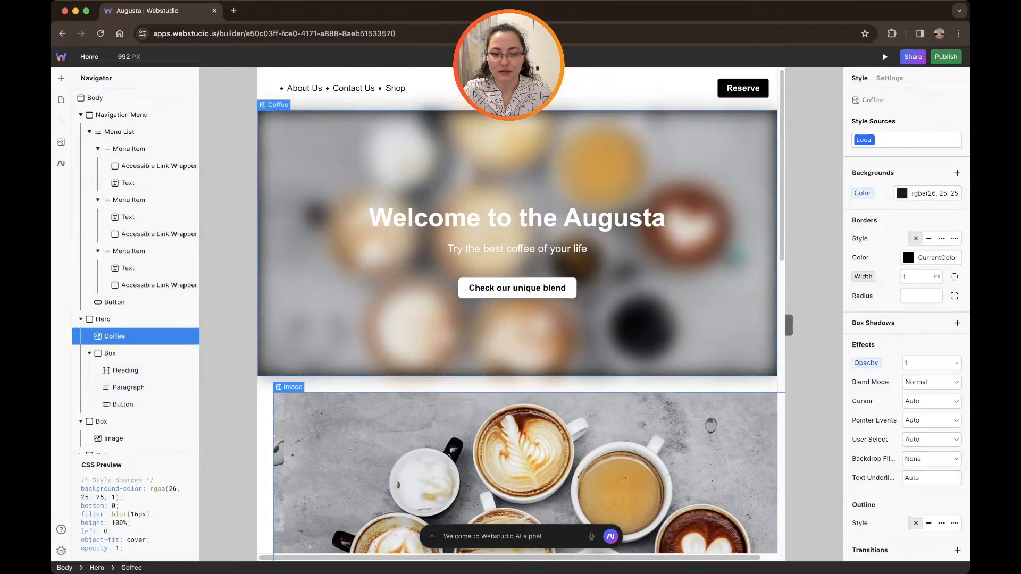
left_click(432, 536)
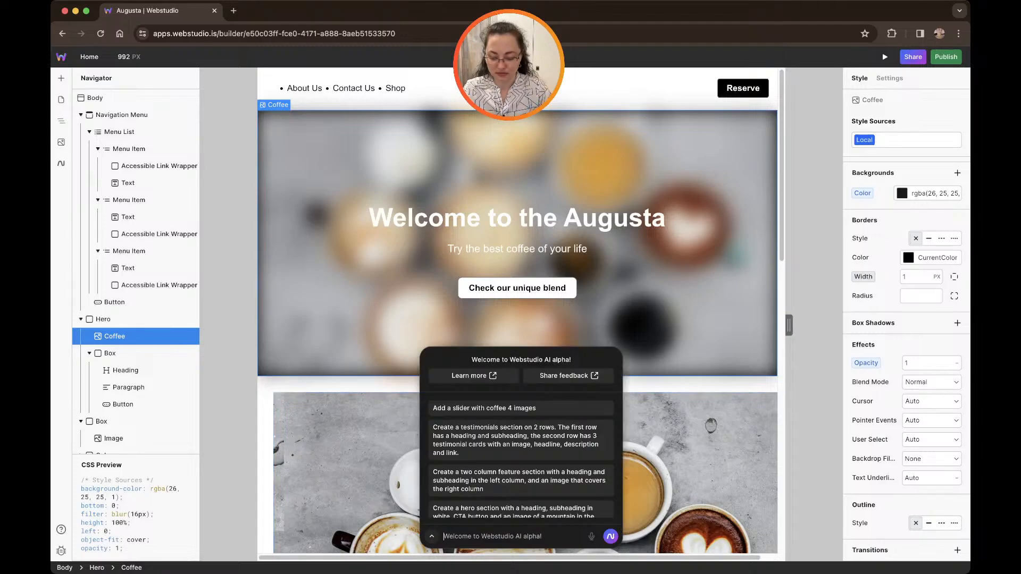
type("remove ")
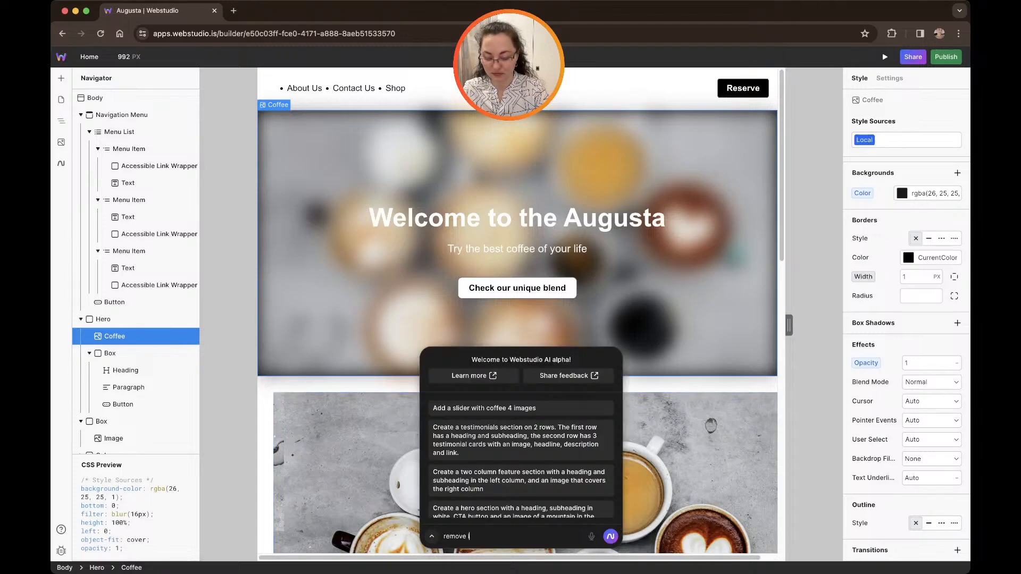
type("image blur")
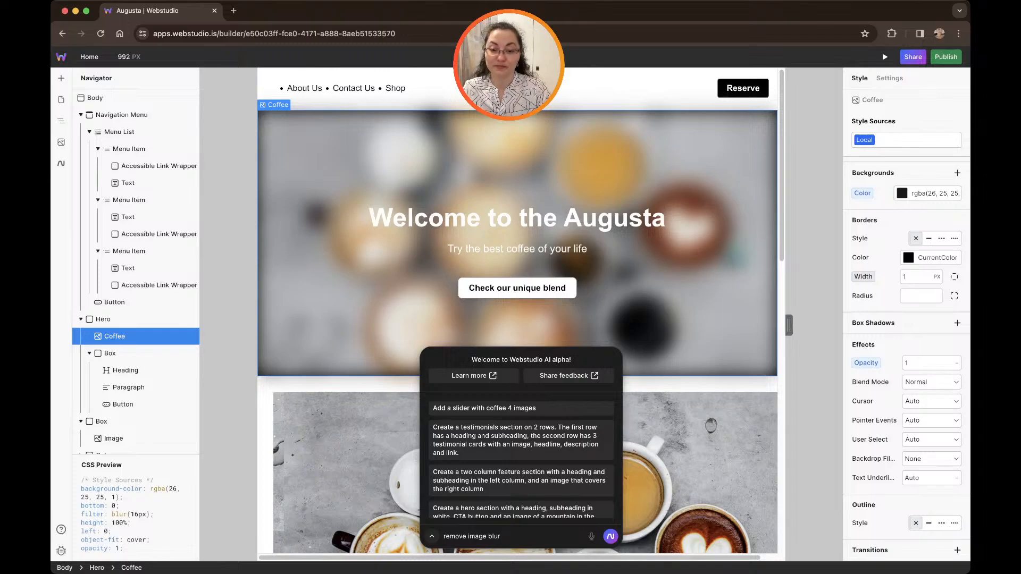
key("Return")
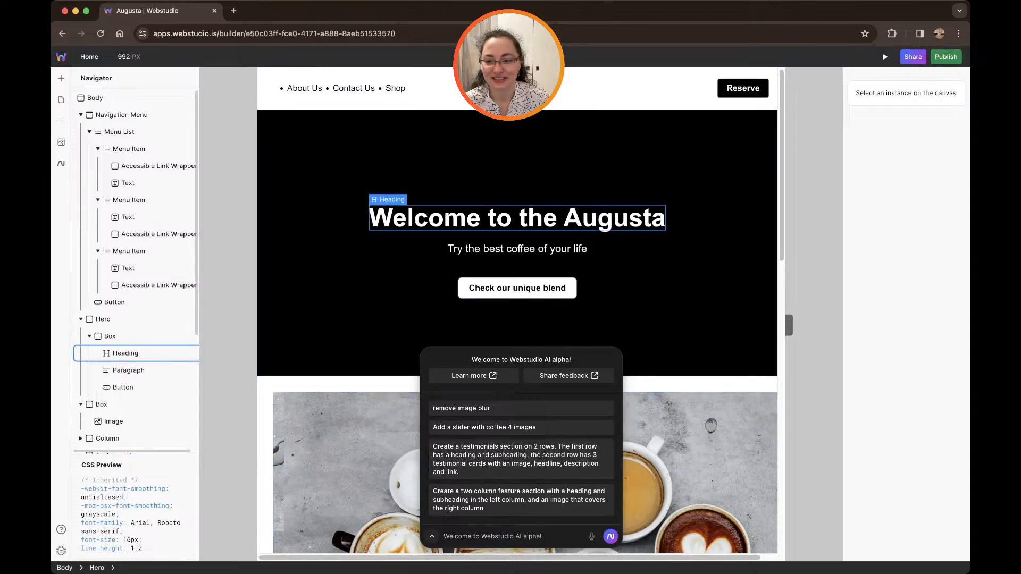
Try to place a new Image component inside the Hero container, ahead of its Box.
left_click(325, 234)
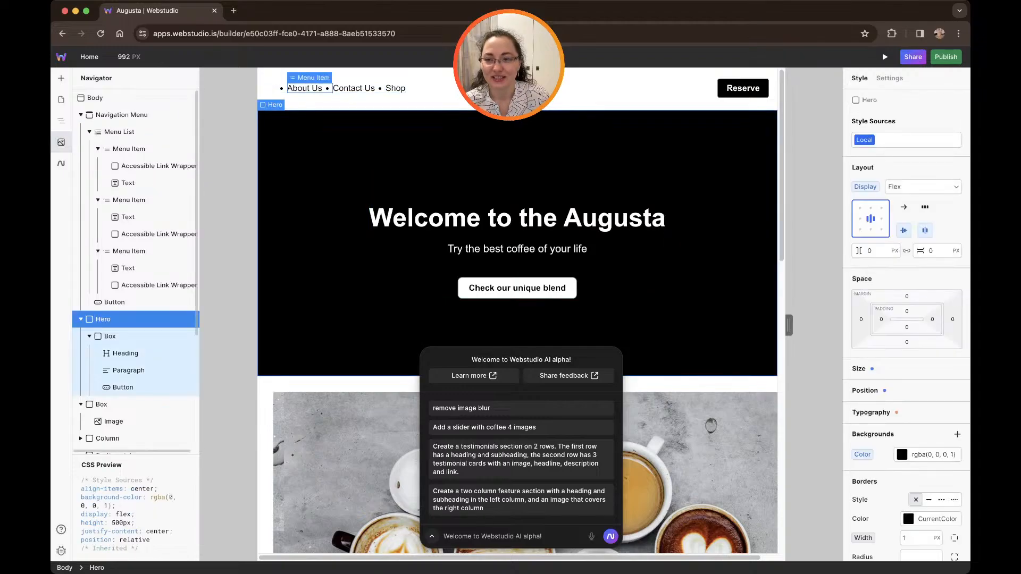
left_click(61, 78)
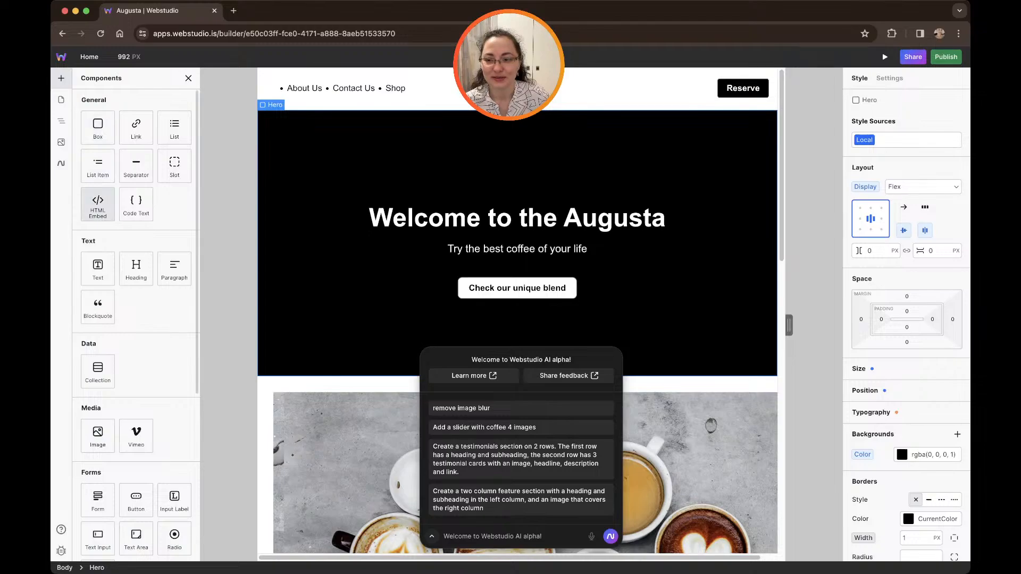
left_click_drag(98, 432, 298, 319)
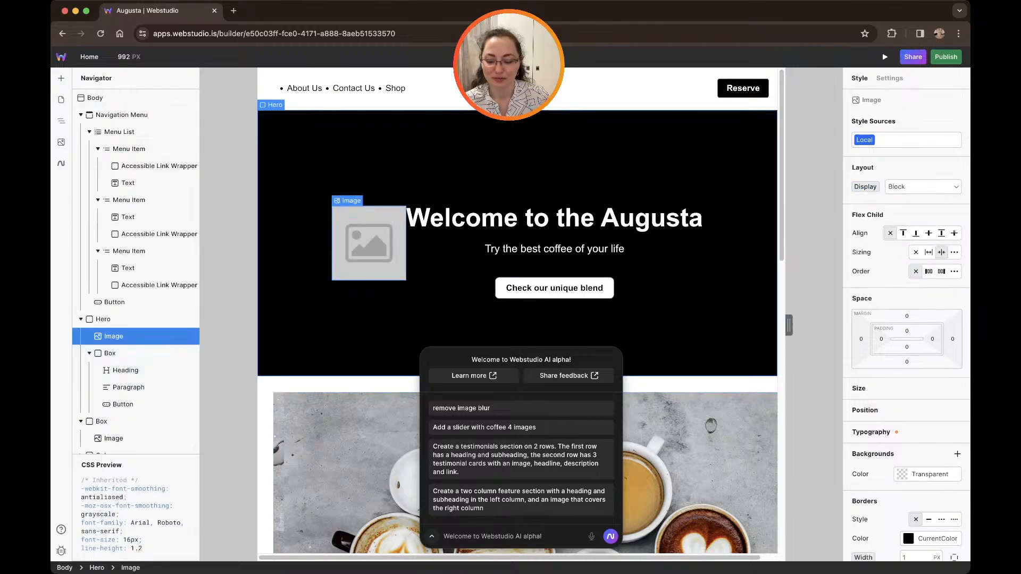
Undo the new image placement and the removal of the hero's Coffee image.
key("super+z")
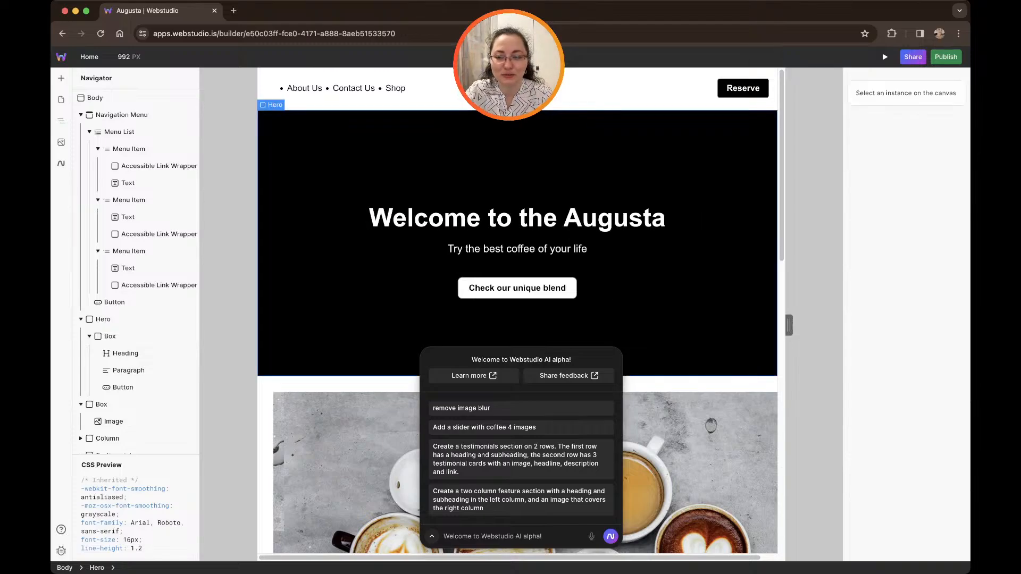
key("super+z")
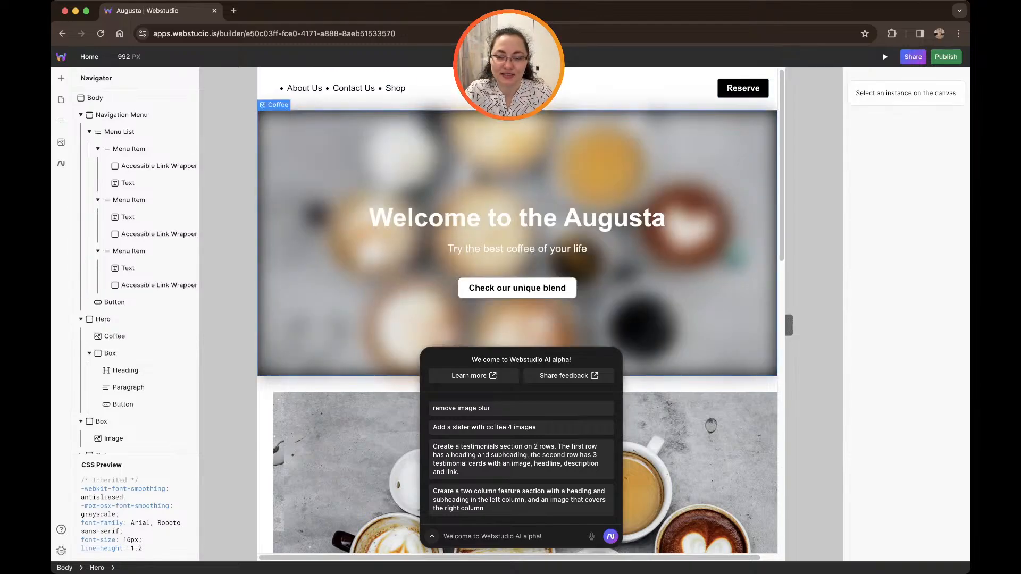
key("super+z")
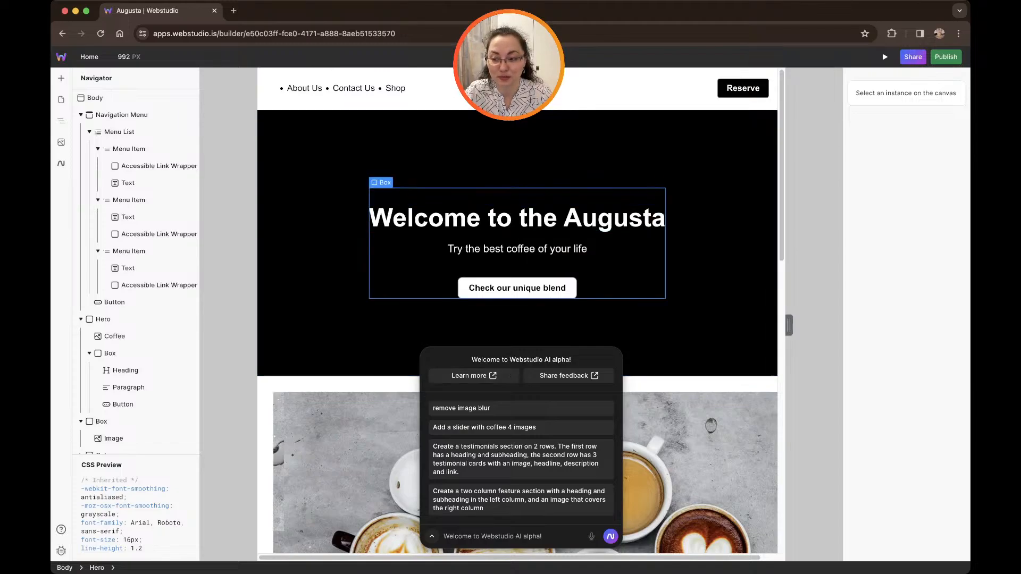
Create a custom share link for the project and close the sharing settings.
left_click(913, 57)
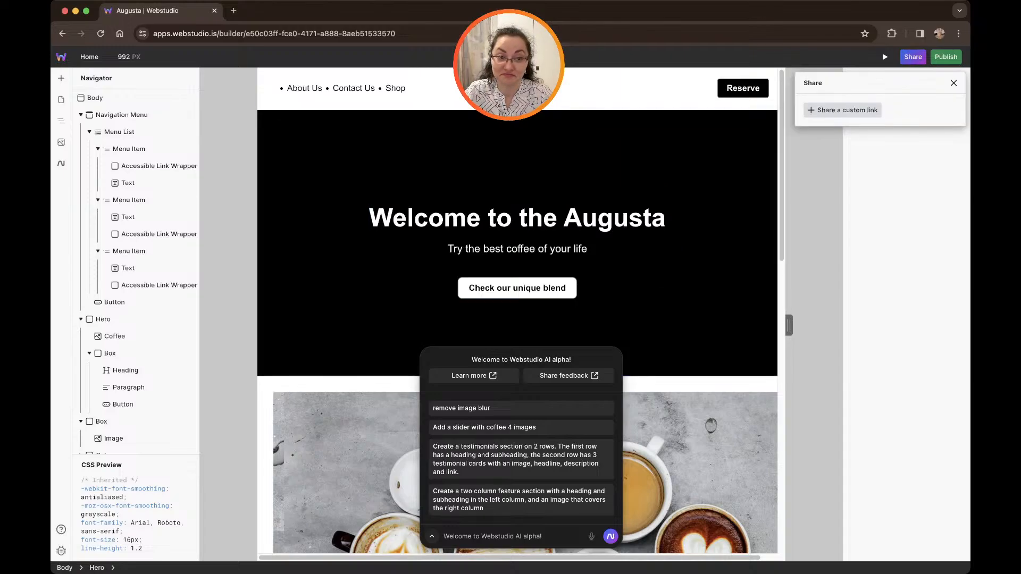
left_click(843, 110)
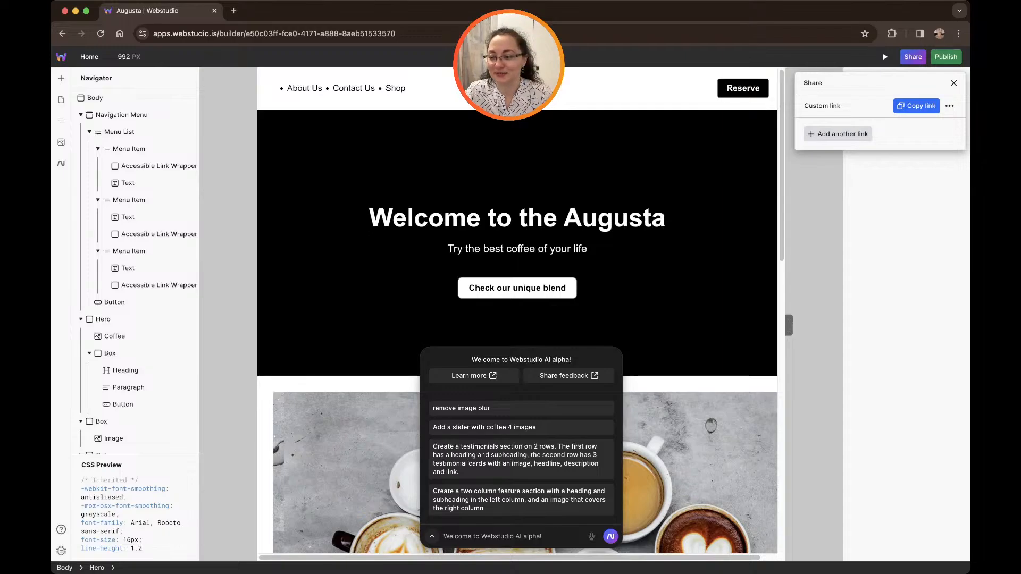
key("super+Tab")
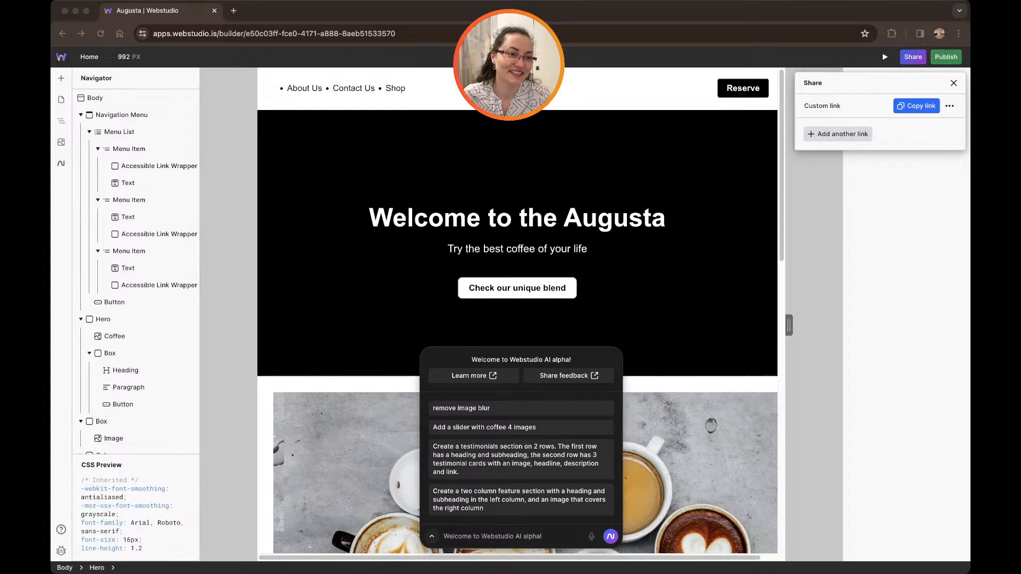
key("super+Tab")
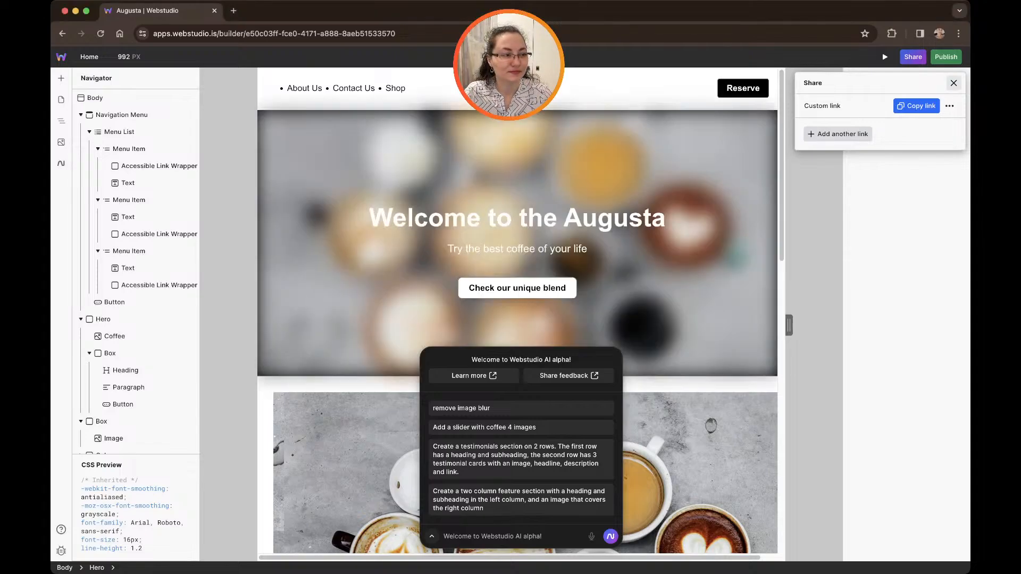
left_click(954, 83)
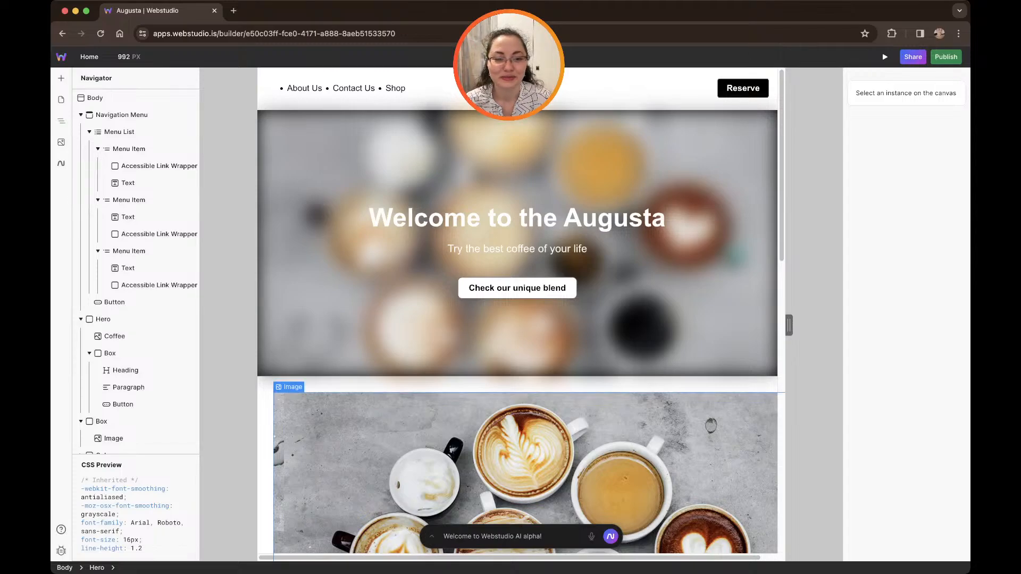
Look through the page from the hero to the testimonials, inspecting the Coffee image and the first two testimonial portraits.
scroll(522, 311, "down", 5)
scroll(522, 310, "up", 4)
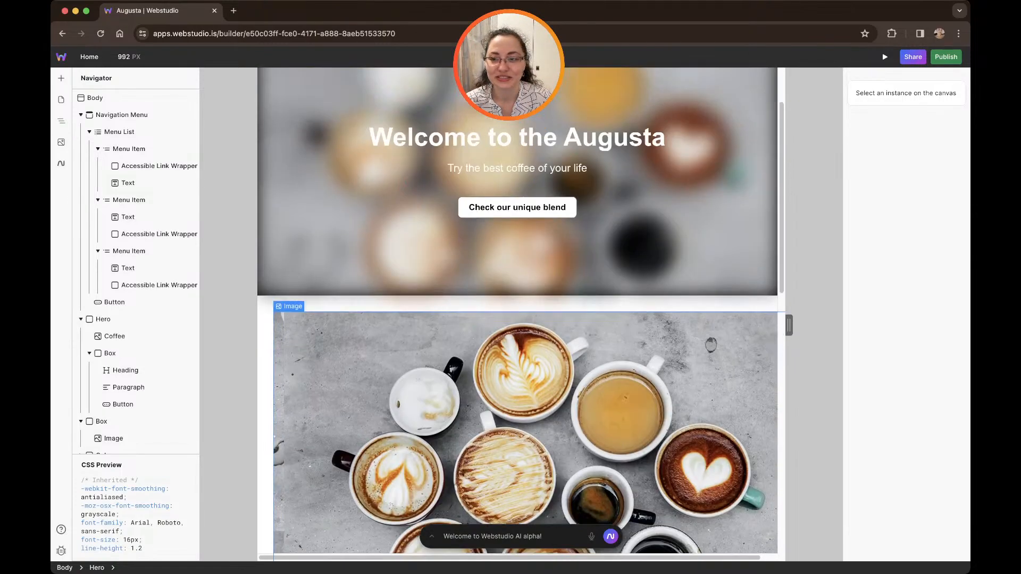
scroll(519, 293, "up", 3)
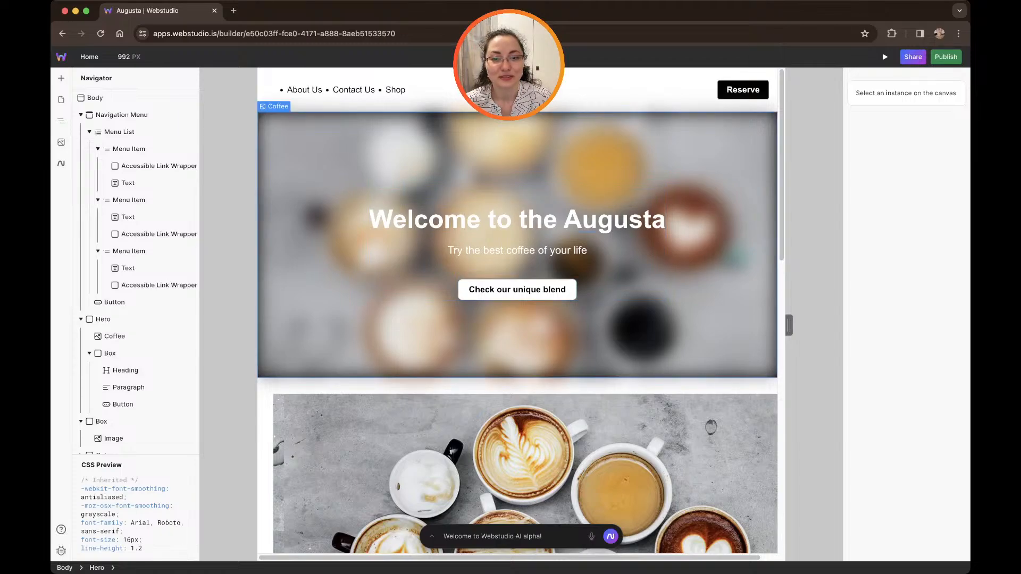
left_click(517, 345)
scroll(517, 414, "down", 7)
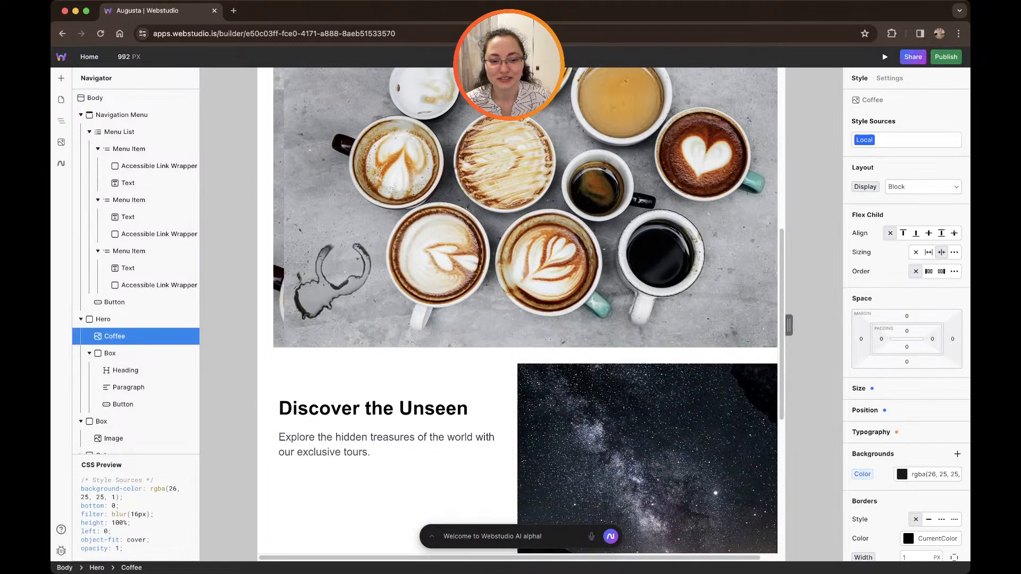
scroll(521, 311, "down", 5)
scroll(521, 372, "down", 2)
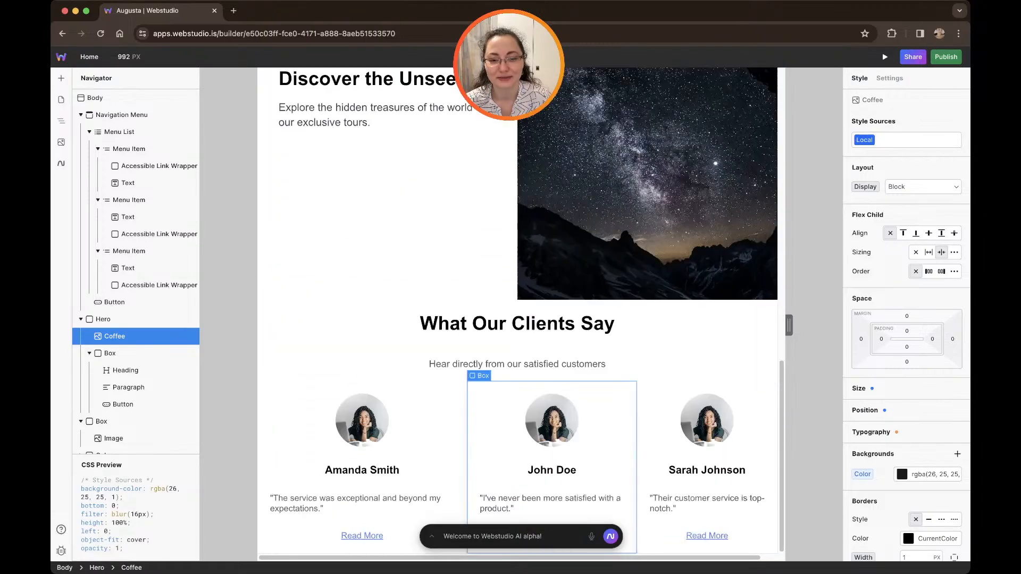
left_click(363, 421)
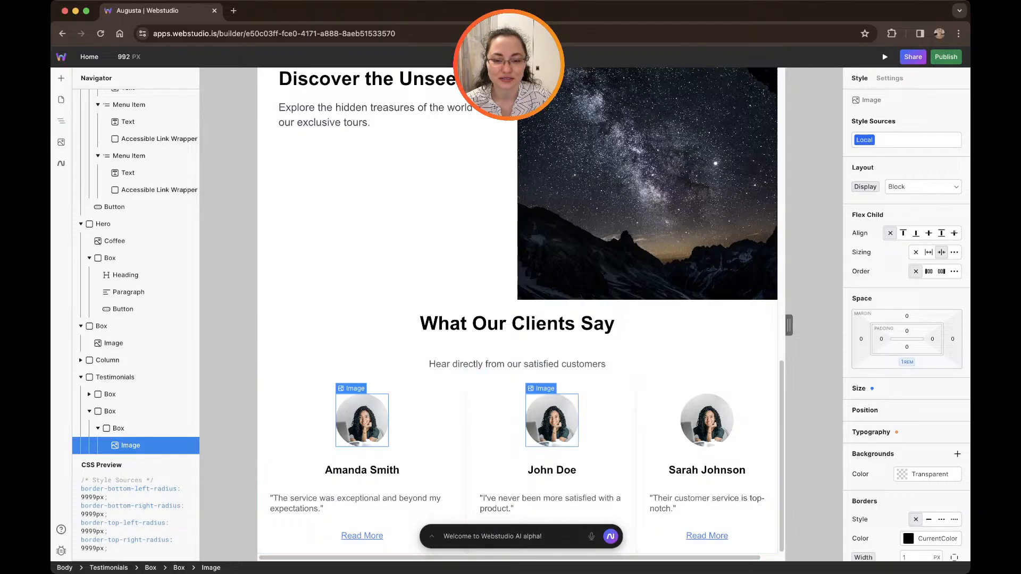
left_click(552, 420)
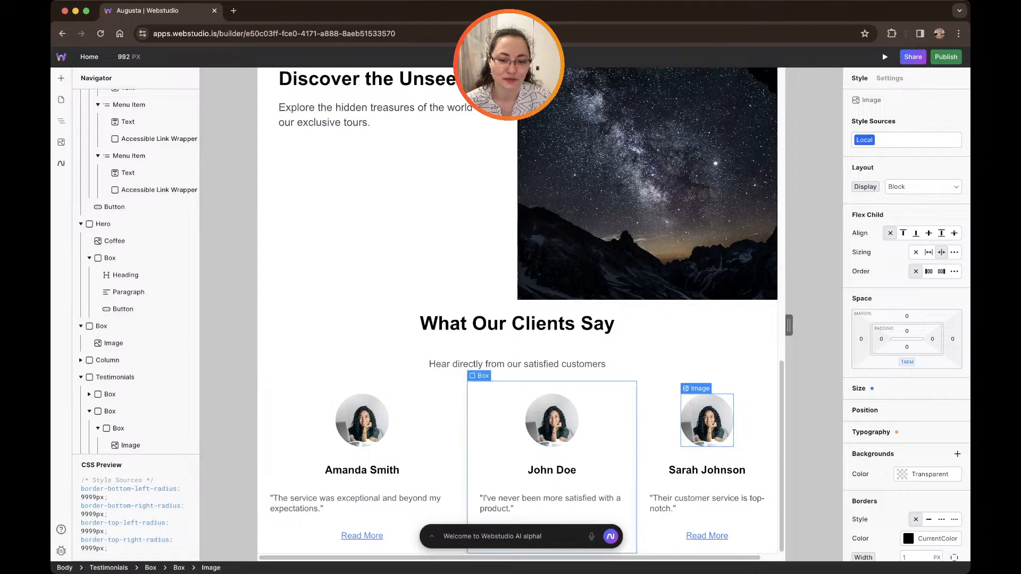
Read through the AI assistant's earlier prompts and look over the page sections again, from the hero downward.
left_click(431, 536)
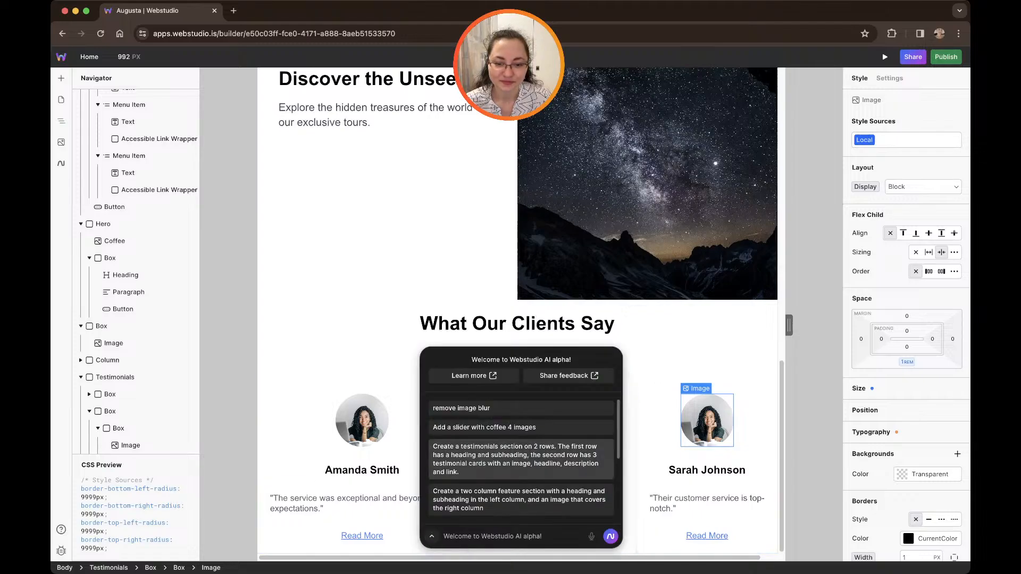
scroll(522, 462, "down", 3)
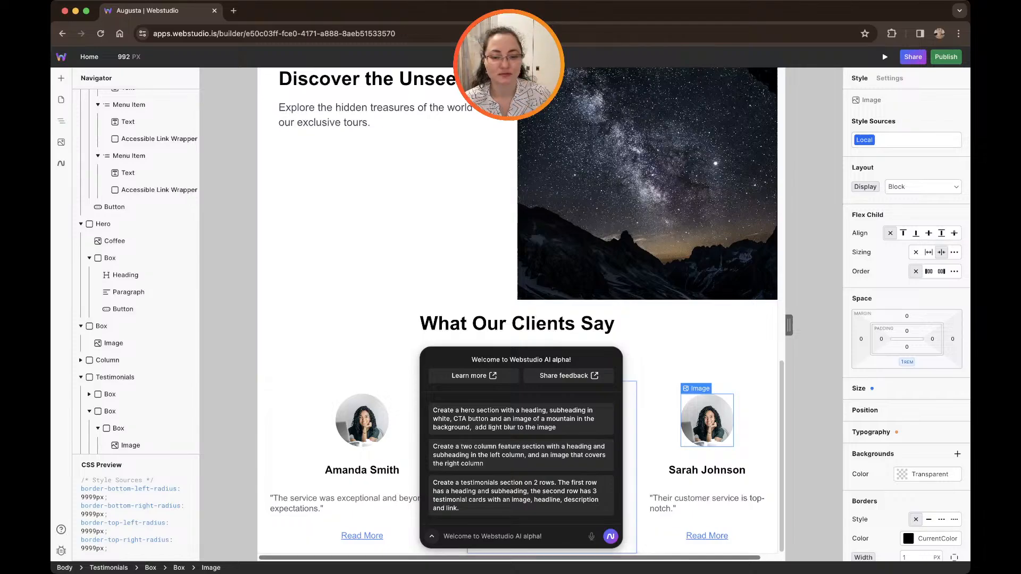
left_click(431, 537)
scroll(516, 312, "up", 10)
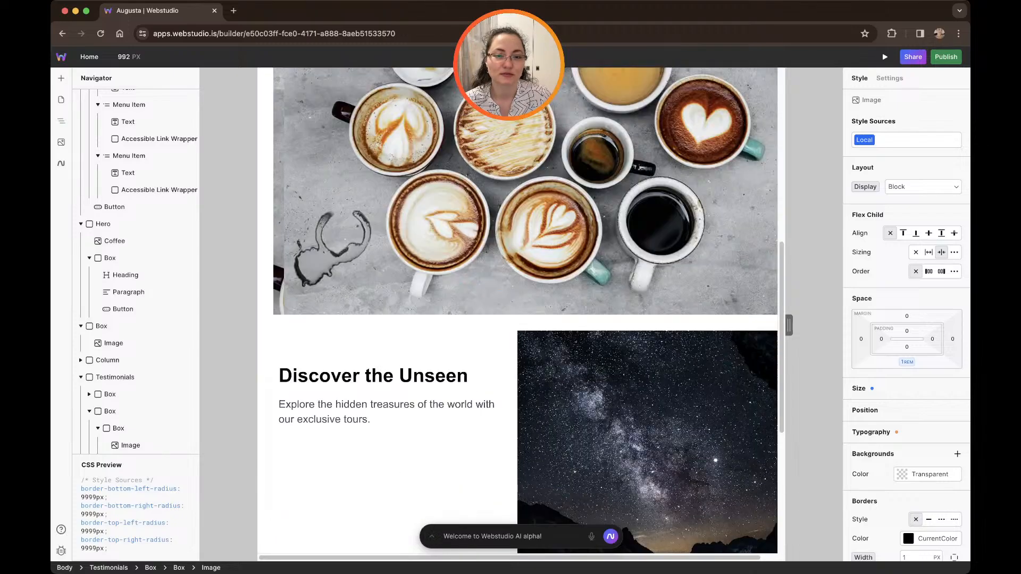
scroll(516, 311, "up", 4)
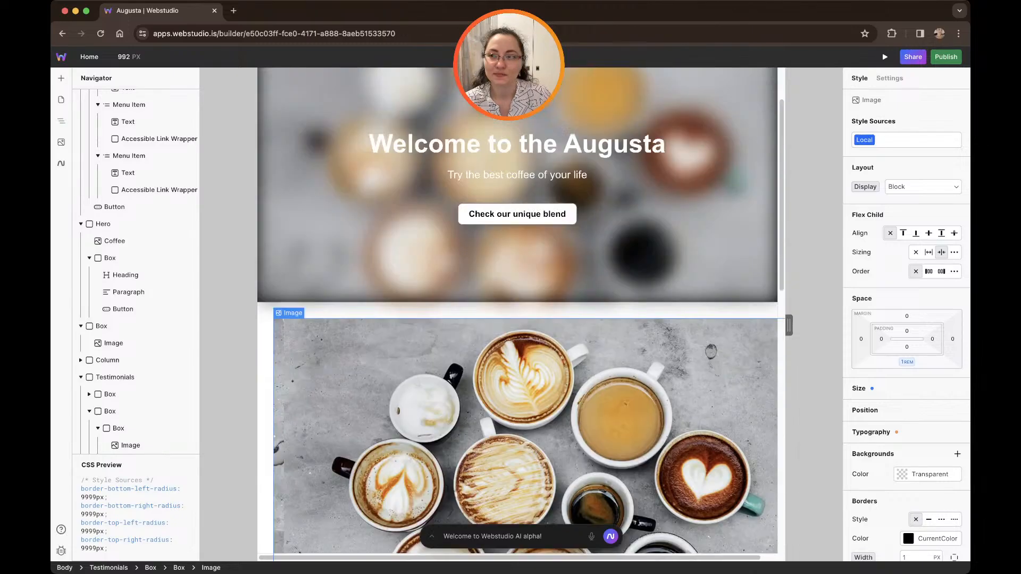
scroll(516, 311, "up", 3)
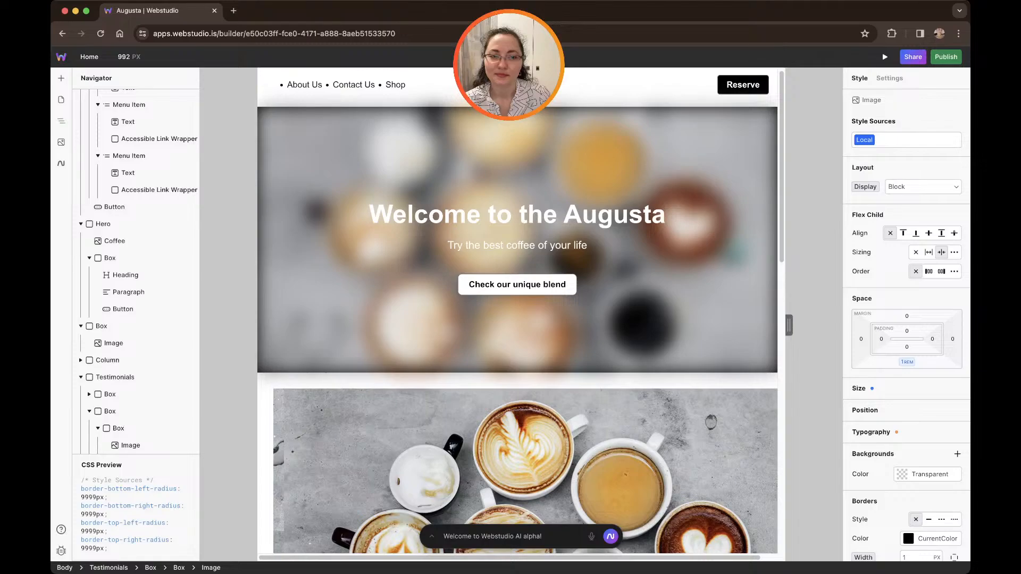
scroll(516, 311, "down", 1)
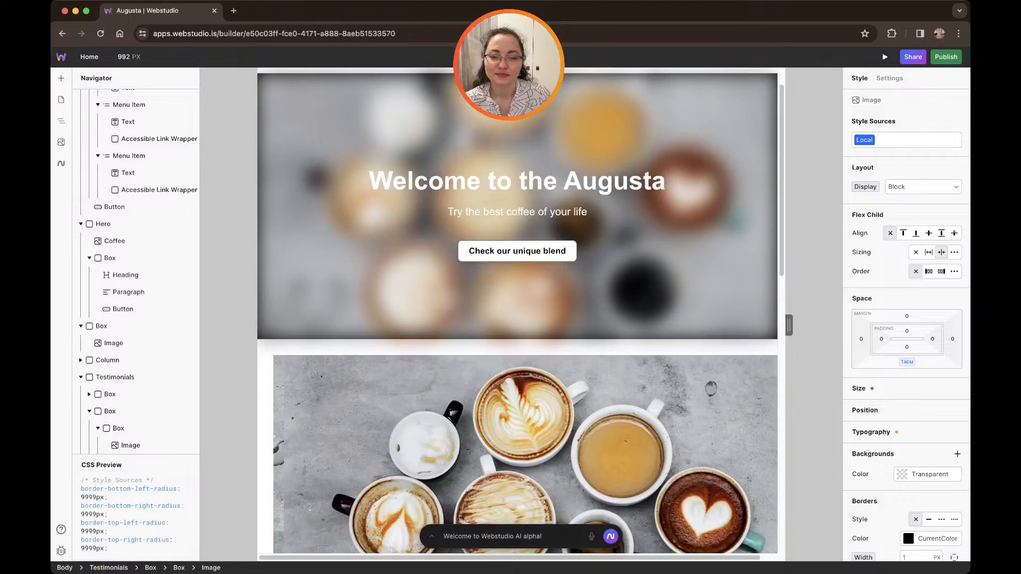
scroll(552, 452, "down", 10)
scroll(516, 311, "up", 10)
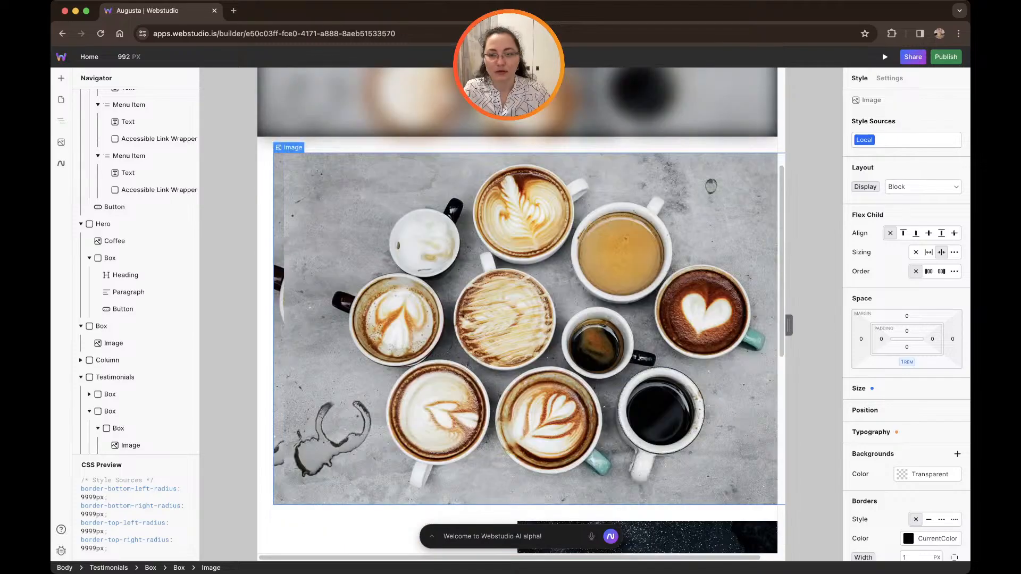
Inspect the style and settings of the Box below the hero and of the coffee Image inside it.
left_click(521, 324)
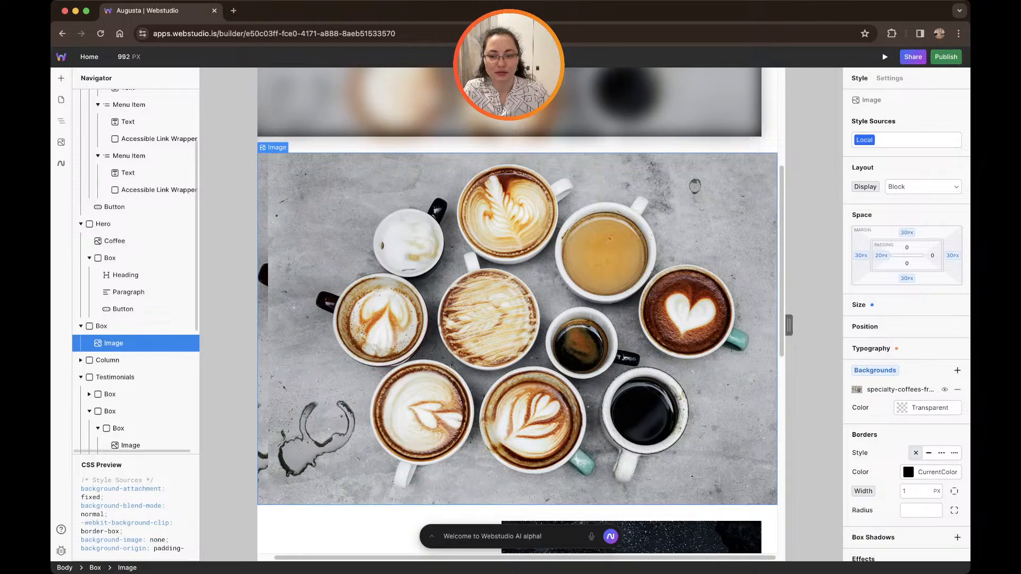
left_click(101, 326)
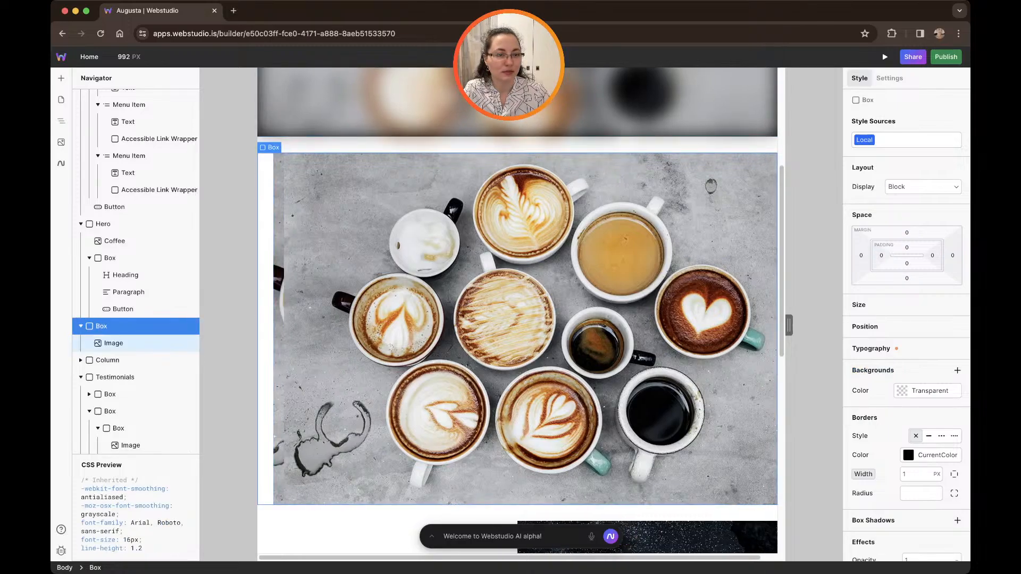
left_click(889, 79)
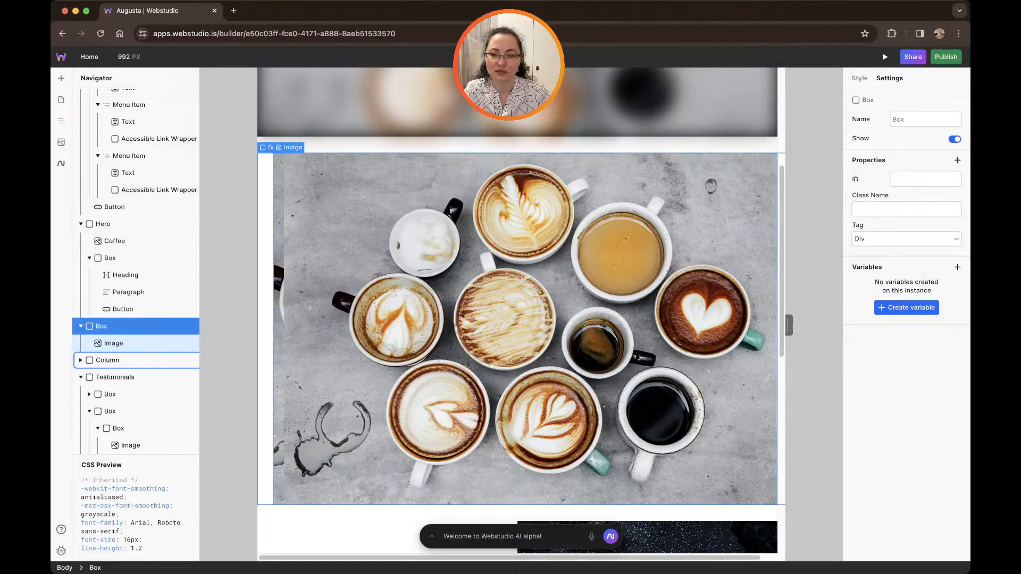
left_click(113, 343)
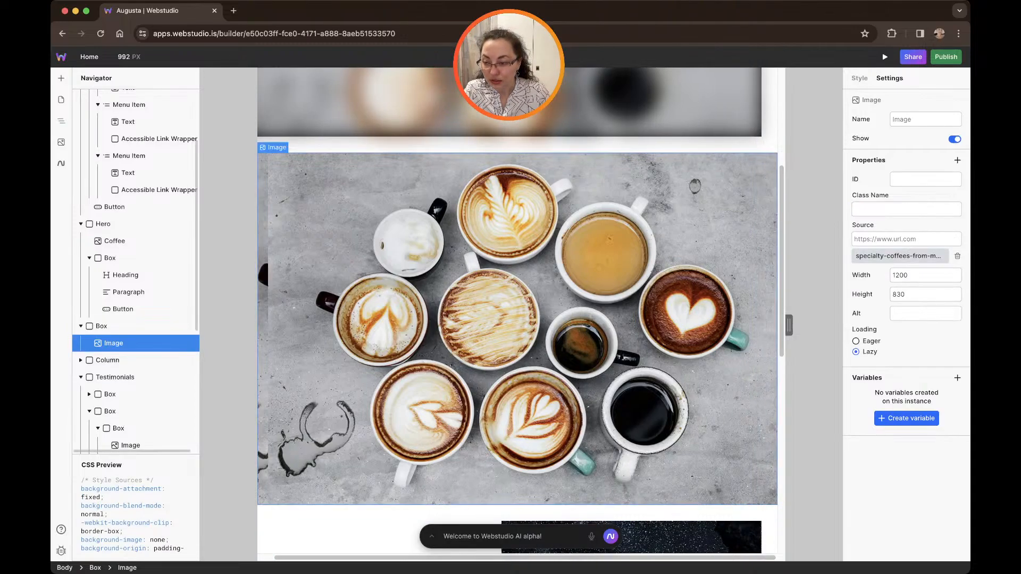
Select the hero's Coffee image and send the AI assistant the prompt "remove the filter".
scroll(518, 319, "up", 5)
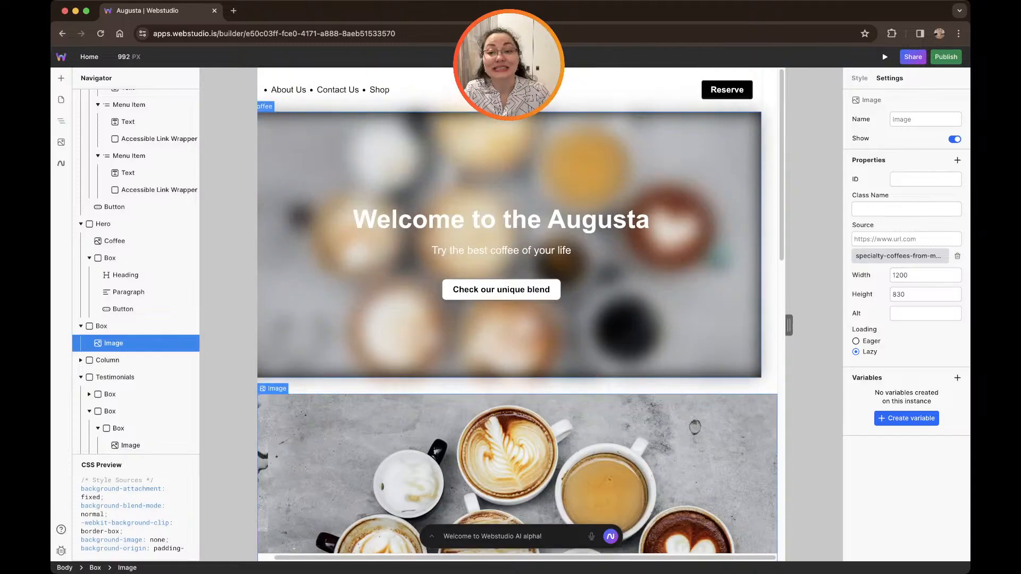
scroll(136, 271, "up", 2)
left_click(115, 336)
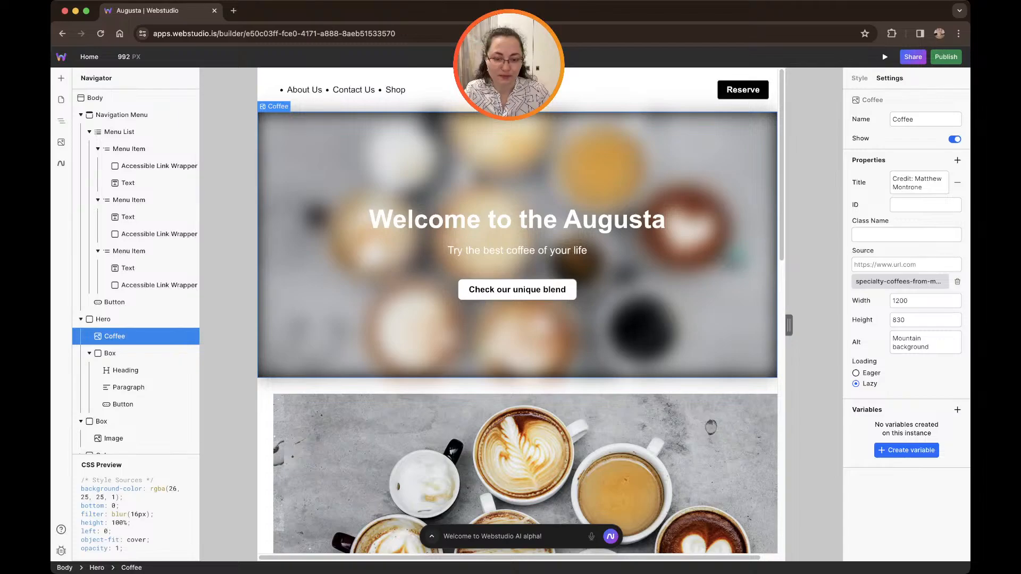
left_click(432, 537)
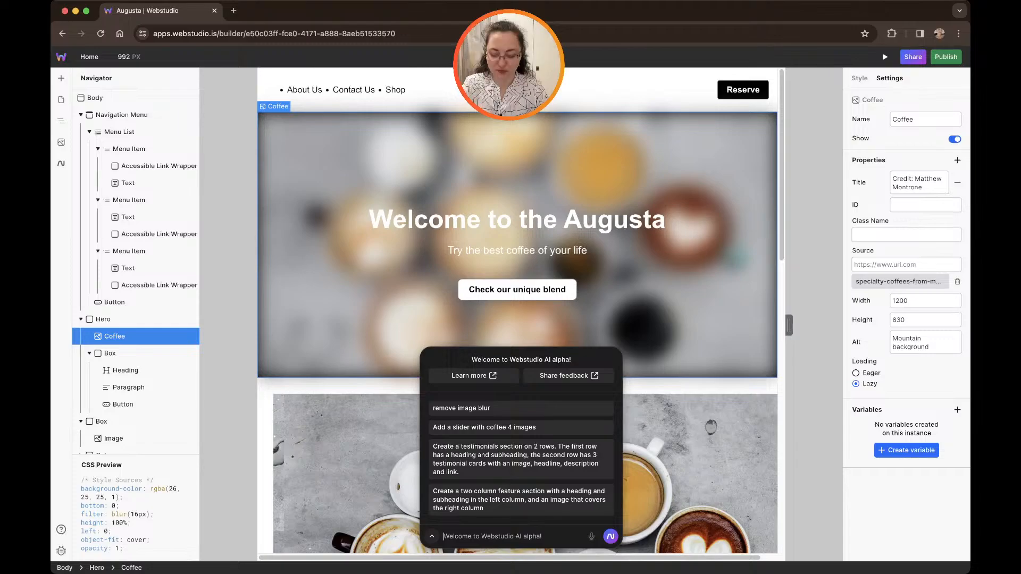
type("re")
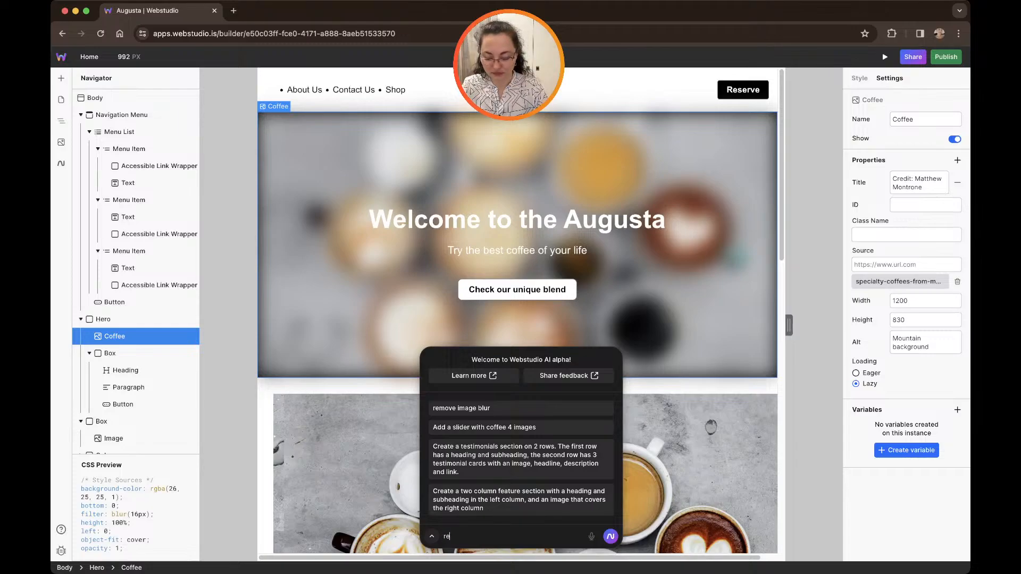
type("move the filter")
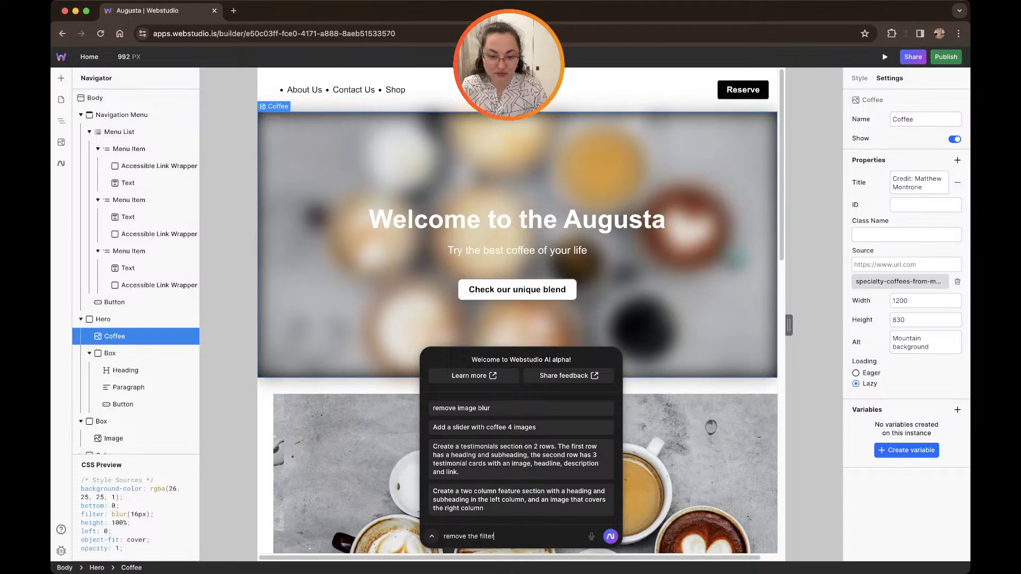
key("Return")
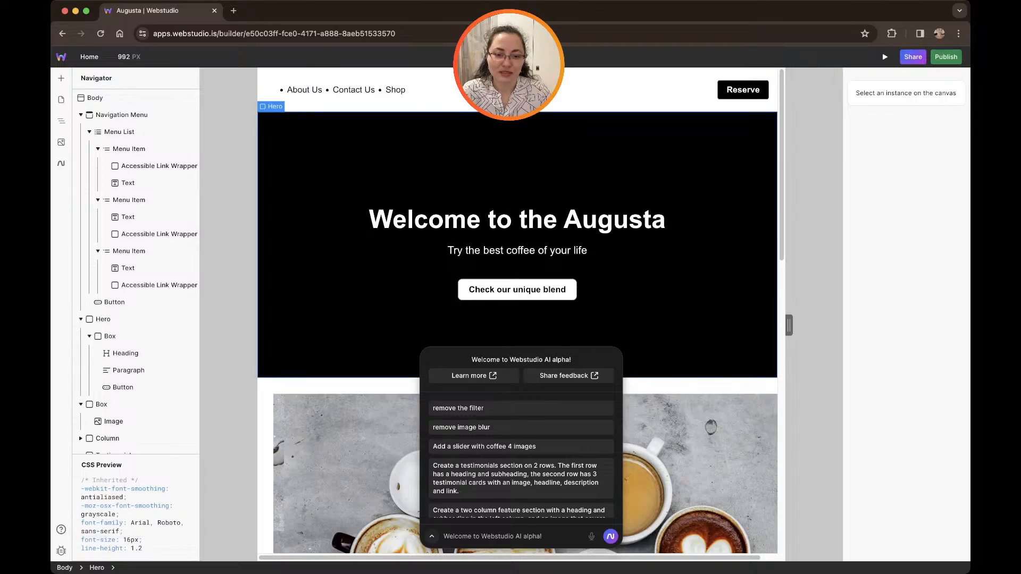
Restore and select the hero's Coffee image, and collapse the AI assistant's prompt list.
left_click(103, 319)
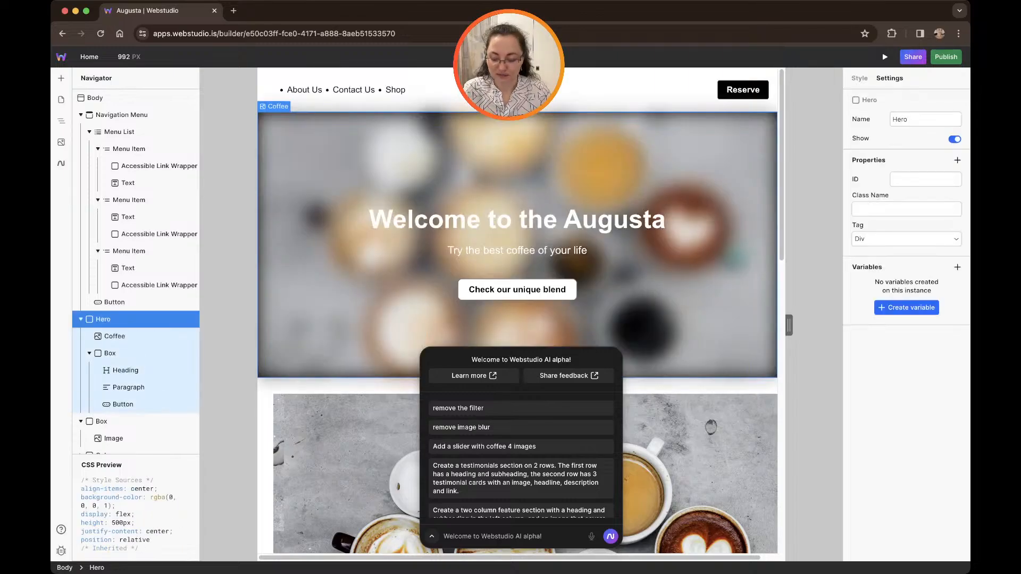
key("super+y")
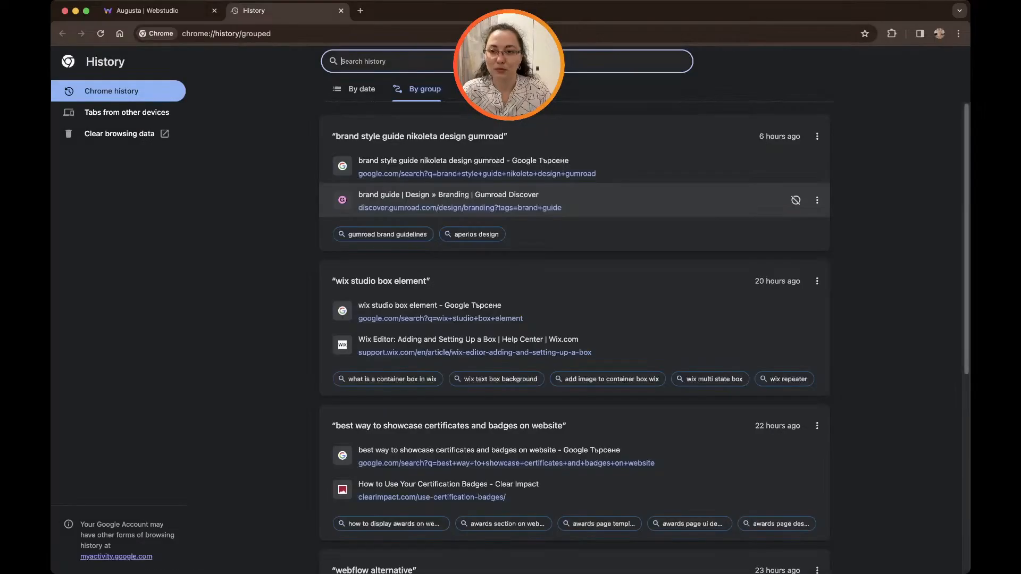
key("super+w")
left_click(708, 346)
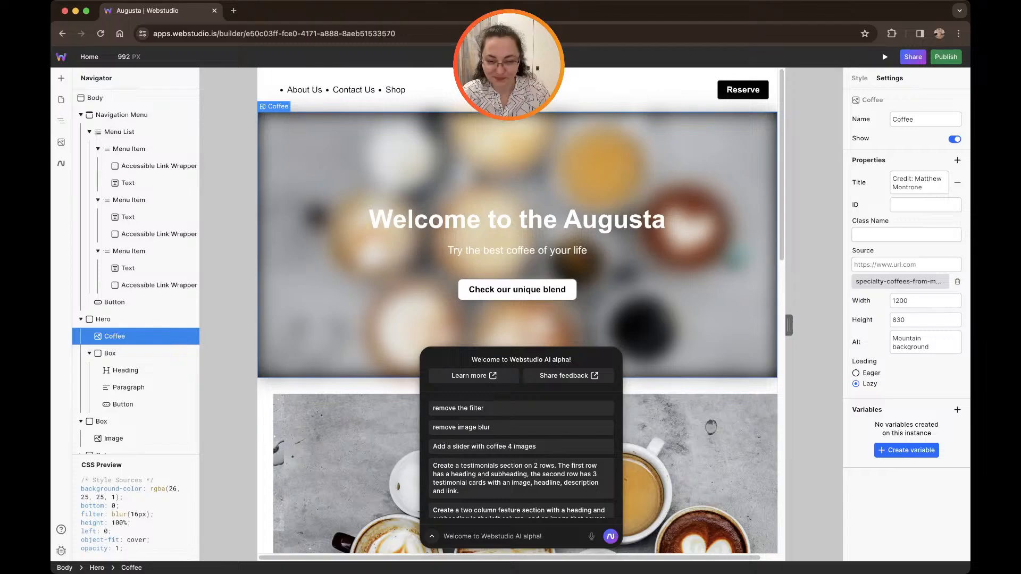
left_click(432, 537)
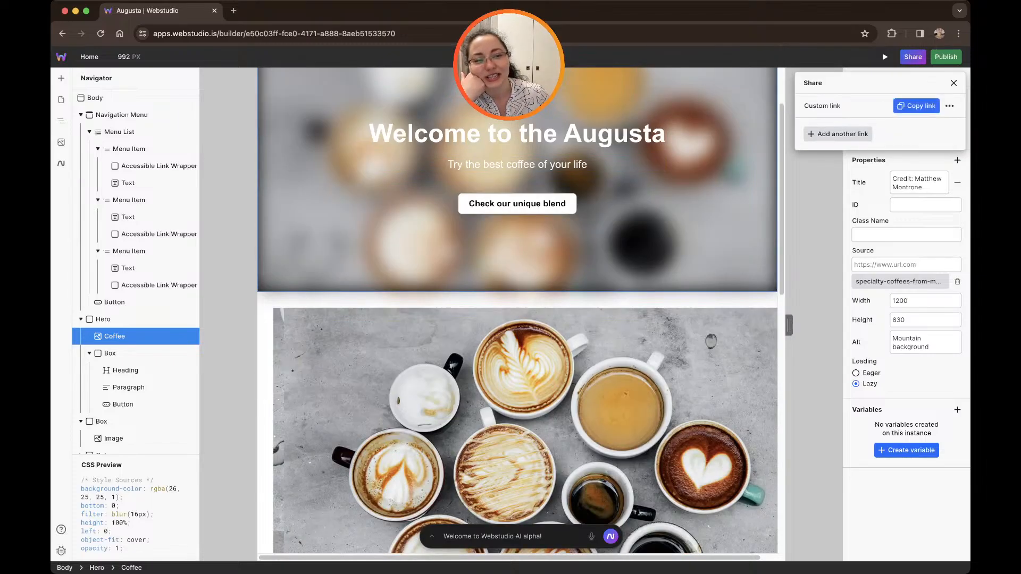
Review the name and the View, Build and Admin permissions of the custom share link, and close the sharing options.
left_click(949, 105)
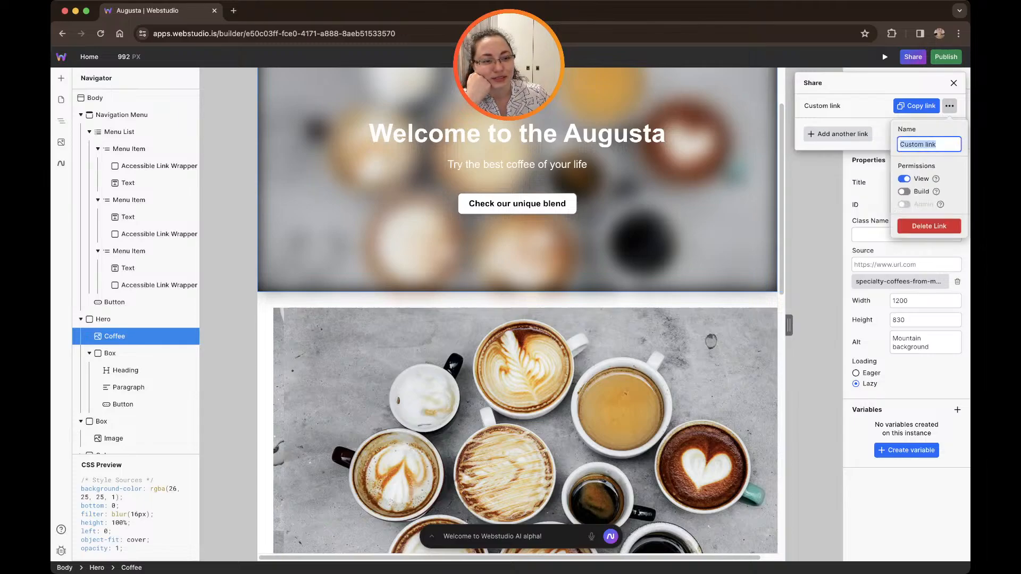
left_click(937, 192)
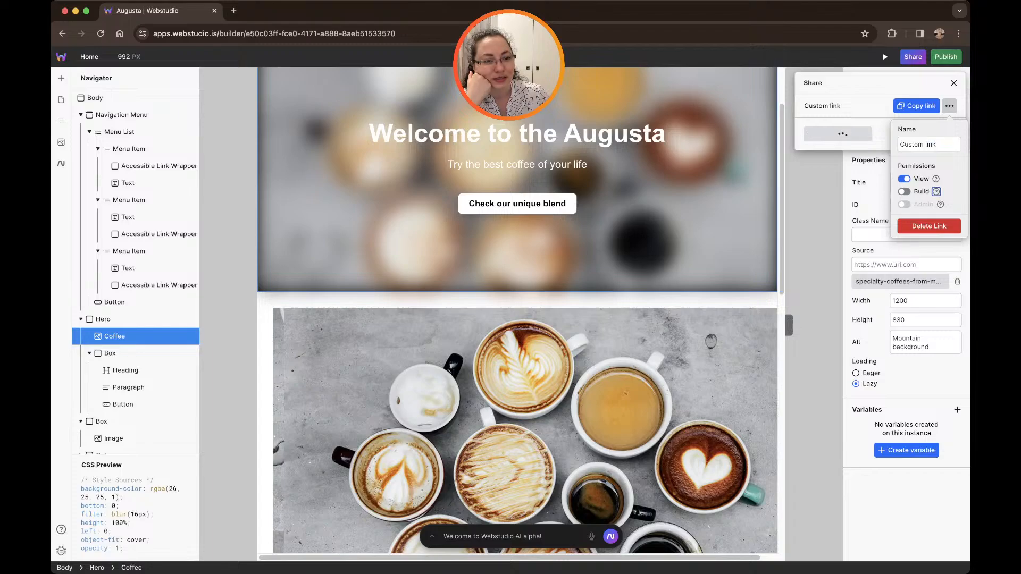
mouse_move(940, 204)
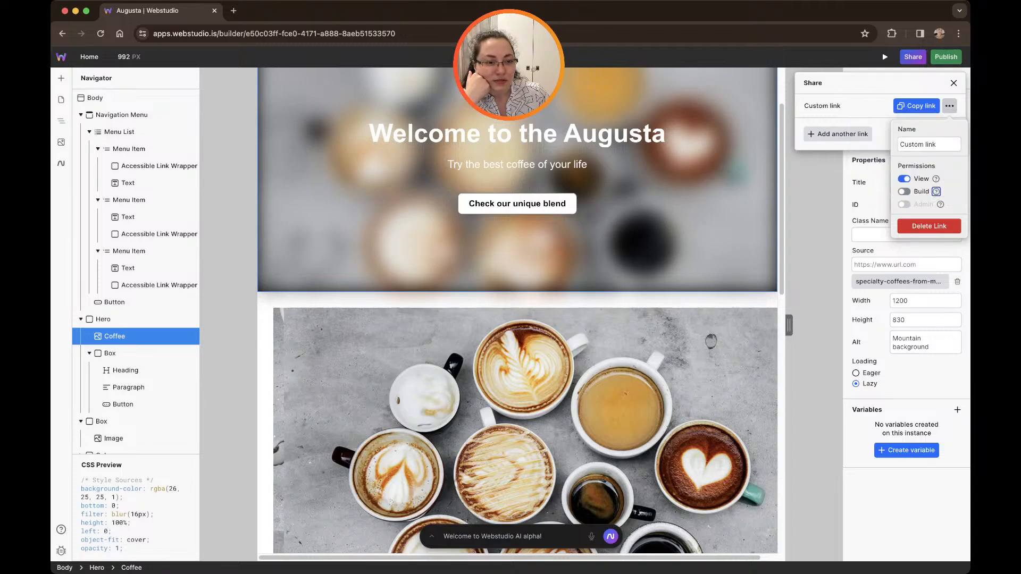
left_click(949, 106)
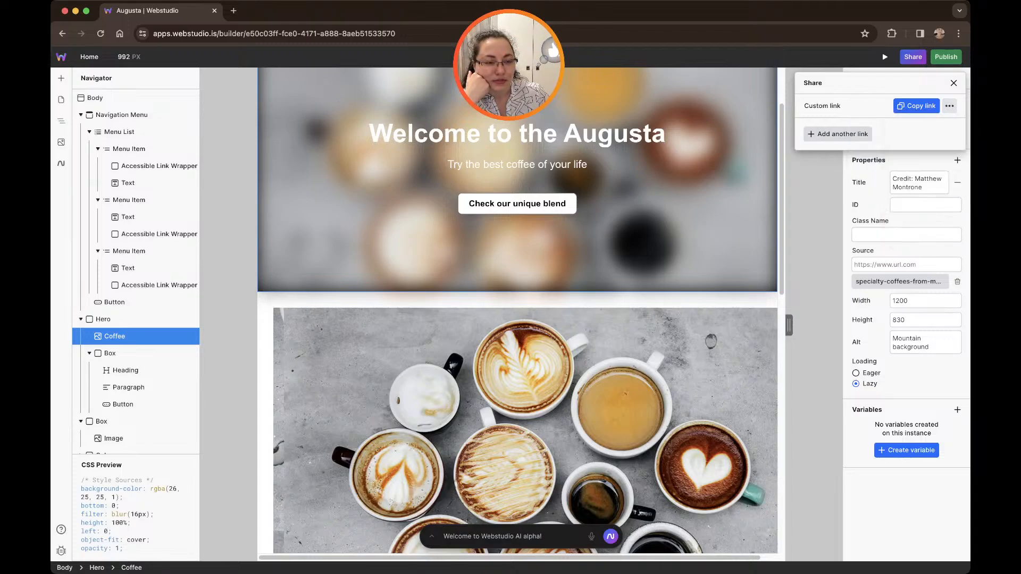
left_click(949, 106)
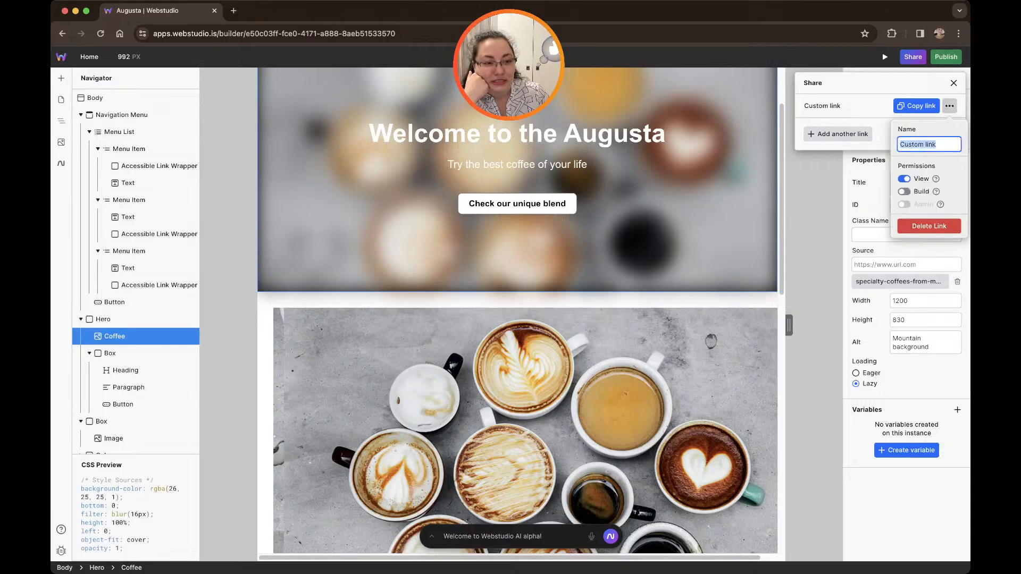
key("Escape")
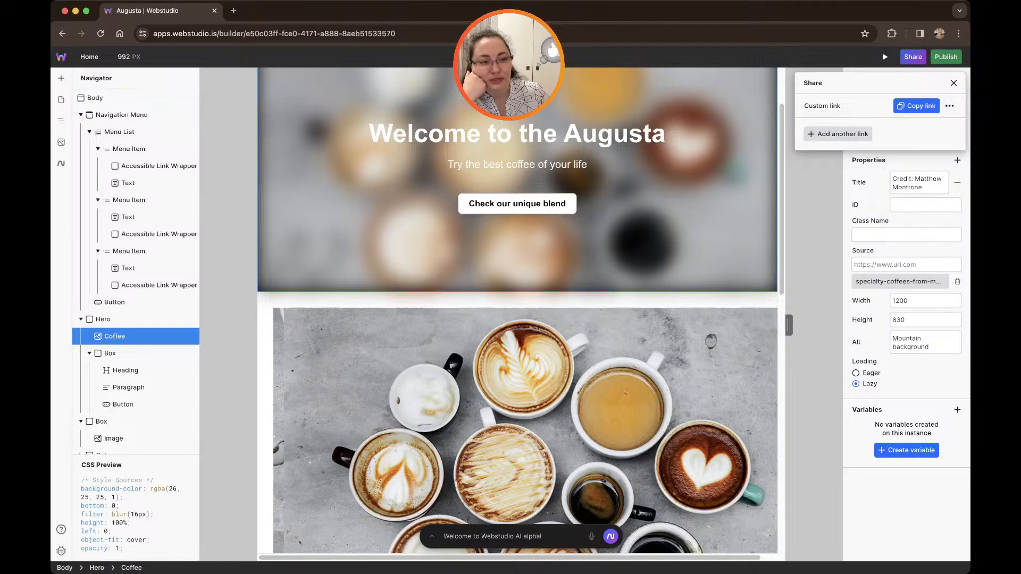
left_click(949, 106)
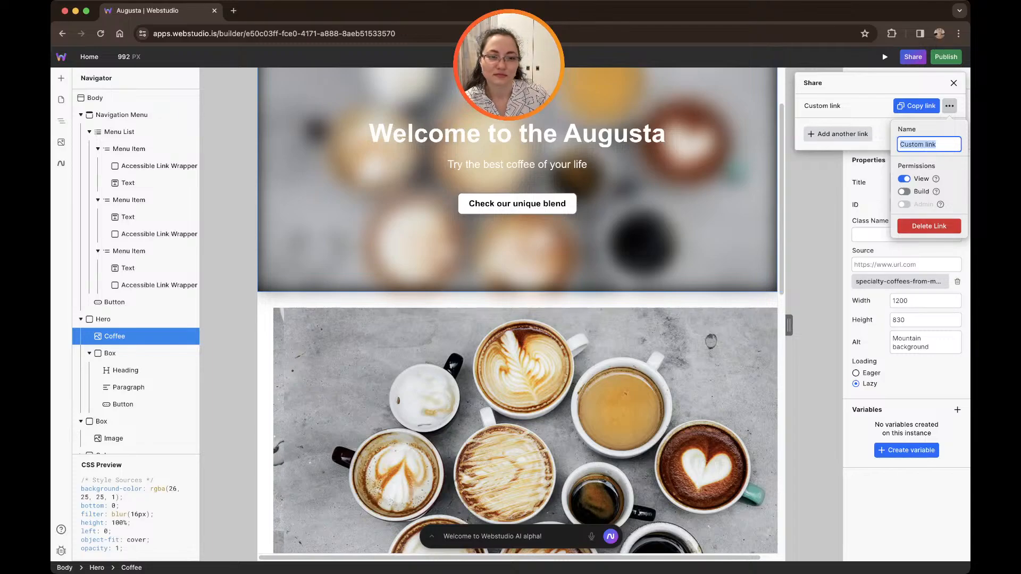
left_click(954, 83)
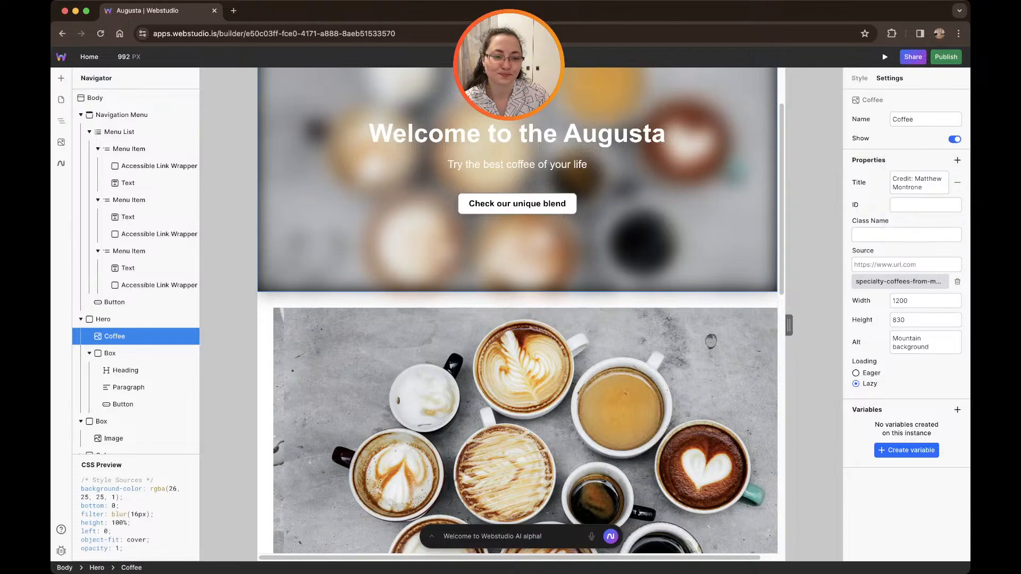
Collapse the Navigation Menu, Hero and Box branches of the page structure, and inspect the Box and Column sections.
scroll(638, 367, "down", 2)
scroll(707, 420, "down", 10)
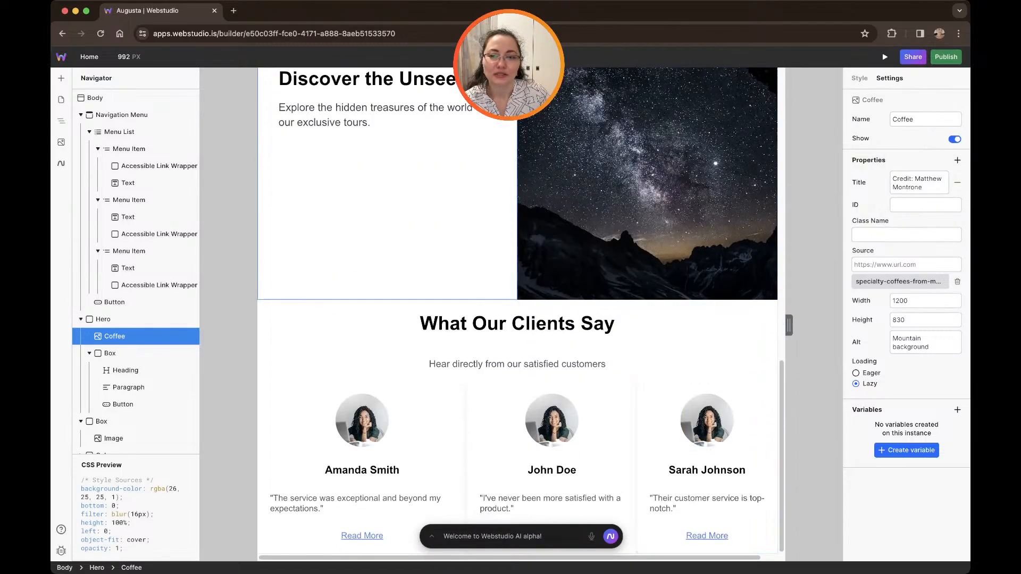
scroll(707, 420, "up", 11)
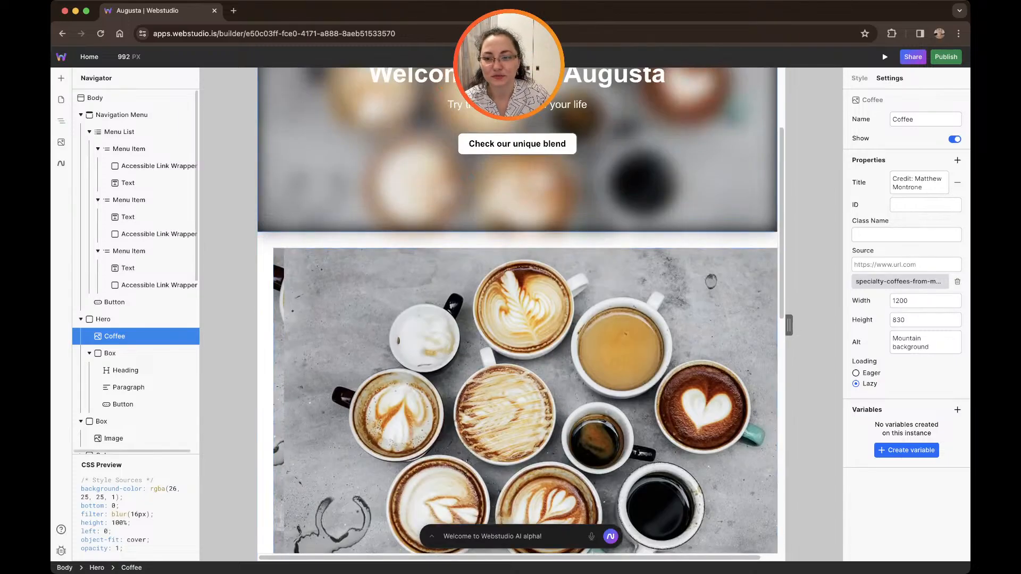
left_click(80, 115)
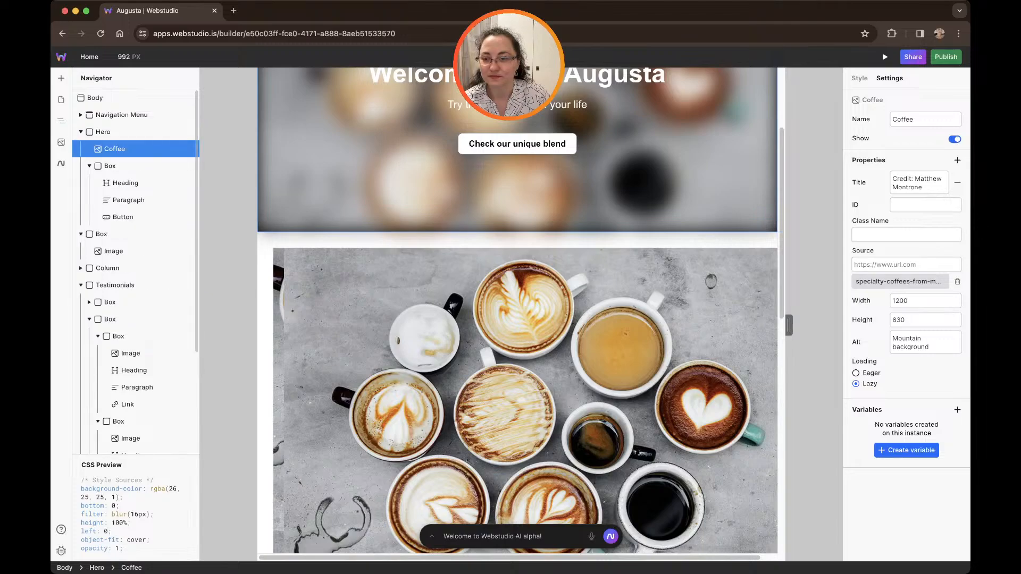
left_click(81, 132)
left_click(81, 149)
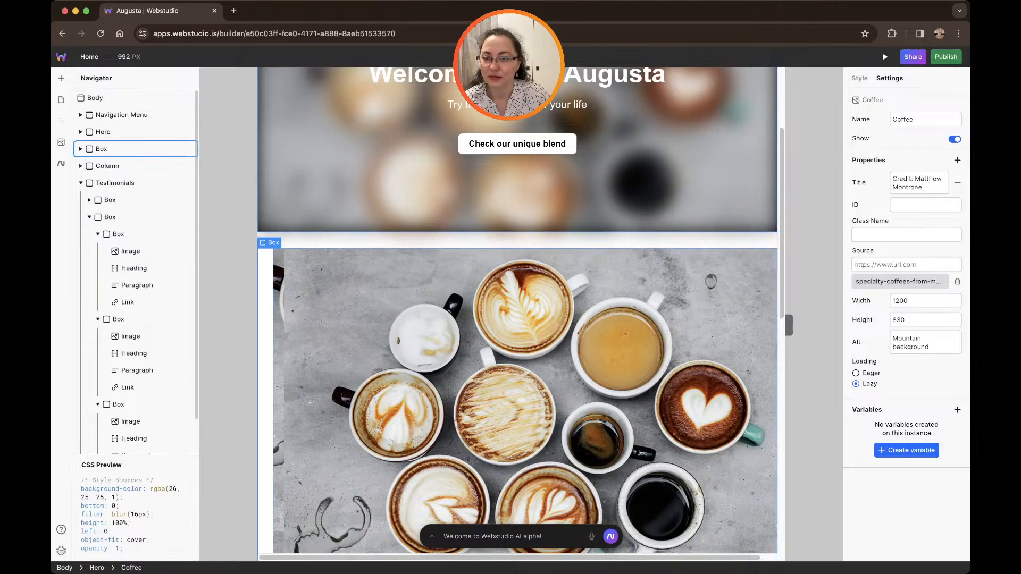
left_click(101, 149)
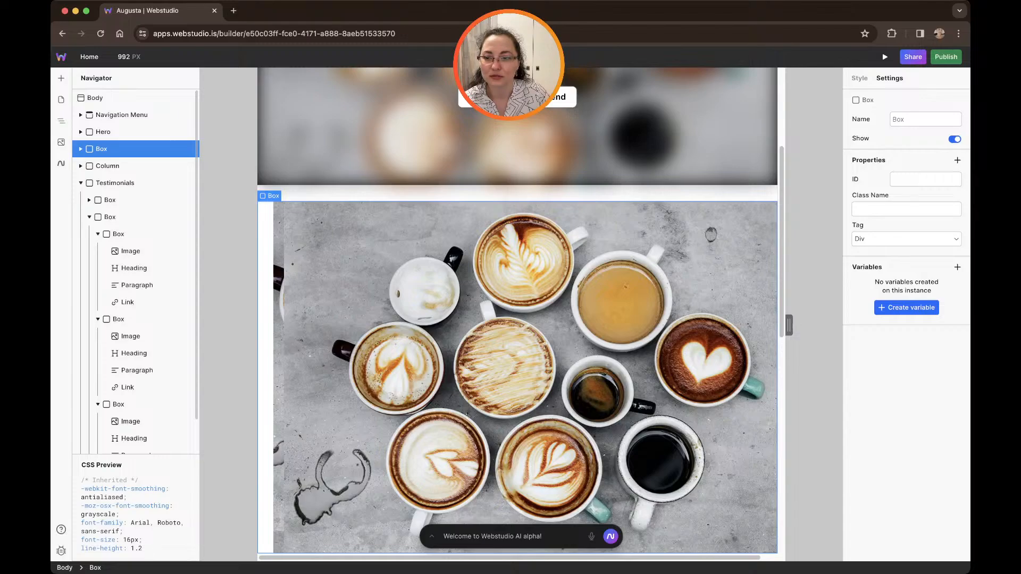
left_click(80, 166)
left_click(80, 166)
left_click(107, 166)
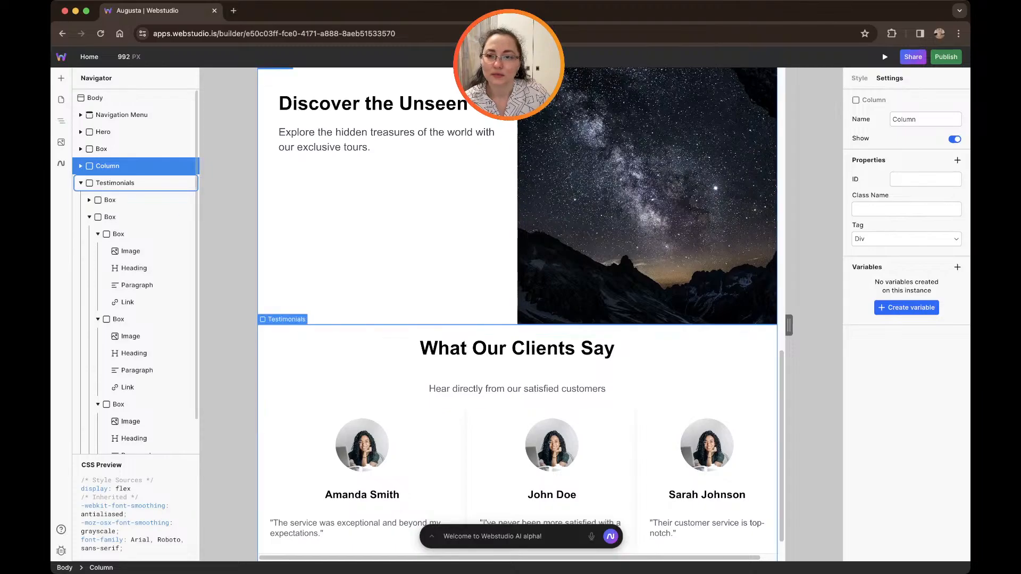
Try adding a Link component to the navigation's menu list between About Us and Contact Us, and undo it.
left_click(61, 78)
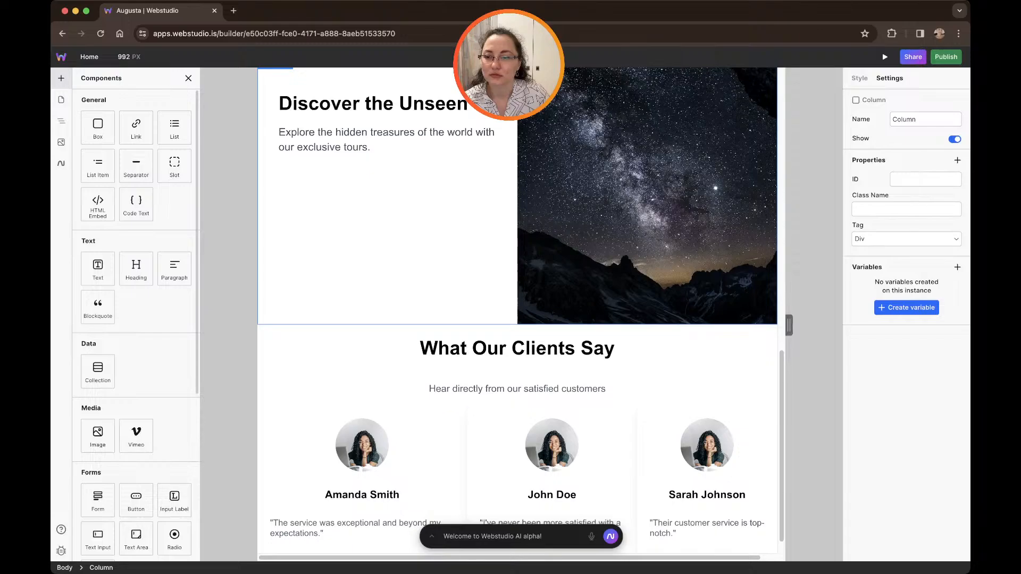
scroll(135, 320, "down", 5)
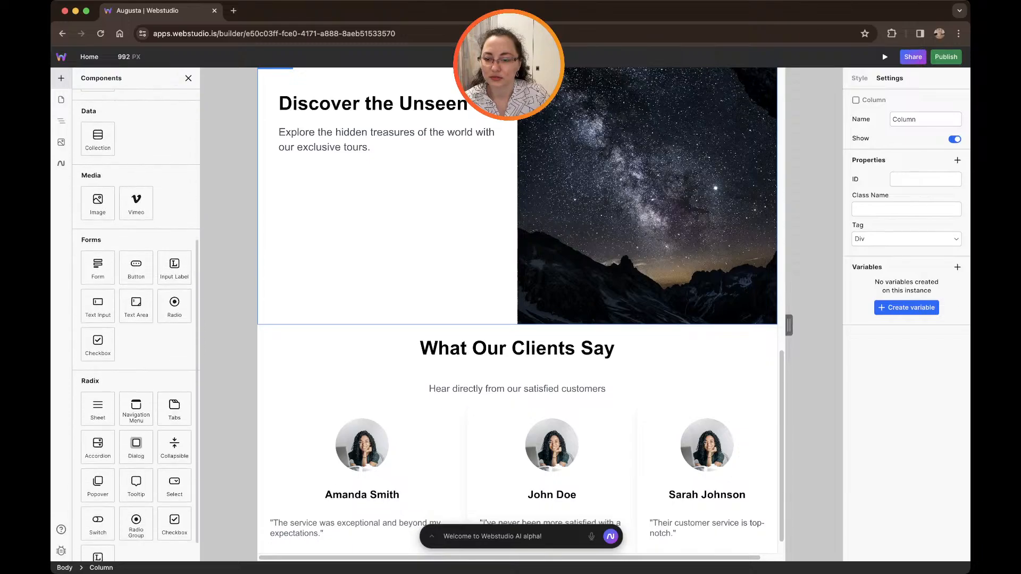
scroll(135, 319, "up", 5)
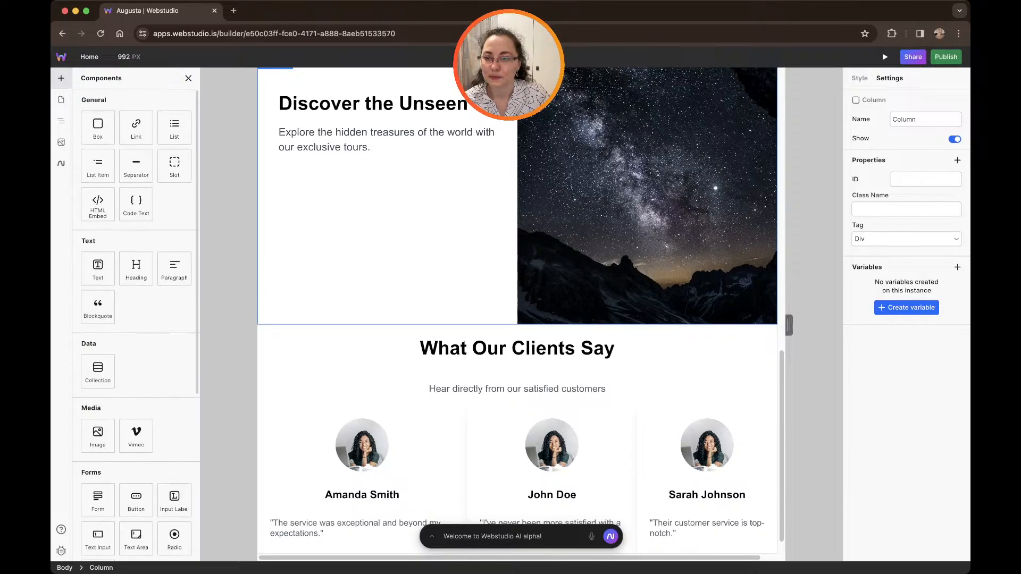
scroll(518, 240, "up", 13)
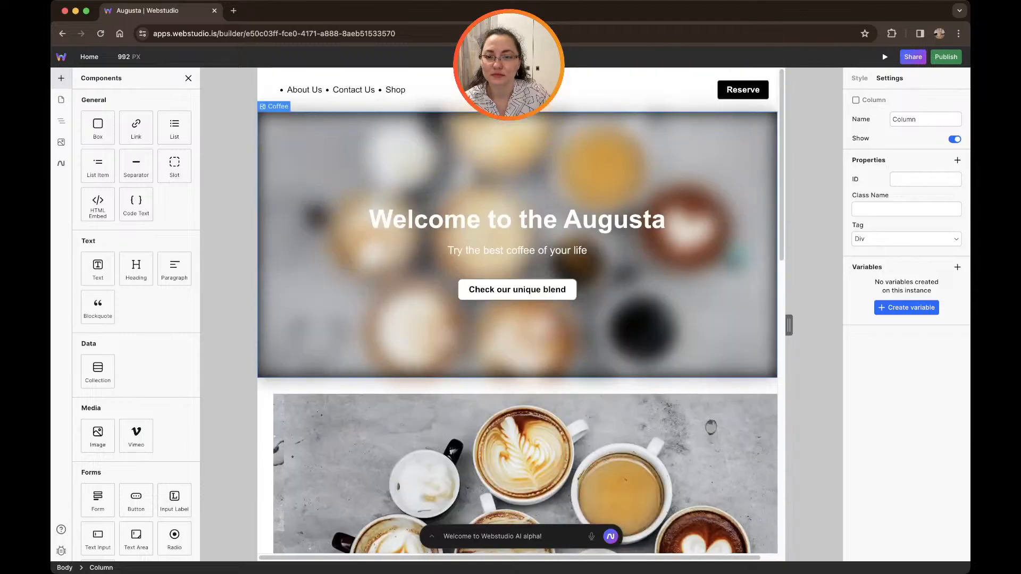
left_click_drag(136, 128, 407, 90)
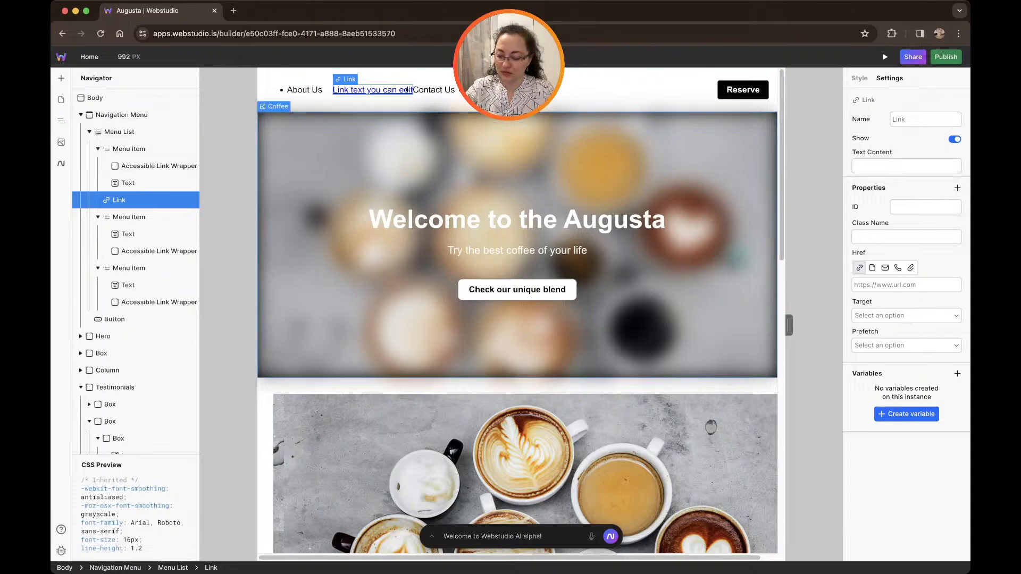
key("super+z")
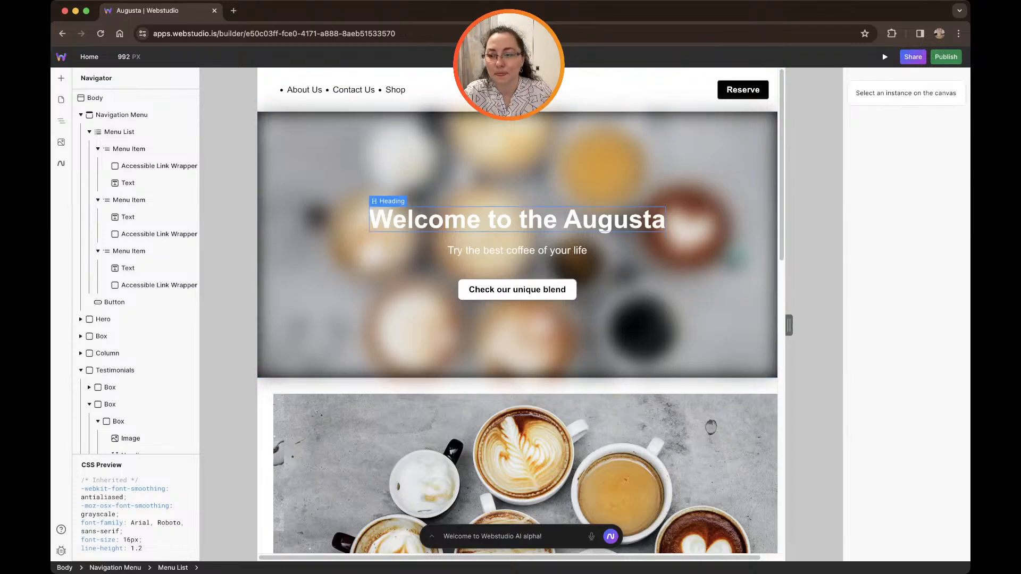
Add a Button component below the paragraph in the text column of the "Discover the Unseen" section.
scroll(517, 221, "down", 2)
scroll(518, 311, "down", 10)
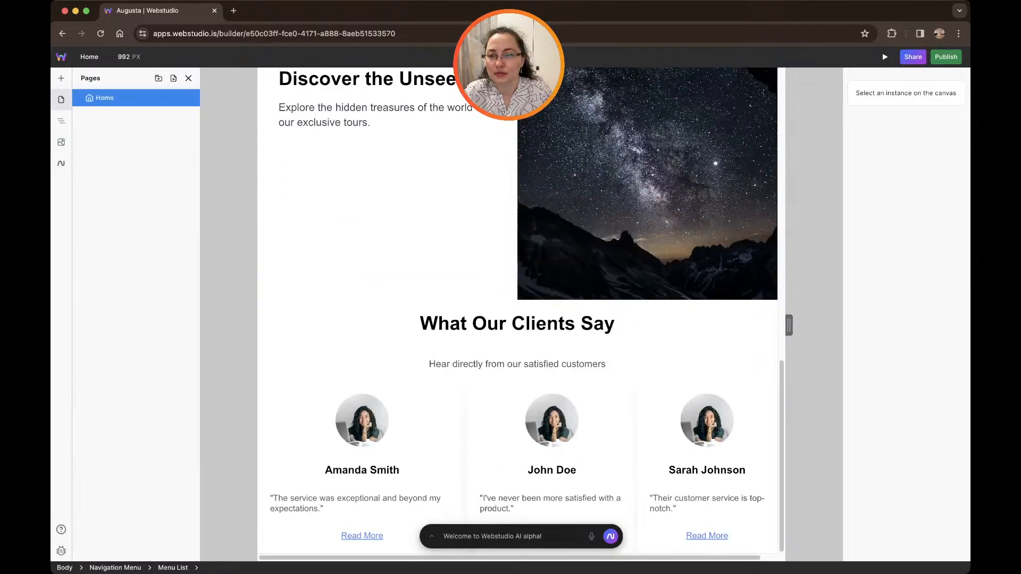
left_click(61, 78)
left_click(61, 121)
left_click(61, 78)
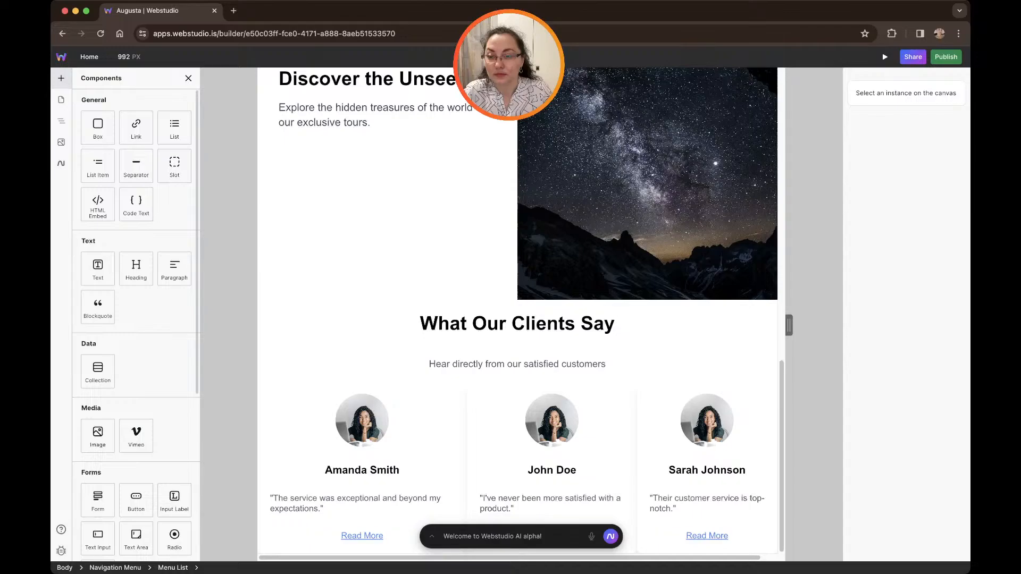
scroll(136, 319, "down", 5)
left_click_drag(137, 271, 362, 176)
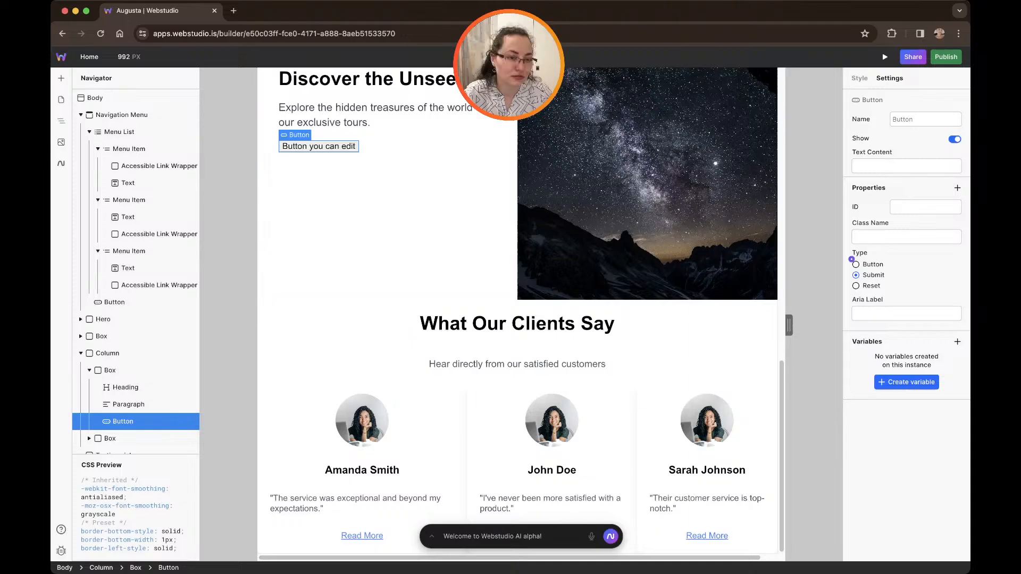
Try out the system fonts on the new button in the "Discover the Unseen" section and set its font to Arial.
left_click(860, 78)
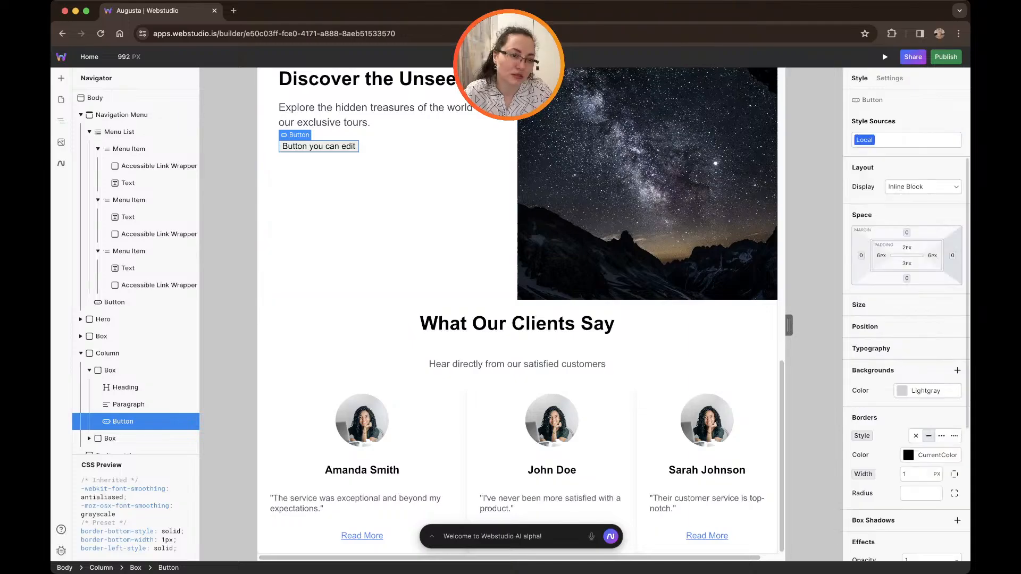
scroll(907, 372, "down", 5)
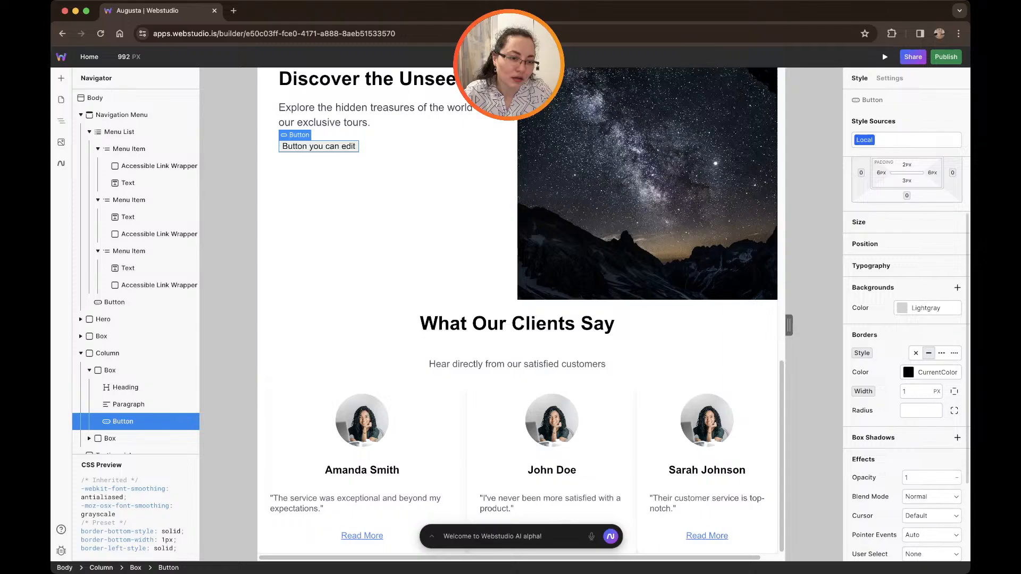
scroll(907, 373, "down", 1)
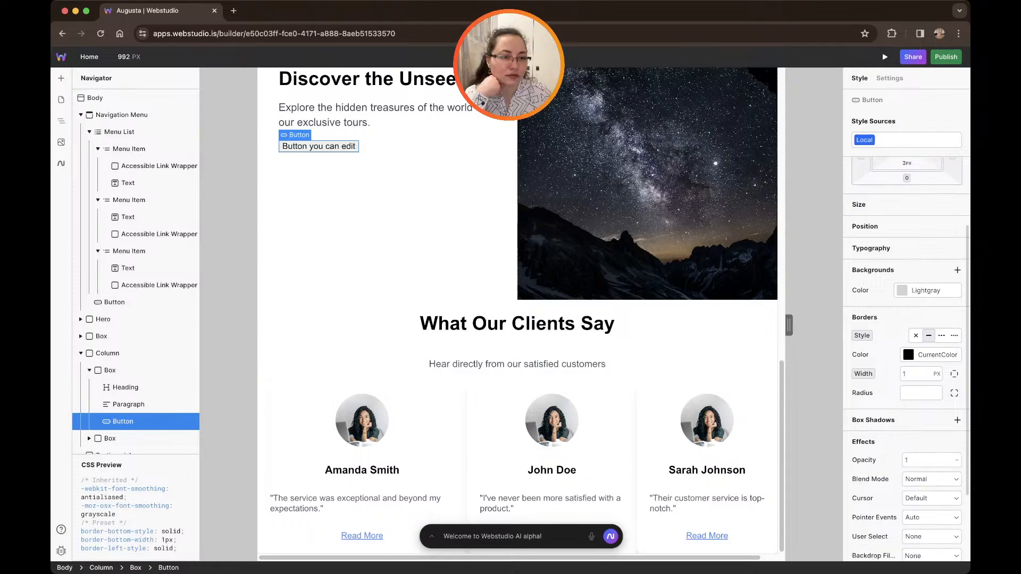
left_click(871, 248)
left_click(956, 267)
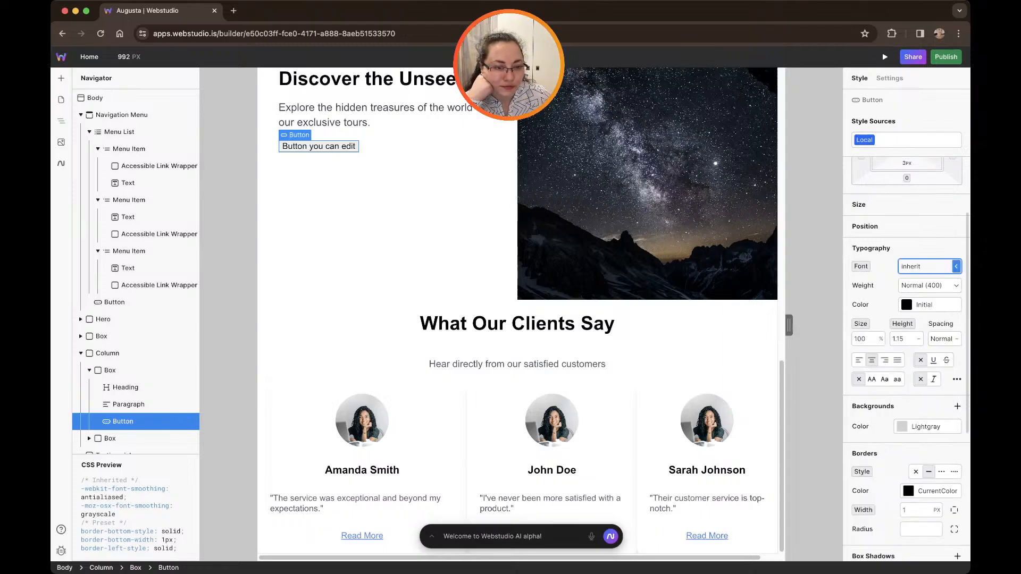
key("Down")
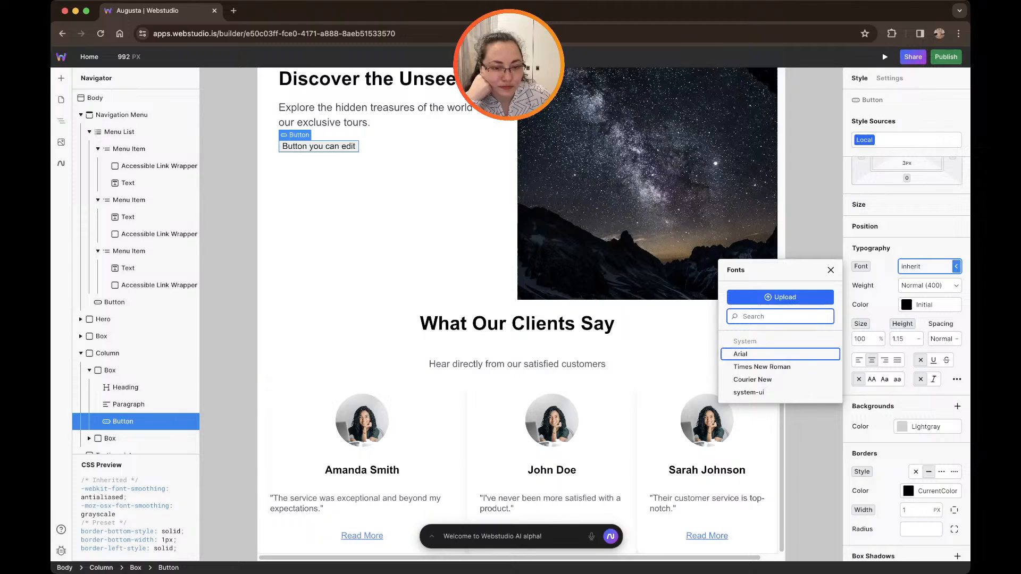
key("Down")
key("Down")
key("Down")
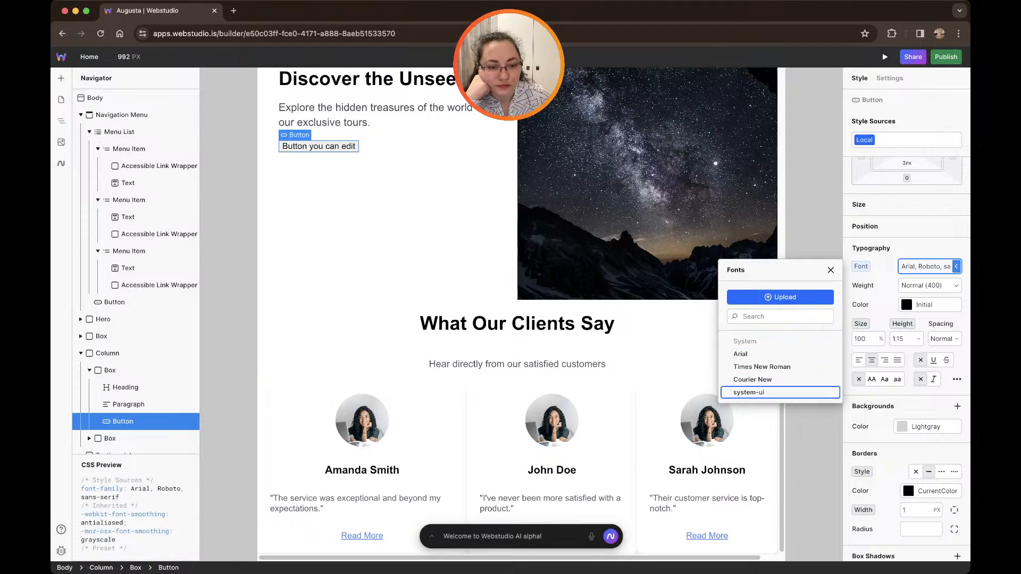
key("Up")
key("Down")
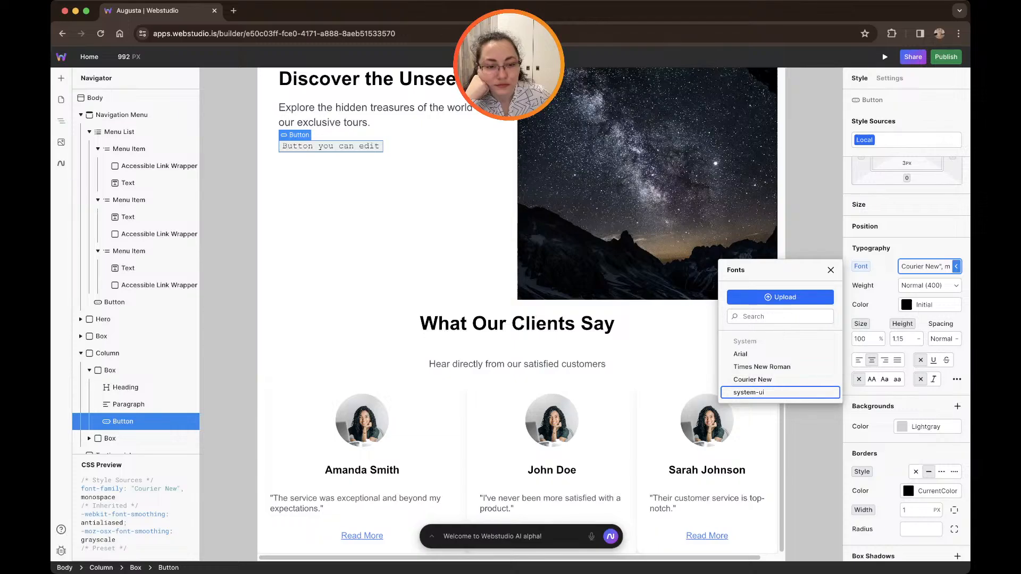
key("Return")
left_click(741, 354)
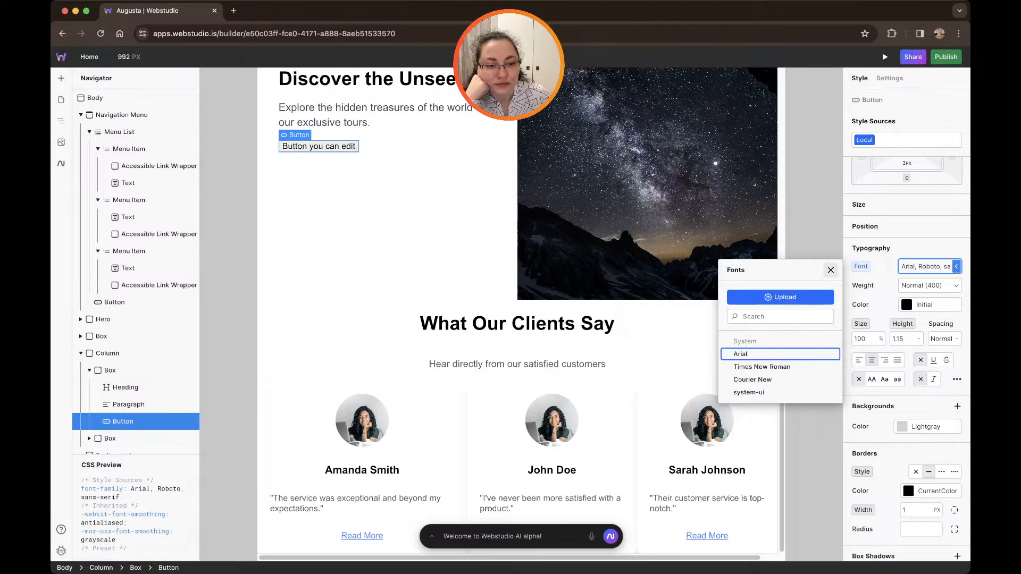
Close the font list and set the top and bottom padding of the "Discover the Unseen" button to 10 px.
left_click(831, 270)
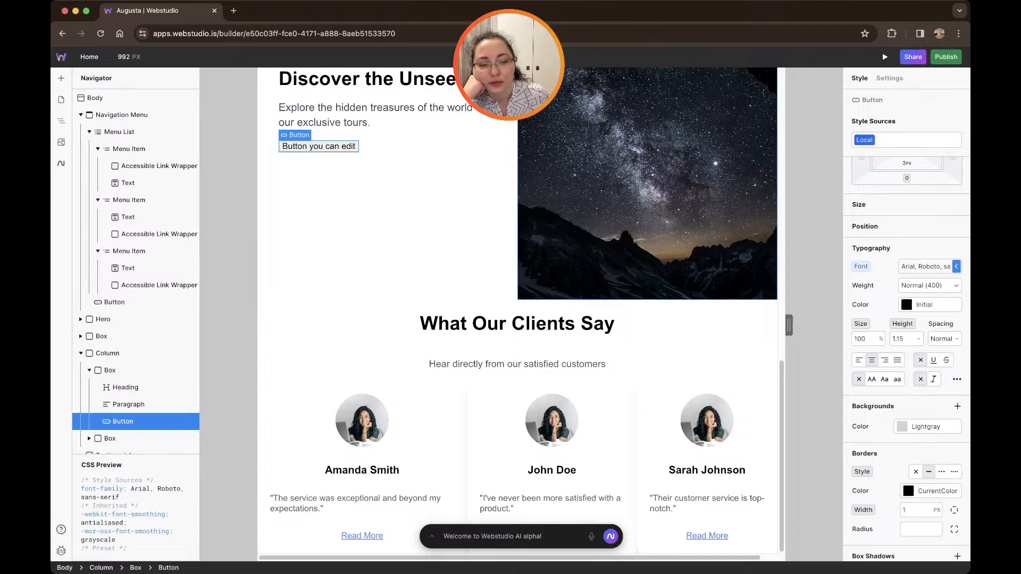
scroll(906, 319, "up", 3)
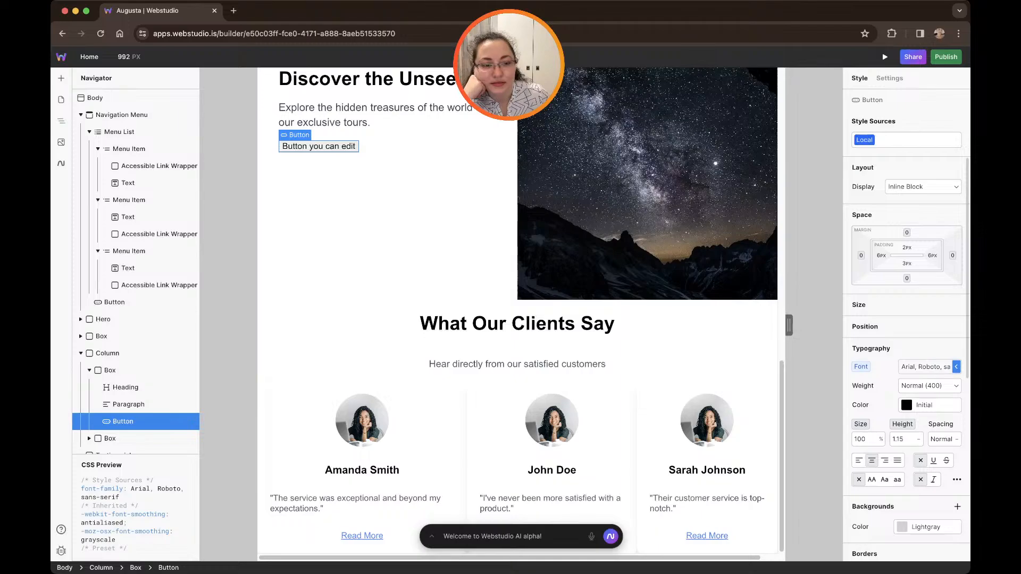
scroll(906, 319, "down", 10)
scroll(907, 319, "up", 6)
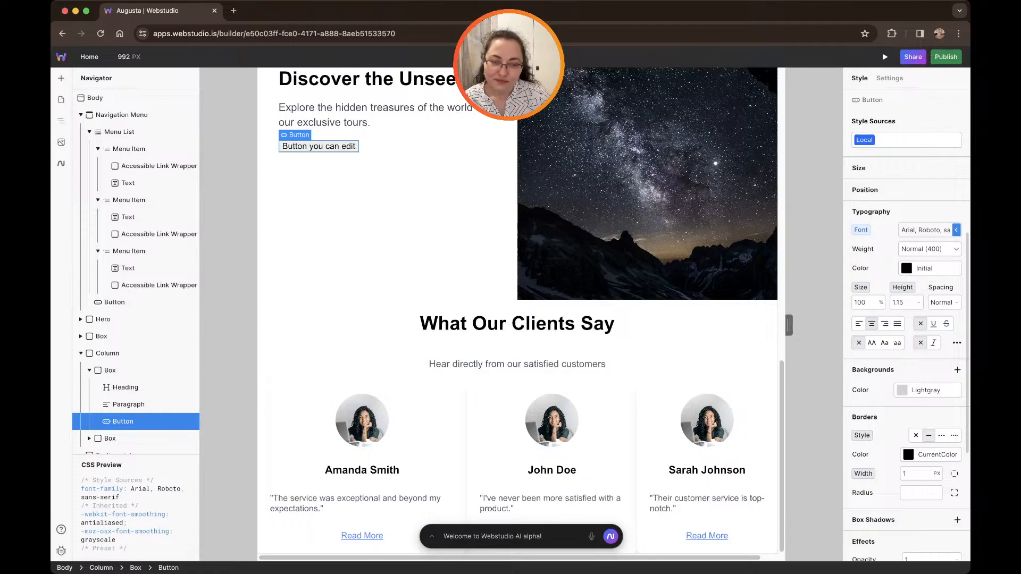
scroll(907, 319, "down", 6)
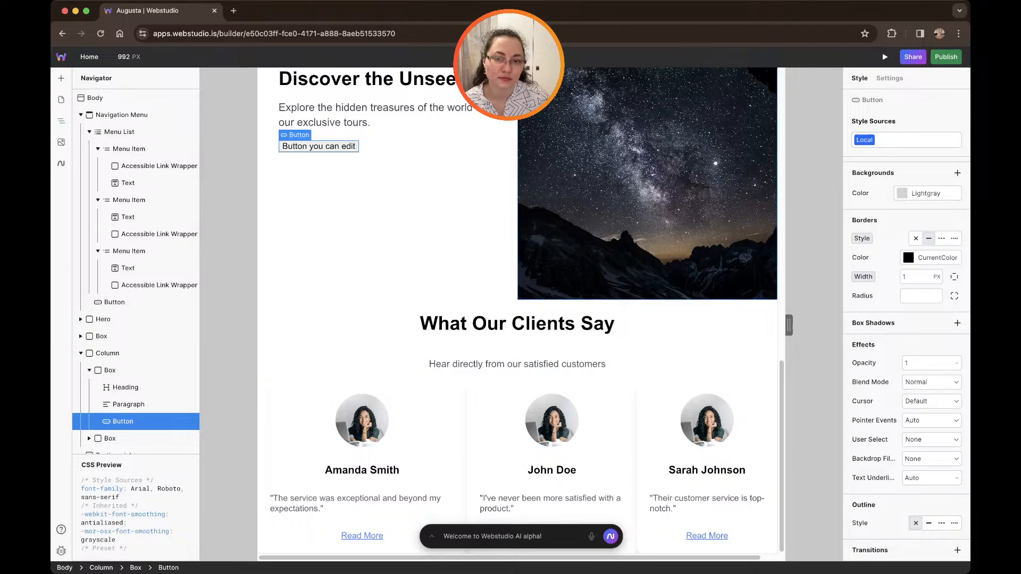
scroll(426, 239, "up", 1)
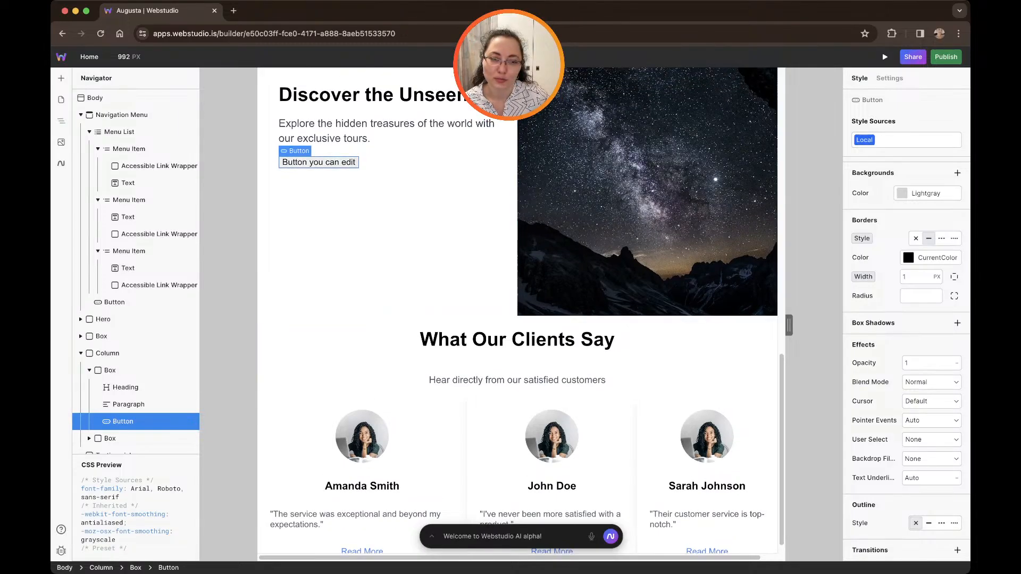
scroll(907, 319, "up", 10)
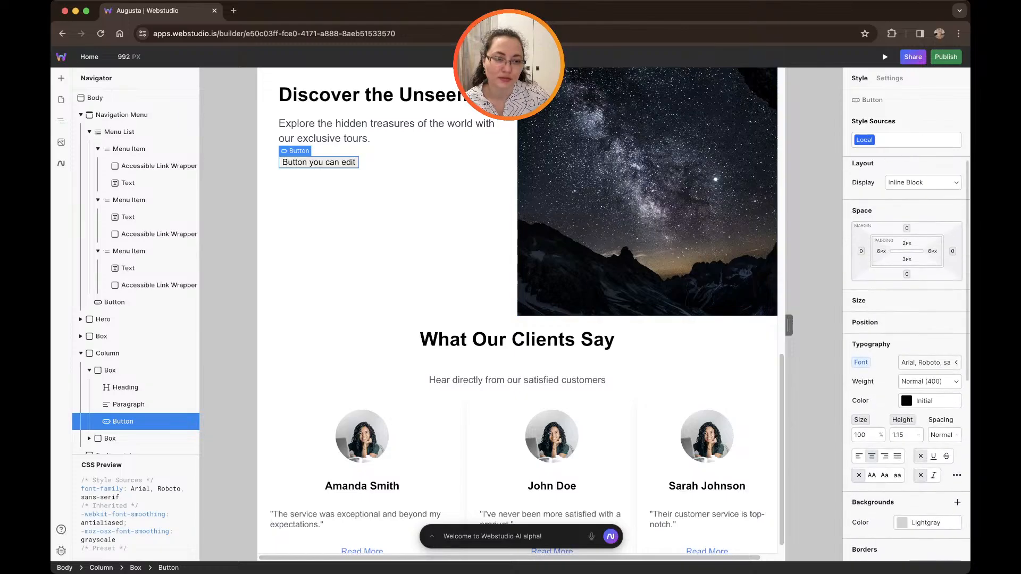
left_click(907, 248)
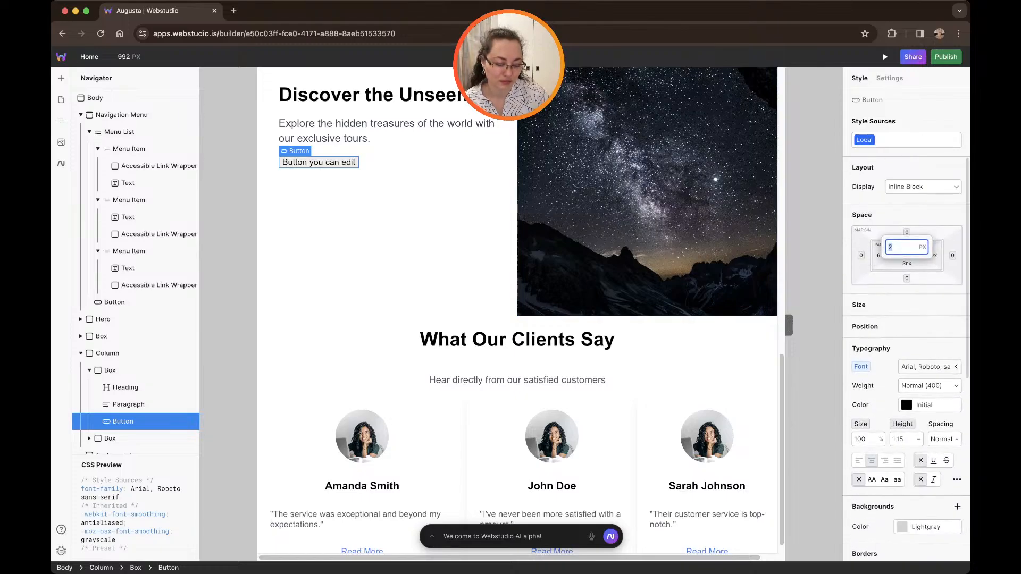
type("10")
key("Return")
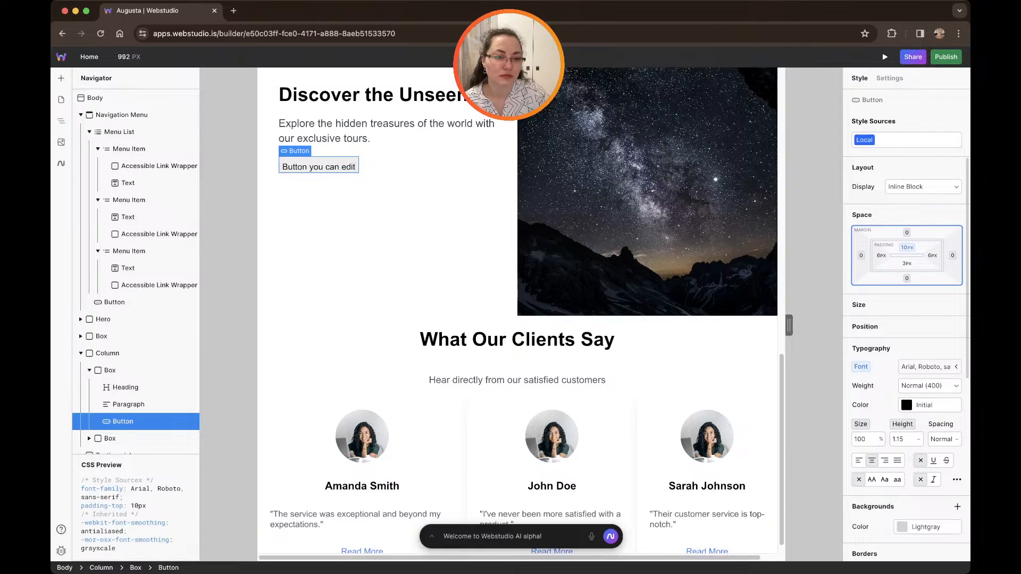
left_click(907, 264)
type("1")
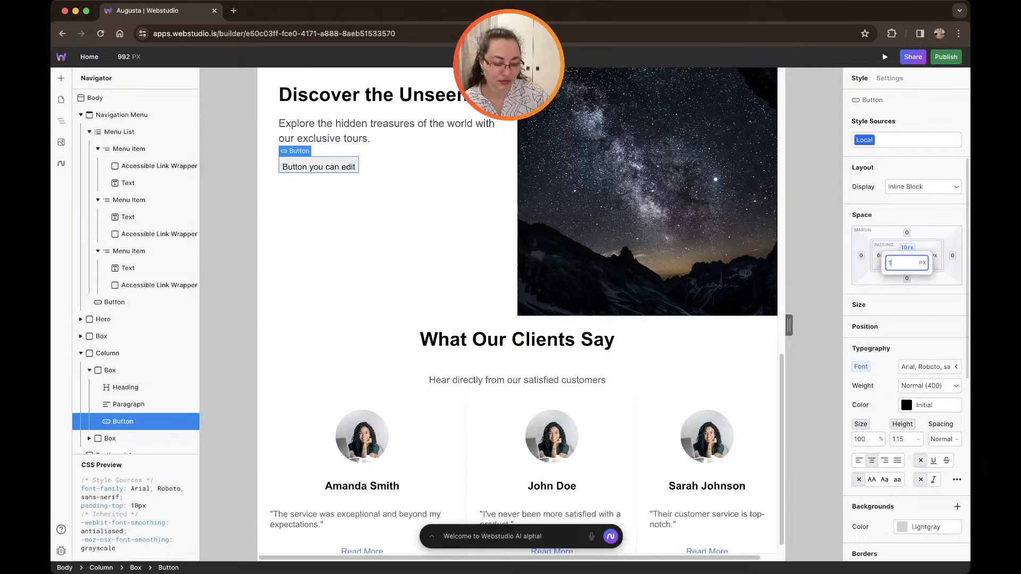
type("0")
key("Return")
Set the right and left padding of the "Discover the Unseen" button to 10 px.
left_click(932, 256)
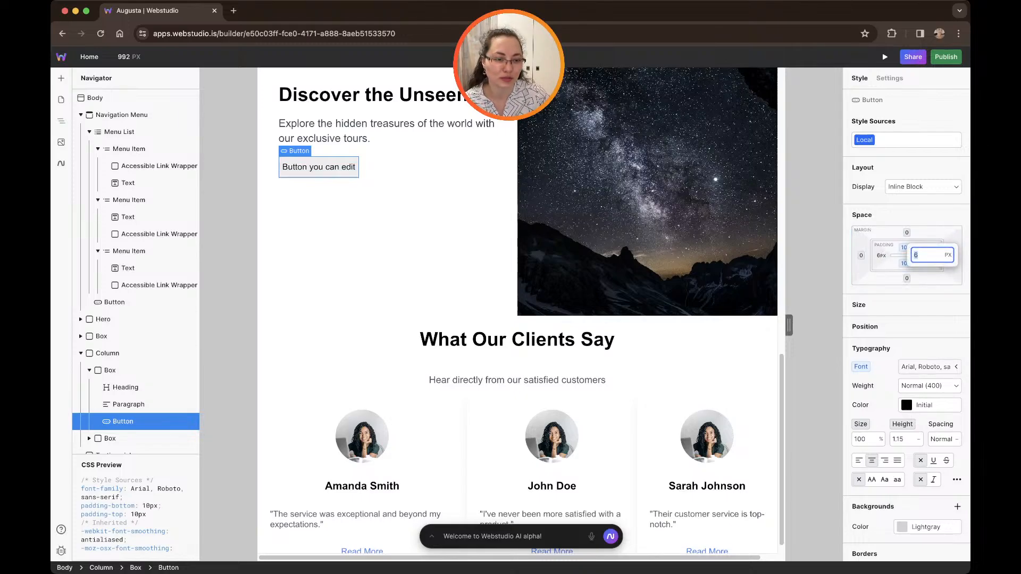
type("10")
key("Return")
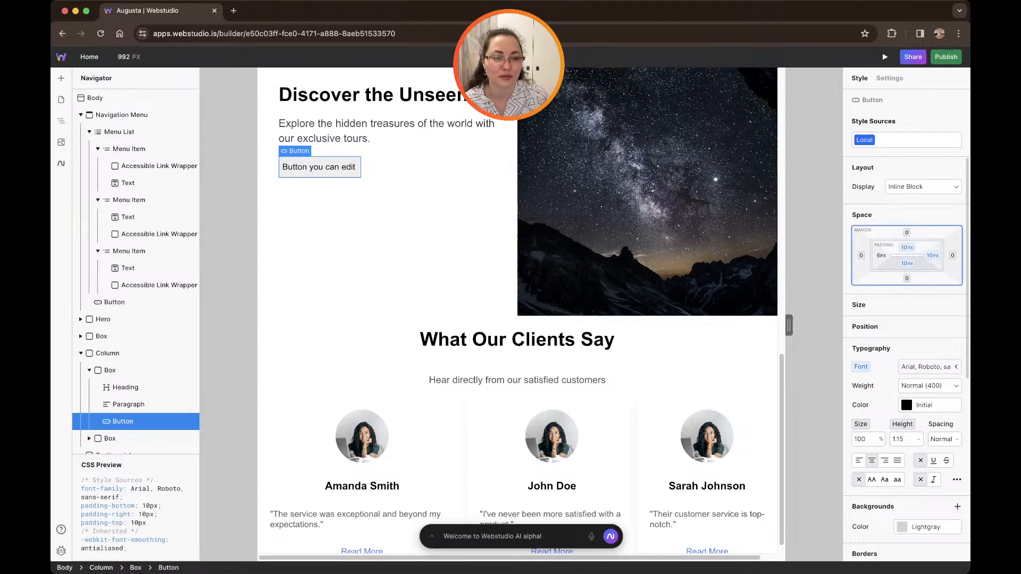
left_click(882, 255)
type("10")
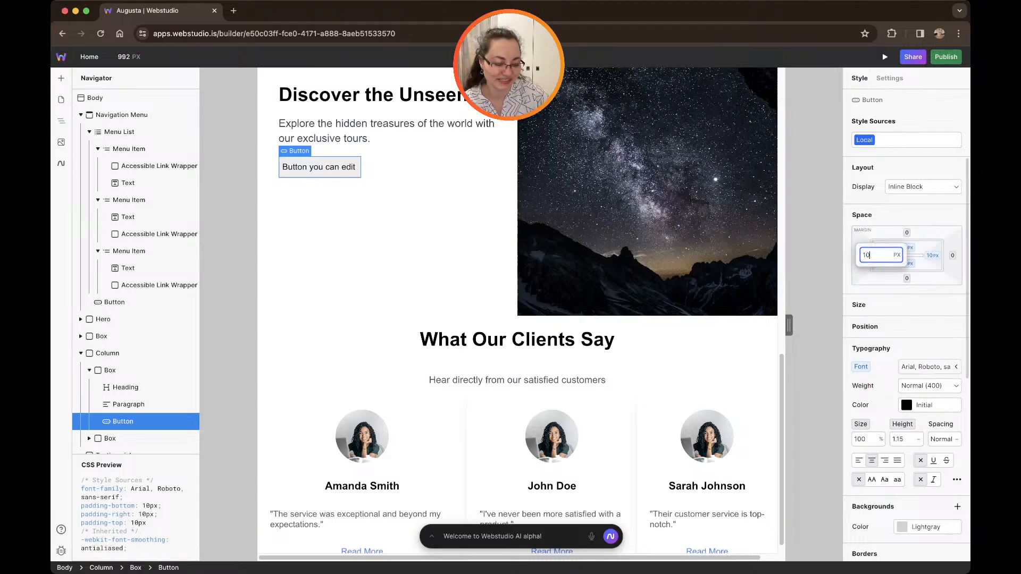
key("Return")
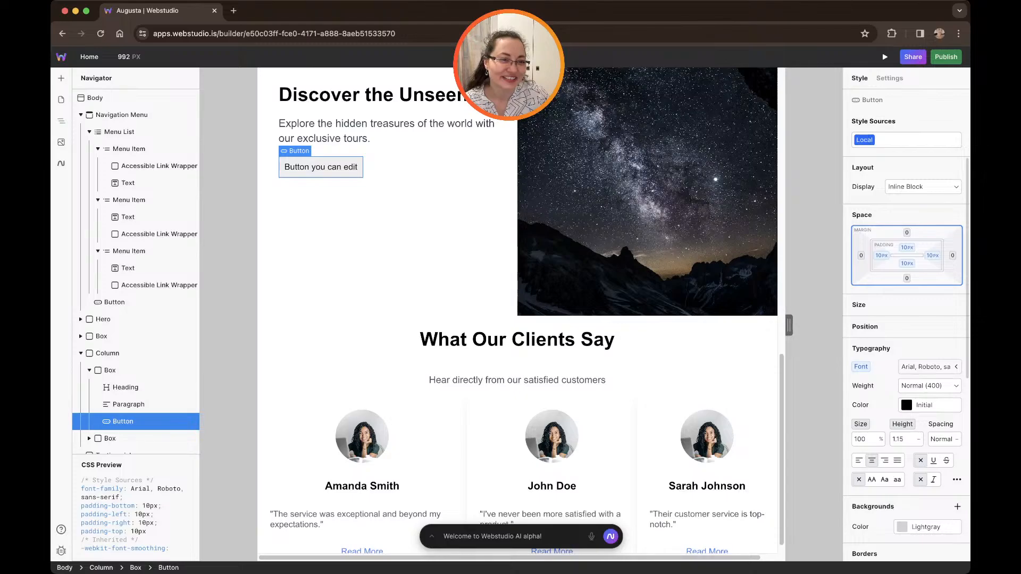
Round the corners of the "Discover the Unseen" button with a border radius of 8 px.
scroll(907, 319, "down", 3)
scroll(907, 356, "down", 1)
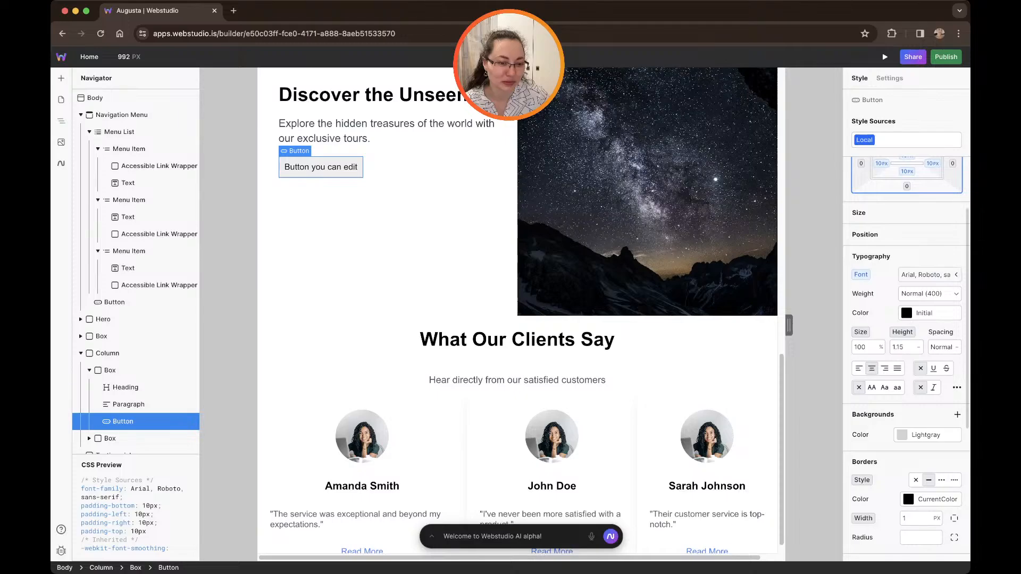
scroll(907, 356, "down", 4)
left_click(916, 414)
type("8")
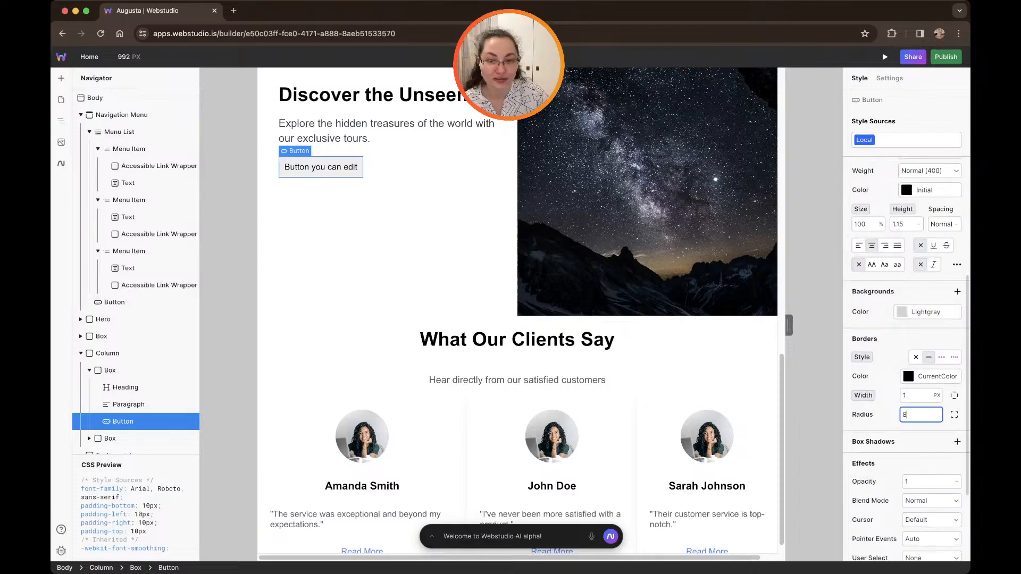
key("Return")
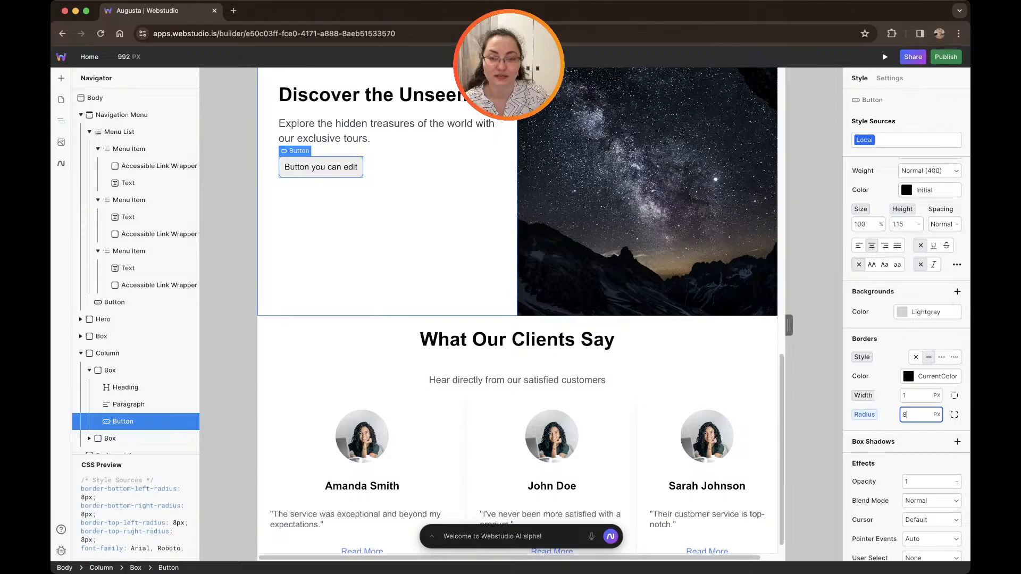
key("Escape")
Set the background color of the "Discover the Unseen" button to black, rgba(0, 0, 0, 1).
scroll(425, 239, "up", 1)
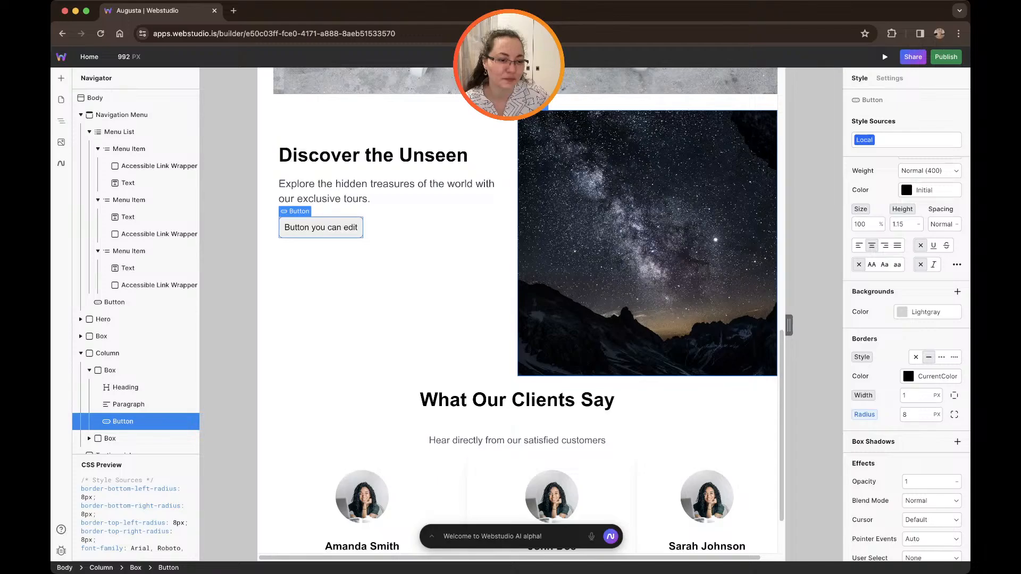
left_click(902, 312)
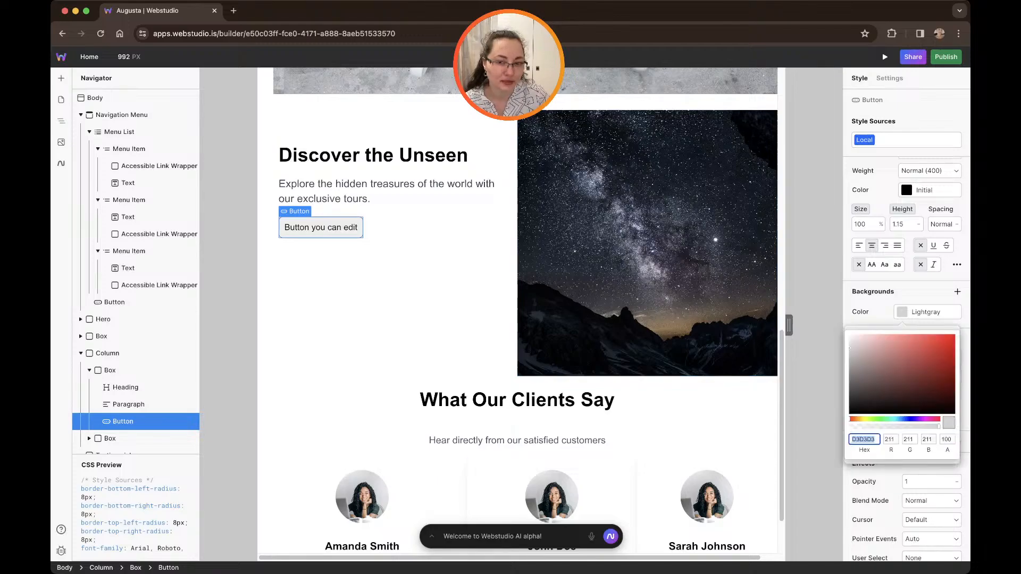
left_click_drag(850, 348, 849, 414)
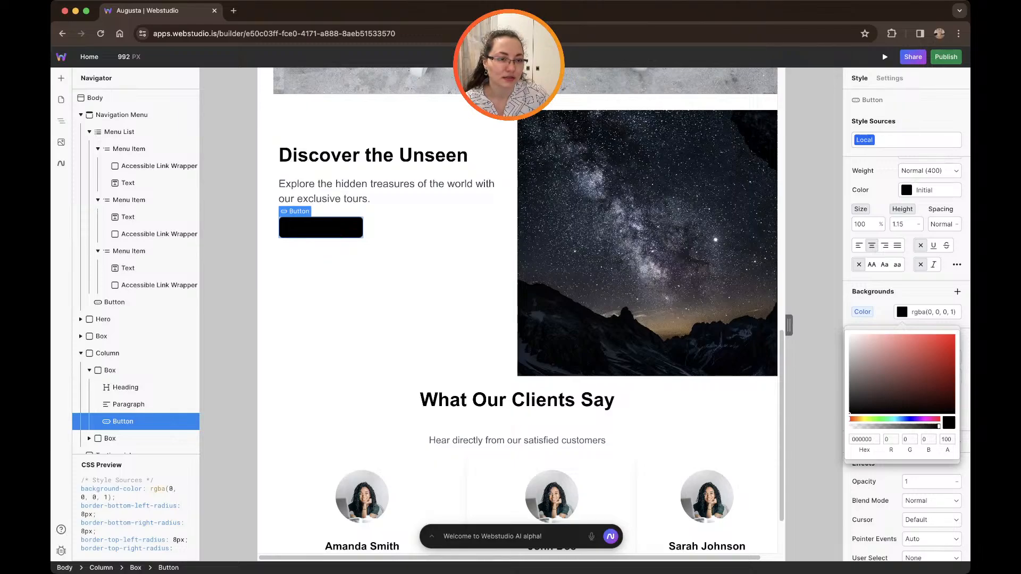
key("Escape")
Set the text color of the "Discover the Unseen" button to white (FFFFFF) and open its font weight options.
scroll(906, 319, "up", 4)
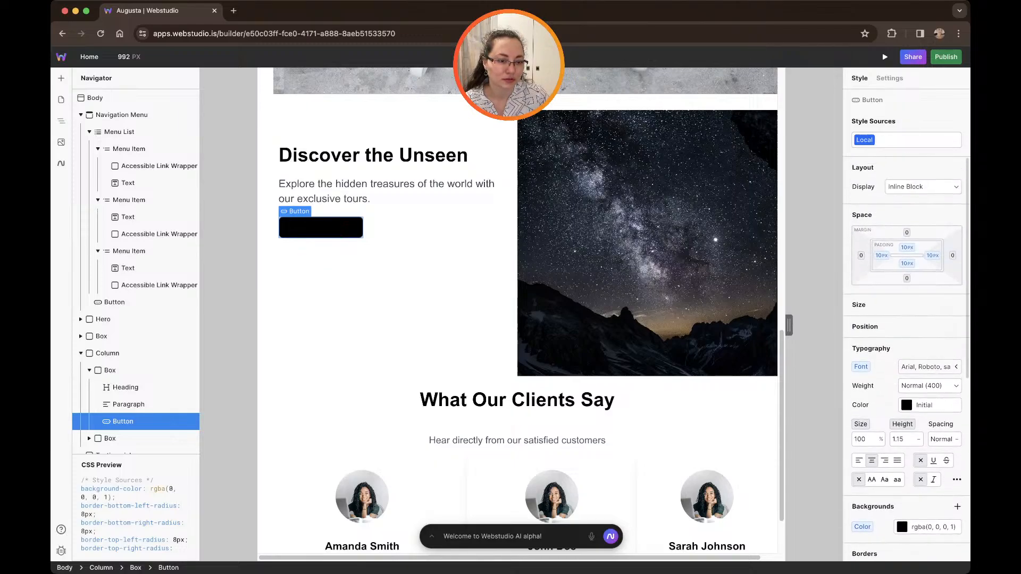
left_click(907, 405)
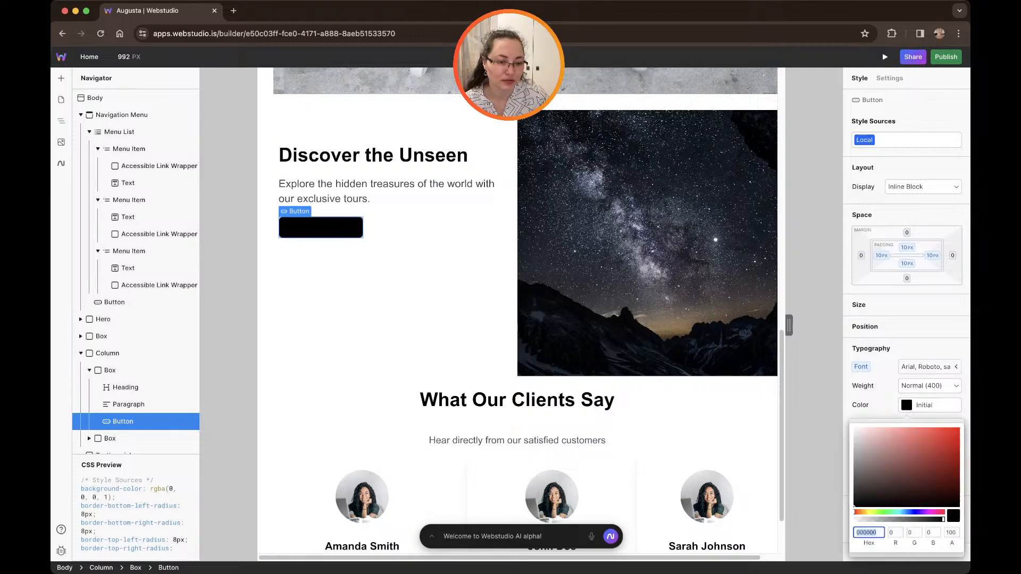
type("ffffff")
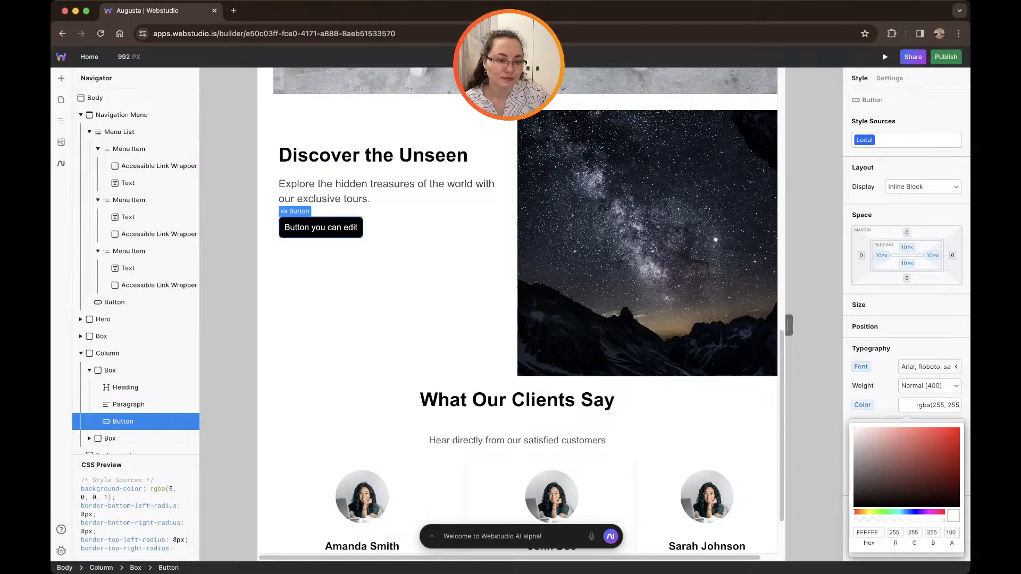
key("Escape")
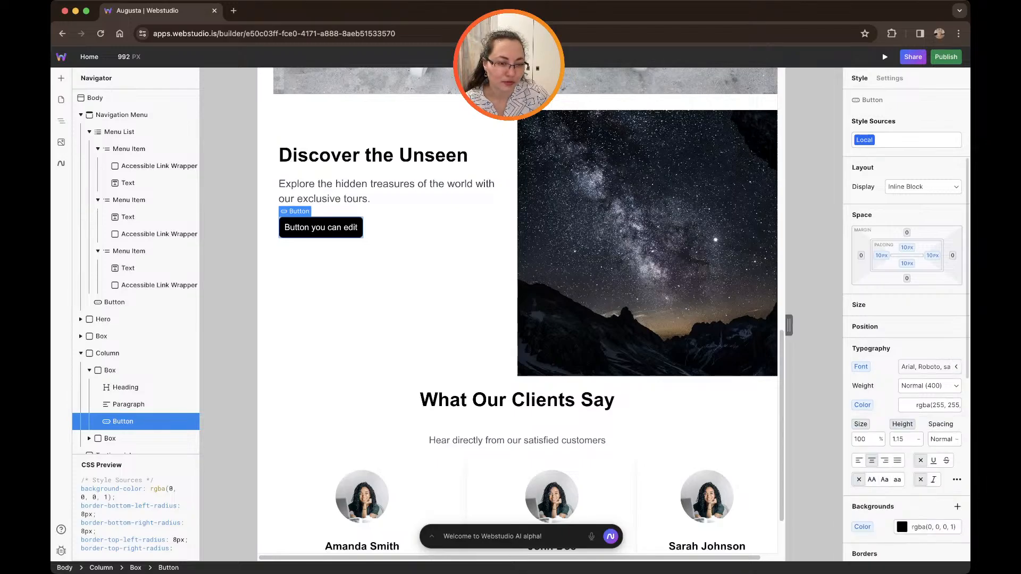
scroll(906, 359, "down", 1)
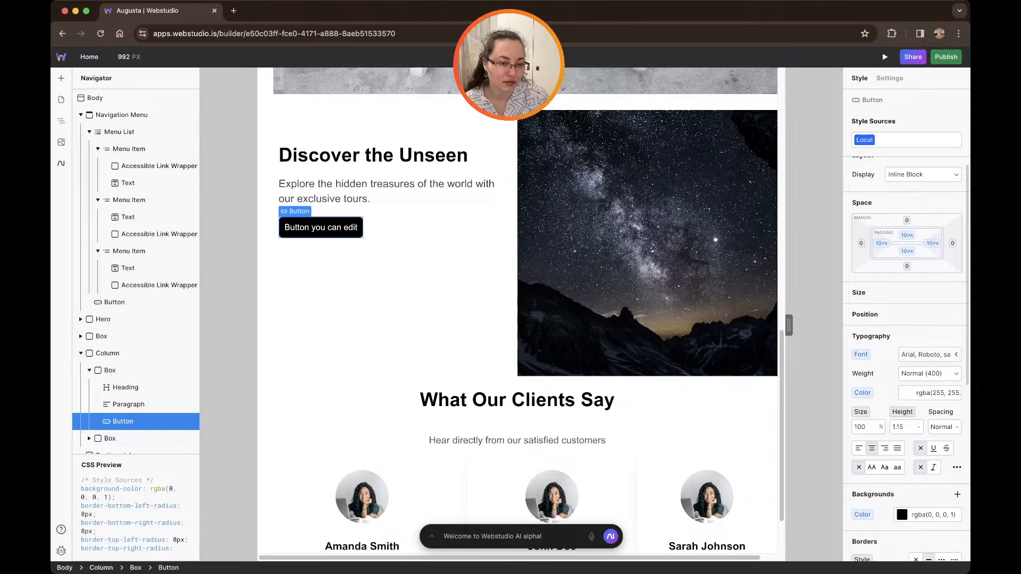
left_click(930, 373)
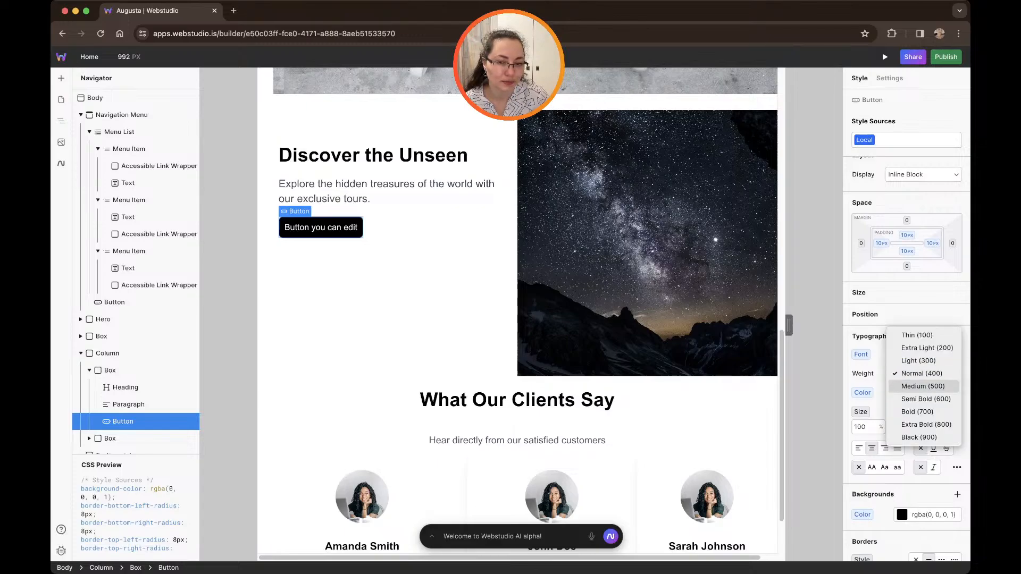
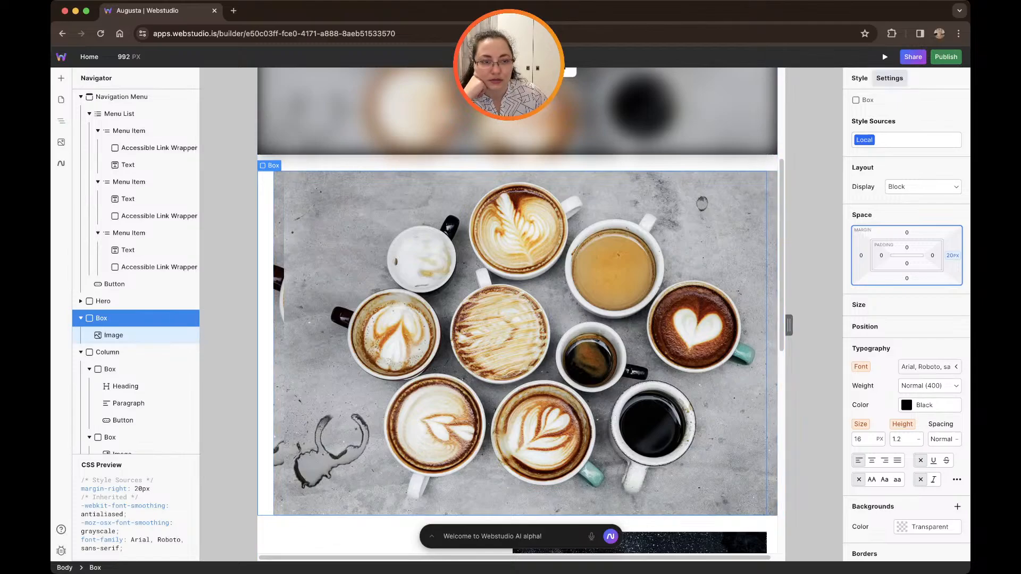
Compare the settings of the Box below the Hero with those of the coffee cups Image inside it.
left_click(889, 78)
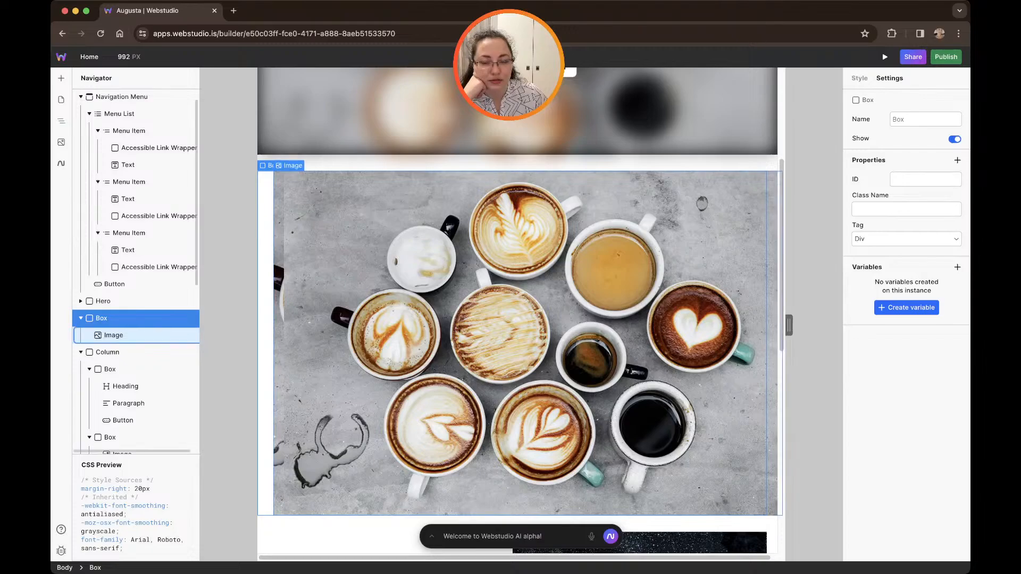
left_click(113, 335)
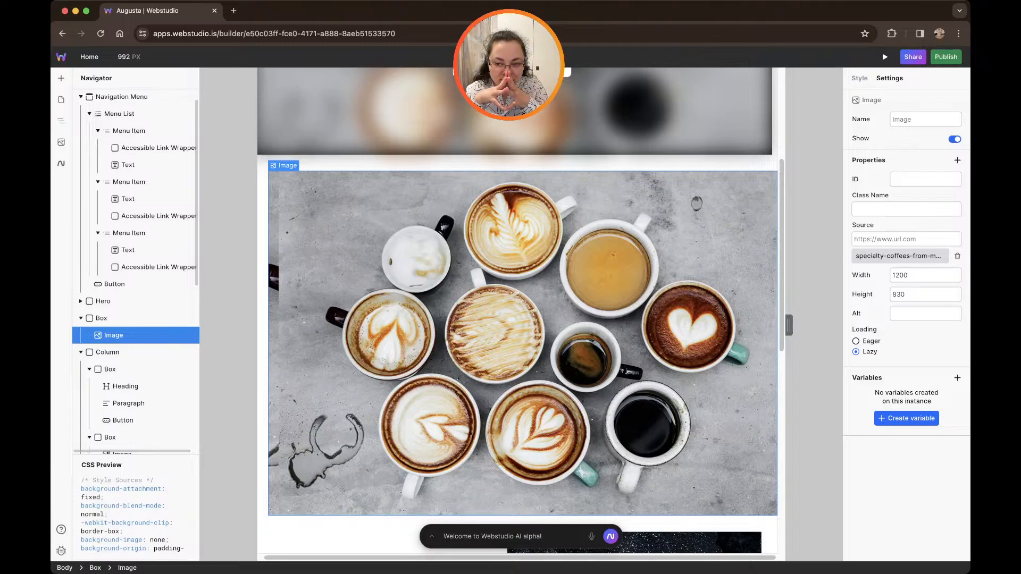
left_click(102, 318)
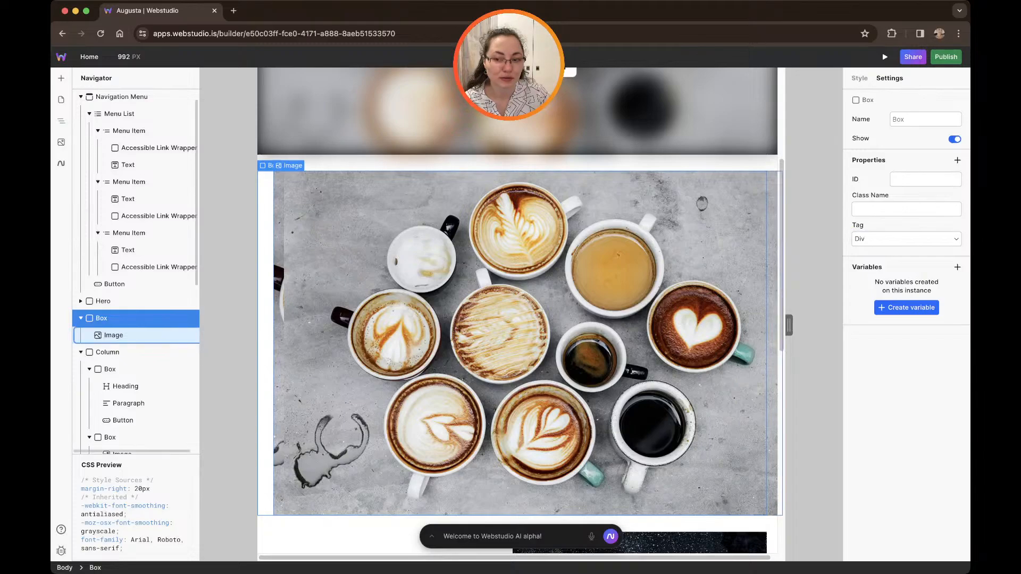
left_click(113, 336)
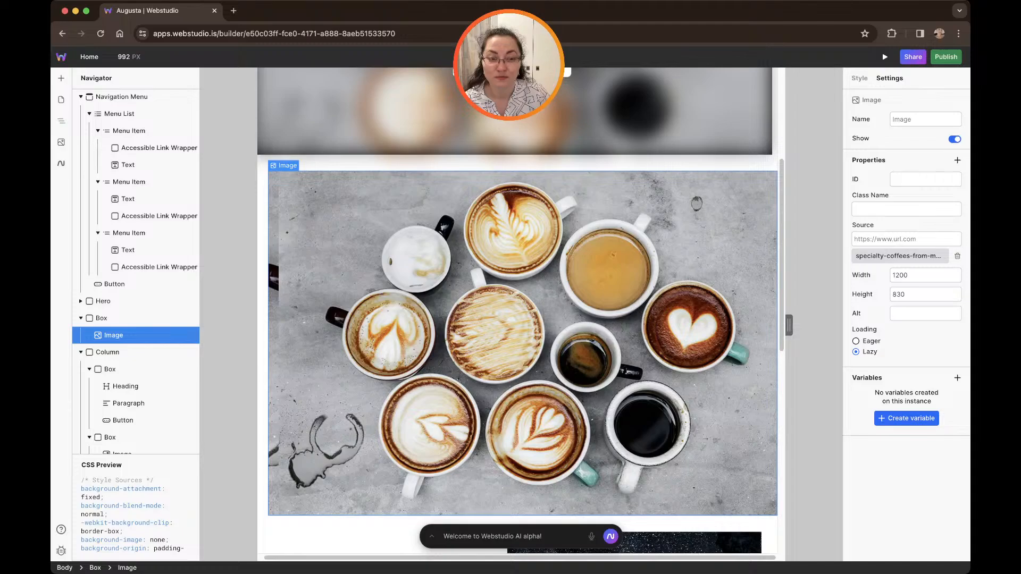
left_click(101, 319)
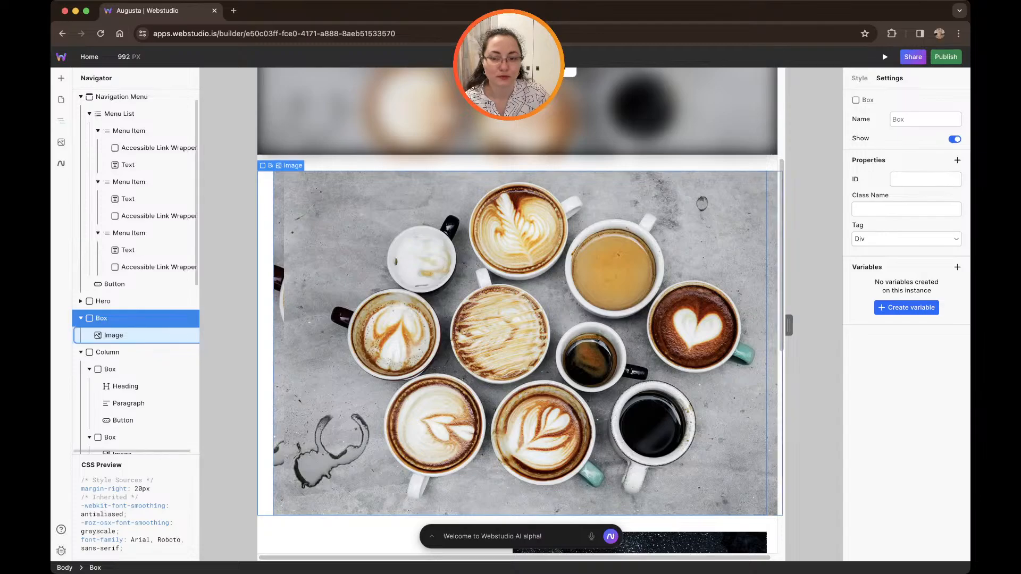
left_click(113, 335)
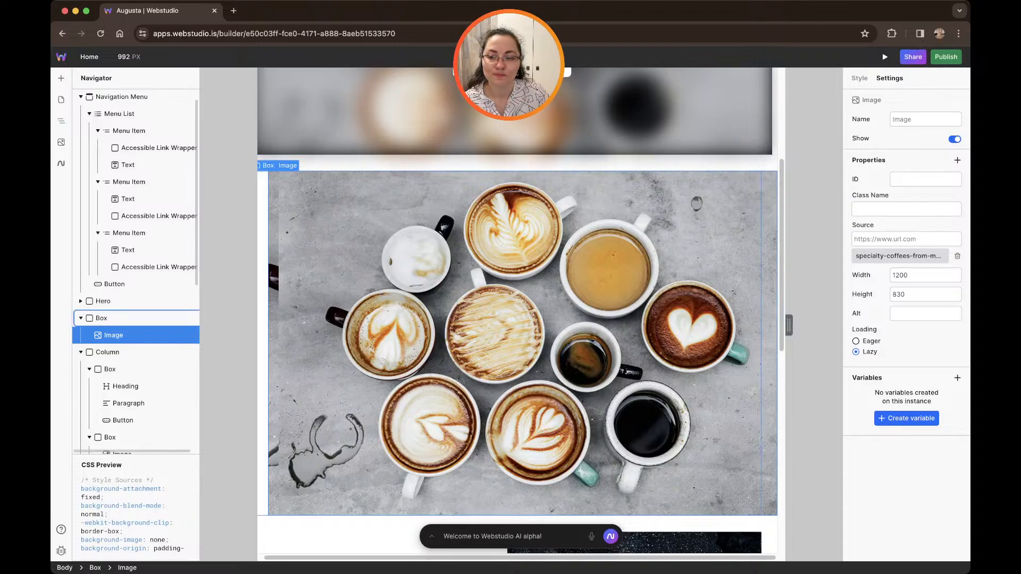
left_click(102, 318)
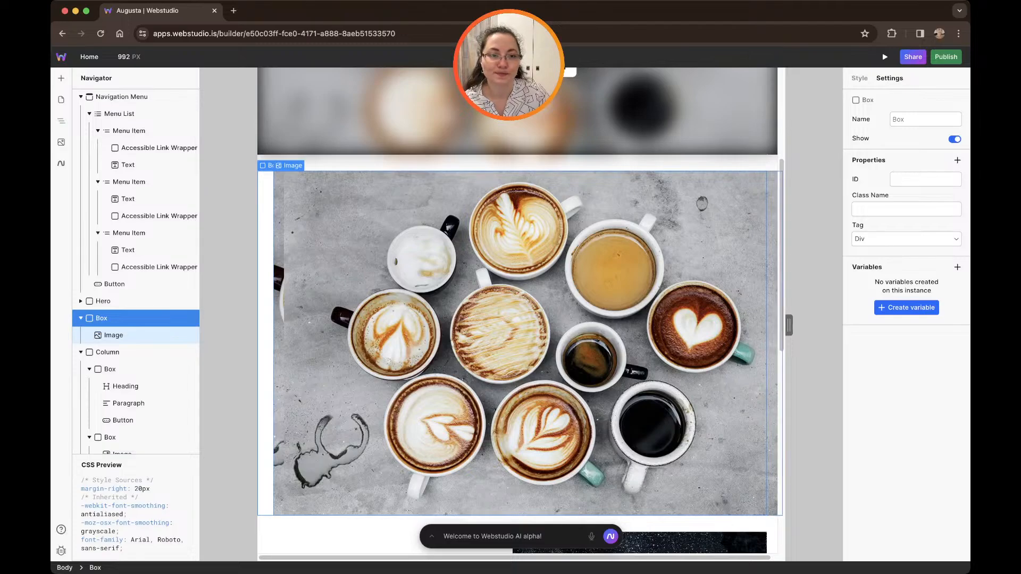
Try to set the height in the settings of the coffee cups Image to 500.
left_click(113, 336)
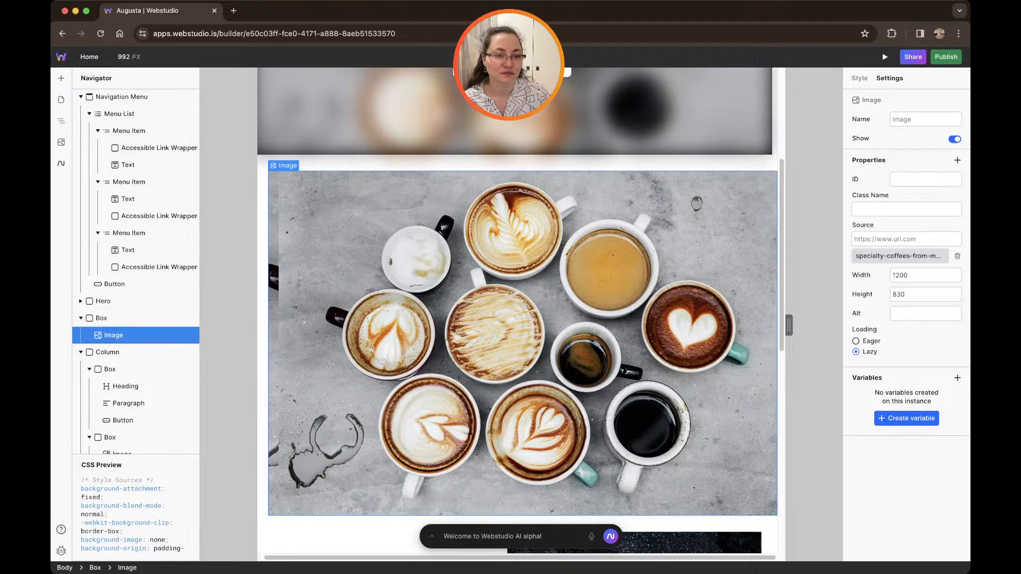
left_click(906, 294)
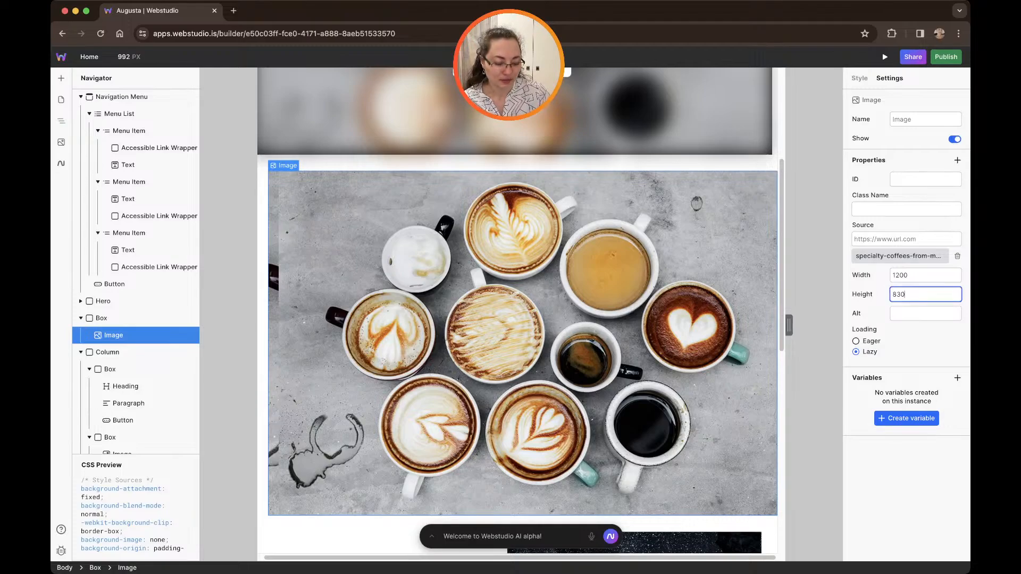
key("BackSpace")
key("BackSpace")
key("BackSpace")
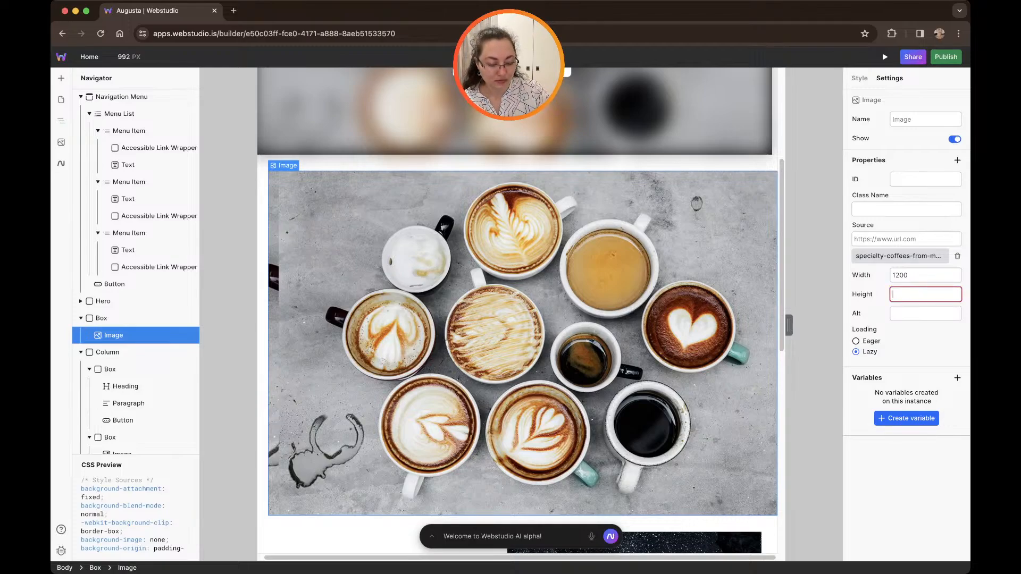
type("500")
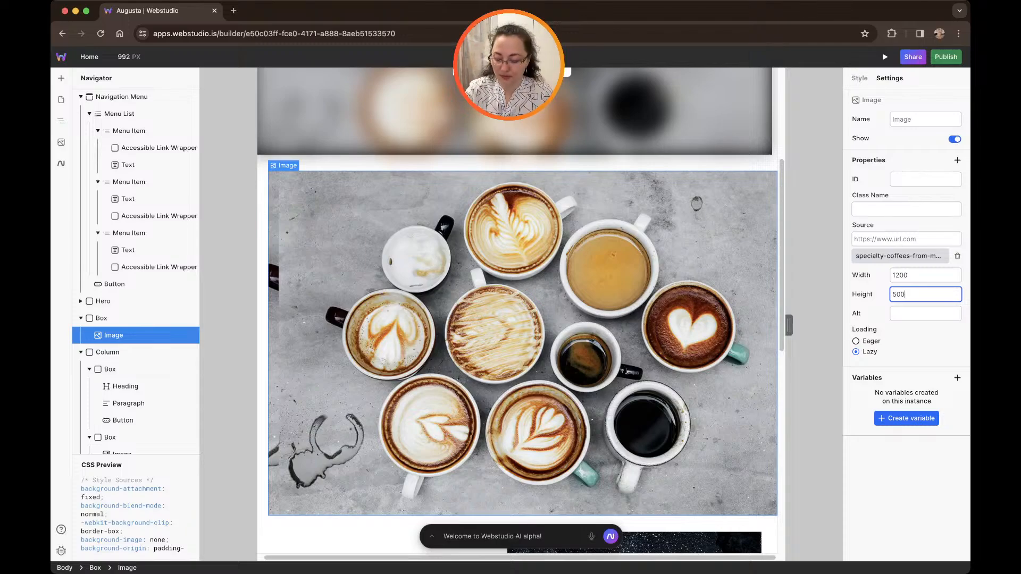
key("BackSpace")
key("BackSpace")
key("BackSpace")
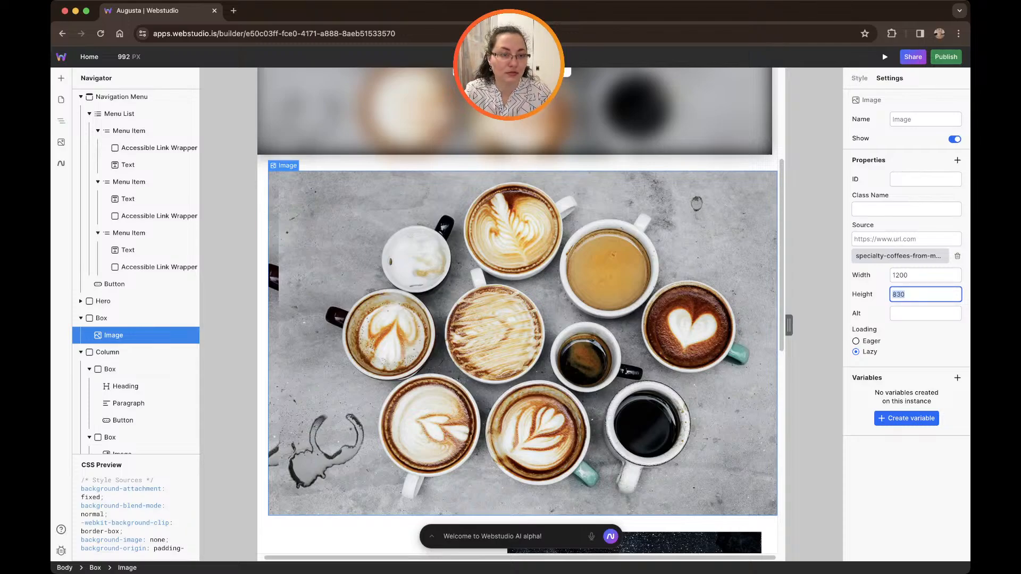
Set the style height of the coffee cups Image to 500 px.
left_click(859, 78)
scroll(906, 319, "down", 10)
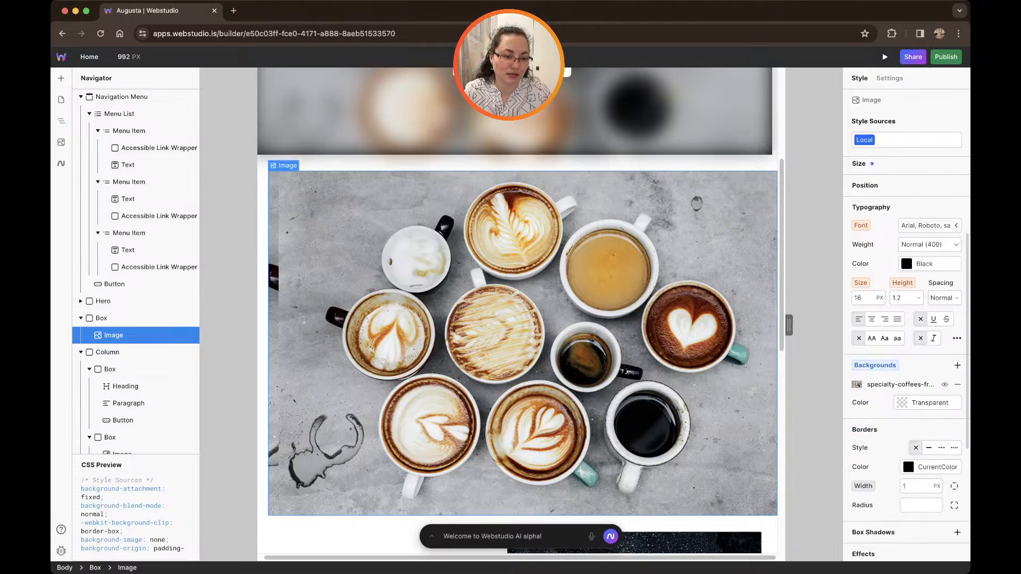
scroll(906, 319, "up", 10)
scroll(906, 319, "down", 7)
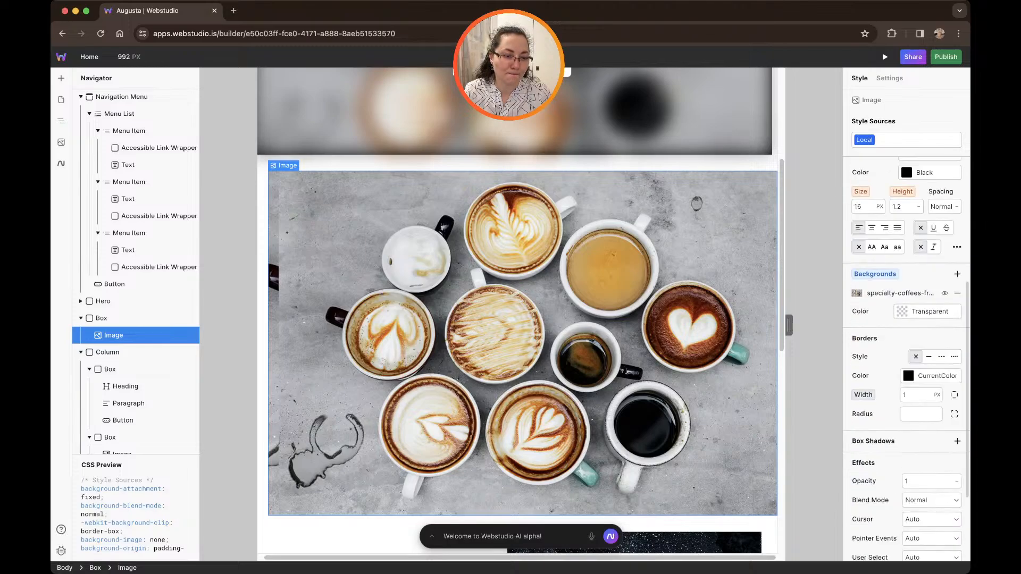
scroll(907, 319, "up", 7)
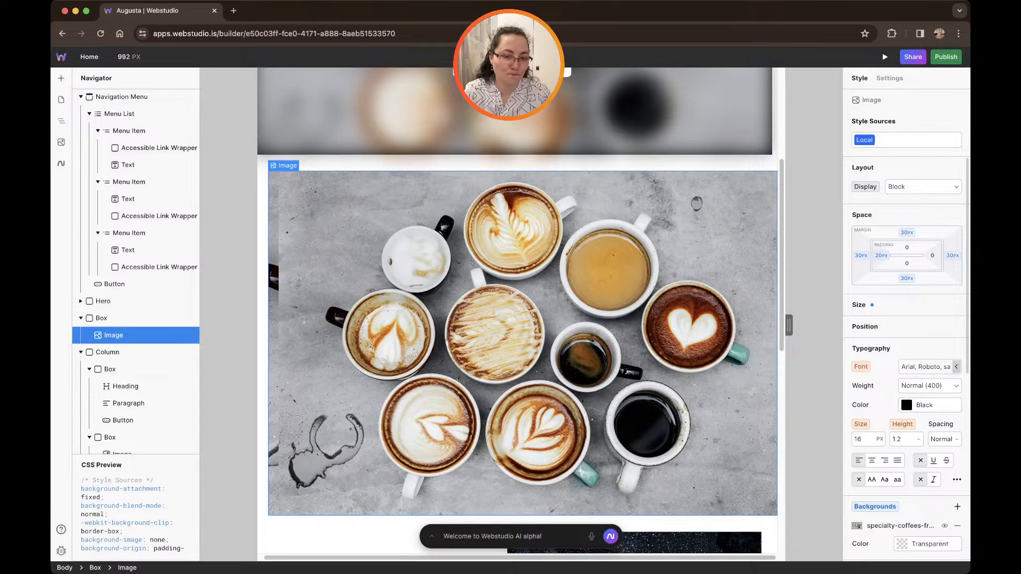
left_click(859, 305)
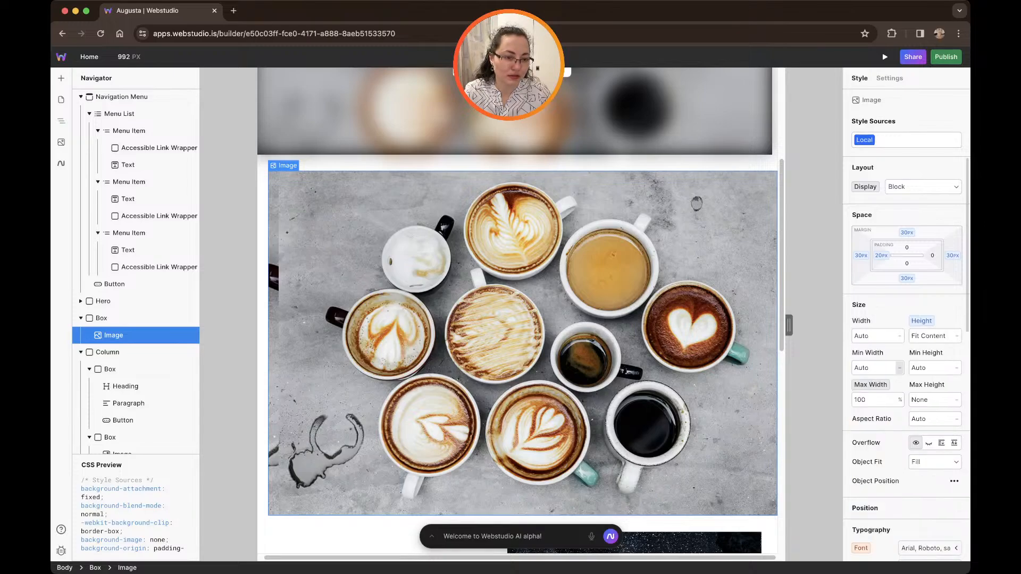
left_click(931, 336)
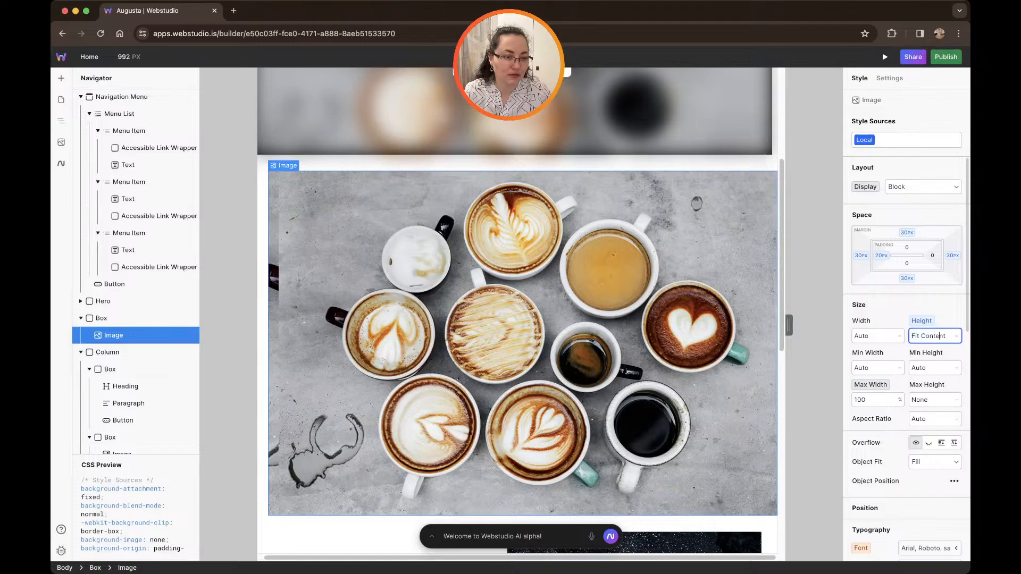
key("ctrl+a")
type("0")
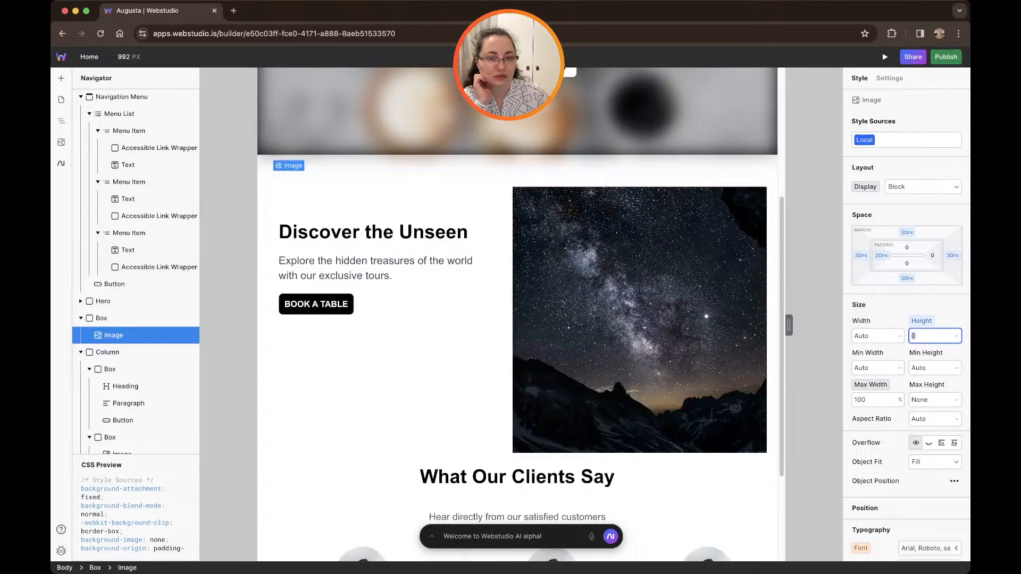
type("500")
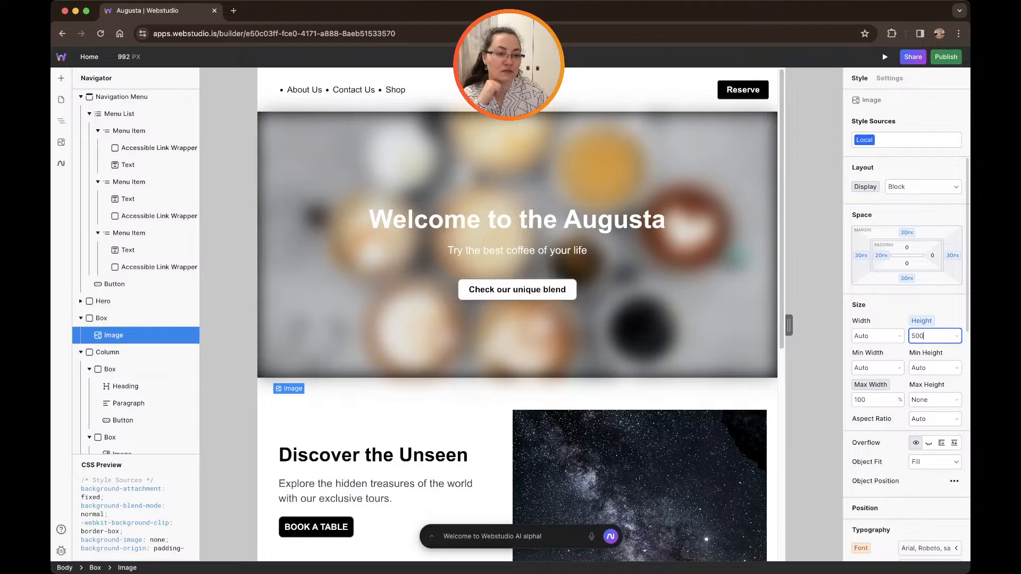
key("Return")
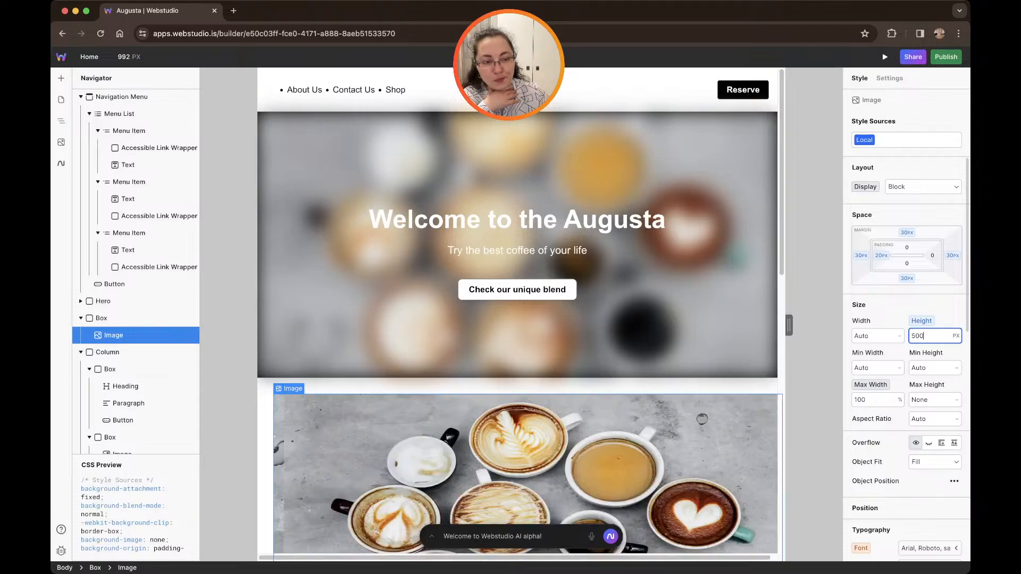
Set the style width of the coffee cups Image to 800 px.
left_click(872, 336)
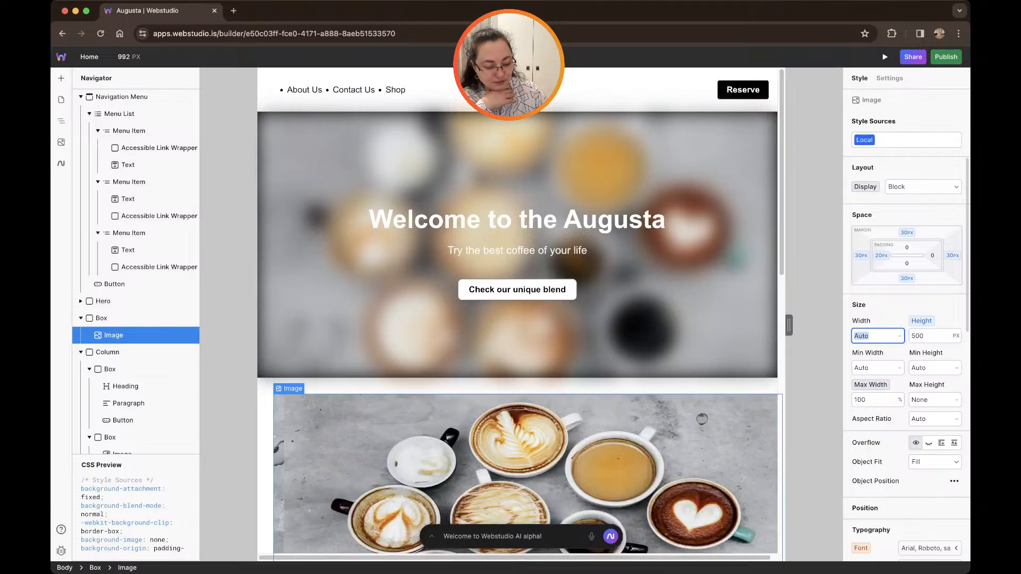
type("800")
key("Return")
scroll(516, 314, "down", 3)
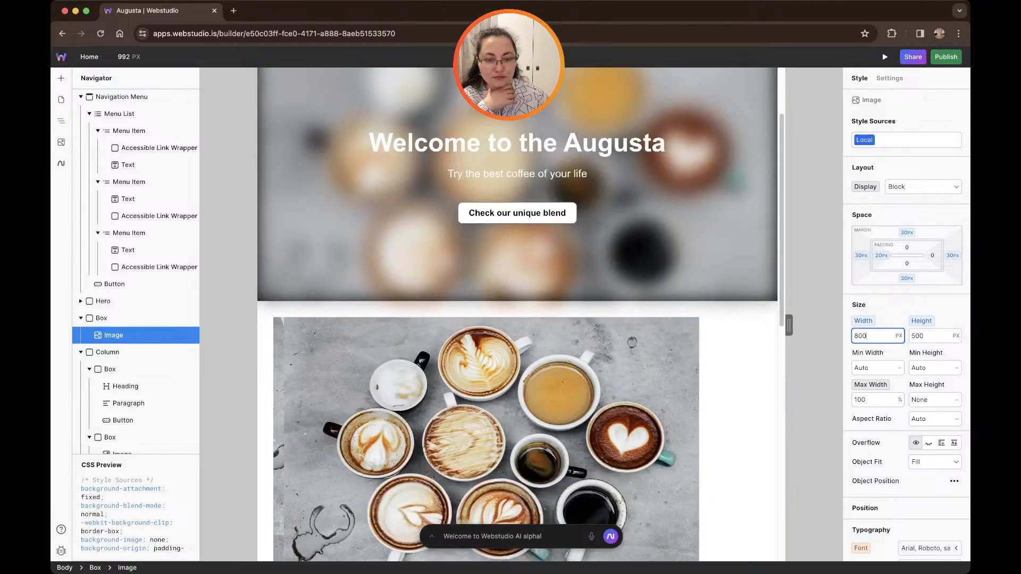
scroll(516, 313, "down", 2)
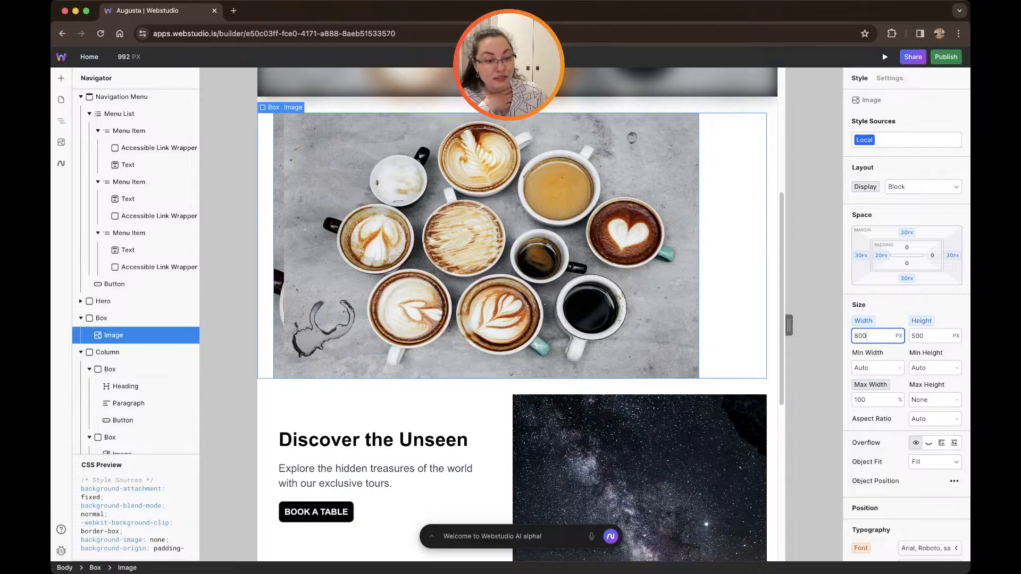
scroll(904, 295, "down", 1)
left_click(899, 296)
left_click(899, 296)
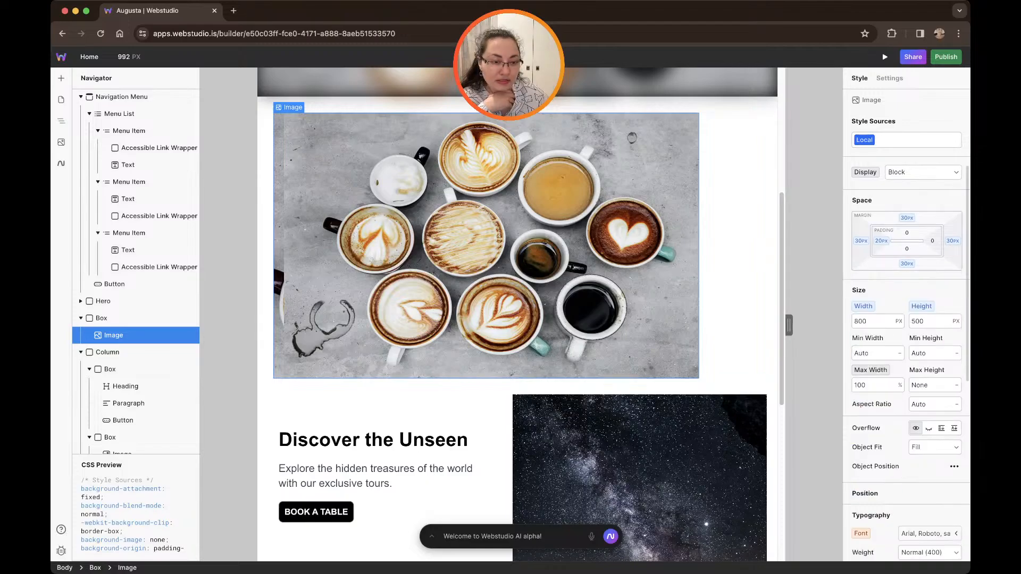
Hide the specialty-coffees background layer of the coffee cups Image.
scroll(904, 295, "down", 2)
scroll(906, 319, "down", 8)
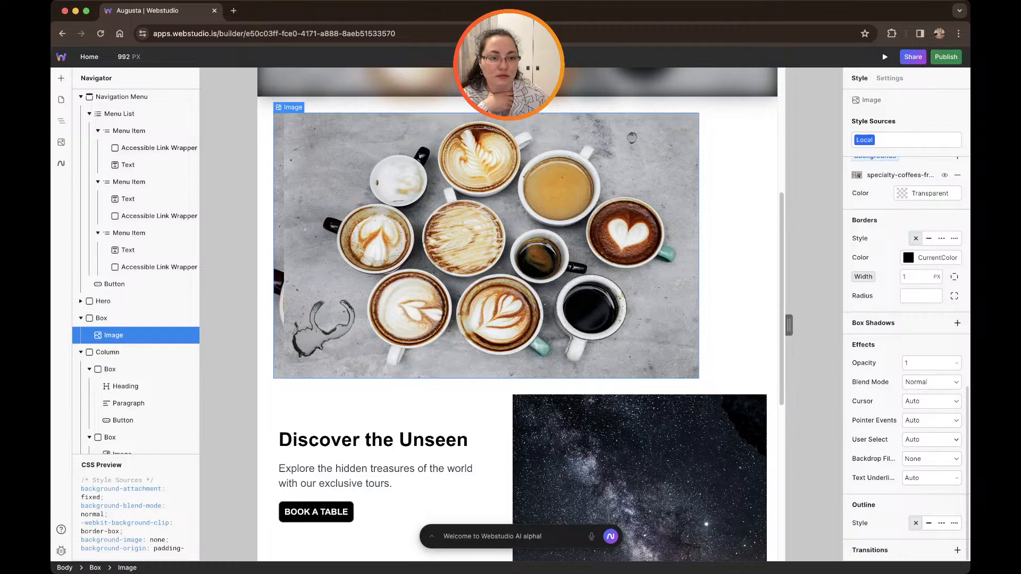
scroll(905, 266, "up", 2)
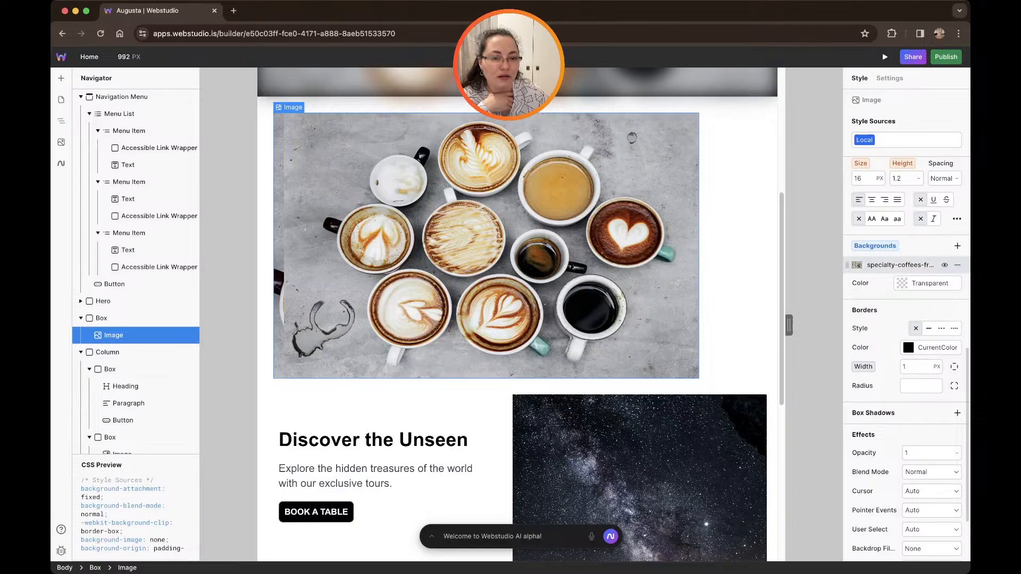
left_click(945, 265)
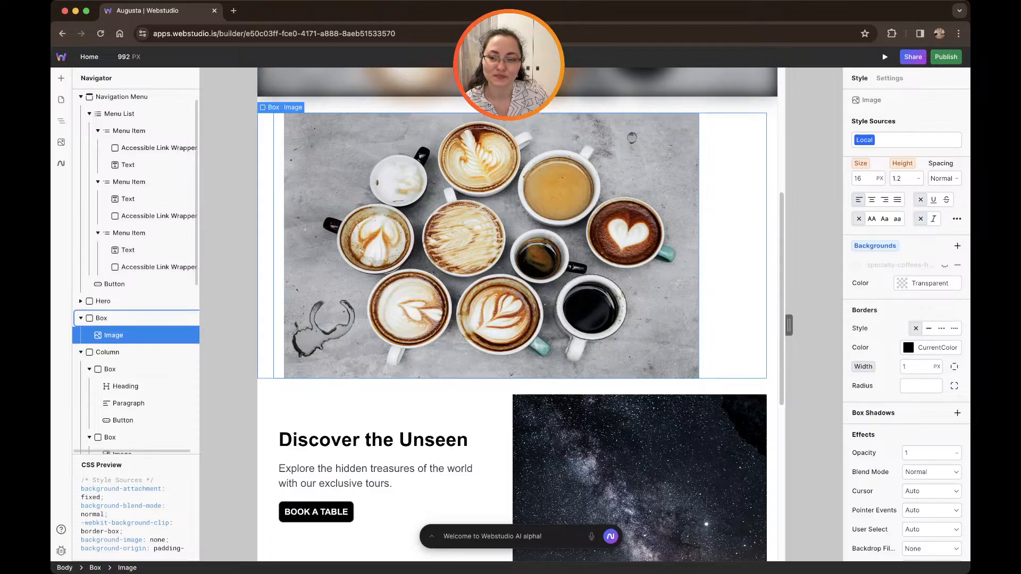
Center the text alignment of the Box holding the coffee cups Image and check its position and object position options.
left_click(107, 318)
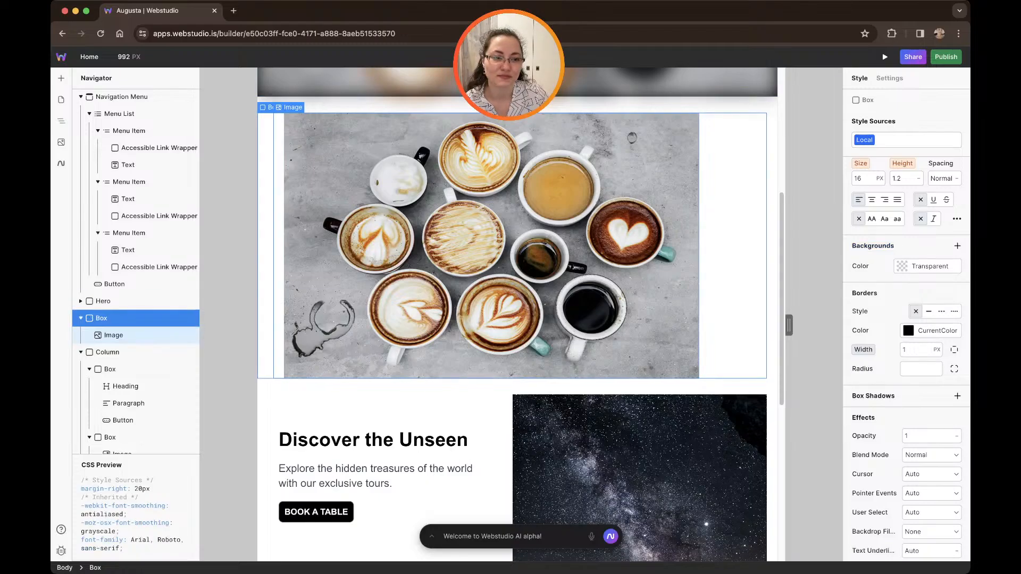
left_click(871, 200)
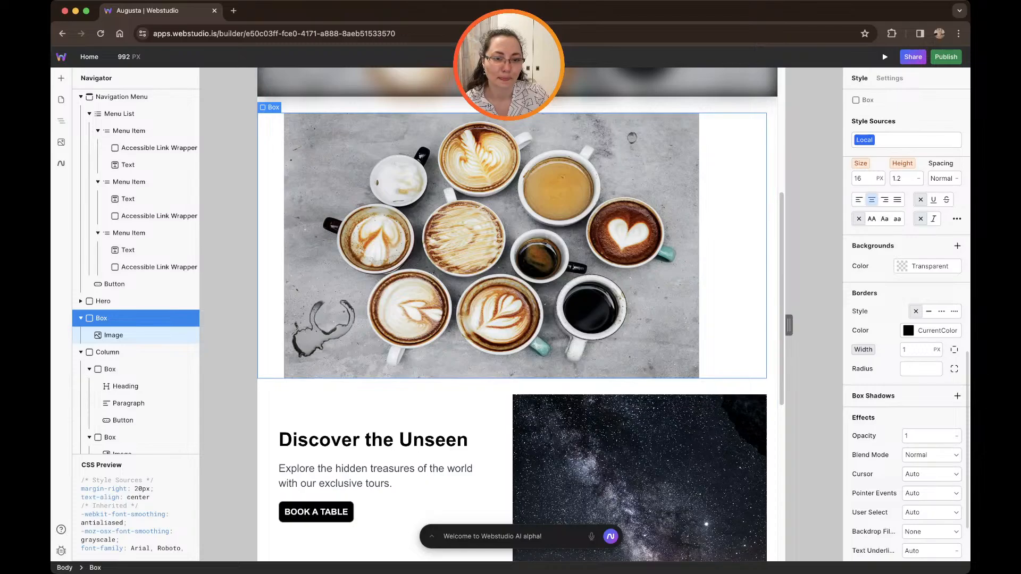
scroll(872, 213, "up", 4)
scroll(883, 301, "up", 1)
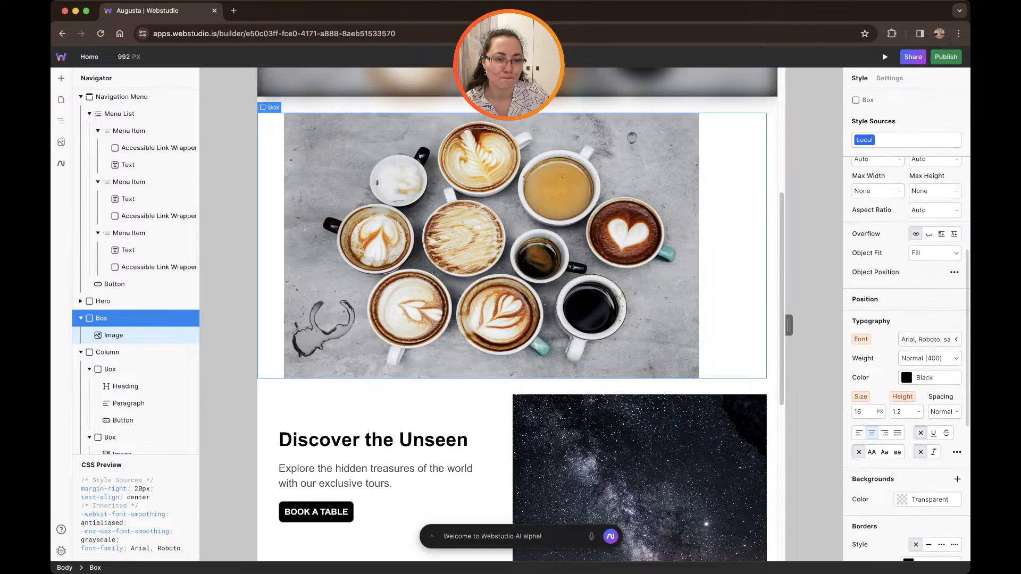
left_click(865, 303)
left_click(928, 323)
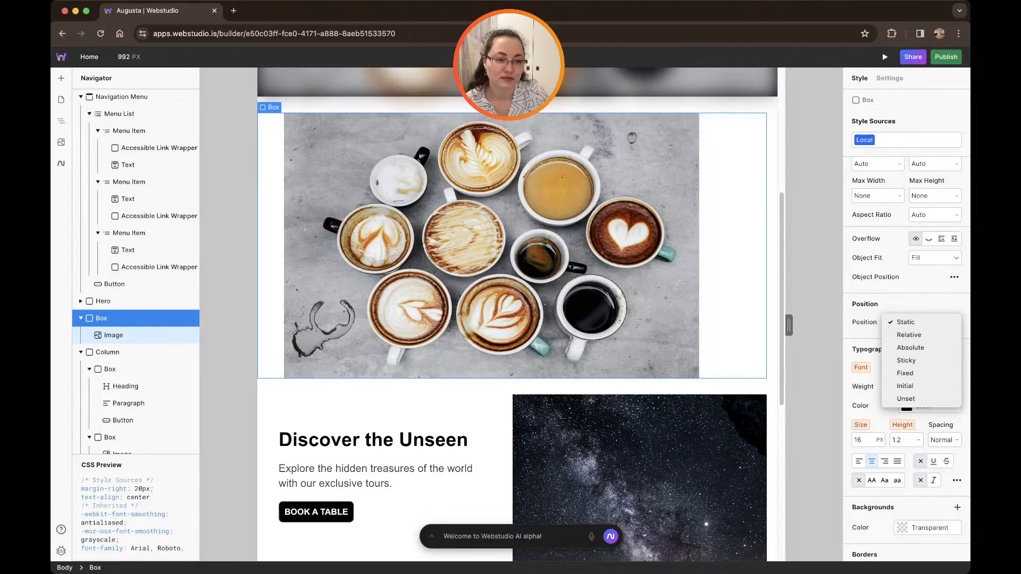
left_click(932, 294)
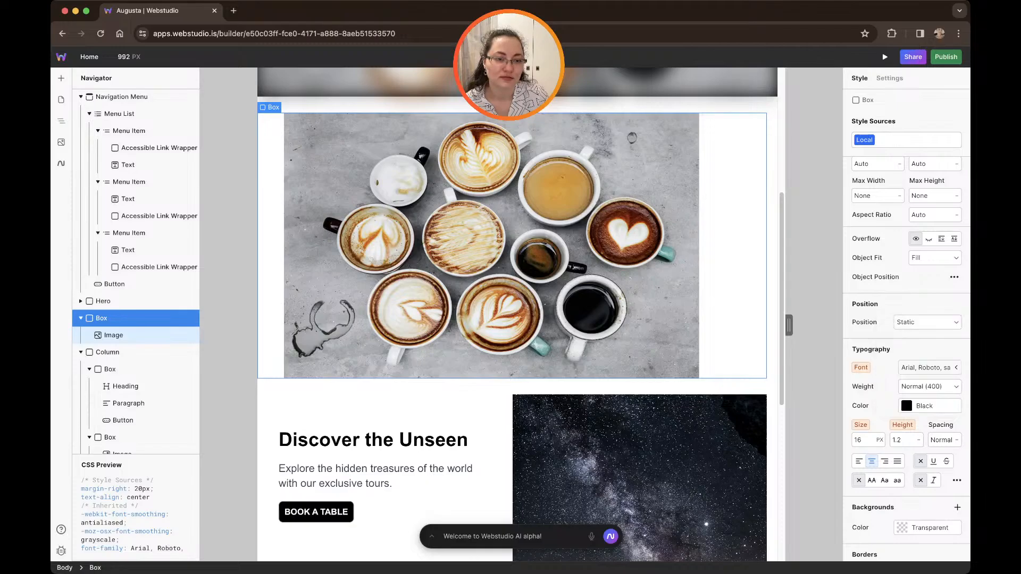
left_click(954, 277)
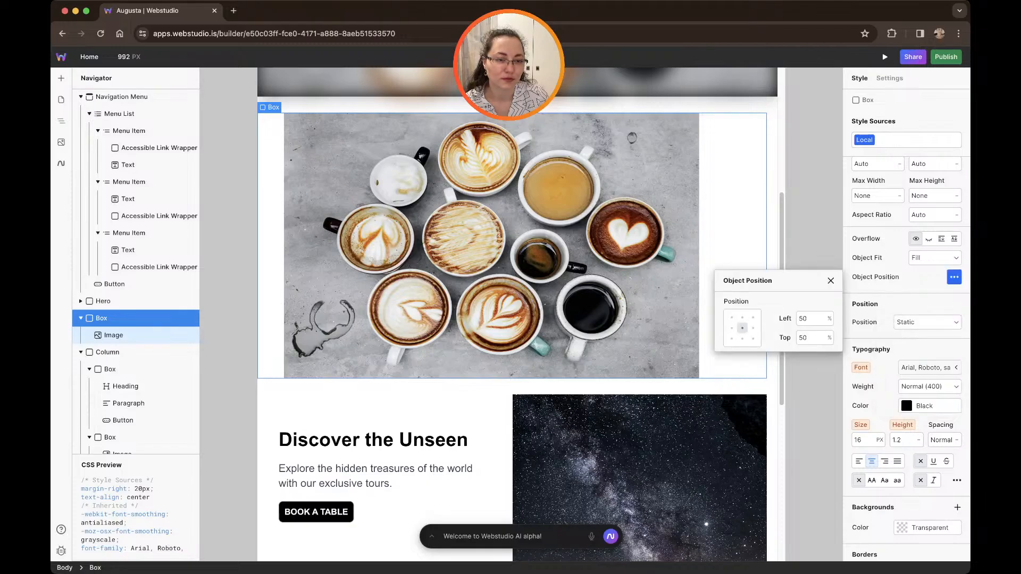
left_click(831, 280)
Try the Contain and Cover object fit options on the Box holding the coffee cups Image.
left_click(934, 258)
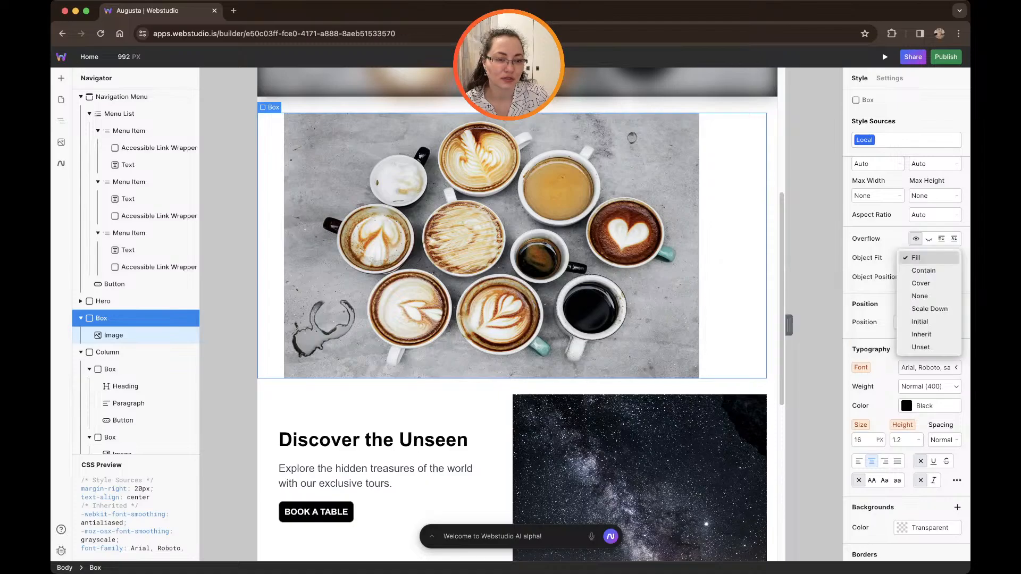
left_click(923, 271)
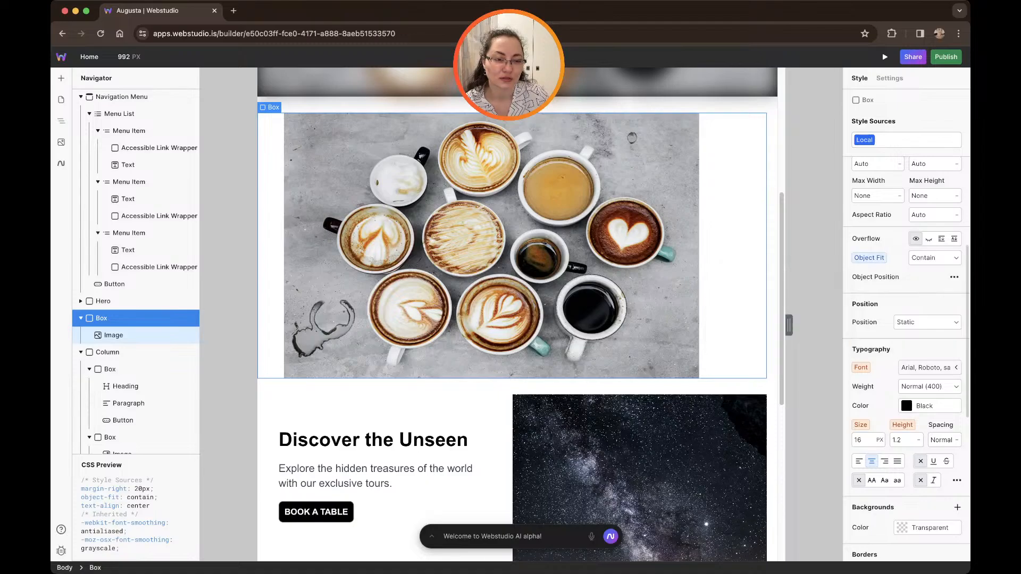
left_click(934, 258)
left_click(923, 271)
left_click(934, 258)
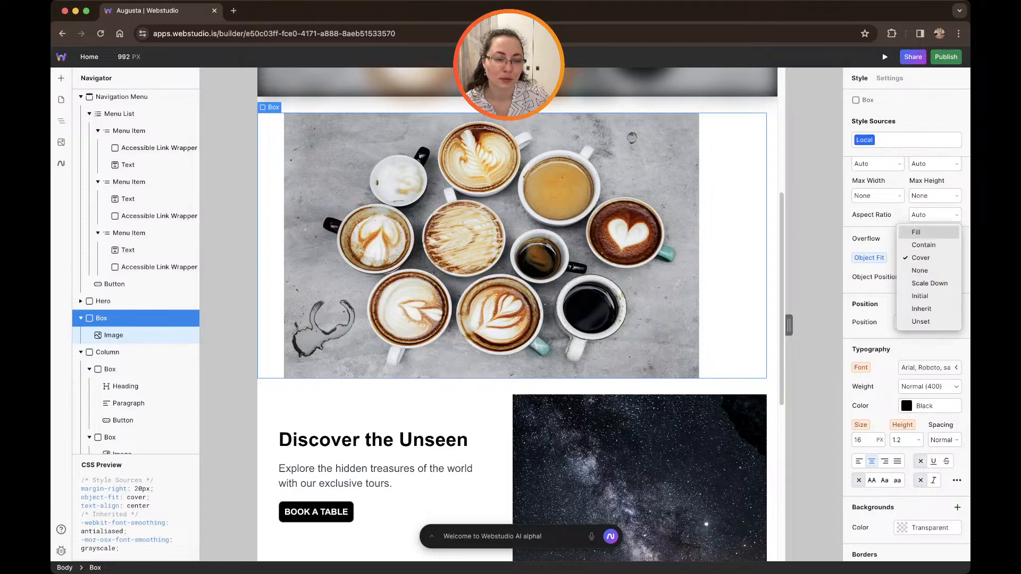
key("Escape")
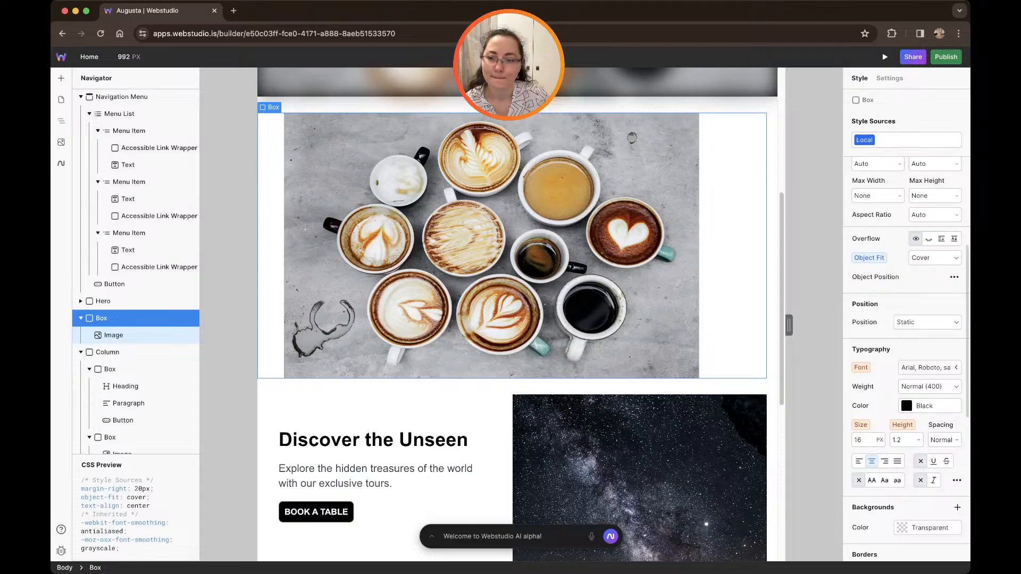
Select the coffee cups Image and undo the object fit and centered text alignment changes on its parent Box.
scroll(133, 340, "down", 10)
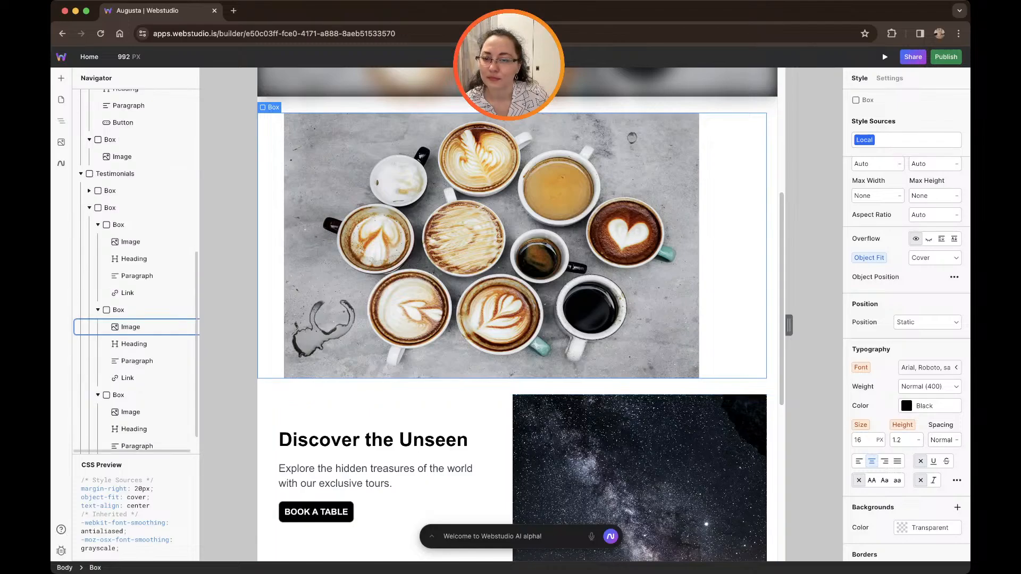
left_click(340, 265)
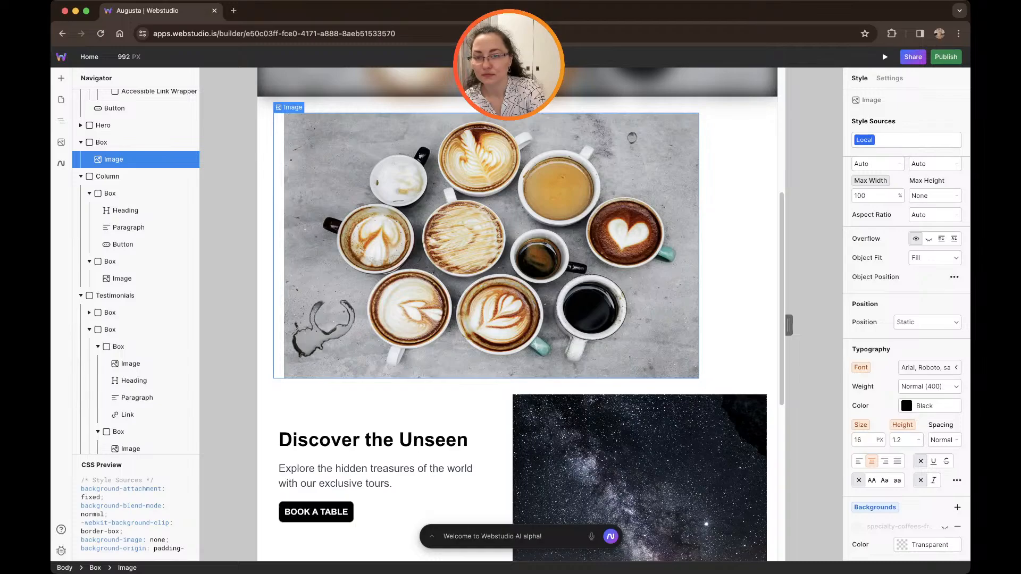
key("super+z")
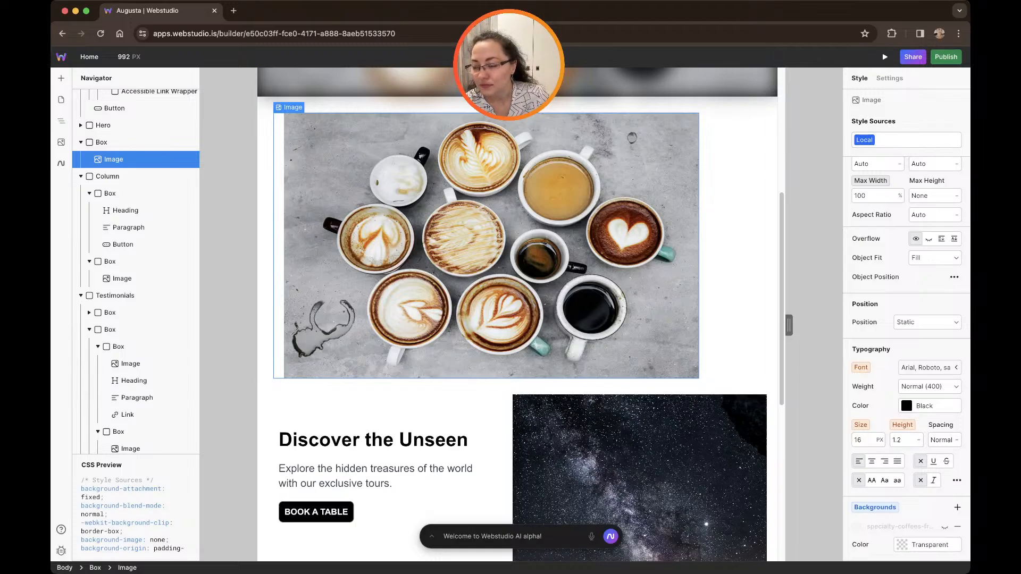
scroll(516, 319, "down", 4)
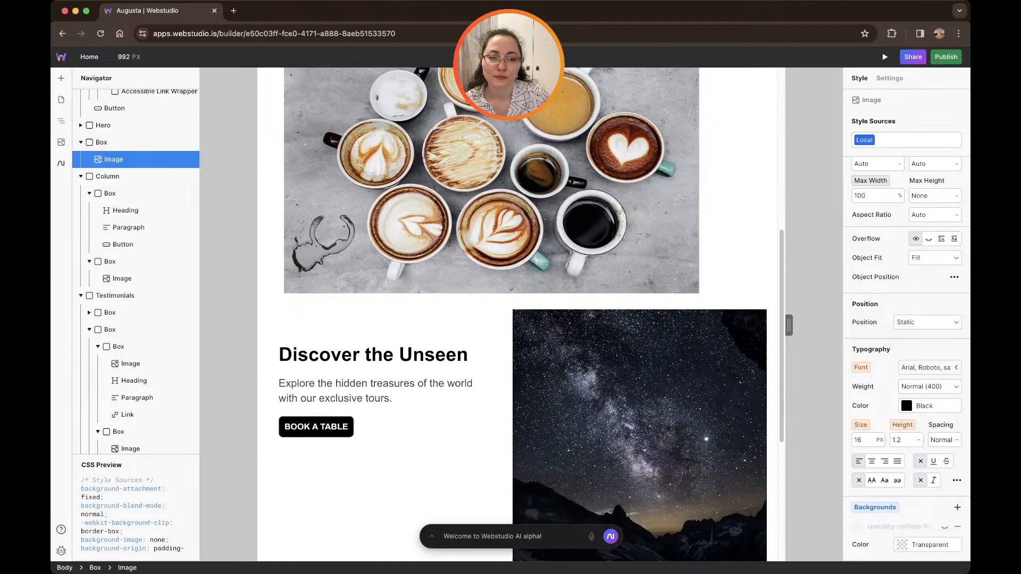
scroll(516, 319, "up", 5)
scroll(136, 176, "up", 1)
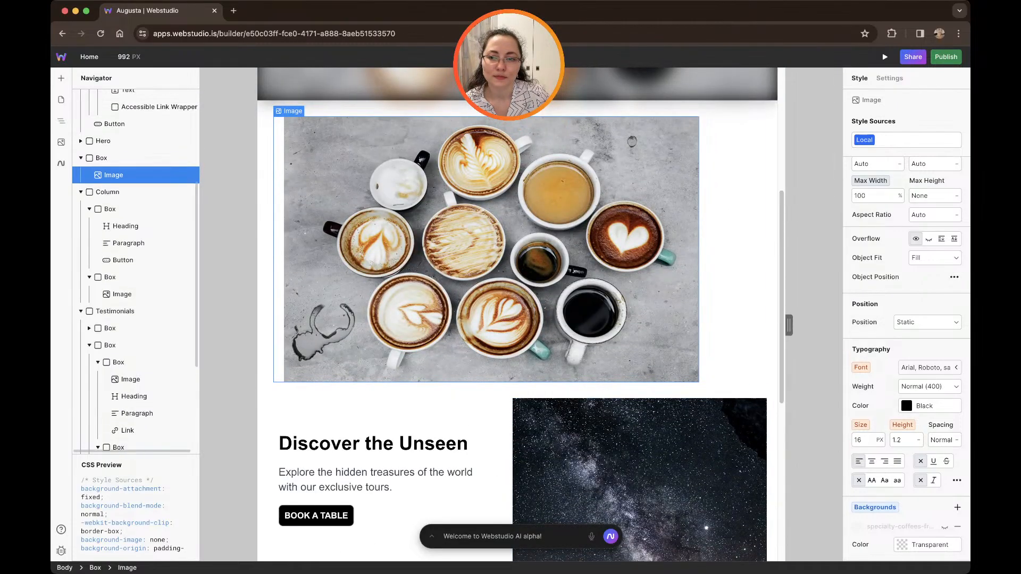
Set the display of the Box holding the coffee cups Image to Flex and center its content on both axes.
scroll(516, 266, "up", 4)
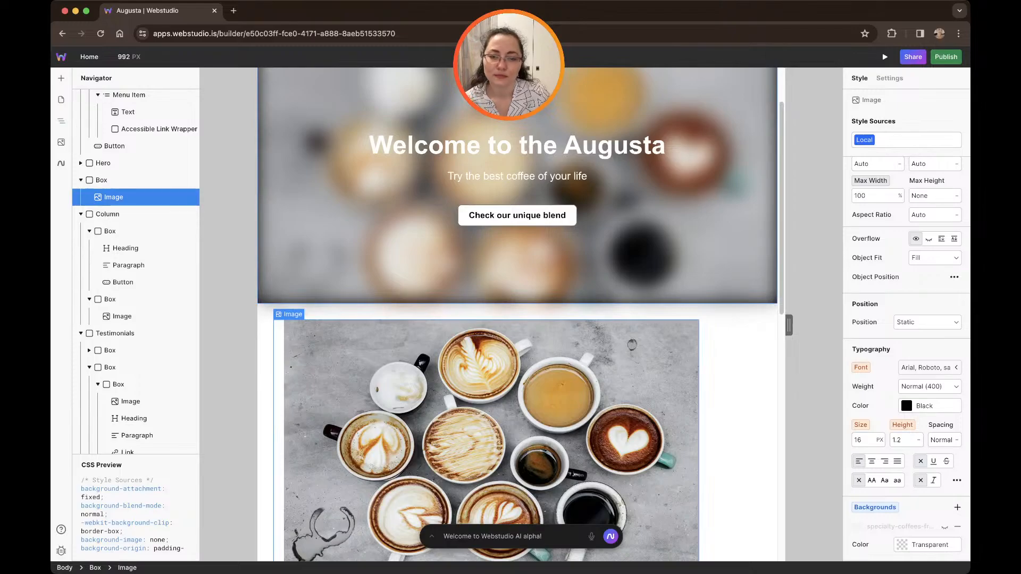
left_click(101, 180)
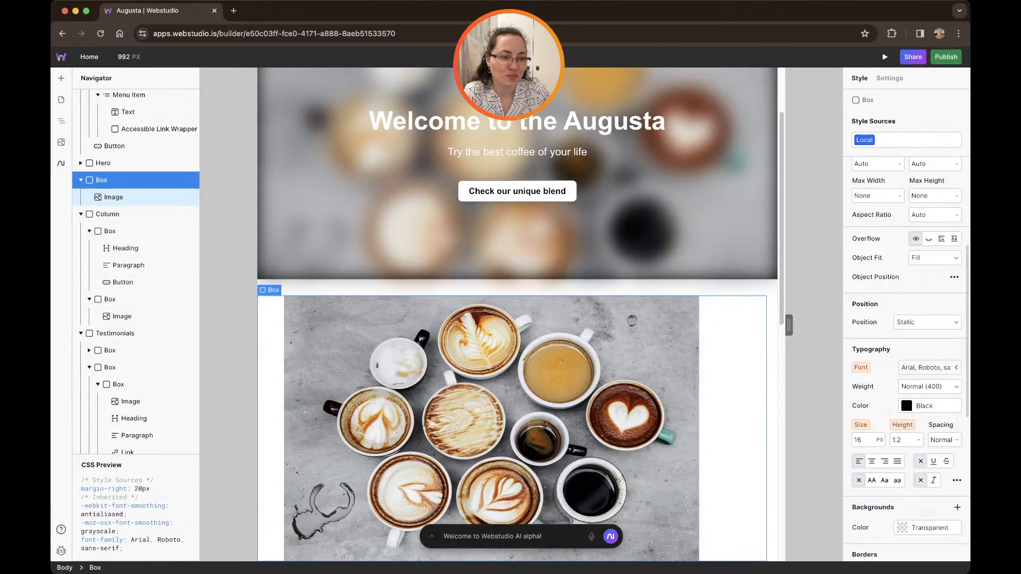
scroll(907, 319, "up", 5)
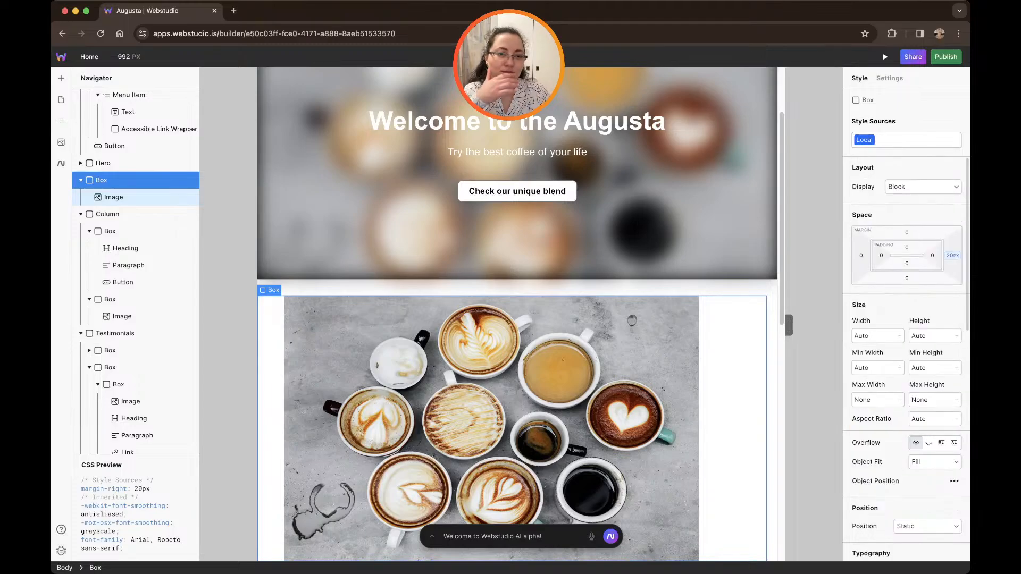
left_click(922, 187)
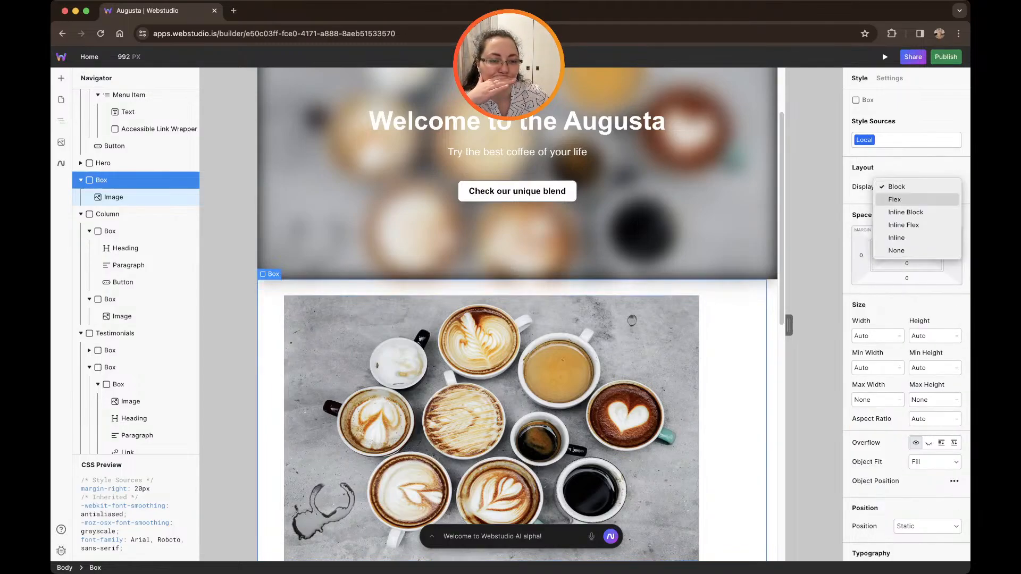
left_click(899, 199)
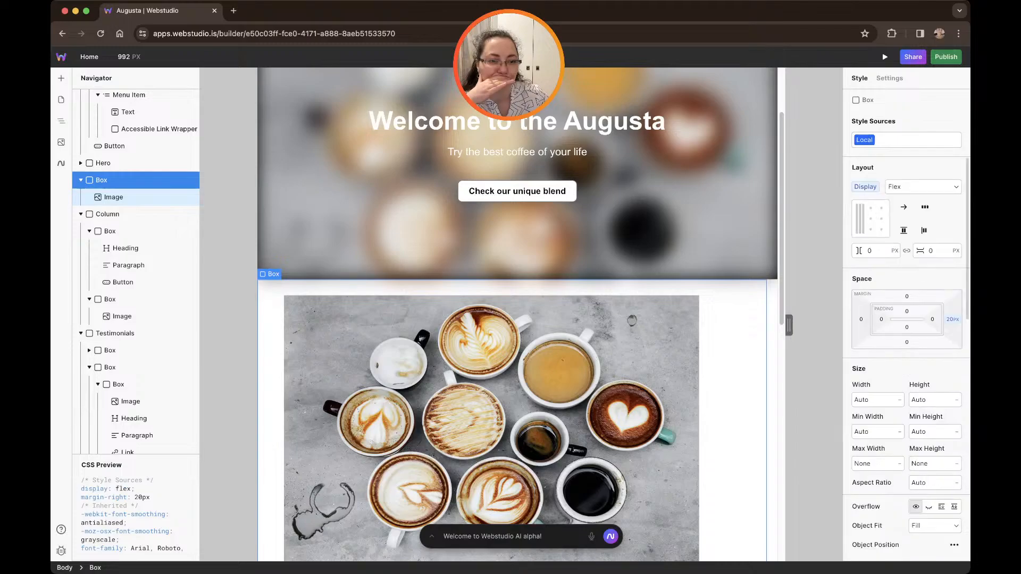
left_click(870, 219)
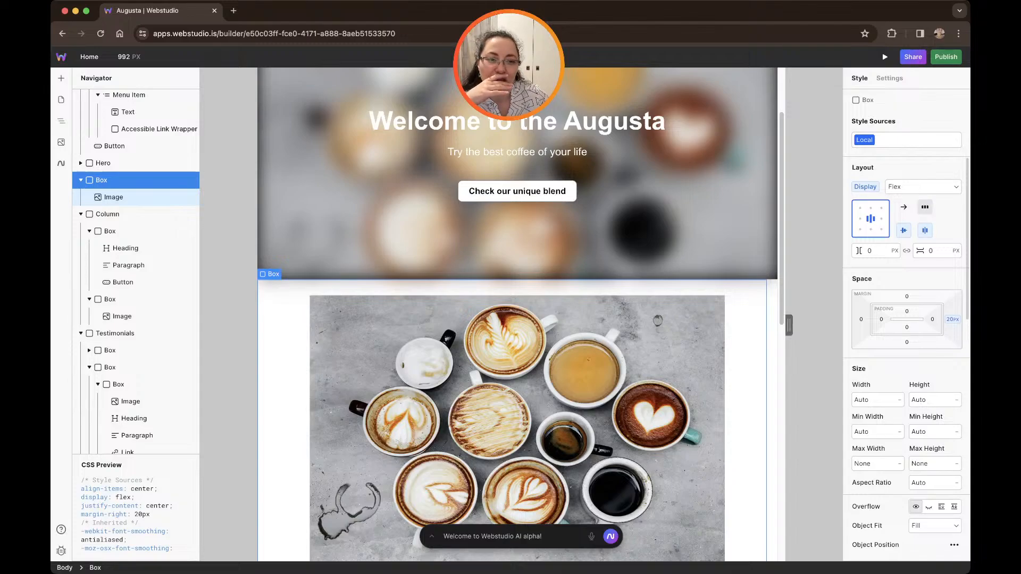
Turn on flex wrapping for the Box holding the coffee cups Image and set its Align Content to Center.
left_click(926, 207)
left_click(926, 207)
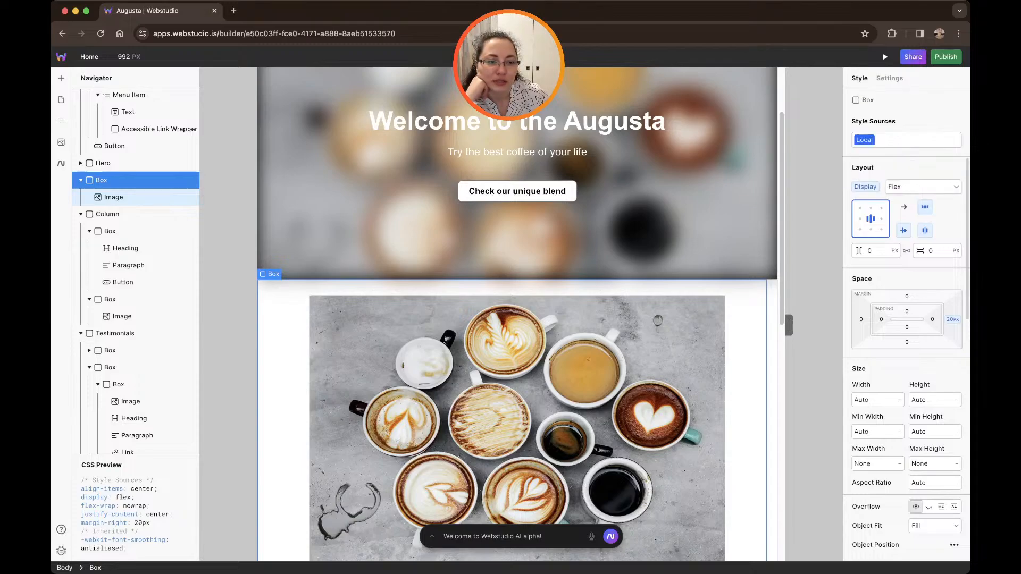
left_click(926, 207)
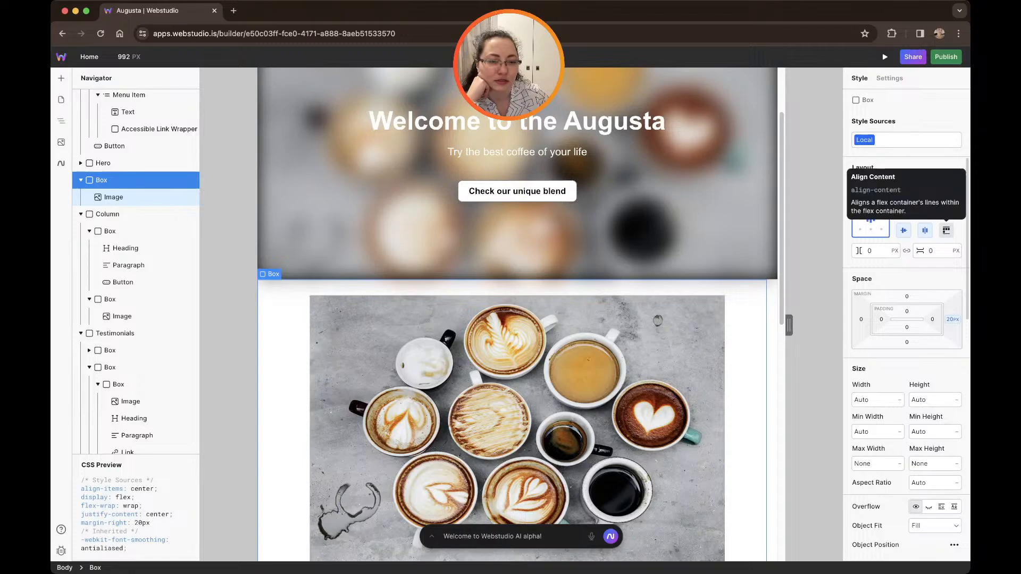
left_click(946, 230)
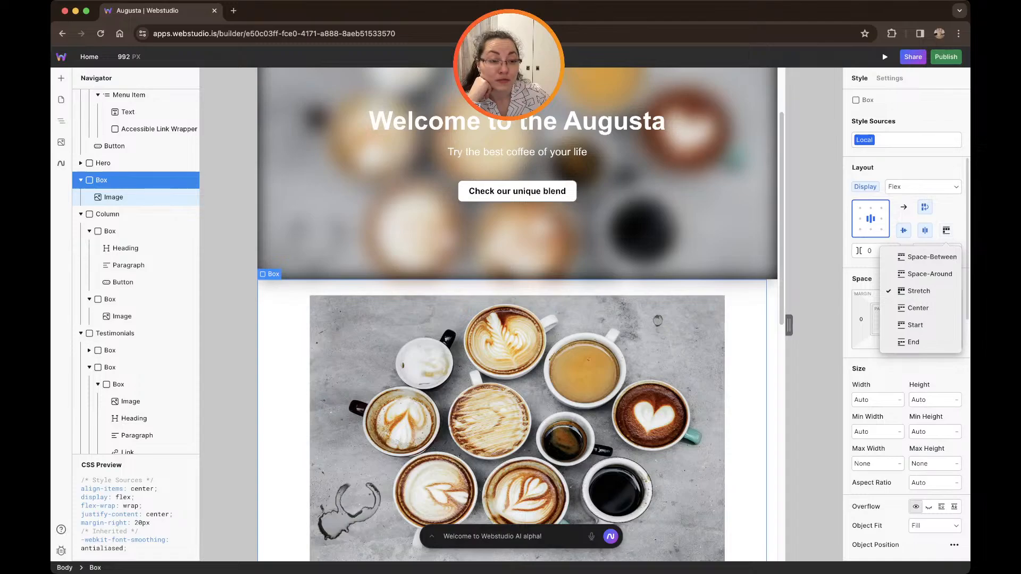
left_click(918, 308)
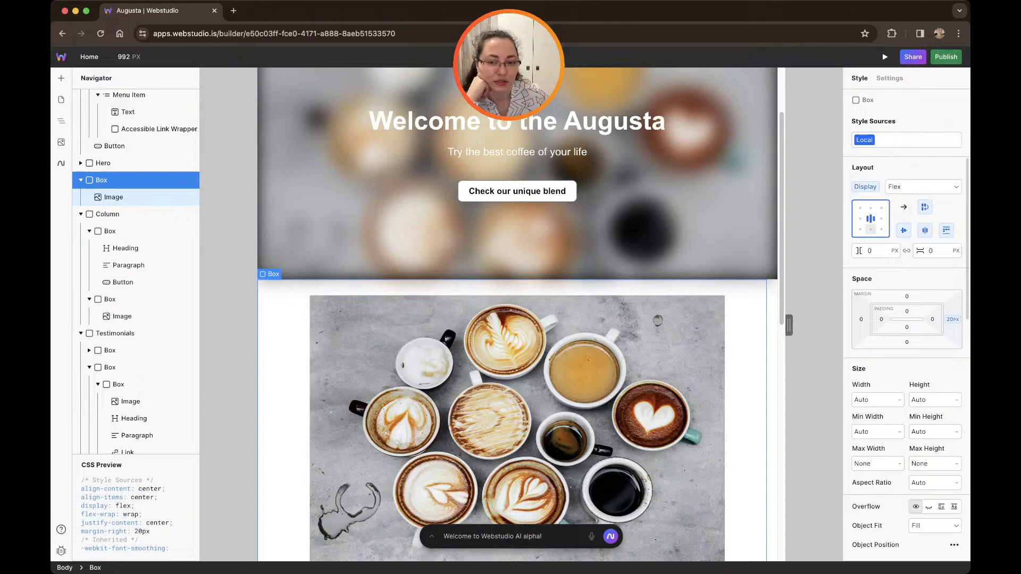
scroll(518, 314, "down", 5)
scroll(518, 314, "up", 5)
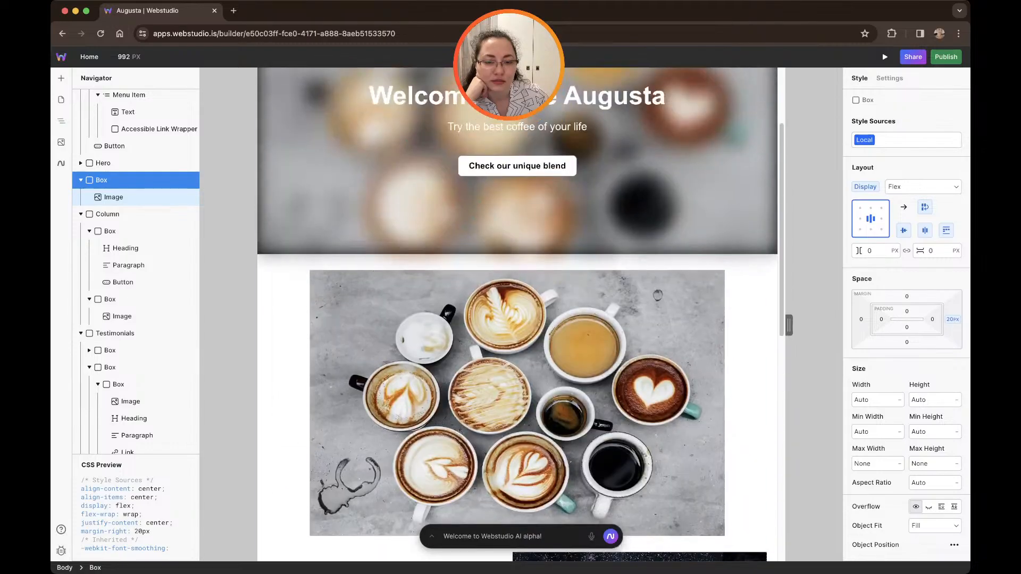
scroll(517, 314, "up", 1)
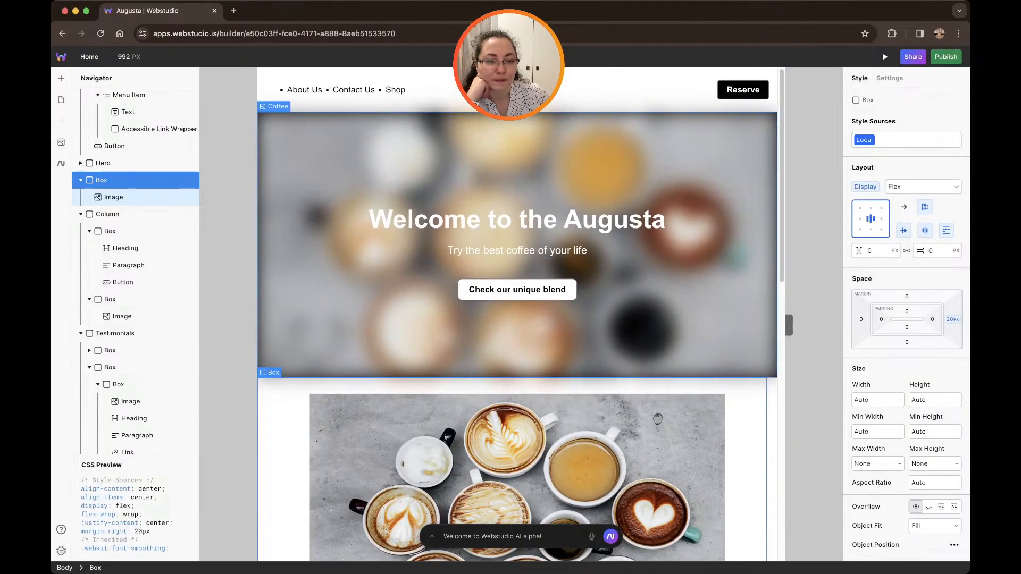
Look through the style settings of the Box and of the hero's Coffee image for a blur filter control.
scroll(907, 361, "down", 5)
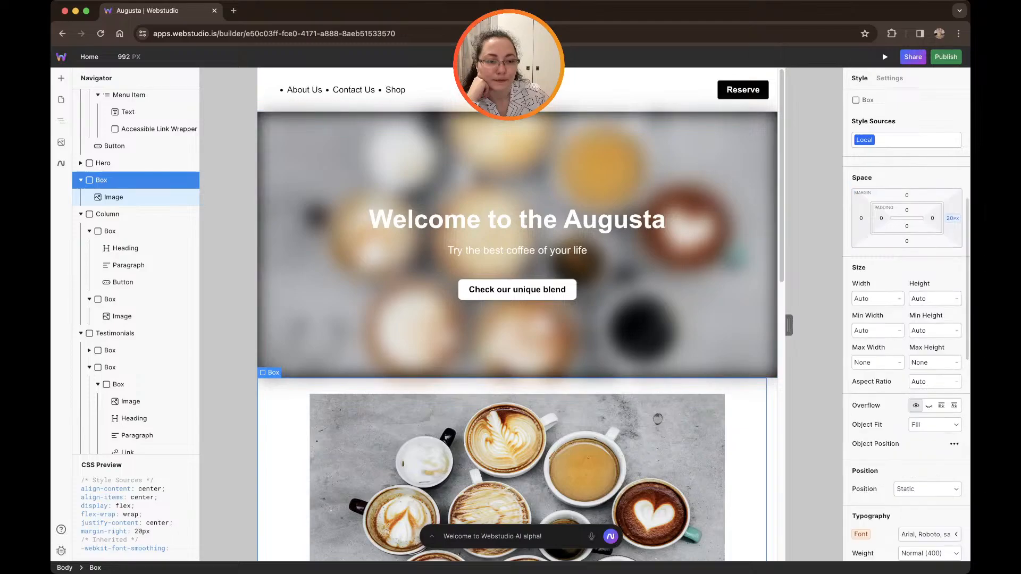
scroll(906, 359, "down", 10)
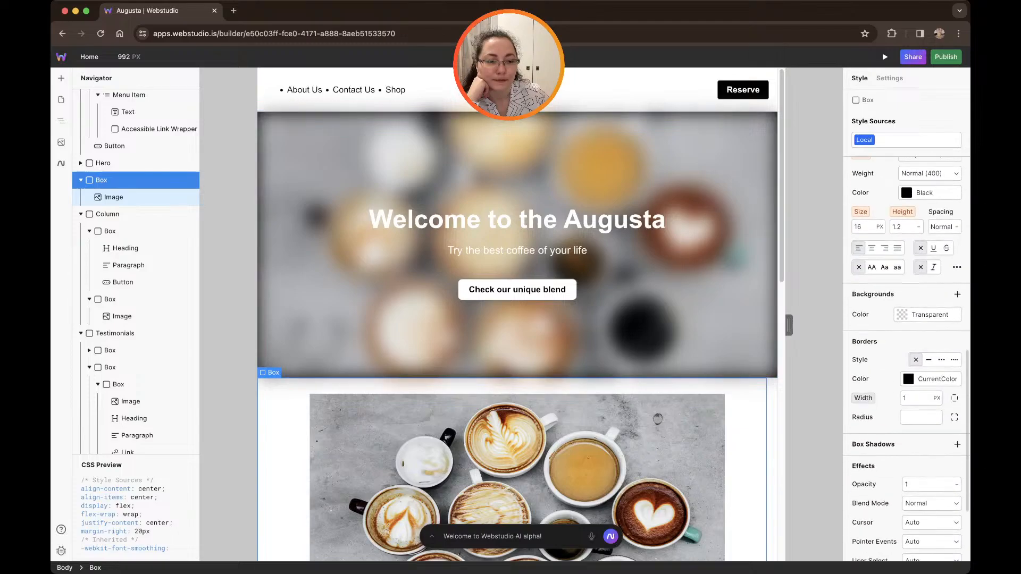
scroll(907, 359, "up", 14)
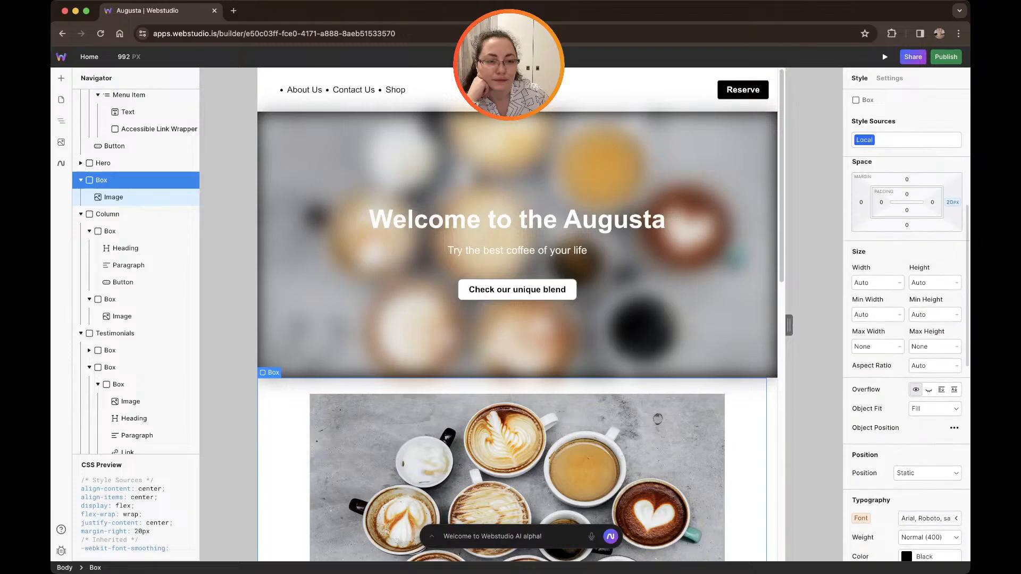
left_click(702, 256)
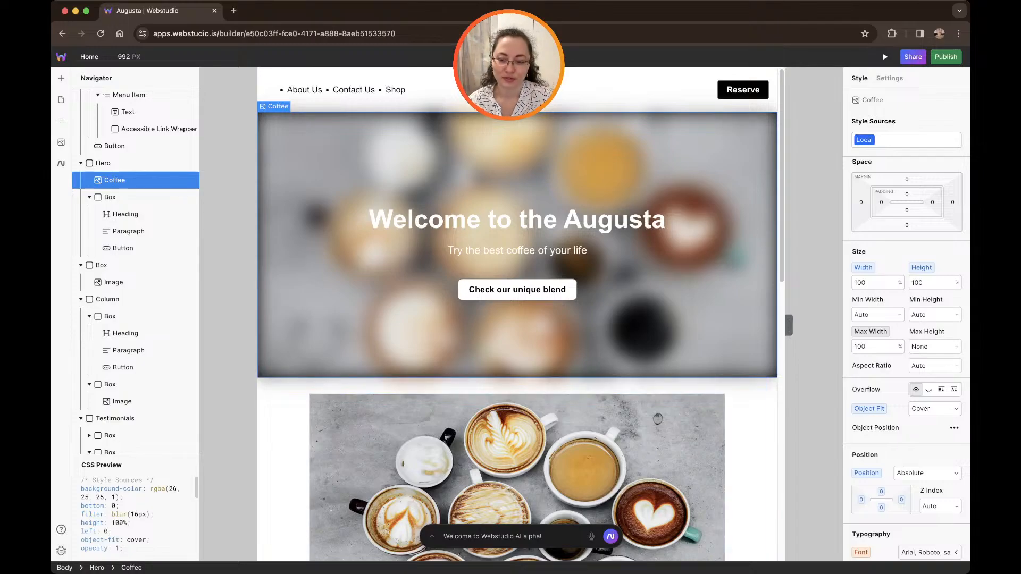
scroll(136, 513, "down", 5)
scroll(135, 514, "up", 5)
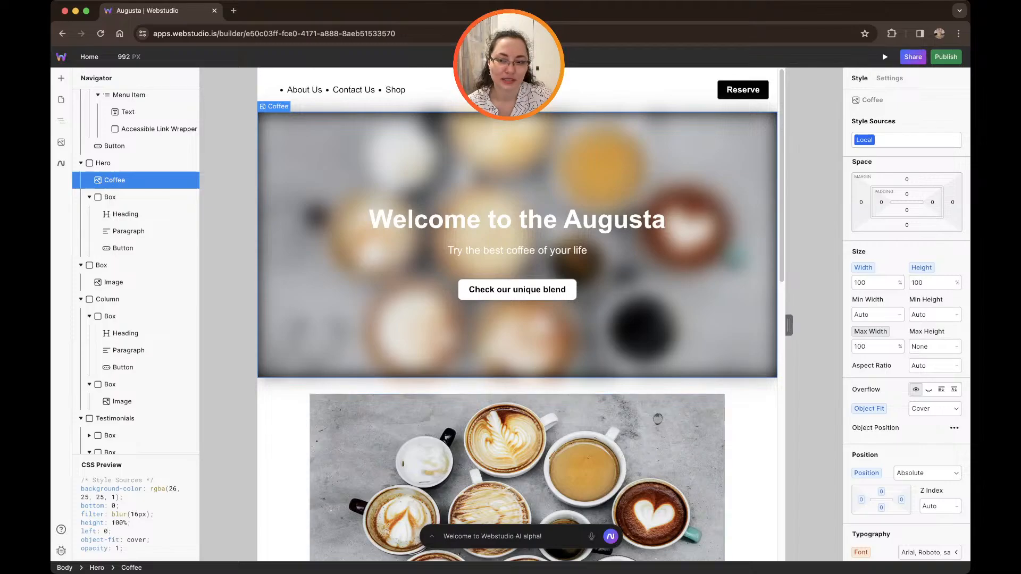
scroll(907, 319, "down", 1)
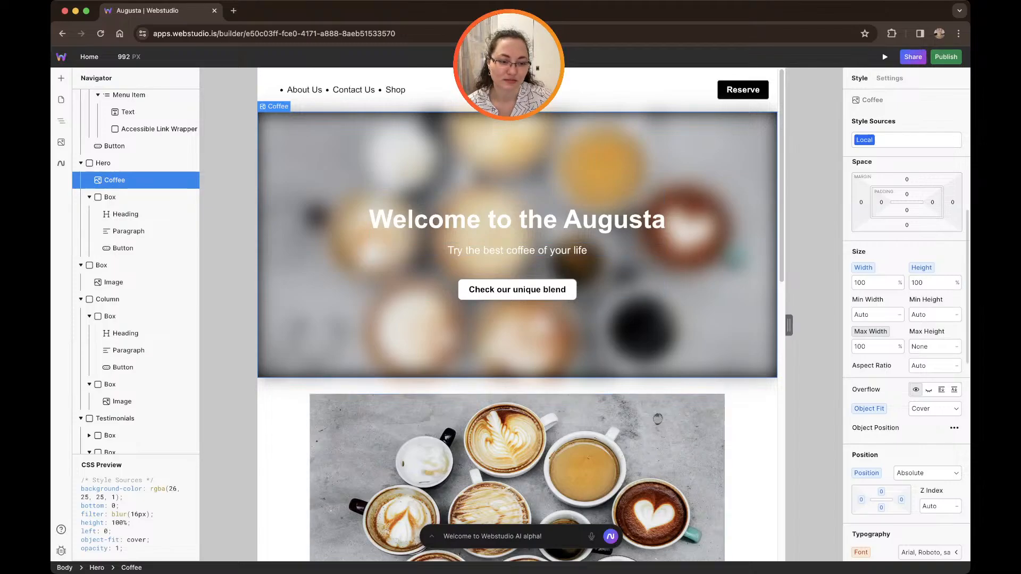
scroll(907, 359, "down", 10)
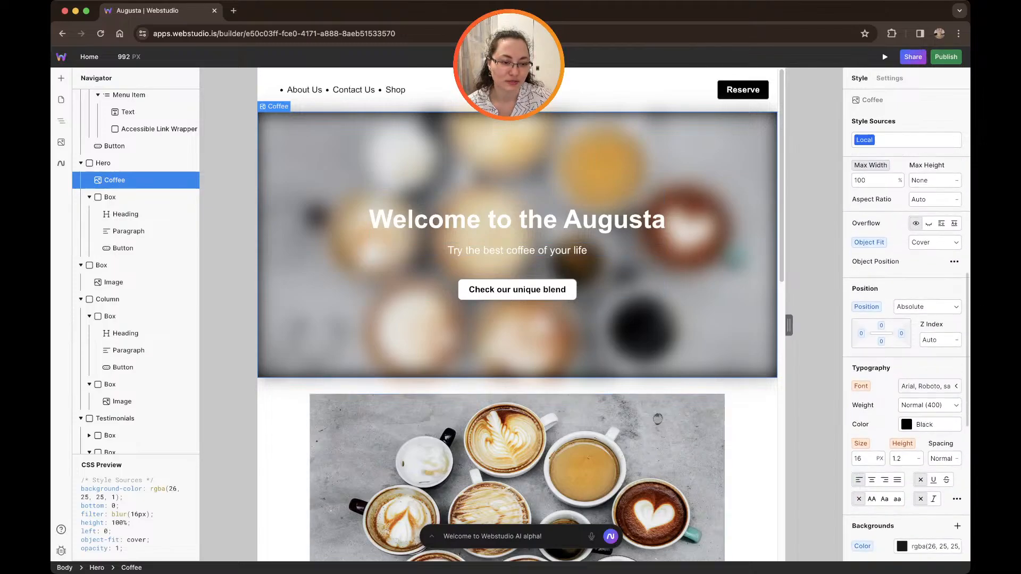
scroll(906, 359, "down", 5)
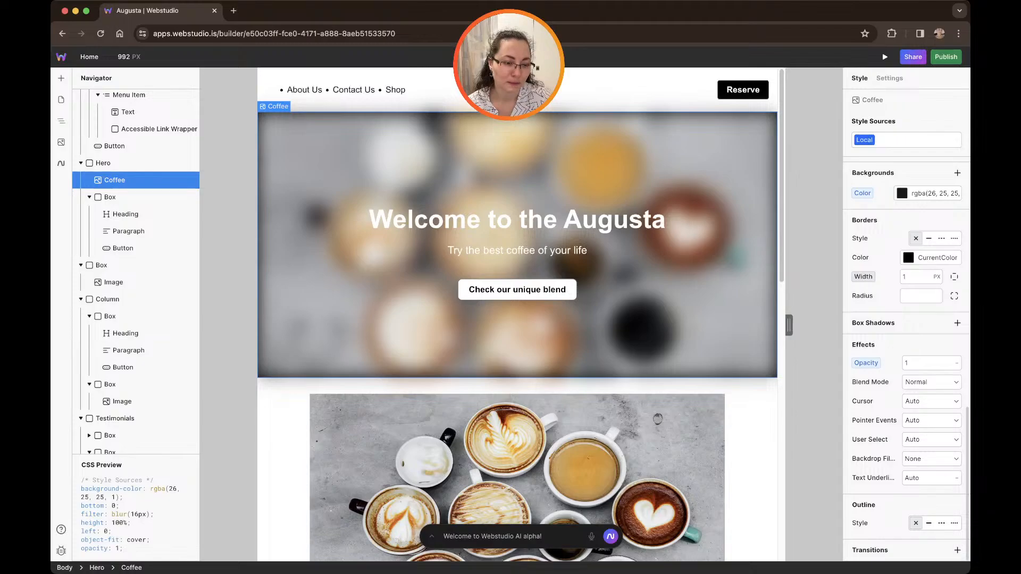
scroll(929, 479, "up", 5)
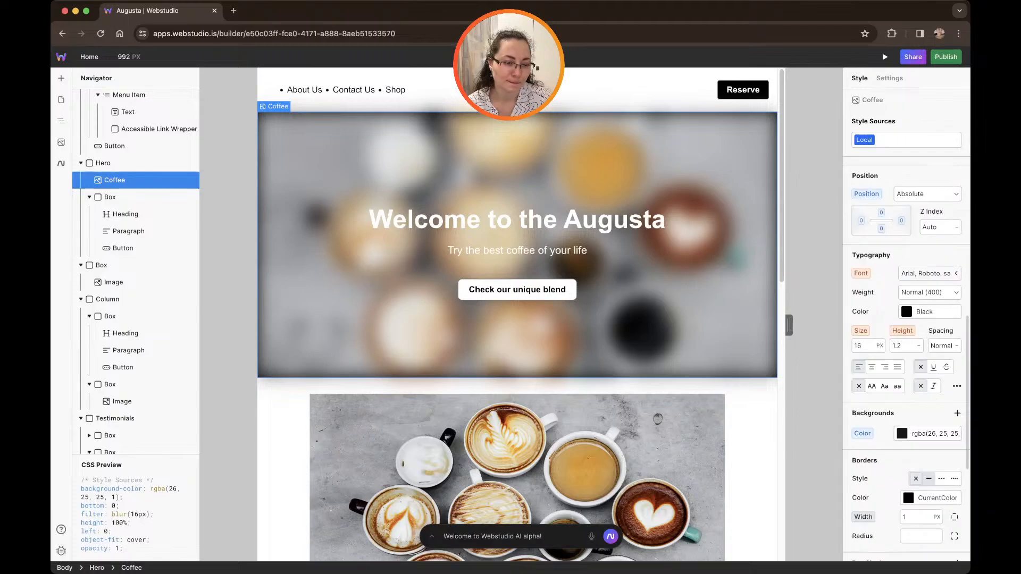
scroll(906, 359, "up", 3)
scroll(907, 359, "down", 5)
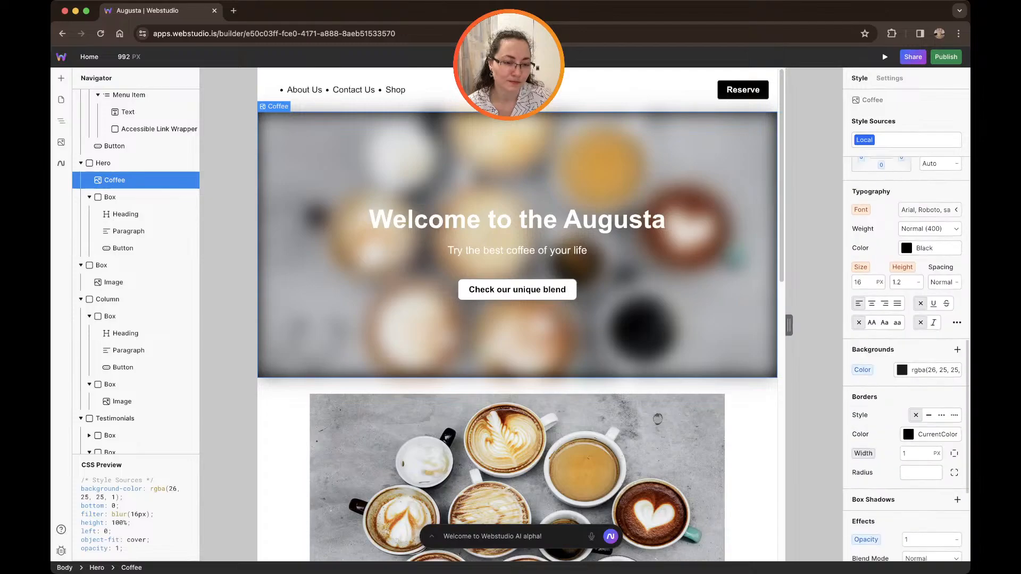
scroll(907, 359, "down", 4)
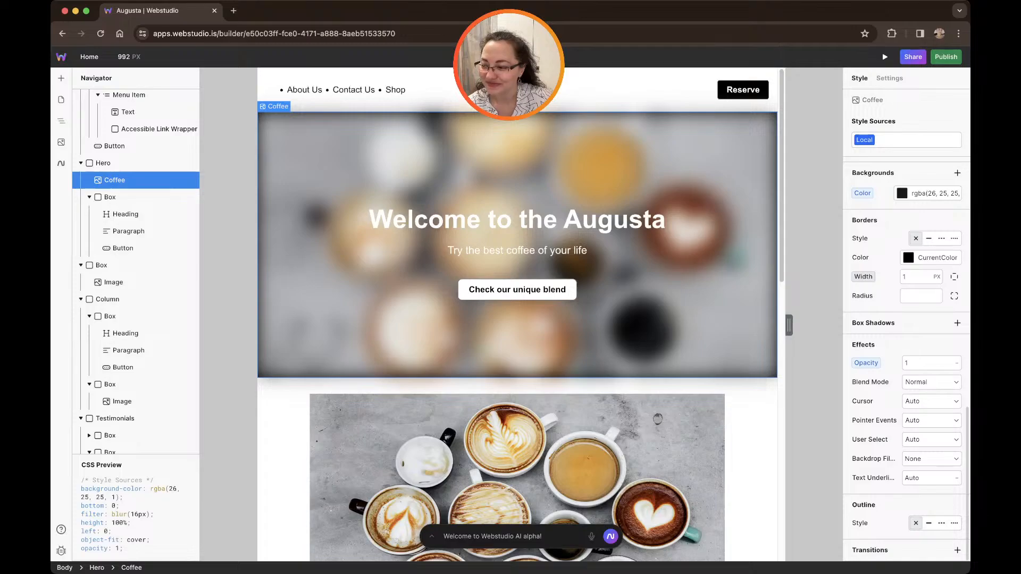
Review the lower page sections and browse the available components, then close the component list and return to the hero.
scroll(517, 314, "down", 6)
scroll(517, 314, "down", 6)
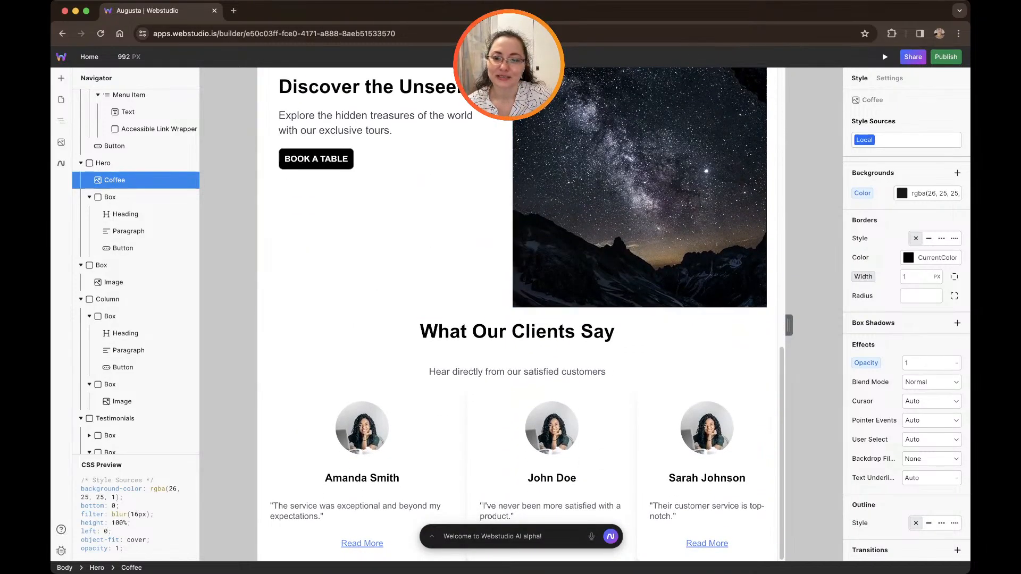
left_click(62, 78)
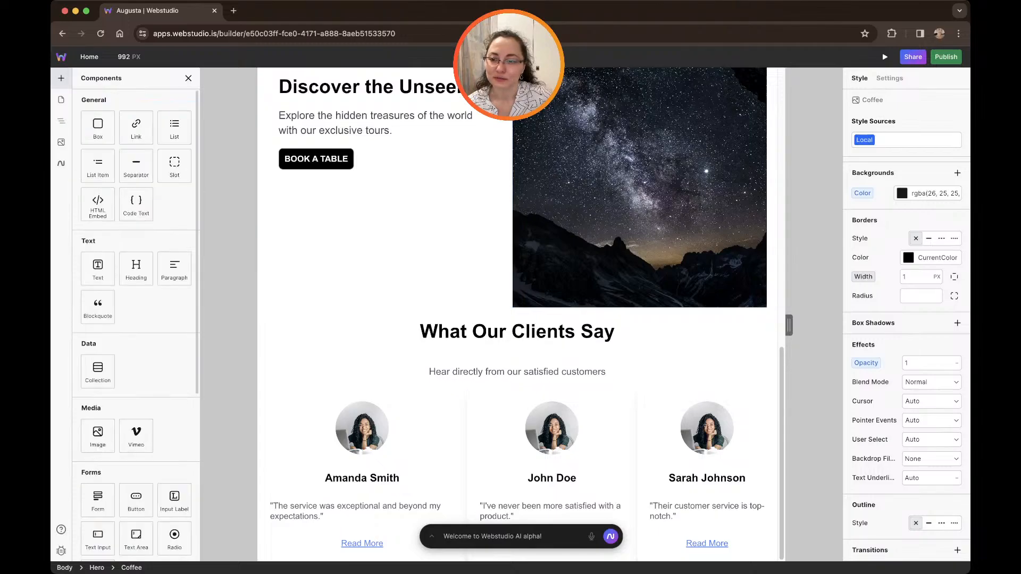
scroll(136, 176, "down", 5)
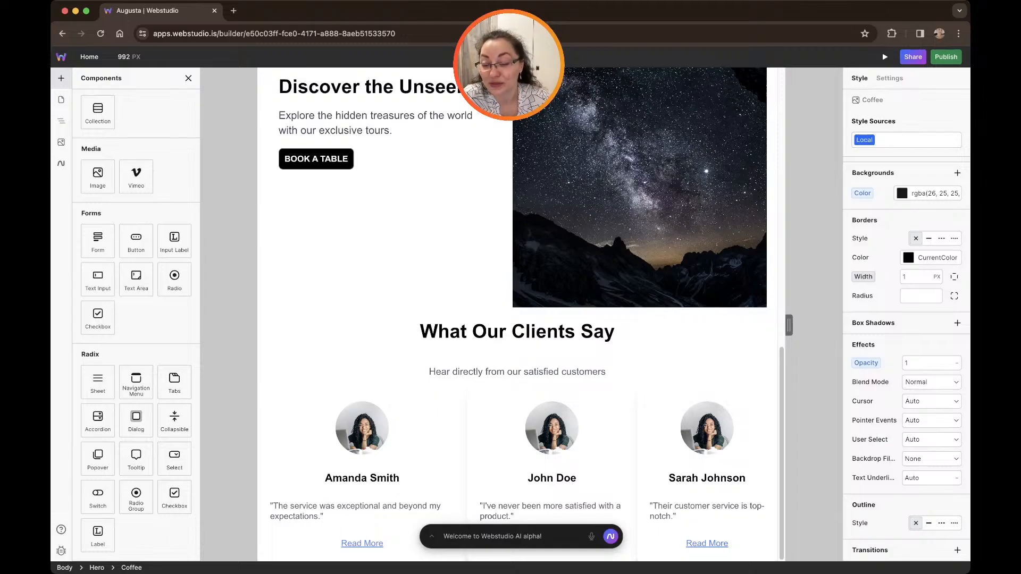
scroll(517, 319, "up", 15)
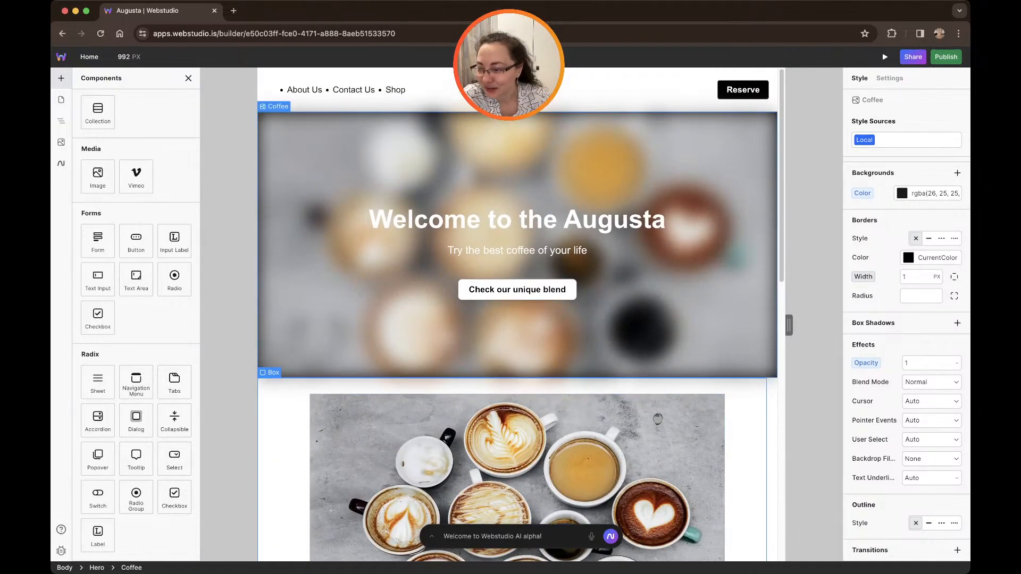
left_click(188, 78)
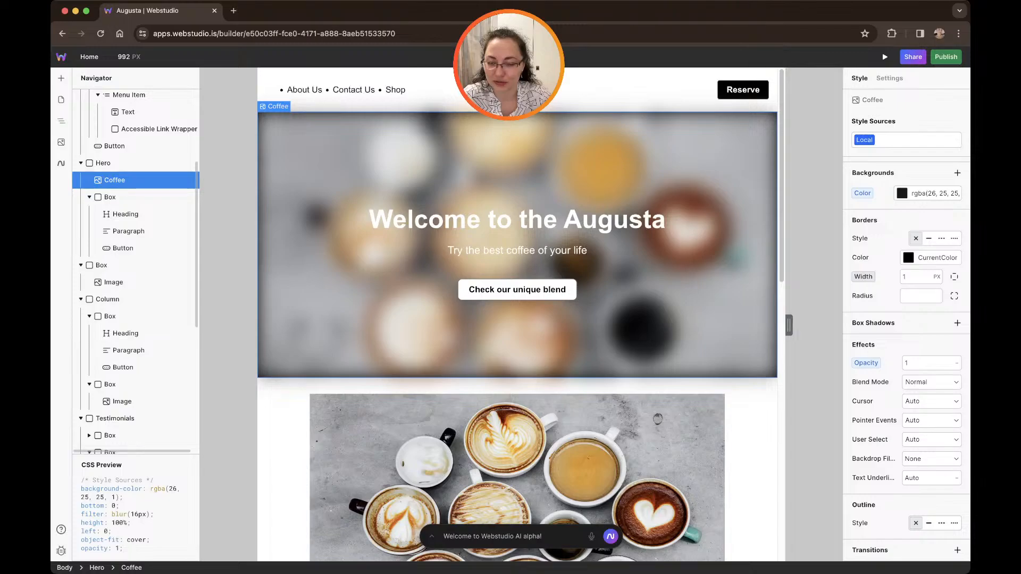
Select the Hero section and ask the AI assistant to "remove blur filter from image".
left_click(104, 163)
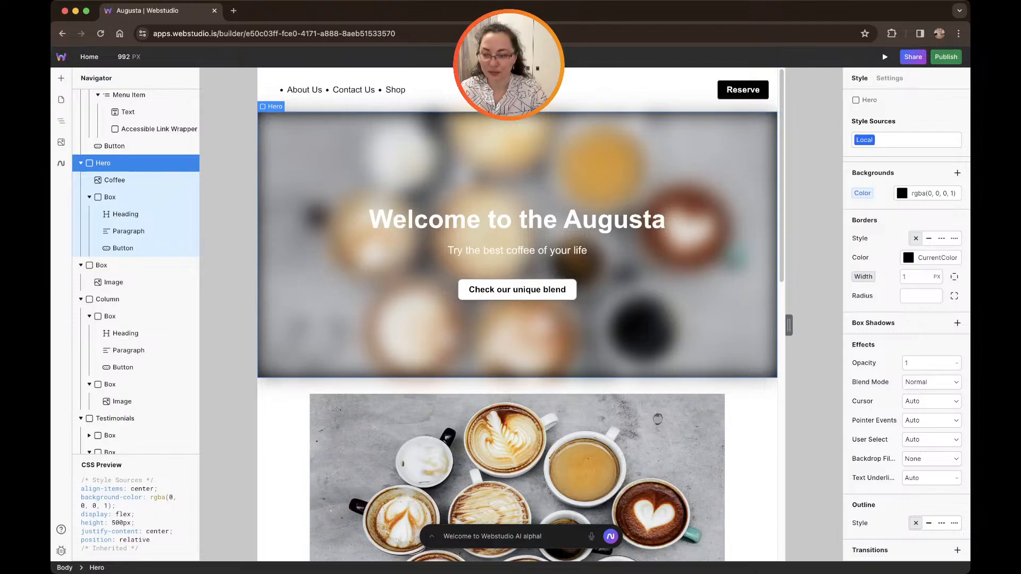
type("re")
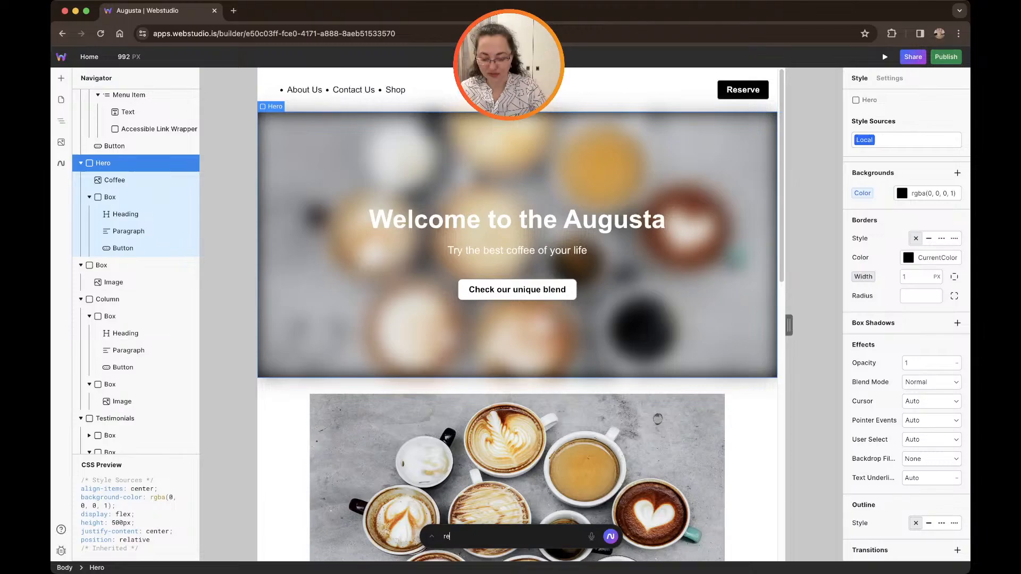
type("move blur")
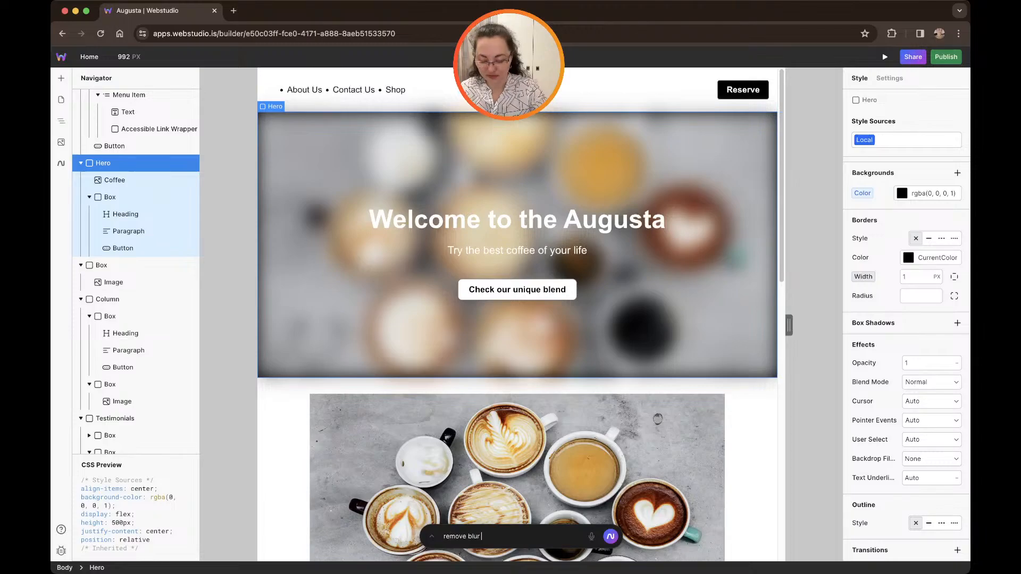
type(" filter from ")
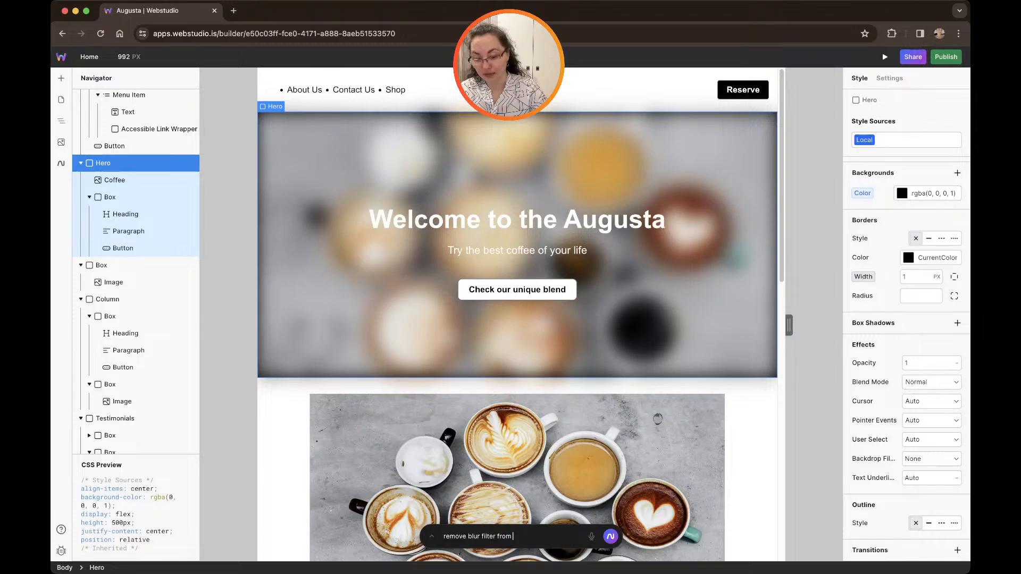
type("oimage")
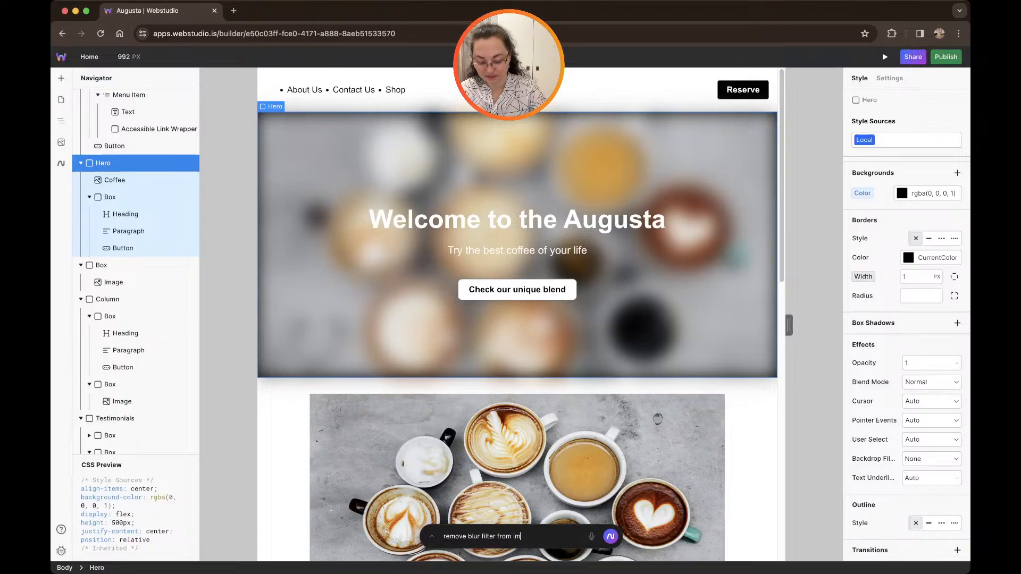
key("Return")
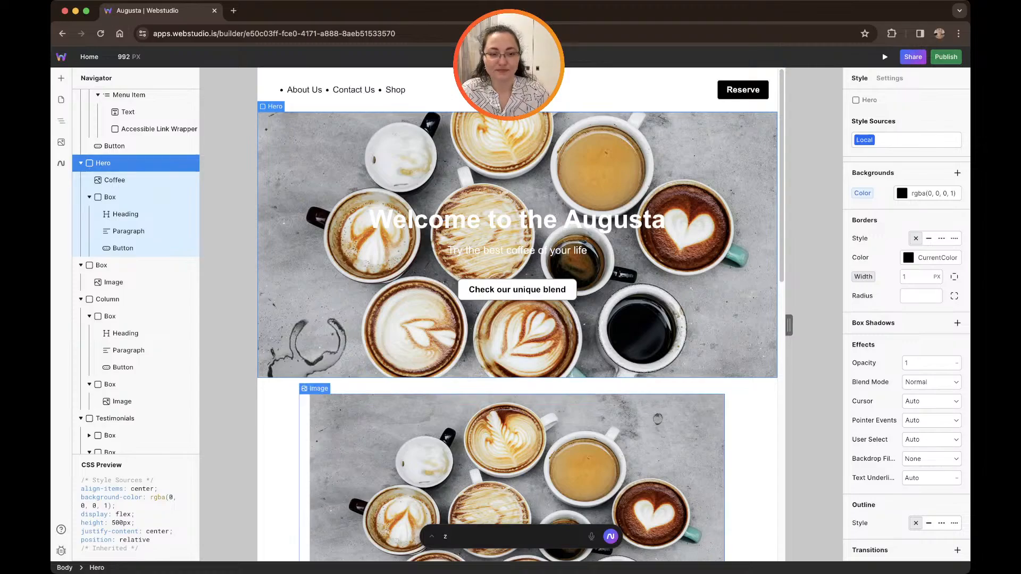
left_click(494, 536)
type("z")
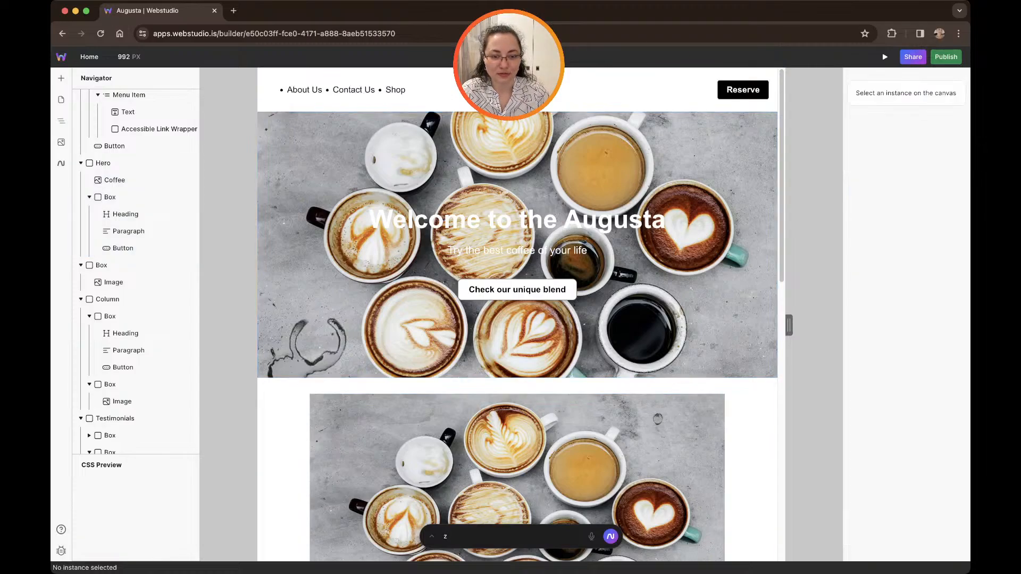
Undo the removal of the hero image's blur and ask the AI assistant to "reduce blur filter 5" for the Hero section.
key("super+z")
left_click(103, 163)
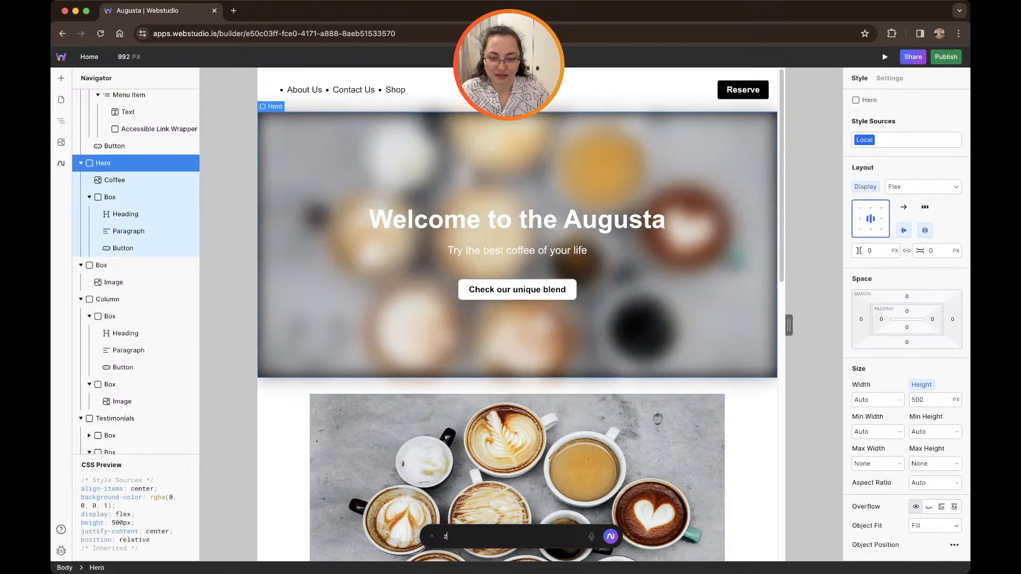
key("super+a")
type("reduce the ")
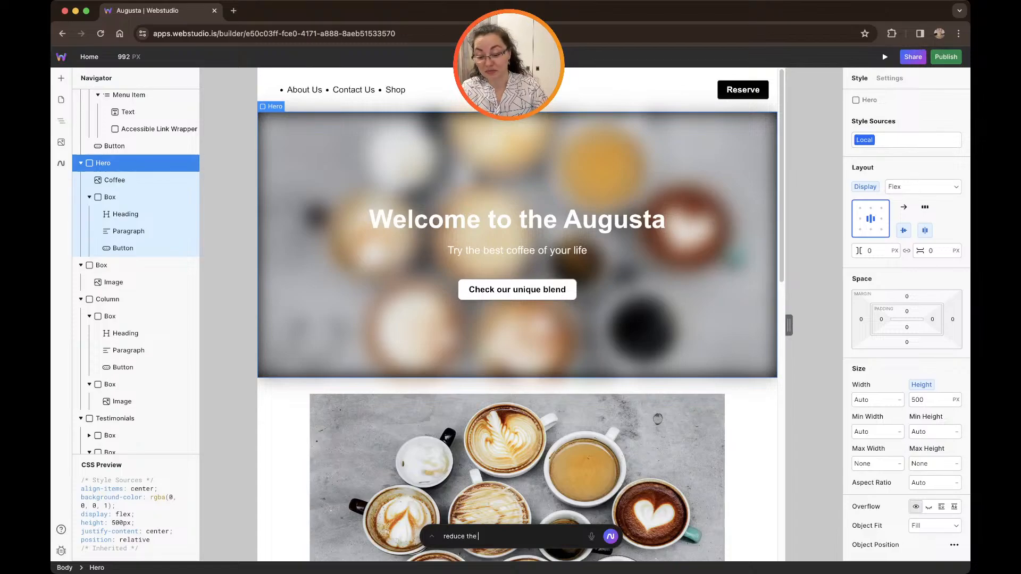
type("ima")
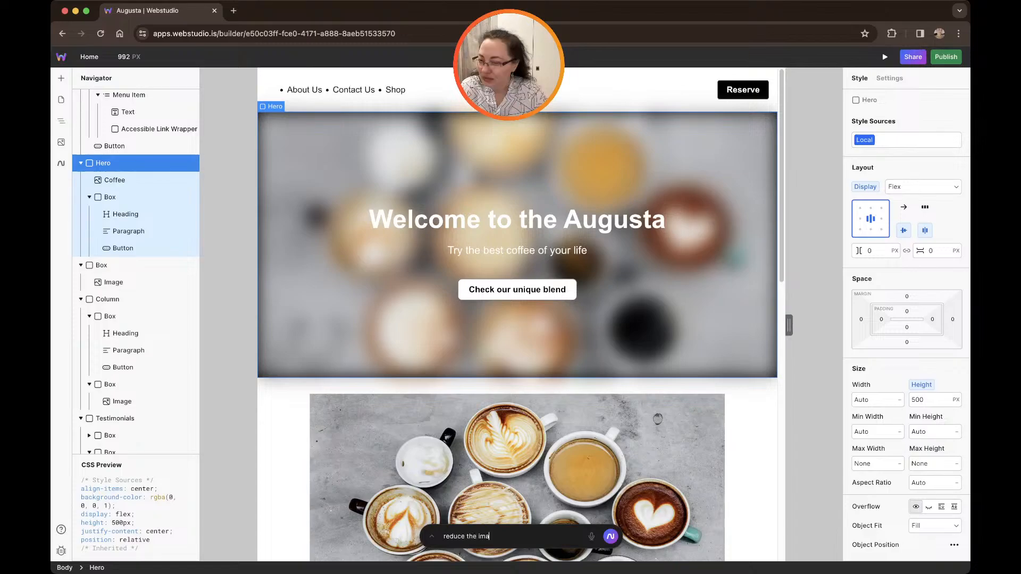
key("BackSpace")
key("BackSpace")
key("BackSpace")
key("BackSpace")
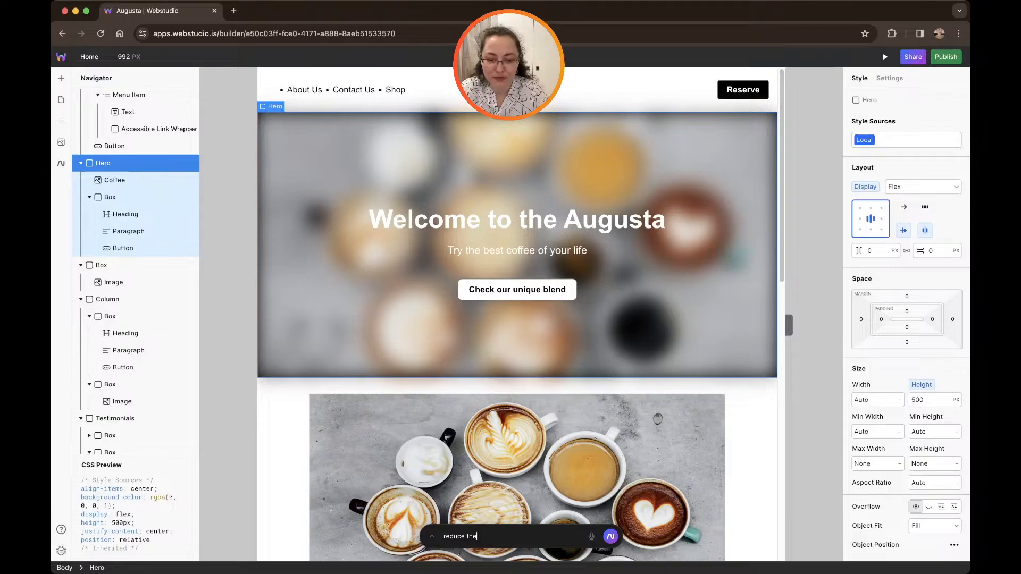
key("BackSpace")
key("BackSpace")
key("BackSpace")
key("BackSpace")
type("bl")
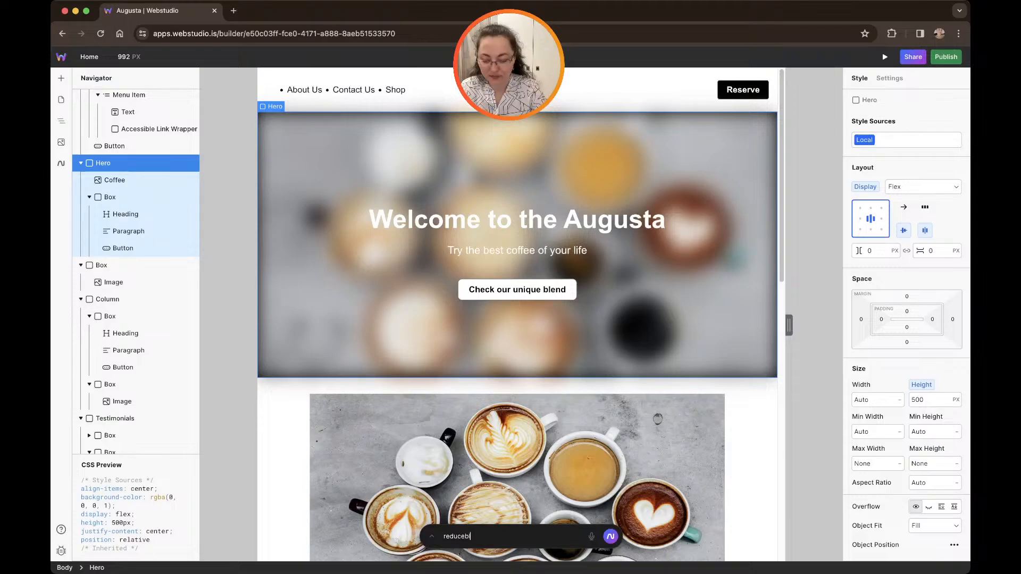
key("BackSpace")
key("BackSpace")
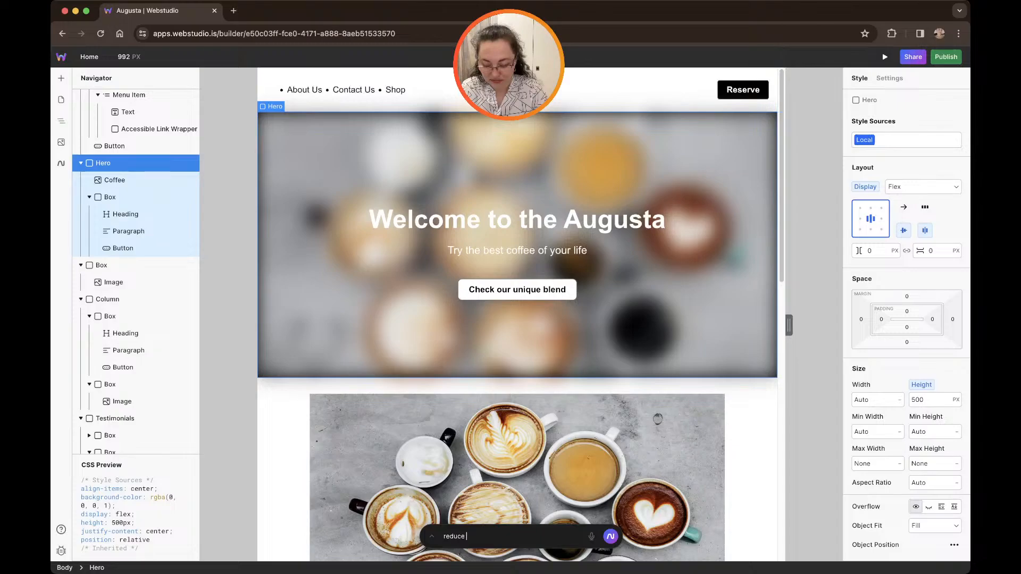
type("blur")
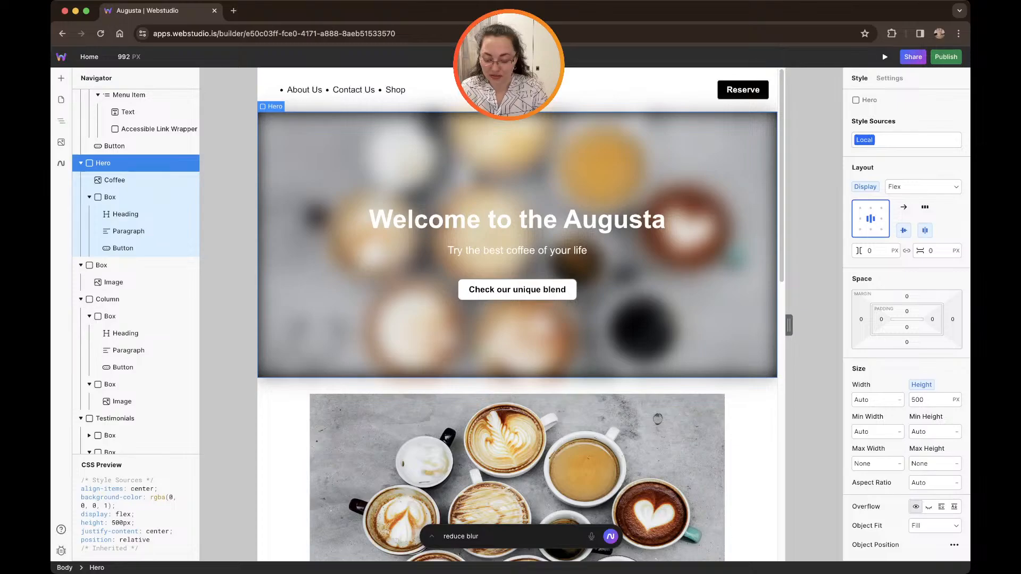
type("filter")
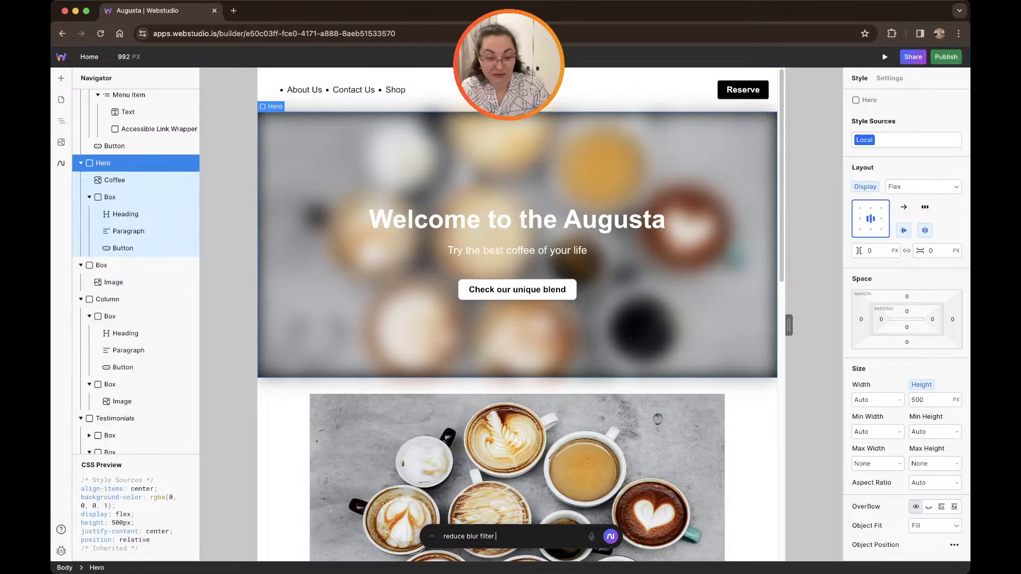
type(" 5")
key("Return")
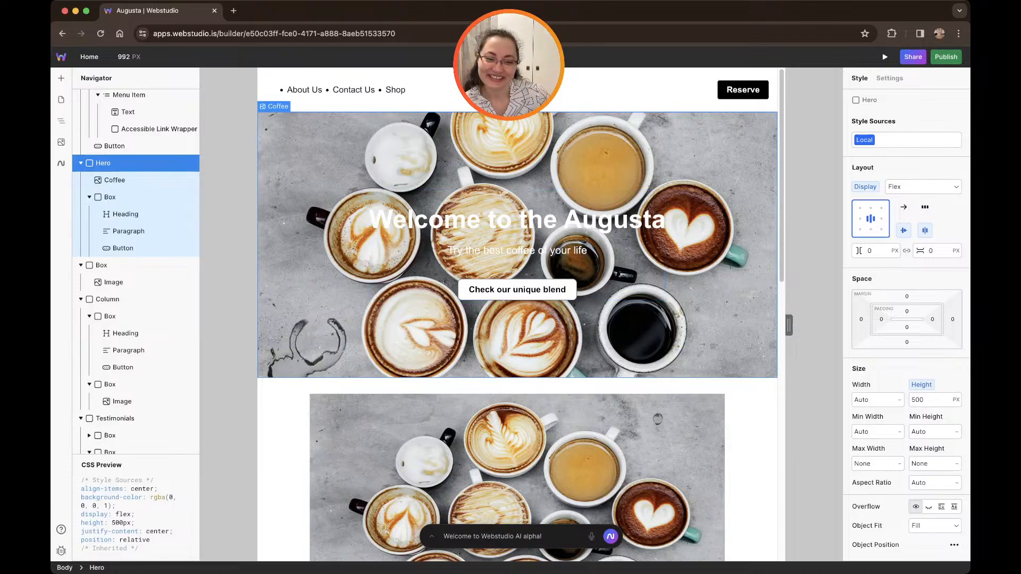
scroll(516, 244, "down", 1)
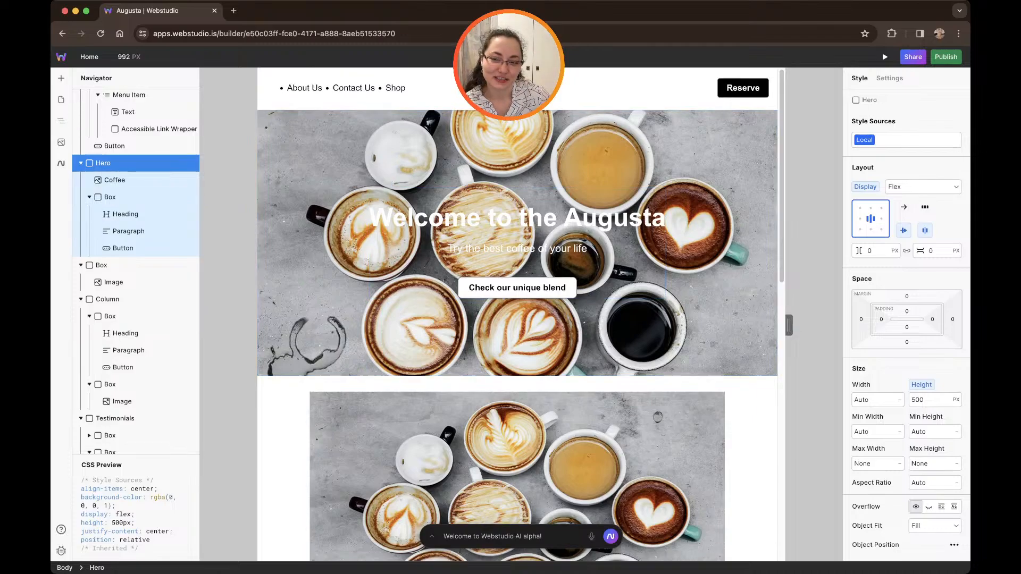
scroll(521, 314, "down", 10)
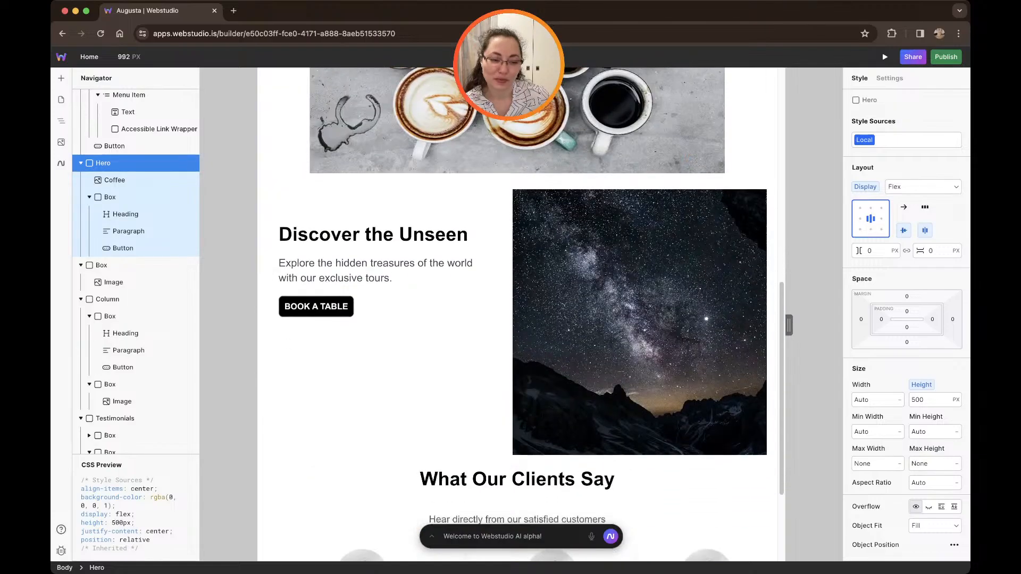
scroll(521, 314, "up", 10)
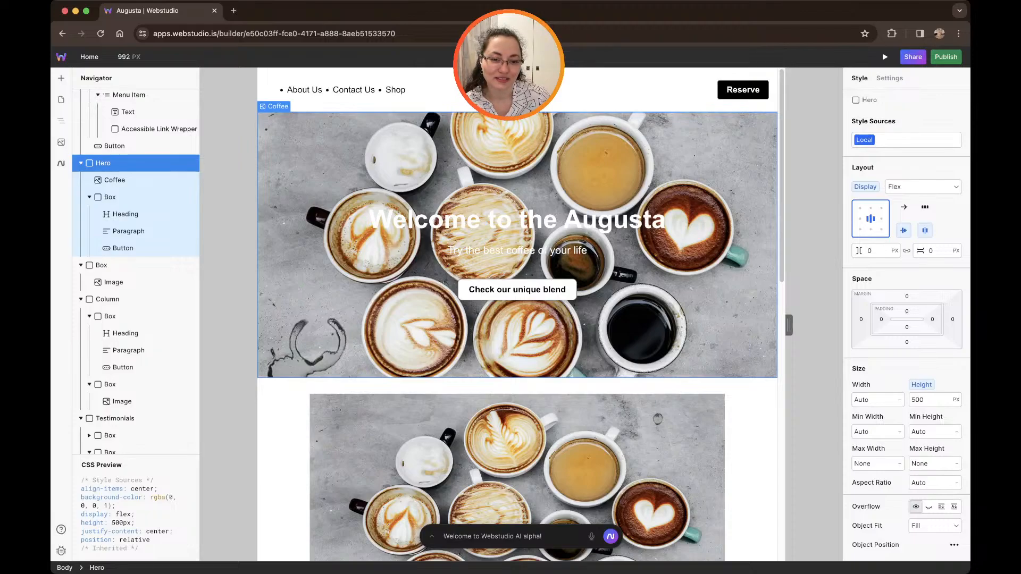
Inspect the style settings of the hero's Coffee image for a blur control, including the Pointer Events, User Select and Backdrop Filter options.
left_click(116, 180)
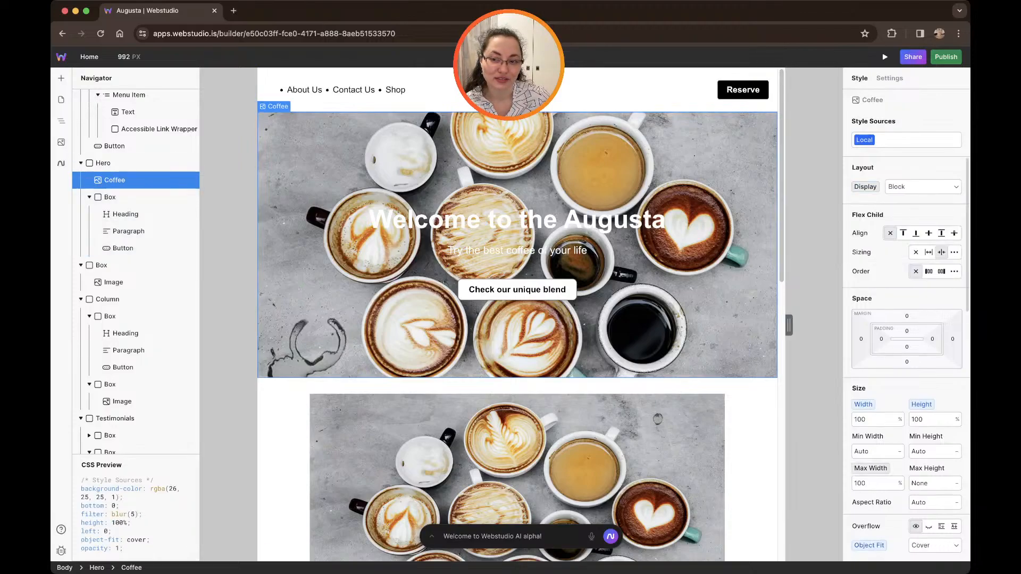
scroll(906, 341, "down", 1)
scroll(906, 341, "down", 10)
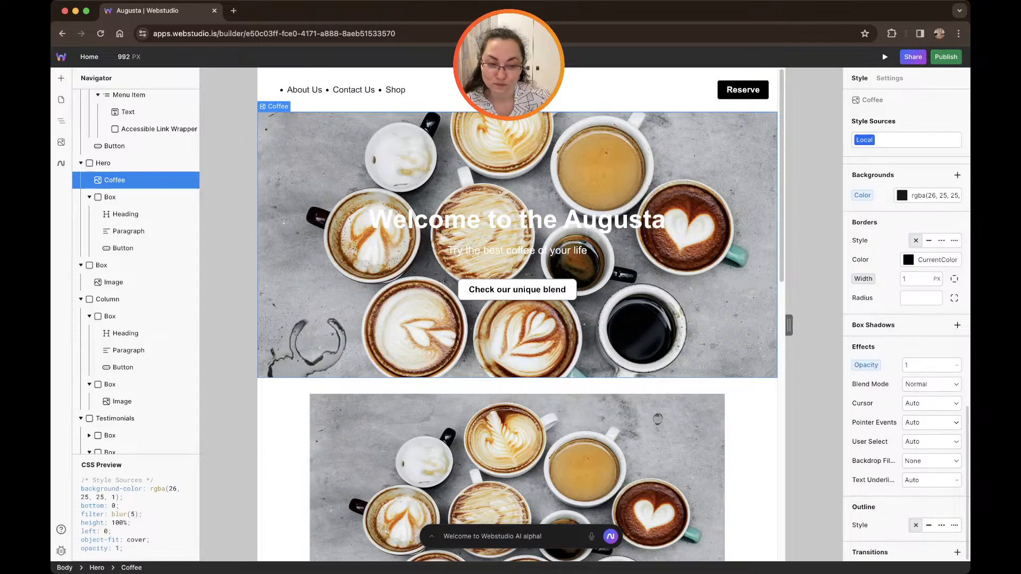
left_click(931, 423)
key("Down")
key("Down")
key("Down")
key("Down")
key("Down")
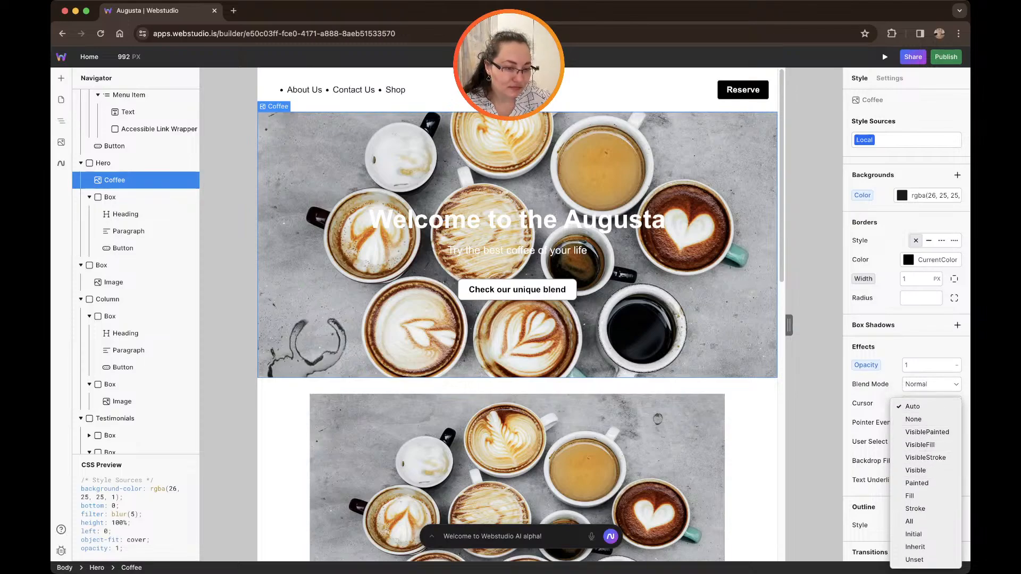
key("Escape")
left_click(932, 442)
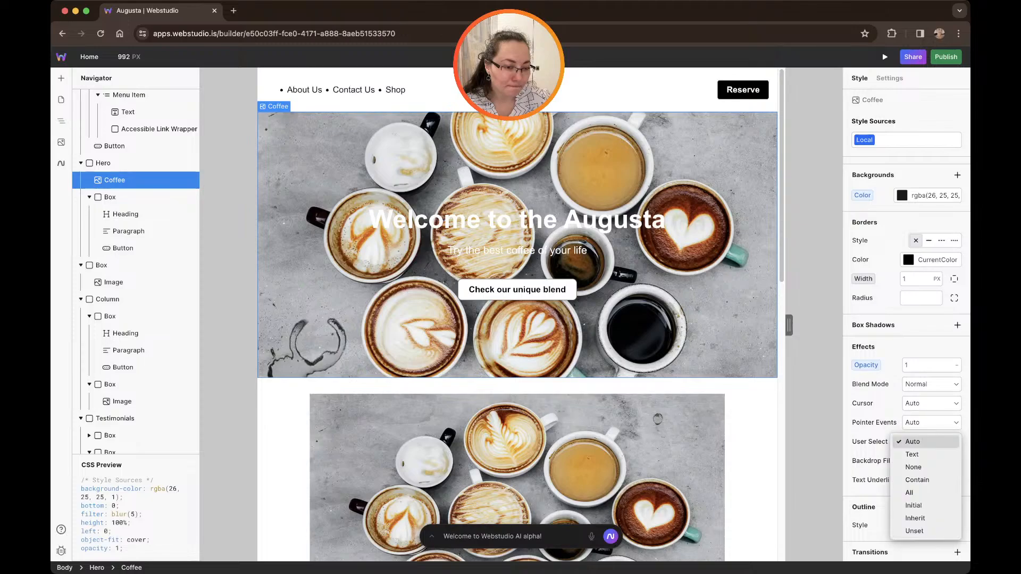
key("Escape")
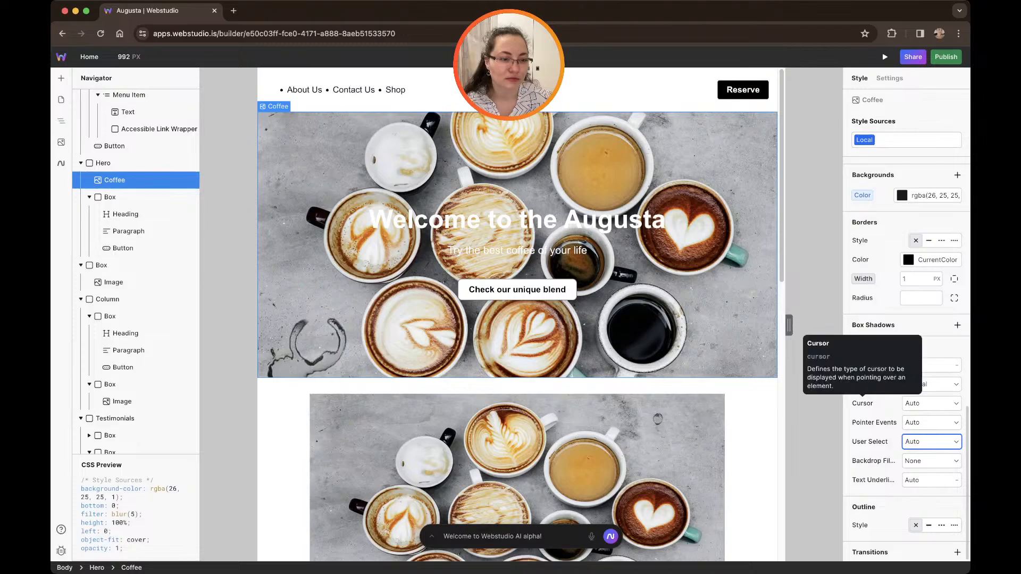
scroll(906, 373, "up", 10)
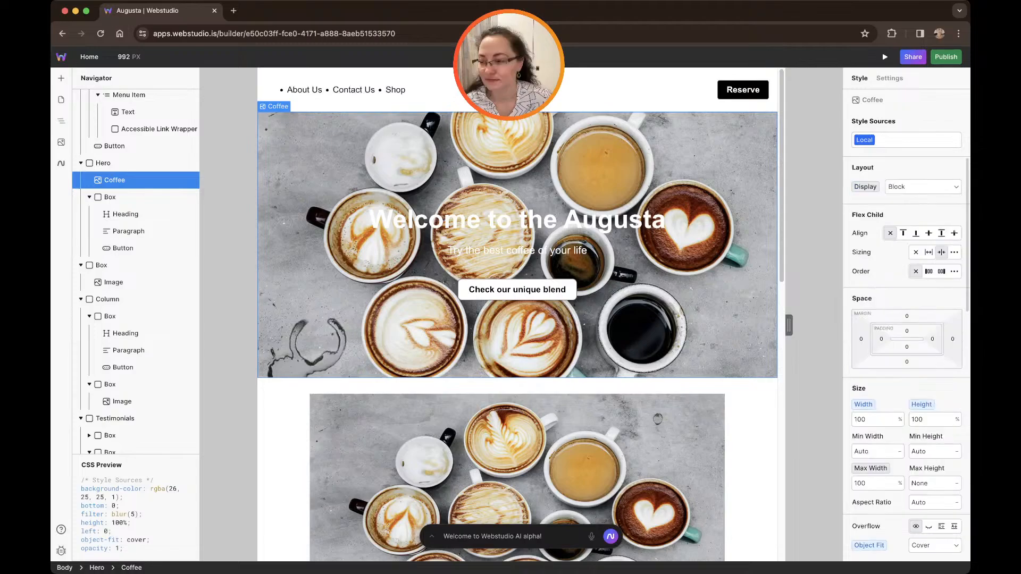
scroll(907, 373, "down", 10)
scroll(907, 372, "down", 2)
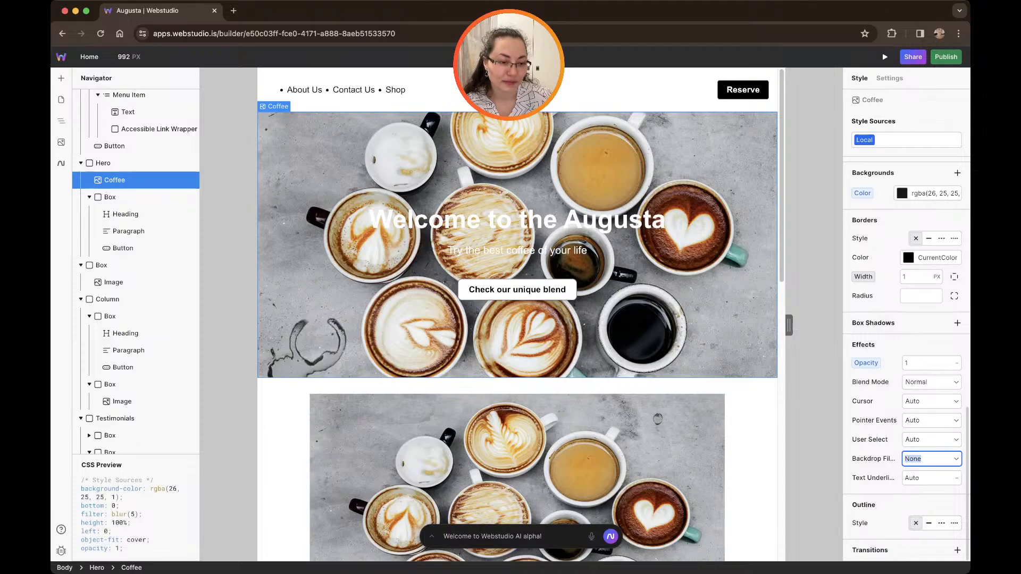
left_click(956, 458)
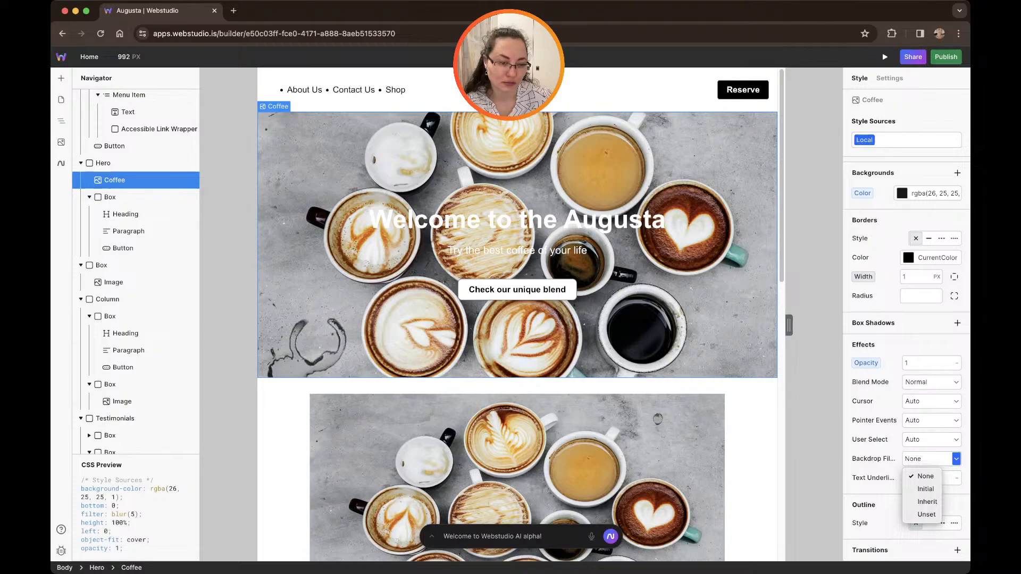
Examine the Hero section's Backdrop Filter options and its background, border and effects settings.
left_click(103, 163)
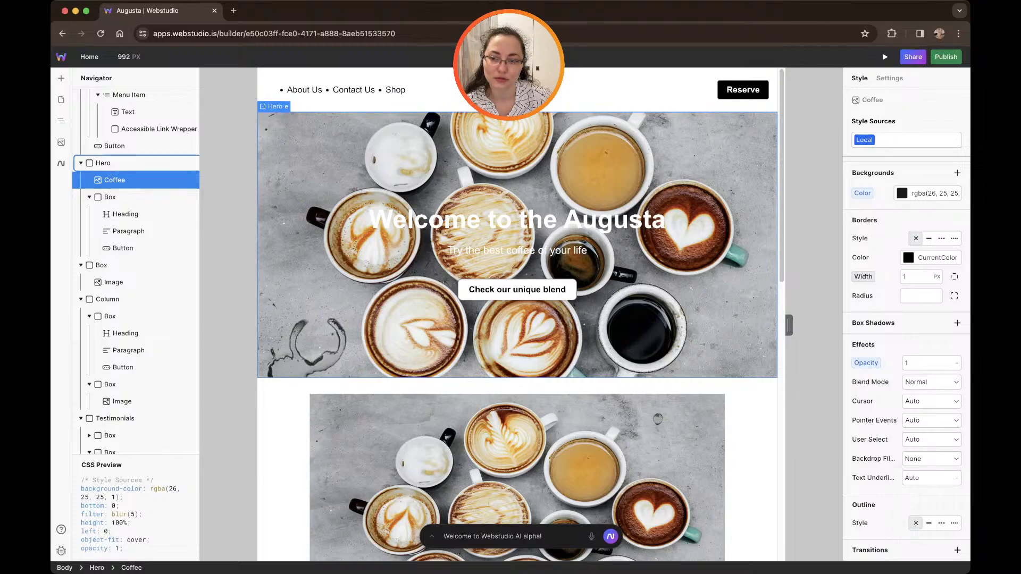
left_click(103, 163)
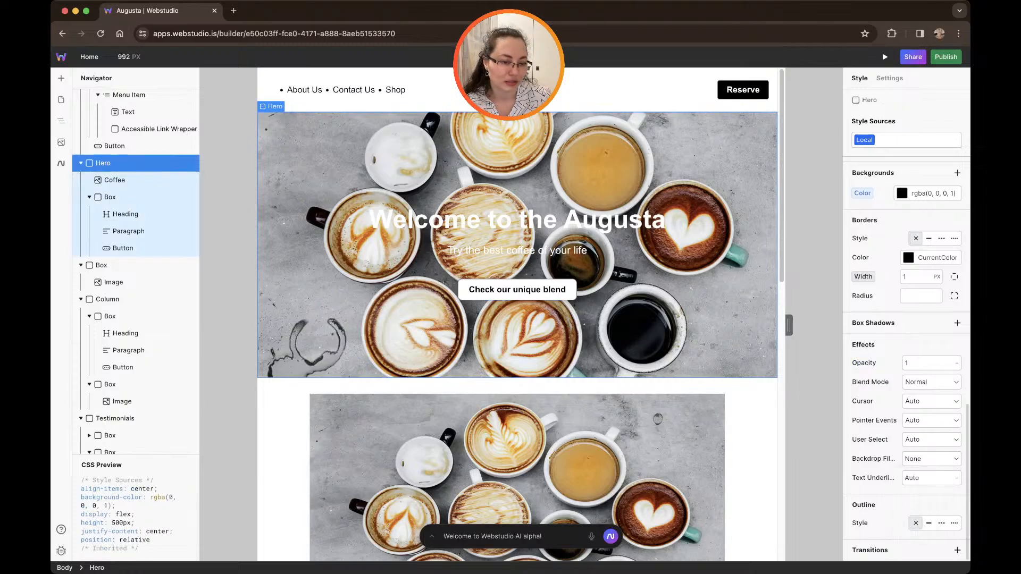
left_click(957, 458)
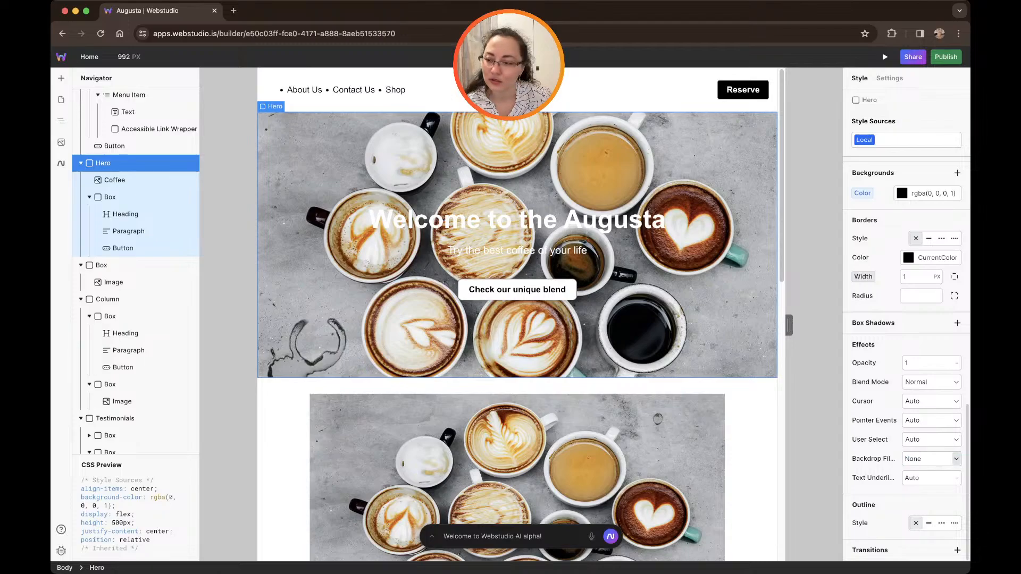
left_click(956, 458)
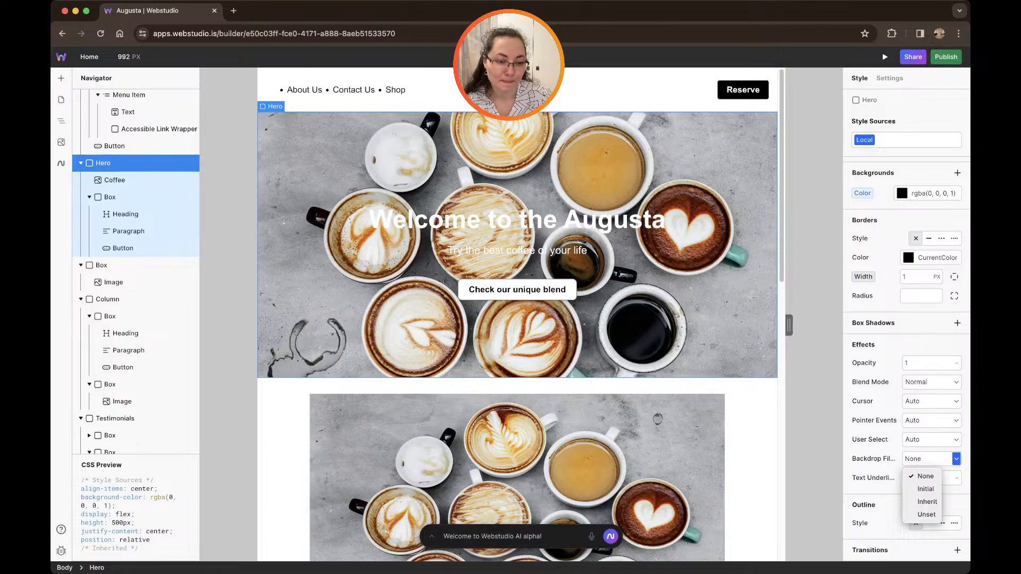
key("Escape")
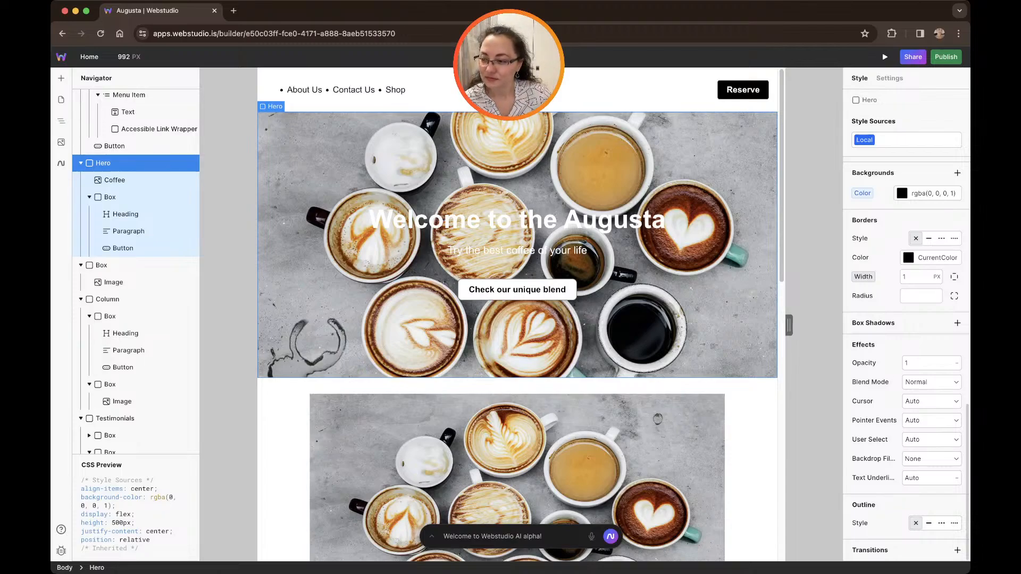
scroll(906, 359, "up", 4)
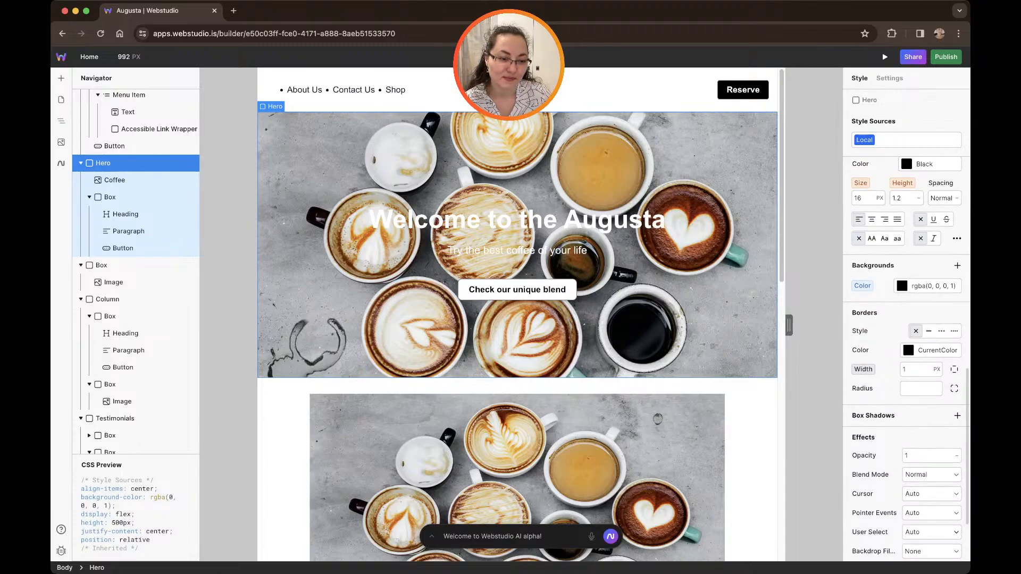
scroll(906, 359, "down", 1)
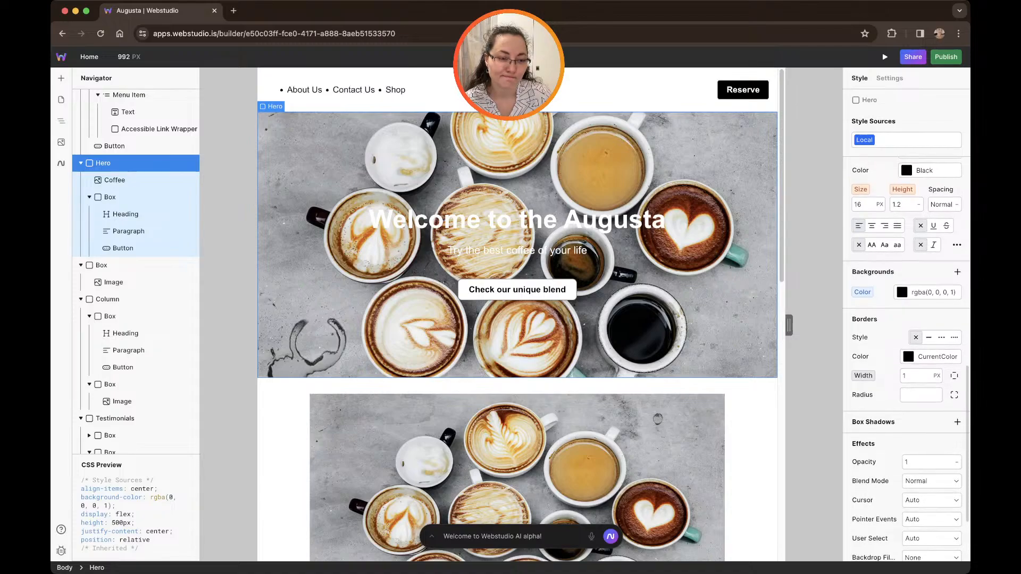
scroll(906, 359, "down", 1)
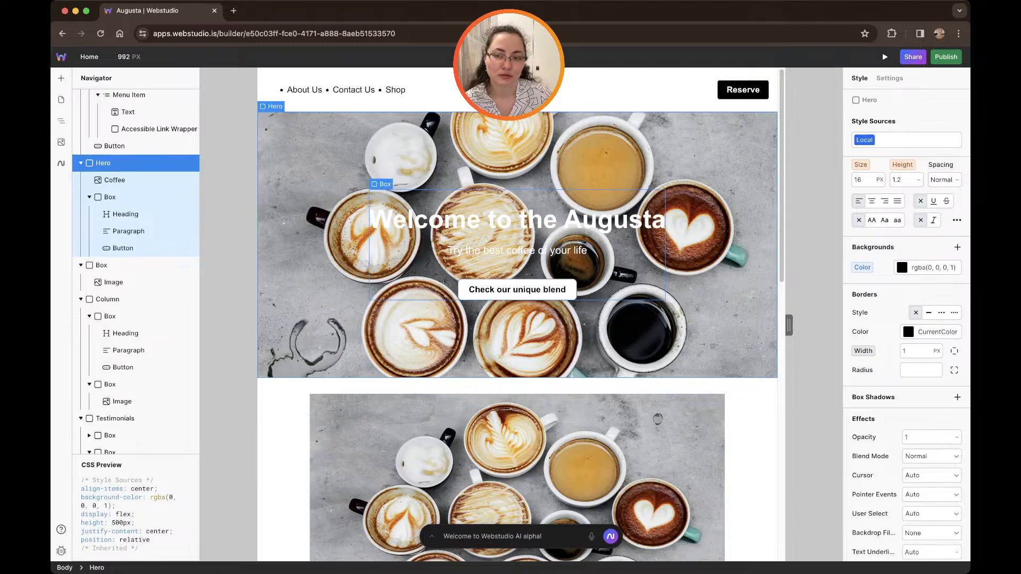
Give the Box holding the hero heading, paragraph and button a black (000000) background colour with 55% alpha.
left_click(110, 197)
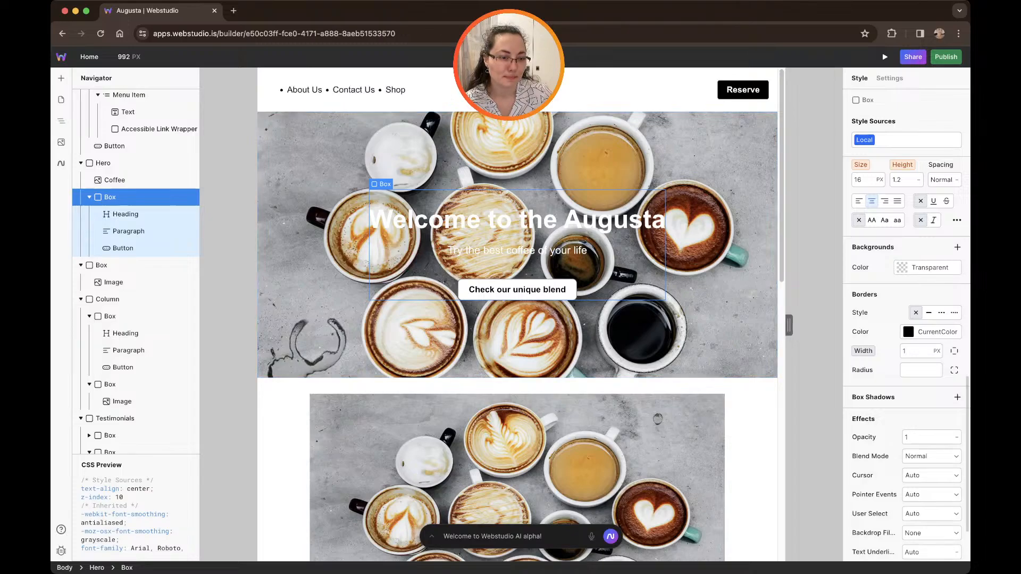
left_click(902, 267)
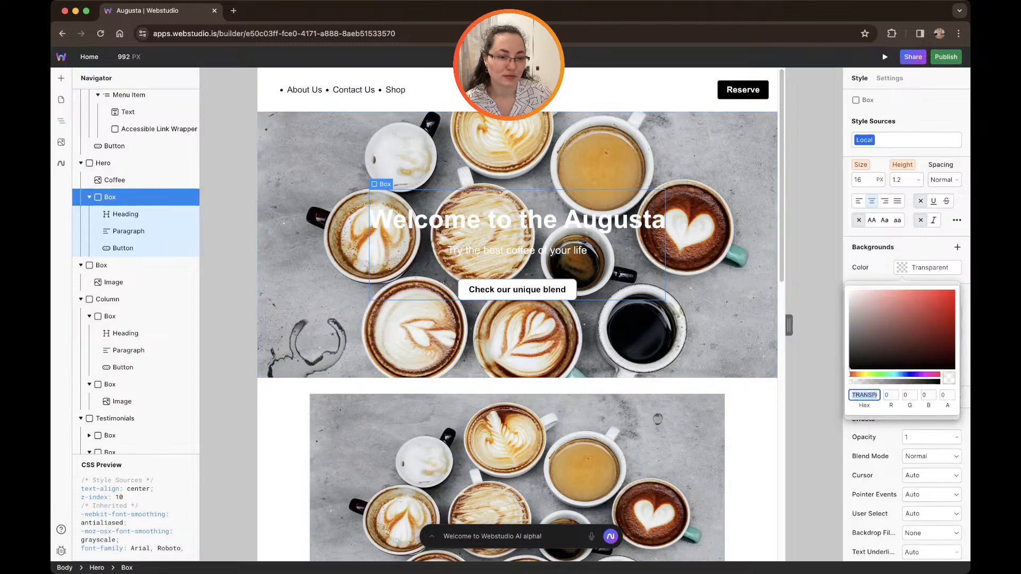
left_click(859, 347)
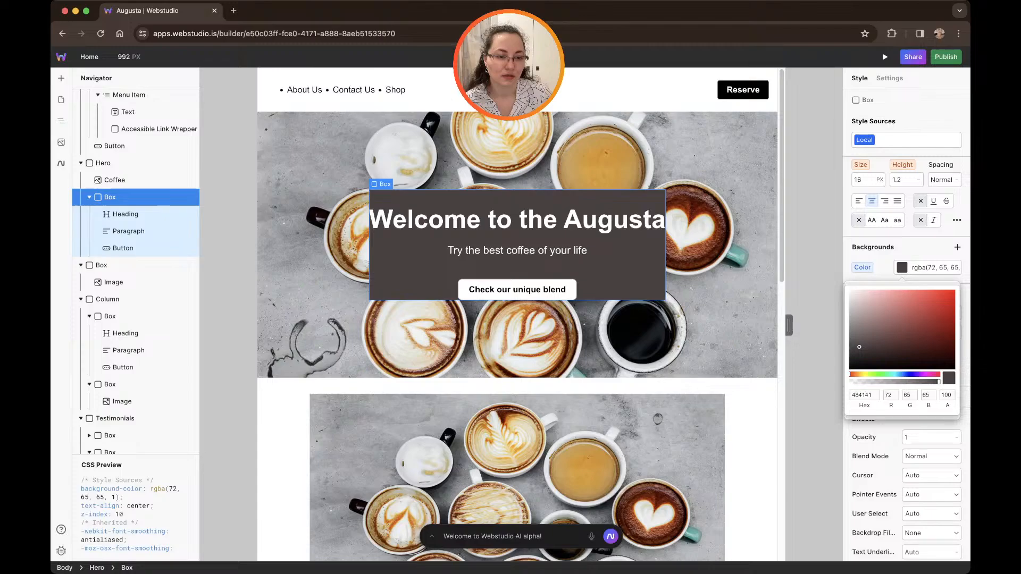
left_click_drag(859, 347, 849, 369)
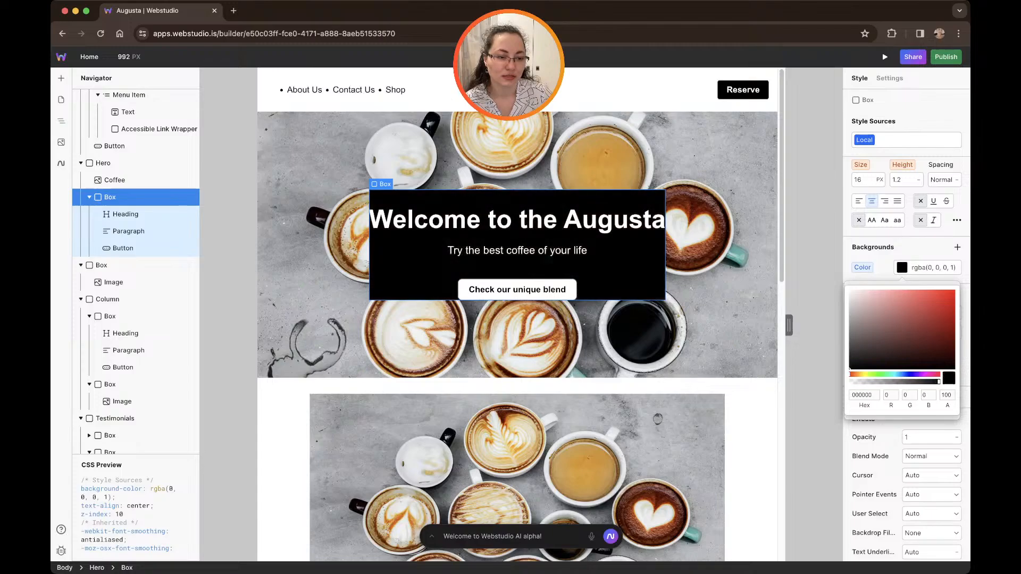
left_click(902, 382)
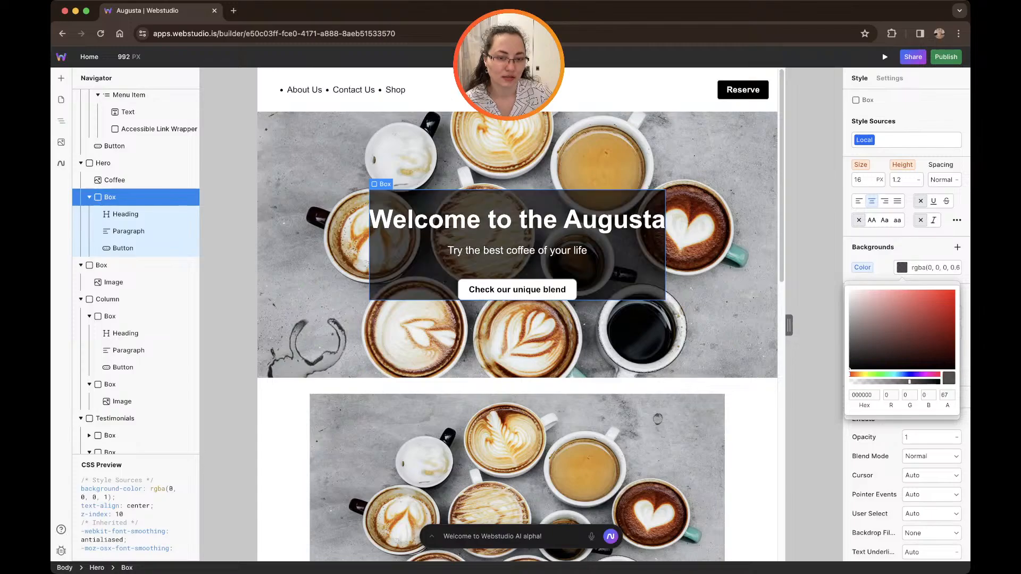
left_click_drag(899, 381, 898, 381)
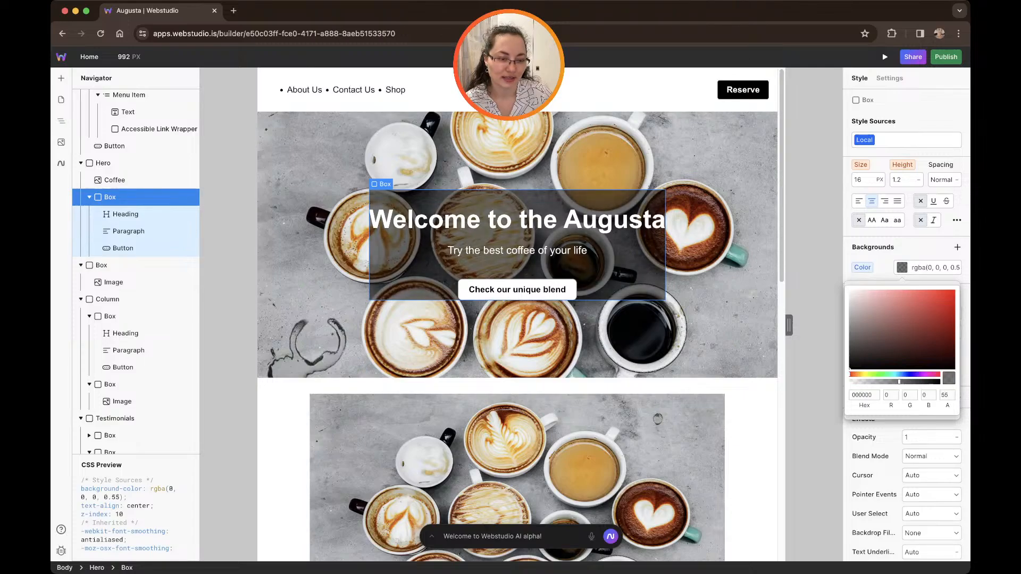
Set the alpha of the hero text Box's black background colour to 80.
left_click(946, 396)
key("BackSpace")
key("BackSpace")
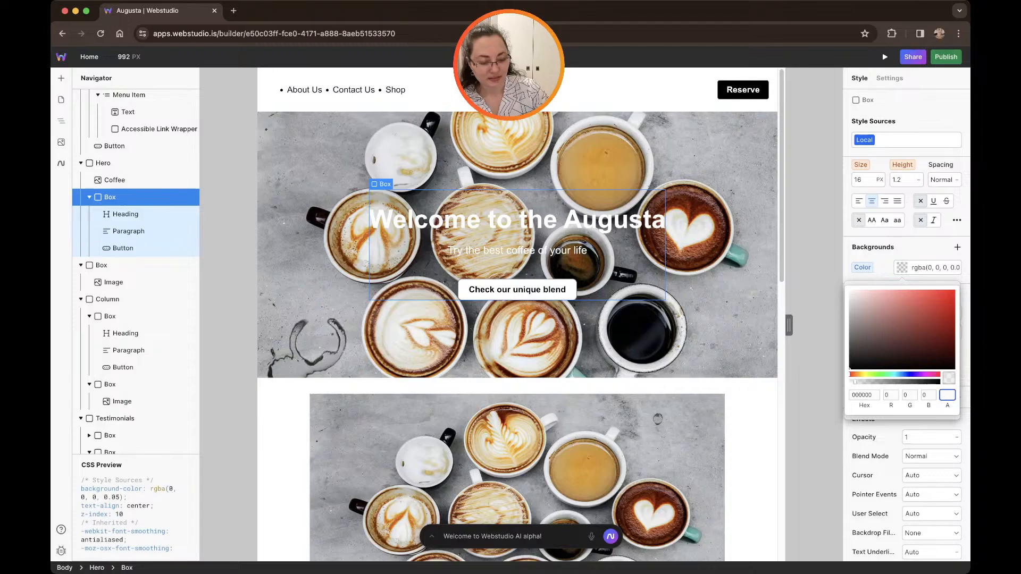
type("80")
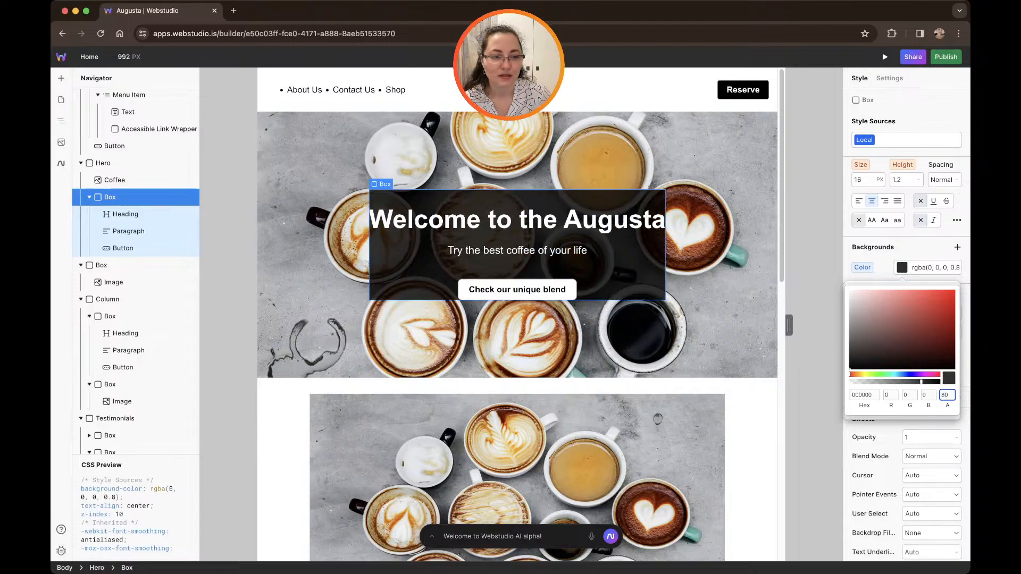
key("Escape")
Give the hero text Box a bottom margin of 60 px.
scroll(907, 340, "up", 10)
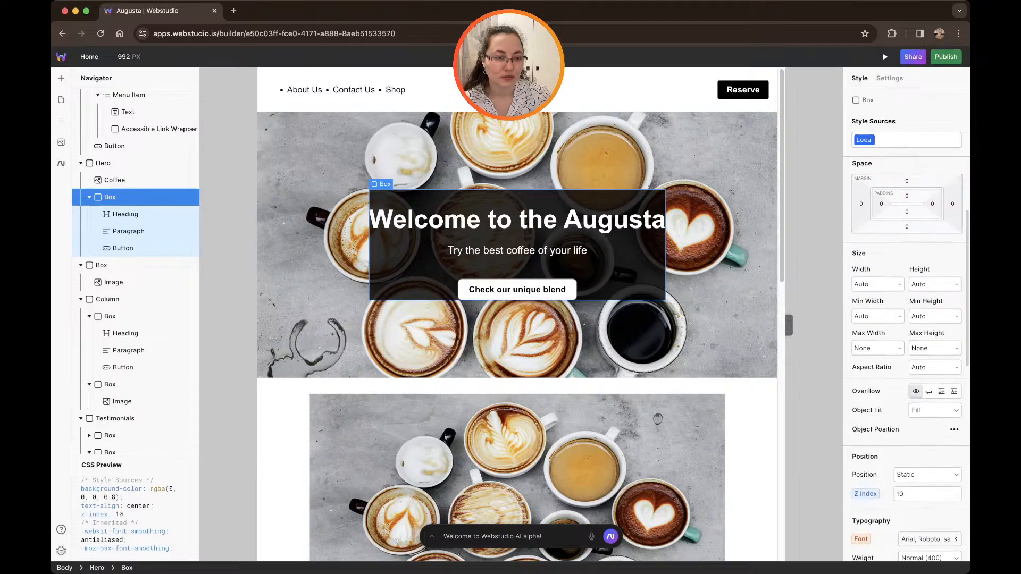
left_click(907, 362)
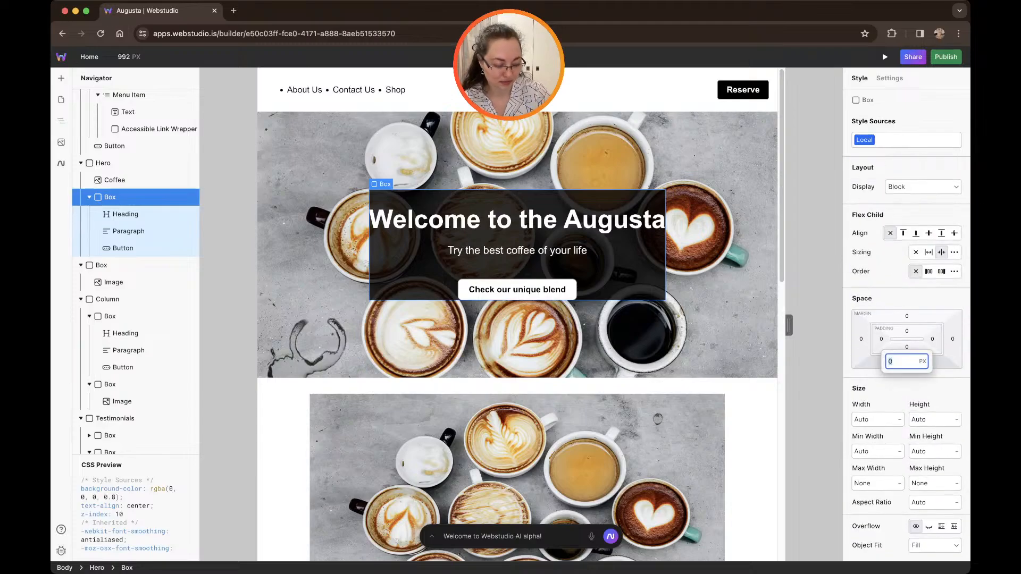
type("60")
key("Return")
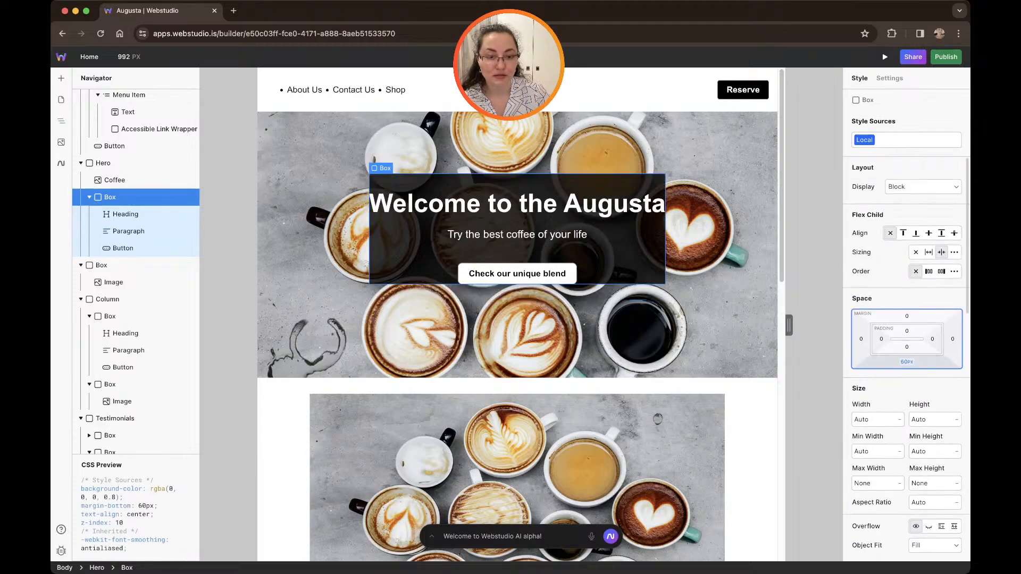
Set the hero text Box's bottom padding to 60 px and its bottom margin to 0 px.
left_click(907, 347)
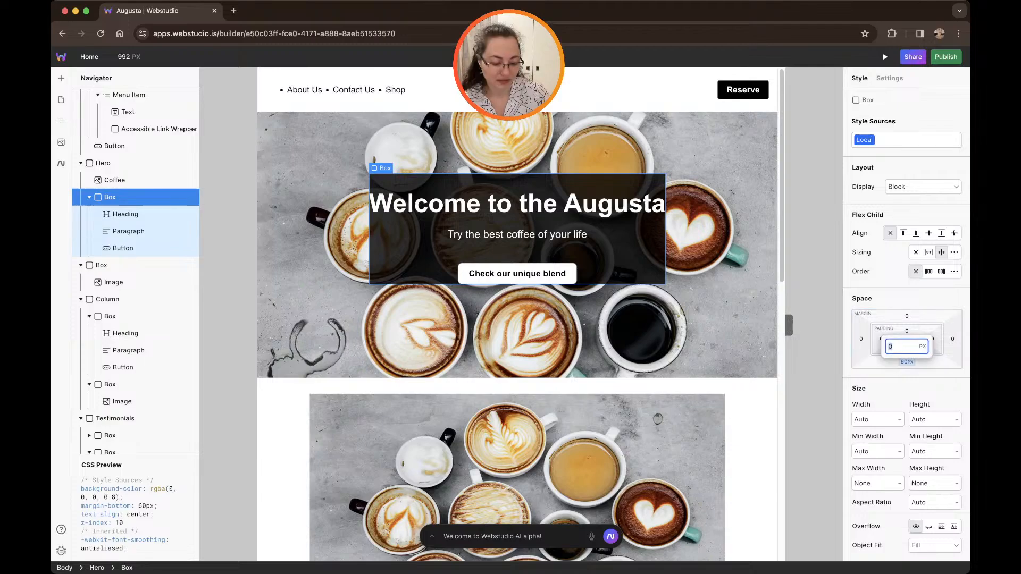
type("60")
key("Return")
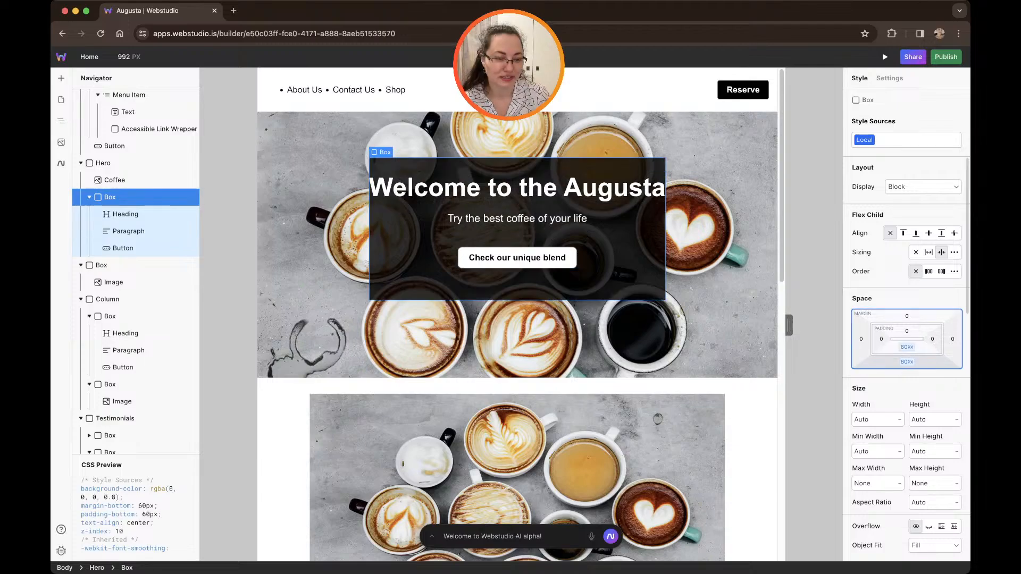
left_click(907, 361)
type("0")
key("Return")
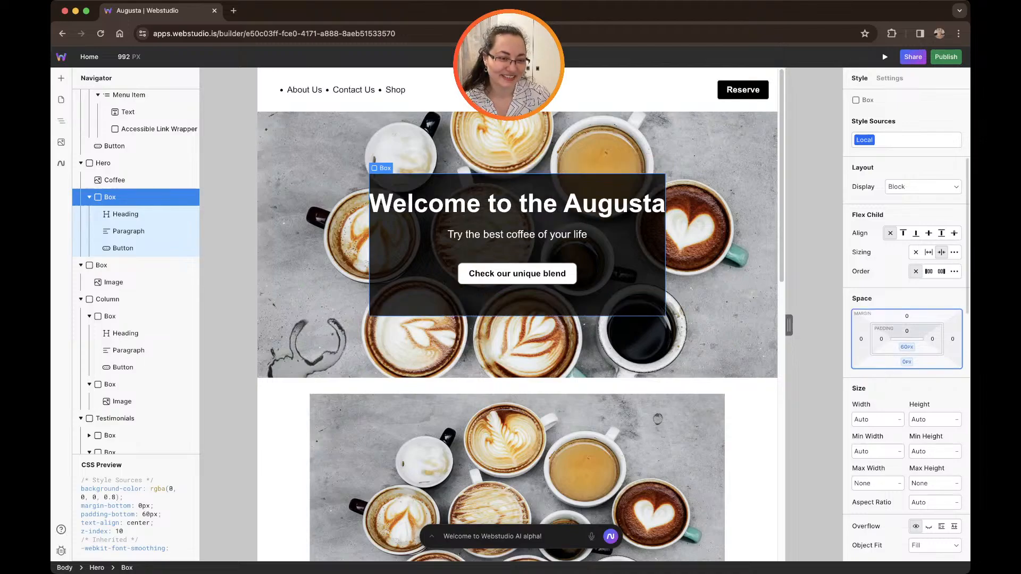
Set the hero text Box's top, left and right padding to 60 px each.
left_click(906, 331)
type("60")
key("Return")
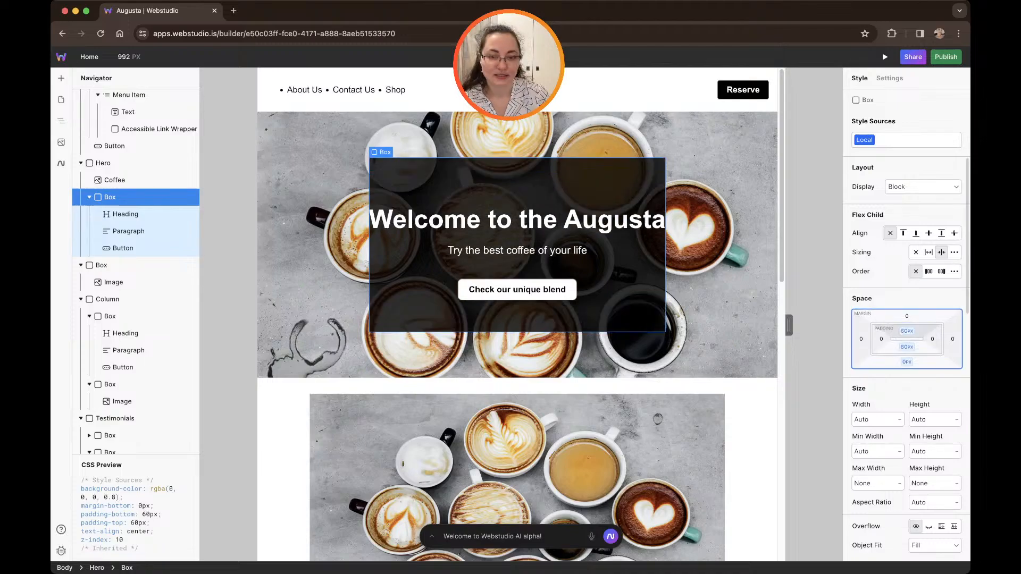
left_click(882, 338)
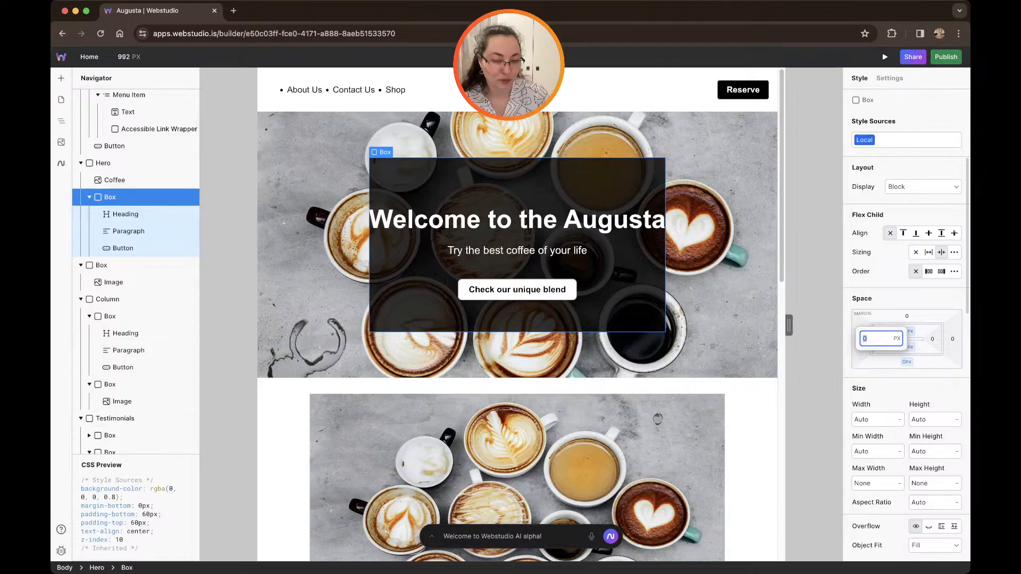
type("60")
key("Return")
left_click(932, 339)
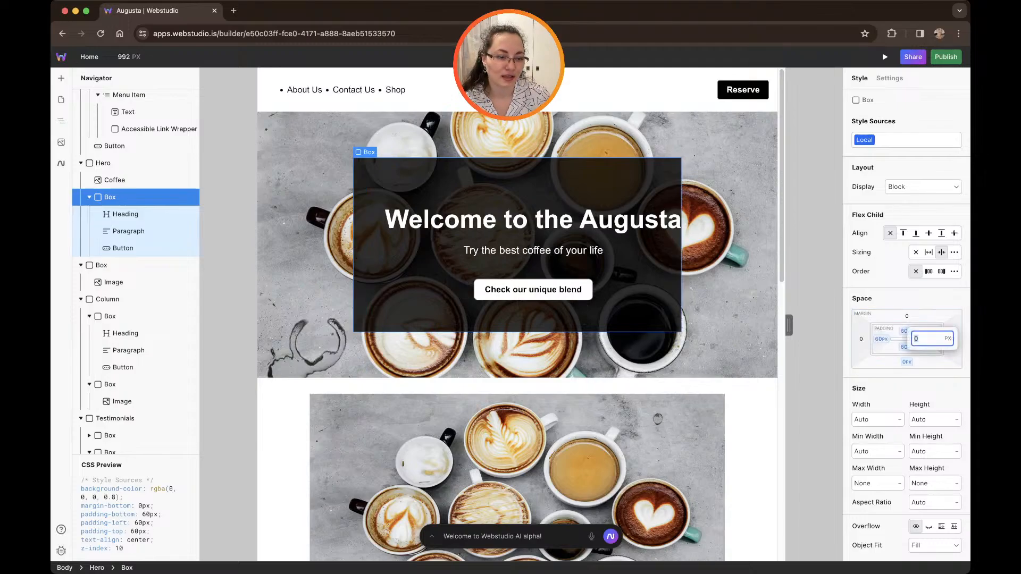
type("60")
key("Return")
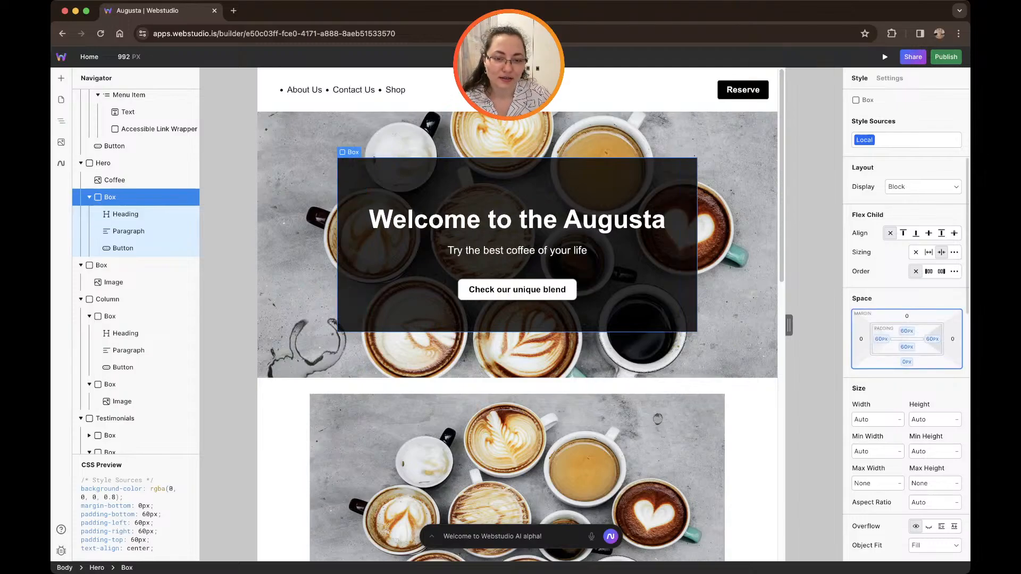
scroll(521, 319, "down", 7)
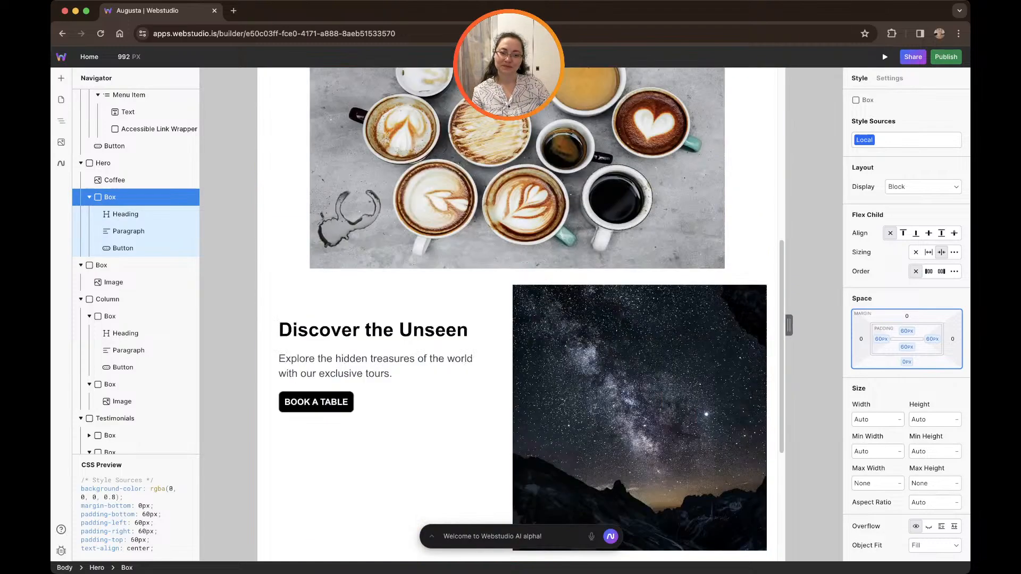
scroll(521, 319, "up", 8)
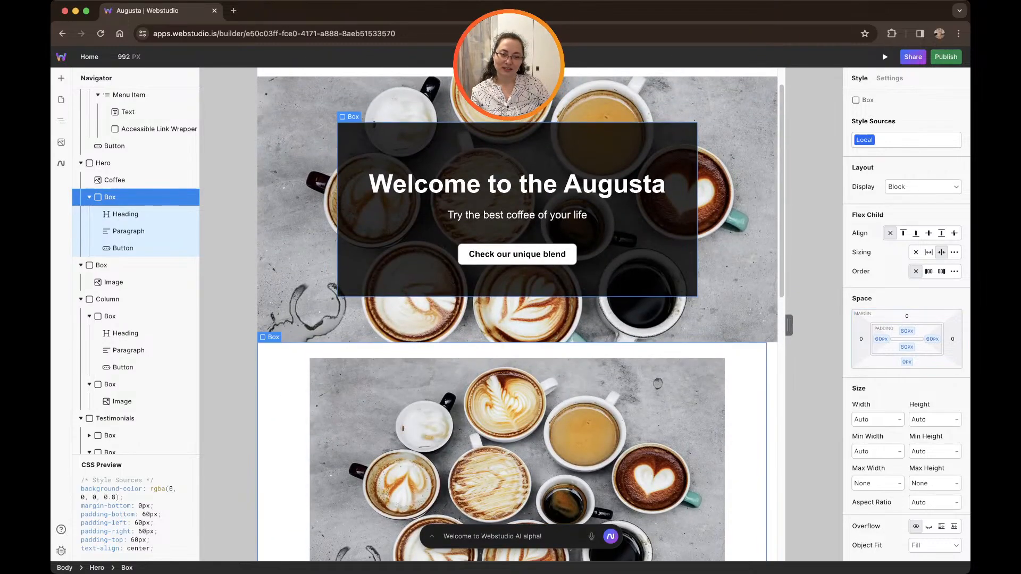
left_click(517, 351)
scroll(517, 351, "up", 1)
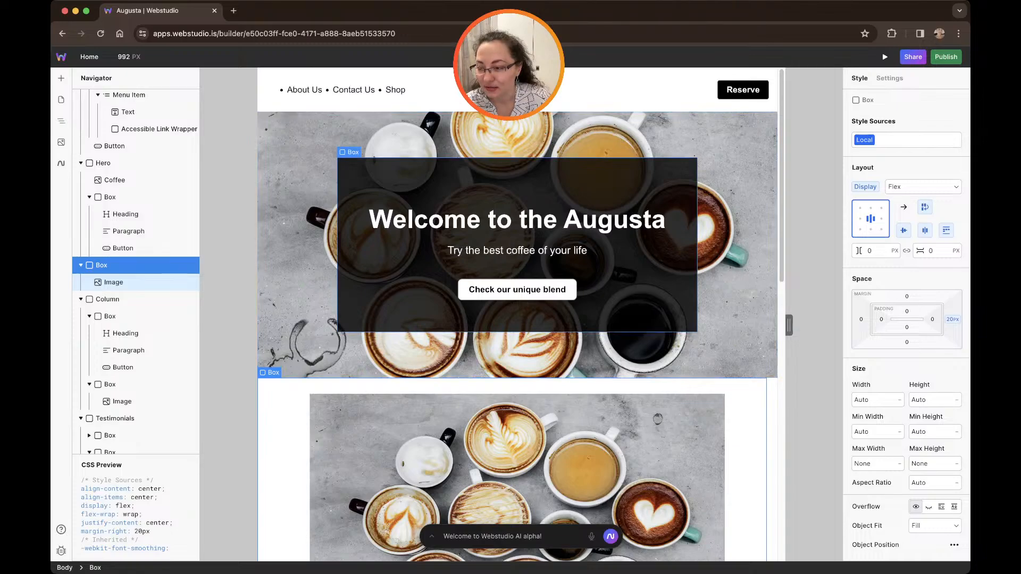
Give the hero's Coffee image the ID "coffee" in its properties.
left_click(517, 354)
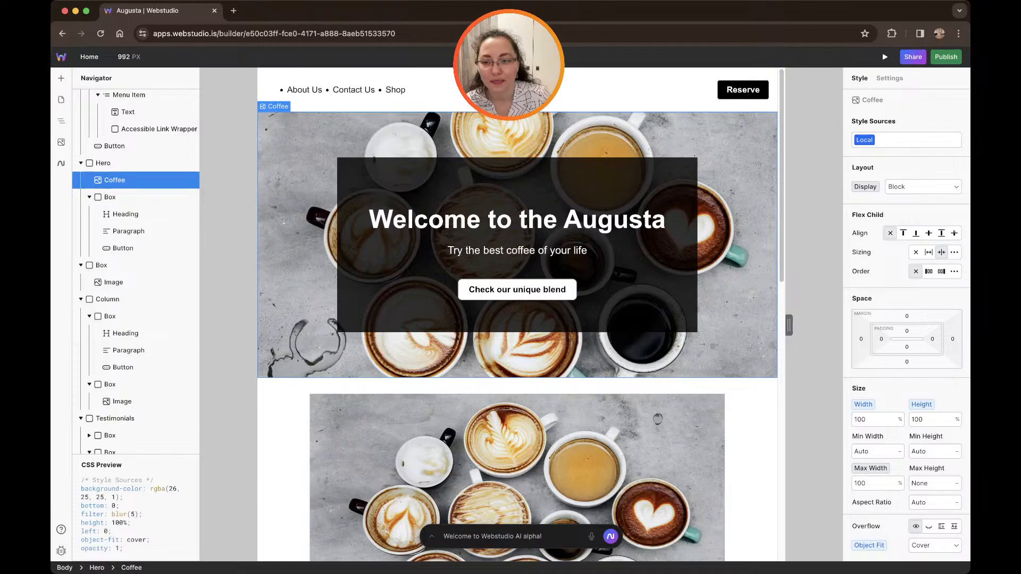
left_click(890, 79)
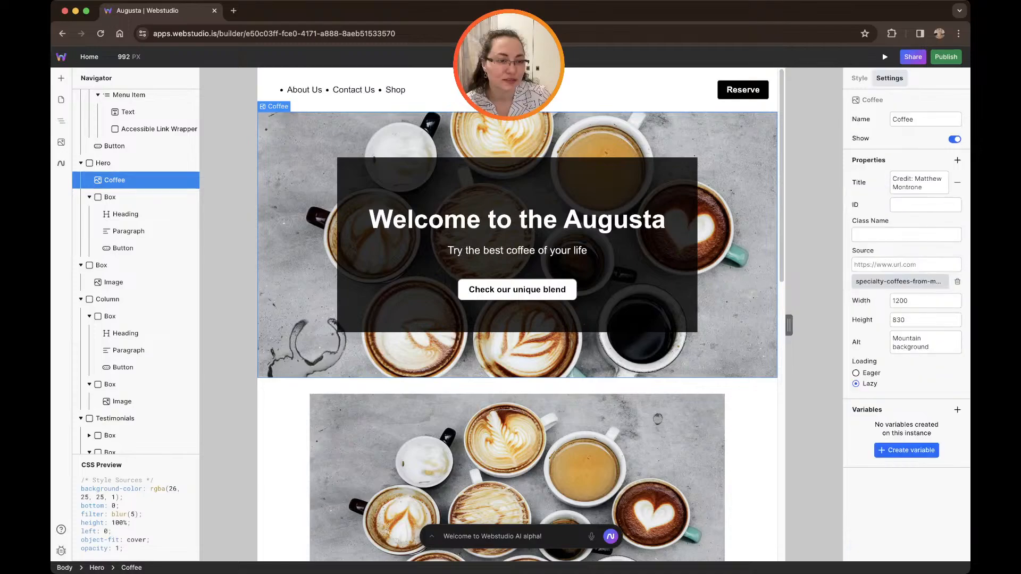
left_click(892, 202)
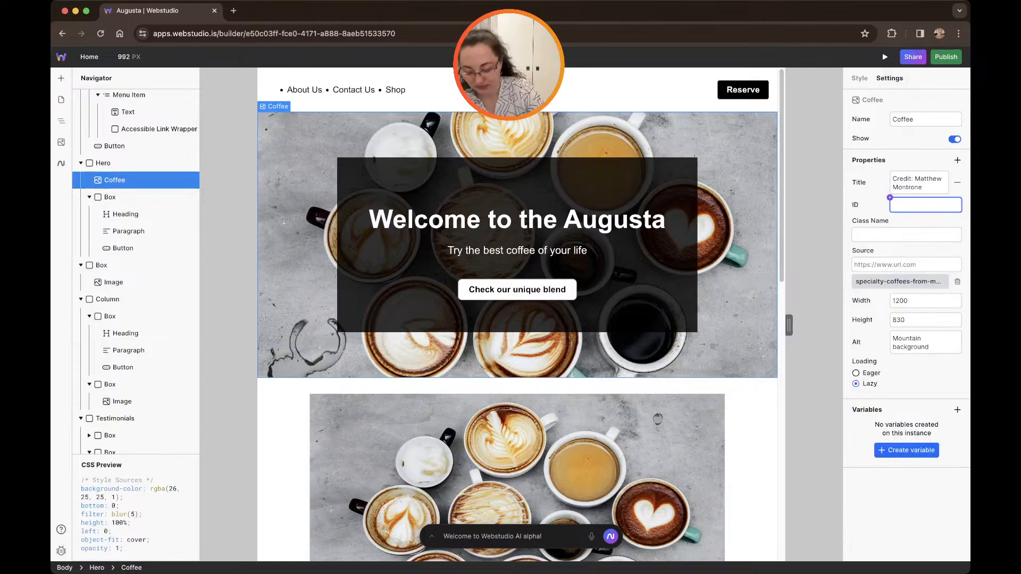
type("coffee")
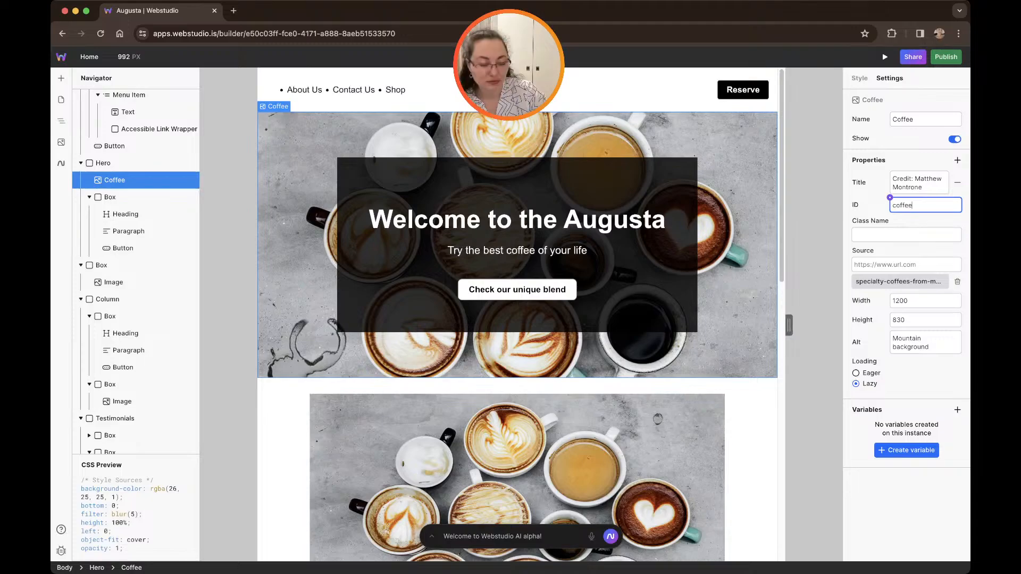
key("Return")
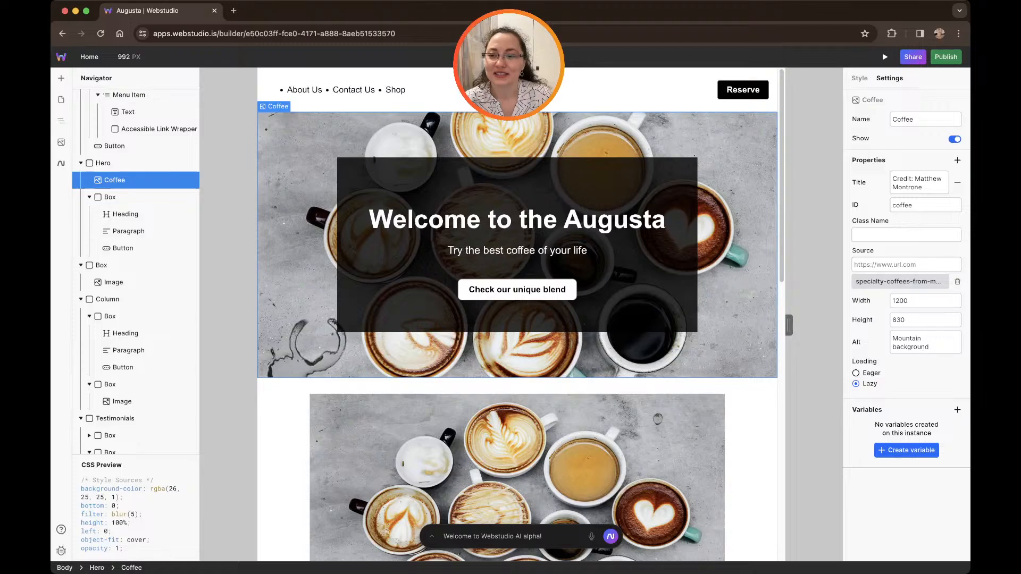
Add an HTML Embed before the Coffee image in the Hero section with the code "<style>#your-id { filter: blur(10px) }</style>".
left_click(61, 78)
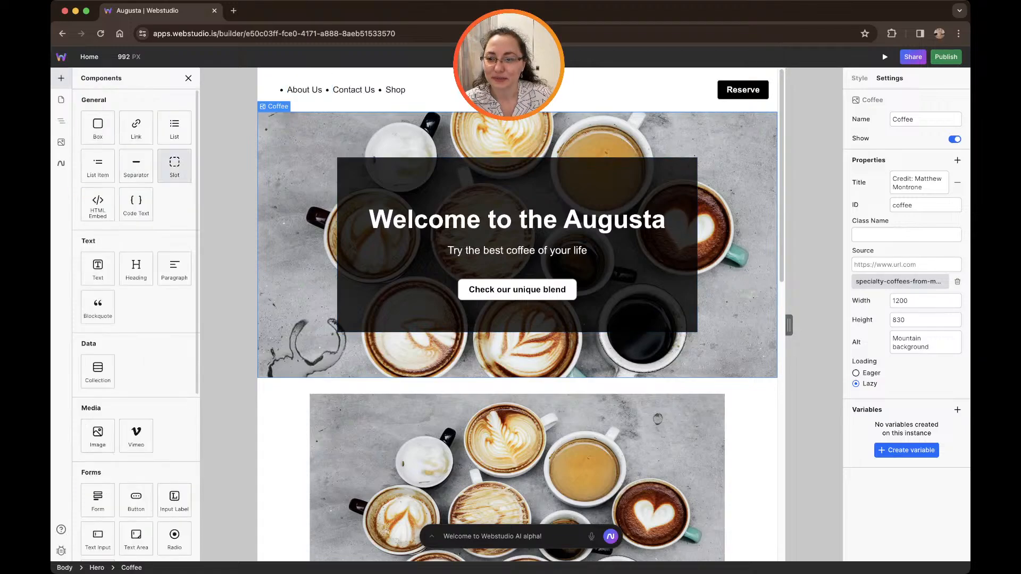
left_click_drag(98, 203, 335, 159)
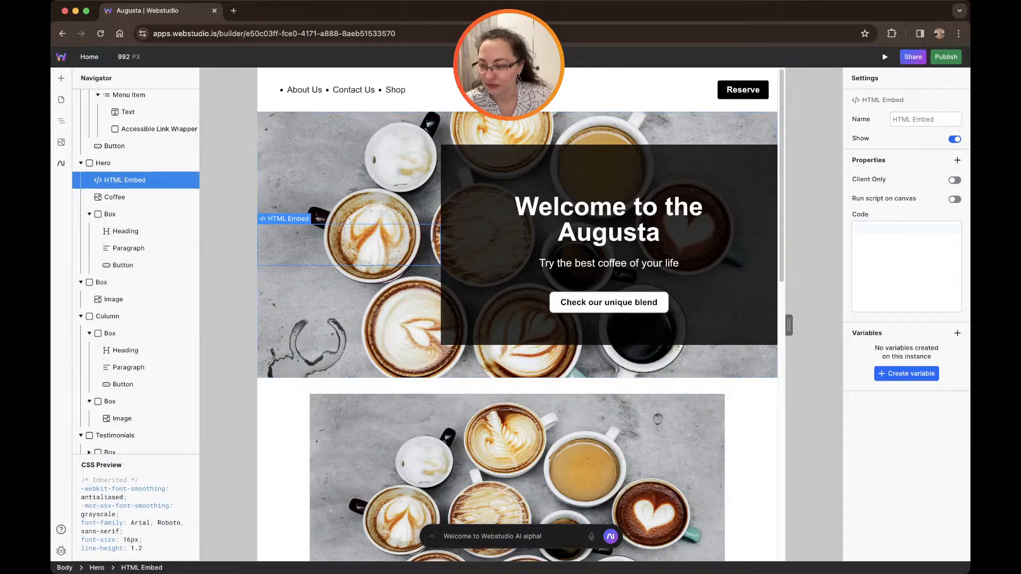
key("super+Tab")
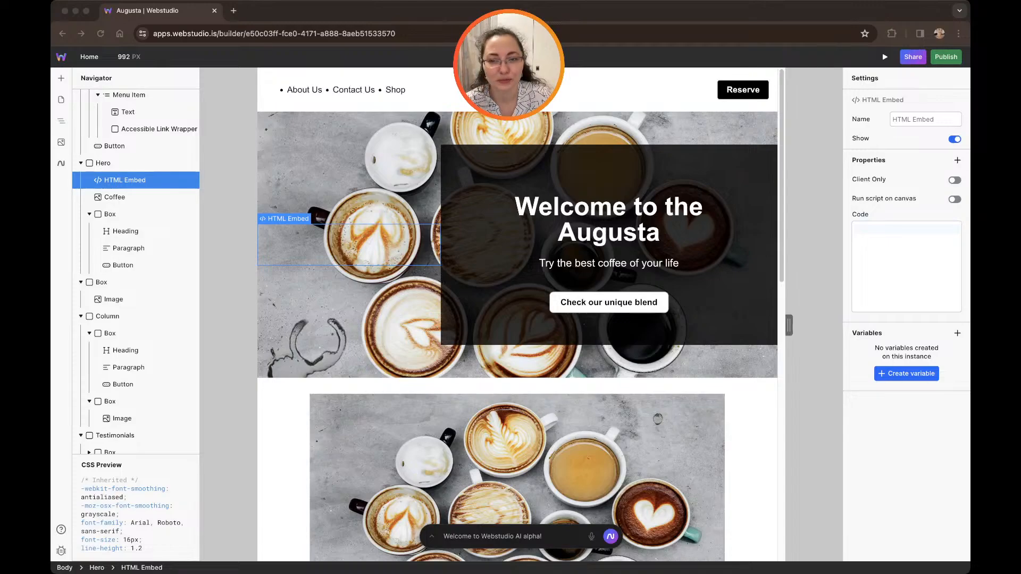
key("super+Tab")
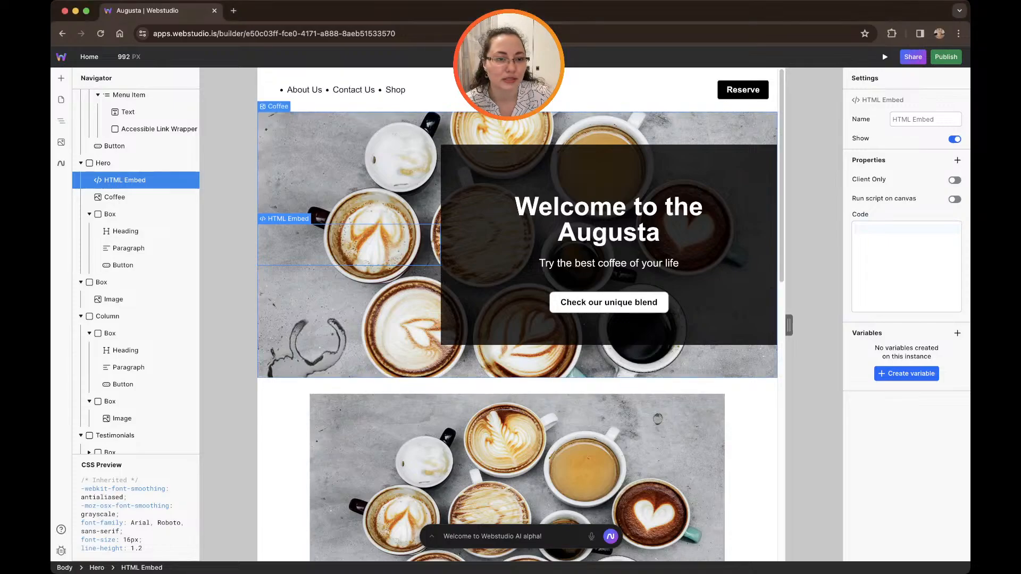
left_click(854, 226)
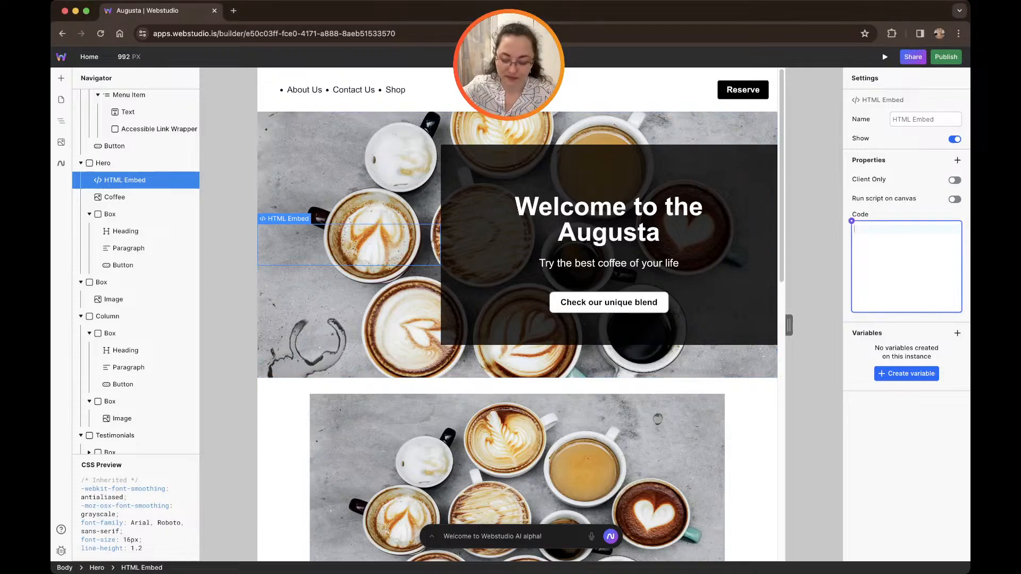
type("<style>#your-id { filter: blur(10px) }</style>")
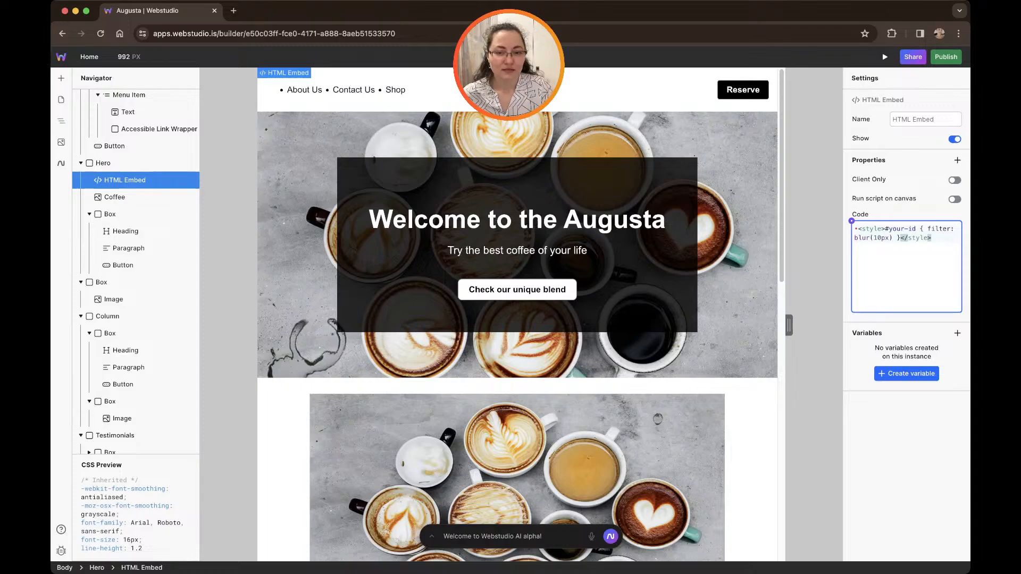
key("Return")
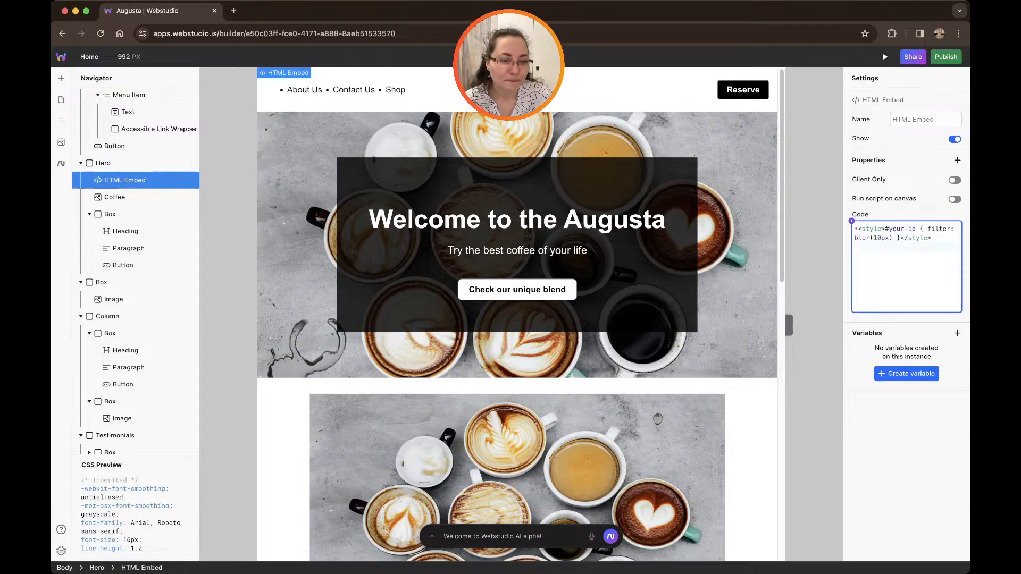
left_click(906, 441)
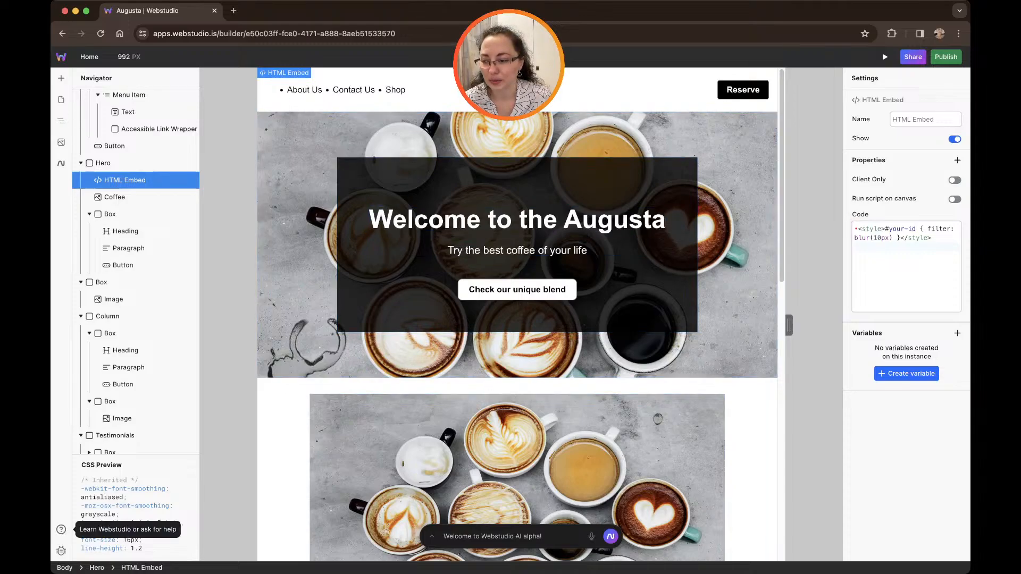
Compare the Coffee image's ID setting with the selector in the HTML Embed's code and check the hero text Box's settings.
key("super+Tab")
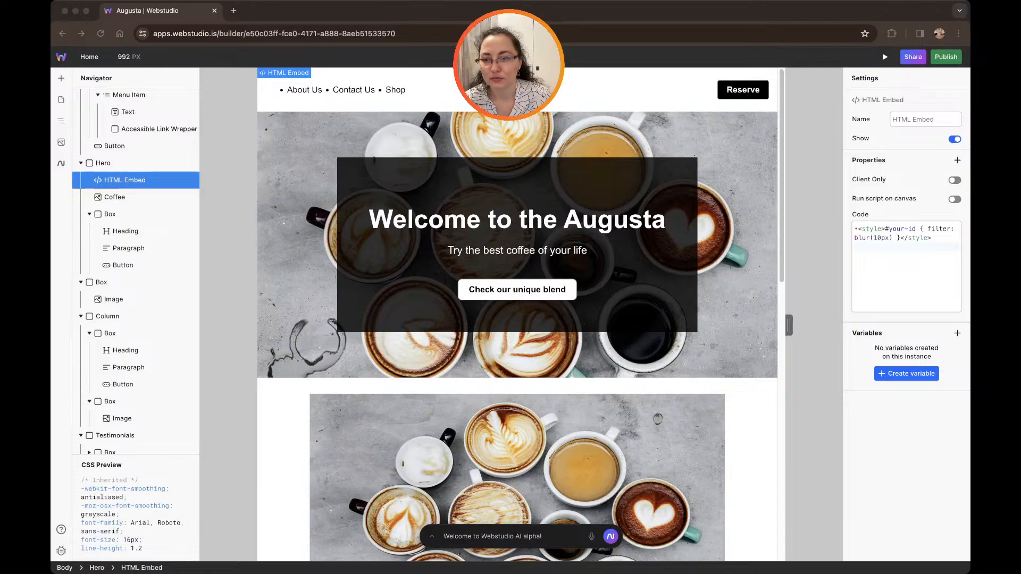
left_click(115, 198)
left_click(115, 197)
left_click_drag(125, 181, 125, 186)
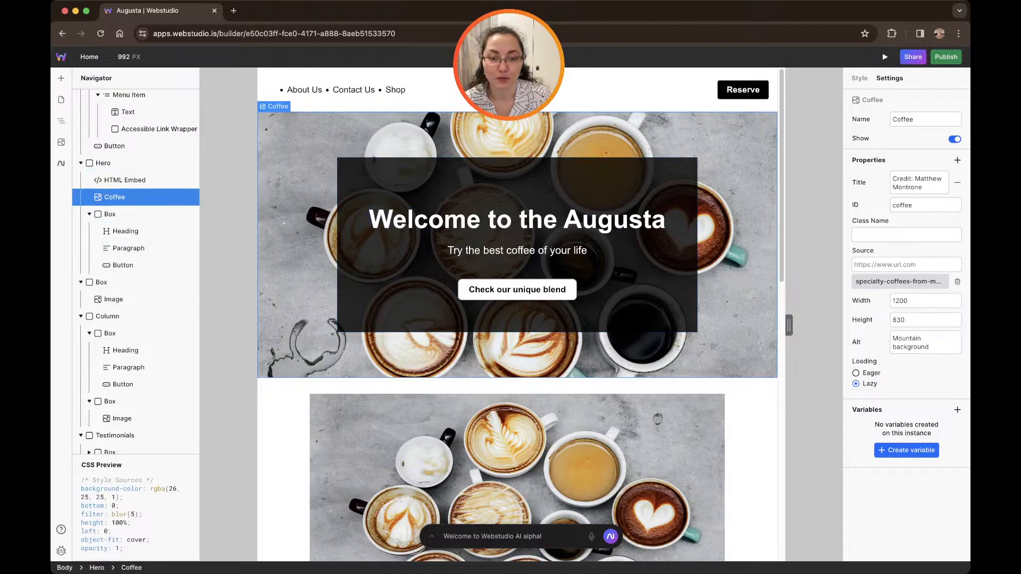
left_click(125, 180)
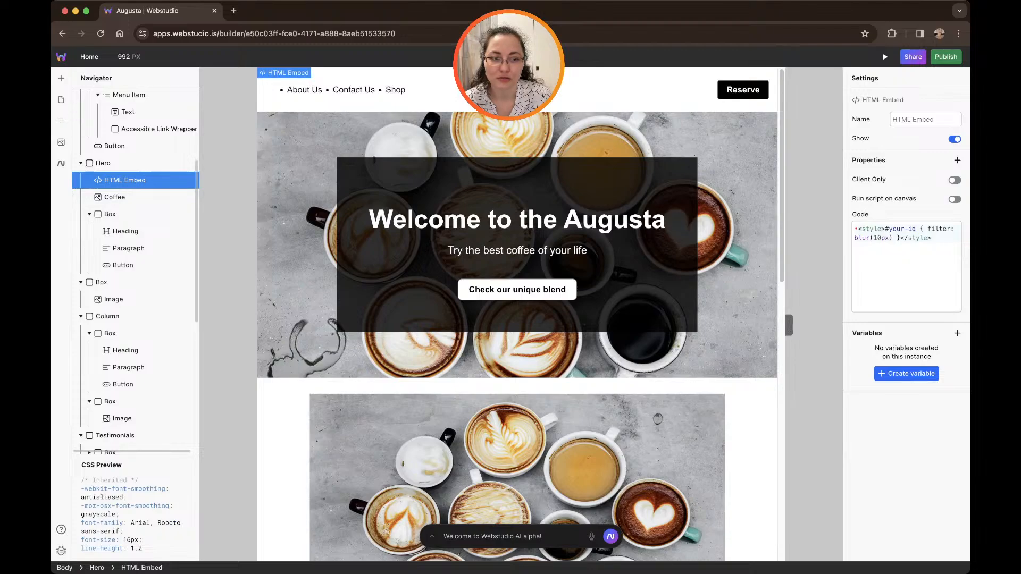
left_click(367, 191)
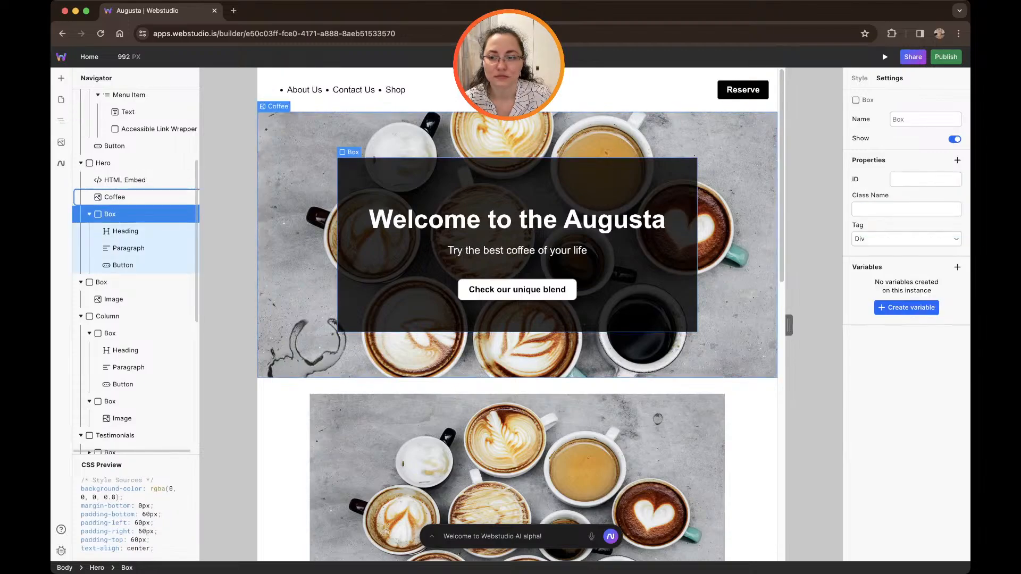
left_click(125, 180)
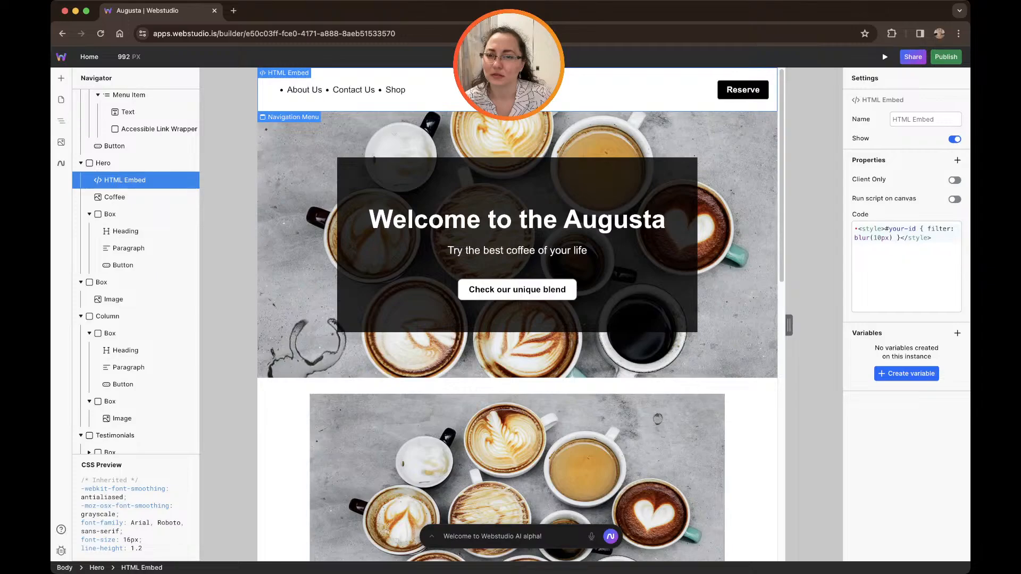
left_click(115, 197)
Compare the HTML Embed's name and code with the Coffee image's name and ID settings.
left_click(125, 180)
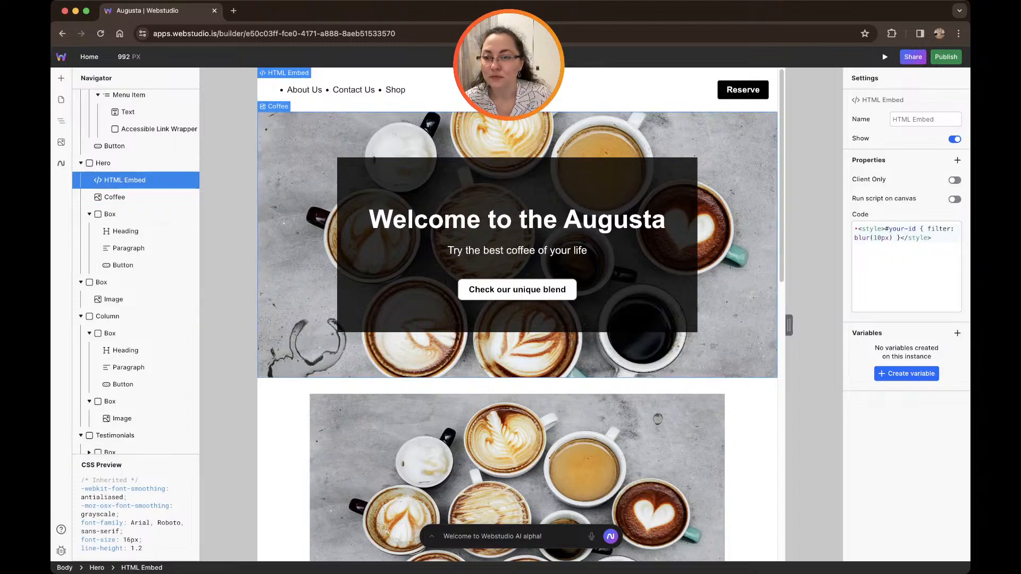
left_click(925, 119)
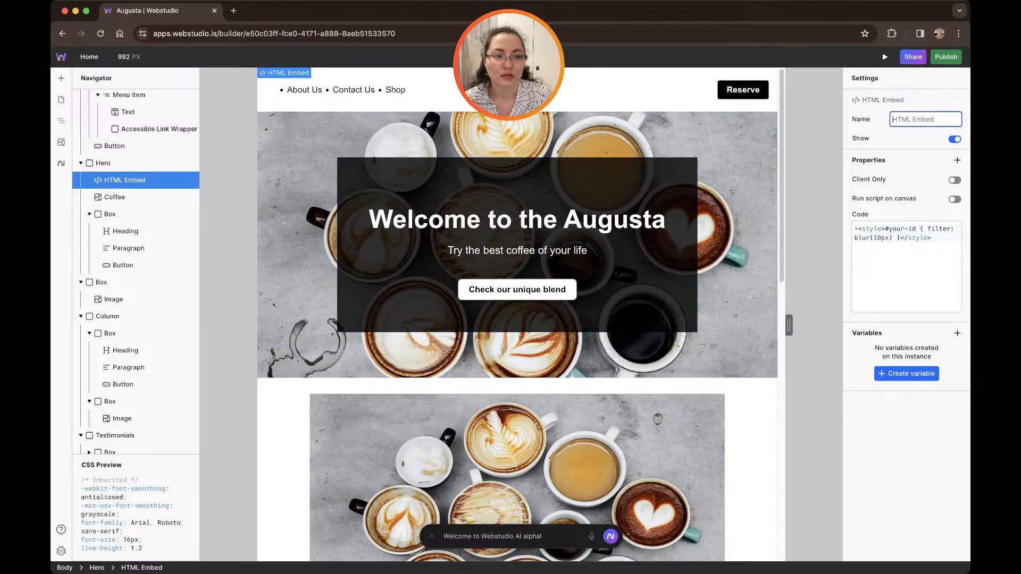
left_click(115, 197)
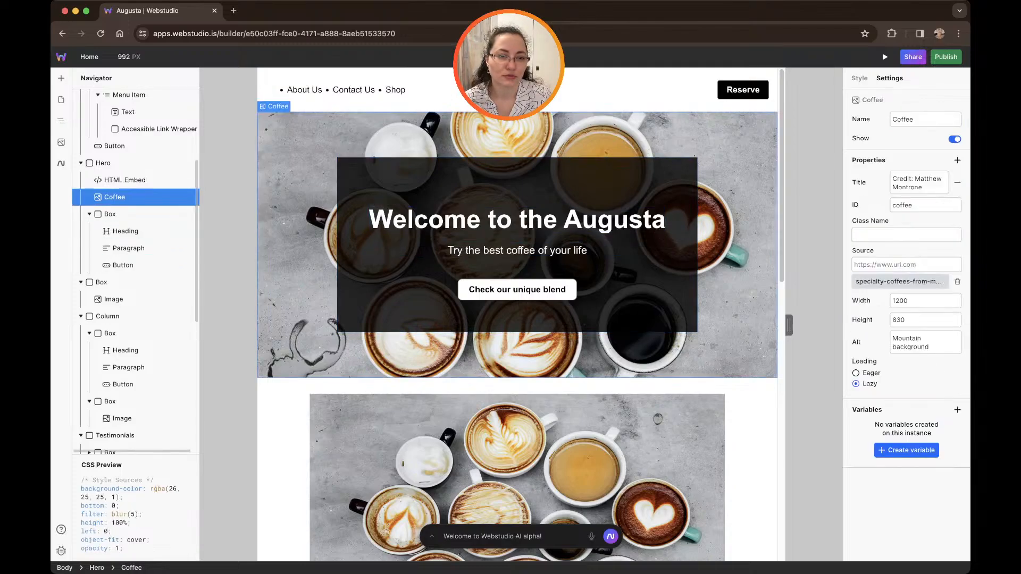
left_click(125, 180)
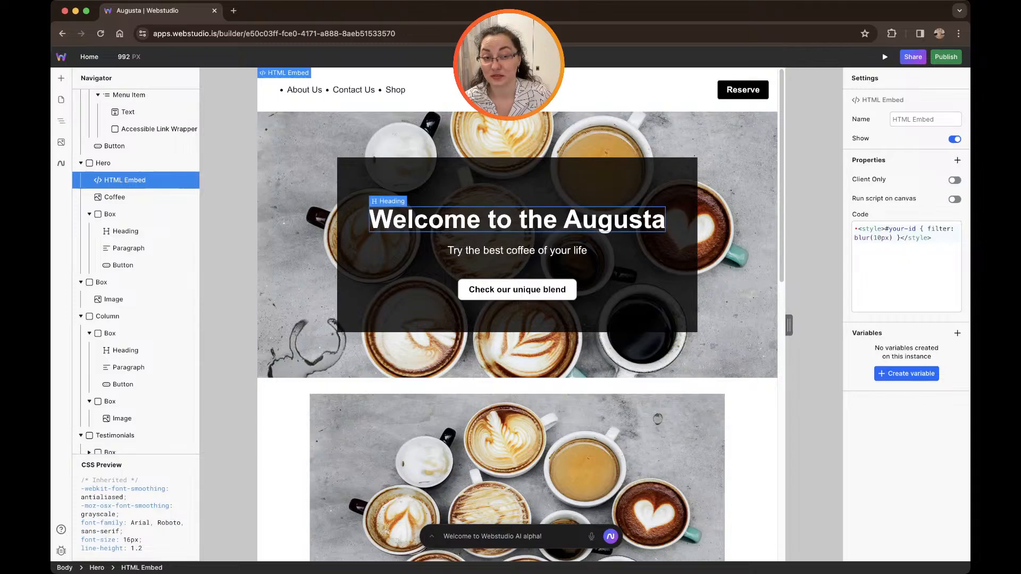
Try naming the Hero section's HTML Embed "coffee", clearing the custom name again.
left_click(925, 119)
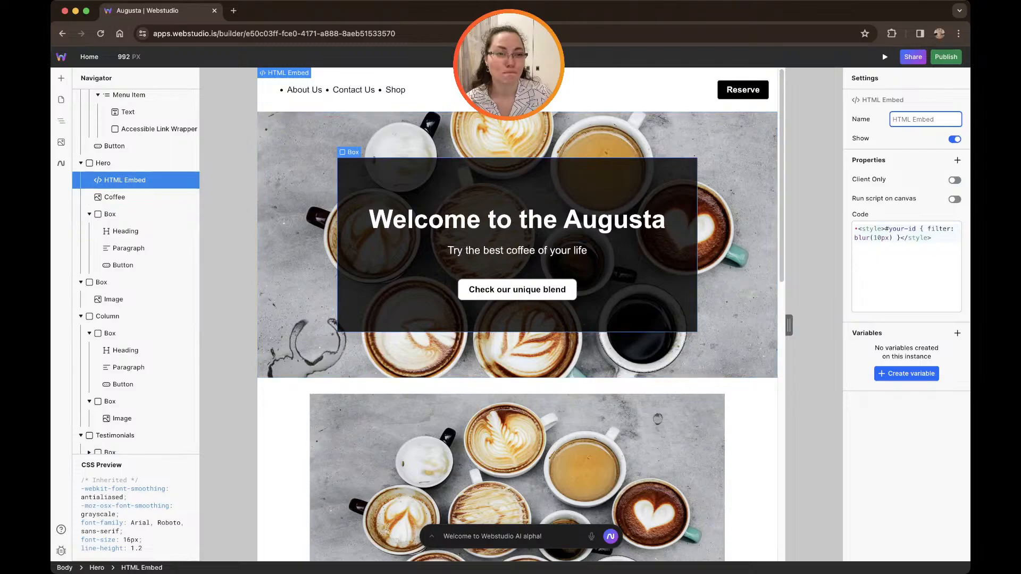
type("co")
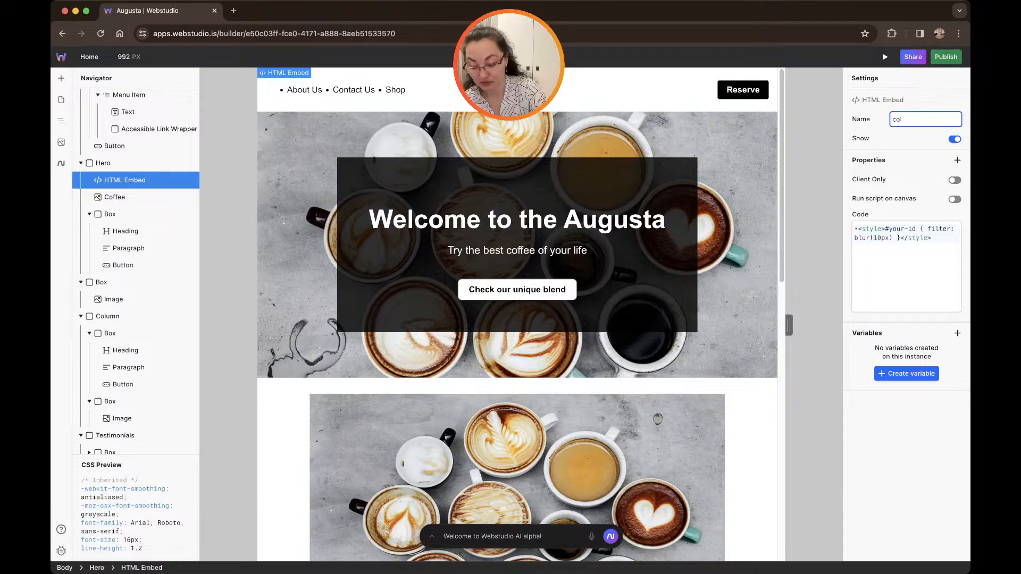
type("ffee")
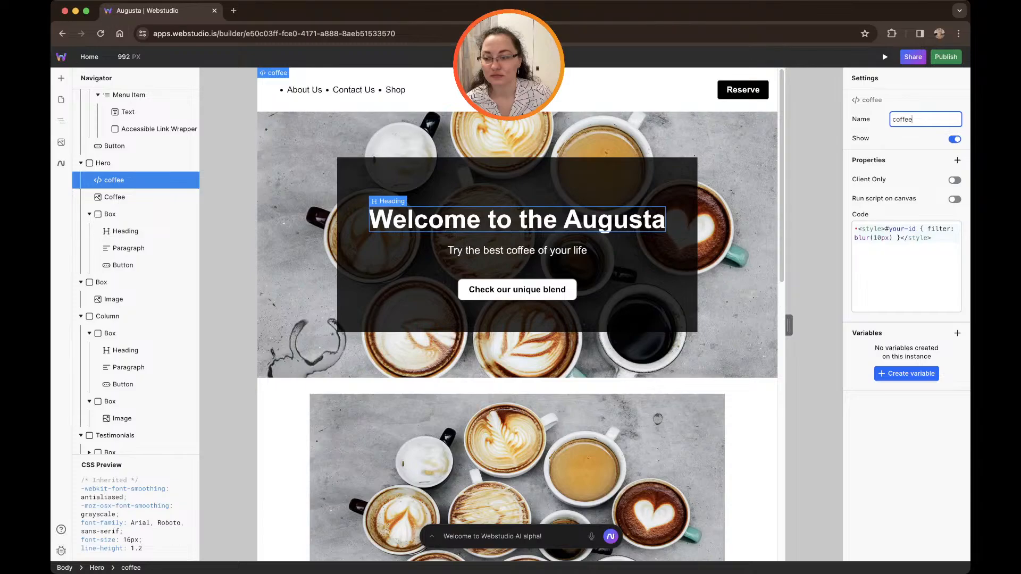
double_click(902, 119)
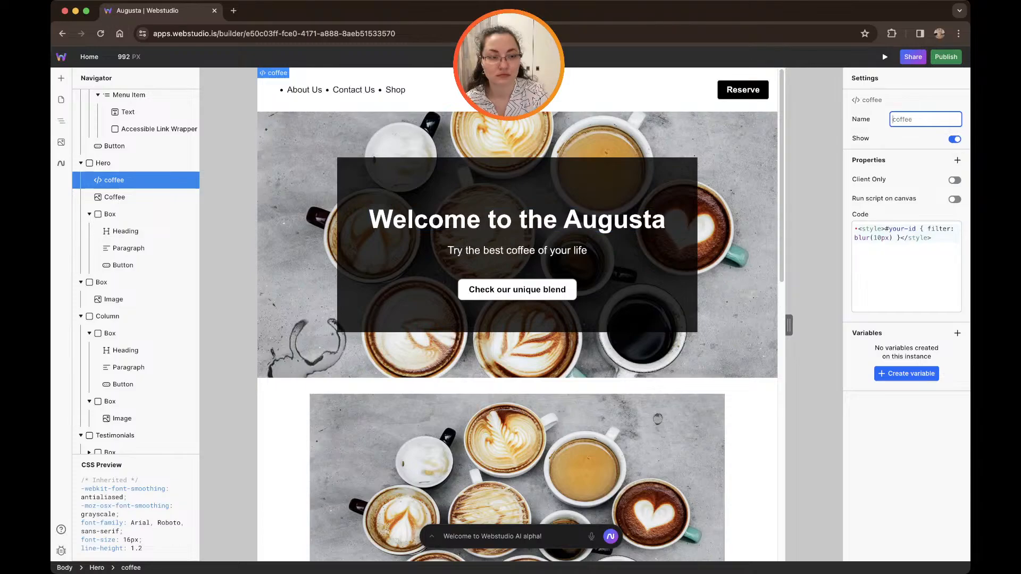
key("BackSpace")
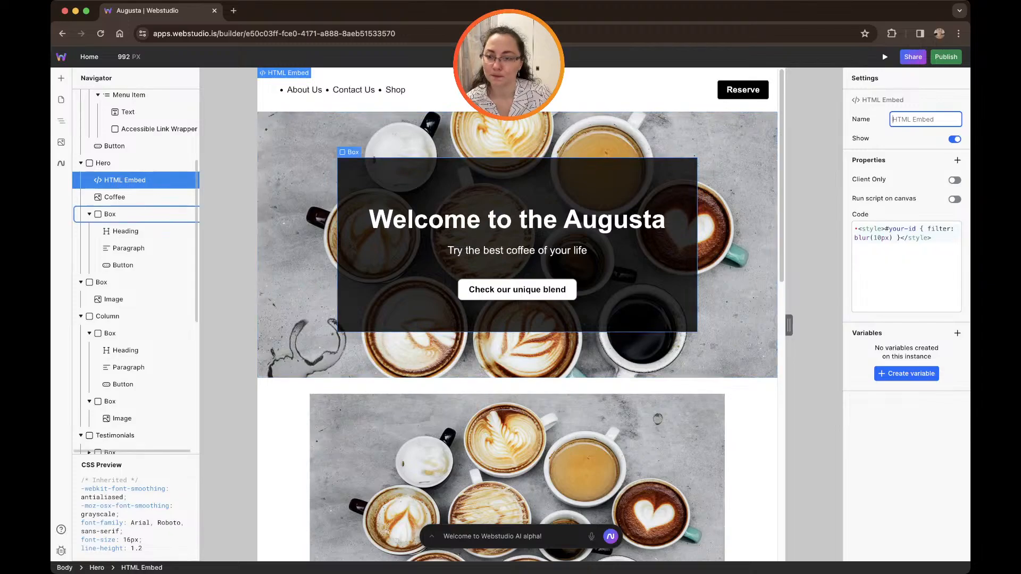
Recheck the Coffee image's settings and try switching the HTML Embed's visibility off and on to test the blur code.
left_click(114, 197)
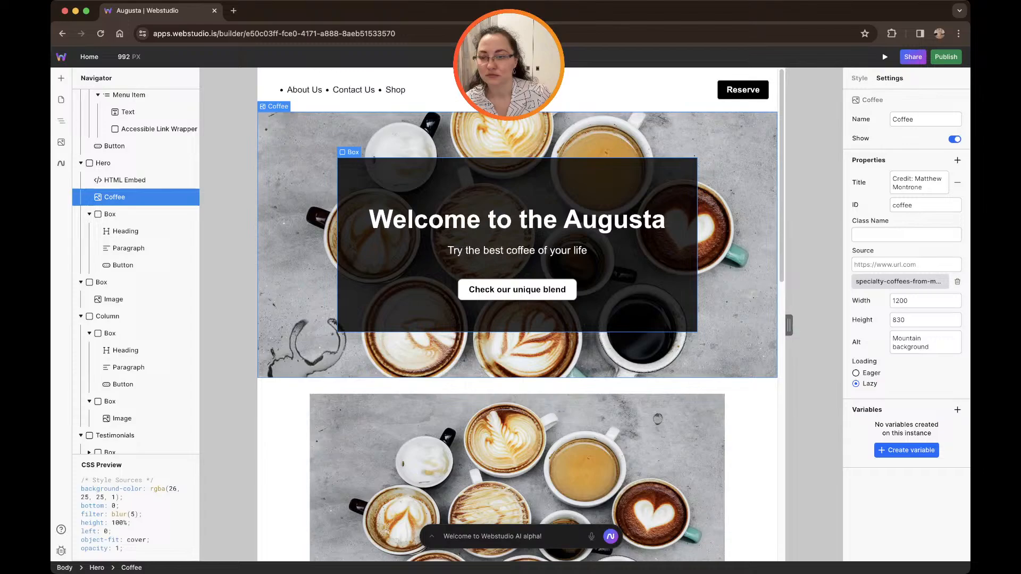
left_click(125, 180)
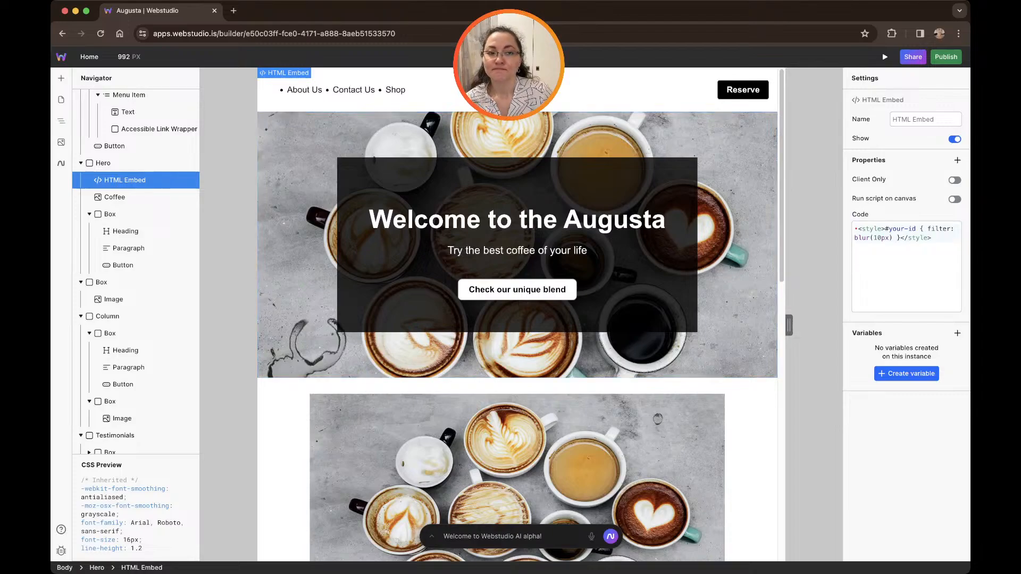
left_click(948, 136)
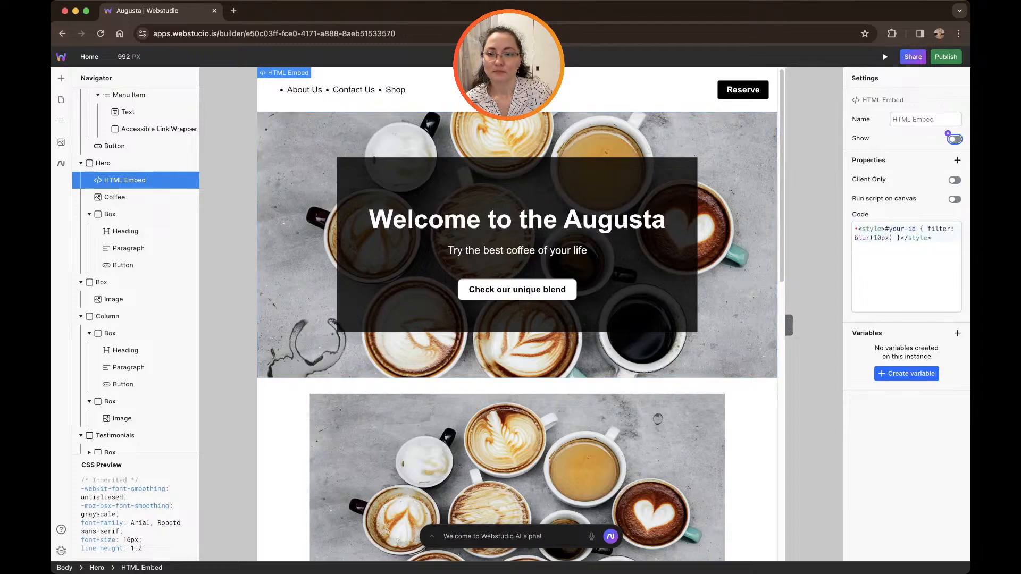
left_click(948, 136)
left_click(949, 136)
left_click(949, 136)
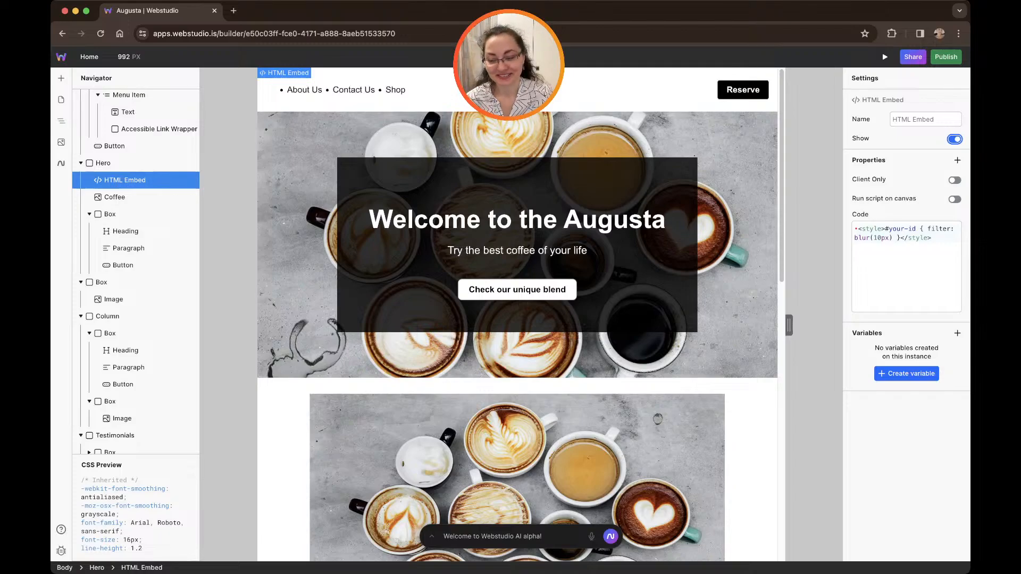
Review the home page layout from the hero through the coffee image and Discover section to the client testimonials.
scroll(517, 314, "down", 3)
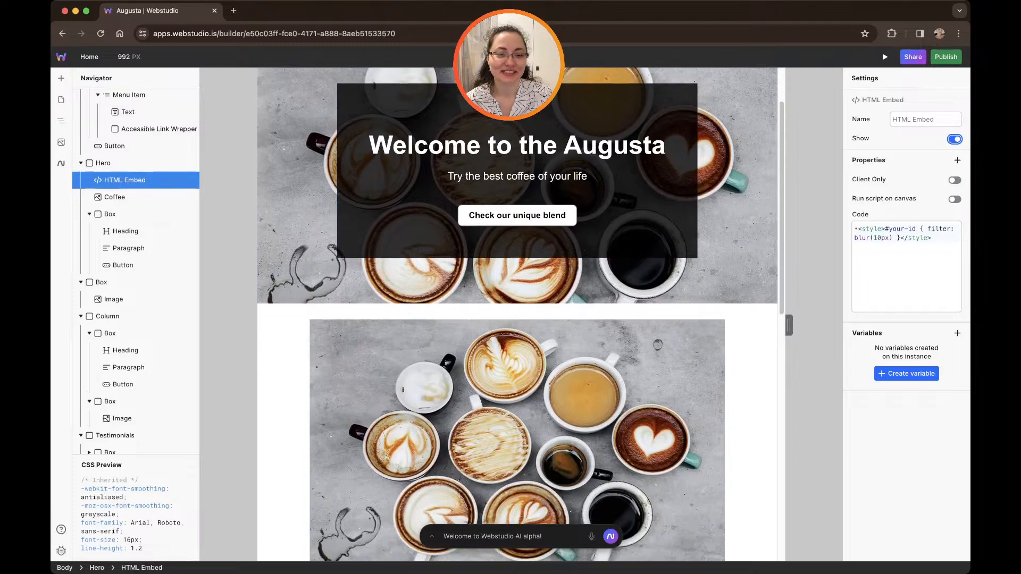
scroll(517, 313, "down", 10)
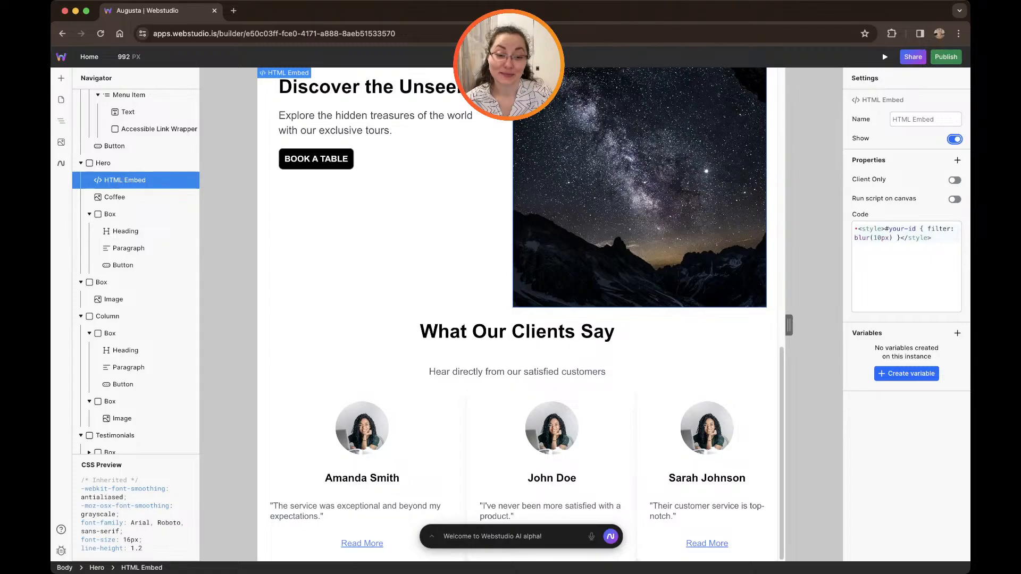
scroll(517, 314, "up", 15)
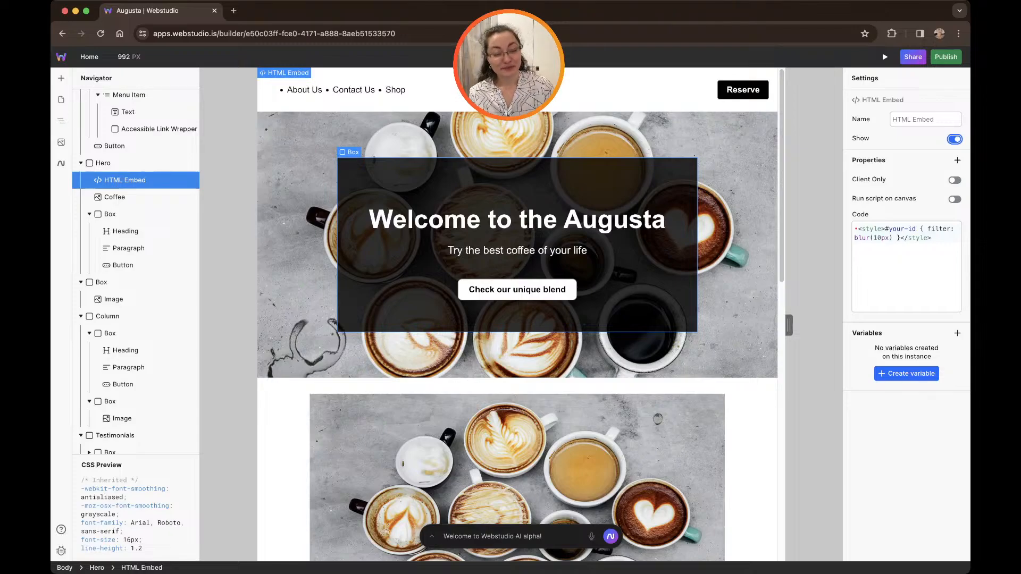
scroll(517, 313, "down", 4)
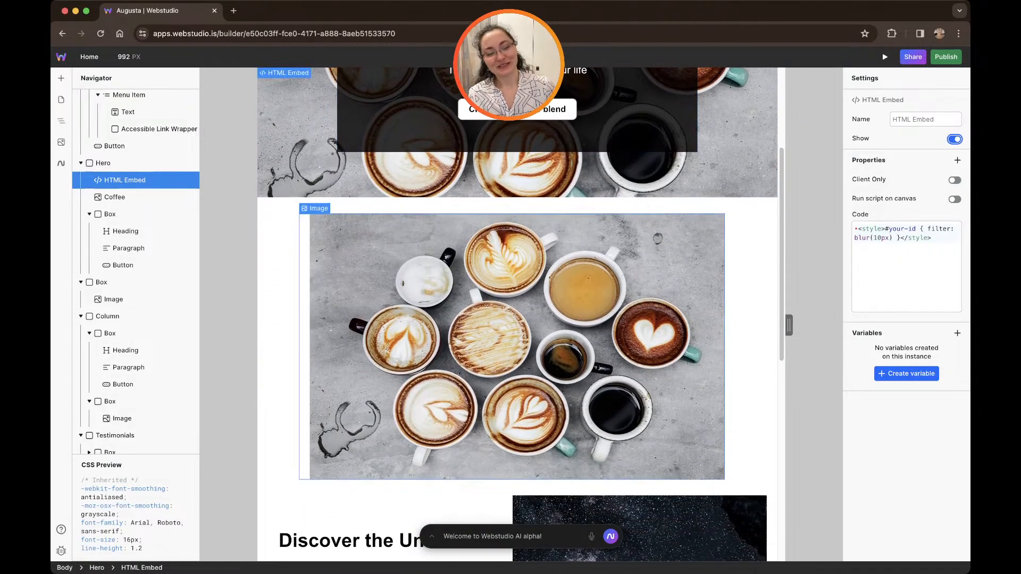
scroll(518, 313, "down", 9)
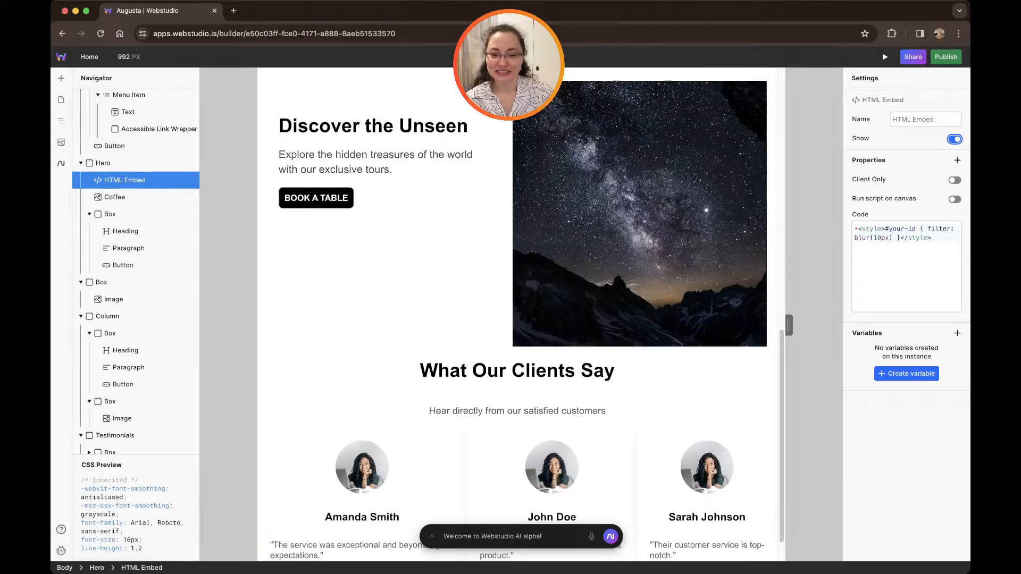
scroll(517, 313, "down", 1)
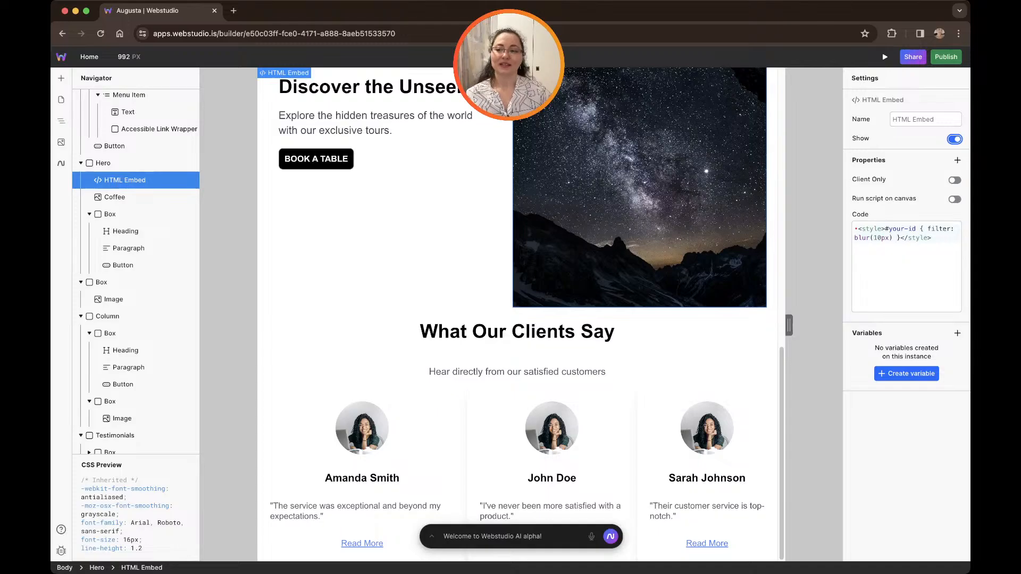
scroll(517, 314, "up", 3)
scroll(522, 313, "up", 6)
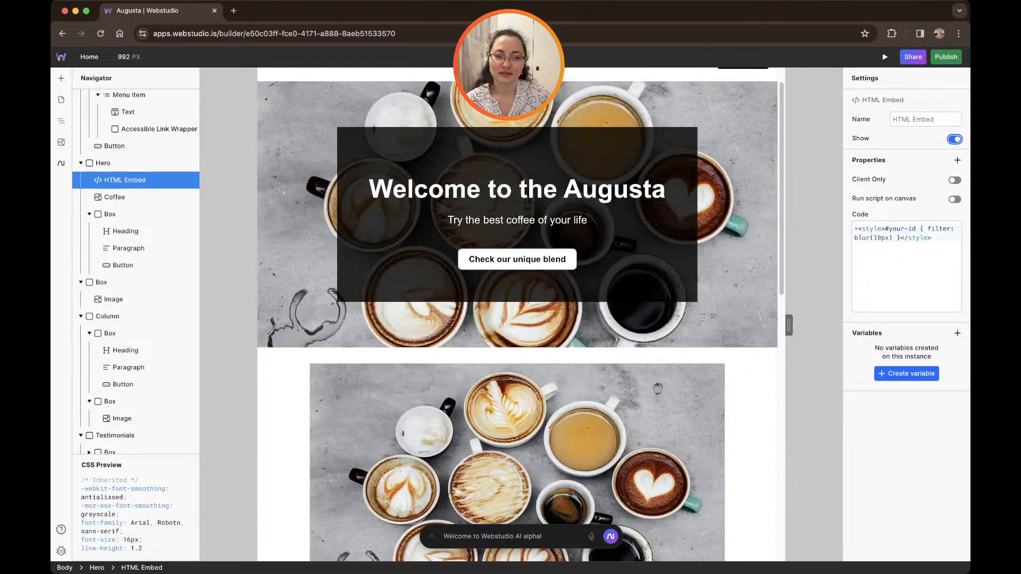